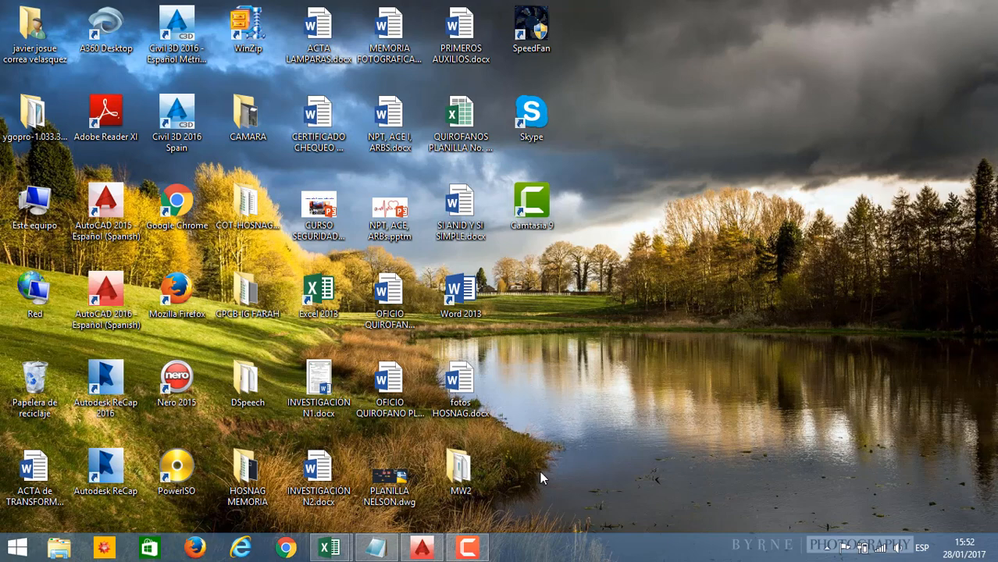
Step: Switch to AutoCAD and examine the closed polygon and its red horizontal curves in CURVA HORIZONTAL PRACTICA.dwg
left_click(422, 547)
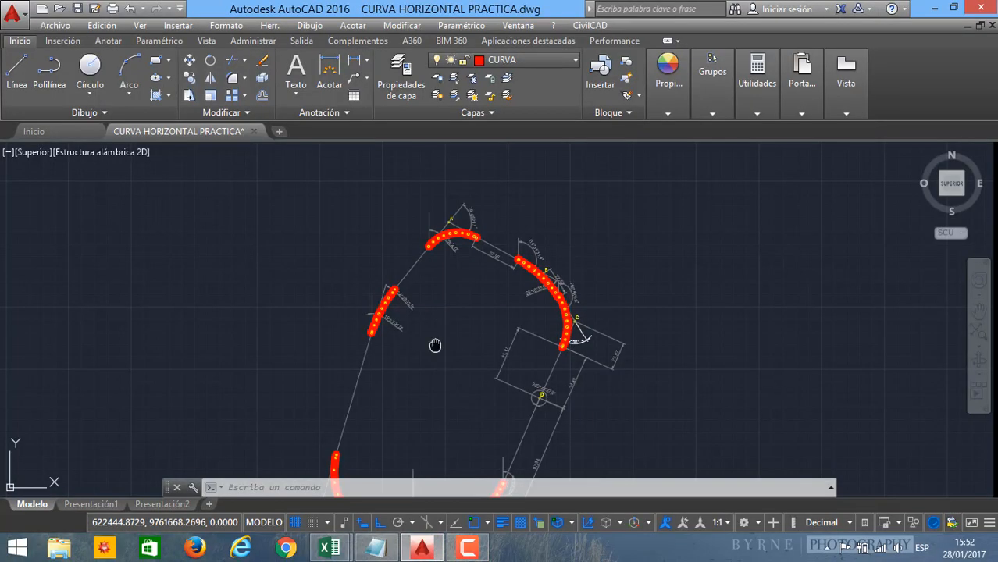
mouse_move(434, 345)
middle_mouse_down()
mouse_move(418, 229)
mouse_move(438, 295)
middle_mouse_up()
scroll(418, 231, "down", 2)
scroll(436, 256, "up", 3)
scroll(478, 251, "up", 2)
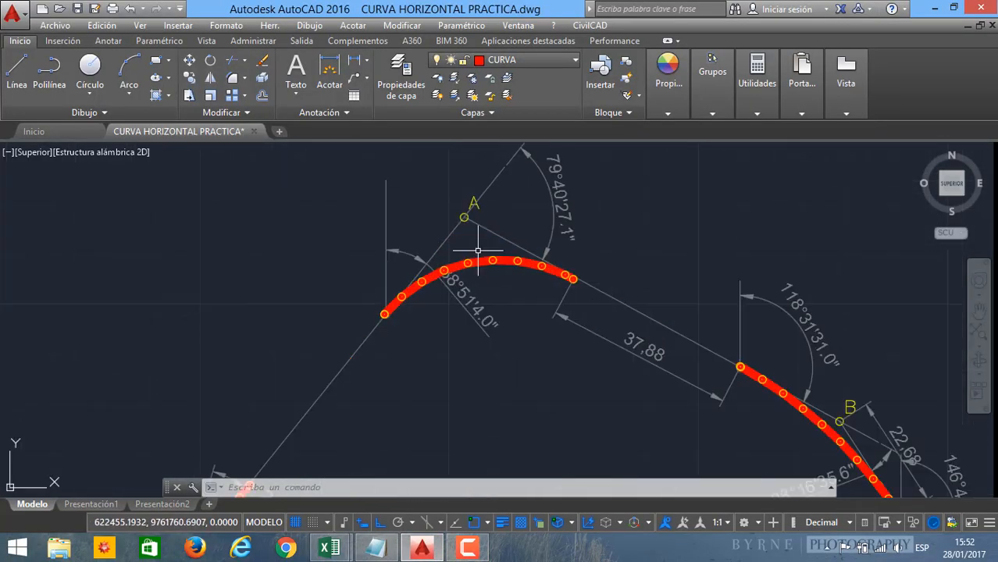
mouse_move(520, 270)
middle_mouse_down()
mouse_move(474, 208)
mouse_move(457, 205)
middle_mouse_up()
scroll(474, 210, "down", 5)
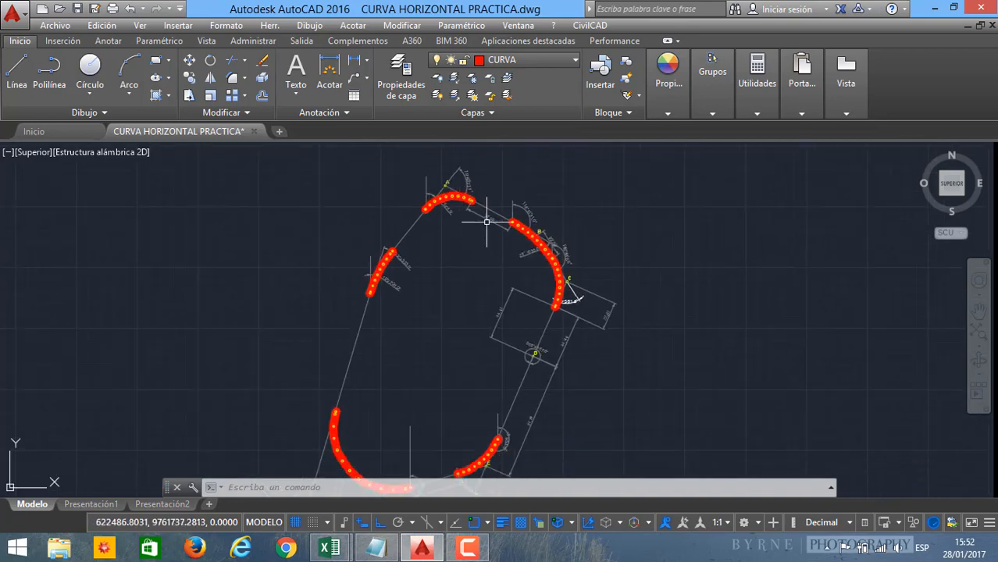
scroll(574, 327, "down", 2)
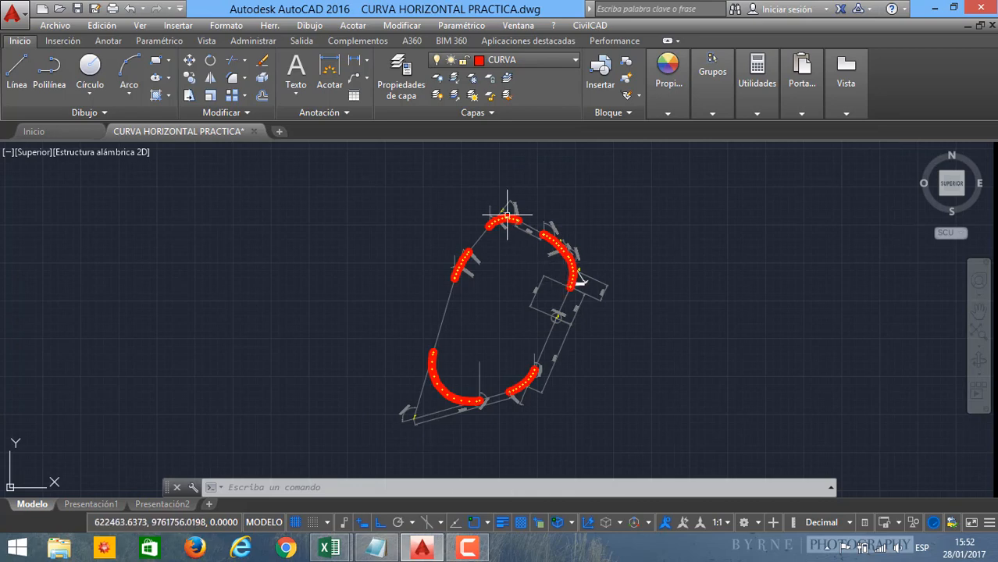
mouse_move(465, 308)
middle_mouse_down()
mouse_move(525, 315)
mouse_move(553, 285)
mouse_move(496, 288)
middle_mouse_up()
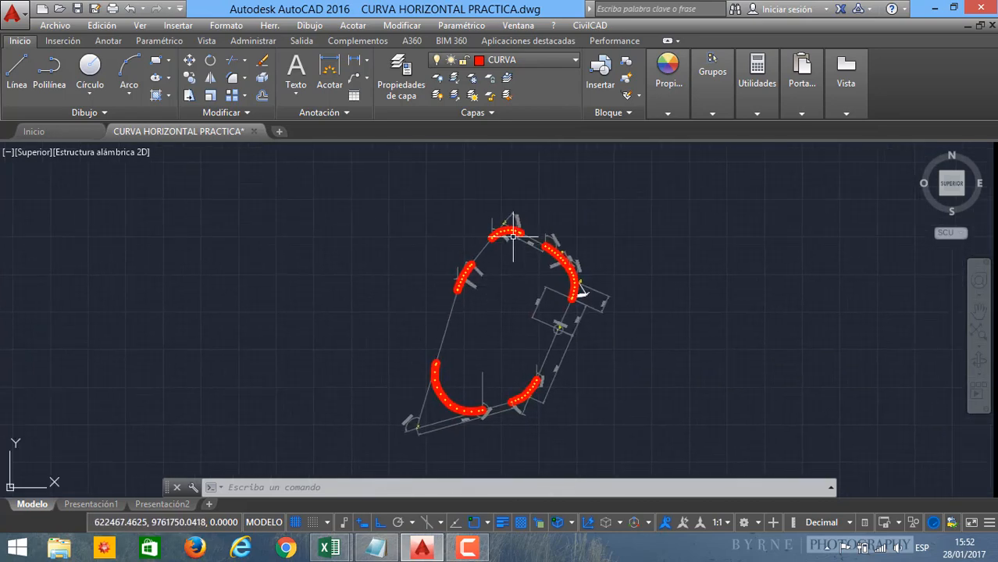
scroll(494, 286, "up", 5)
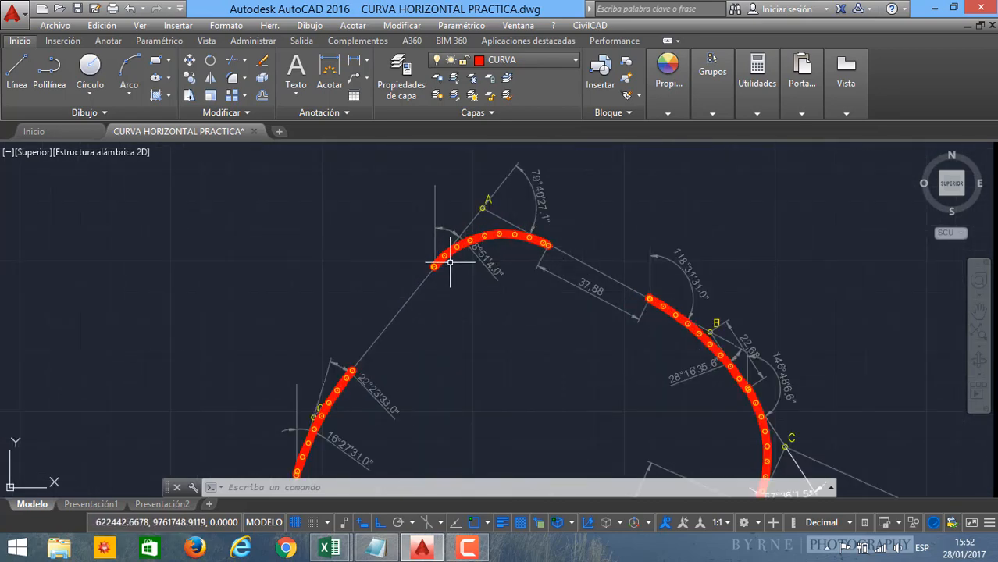
scroll(507, 300, "down", 3)
scroll(538, 244, "down", 2)
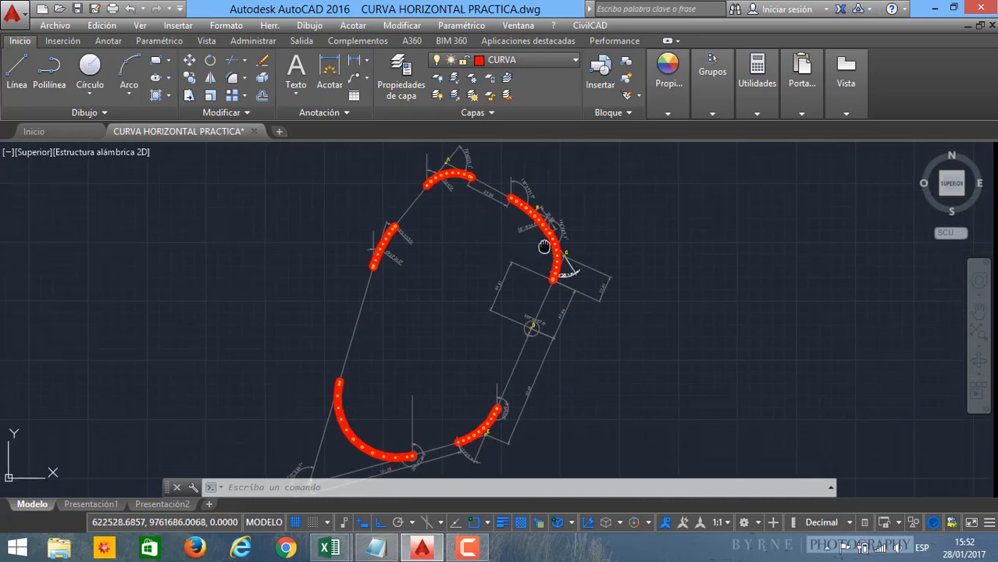
scroll(522, 324, "up", 2)
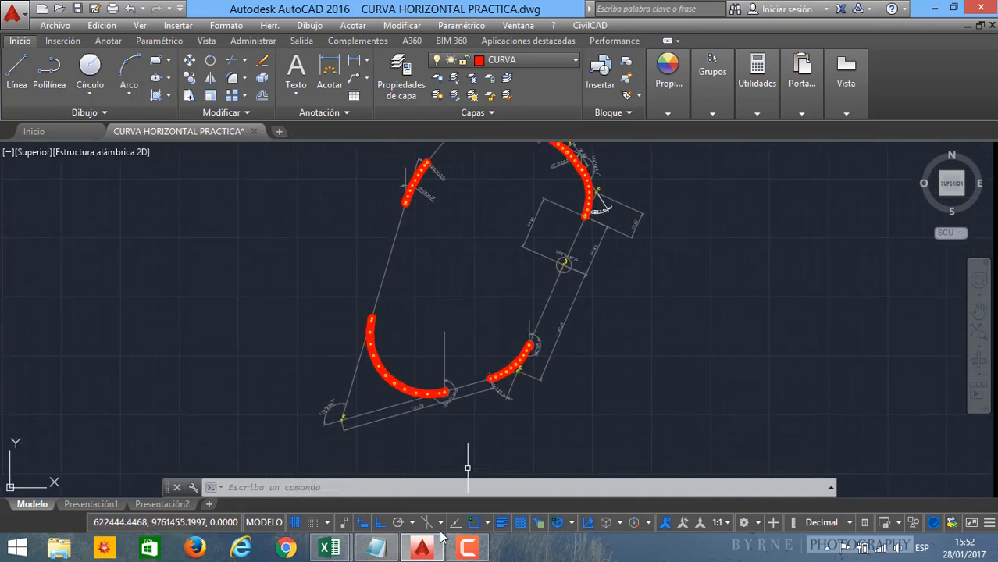
Step: Switch to Notepad, read the radius and arc-spacing data listed for each curve, and minimize the notes
left_click(375, 547)
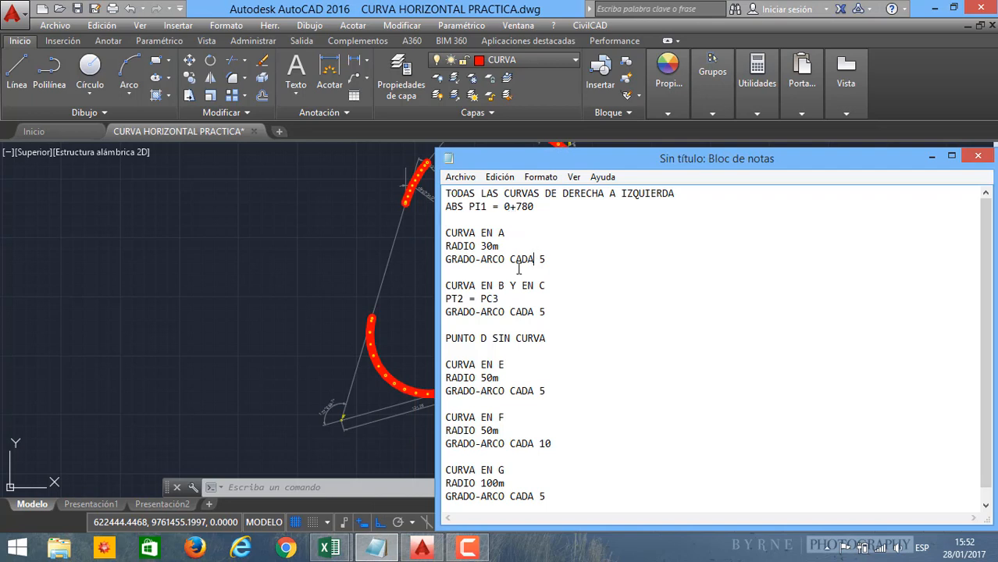
scroll(596, 303, "down", 1)
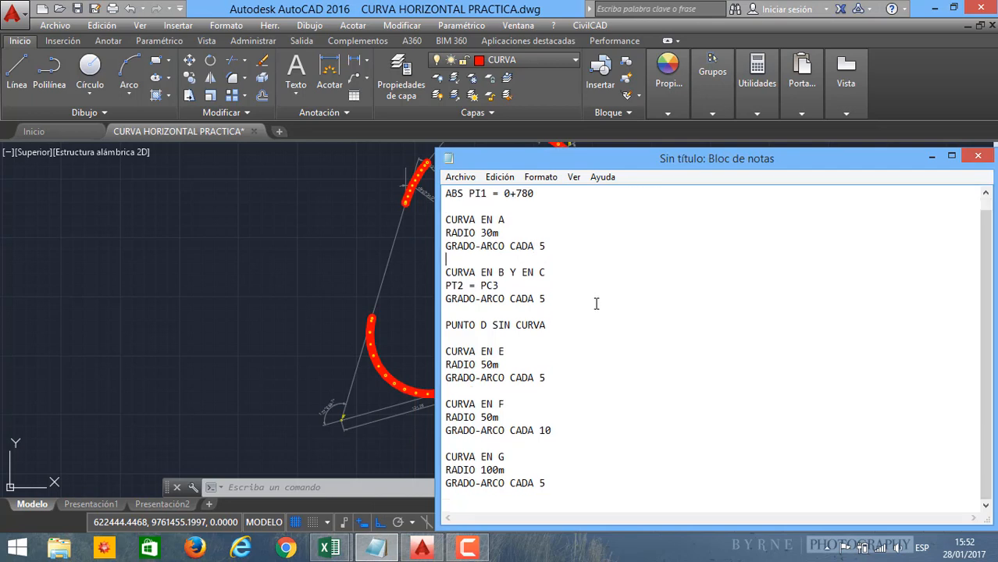
scroll(596, 304, "up", 1)
left_click(931, 156)
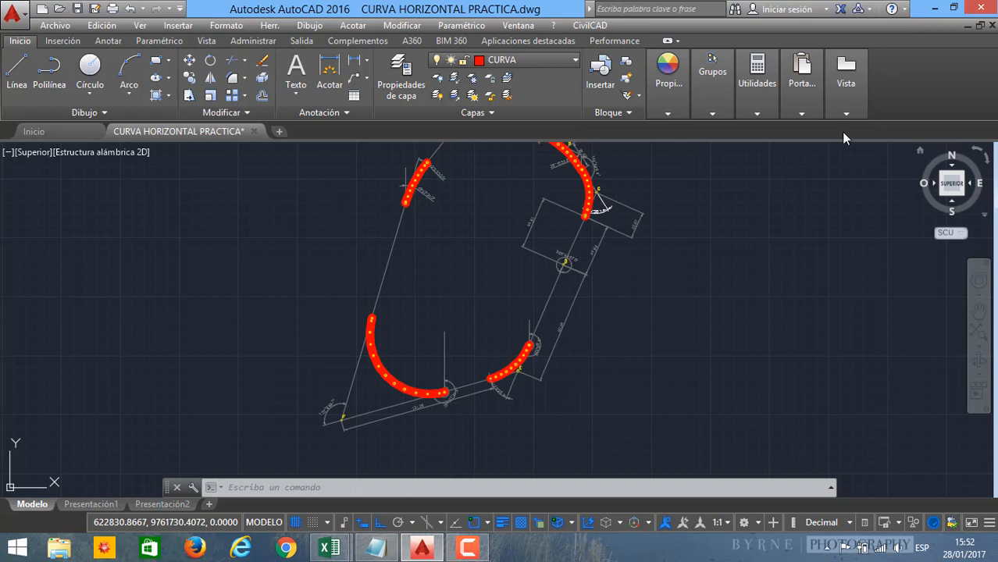
key("super+d")
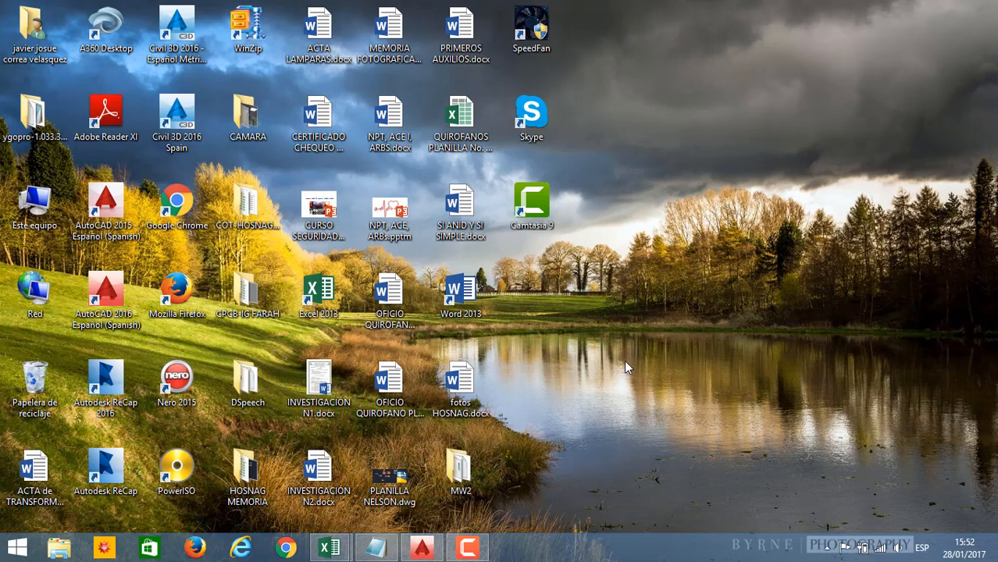
left_click_drag(601, 355, 404, 134)
left_click(576, 323)
left_click_drag(575, 336, 580, 289)
left_click_drag(595, 331, 577, 309)
left_click(422, 548)
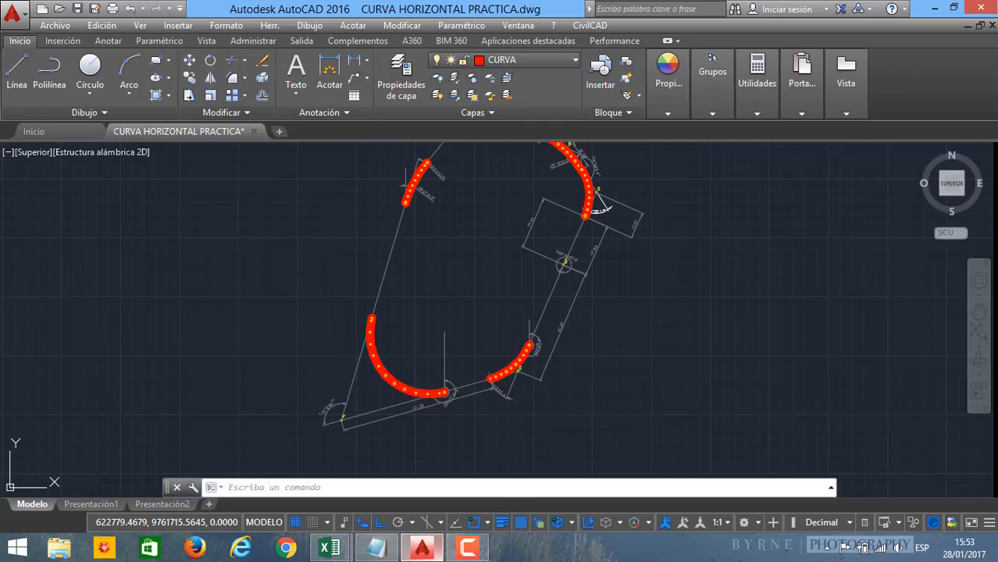
middle_click_drag(505, 142, 500, 250)
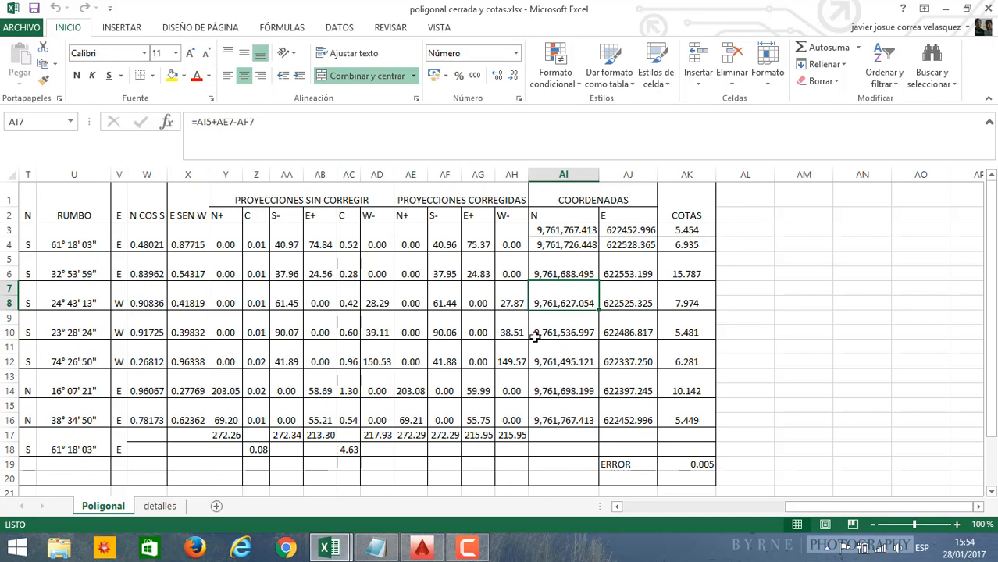
Step: Review the N and E coordinates of the polygon vertices on the Poligonal sheet of poligonal cerrada y cotas.xlsx
left_click(574, 227)
left_click(615, 228)
left_click(619, 254)
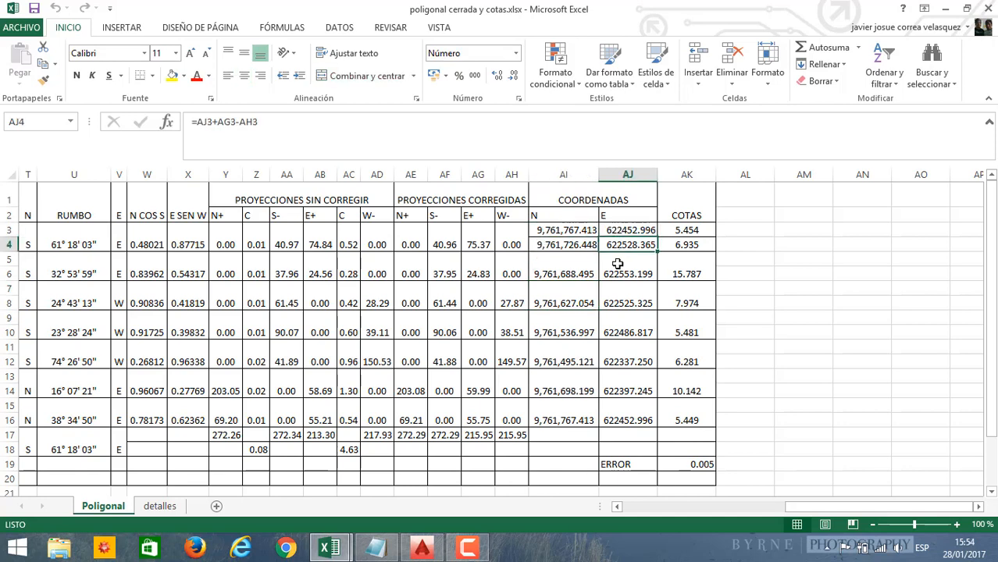
left_click(620, 328)
left_click(611, 391)
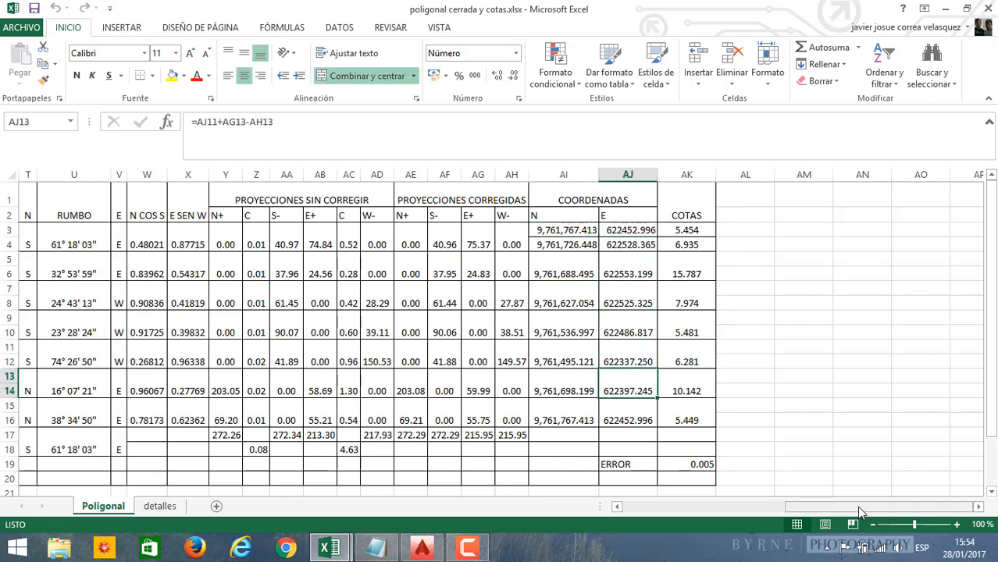
mouse_move(859, 511)
left_mouse_down()
mouse_move(778, 511)
mouse_move(852, 507)
left_mouse_up()
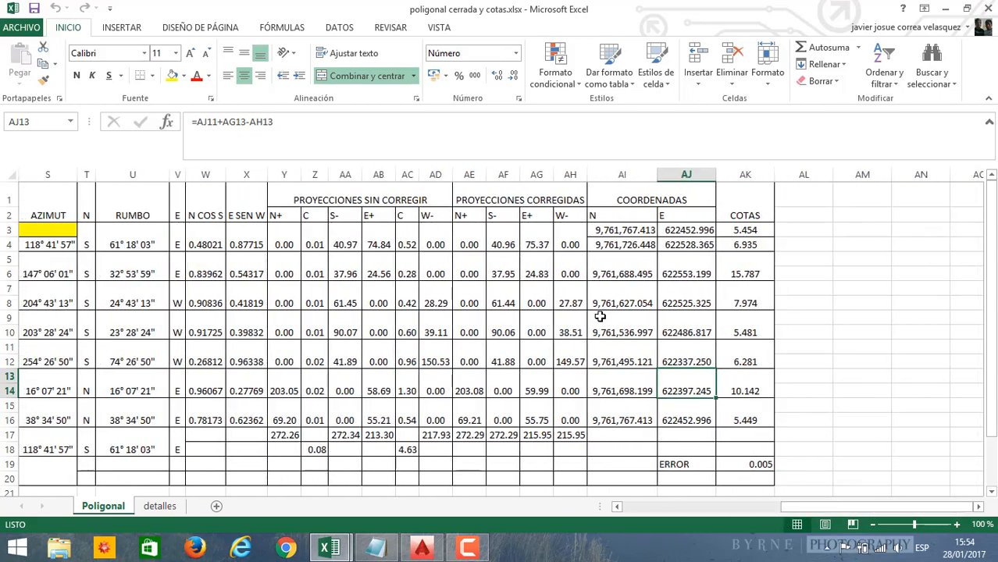
left_click(599, 317)
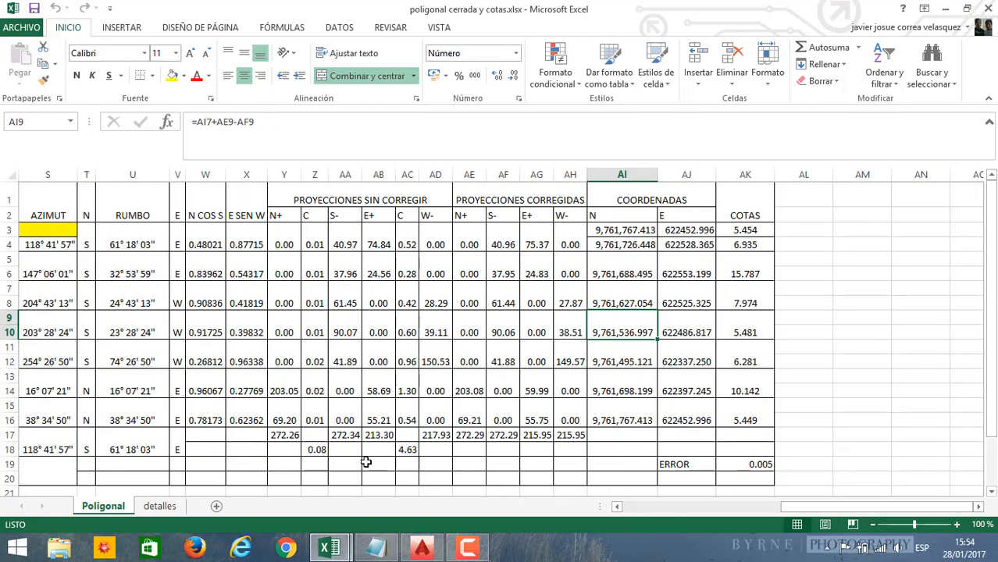
left_click(612, 363)
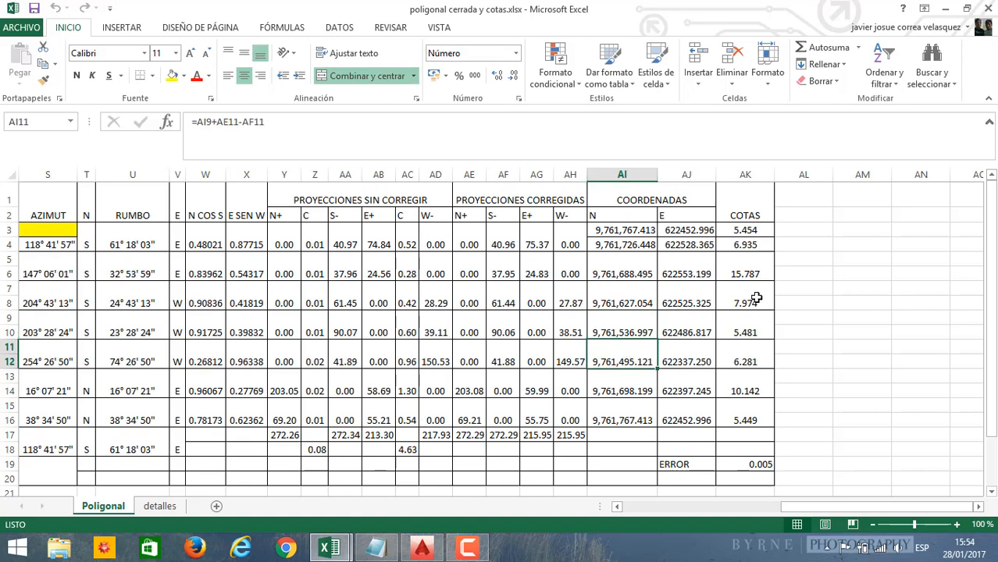
scroll(757, 296, "down", 2)
scroll(755, 295, "up", 2)
left_click(617, 327)
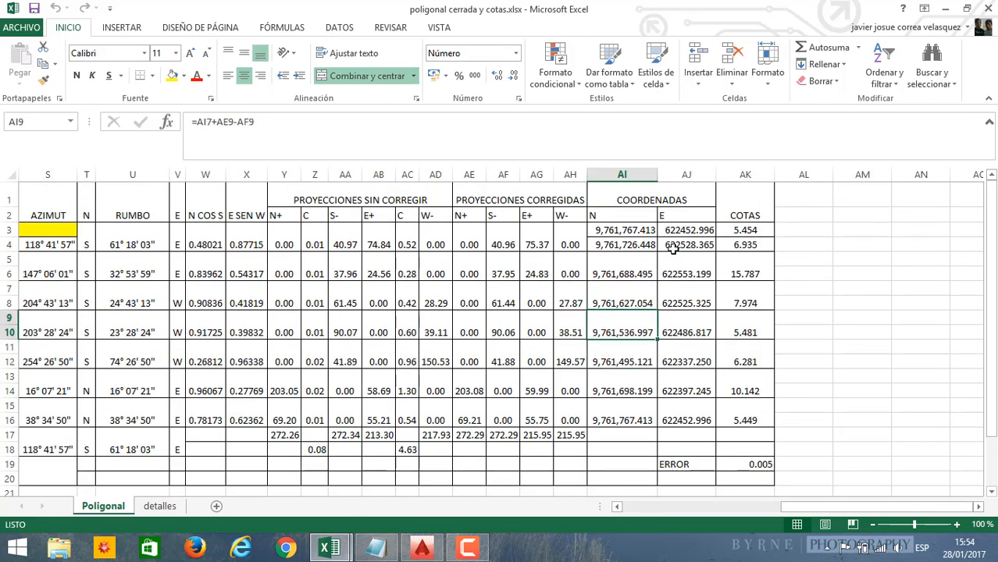
left_click(577, 261)
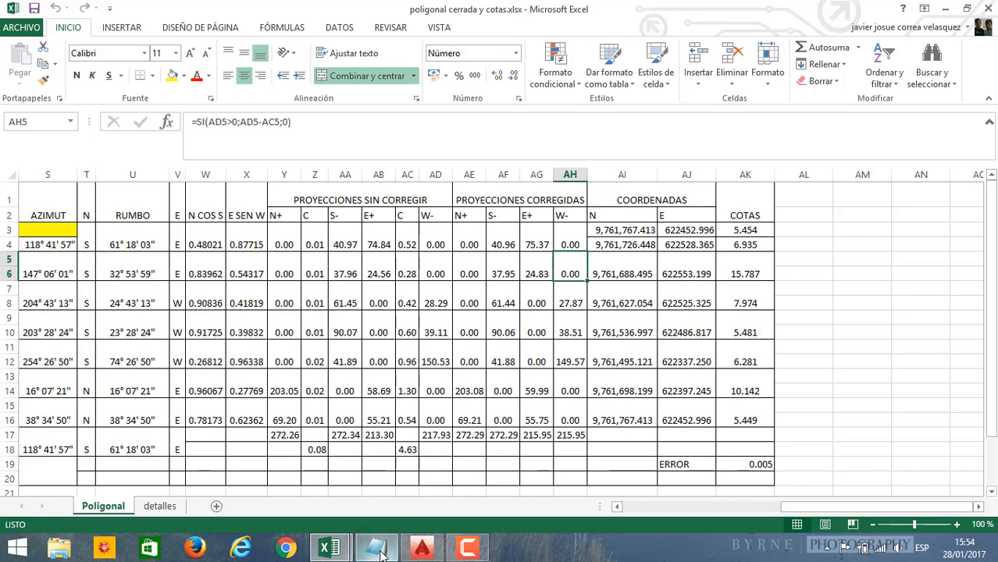
Step: Examine the input data, calculated elements and stakeout table in the Curva Circular Horizontal.xlsx workbook
mouse_move(422, 549)
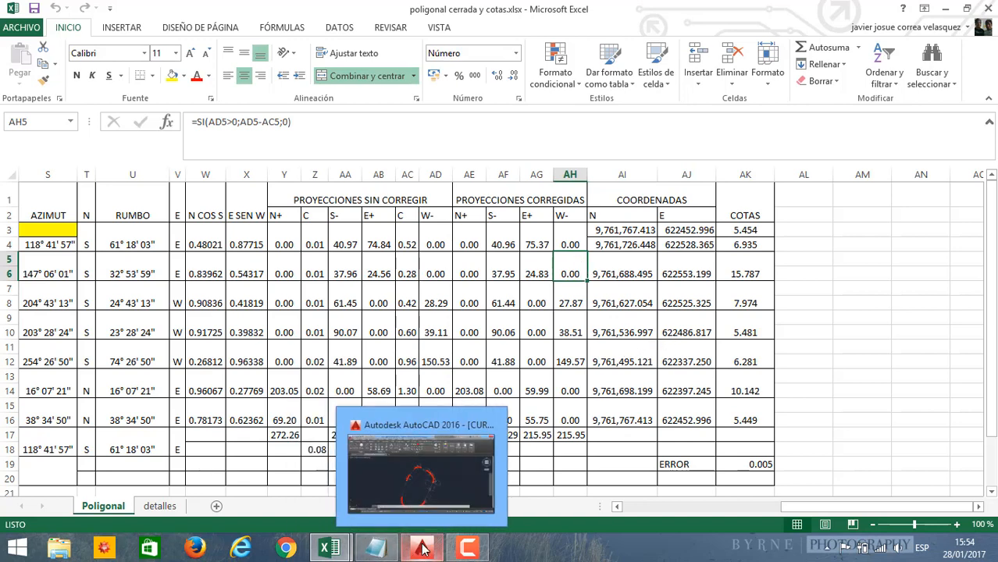
left_click(375, 549)
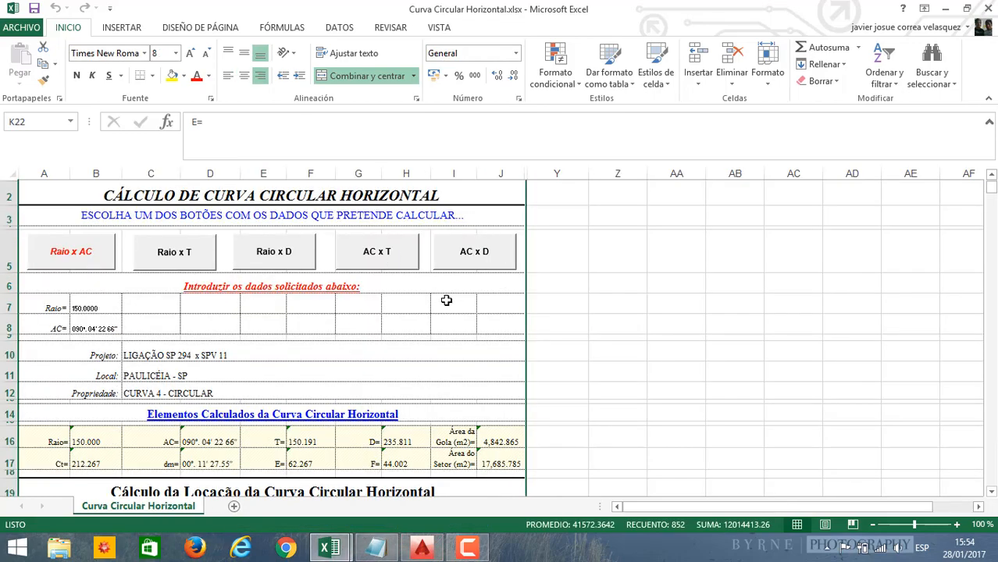
scroll(446, 300, "down", 6)
scroll(453, 301, "up", 6)
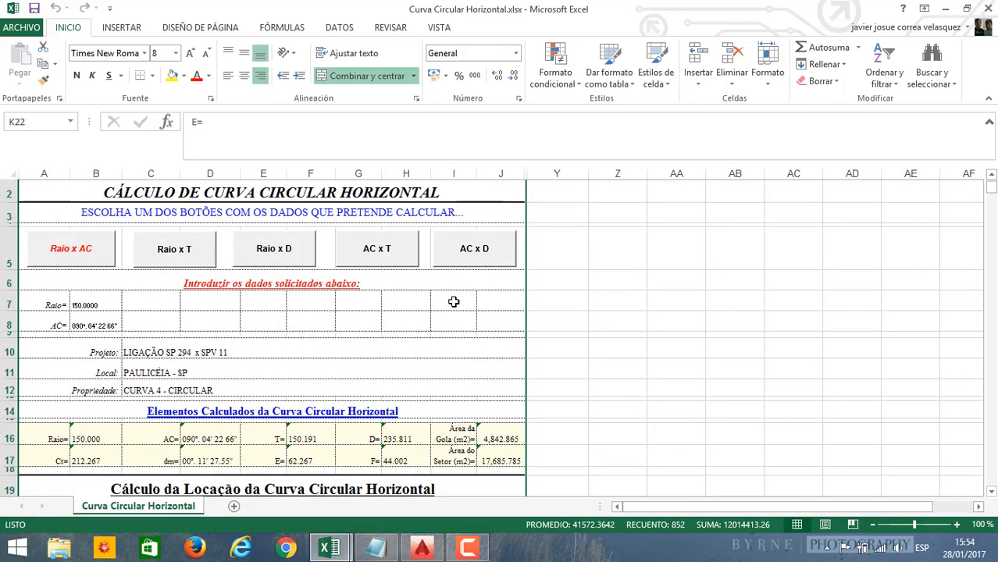
left_click(164, 393)
scroll(172, 323, "down", 4)
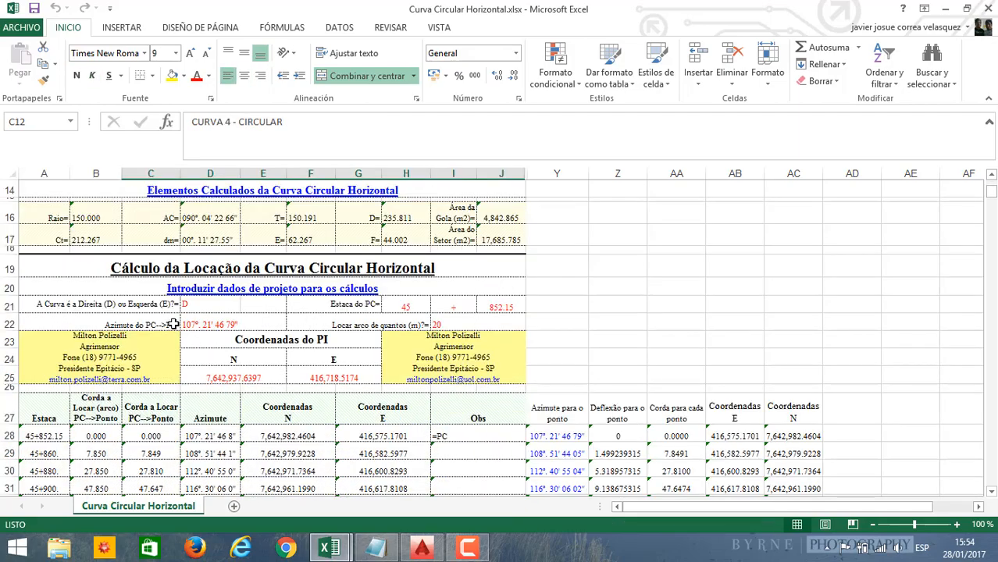
left_click(556, 267)
scroll(483, 356, "down", 2)
scroll(494, 351, "up", 6)
left_click(557, 393)
left_click(557, 324)
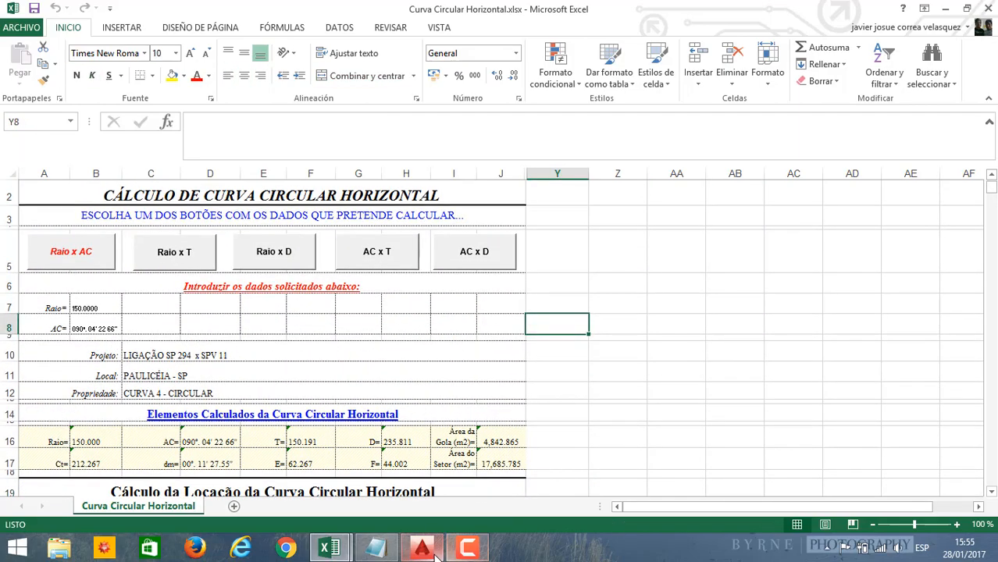
Step: Switch to AutoCAD, close CURVA HORIZONTAL PRACTICA.dwg and start a new blank drawing
left_click(438, 548)
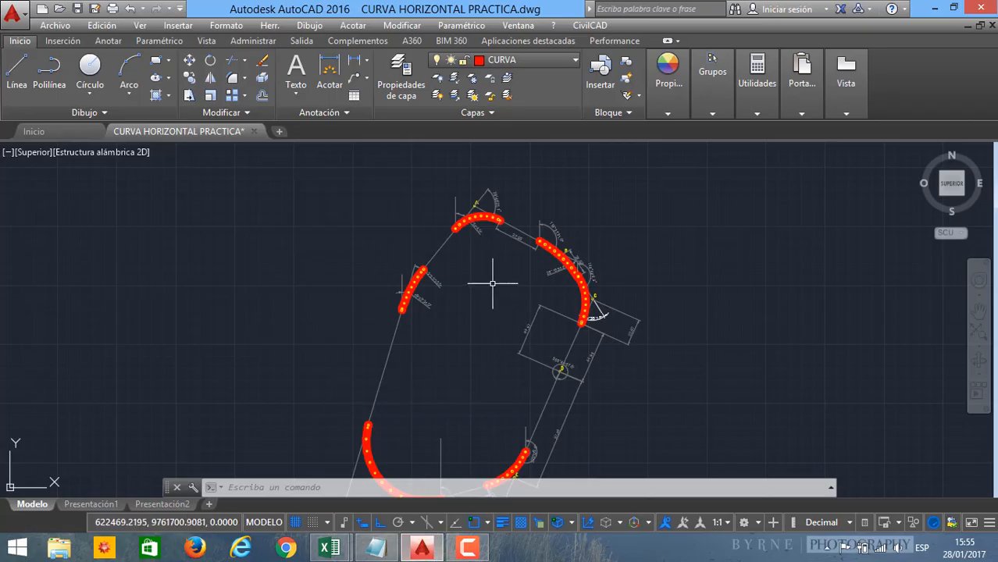
scroll(490, 279, "down", 2)
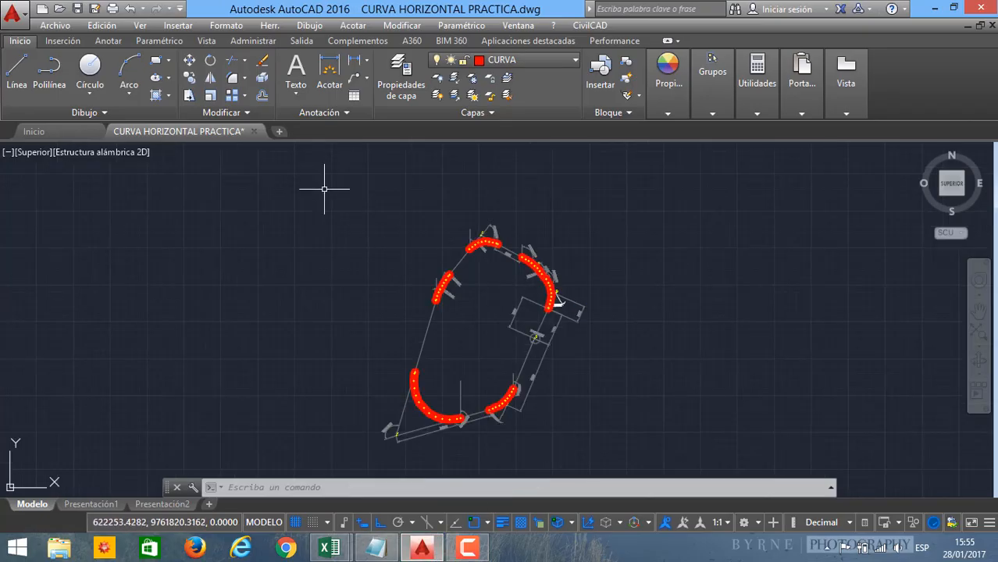
left_click(253, 131)
left_click(552, 304)
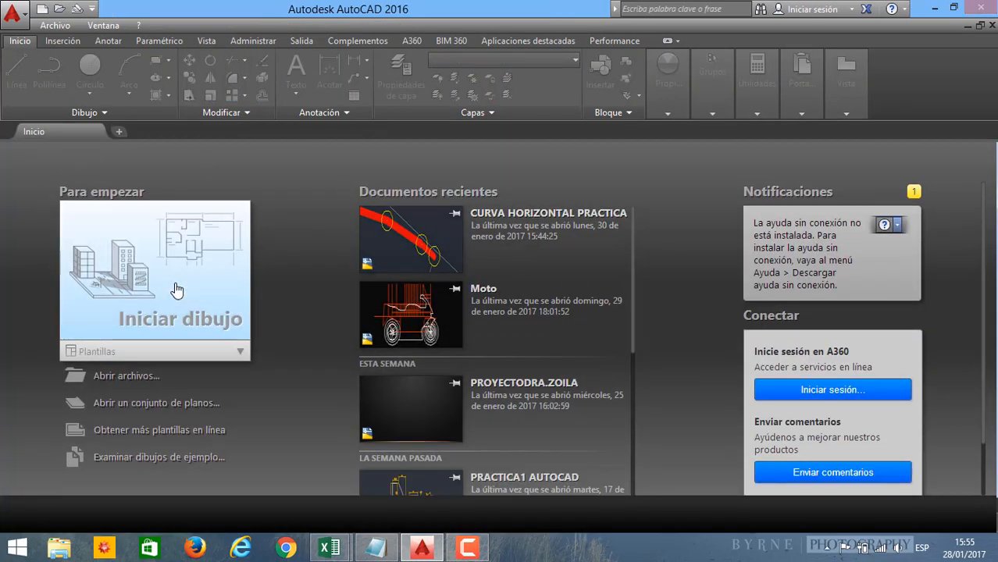
left_click(176, 290)
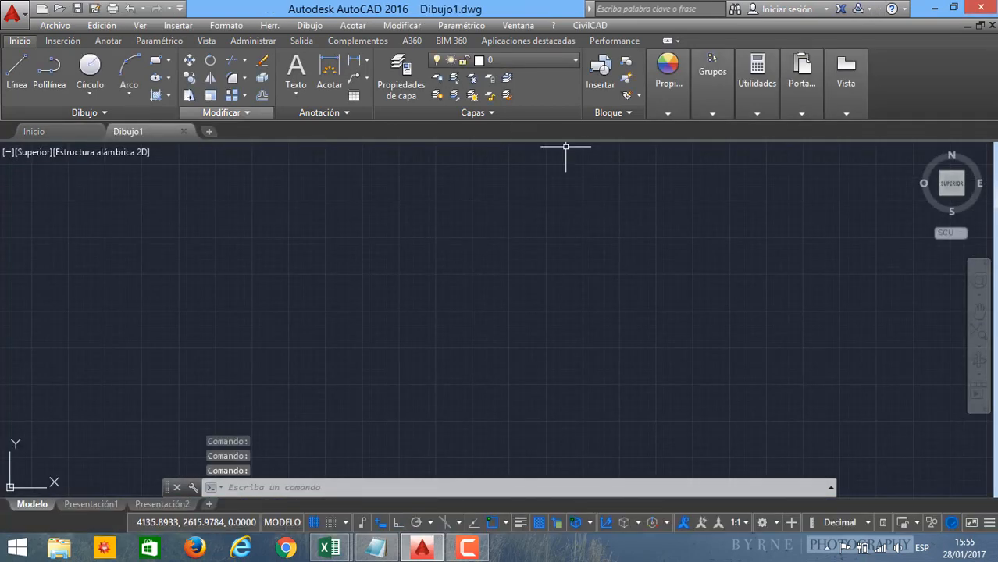
scroll(555, 188, "down", 4)
middle_click_drag(606, 234, 238, 350)
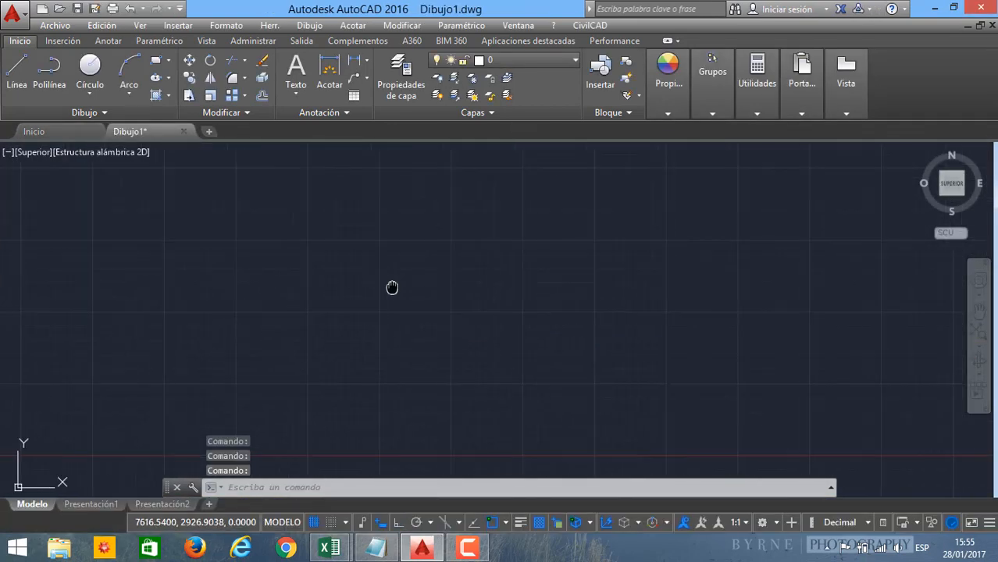
middle_click_drag(392, 288, 538, 197)
scroll(457, 284, "down", 1)
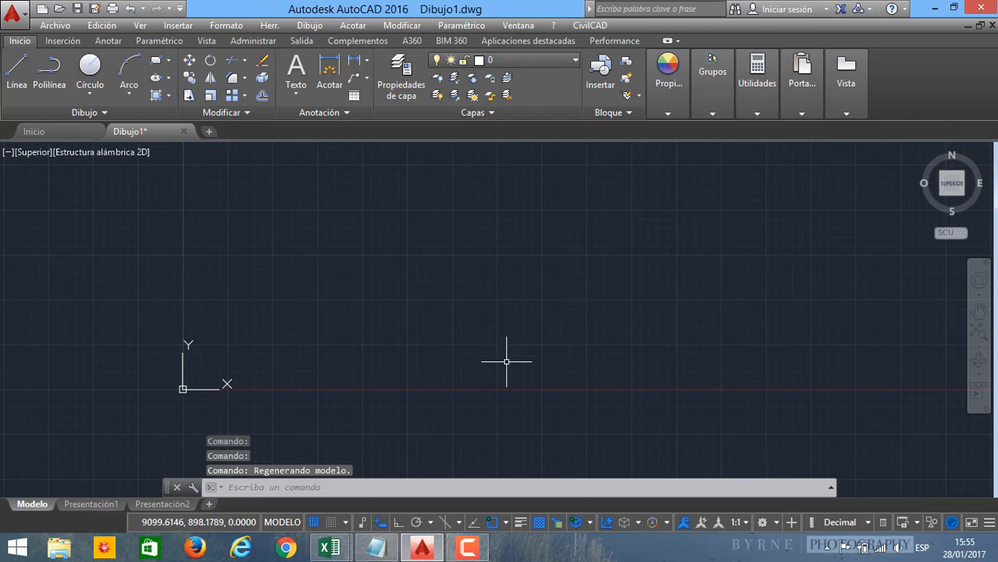
mouse_move(512, 277)
middle_mouse_down()
mouse_move(450, 321)
mouse_move(548, 273)
middle_mouse_up()
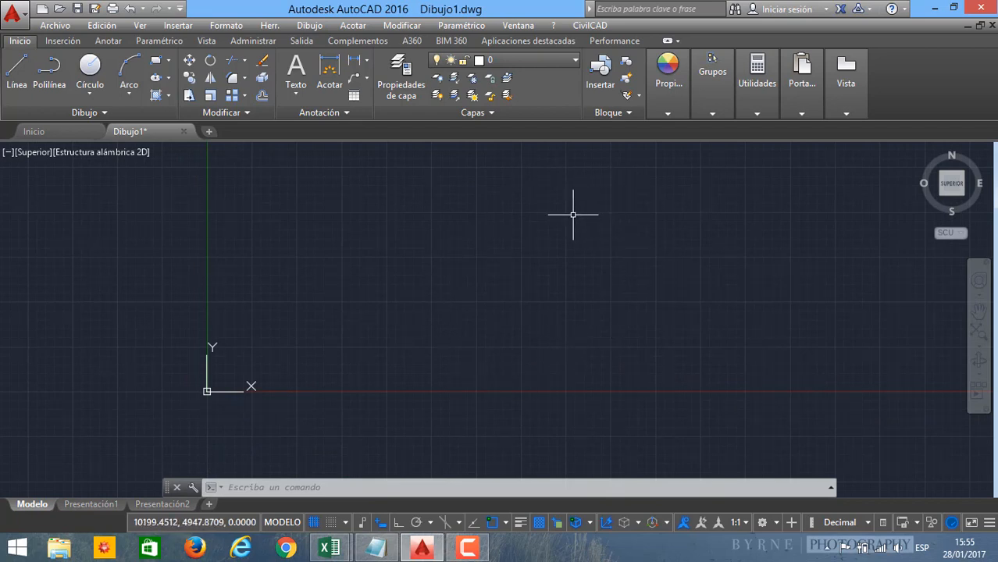
middle_click_drag(497, 243, 494, 308)
middle_click_drag(595, 292, 539, 291)
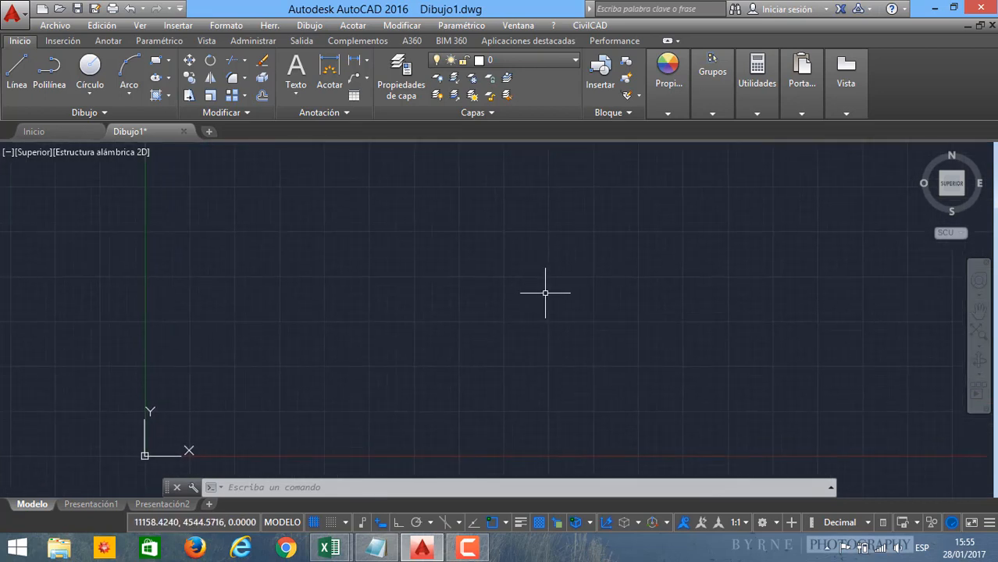
Step: Place a single point in the empty drawing area using the default point style
type("pu")
type("nto")
key("Return")
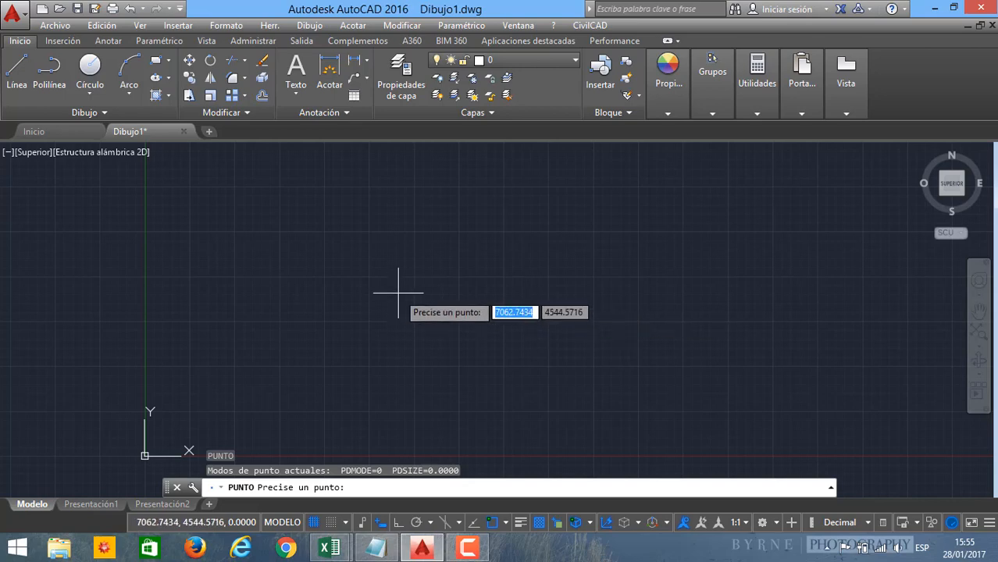
left_click(463, 282)
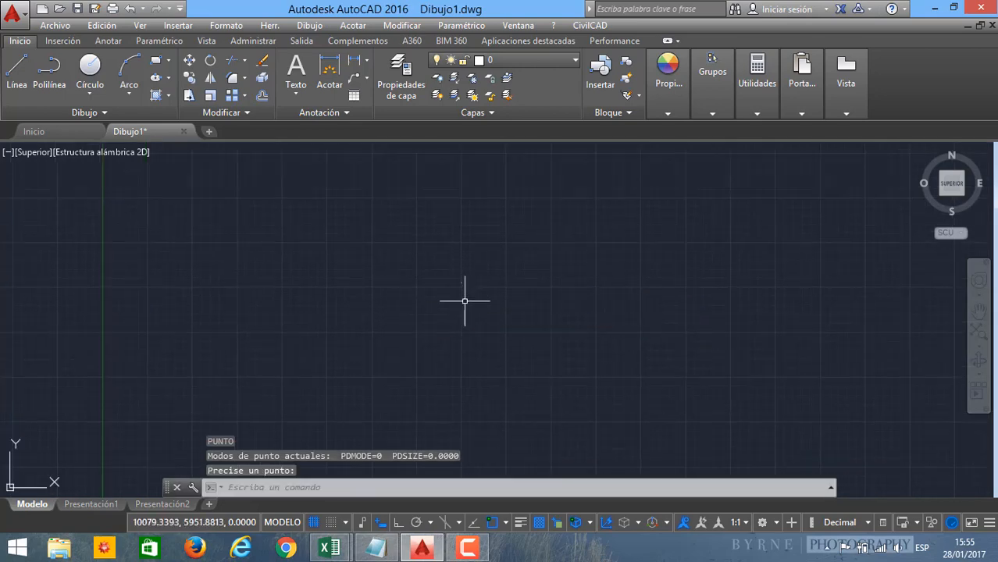
Step: Select the newly placed dot-style point and erase it from the drawing
scroll(437, 292, "up", 6)
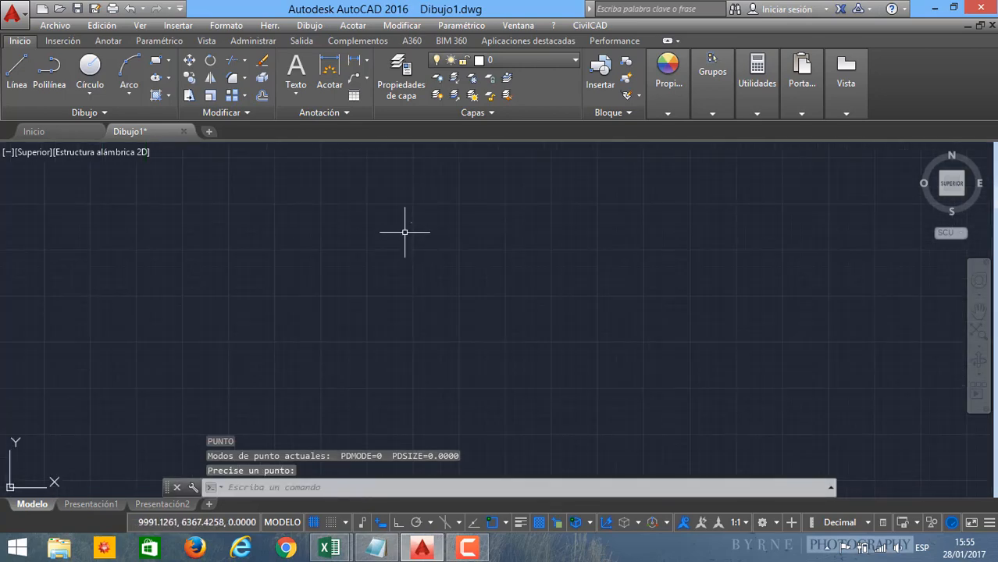
left_click(446, 390)
left_click(321, 268)
scroll(513, 332, "down", 6)
key("Delete")
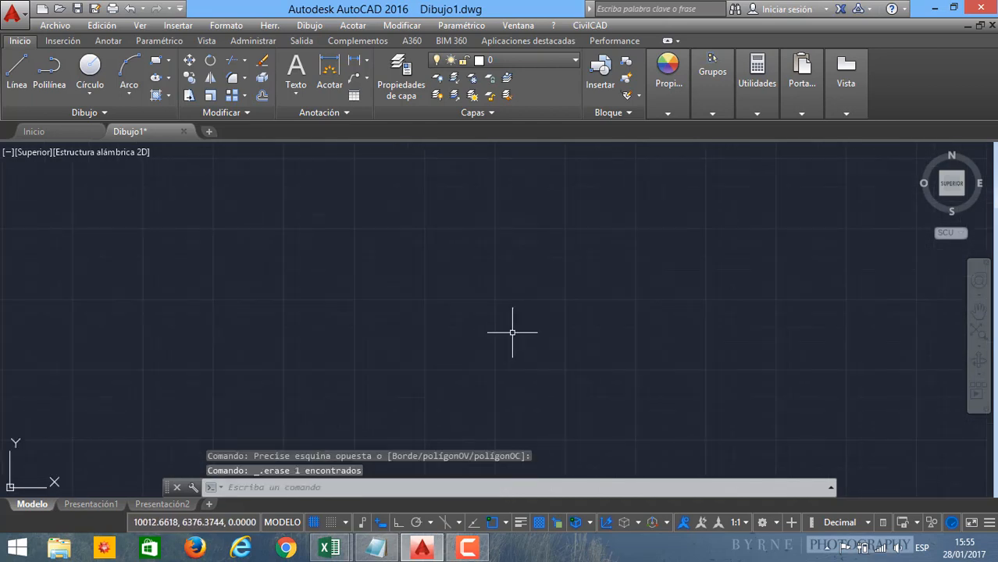
Step: Set the point style to a circle with a centre dot, sized 5% relative to the screen, using DDPTYPE
type("d")
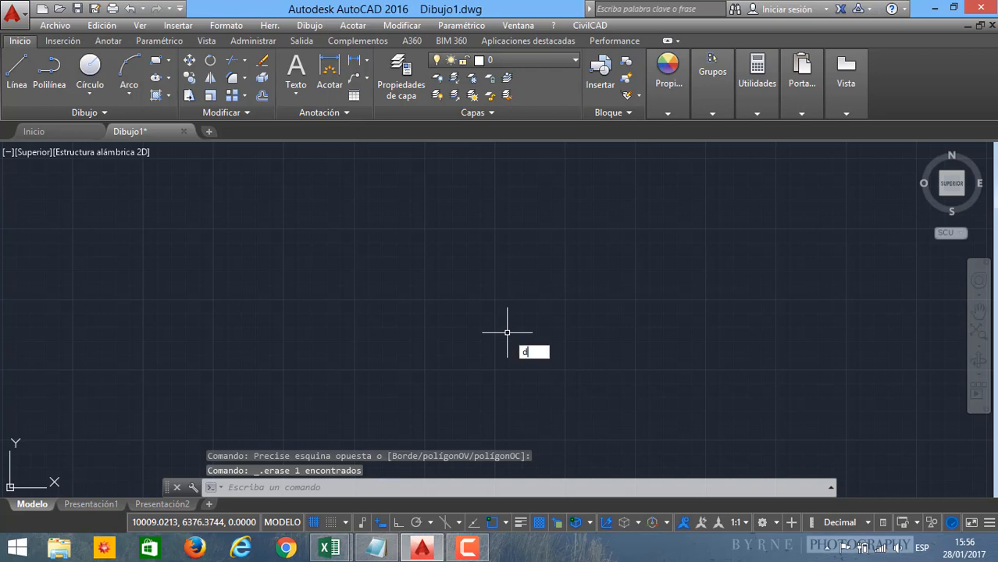
type("dp")
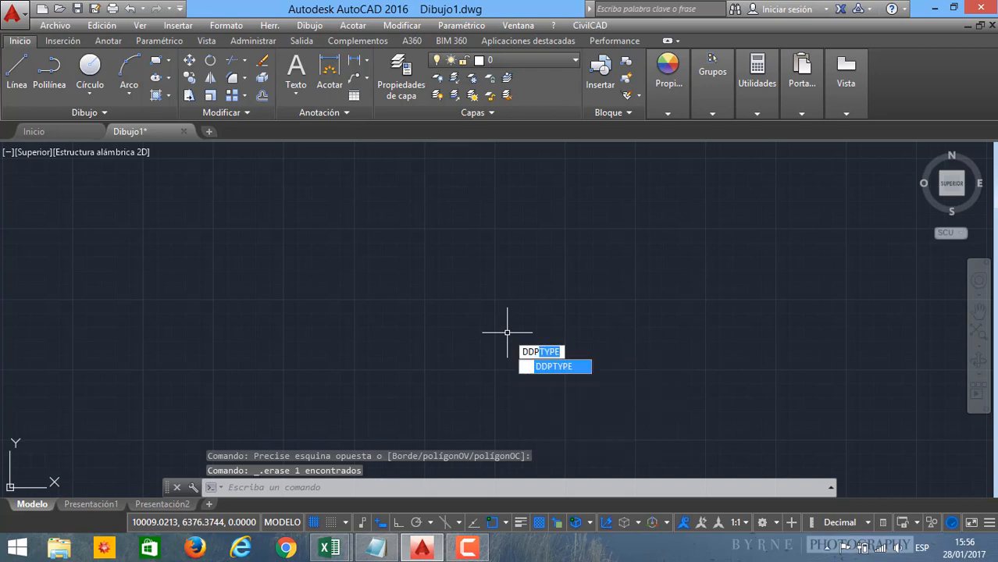
key("Return")
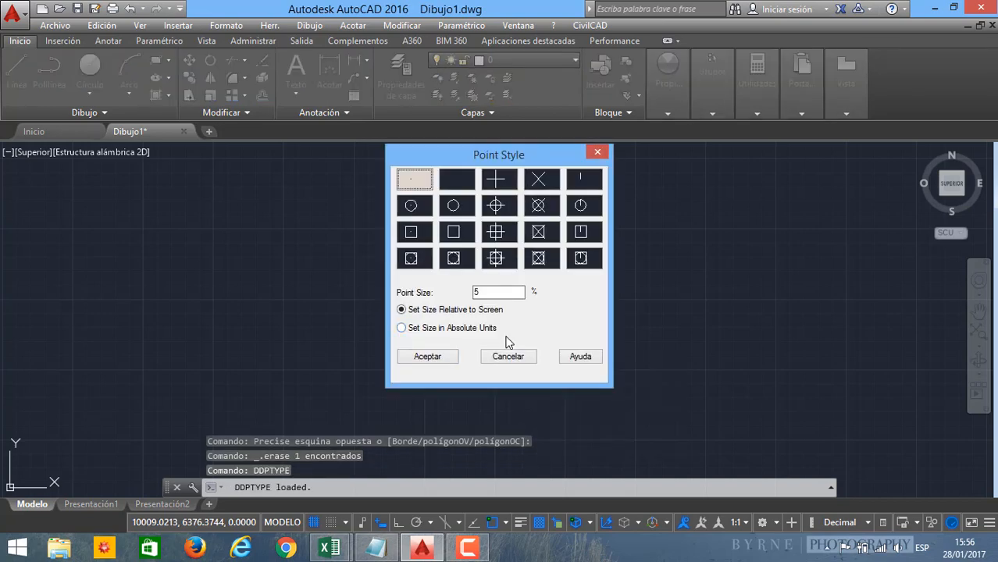
left_click_drag(507, 156, 537, 191)
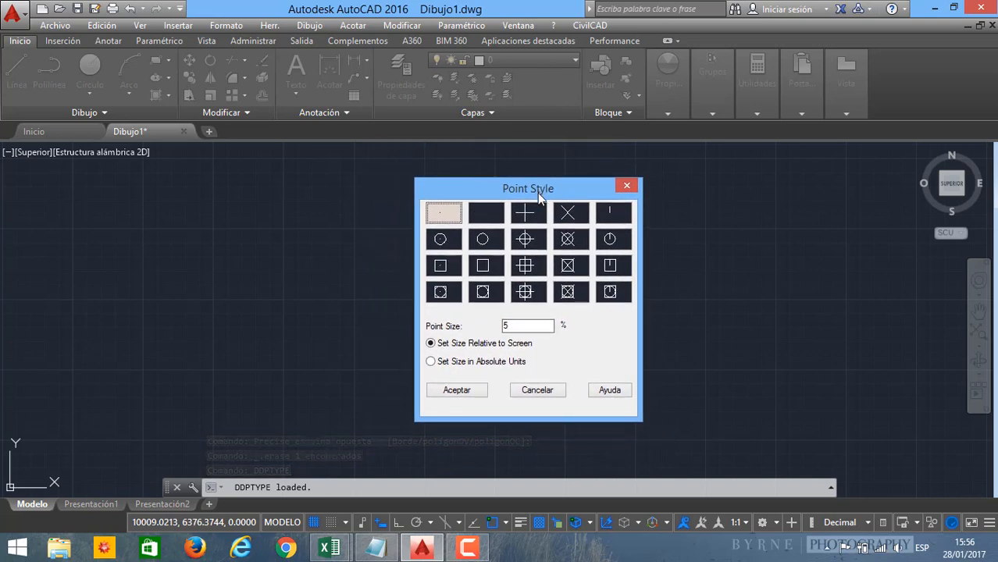
left_click(441, 241)
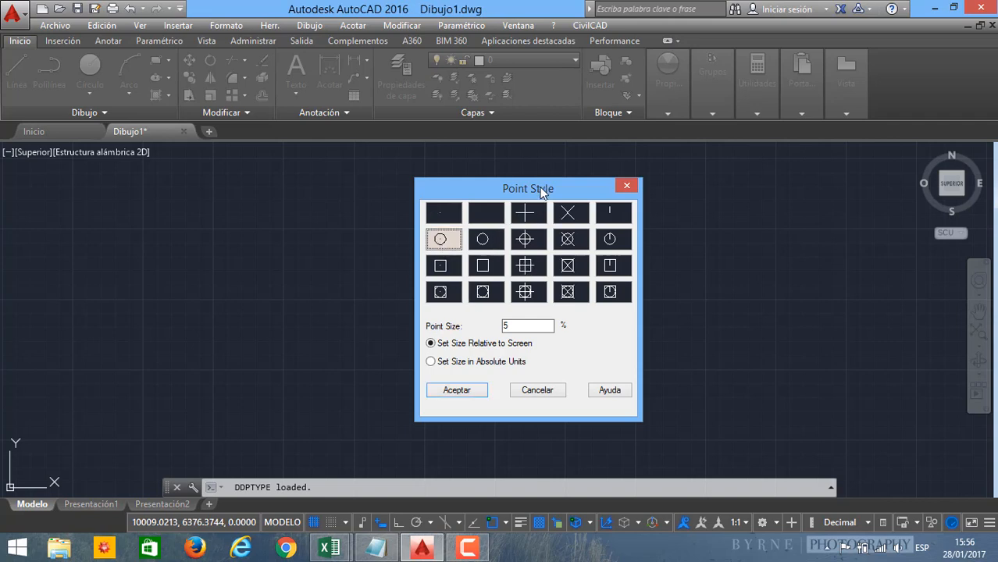
left_click_drag(535, 190, 516, 177)
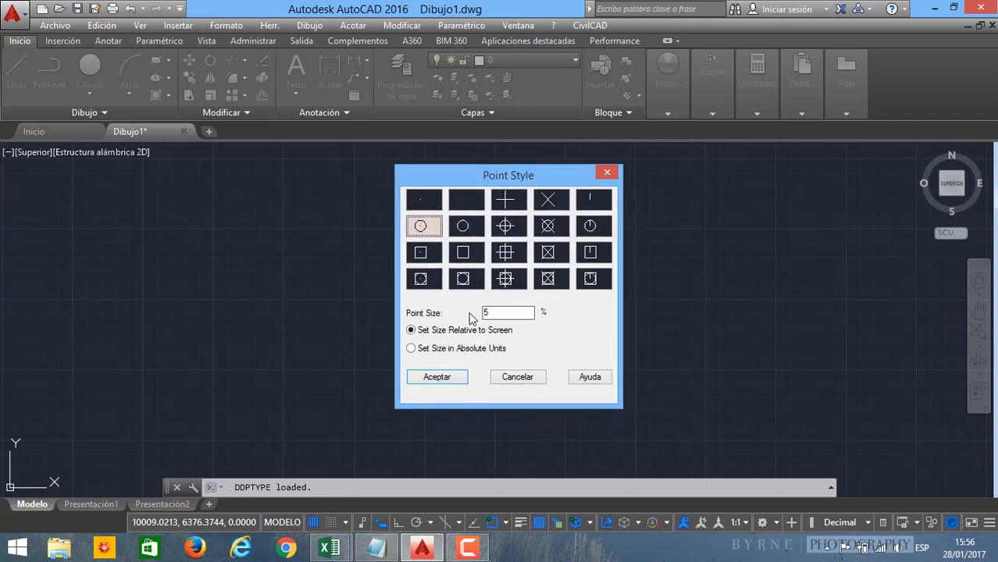
left_click(426, 351)
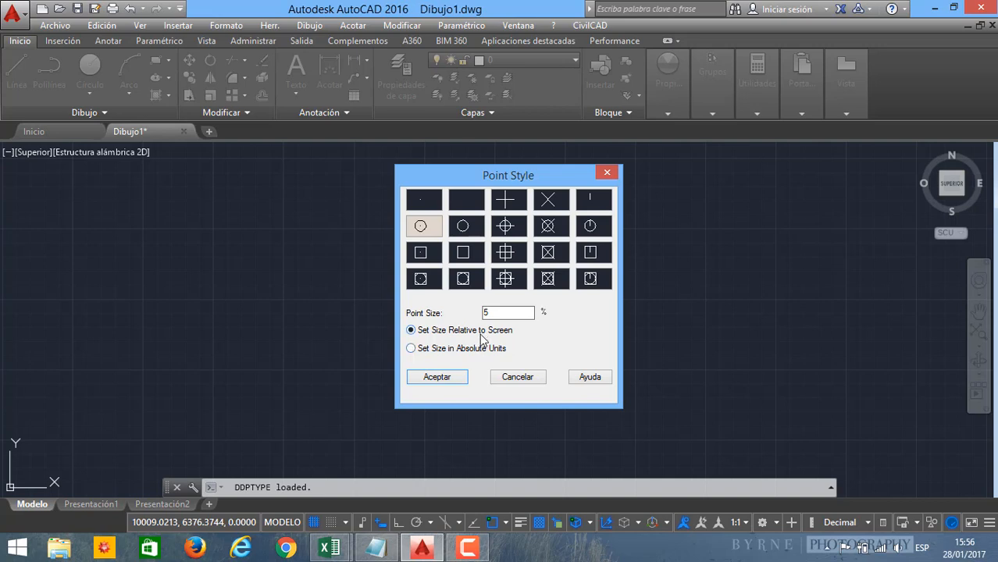
left_click(437, 377)
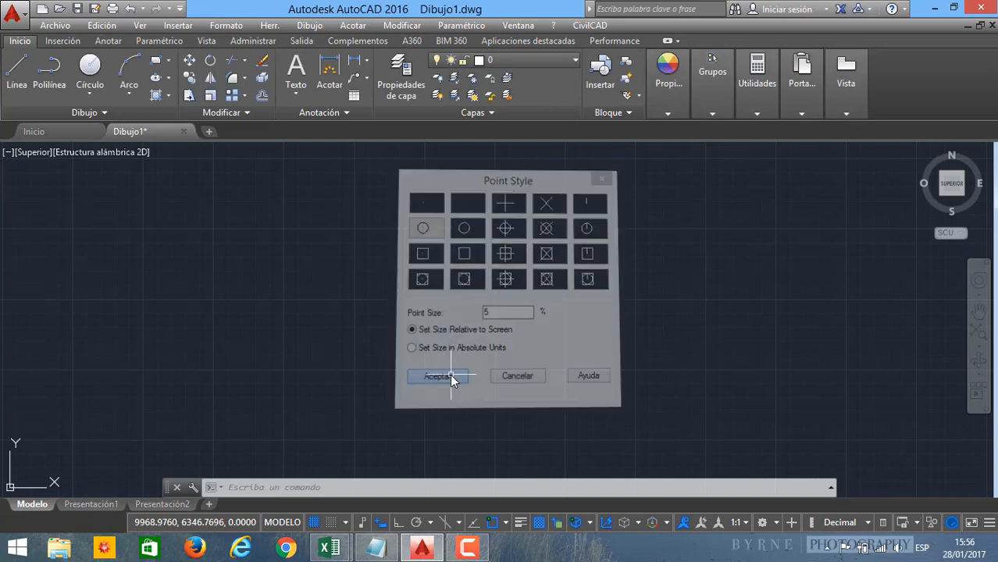
Step: Place a test point with the circle-and-dot style in the empty drawing area
type("p")
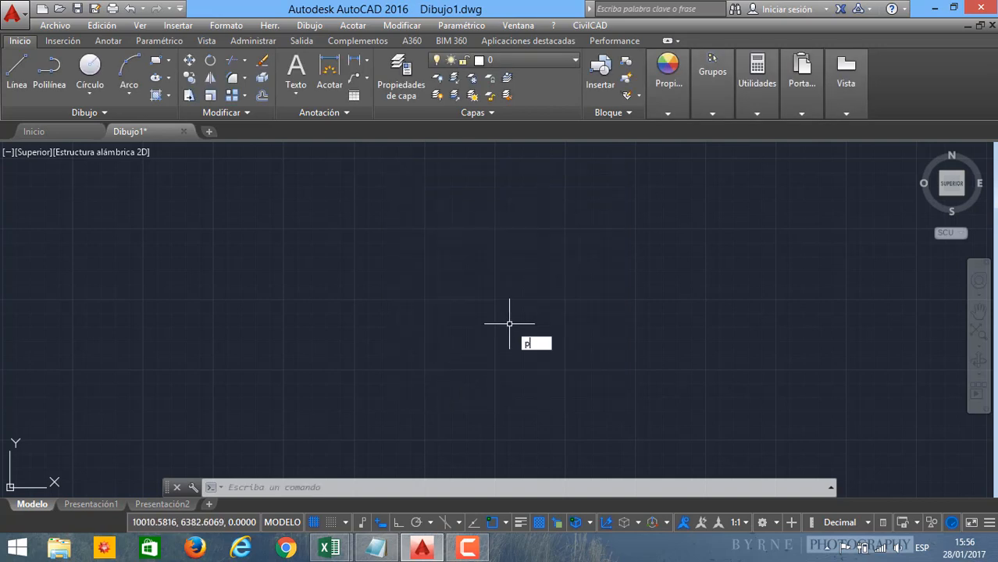
type("unto")
key("Return")
left_click(509, 321)
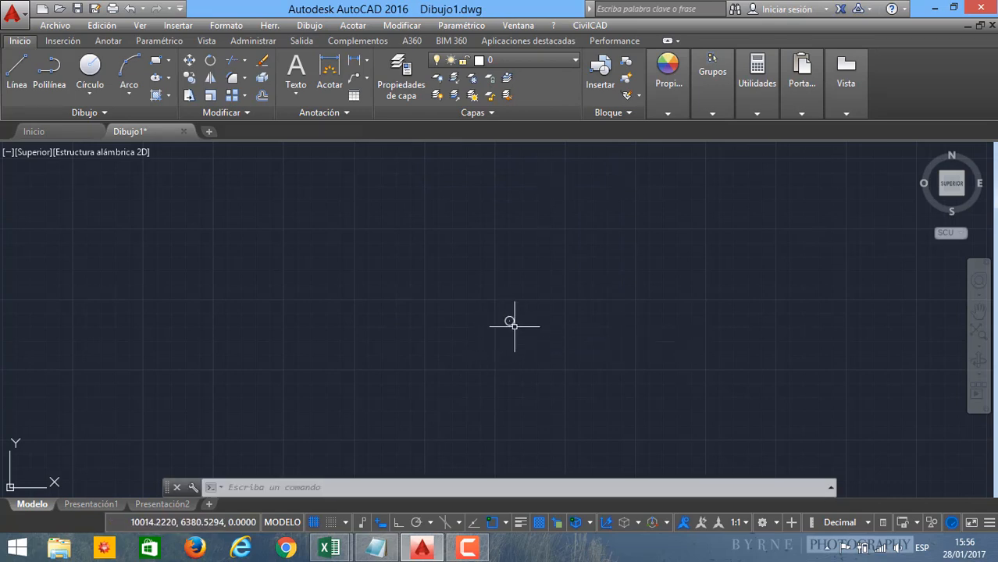
Step: Place a second test point just below and to the right of the first one at a closer zoom to compare their sizes
middle_click_drag(507, 318, 449, 304)
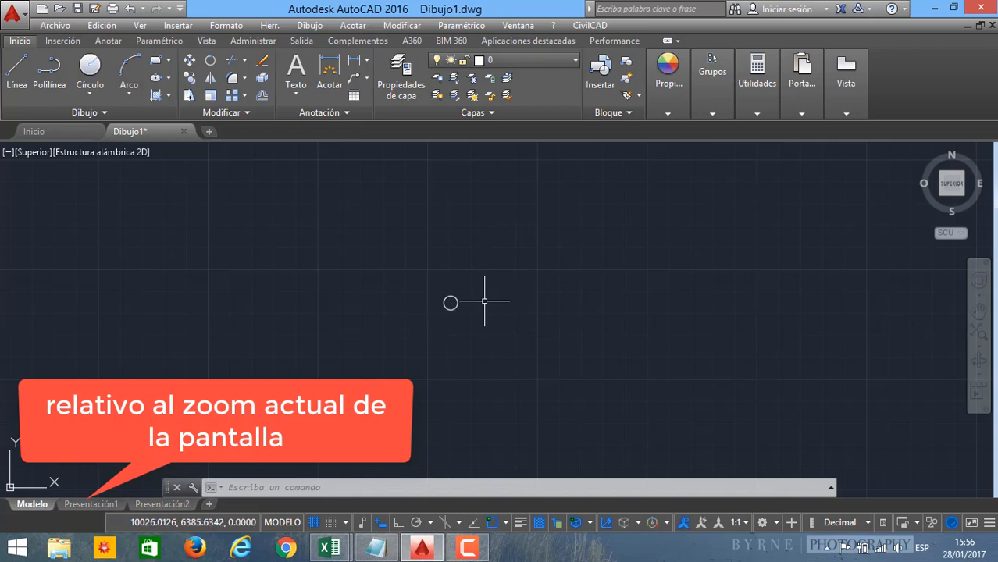
scroll(484, 337, "up", 2)
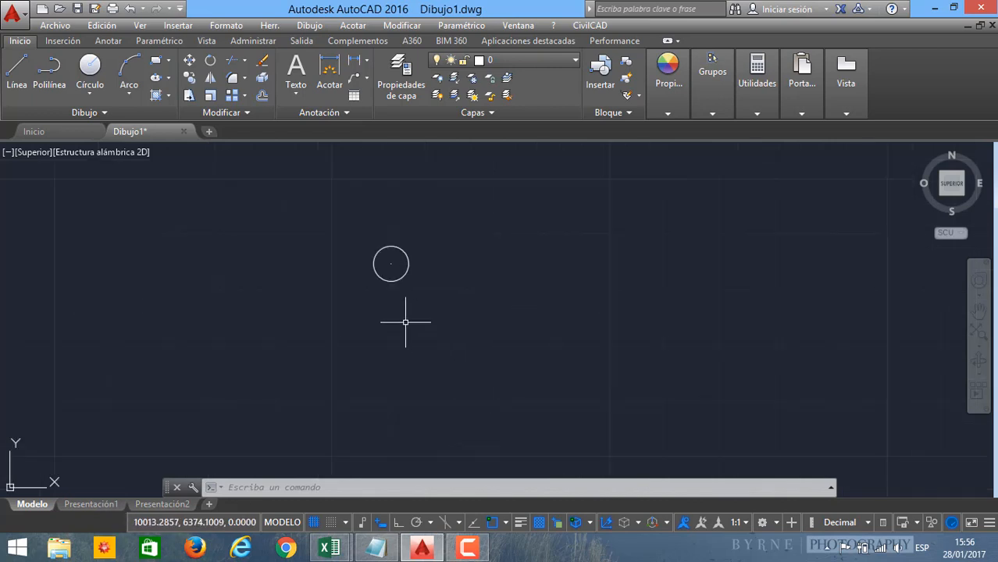
scroll(403, 320, "up", 4)
type("punt")
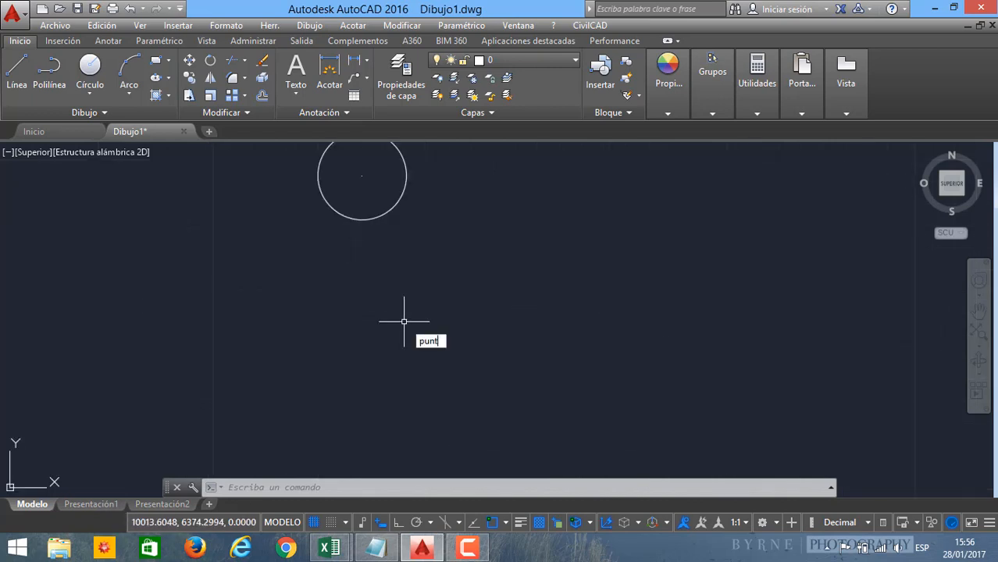
type("o")
key("Return")
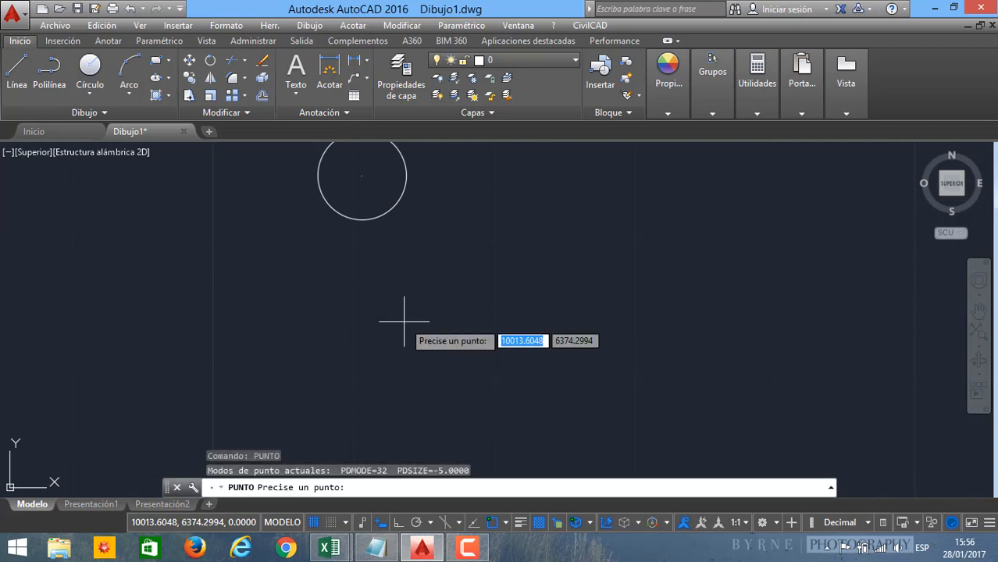
left_click(461, 306)
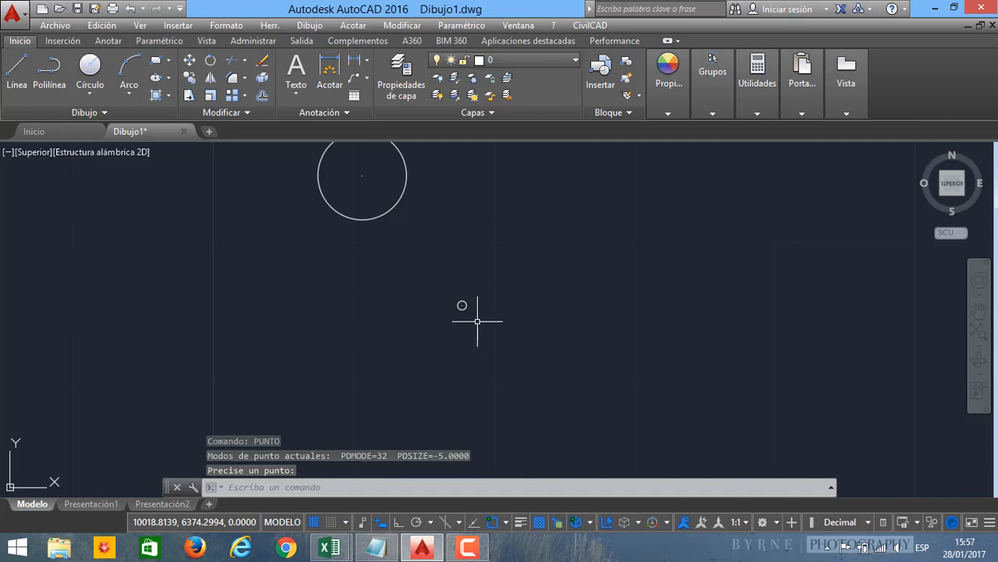
Step: Select both circular test points and erase them
scroll(476, 320, "down", 2)
left_click(474, 320)
left_click(395, 224)
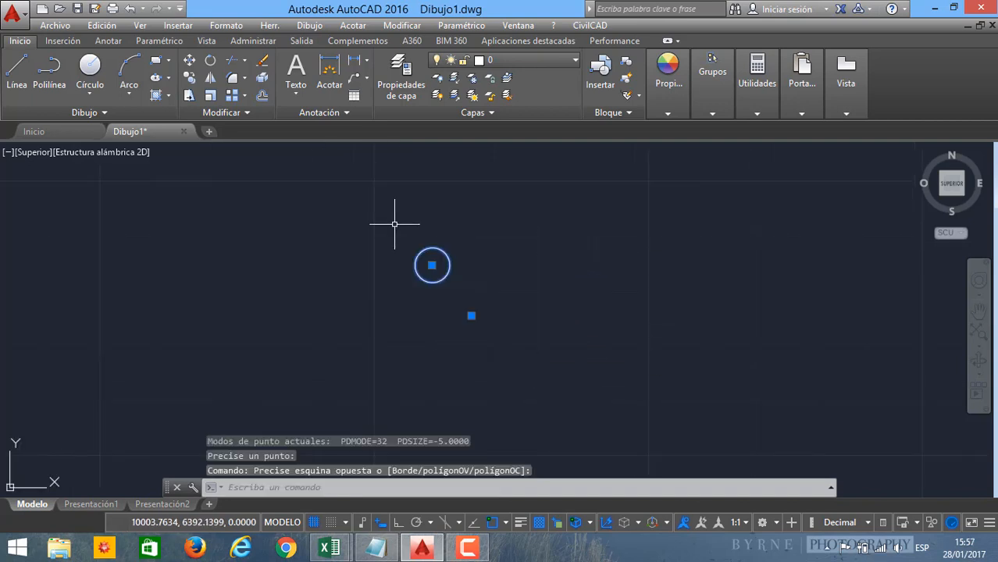
key("Delete")
Step: Change the point style sizing to absolute units with a point size of 5 units, using DDPTYPE
type("DDPTYPE")
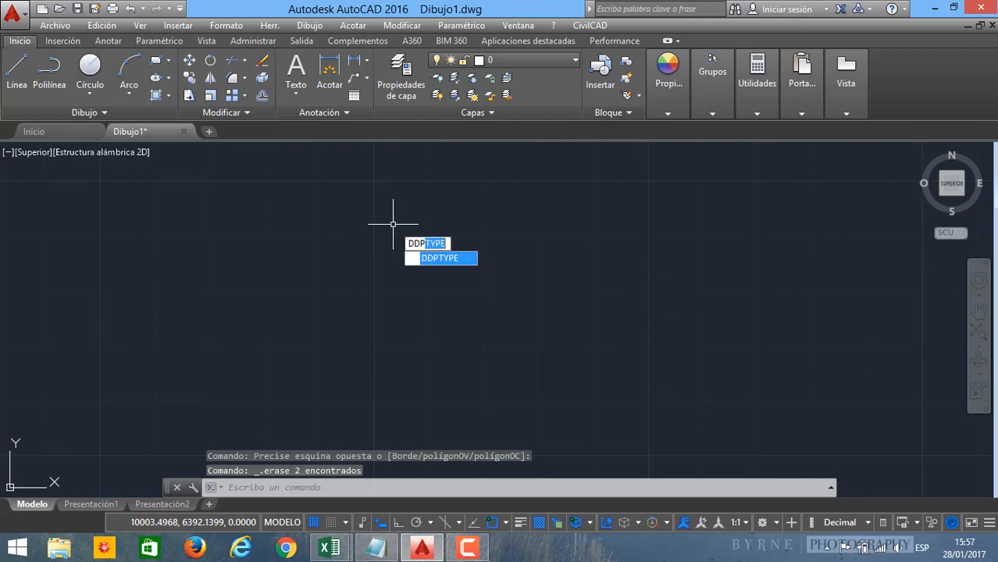
key("Return")
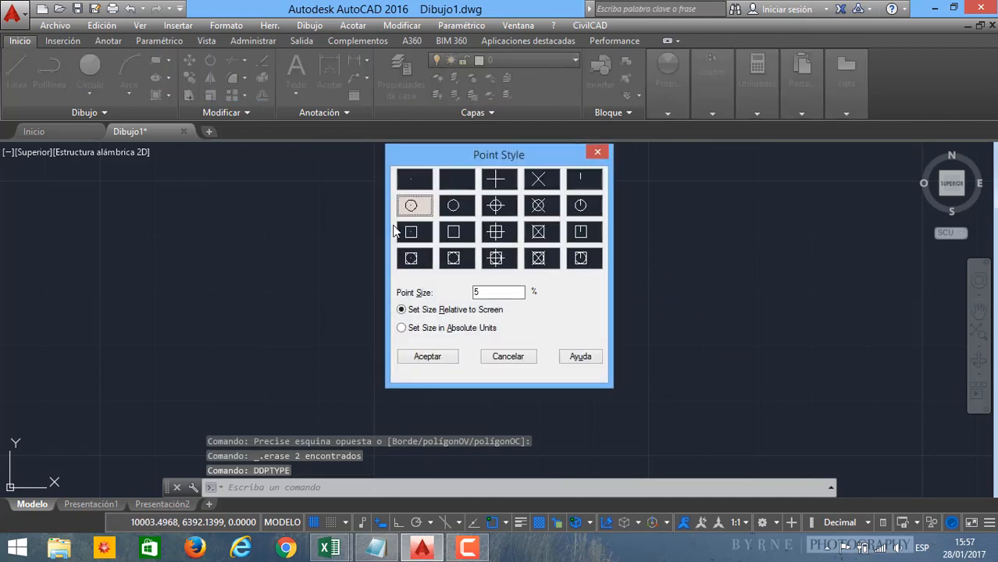
left_click(421, 329)
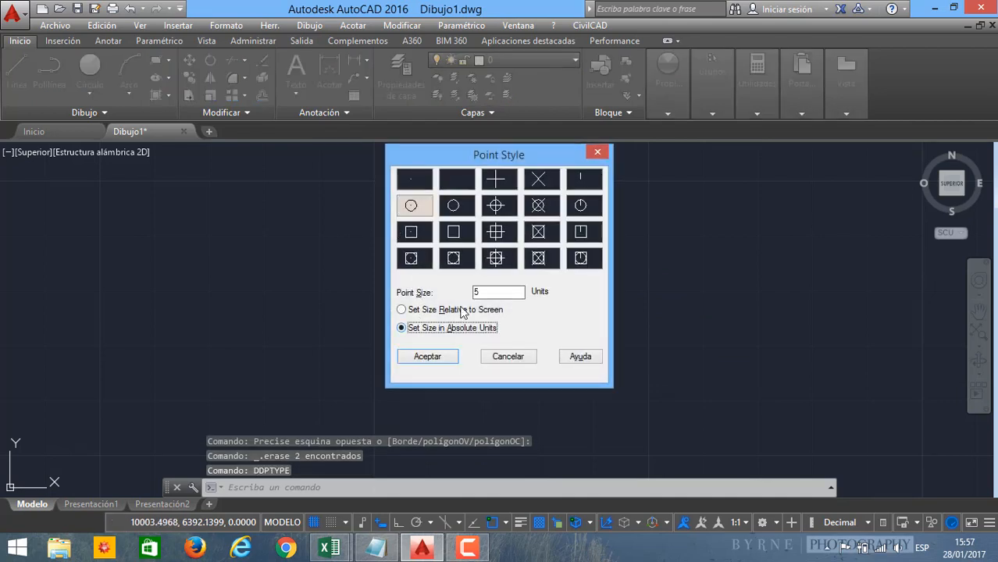
left_click(481, 292)
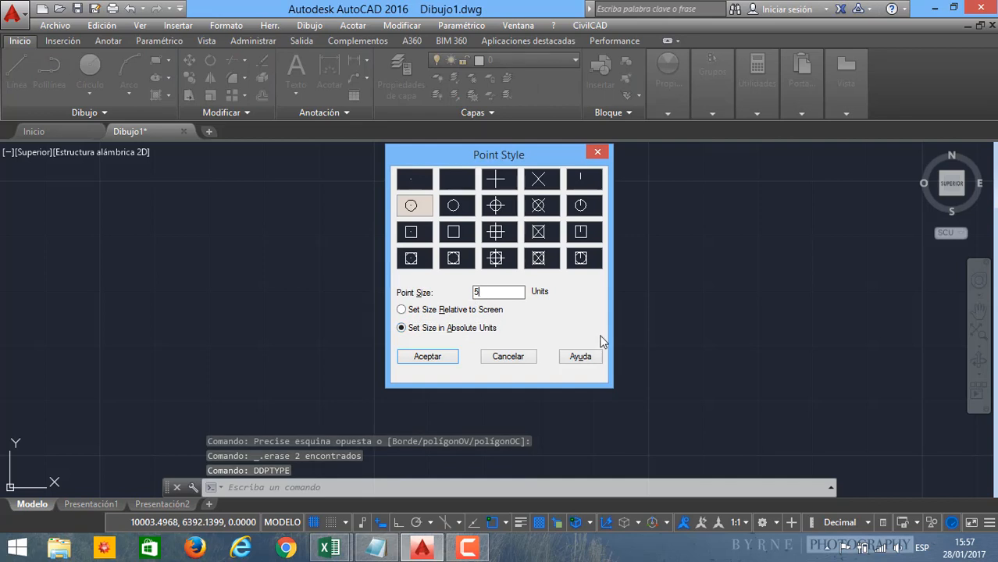
left_click(439, 356)
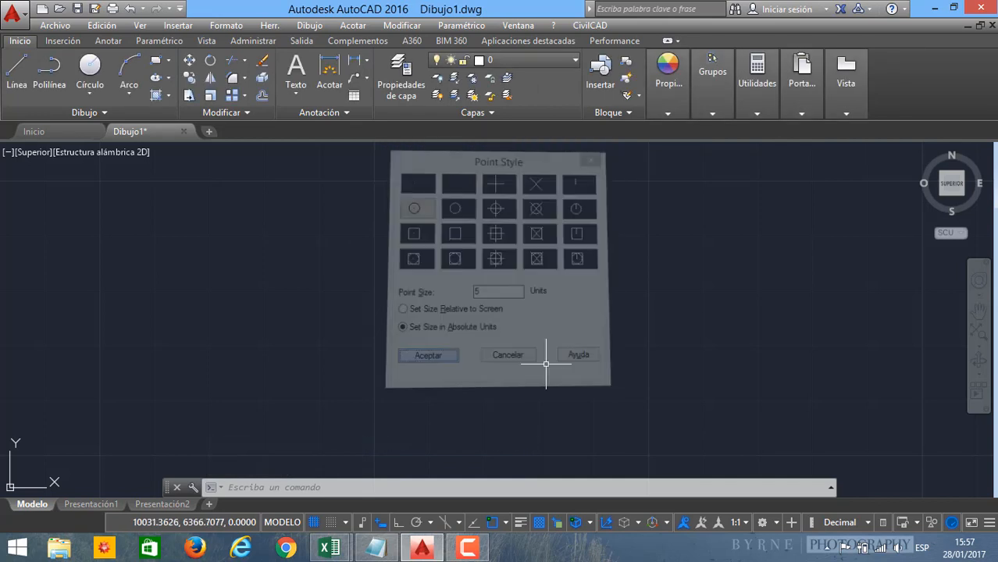
scroll(383, 310, "down", 4)
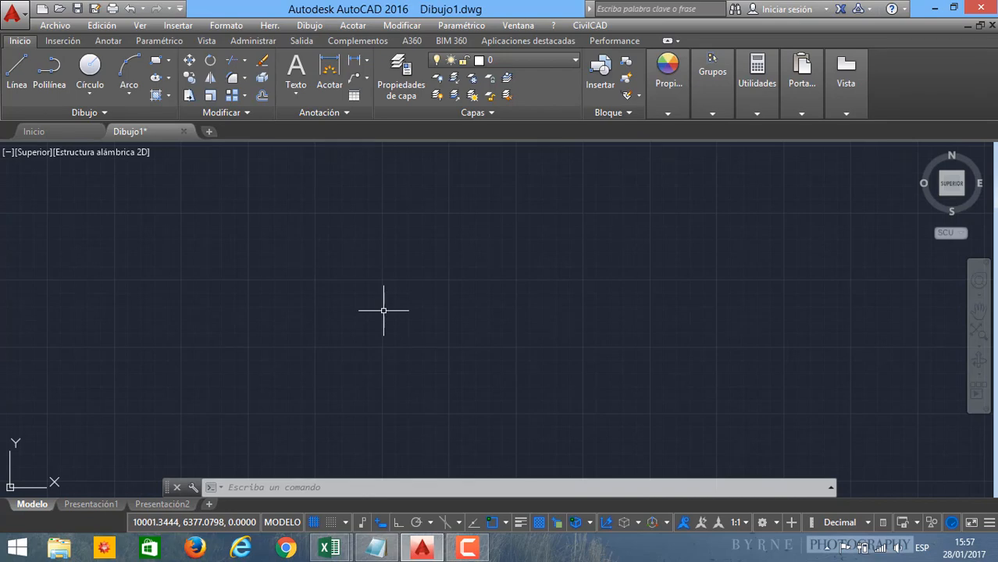
middle_click_drag(382, 311, 472, 220)
scroll(471, 220, "down", 2)
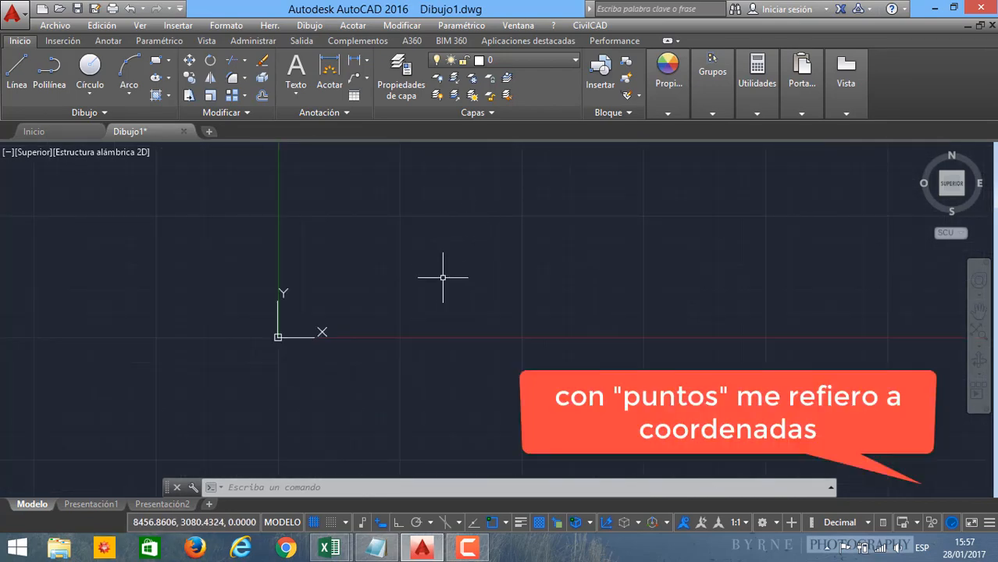
mouse_move(443, 277)
middle_mouse_down()
mouse_move(405, 308)
mouse_move(543, 277)
mouse_move(574, 311)
mouse_move(506, 332)
middle_mouse_up()
key("Delete")
middle_click_drag(581, 314, 459, 340)
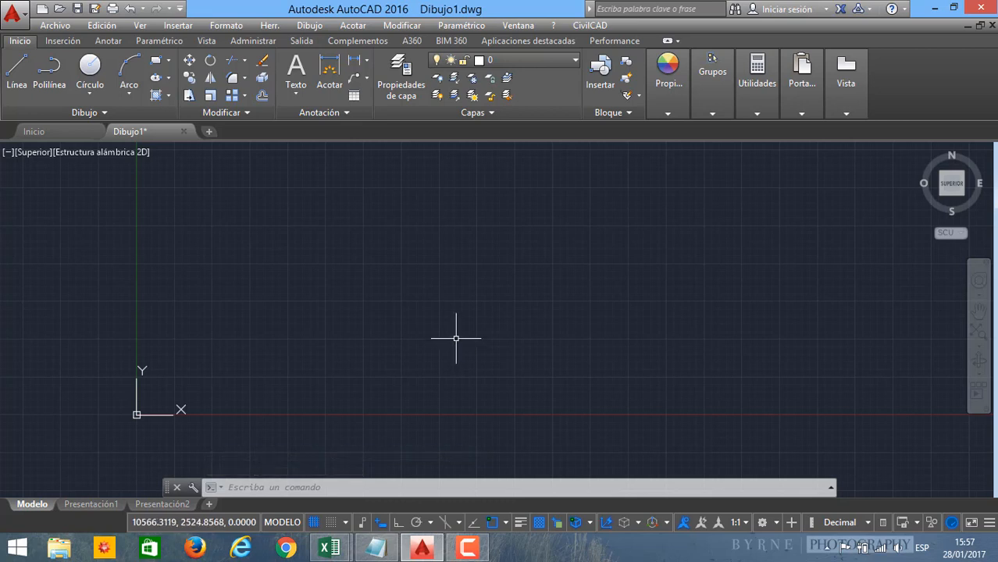
mouse_move(456, 338)
middle_mouse_down()
mouse_move(455, 285)
mouse_move(446, 312)
middle_mouse_up()
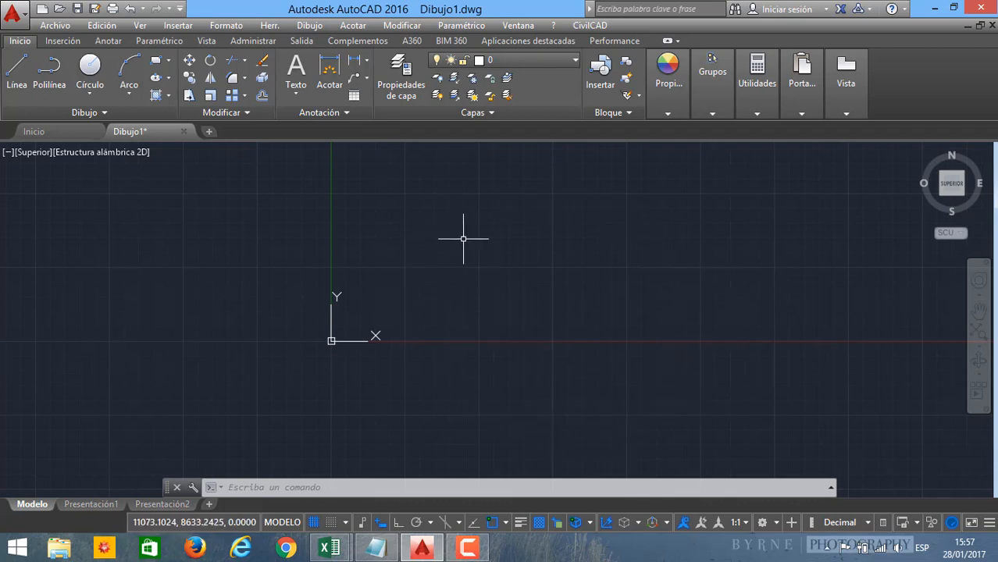
middle_click_drag(505, 389, 379, 445)
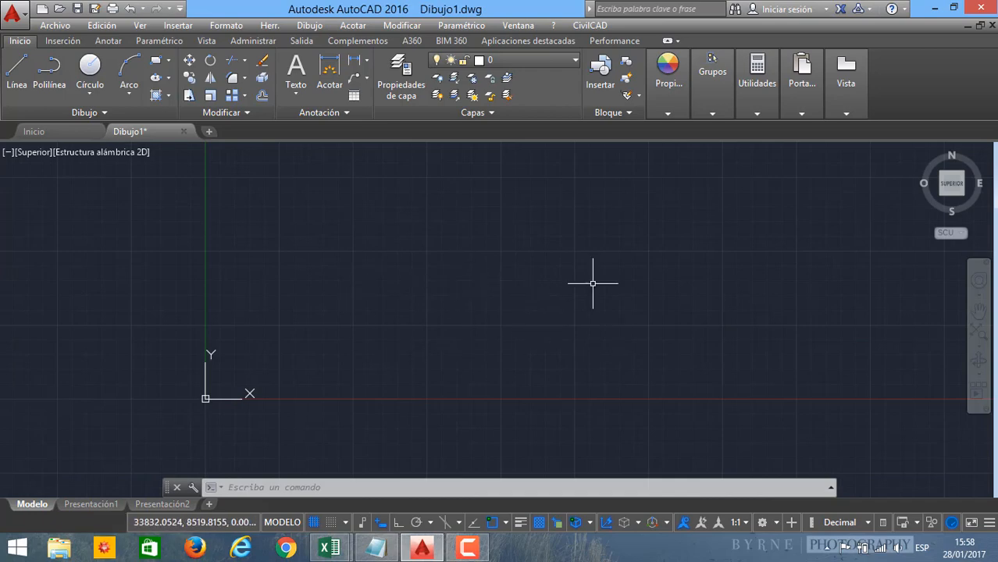
scroll(569, 309, "up", 4)
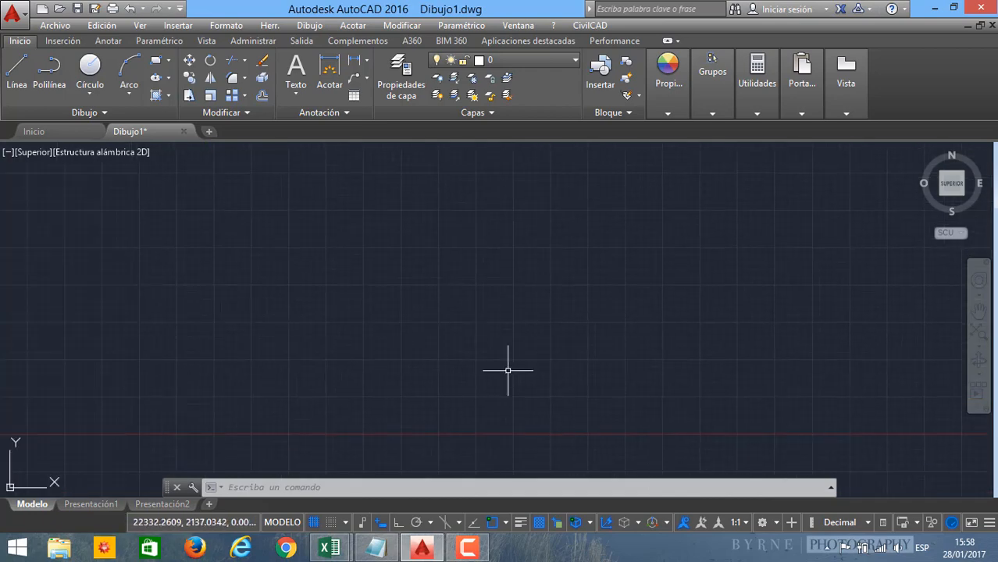
middle_click_drag(352, 407, 653, 259)
middle_click_drag(401, 248, 406, 415)
scroll(460, 340, "up", 2)
Step: Switch to the Excel workbook "poligonal cerrada y cotas.xlsx" and examine the N and E coordinate columns on the Poligonal sheet
mouse_move(329, 549)
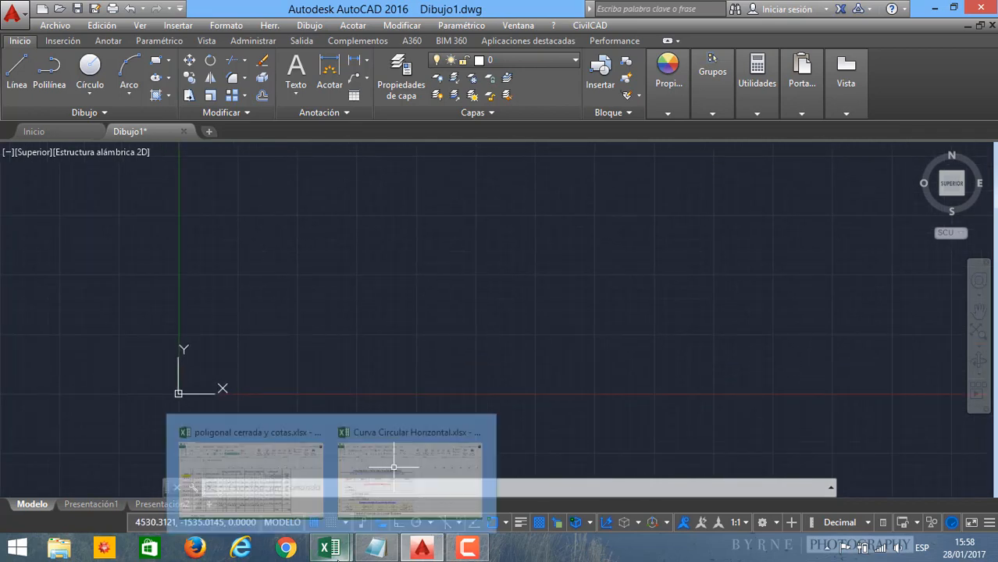
left_click(273, 475)
scroll(481, 261, "down", 4)
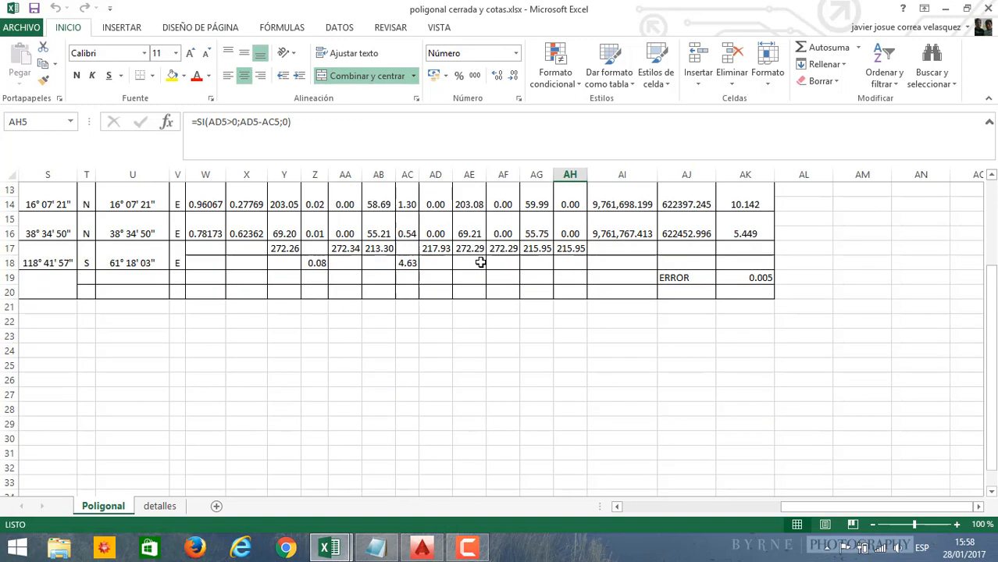
scroll(481, 261, "up", 4)
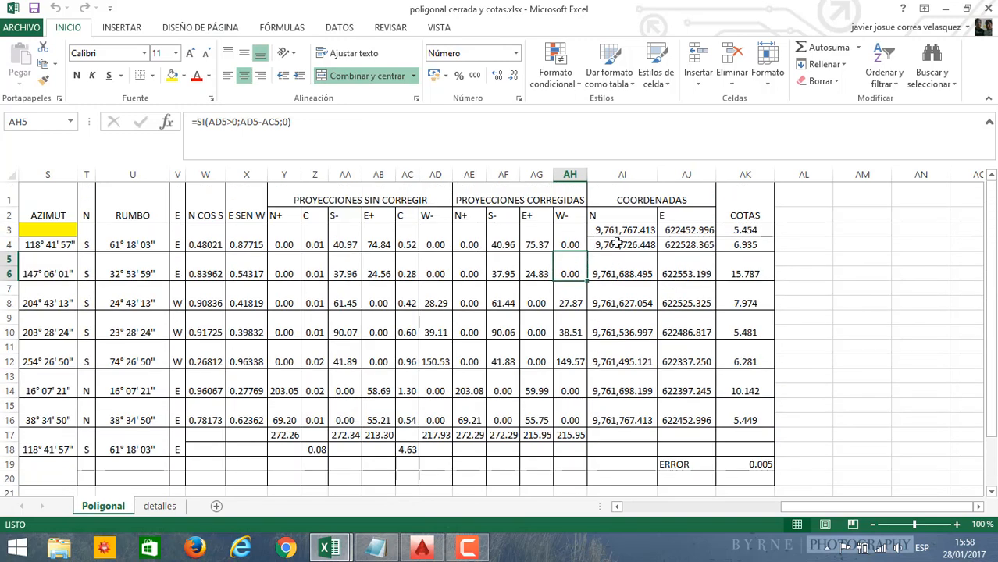
left_click(616, 244)
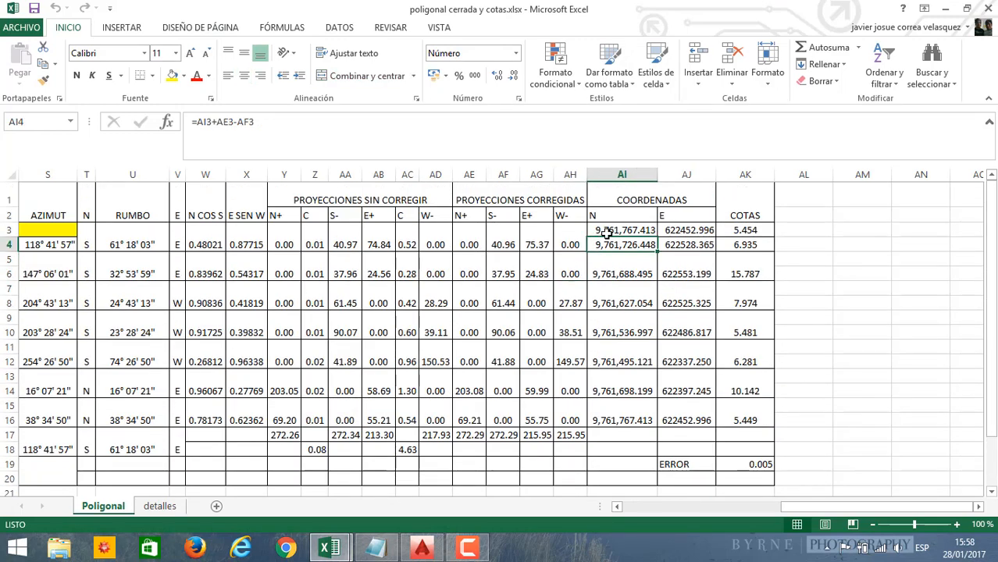
left_click(662, 230)
left_click(669, 282)
left_click(681, 342)
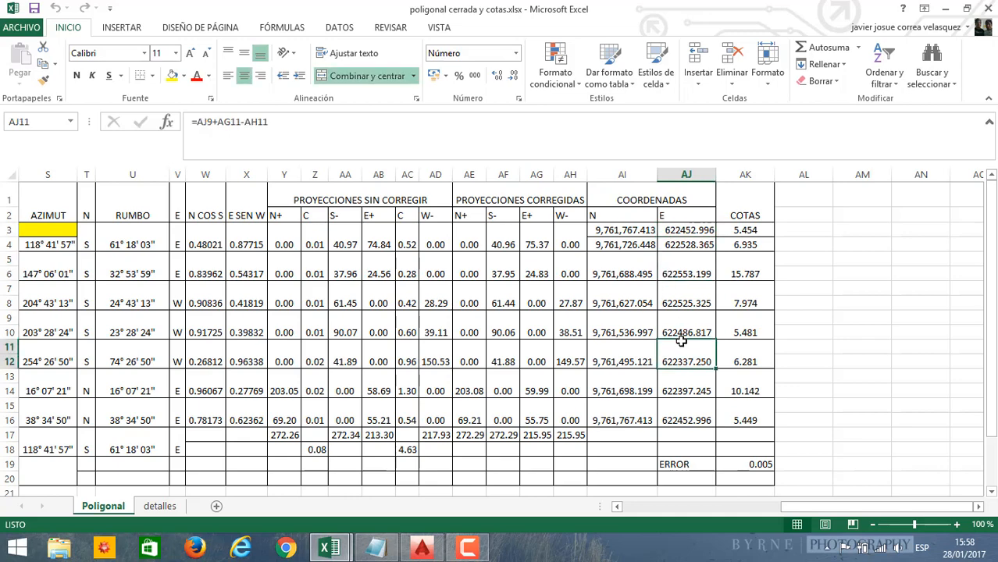
left_click_drag(624, 233, 687, 390)
mouse_move(859, 507)
left_mouse_down()
mouse_move(705, 505)
mouse_move(874, 496)
left_mouse_up()
left_click(691, 324)
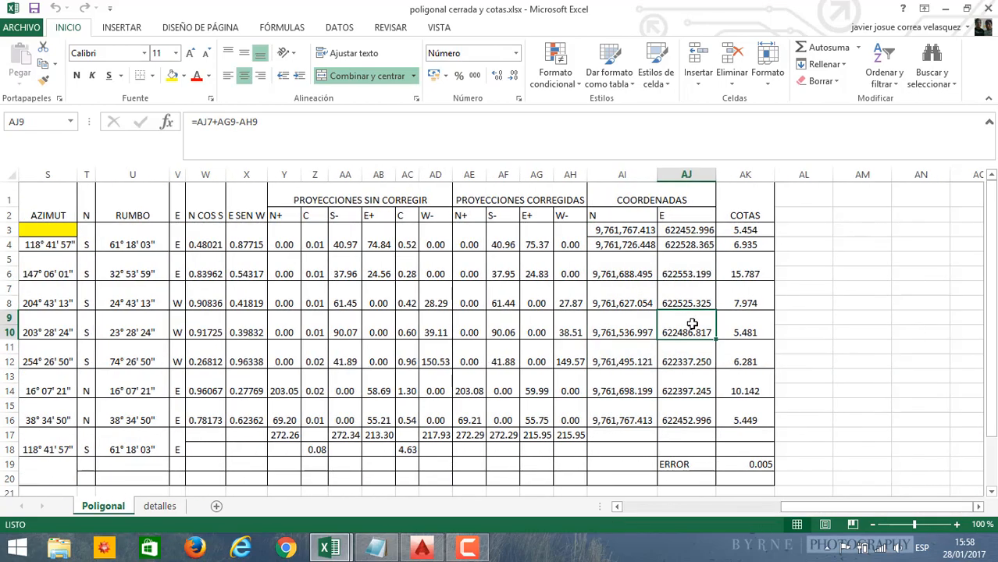
Step: Create a new blank Excel workbook
right_click(331, 547)
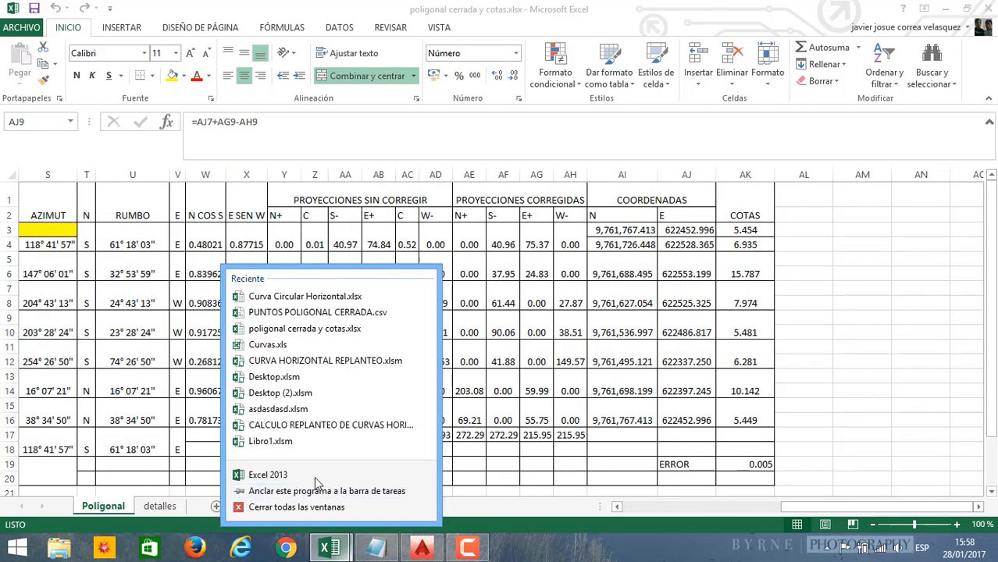
left_click(314, 476)
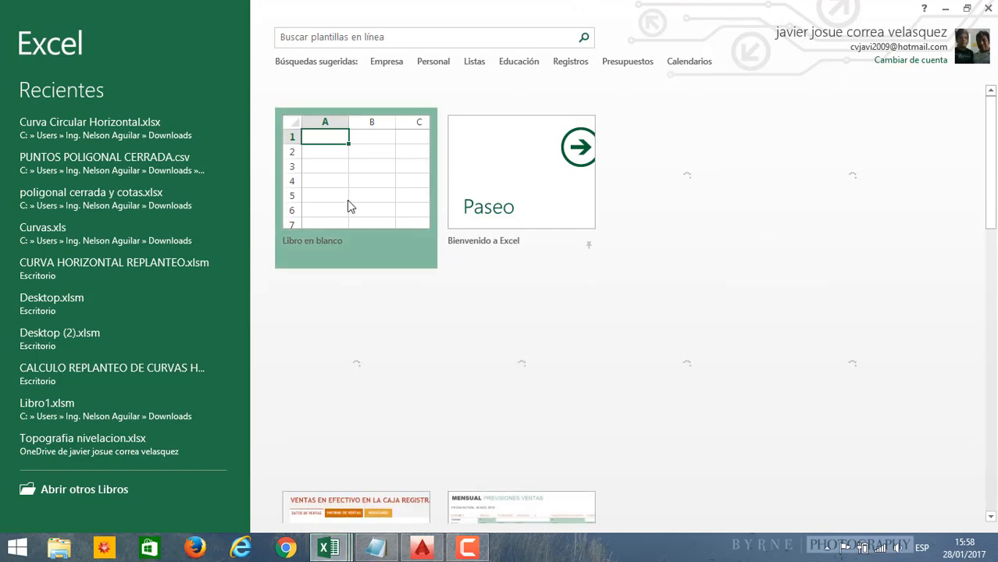
left_click(349, 205)
Step: Copy the N and E coordinates AI3:AJ16 from the Poligonal sheet and paste them as values at C3 of the new workbook
mouse_move(328, 546)
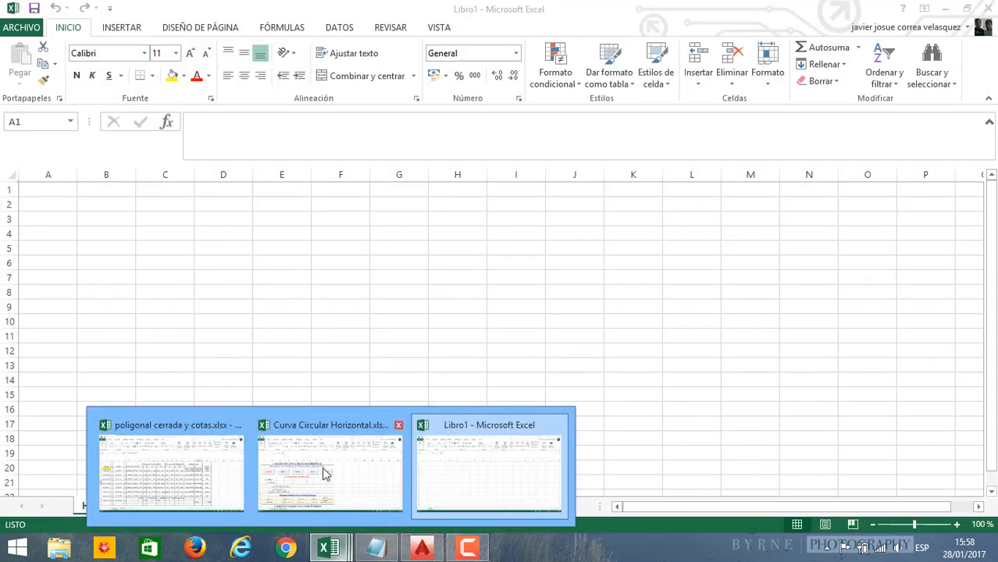
left_click(116, 463)
left_click_drag(629, 230, 681, 418)
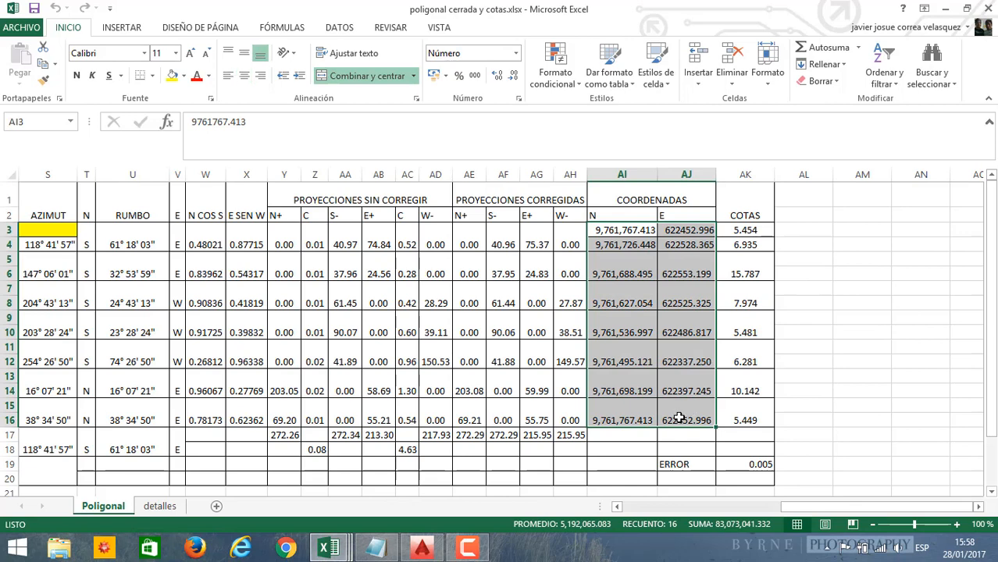
key("ctrl+c")
mouse_move(344, 550)
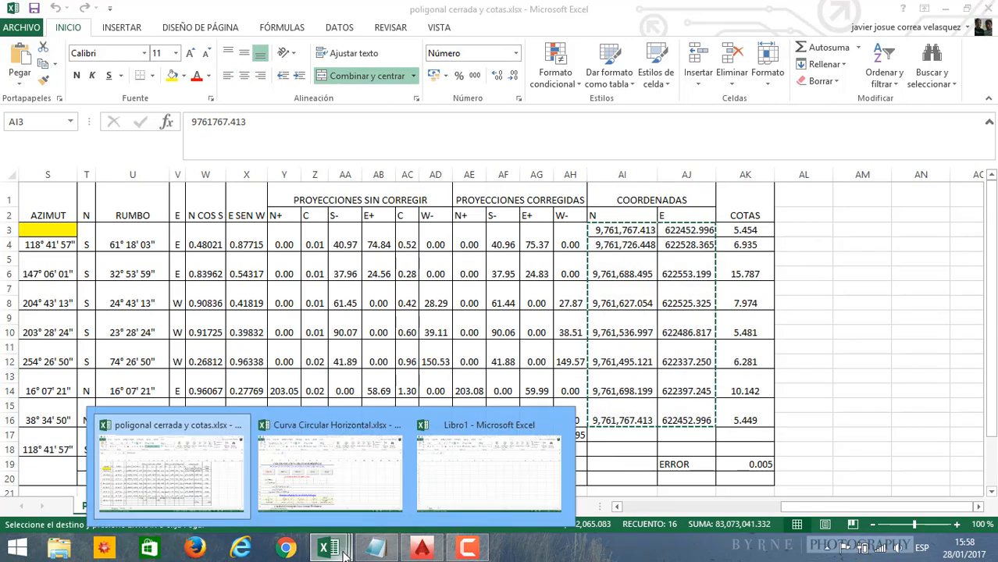
left_click(487, 446)
left_click(141, 220)
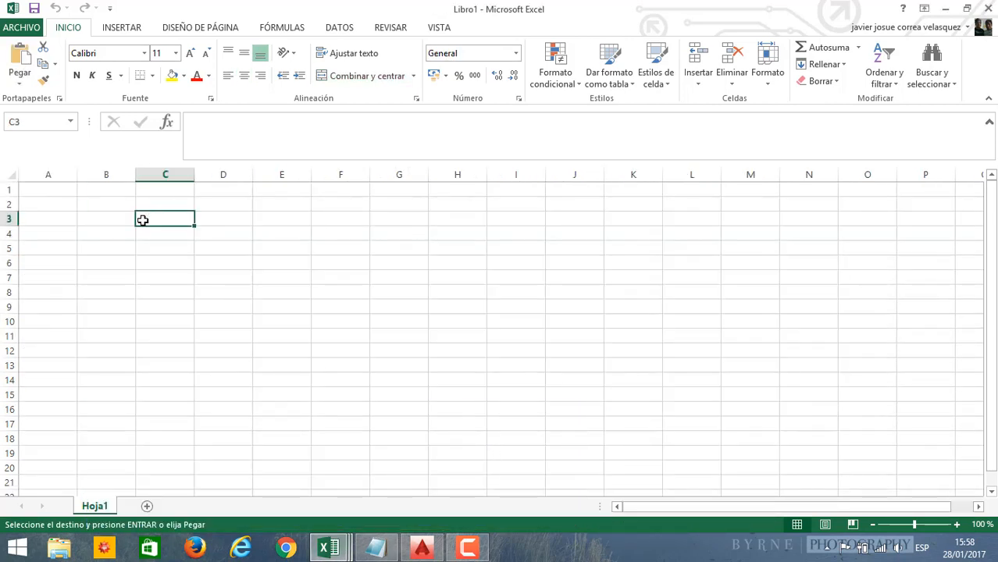
right_click(159, 220)
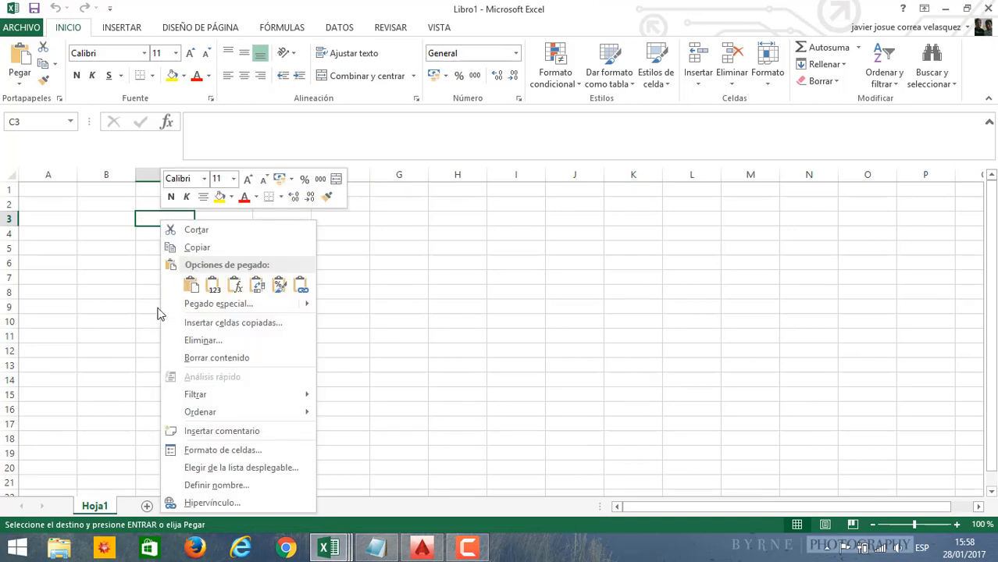
left_click(213, 287)
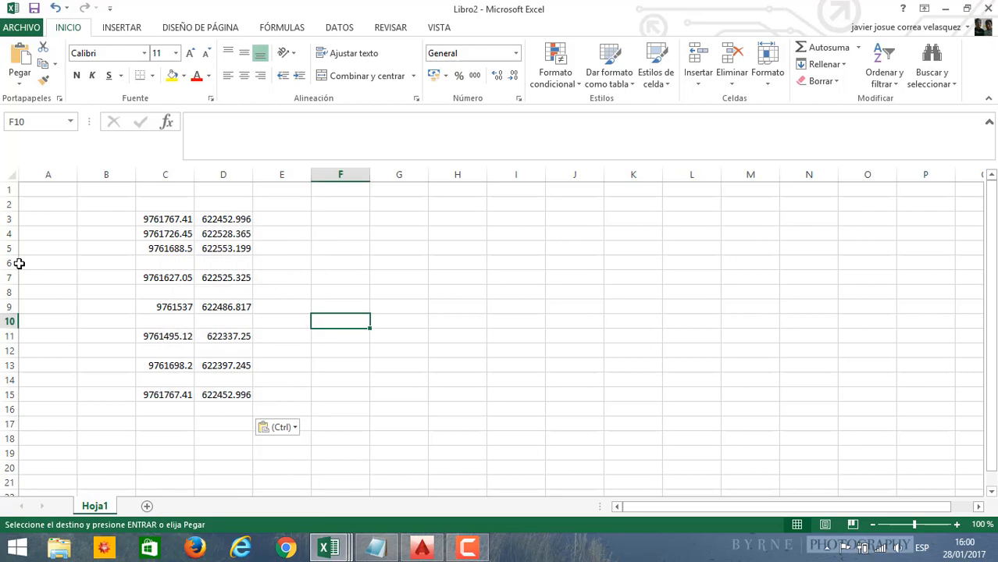
Step: Delete the empty rows 6, 8, 10, 12 and 14 between the pasted coordinates
left_click(10, 262)
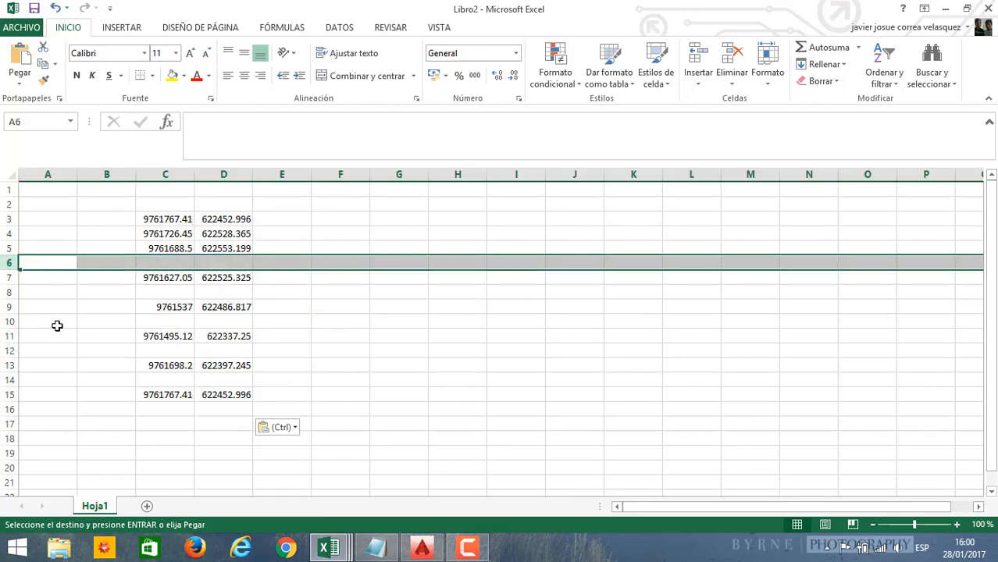
left_click(8, 292, "ctrl")
left_click(9, 321, "ctrl")
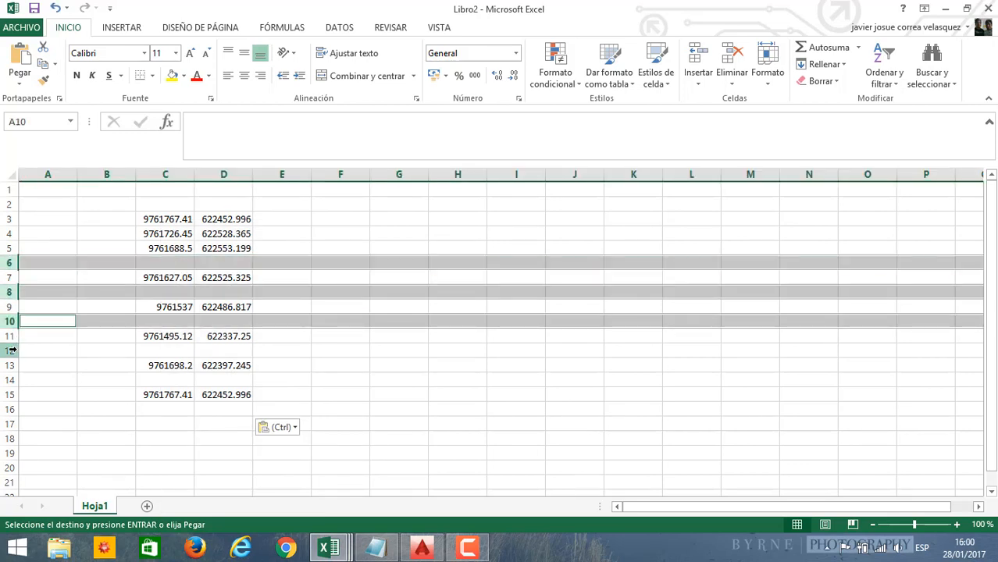
left_click(12, 349, "ctrl")
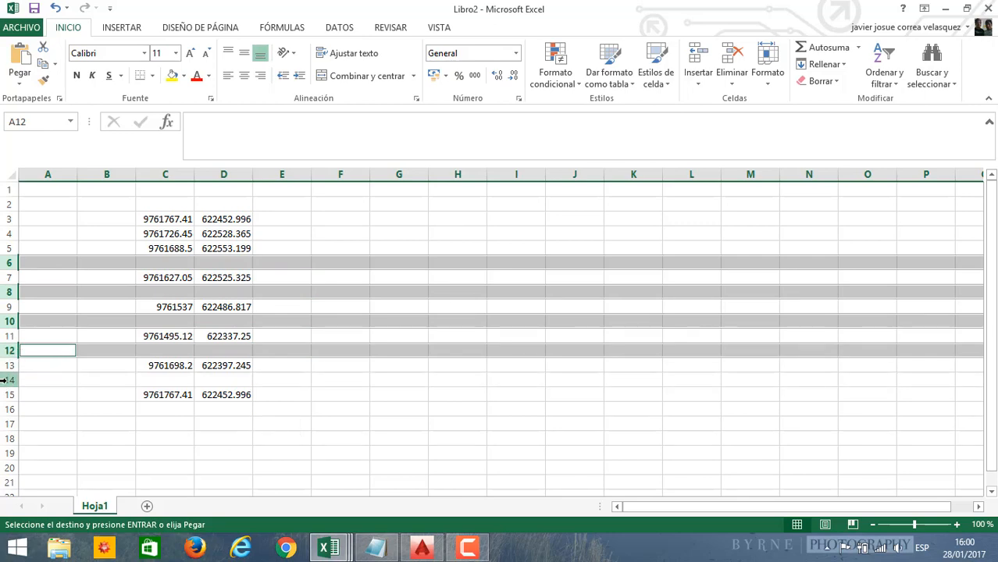
left_click(8, 380, "ctrl")
left_click(727, 58)
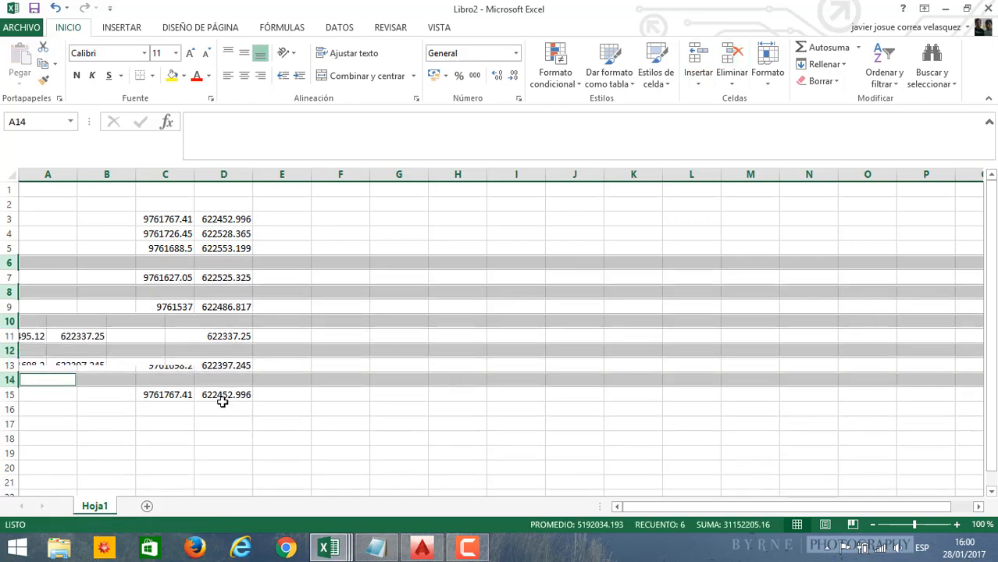
left_click(221, 407)
left_click(203, 295)
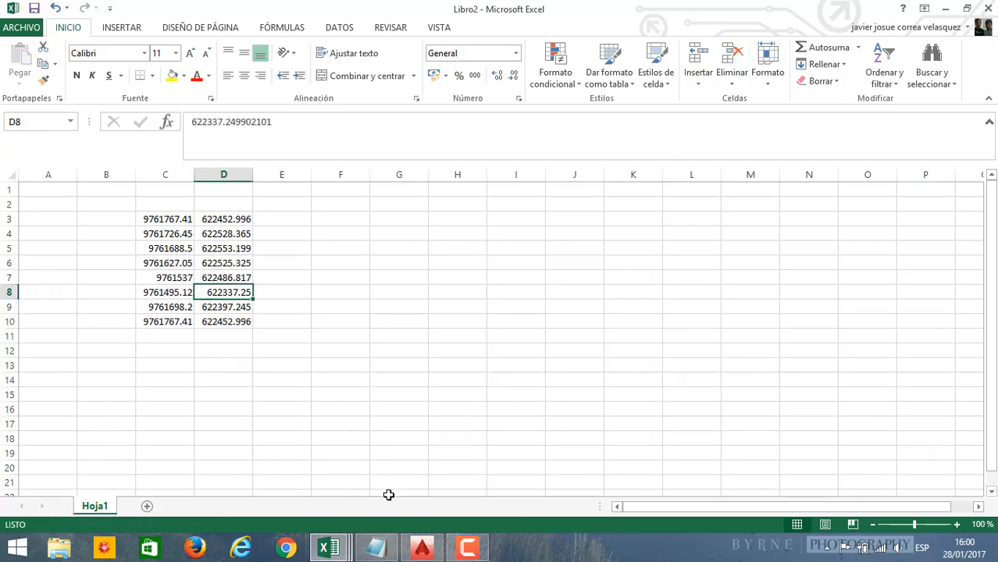
Step: Check the order of the N and E headers in the polygon workbook, and switch to AutoCAD
mouse_move(328, 548)
left_click(195, 468)
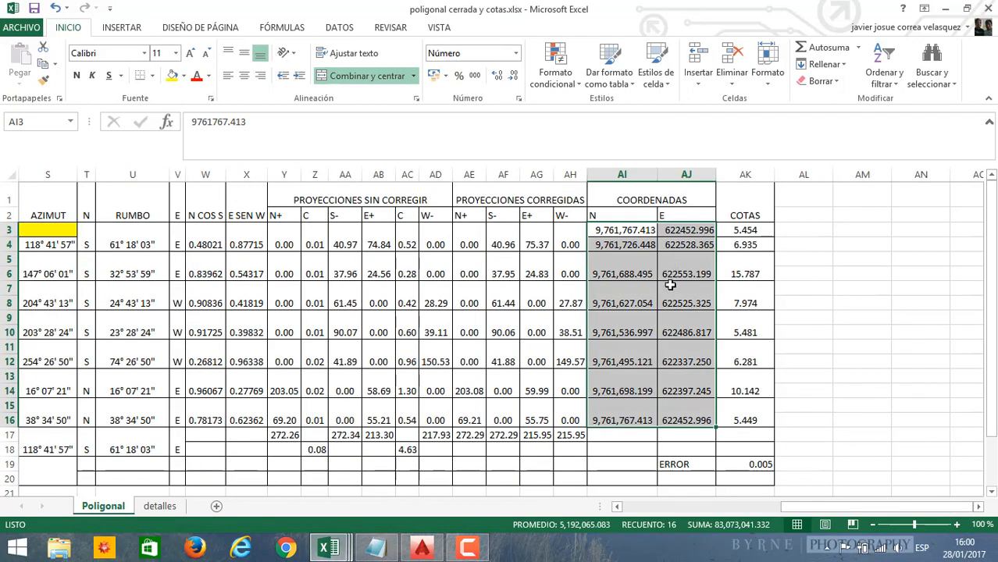
left_click(745, 296)
left_click_drag(614, 213, 673, 219)
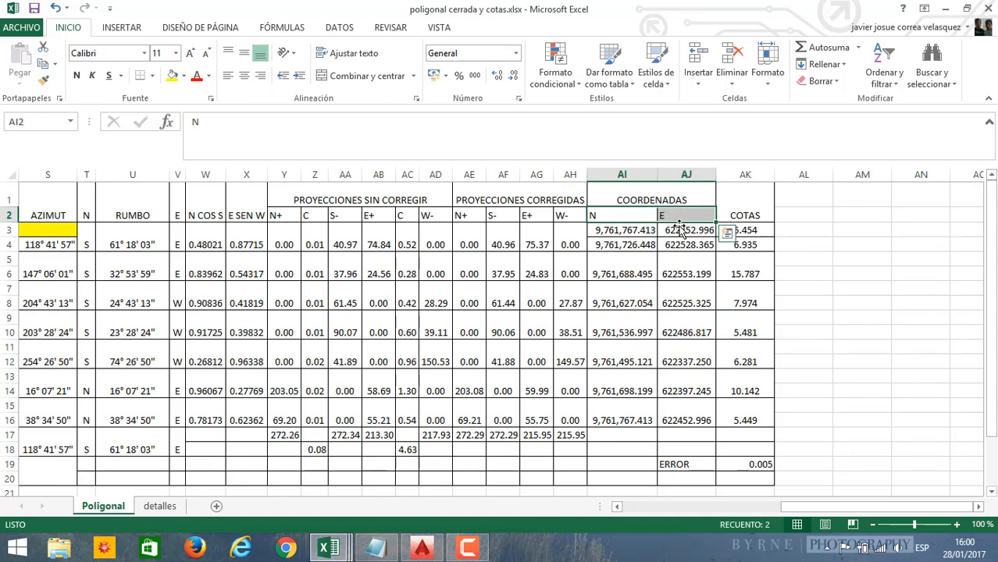
left_click(665, 296)
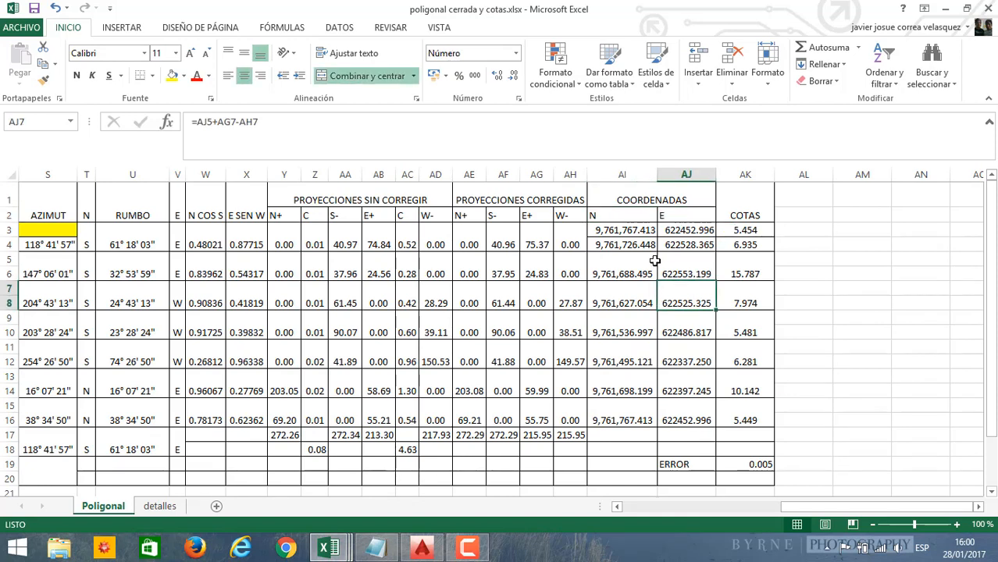
left_click(441, 549)
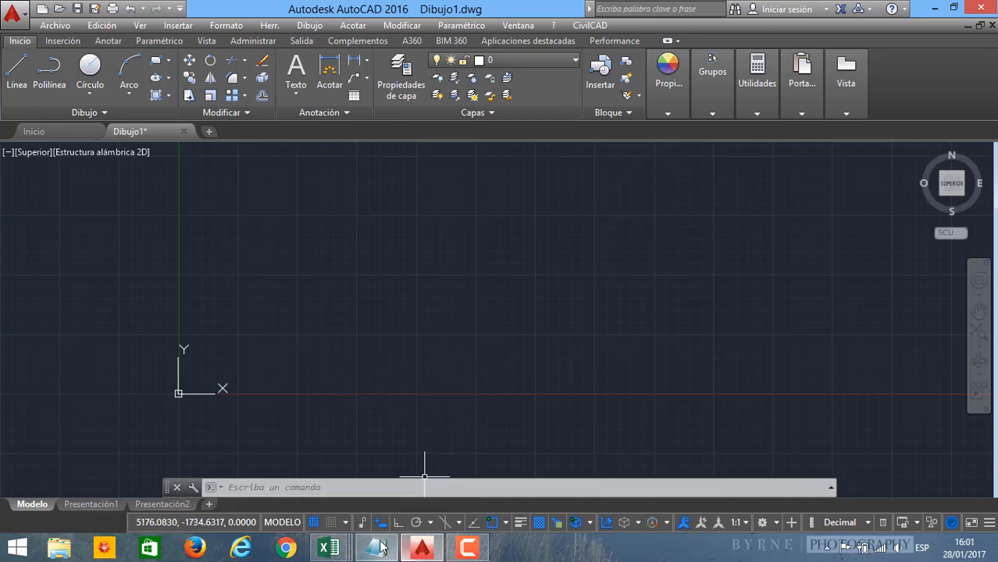
Step: Return to the new Excel workbook and move the north coordinates from C3:C10 to E3:E10, placing them after the east coordinates
mouse_move(329, 548)
left_click(460, 460)
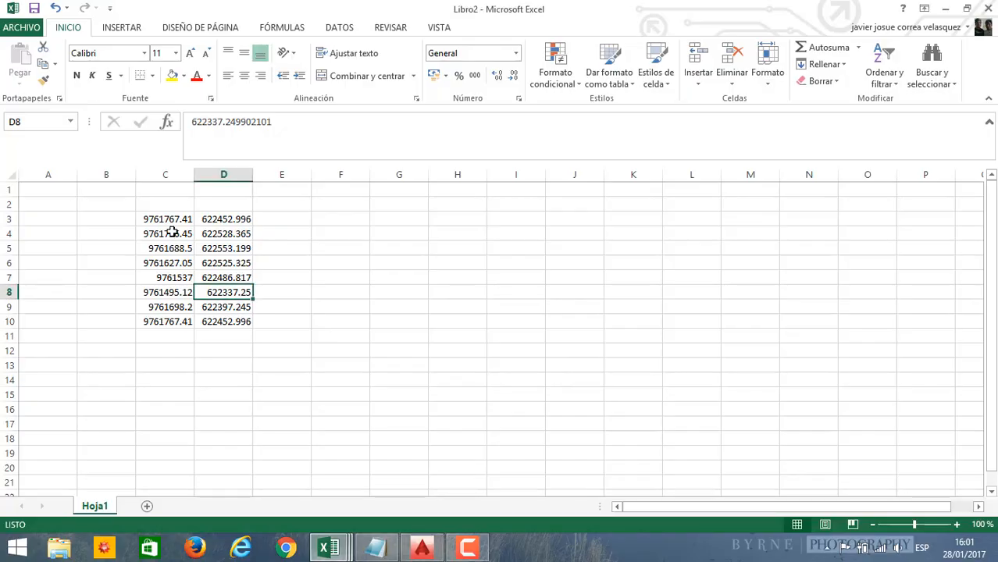
left_click_drag(167, 222, 177, 326)
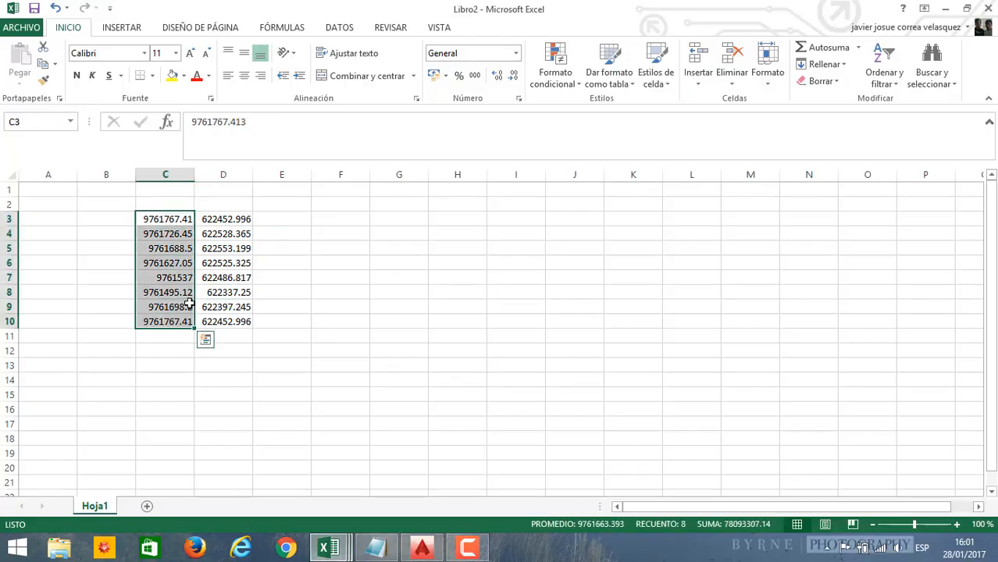
left_click_drag(220, 220, 231, 321)
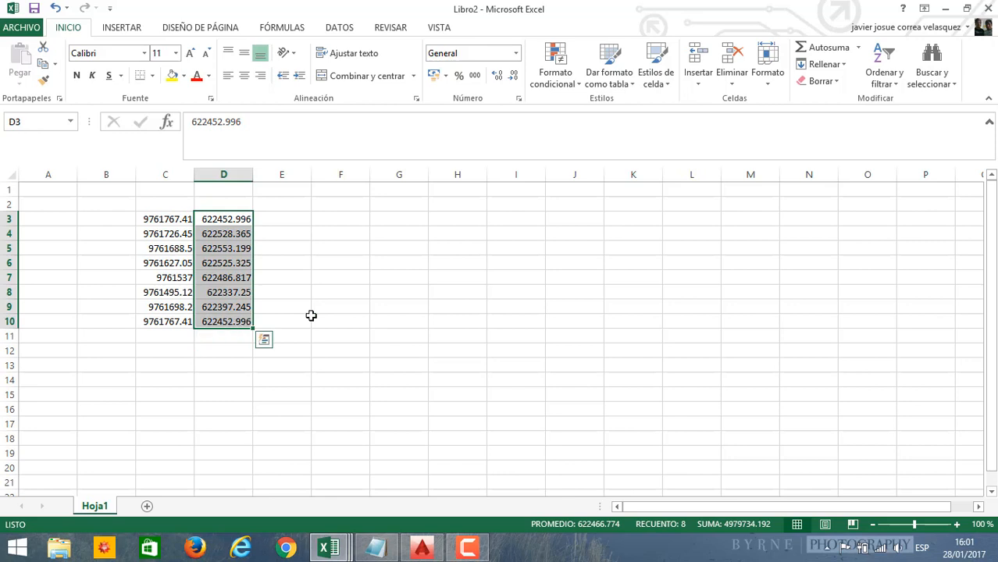
left_click(309, 317)
left_click_drag(164, 216, 172, 321)
left_click_drag(151, 213, 266, 219)
left_click(378, 318)
left_click(337, 218)
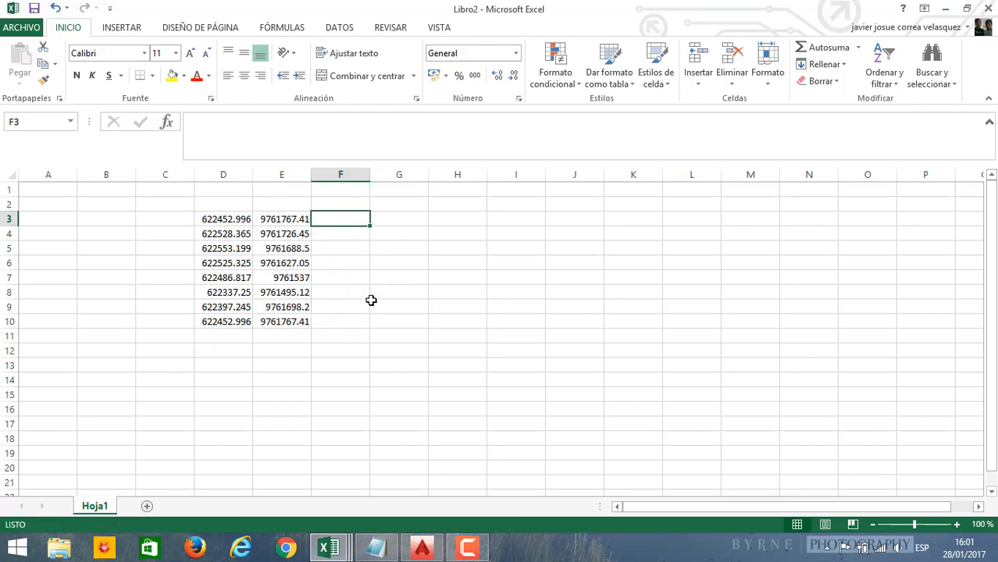
Step: Review the east and north columns and the empty cells F3:F10 beside them, and switch to AutoCAD
left_click_drag(231, 217, 247, 322)
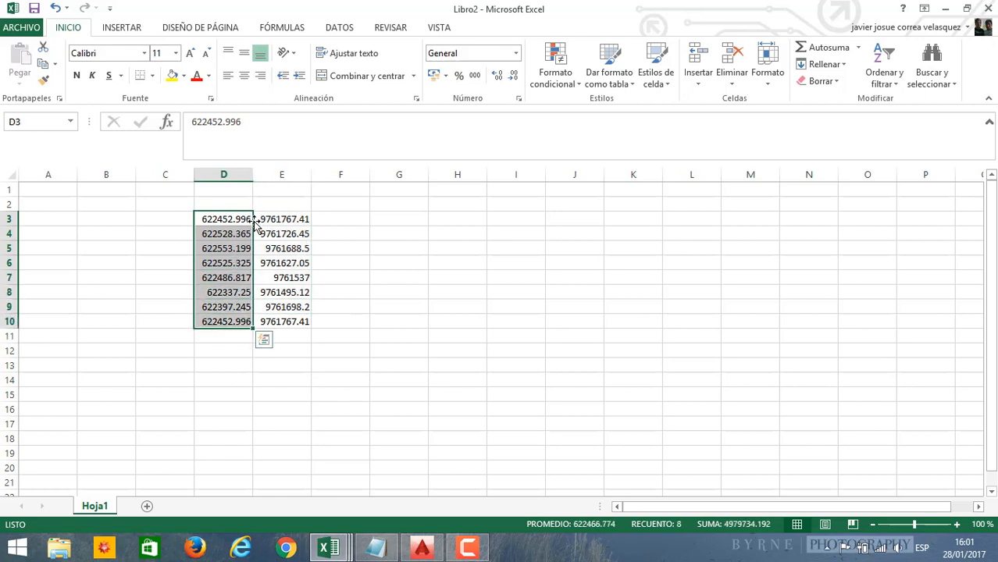
left_click_drag(265, 221, 285, 320)
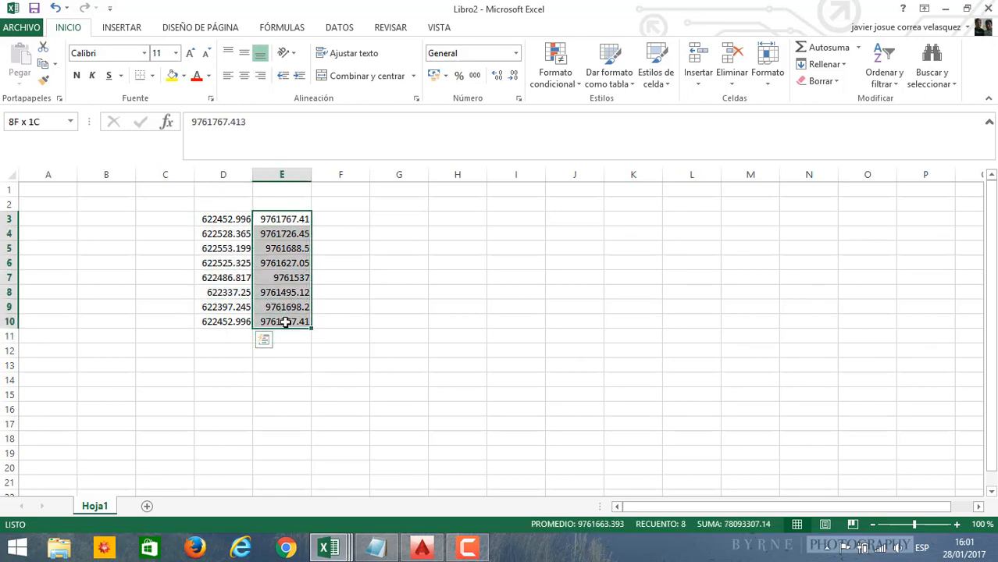
left_click(332, 306)
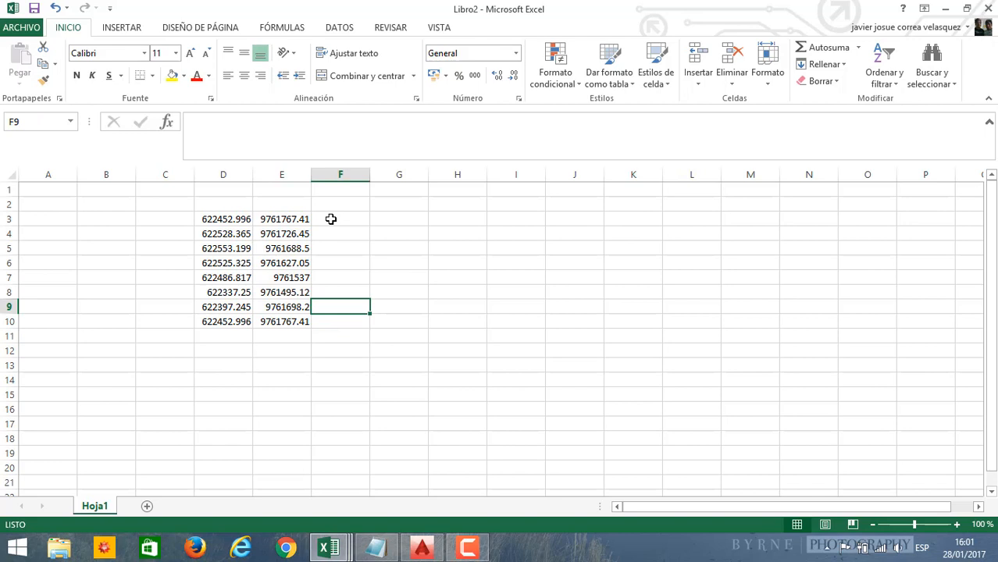
left_click_drag(331, 220, 338, 320)
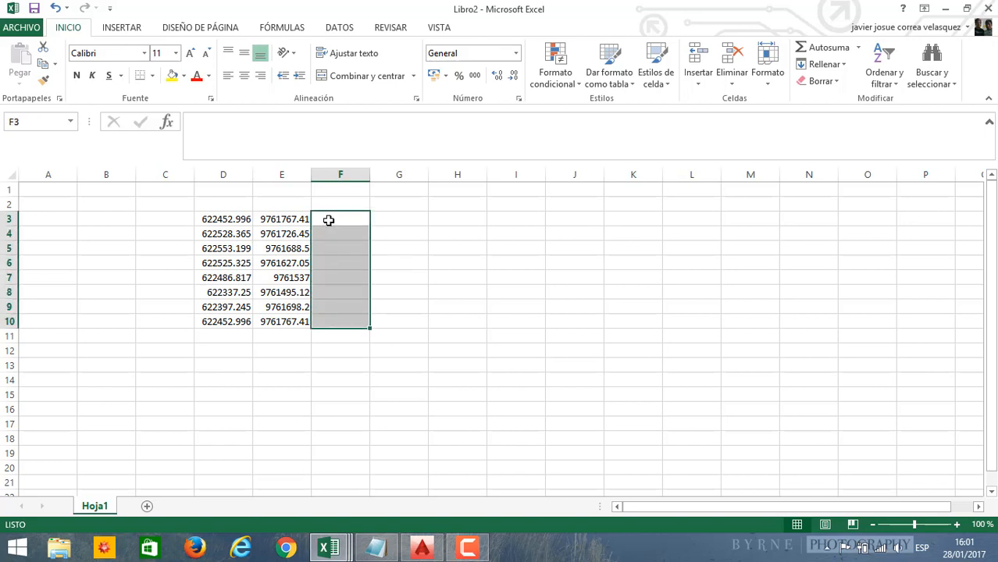
left_click(395, 247)
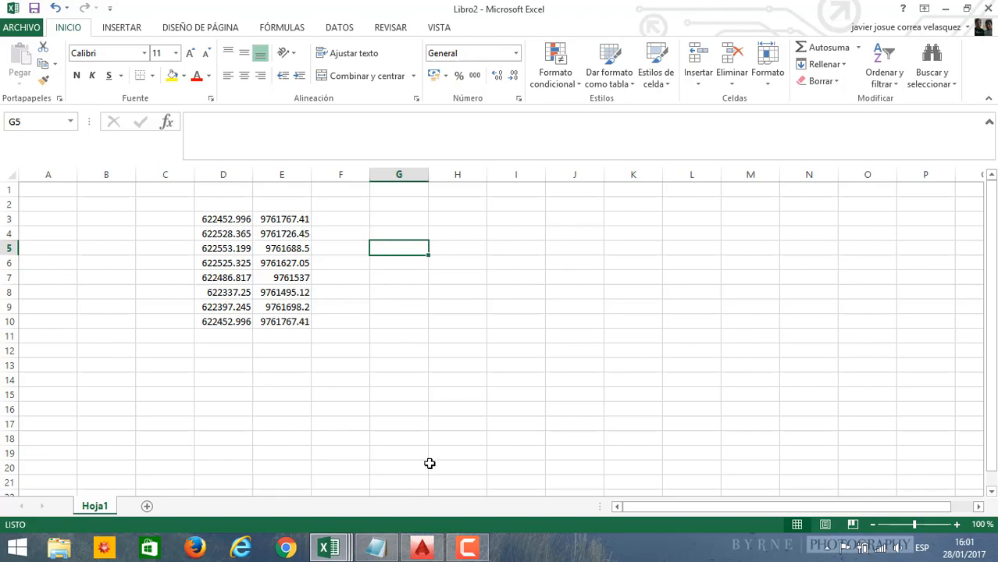
left_click(422, 546)
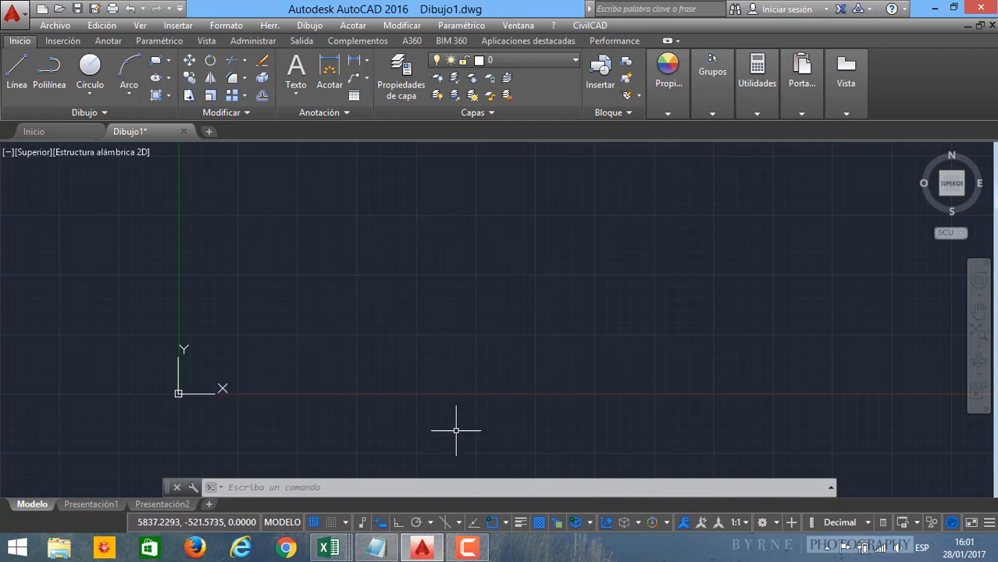
Step: Switch to the new Excel workbook and enter the formula =CONCATENAR(D3;",";E3) in F3 to join the east and north coordinates
mouse_move(340, 553)
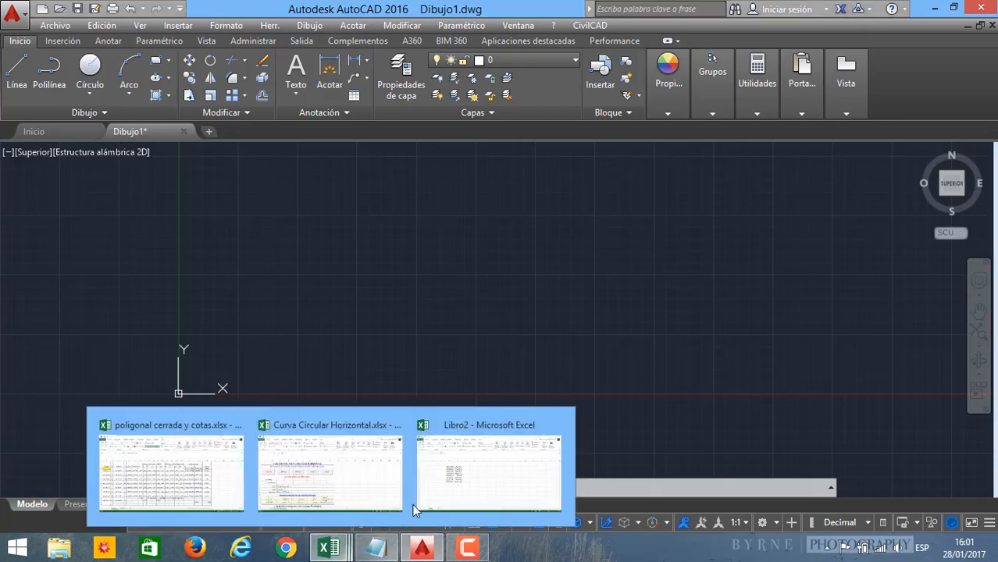
left_click(421, 507)
left_click(354, 220)
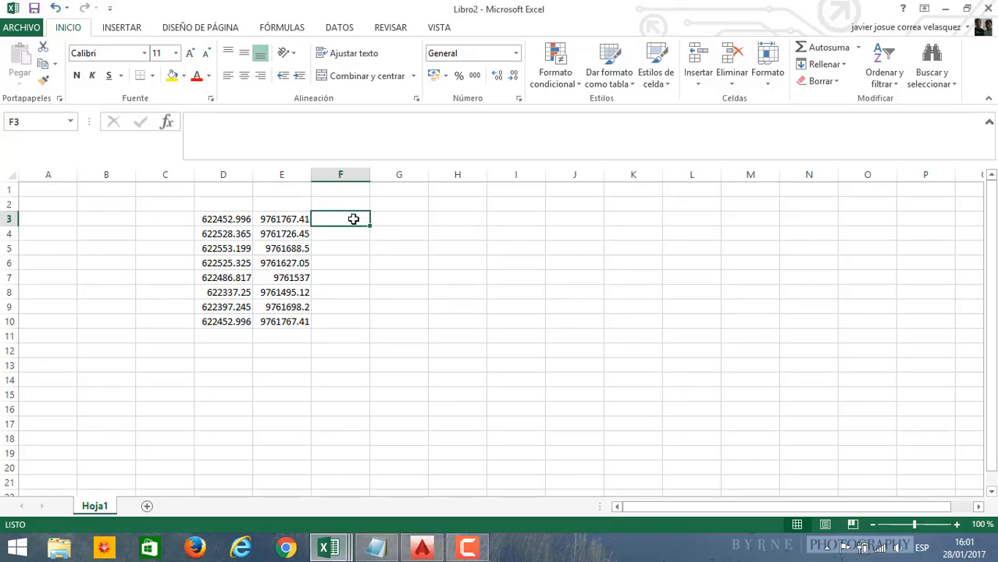
type("=conca")
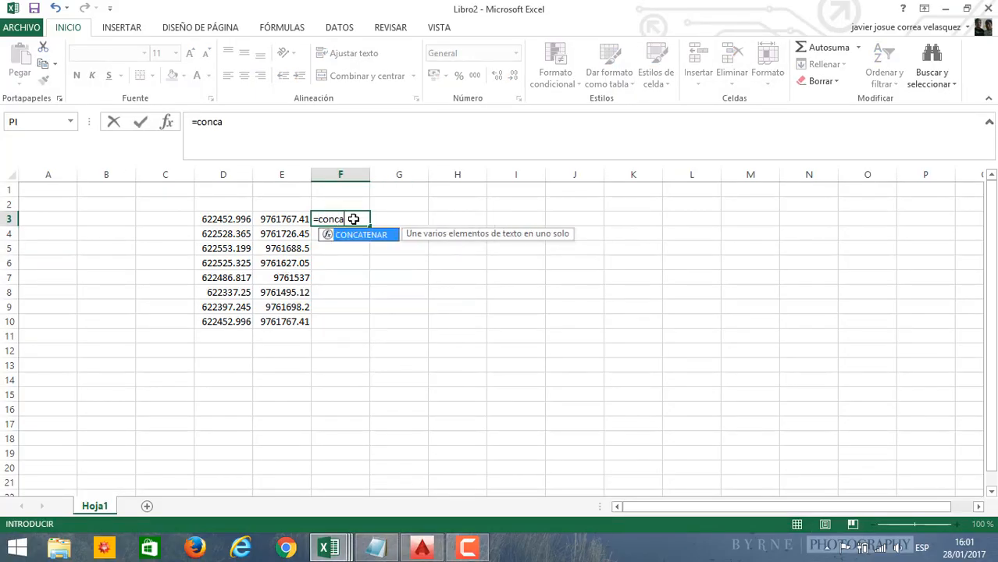
type("tenar(")
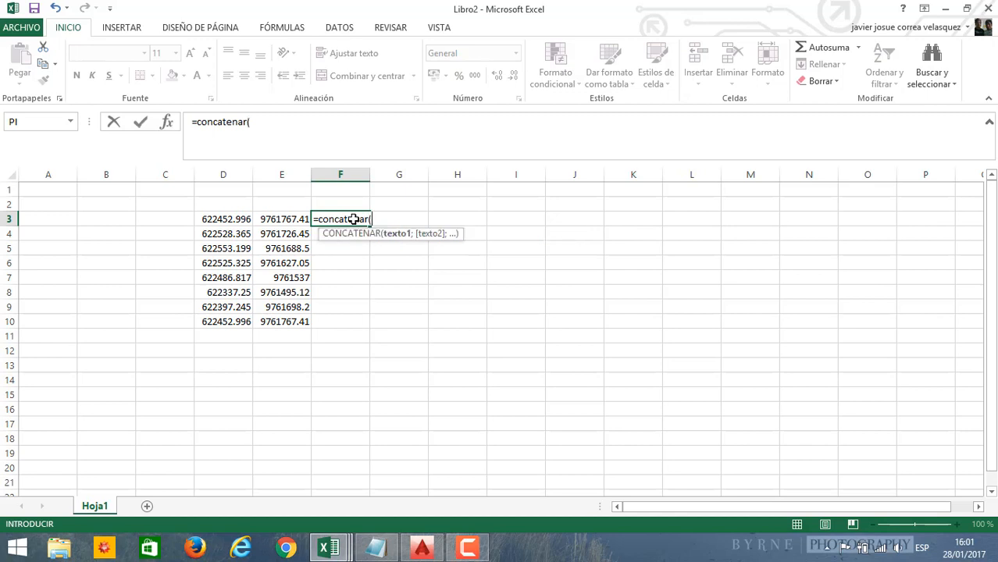
left_click(237, 220)
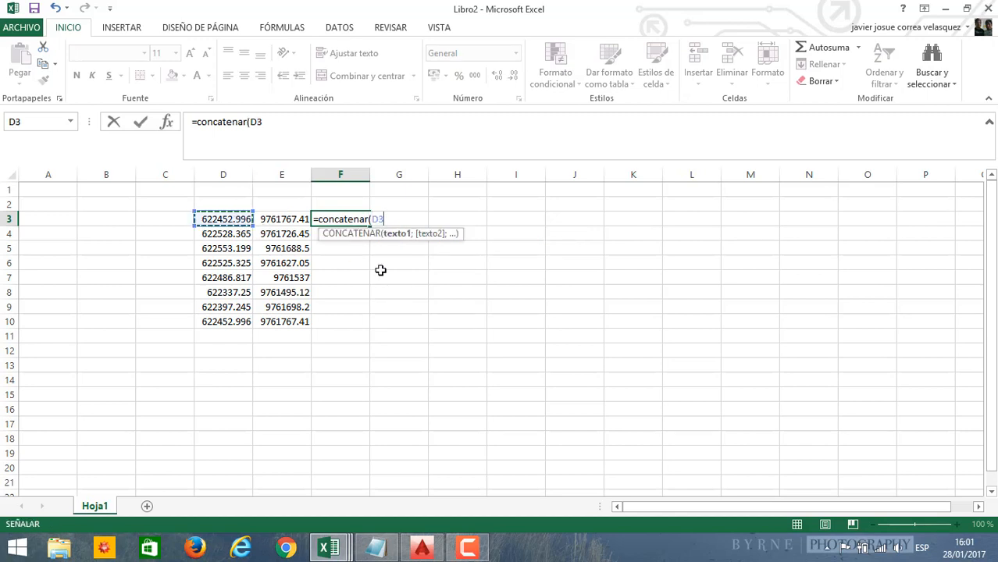
type(";\",")
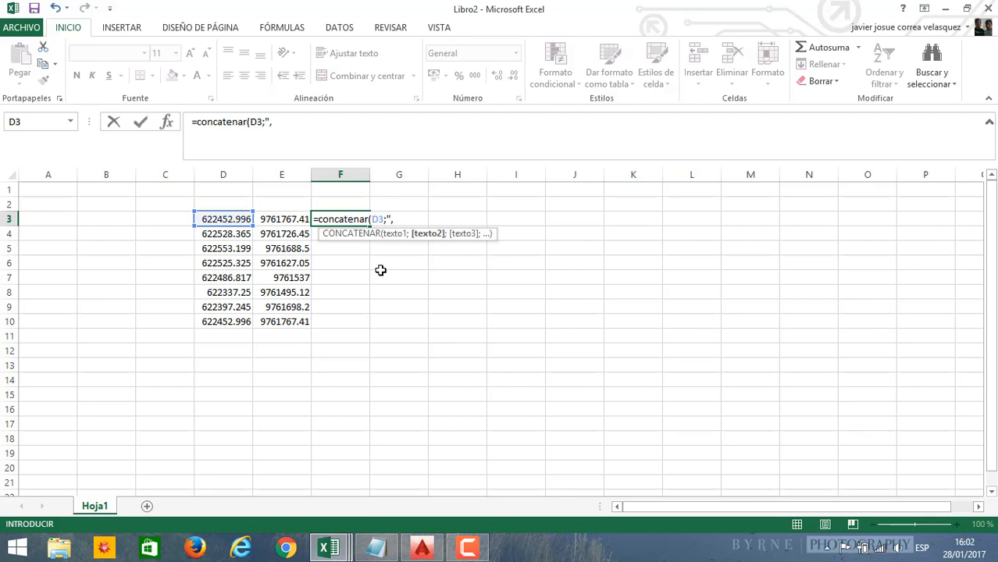
type(";")
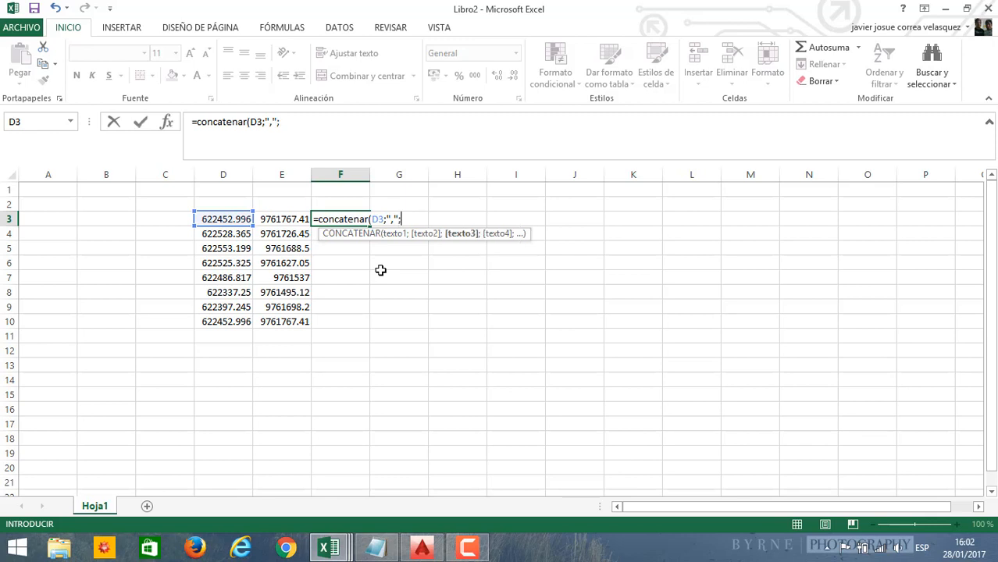
left_click(286, 220)
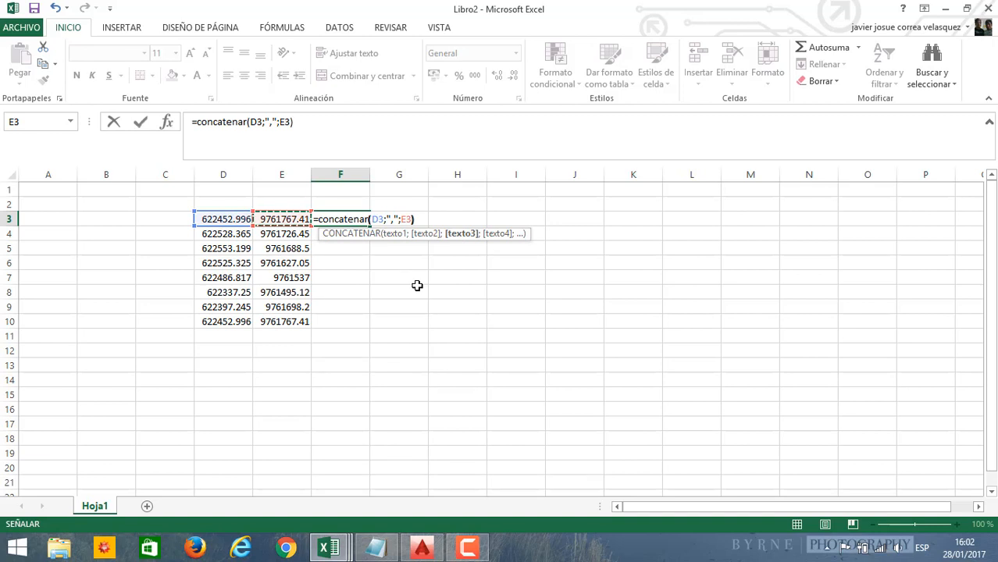
type(")")
key("Return")
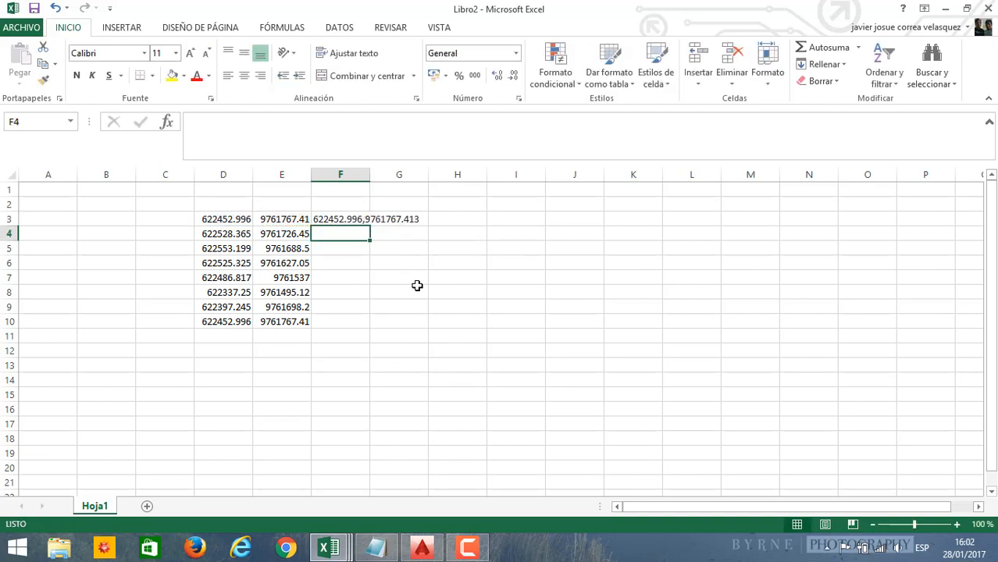
Step: Widen column F so the joined coordinate pair in F3 fits within its cell
left_click(404, 288)
left_click(337, 219)
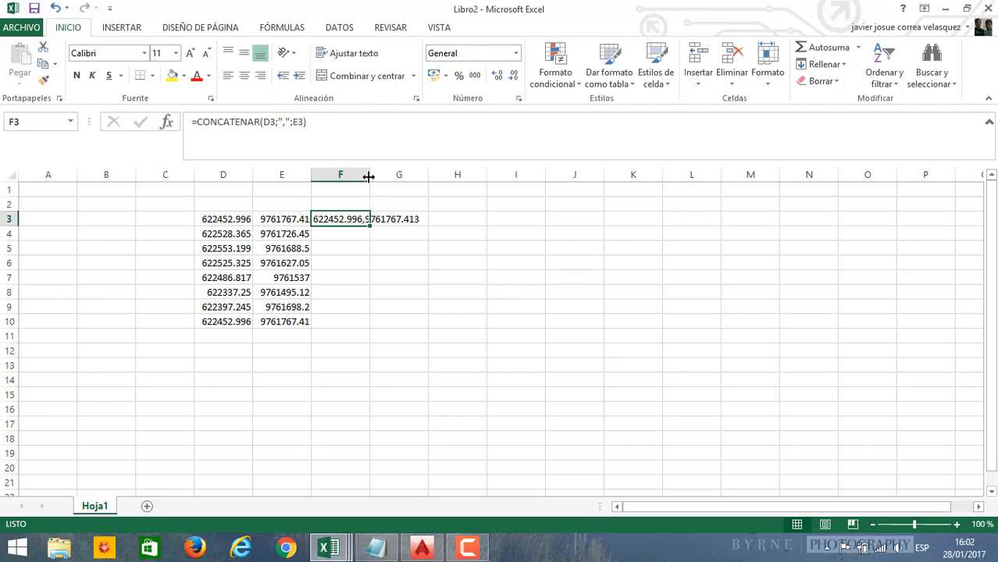
left_click_drag(369, 177, 466, 173)
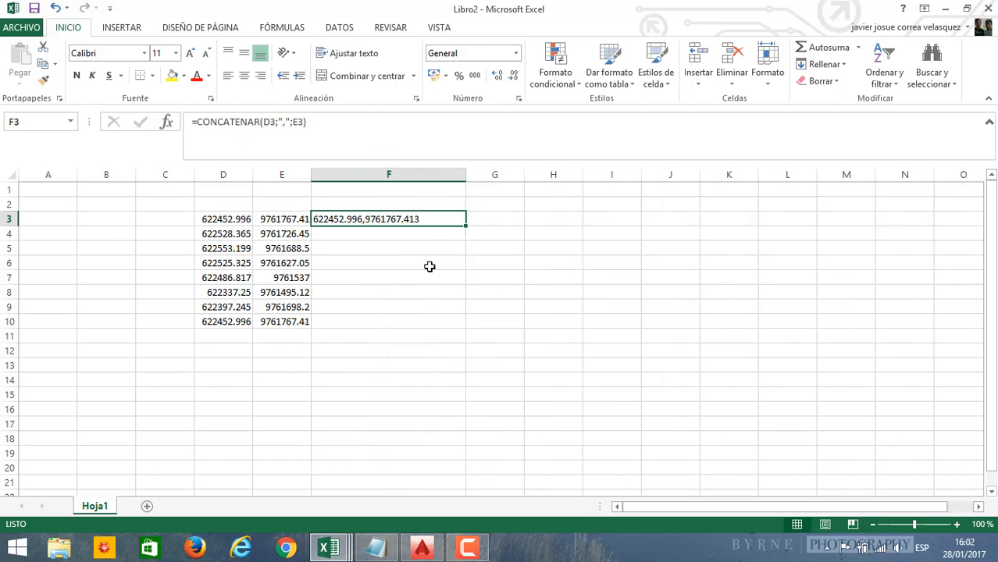
key("Down")
key("Down")
key("Down")
key("Down")
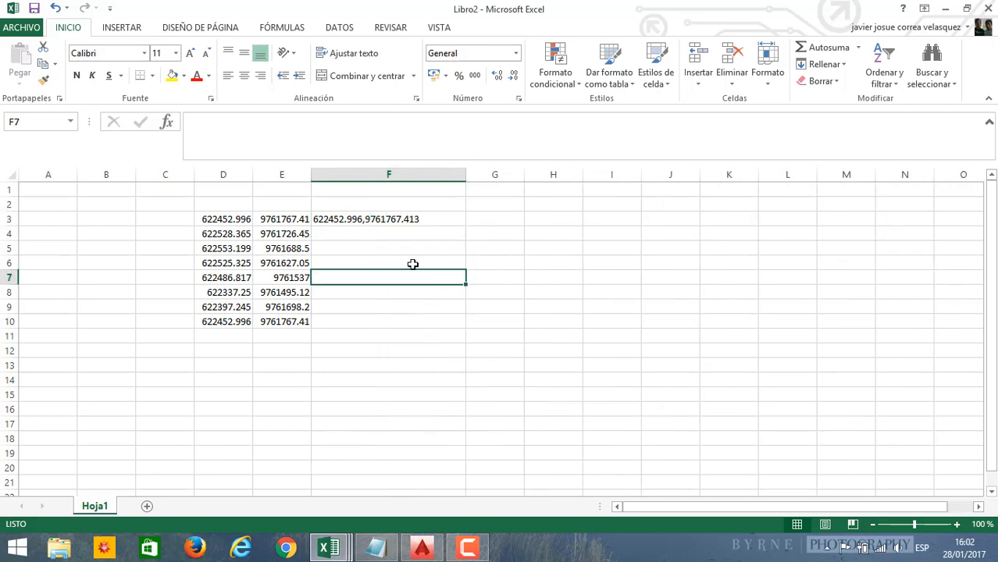
Step: Fill the F3 concatenation formula down to F10 and widen column F further to fit the longer coordinate pairs
left_click(328, 222)
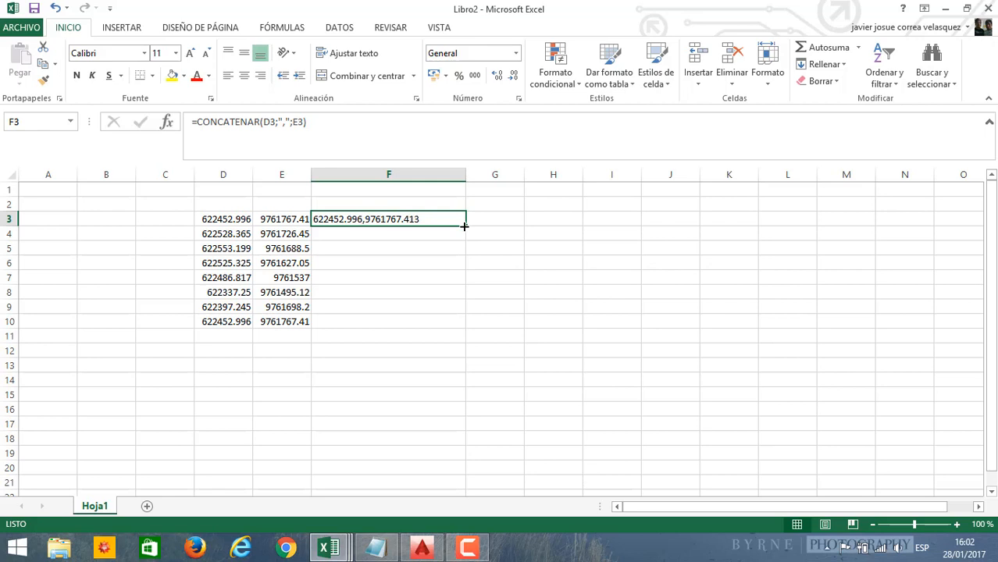
left_click_drag(464, 226, 448, 328)
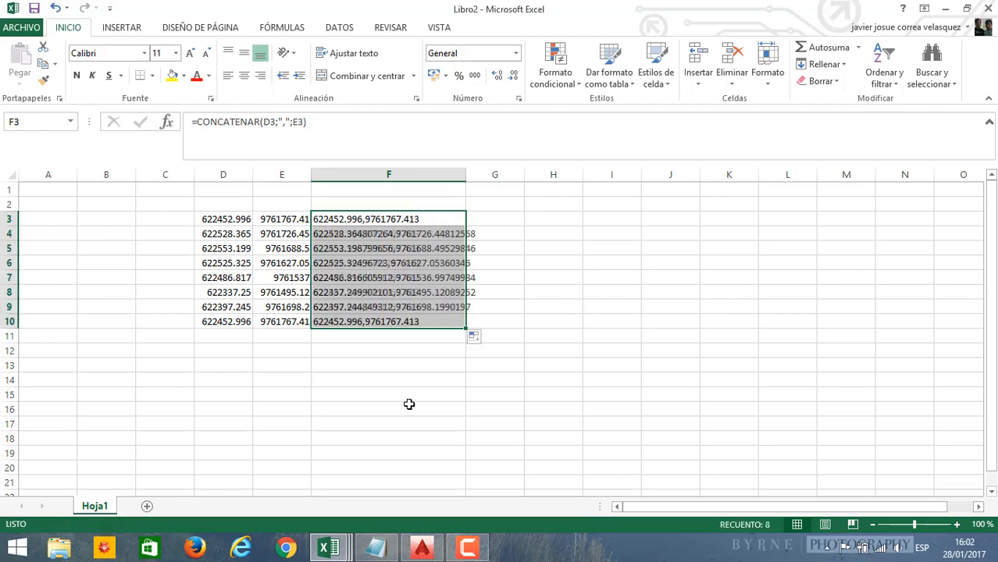
left_click(389, 374)
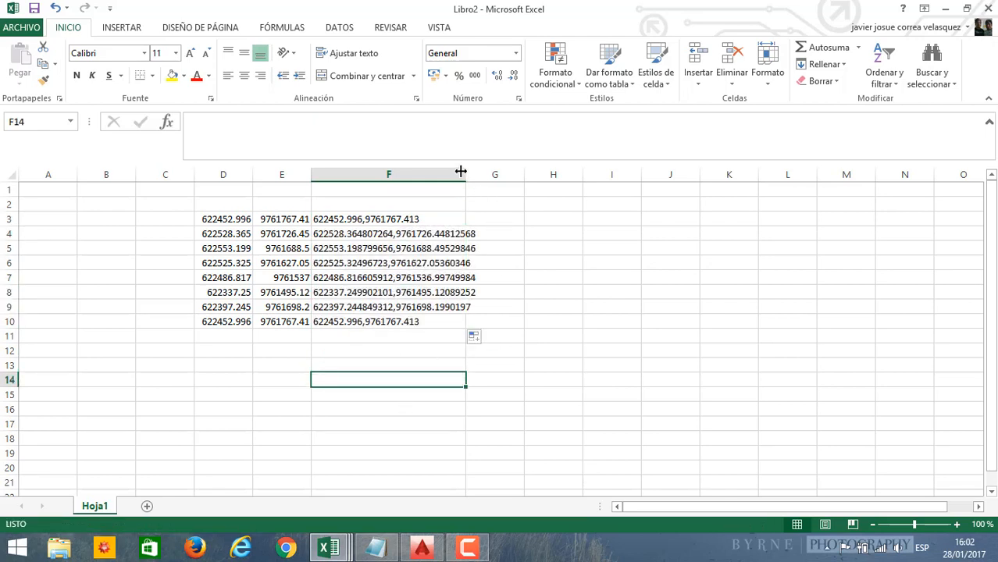
left_click_drag(460, 171, 500, 171)
left_click(375, 335)
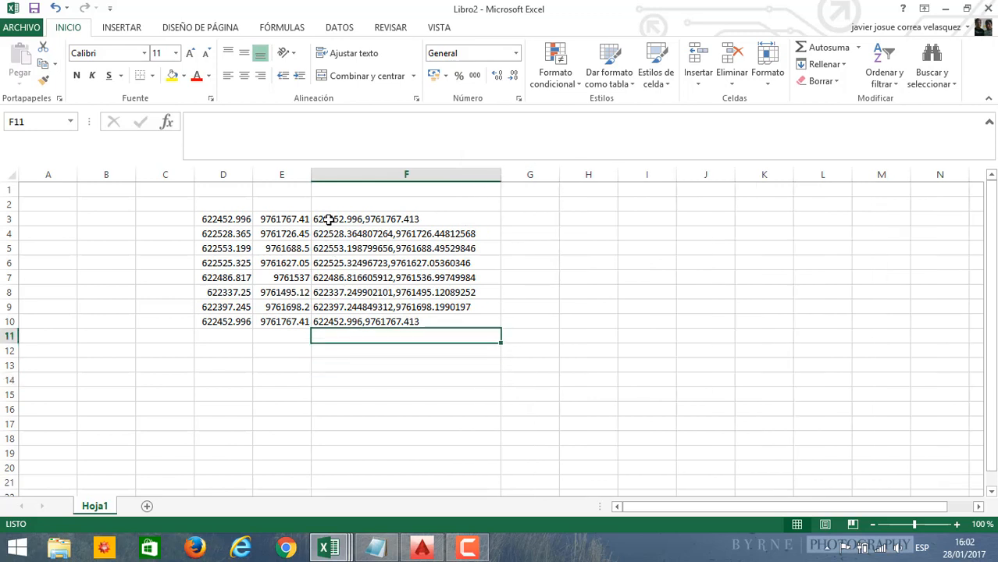
Step: Copy the joined coordinate pairs in F3:F10 and switch to AutoCAD
left_click_drag(328, 220, 356, 327)
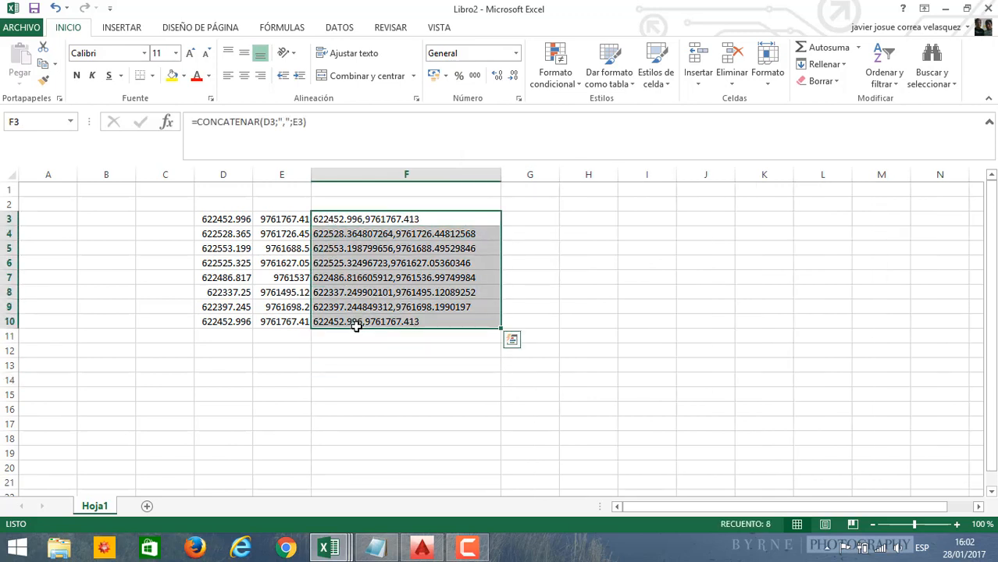
left_click(355, 393)
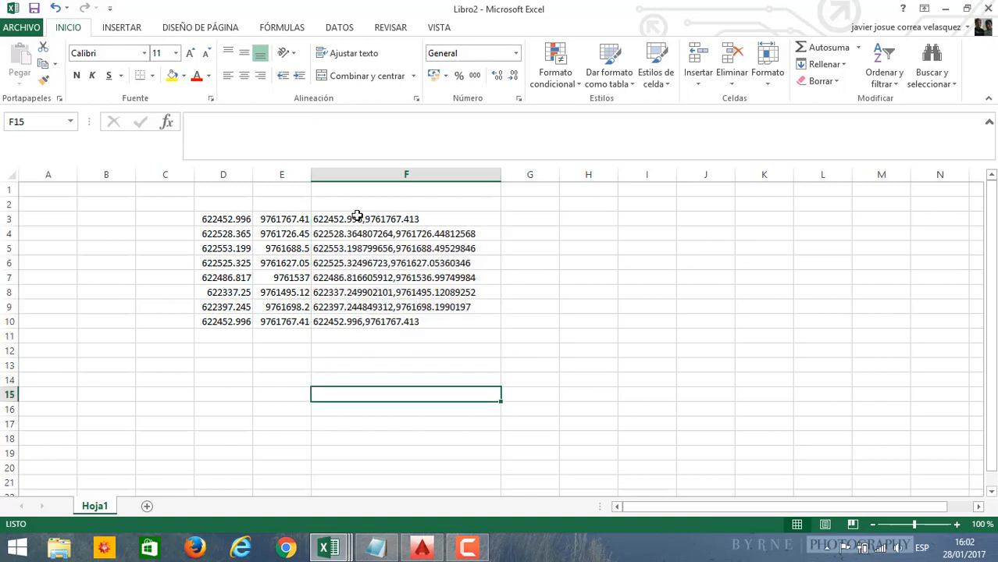
left_click_drag(357, 219, 375, 322)
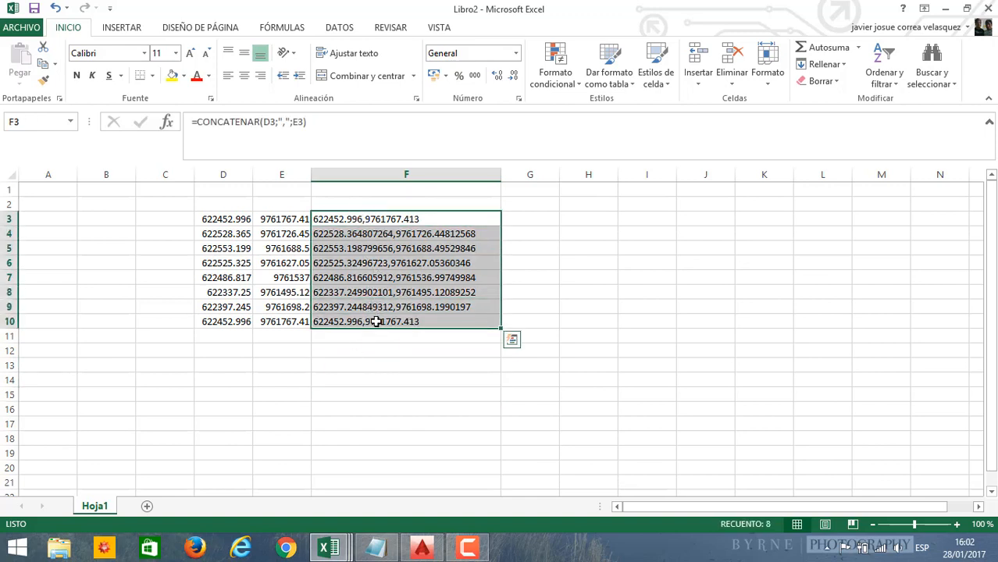
key("ctrl+c")
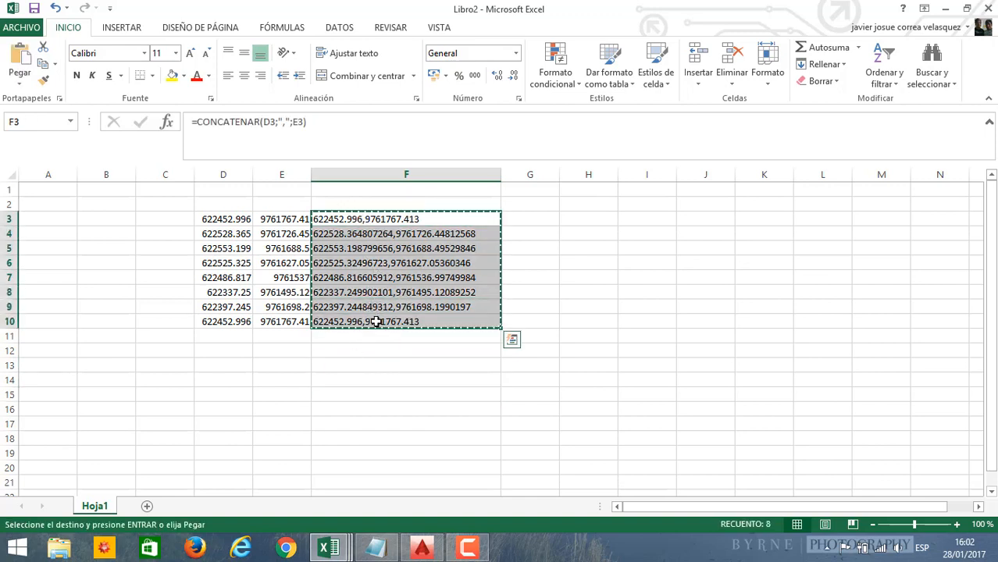
left_click(422, 548)
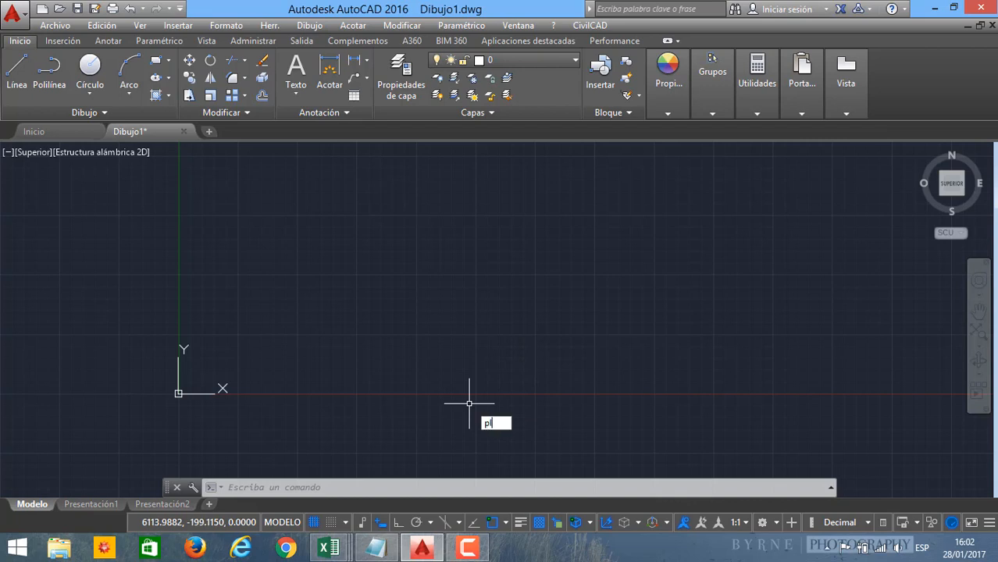
Step: Draw a polyline through the copied coordinate pairs by pasting them at the start point prompt, and finish the command
key("Return")
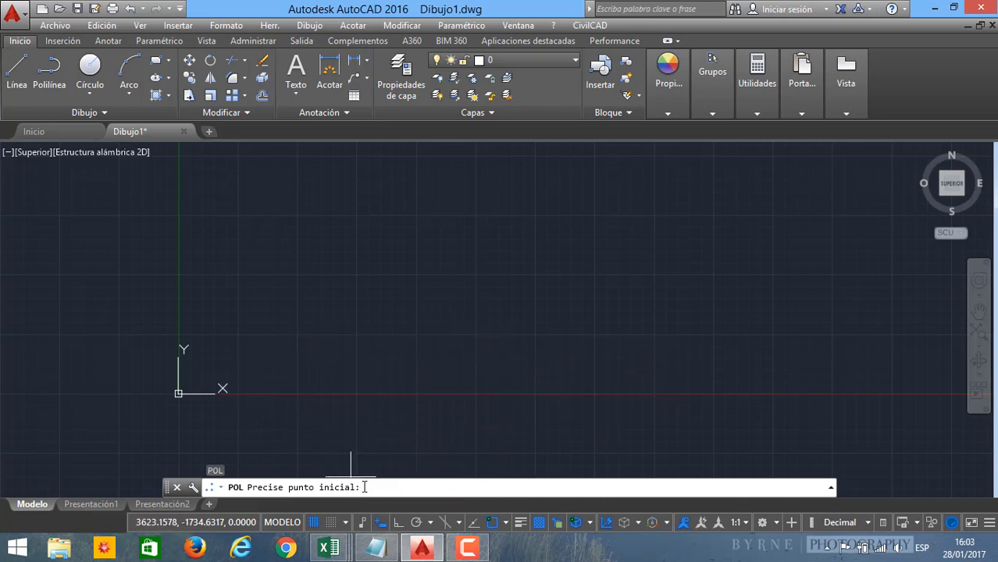
key("ctrl+v")
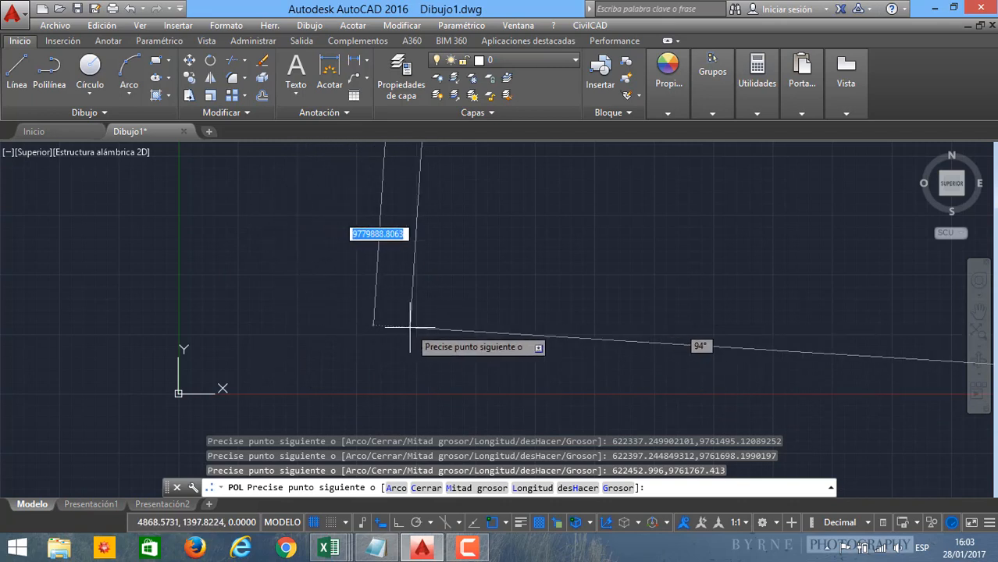
key("Return")
middle_click_drag(449, 301, 396, 325)
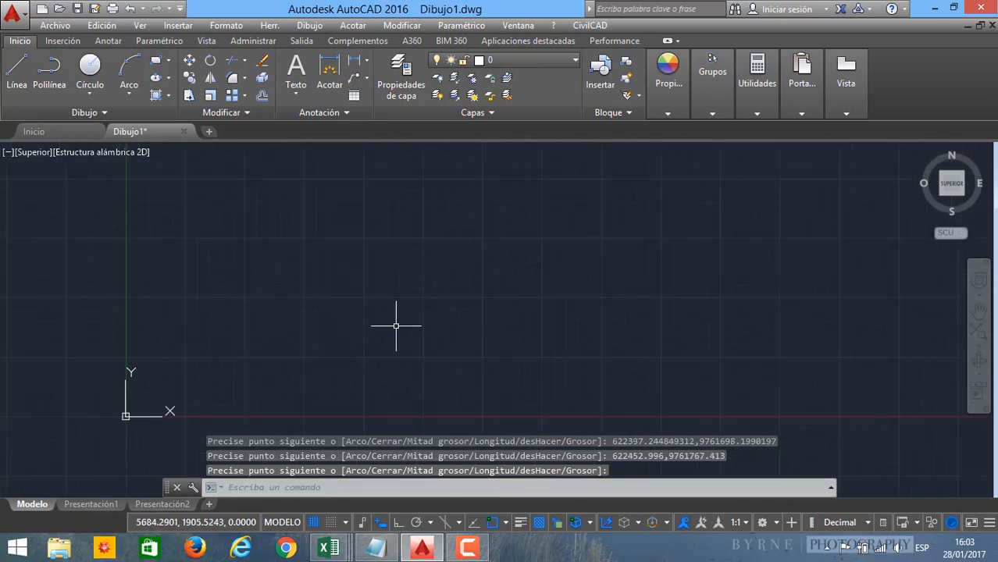
scroll(459, 261, "down", 5)
middle_click_drag(459, 261, 434, 296)
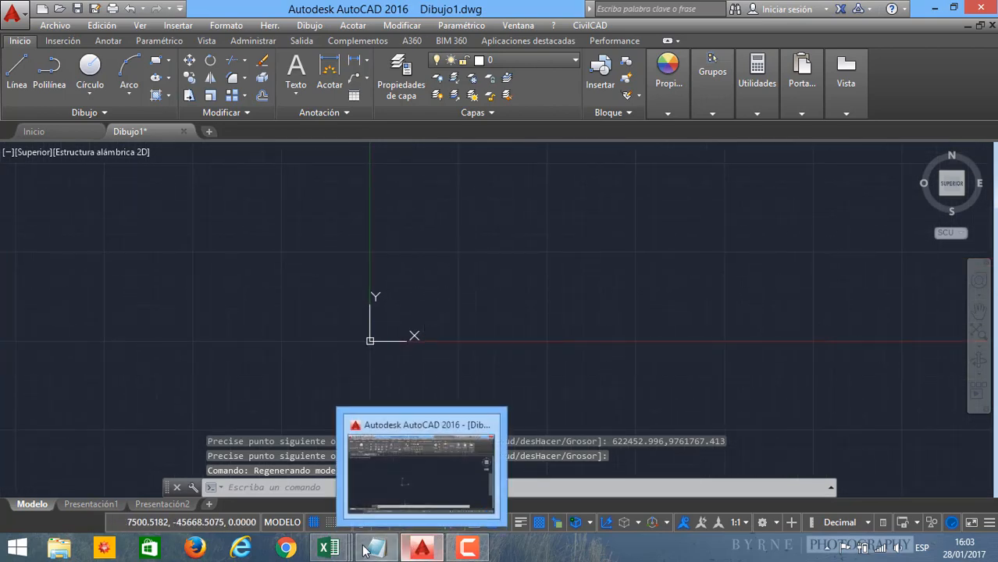
Step: Check the copied coordinate pairs in the new Excel workbook, and return to AutoCAD
mouse_move(338, 551)
left_click(485, 468)
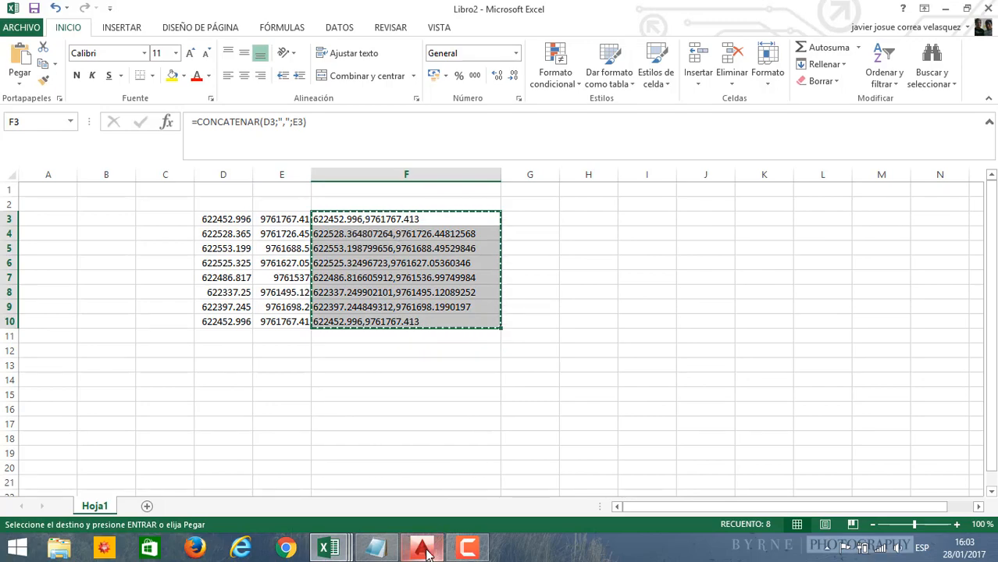
mouse_move(426, 552)
left_click(424, 490)
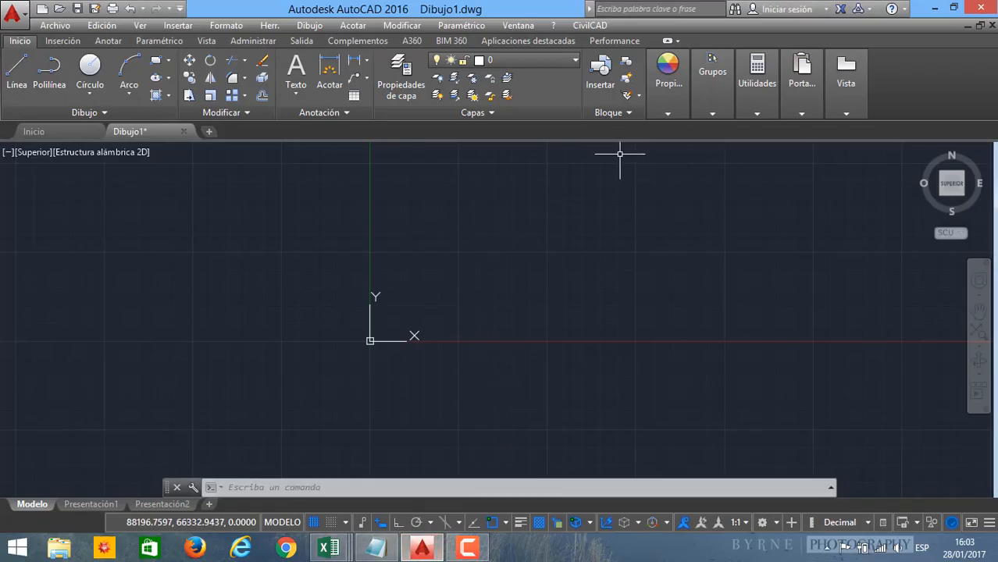
Step: Zoom to the drawing's extents to locate the polygon, and examine its outline and upper vertices
mouse_move(831, 291)
middle_mouse_down()
mouse_move(595, 354)
mouse_move(516, 337)
mouse_move(238, 323)
middle_mouse_up()
scroll(586, 353, "down", 2)
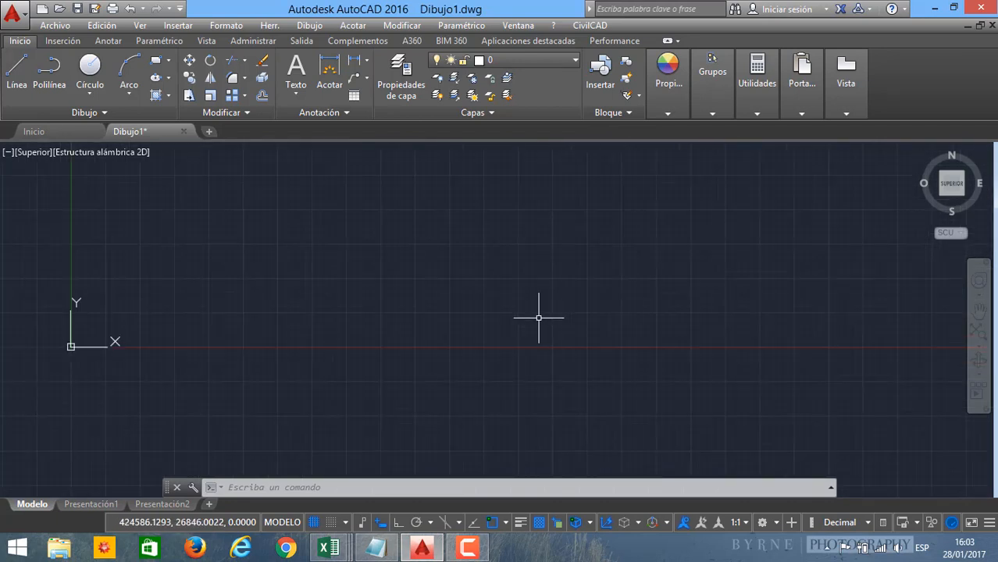
key("Return")
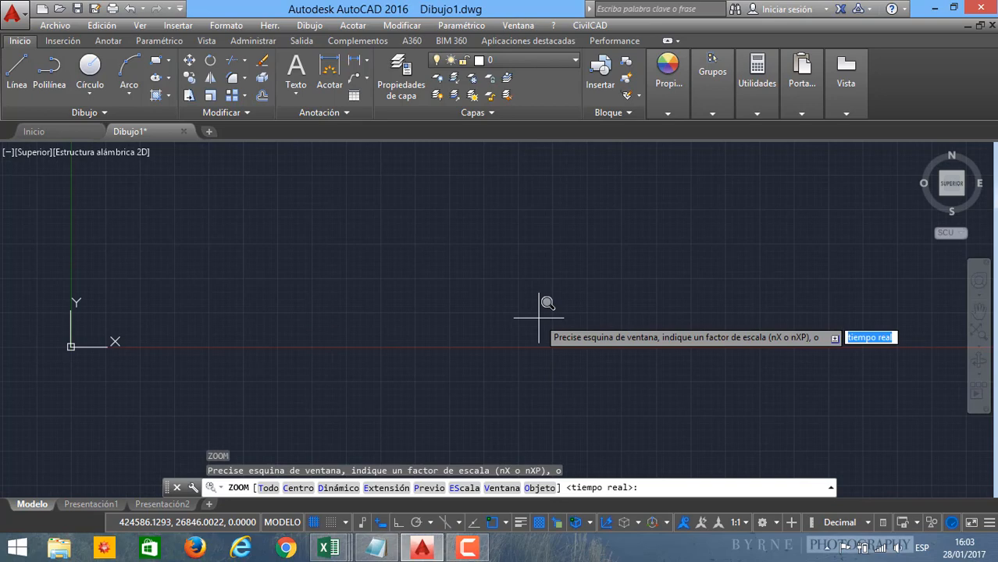
type("e")
key("Return")
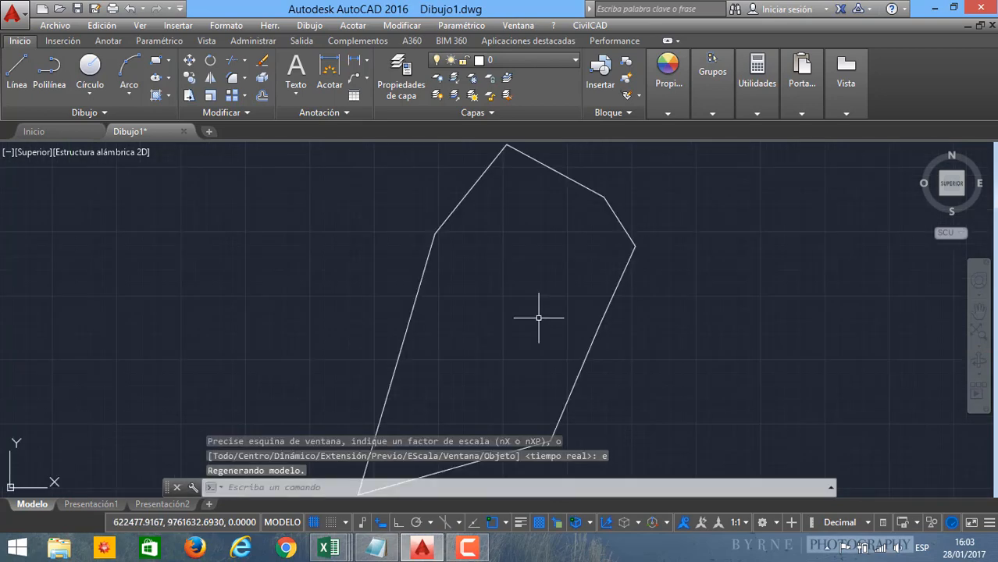
scroll(551, 299, "down", 2)
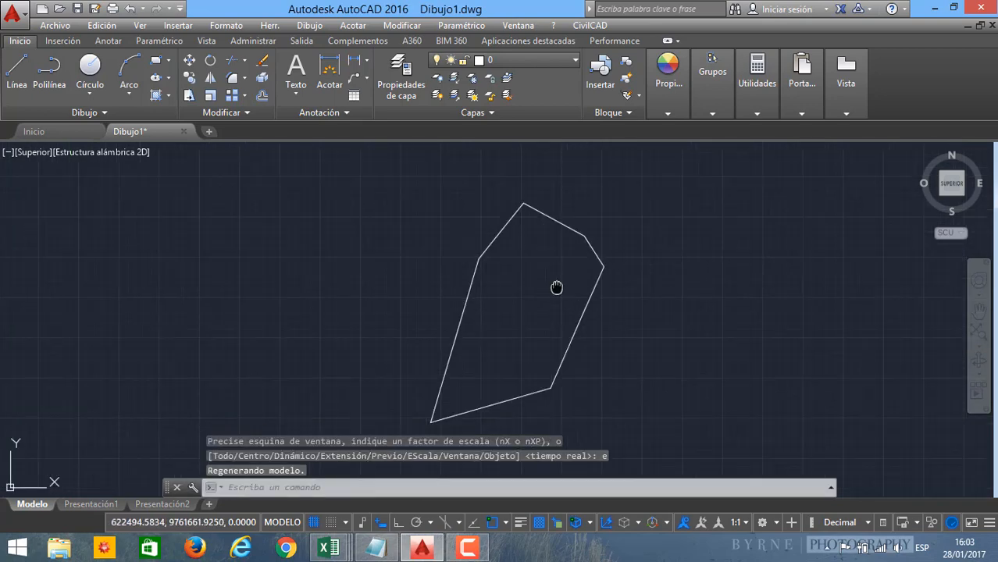
middle_click_drag(556, 288, 487, 277)
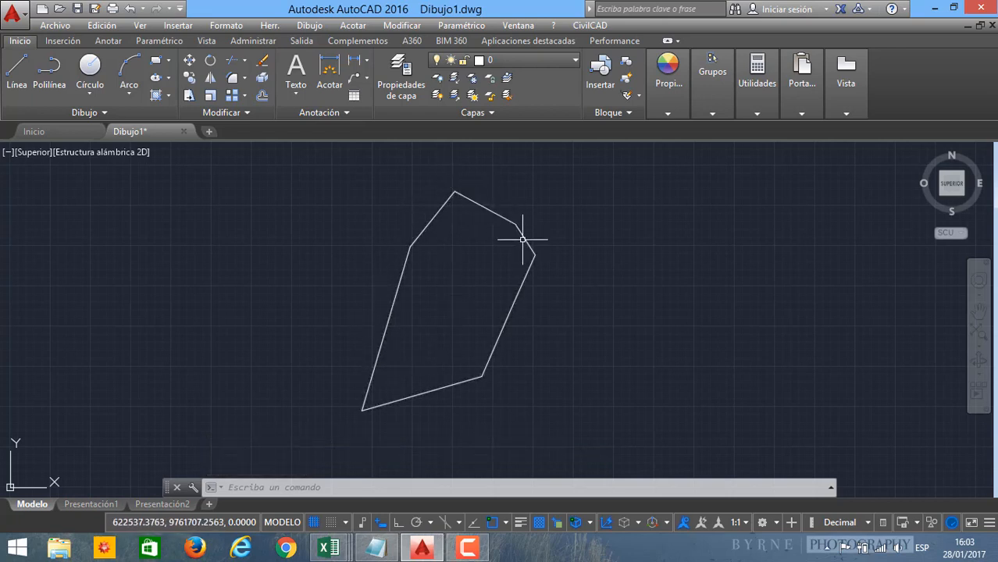
scroll(456, 185, "up", 3)
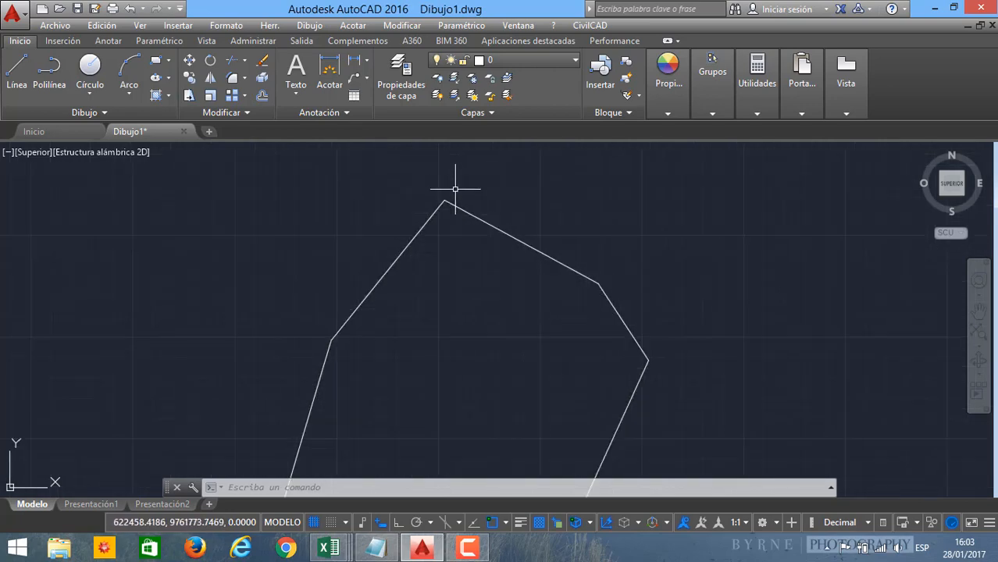
scroll(445, 223, "down", 2)
scroll(441, 200, "up", 2)
scroll(441, 201, "down", 3)
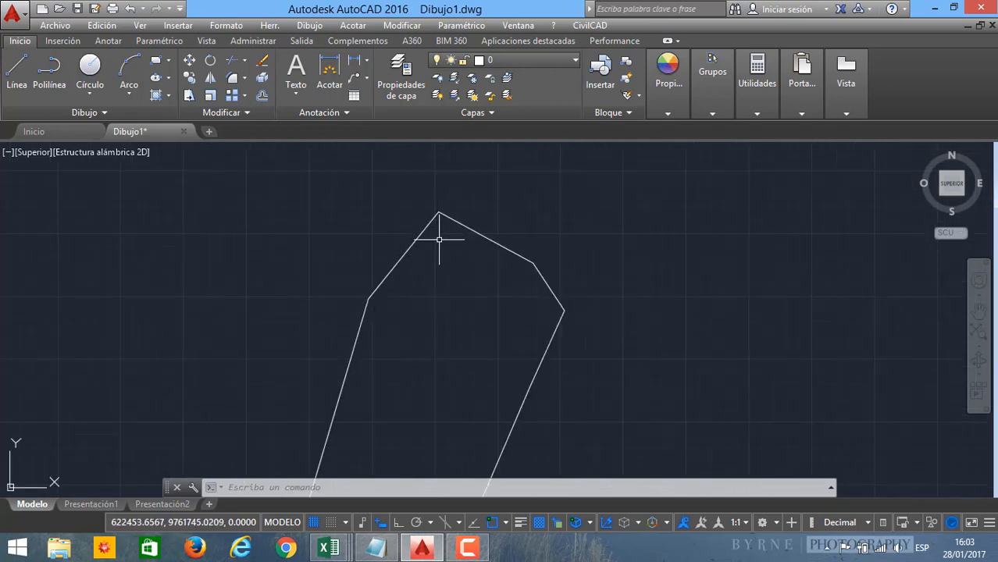
mouse_move(445, 234)
middle_mouse_down()
mouse_move(465, 270)
mouse_move(462, 249)
middle_mouse_up()
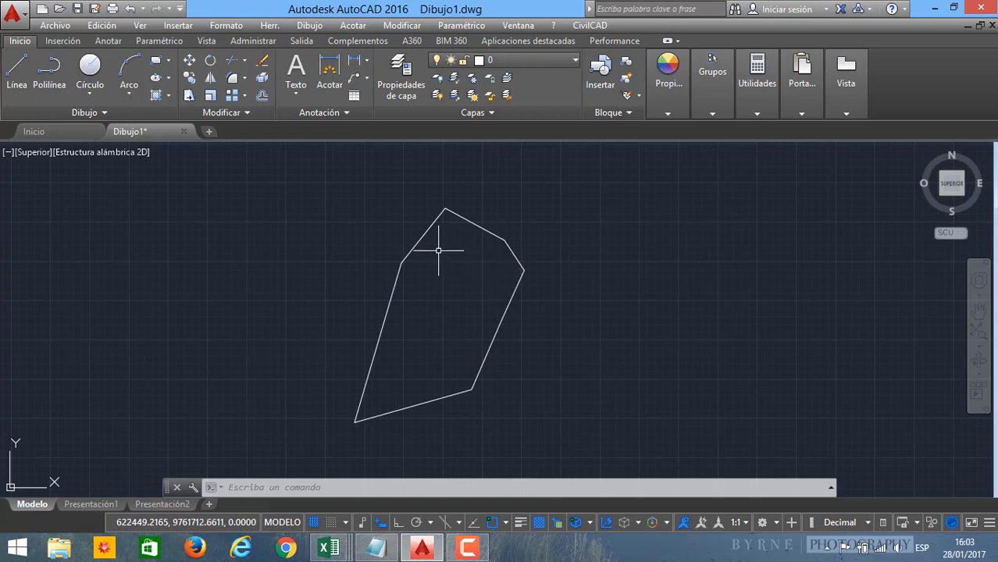
Step: Examine the closed polygon's outline by window-selecting it, and clear the selection
left_click(332, 211)
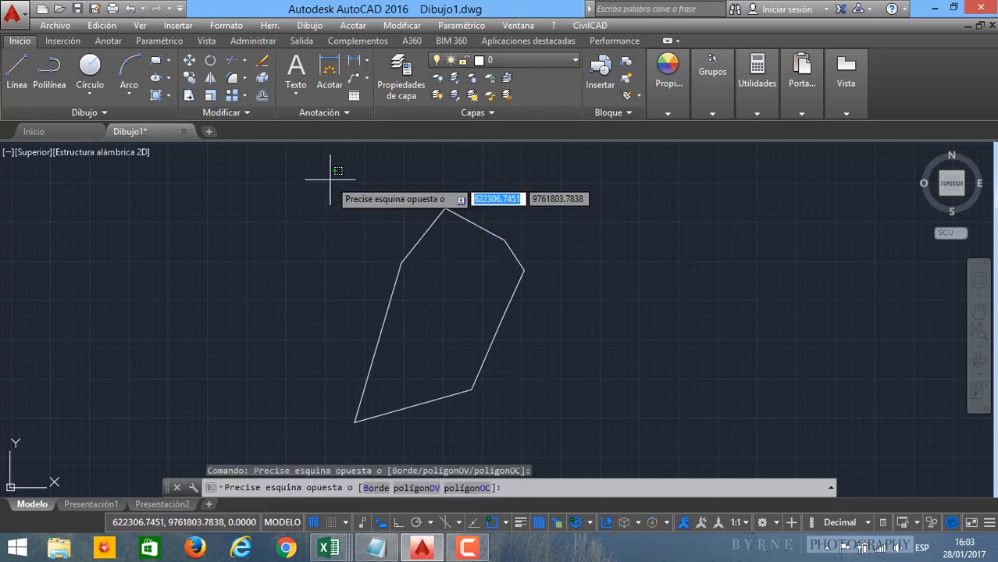
left_click(560, 442)
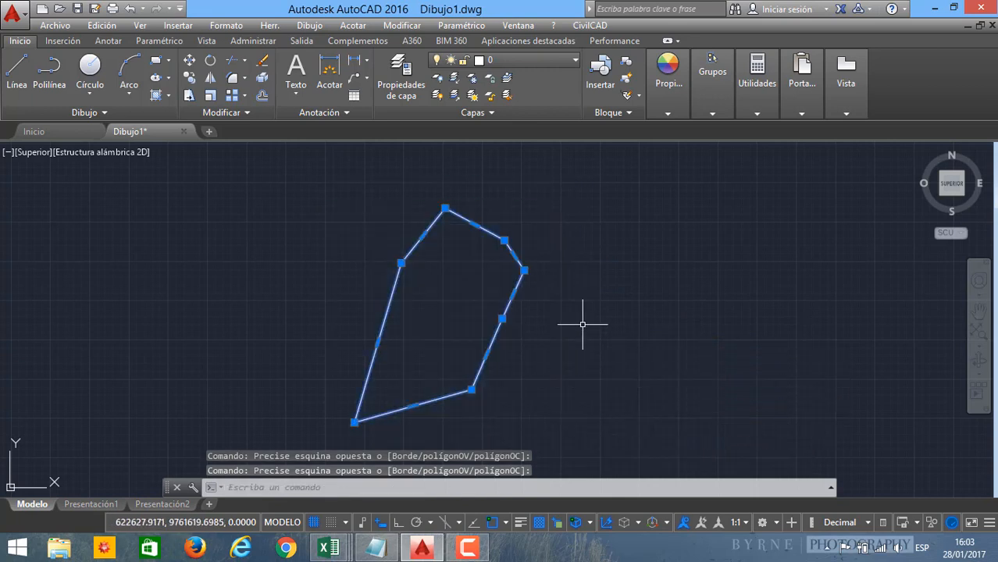
key("Escape")
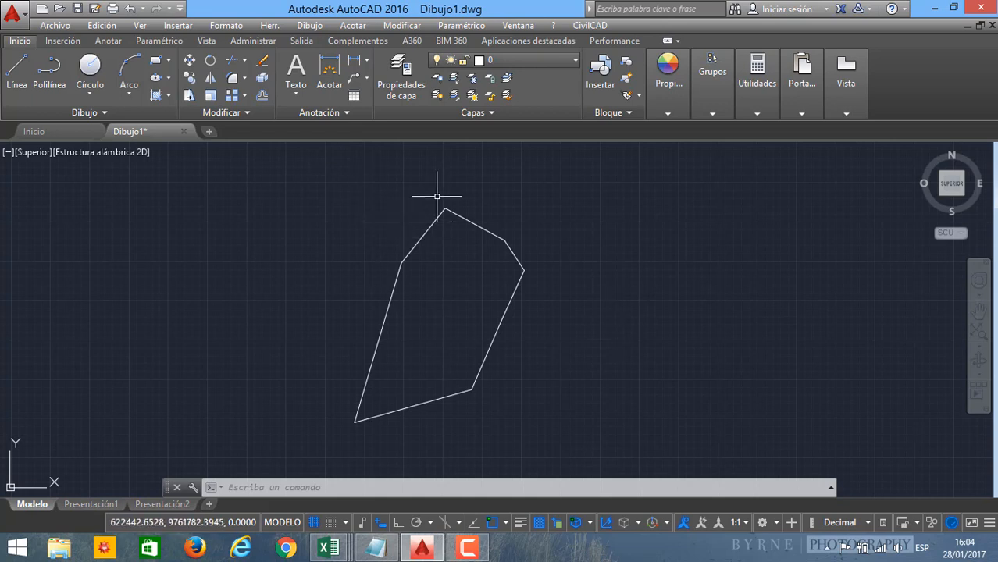
left_click(342, 186)
left_click(373, 219)
left_click(331, 173)
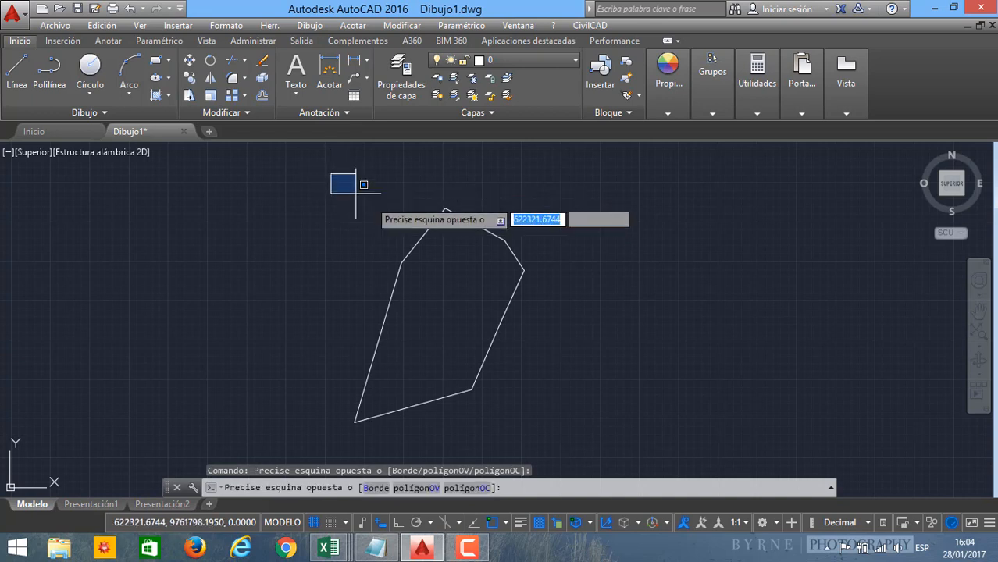
left_click(563, 414)
left_click(327, 211)
left_click(337, 207)
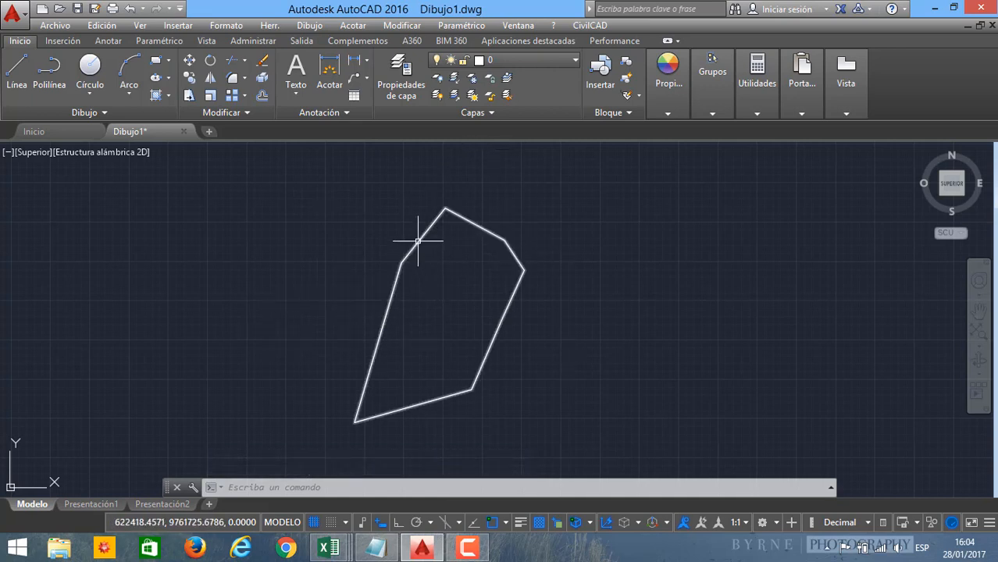
Step: Create a new drawing and open CivilCAD's import of terrain points
left_click(209, 133)
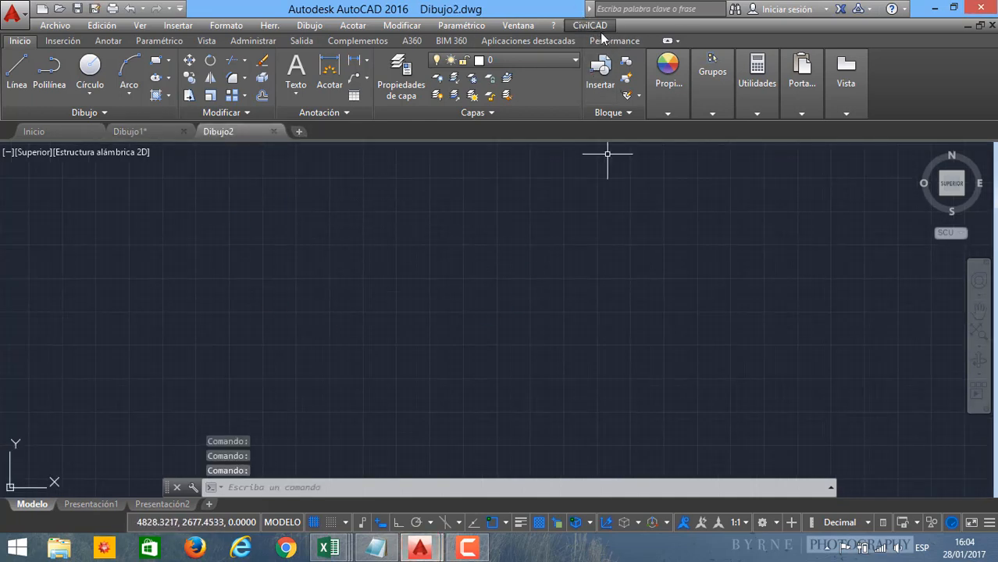
scroll(594, 293, "down", 2)
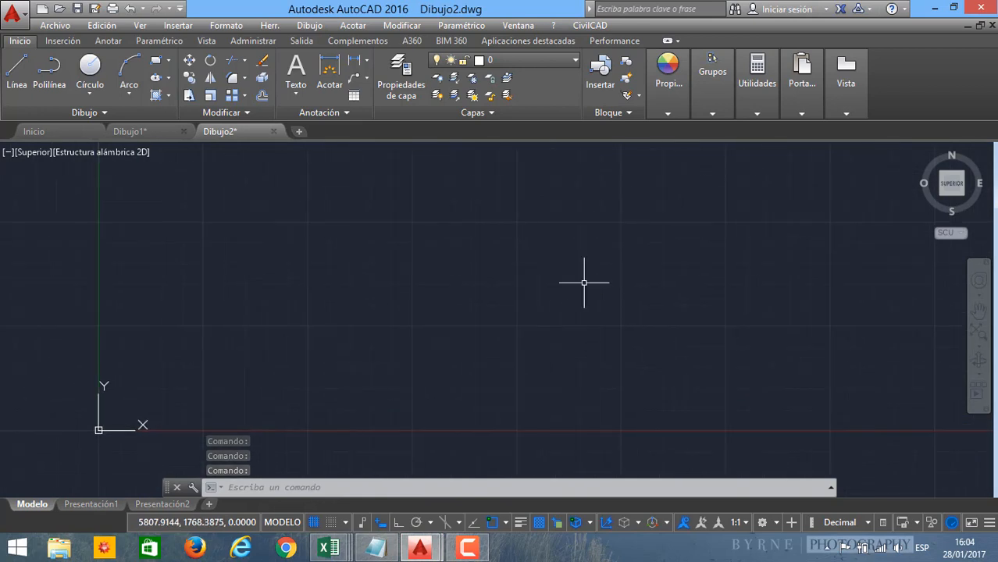
left_click(577, 30)
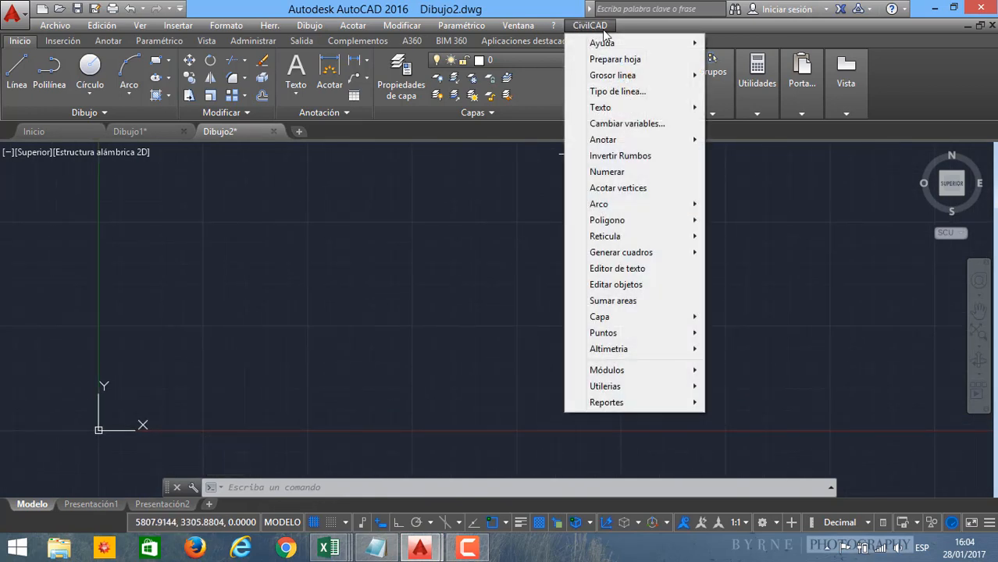
mouse_move(641, 336)
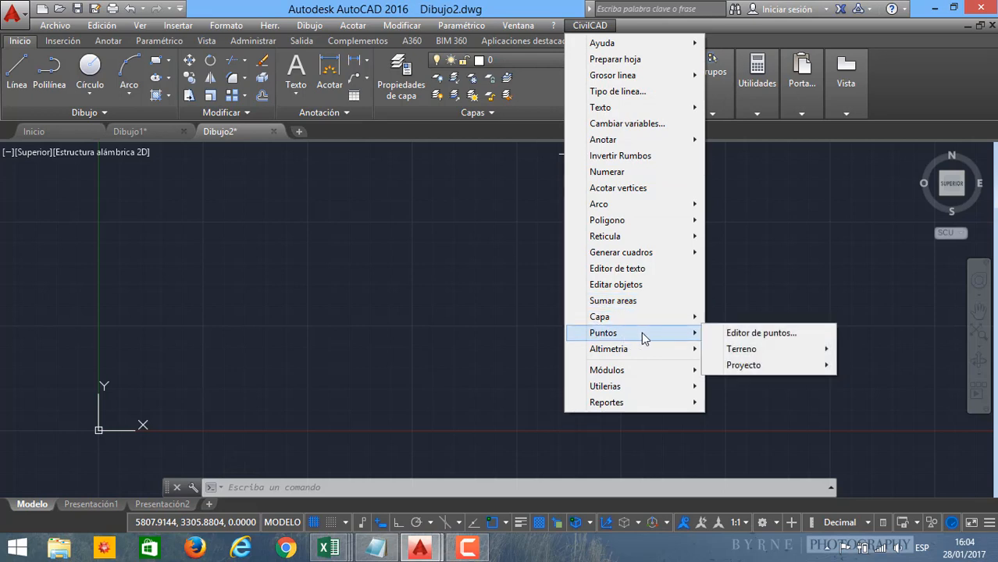
mouse_move(775, 351)
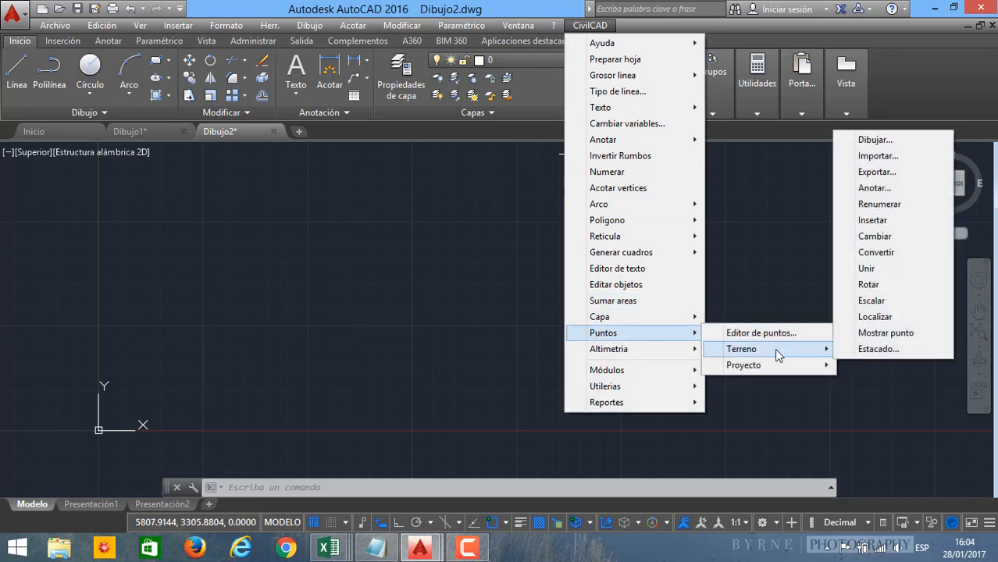
left_click(881, 156)
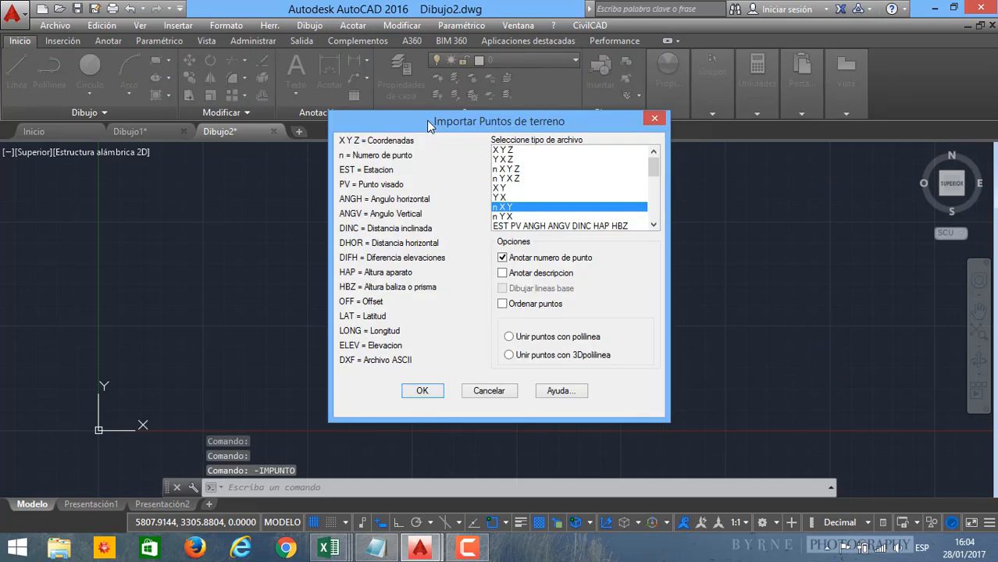
left_click_drag(426, 120, 441, 145)
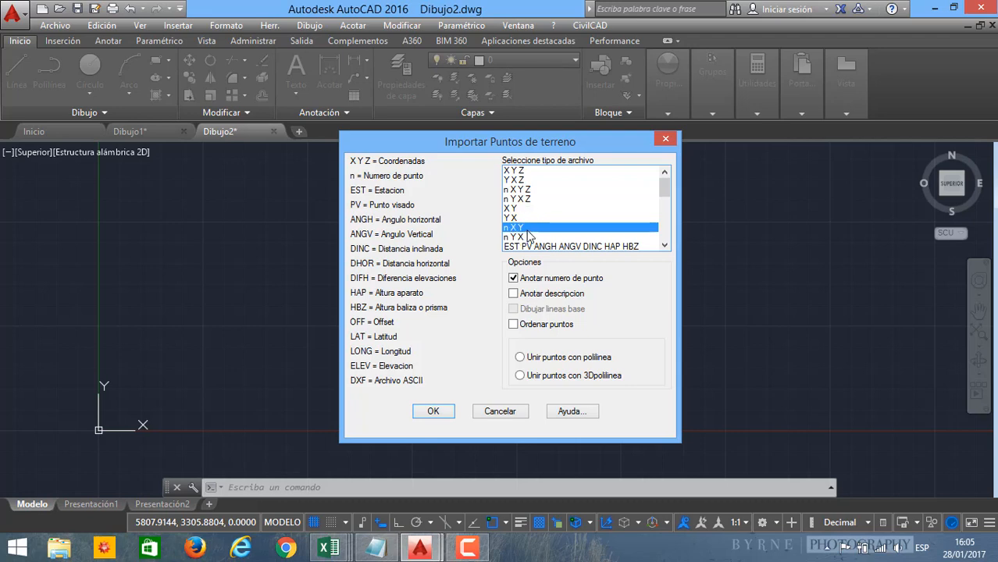
Step: Compare the X Y and n X Y formats with the Libro2 coordinates in Excel, and set AutoCAD's import file type to n X Y
left_click(512, 209)
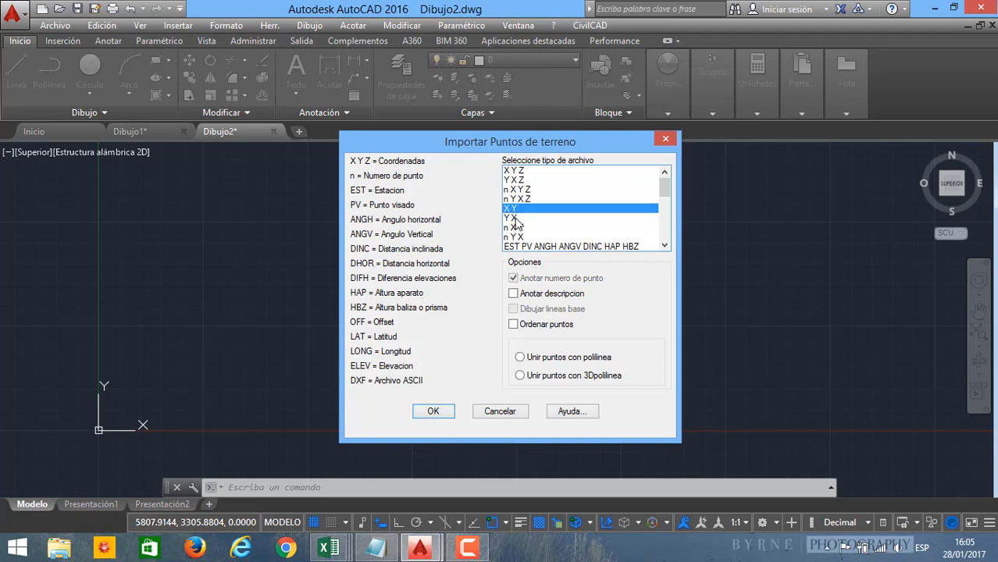
left_click(514, 226)
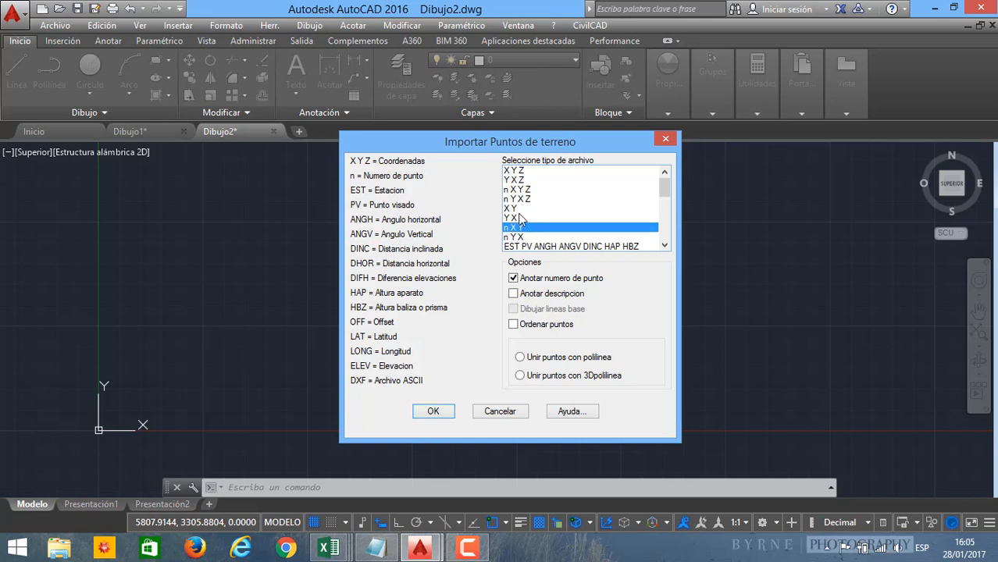
left_click(512, 209)
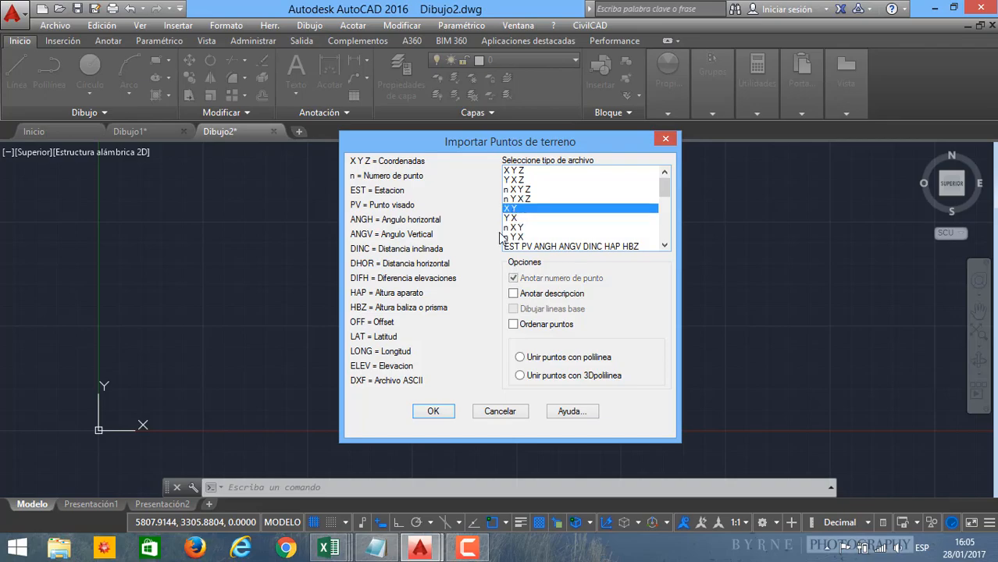
mouse_move(328, 547)
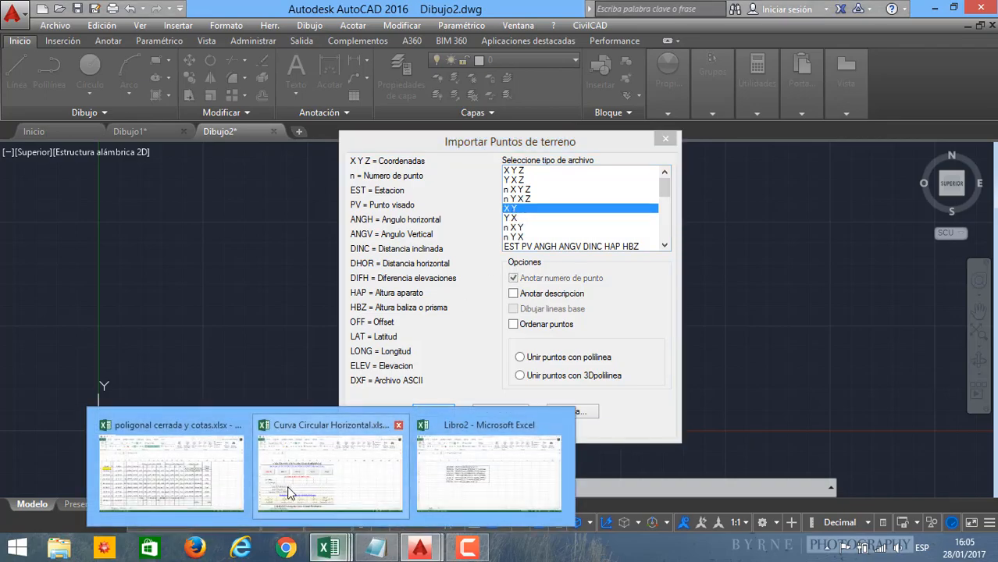
mouse_move(288, 492)
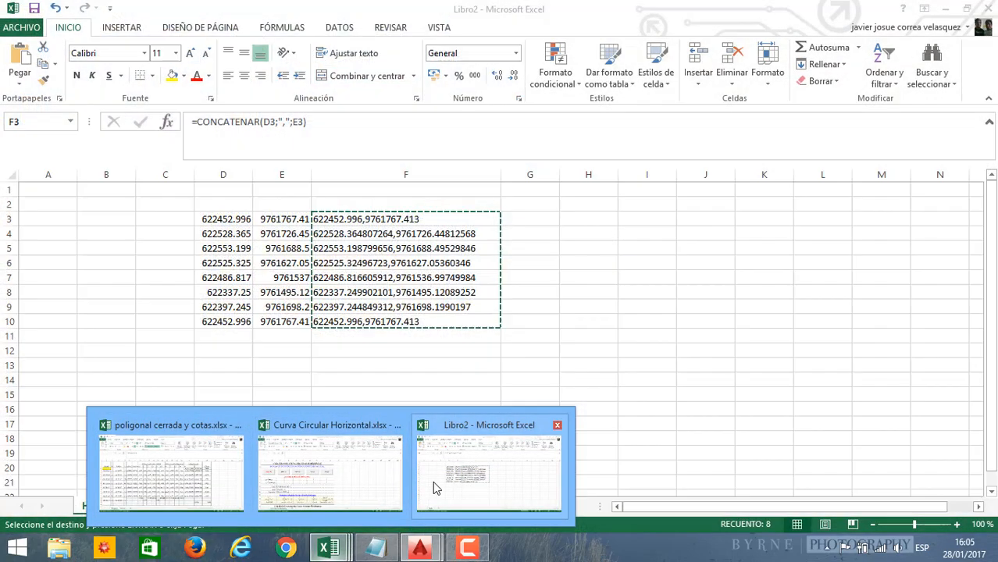
left_click(433, 481)
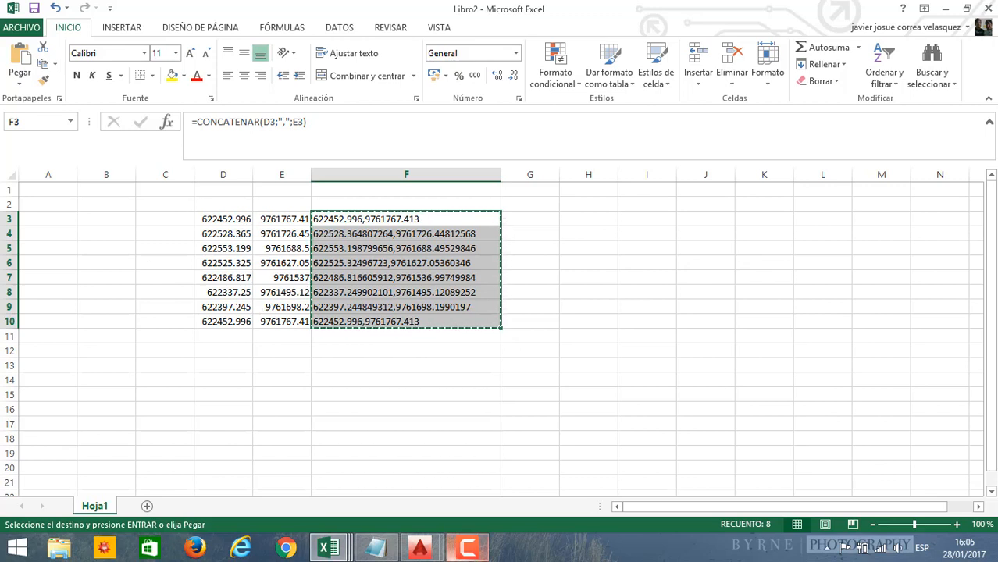
mouse_move(422, 549)
left_click(441, 480)
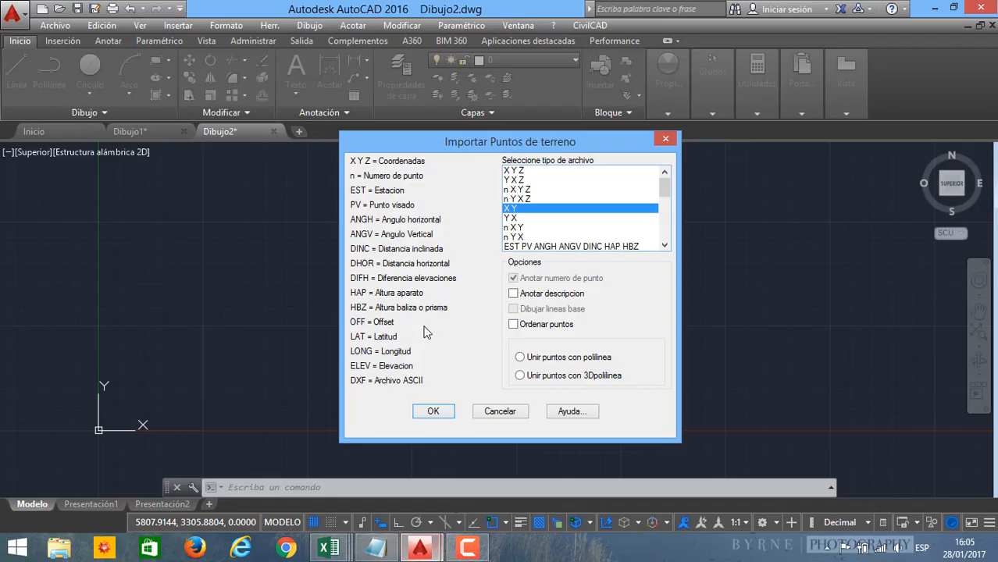
left_click(515, 217)
left_click(517, 227)
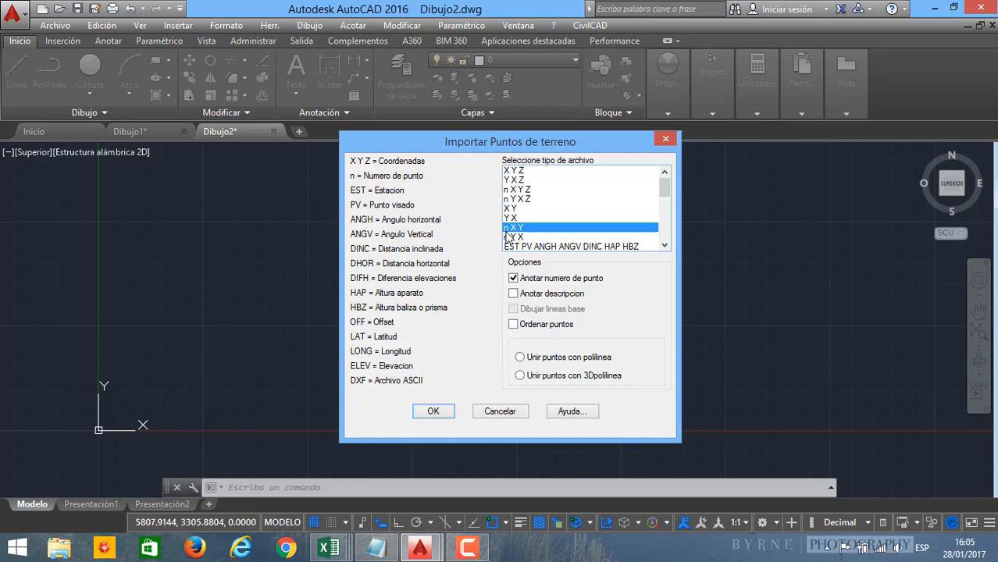
Step: Switch to the Libro2 workbook in Excel and delete the joined coordinate pairs in F3:F10
left_click(330, 469)
mouse_move(327, 549)
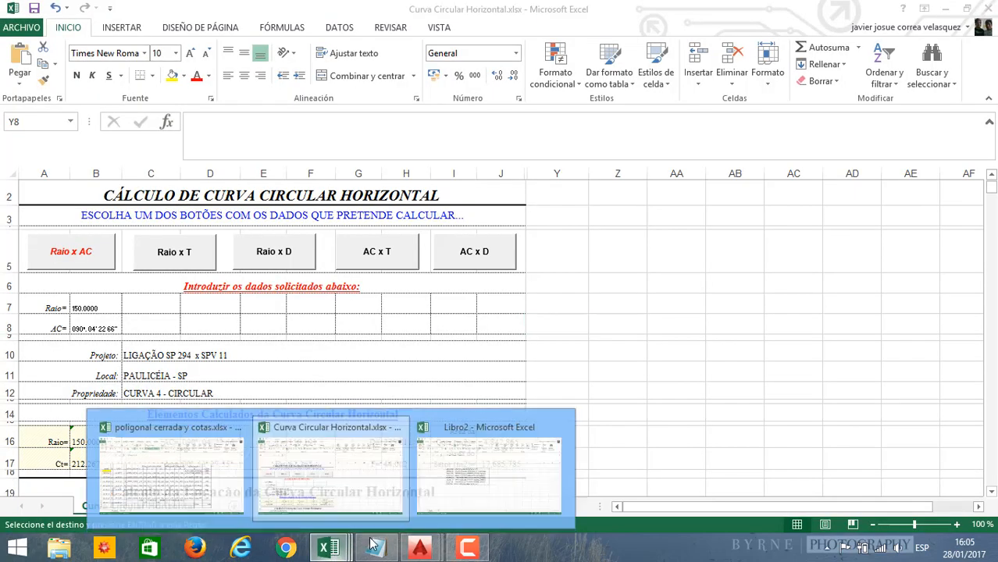
left_click(425, 490)
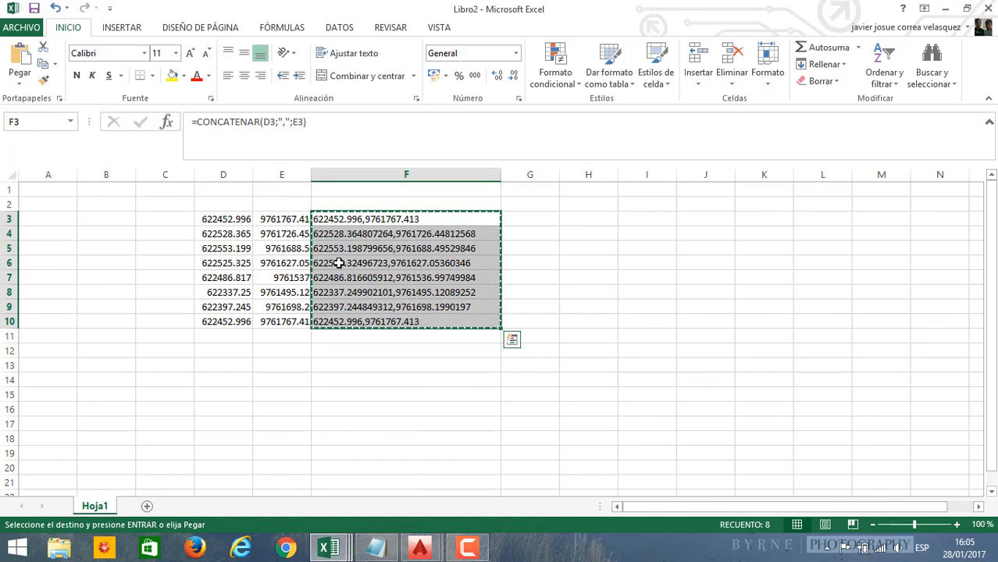
key("Delete")
left_click(308, 407)
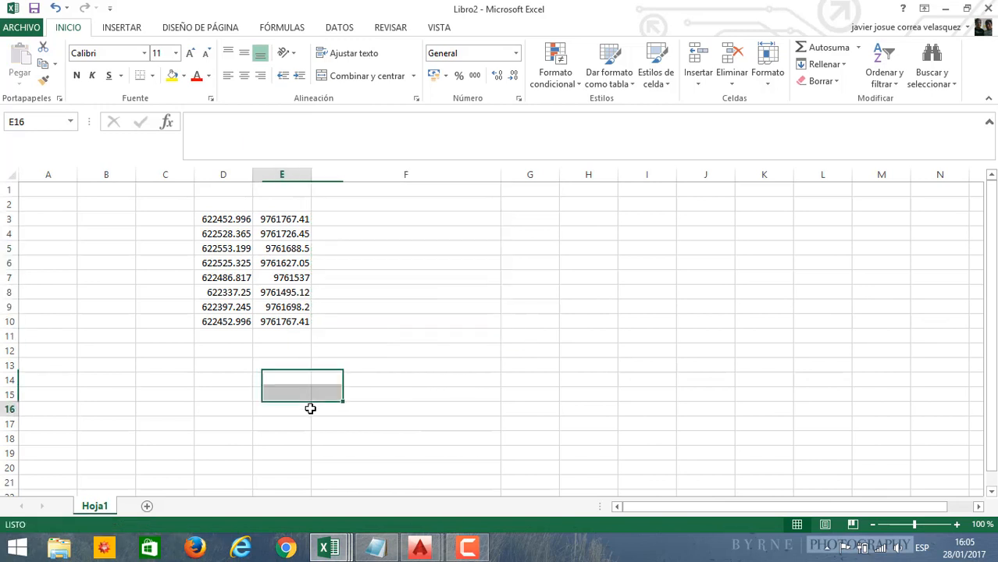
Step: Enter the point labels A, B, C, D, E, F and G in cells C3 to C9, beside the coordinates
left_click(182, 225)
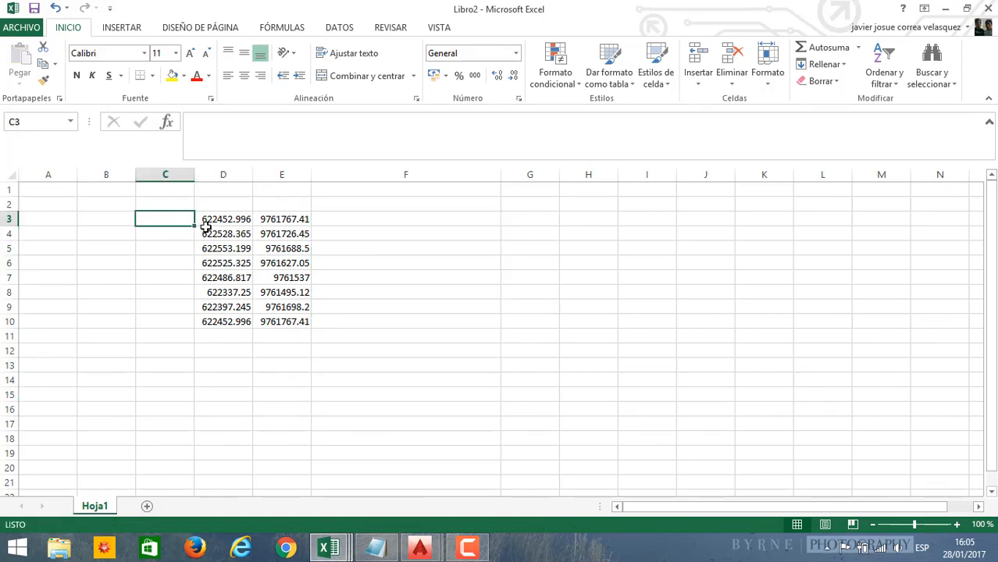
left_click(206, 219)
left_click(266, 217)
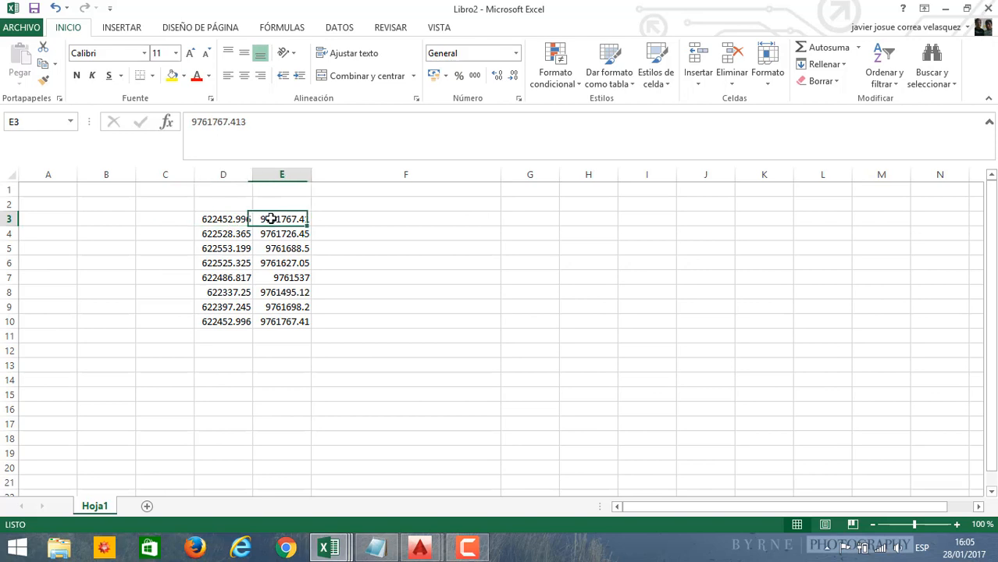
left_click(162, 220)
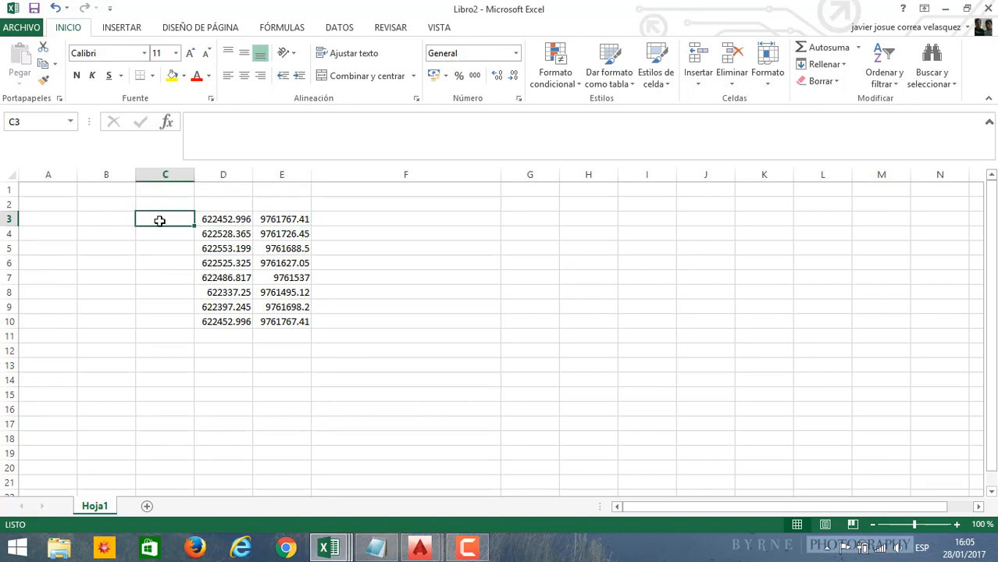
type("A")
key("Return")
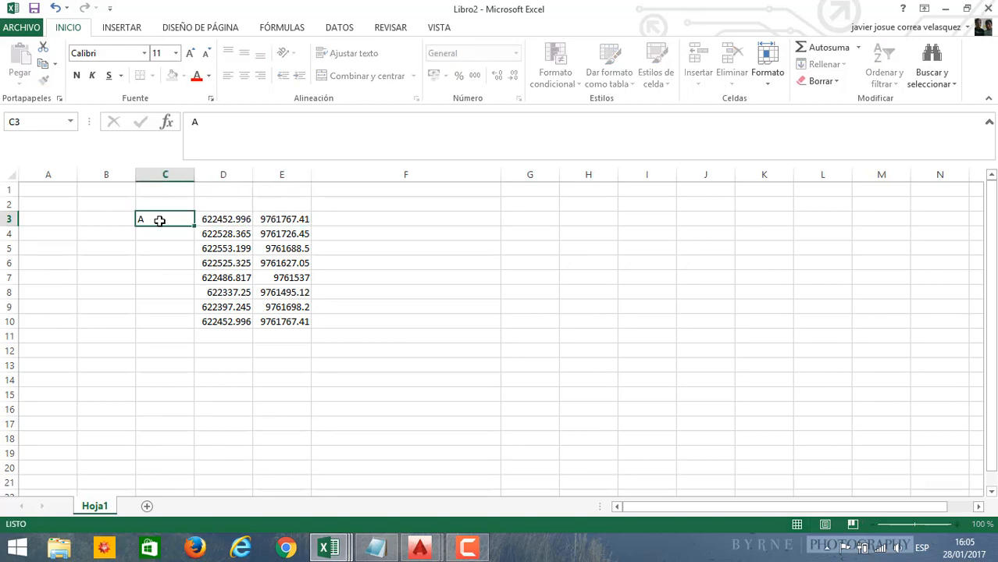
type("B")
key("Return")
key("Return")
type("C")
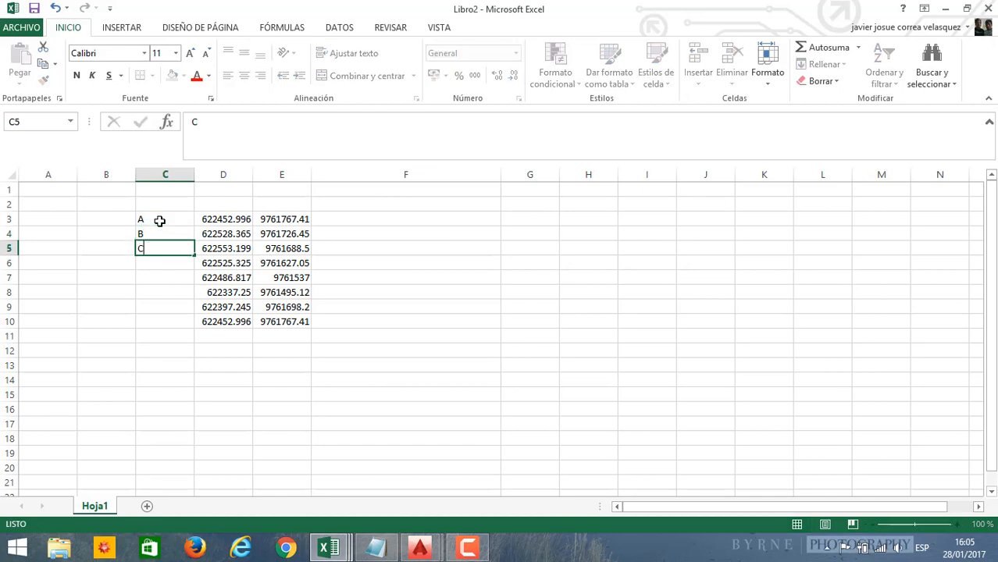
key("Return")
type("D")
key("Return")
type("E")
key("Return")
type("F")
key("Return")
type("G")
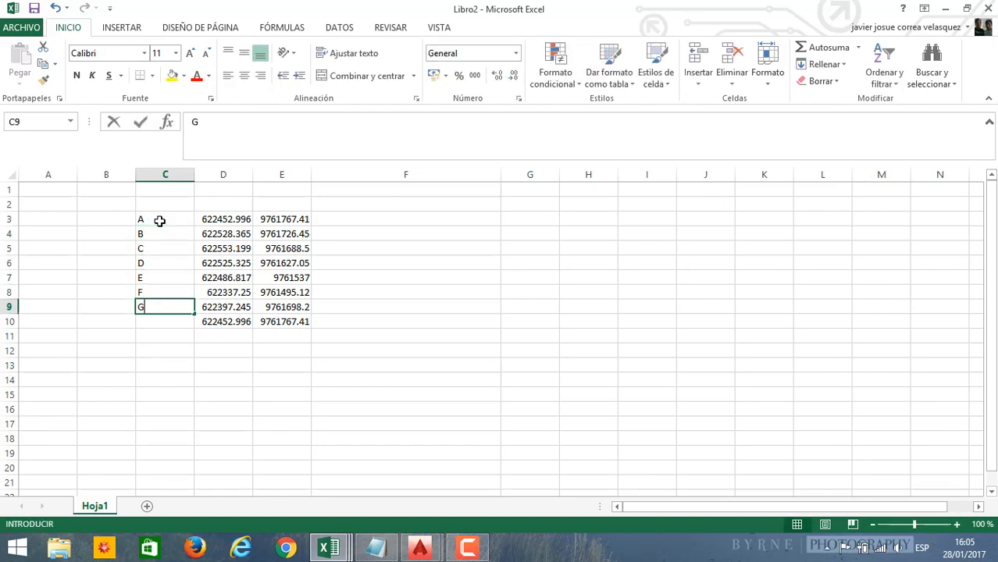
key("Return")
Step: Review the point labels and the east and north coordinates in C3:E10, and return to the point import dialog in AutoCAD
key("Down")
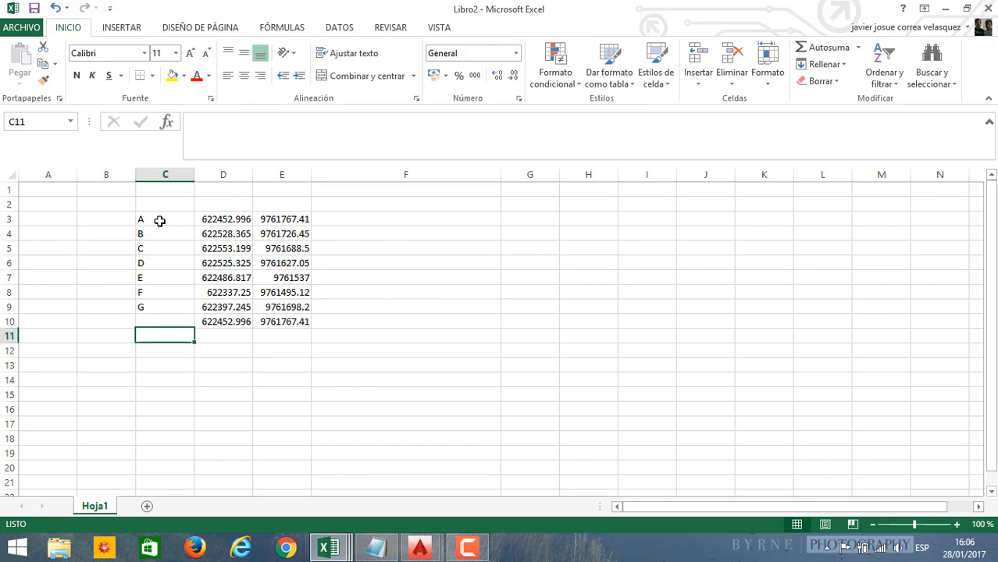
key("Up")
key("Right")
key("Up")
key("Up")
key("Up")
key("Down")
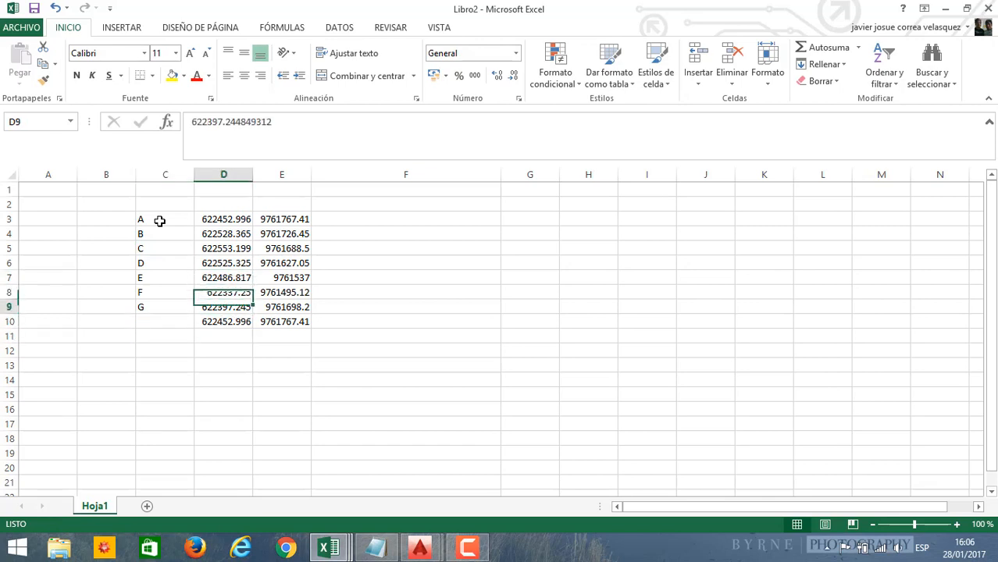
key("Down")
key("Down")
key("Down")
key("Right")
key("Up")
key("Left")
key("Left")
key("Left")
key("Up")
key("Up")
key("Up")
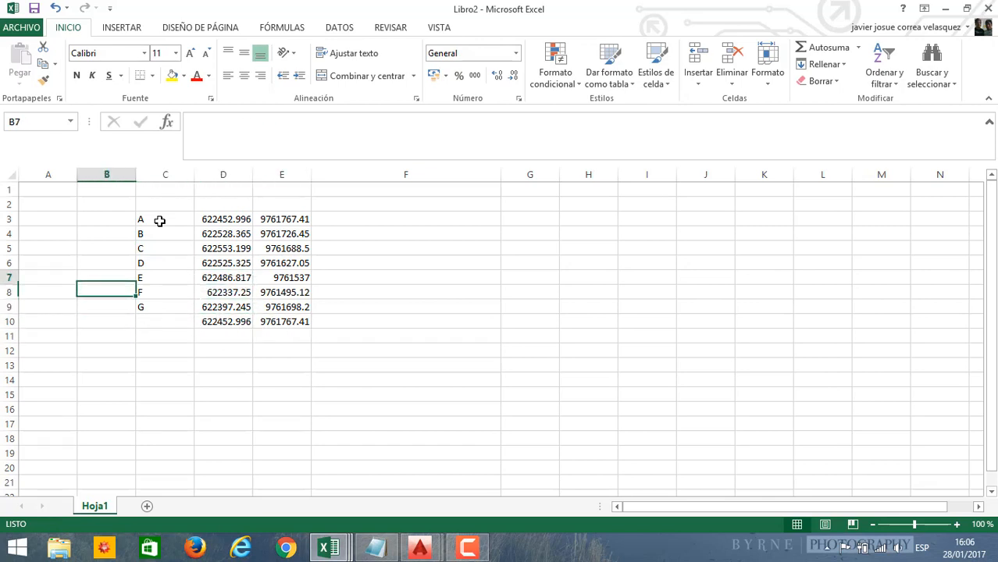
key("Right")
key("Up")
key("Up")
key("Up")
key("Up")
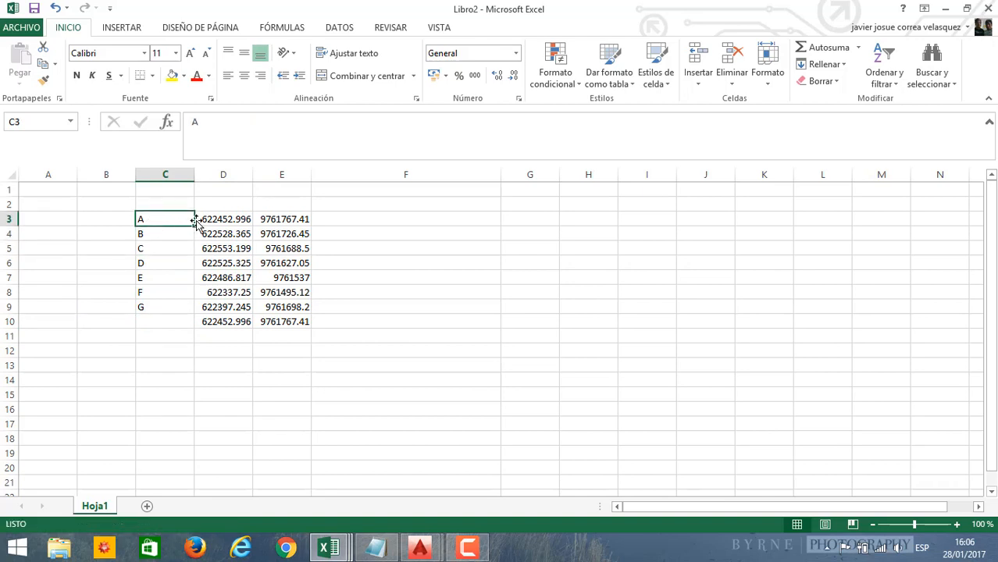
left_click(231, 218)
left_click(268, 220)
left_click(352, 354)
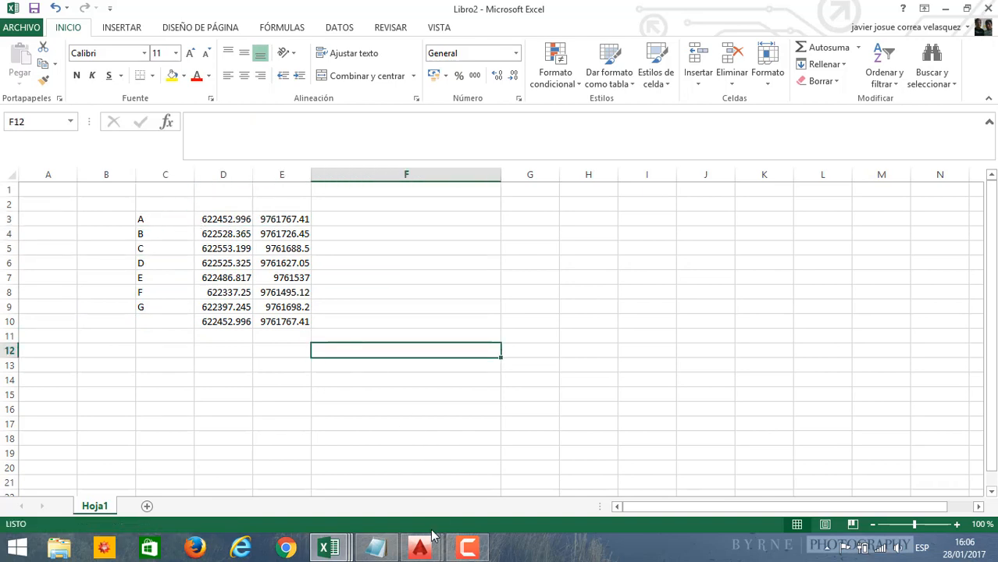
mouse_move(419, 546)
left_click(500, 478)
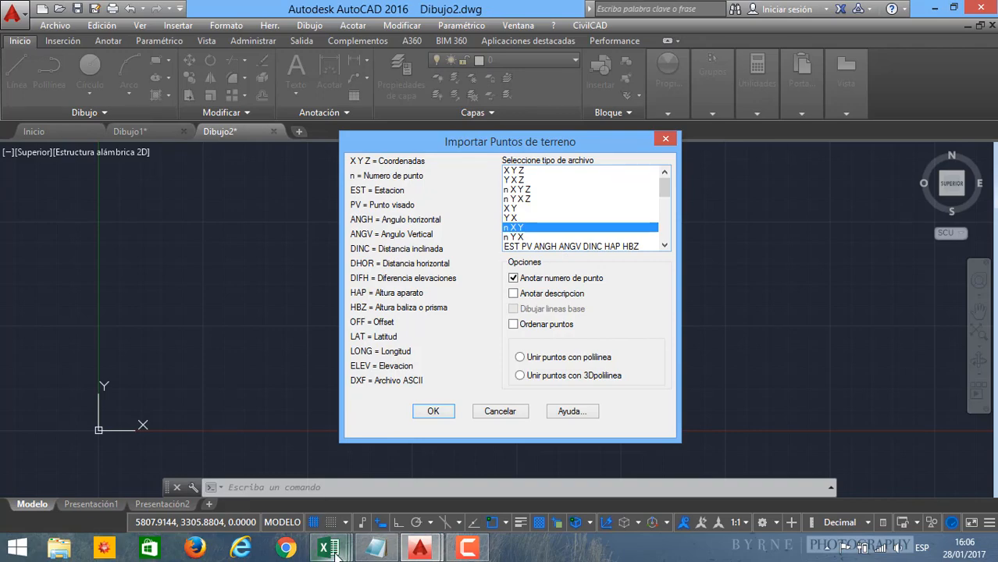
Step: Switch to the Libro2 workbook in Excel and prepare to save it in the Escritorio folder as PUNTOS POLIGONAL CERRADA
mouse_move(328, 547)
mouse_move(355, 494)
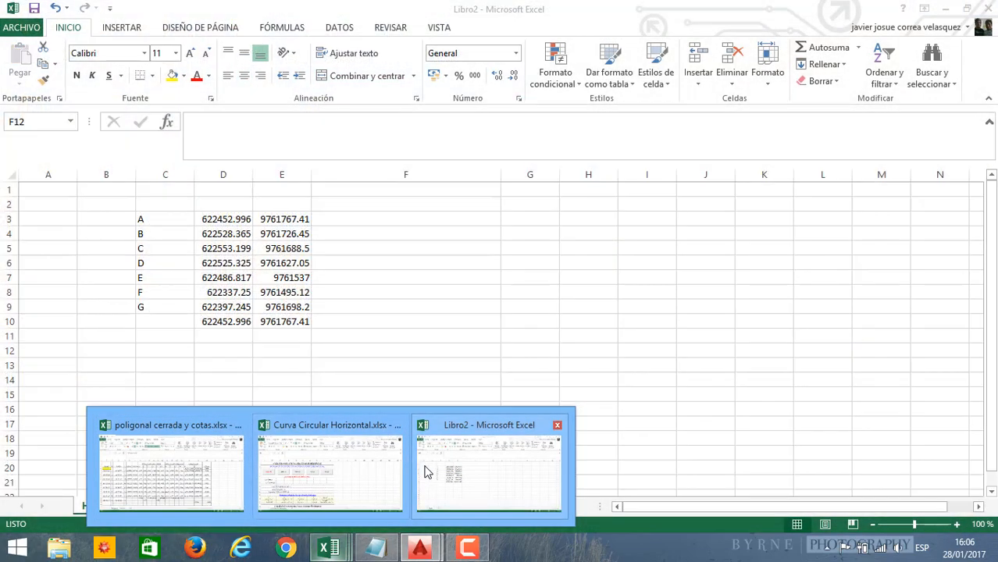
left_click(489, 468)
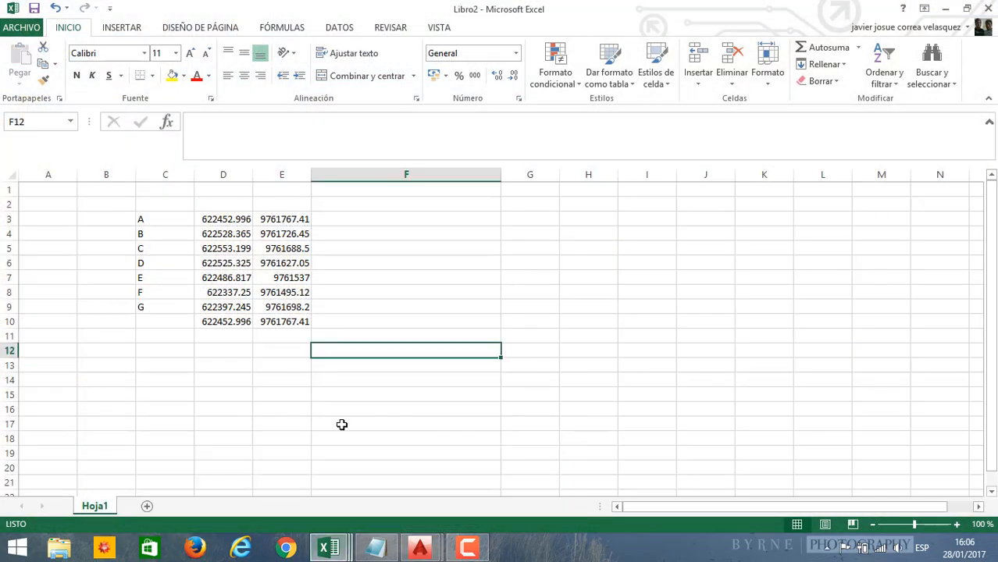
left_click(17, 28)
left_click(32, 181)
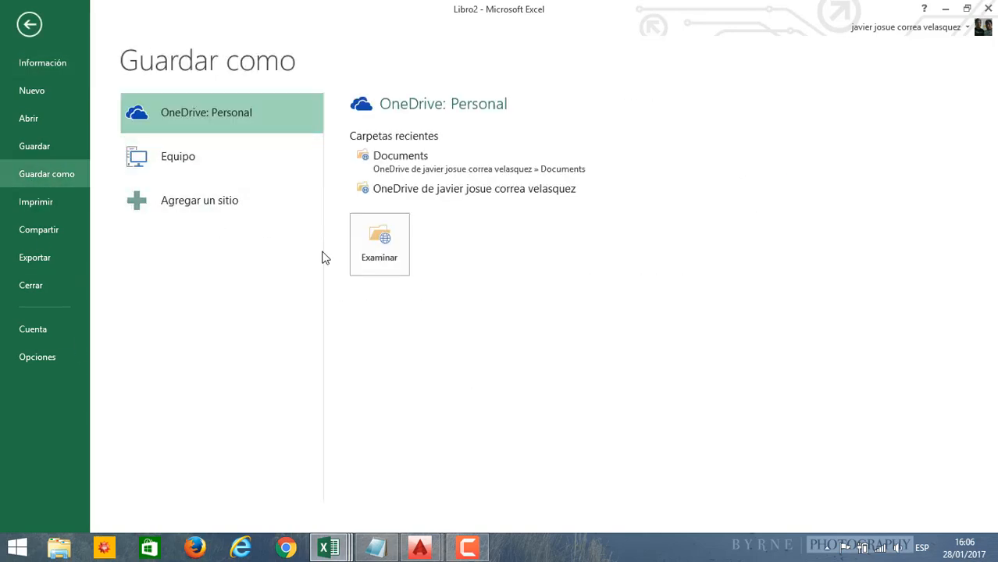
left_click(248, 157)
left_click(427, 220)
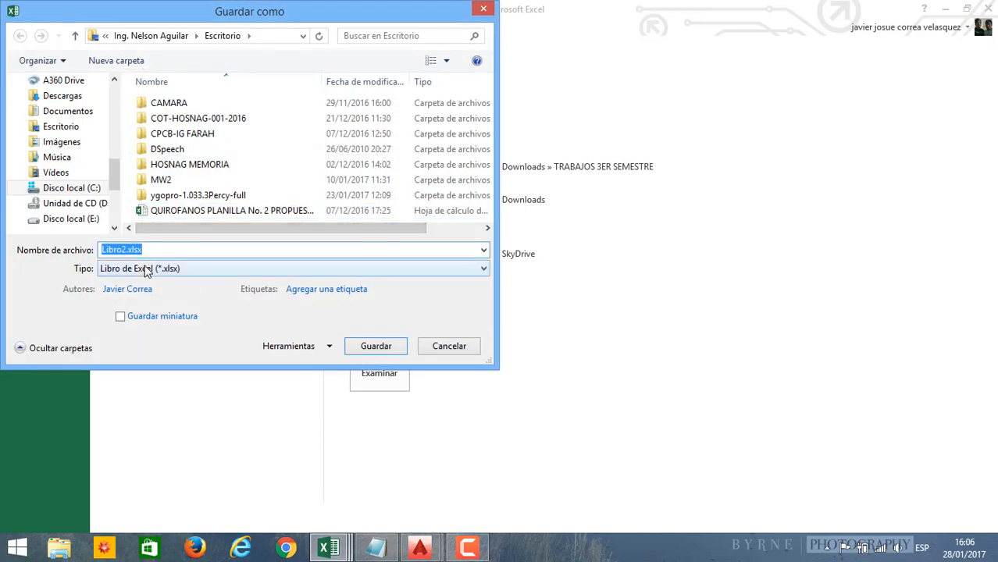
type("PUNTOS POLIGONAL CERRADA")
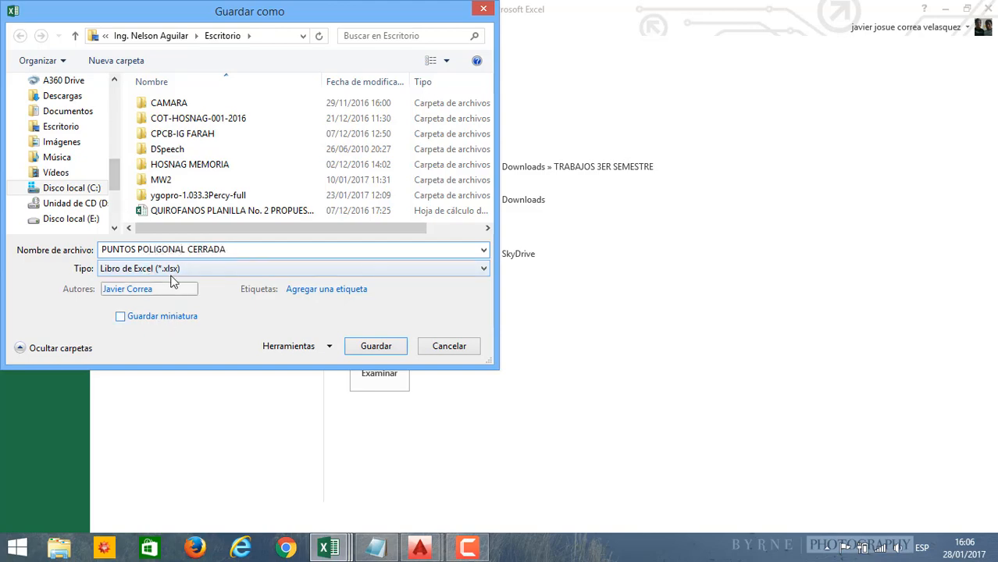
Step: Save the point workbook as CSV (delimitado por comas), accepting the loss of unsupported features
left_click(167, 268)
left_click(62, 305)
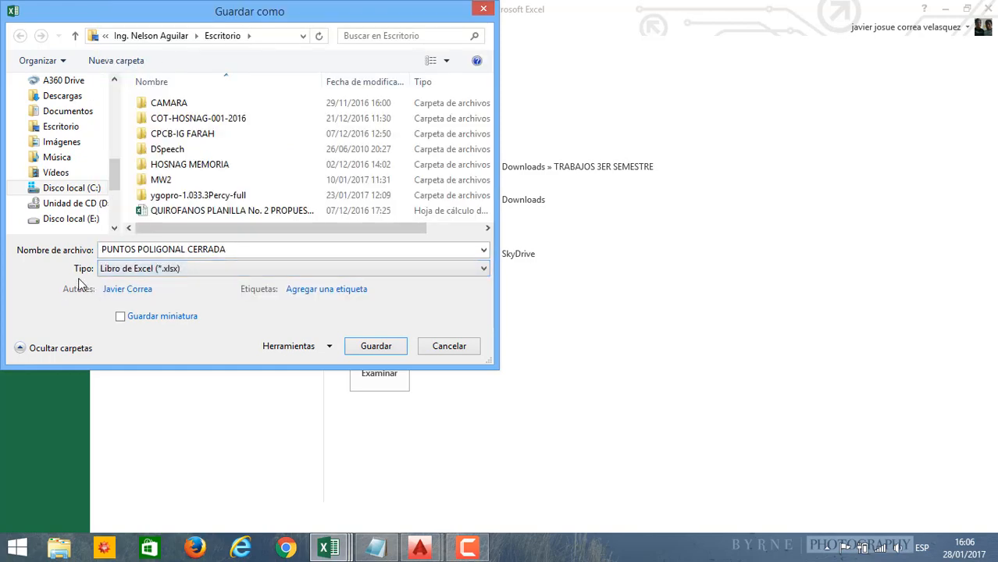
left_click(121, 271)
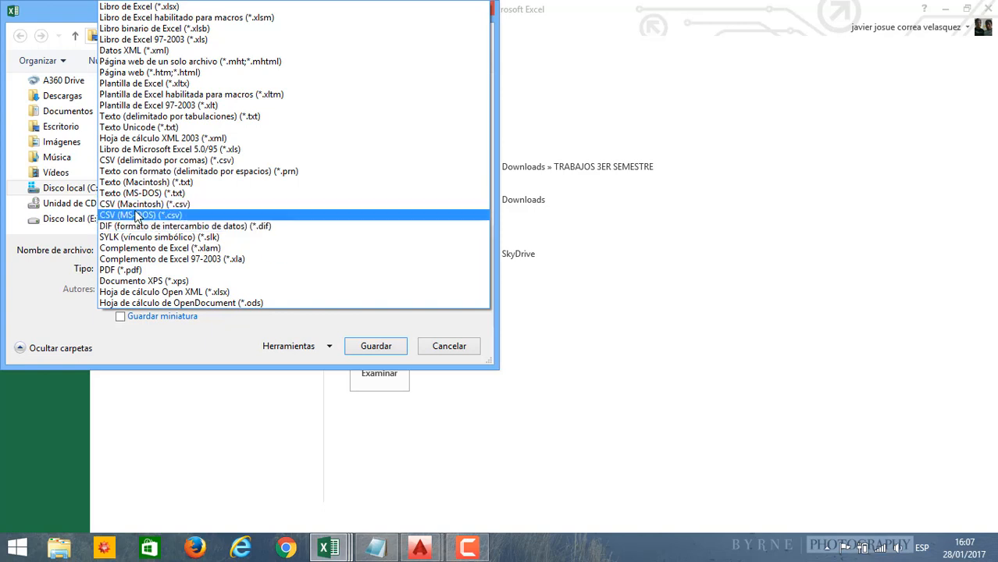
left_click(153, 160)
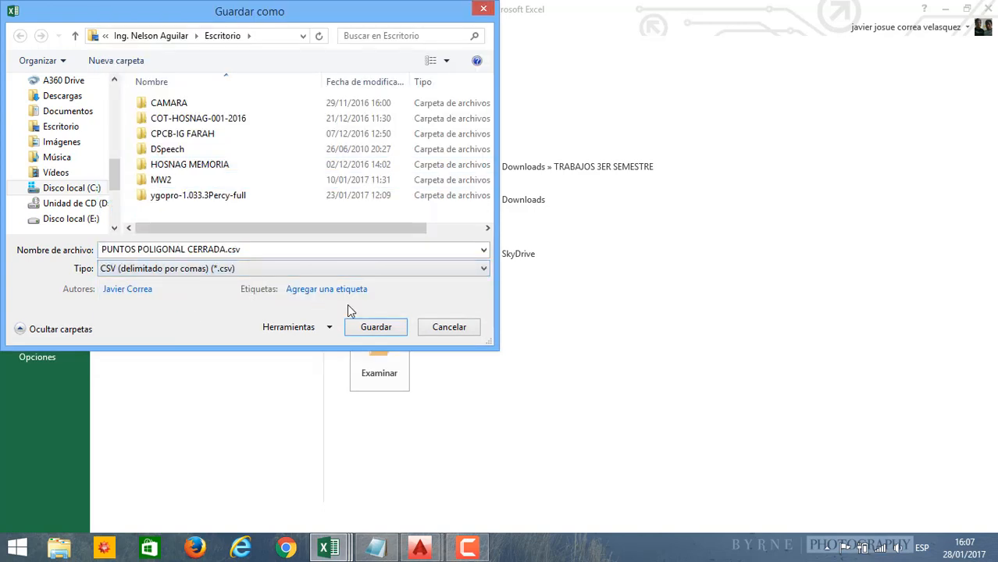
left_click(375, 327)
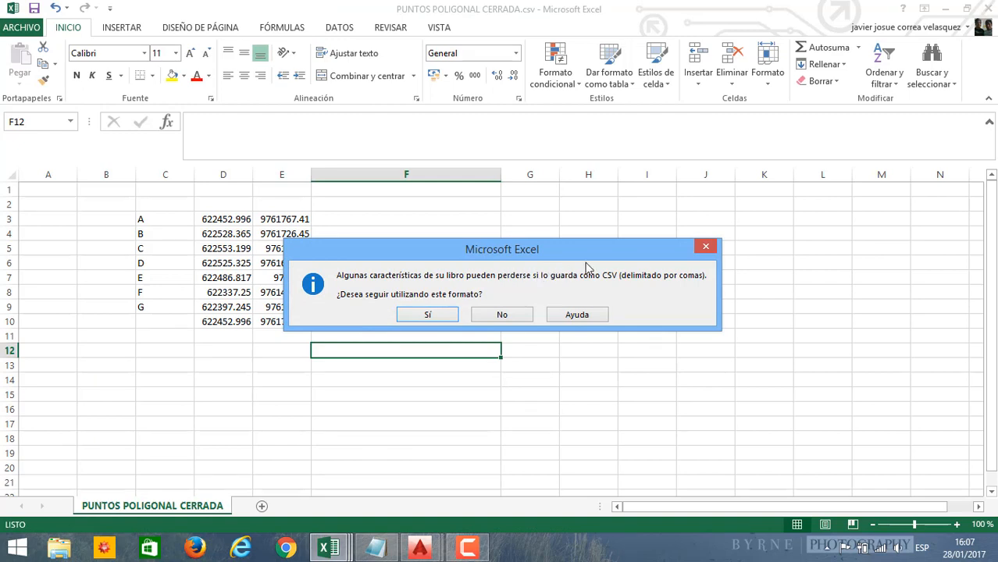
left_click(421, 314)
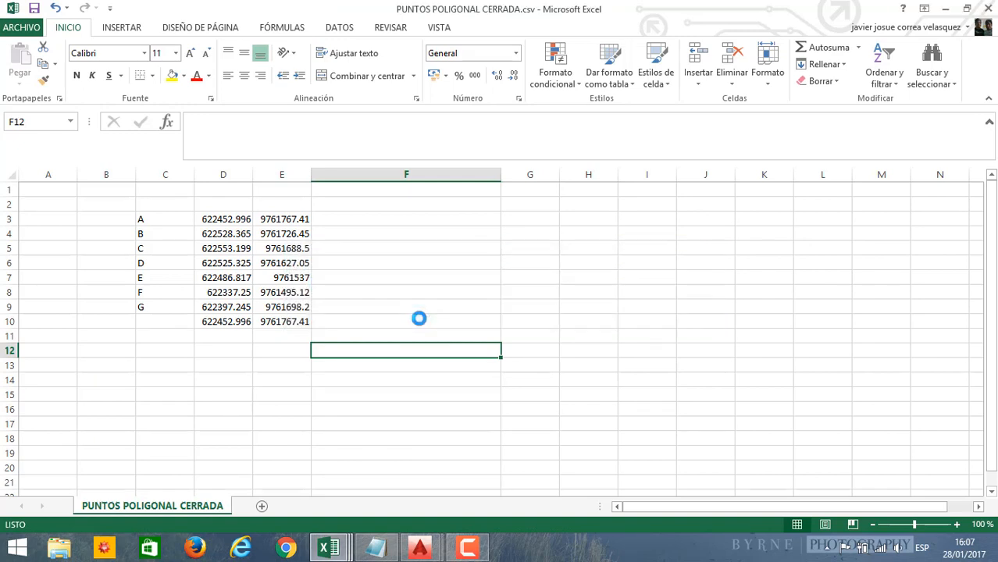
Step: Return to AutoCAD and accept the n X Y point import with the points joined by a polyline
left_click(345, 292)
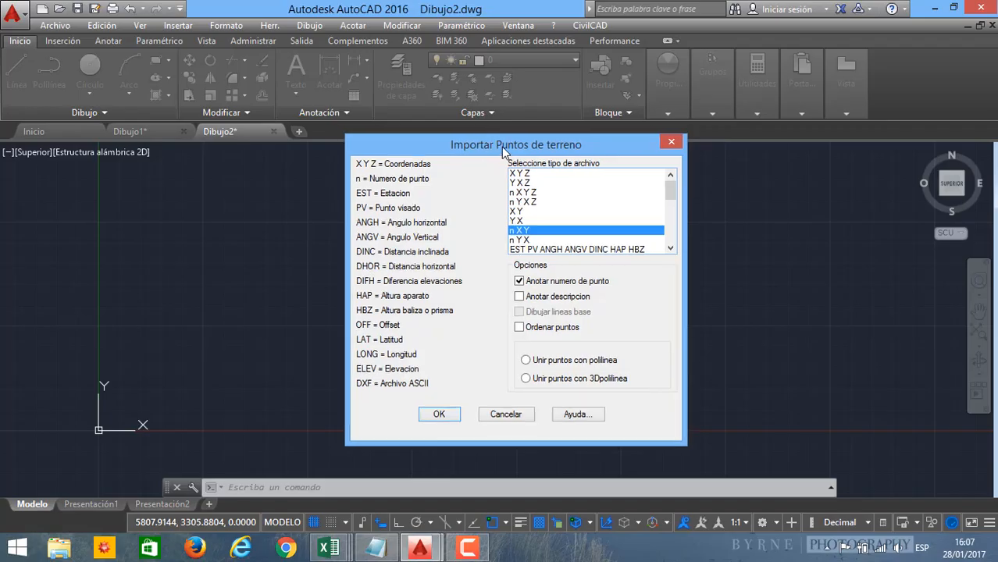
left_click_drag(501, 147, 464, 145)
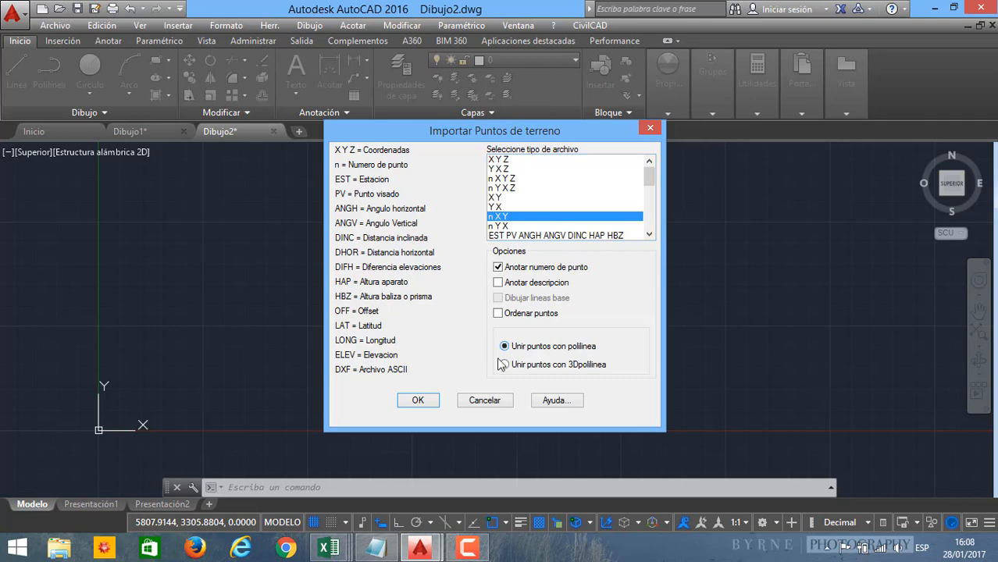
left_click(434, 400)
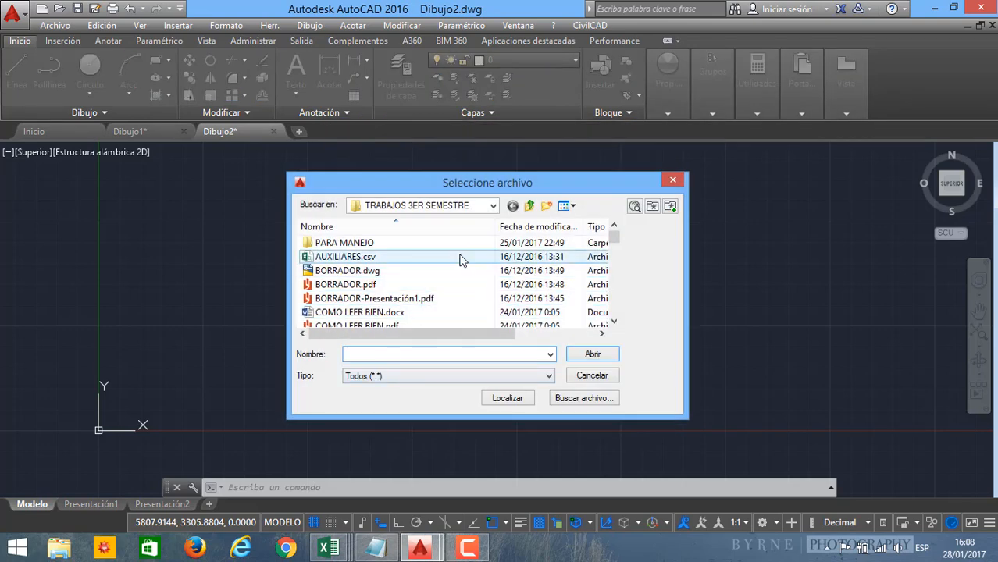
Step: Look through the TRABAJOS 3ER SEMESTRE folder for the saved point file
left_click(439, 259)
scroll(434, 278, "down", 12)
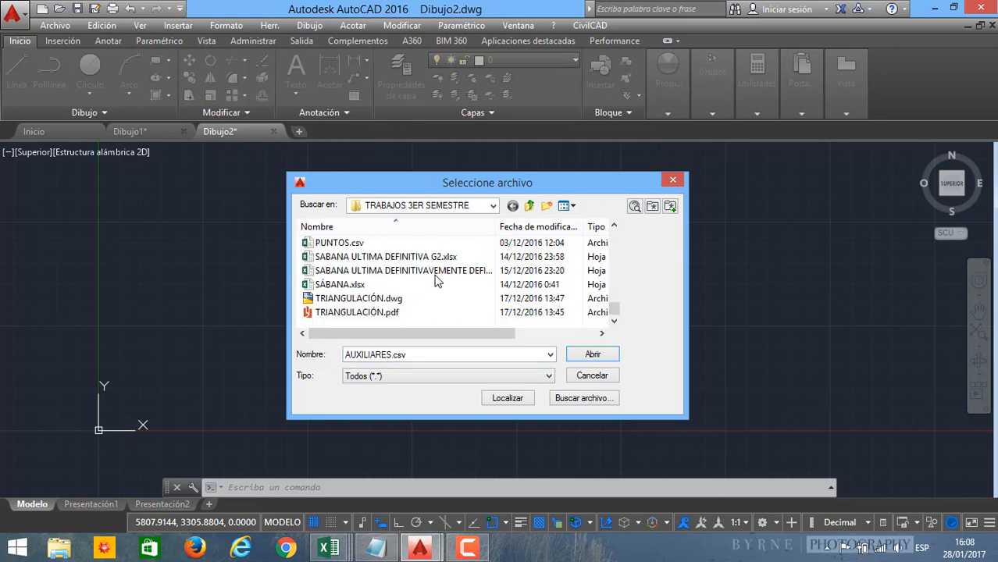
scroll(390, 290, "up", 5)
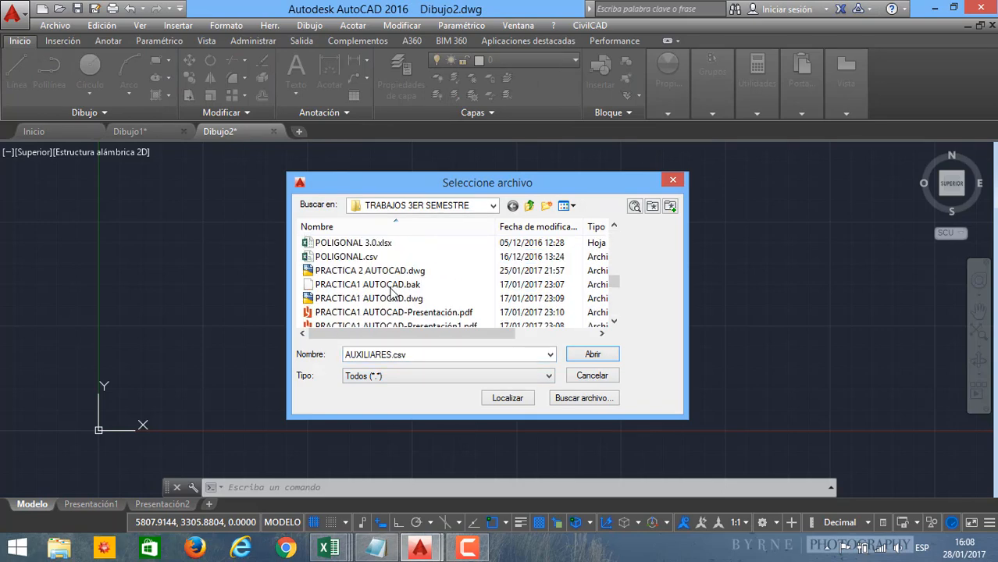
scroll(390, 293, "down", 3)
scroll(391, 292, "down", 1)
scroll(390, 293, "up", 2)
scroll(390, 293, "down", 2)
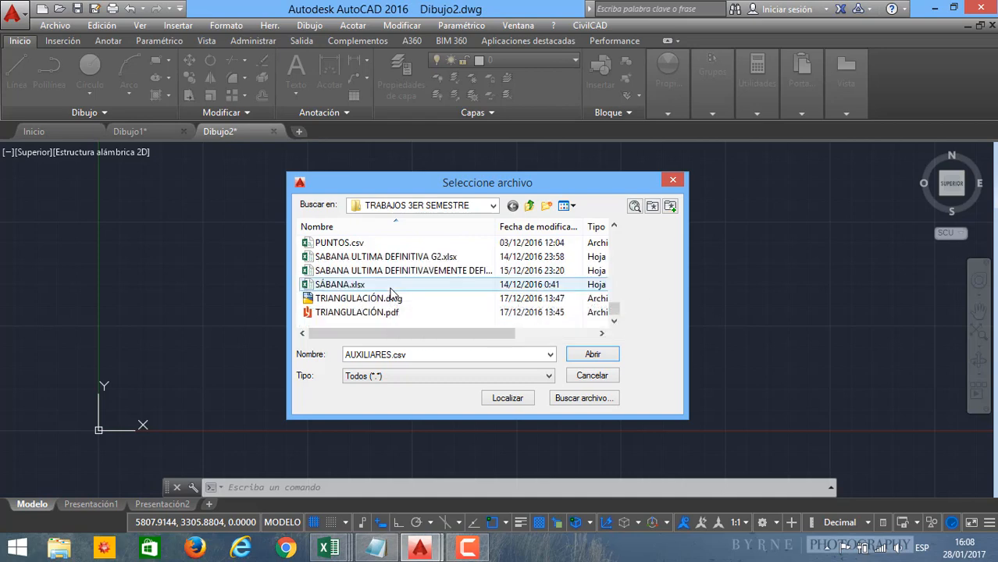
scroll(391, 293, "up", 1)
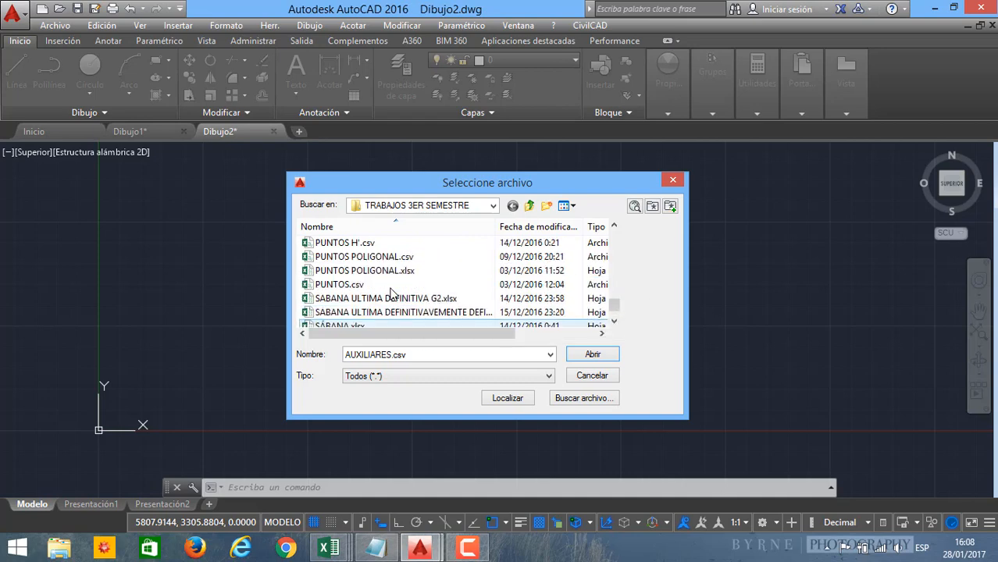
Step: Import the points from PUNTOS POLIGONAL CERRADA.csv in the Escritorio folder
left_click(495, 207)
left_click(494, 207)
left_click(347, 228)
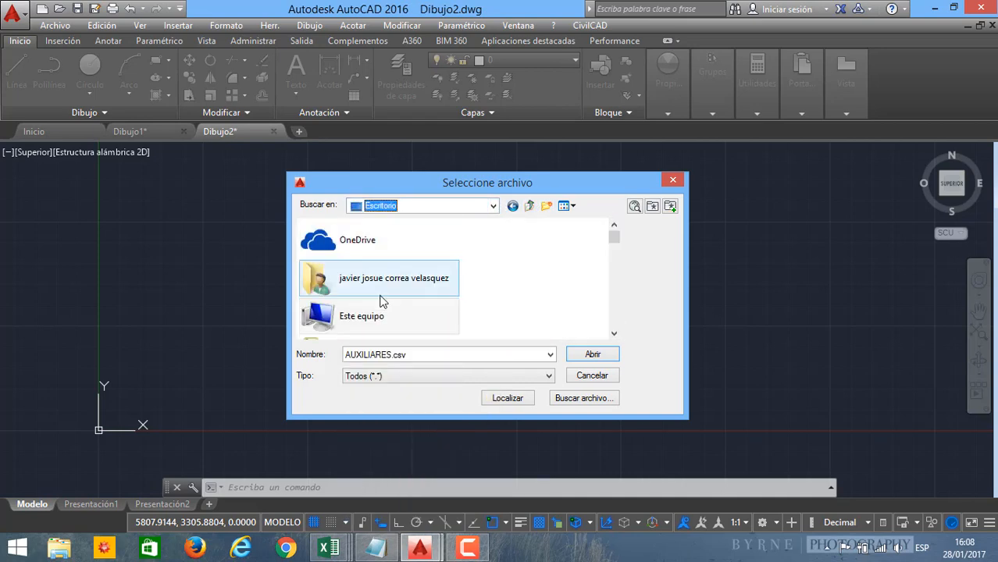
scroll(380, 300, "down", 10)
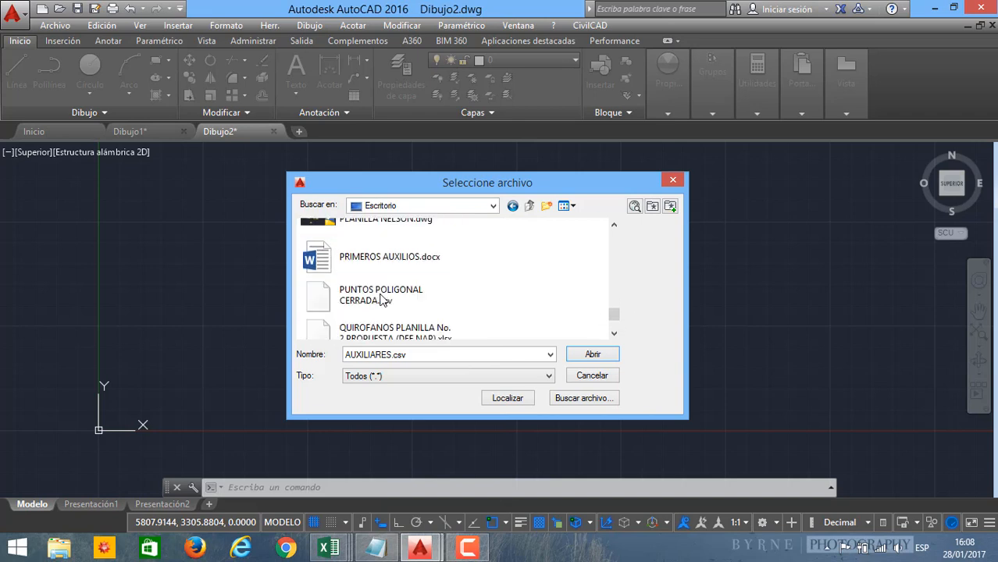
scroll(439, 288, "down", 2)
scroll(434, 301, "up", 5)
scroll(431, 290, "down", 3)
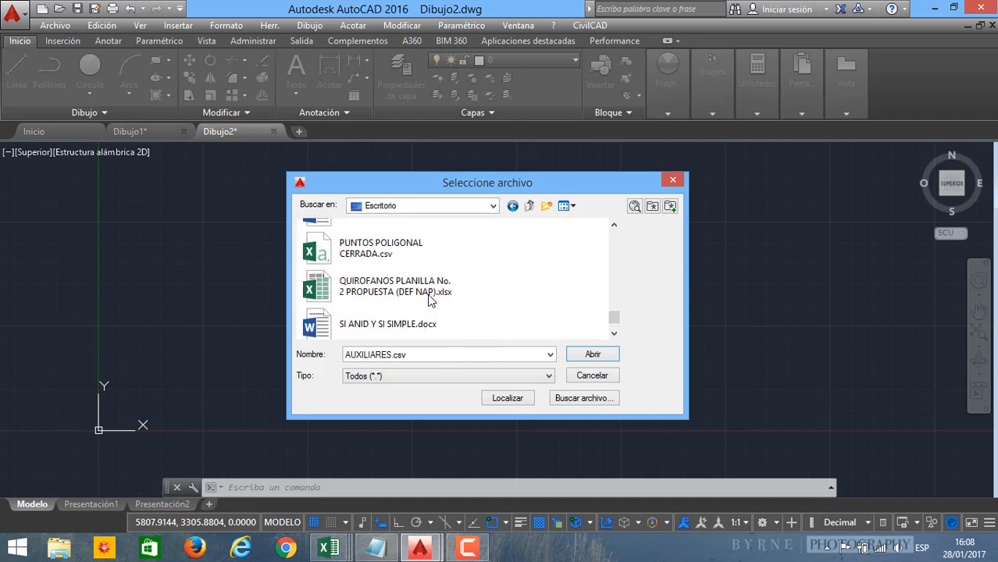
left_click(391, 248)
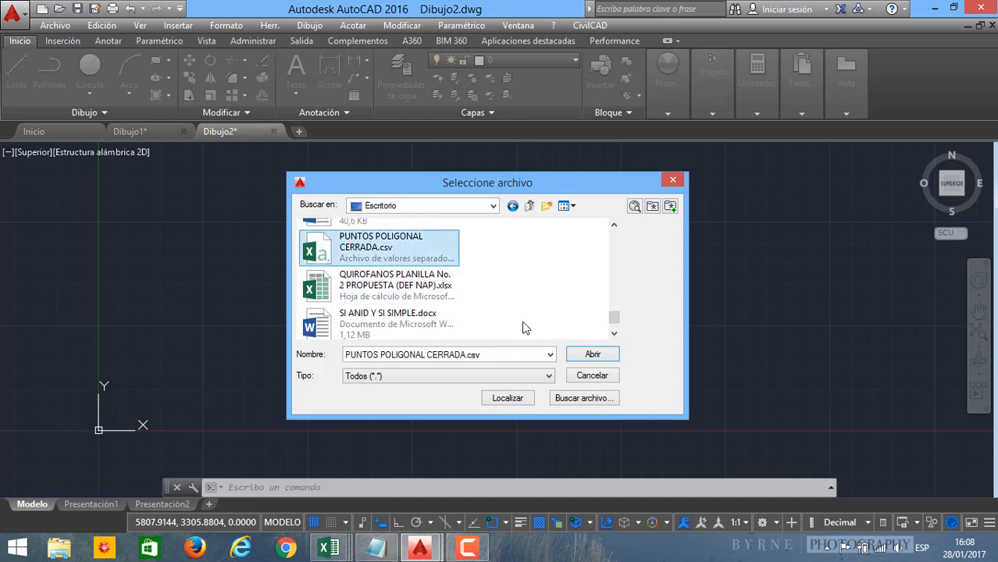
left_click(590, 355)
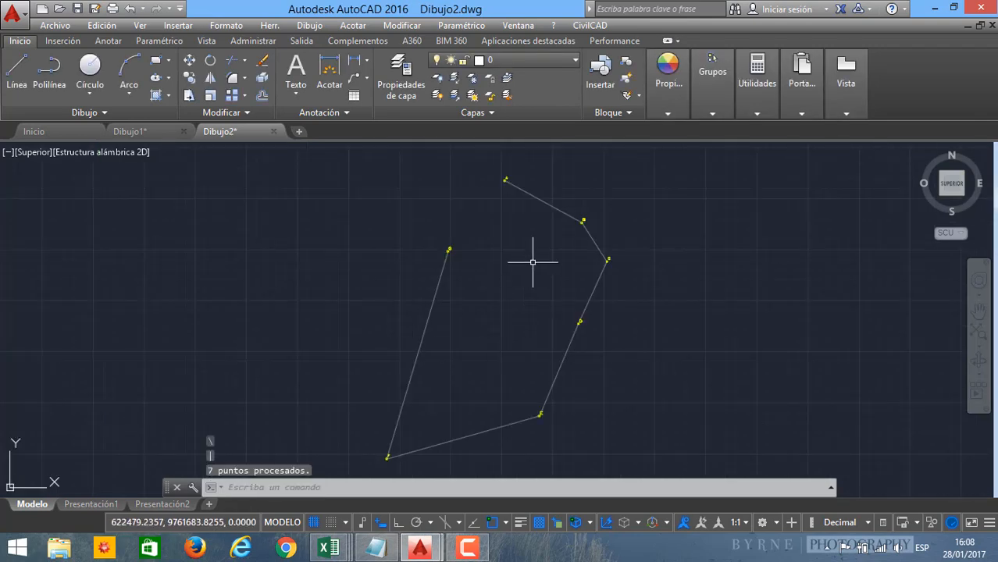
Step: Examine the imported points, their letter labels and the polyline joining them
scroll(546, 227, "up", 6)
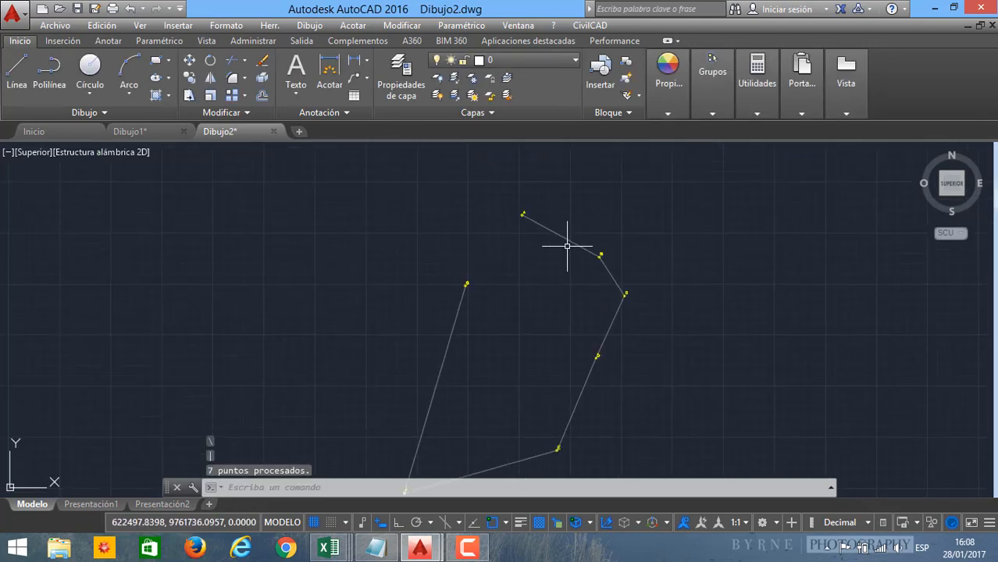
scroll(481, 203, "up", 6)
scroll(522, 209, "down", 10)
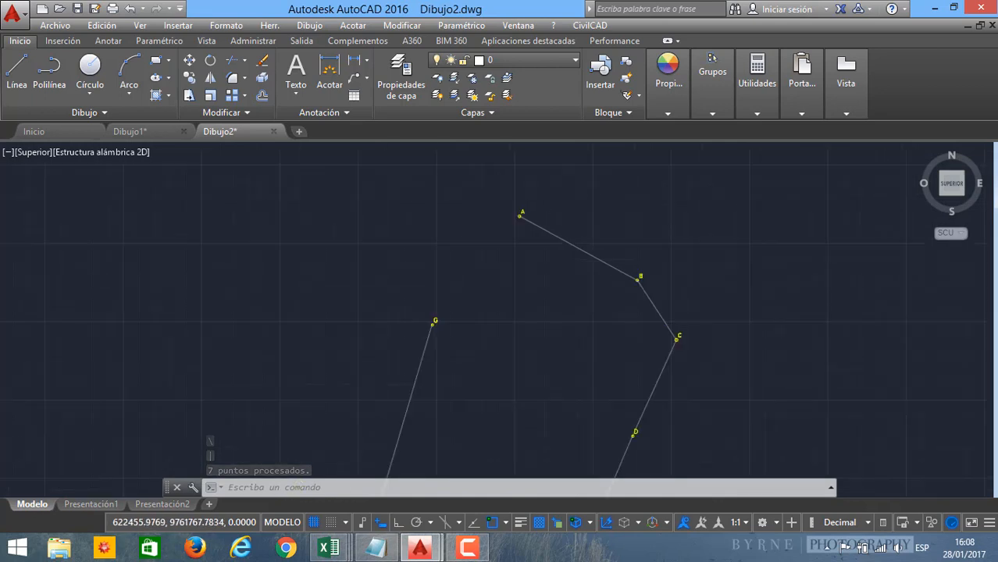
middle_click_drag(660, 309, 604, 264)
scroll(604, 263, "up", 5)
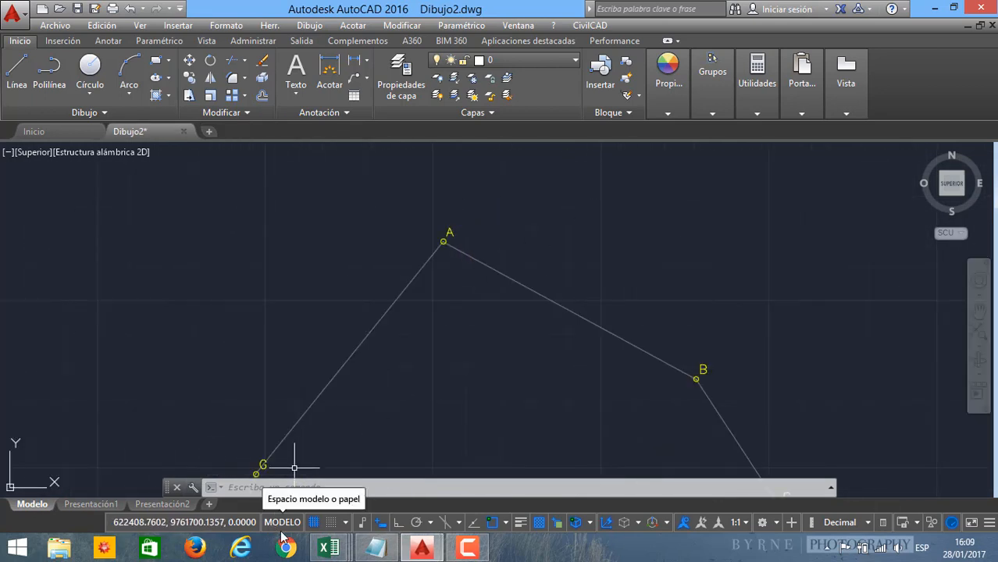
Step: Switch to the Curva Circular Horizontal workbook in Excel and review its radius and AC inputs, curve elements and layout data
mouse_move(328, 547)
left_click(333, 492)
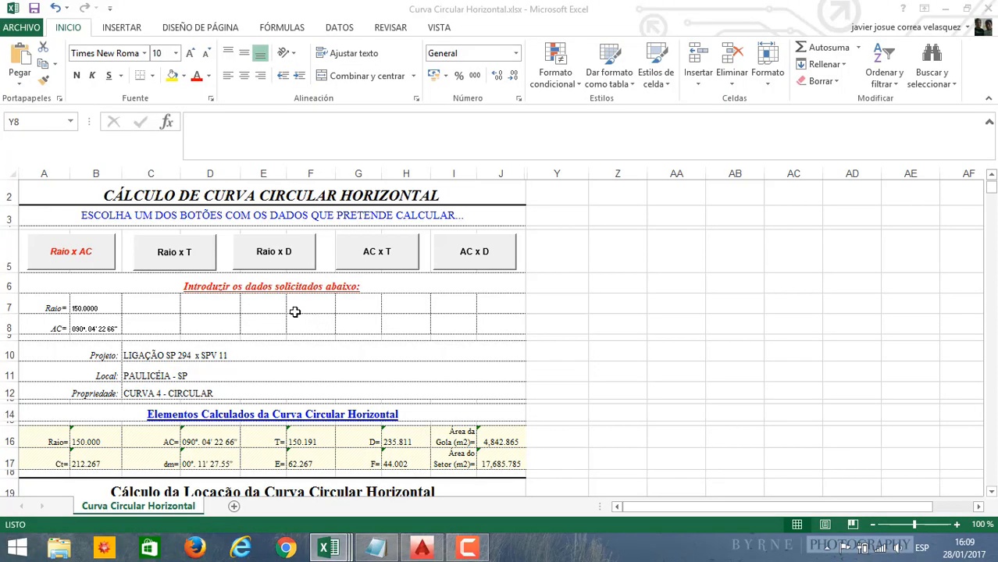
left_click(204, 331)
left_click(148, 332)
left_click(100, 322)
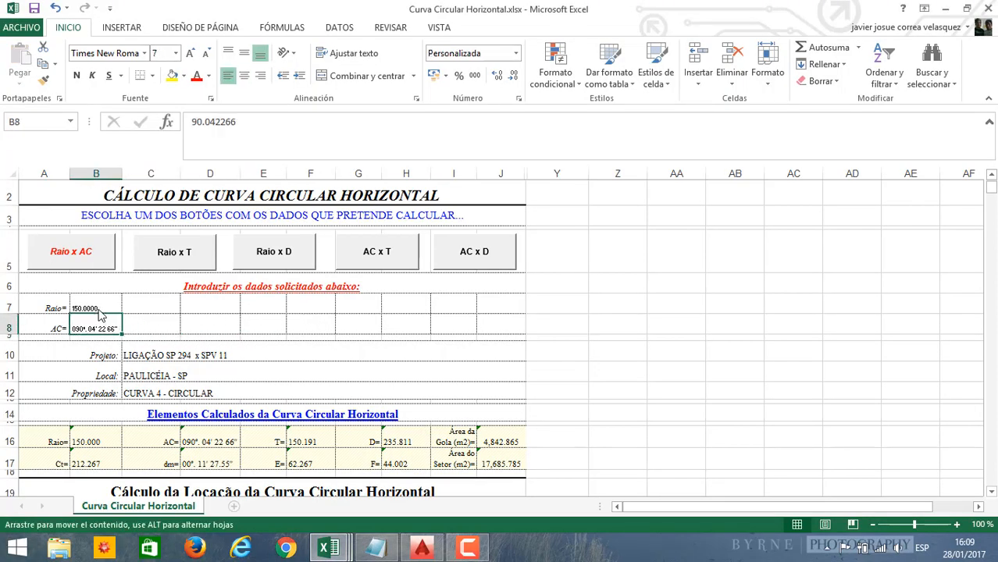
left_click(98, 311)
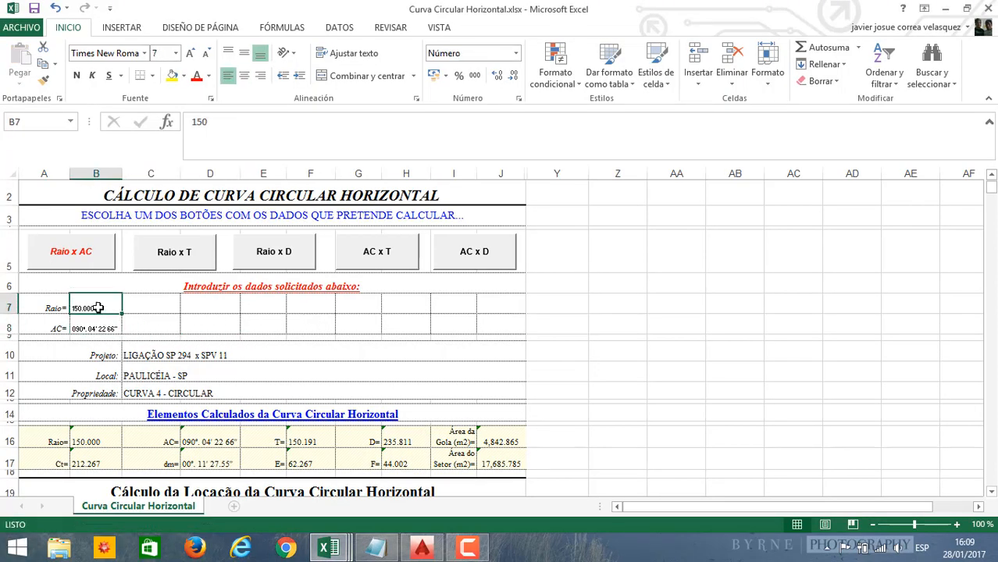
left_click(211, 383)
scroll(225, 363, "down", 5)
scroll(226, 366, "up", 3)
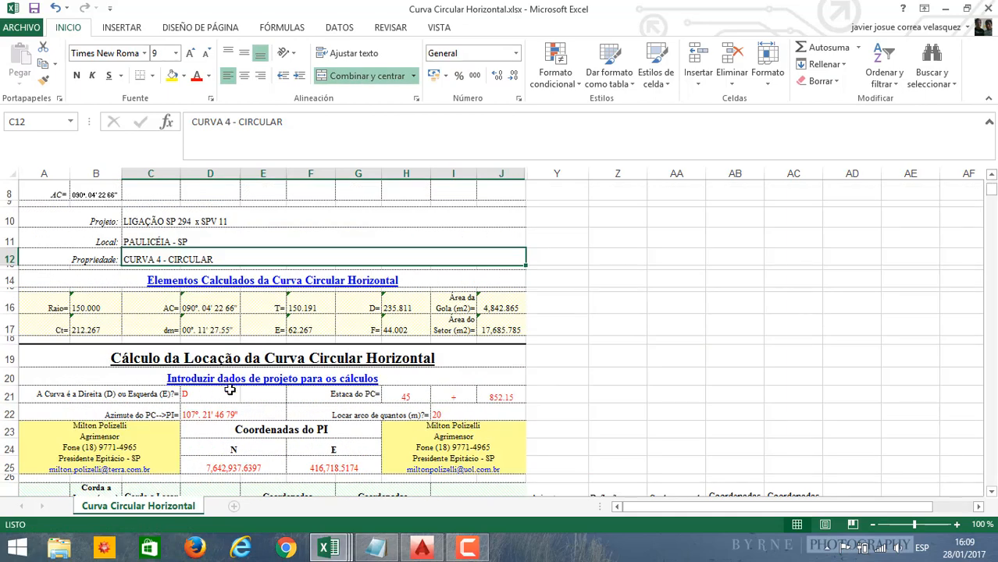
scroll(307, 417, "down", 5)
scroll(308, 417, "up", 5)
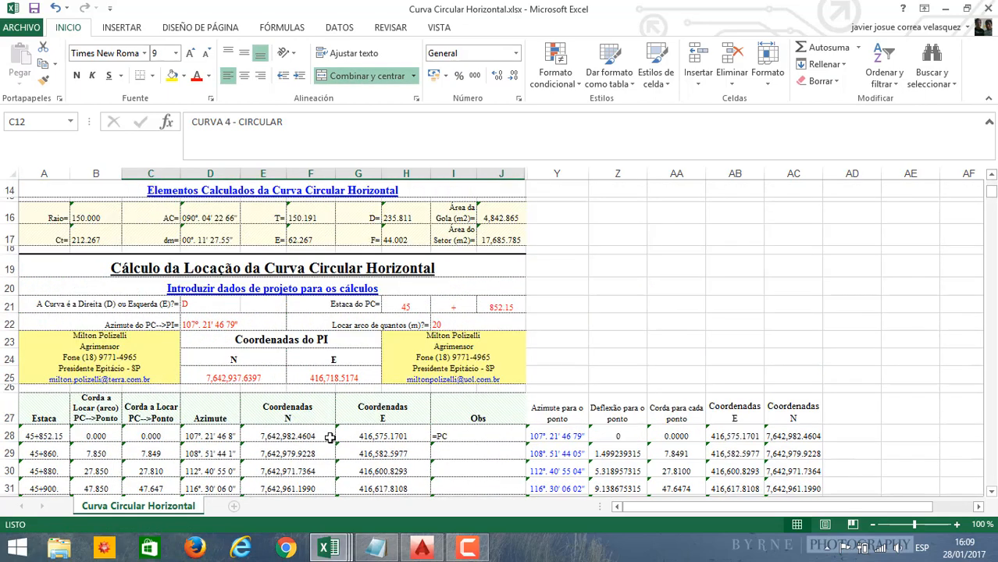
Step: Return to the AutoCAD drawing and examine vertex A, where the polygon's sides from G and B meet
left_click(421, 548)
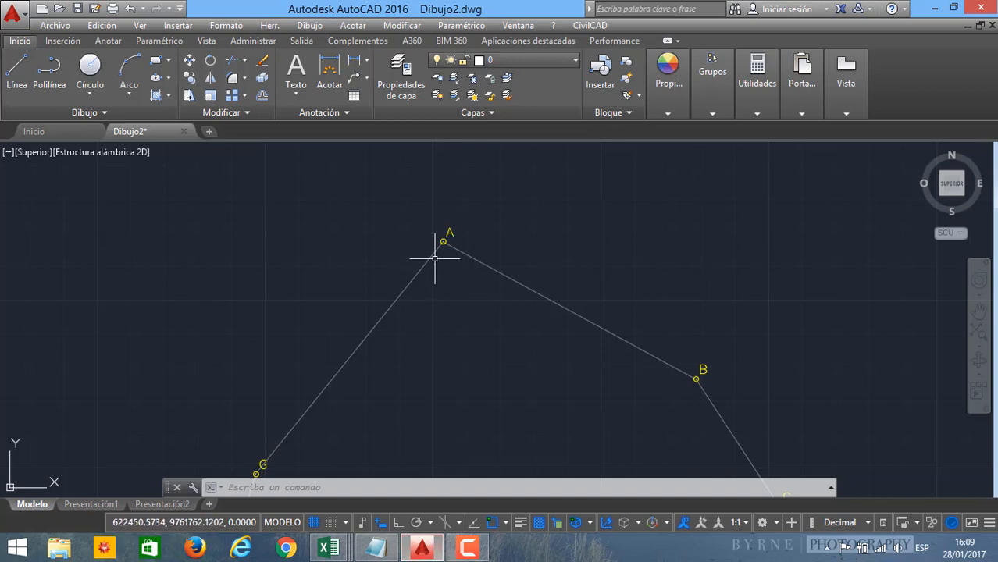
scroll(441, 262, "up", 4)
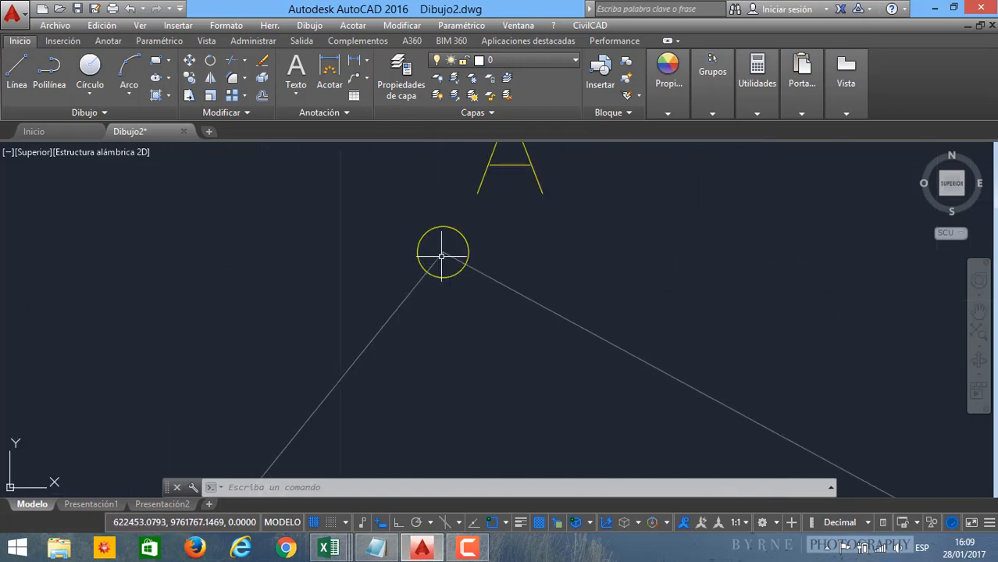
scroll(443, 252, "down", 2)
scroll(448, 261, "up", 2)
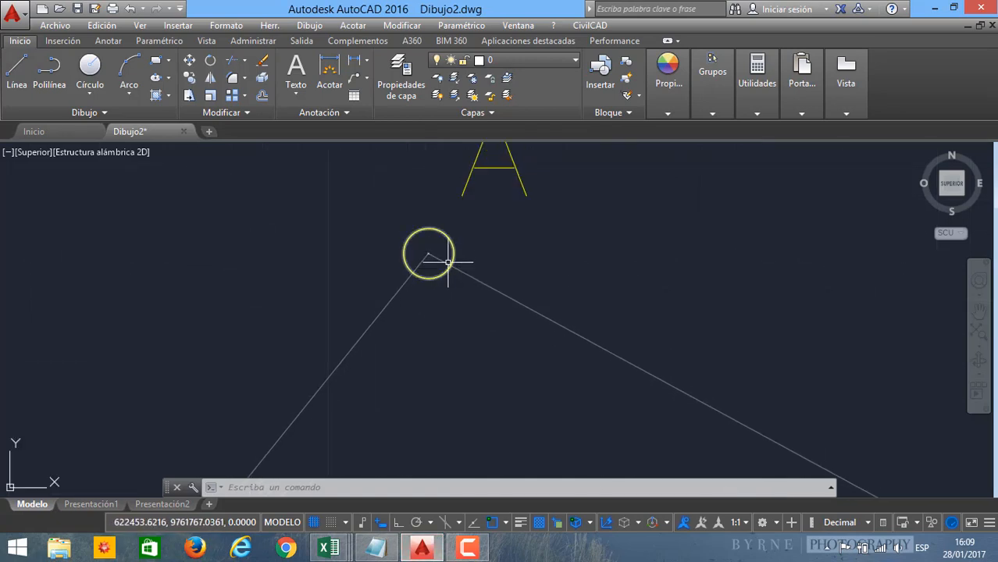
scroll(451, 263, "down", 1)
scroll(452, 266, "up", 2)
scroll(453, 297, "down", 3)
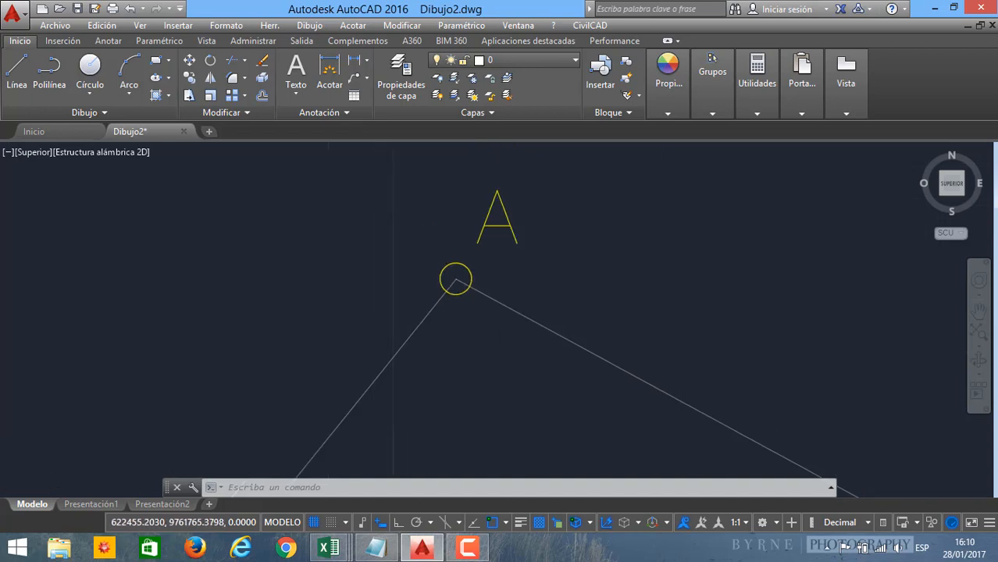
scroll(539, 335, "down", 2)
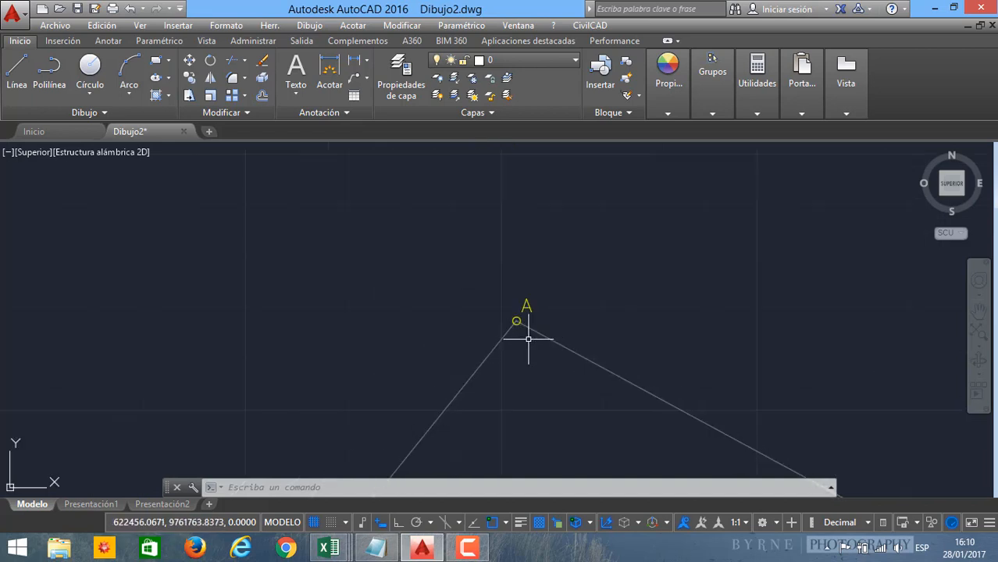
Step: Inspect the corner at vertex A up close to locate the deflection angle between its two polygon sides
scroll(515, 321, "up", 1)
scroll(513, 317, "up", 4)
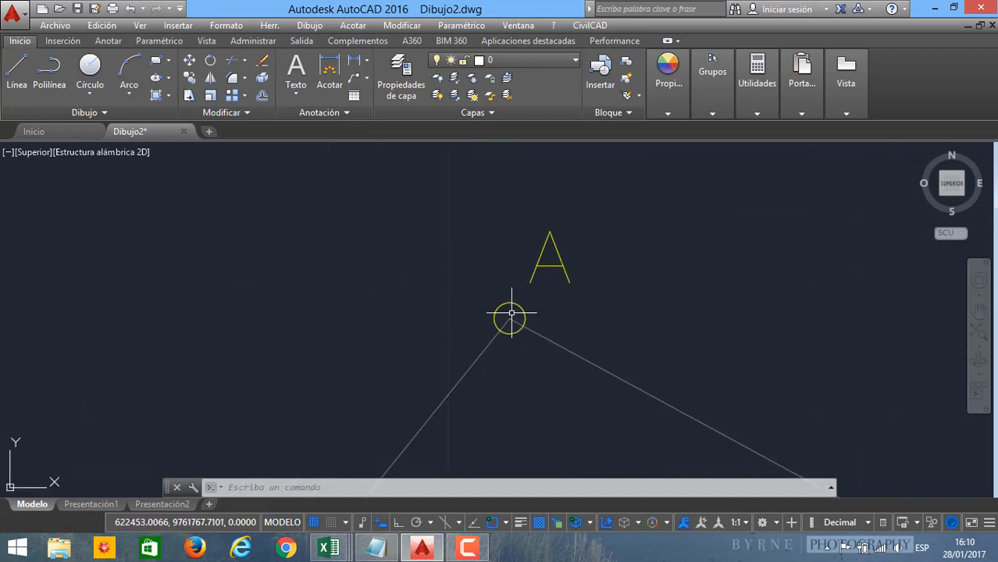
middle_click_drag(571, 364, 498, 307)
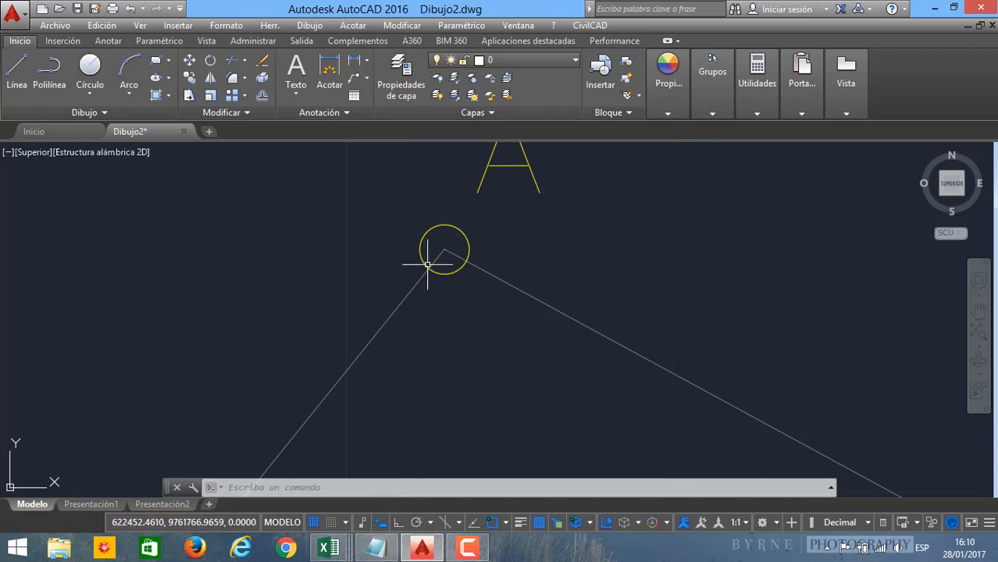
scroll(443, 248, "down", 5)
scroll(443, 251, "up", 8)
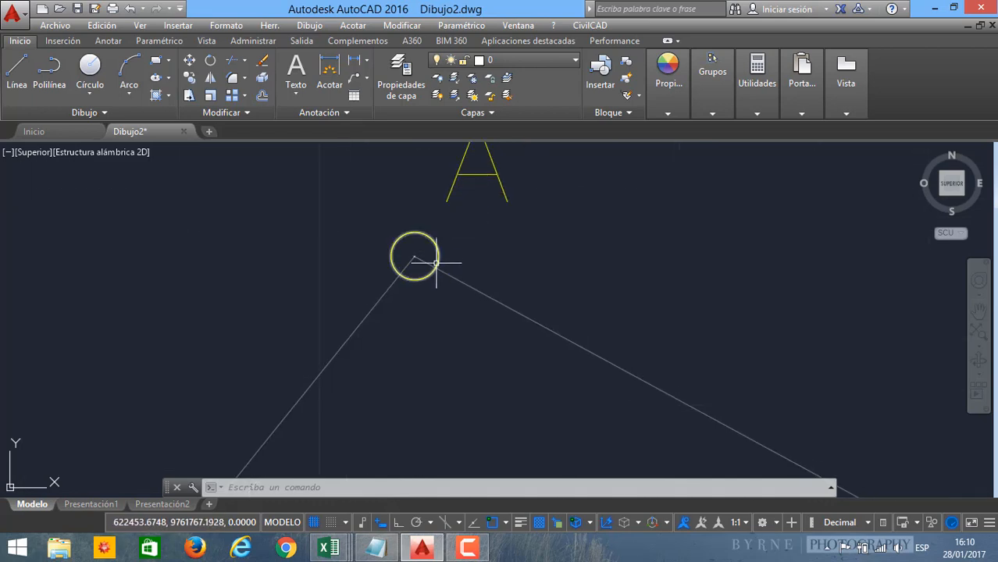
scroll(434, 267, "down", 7)
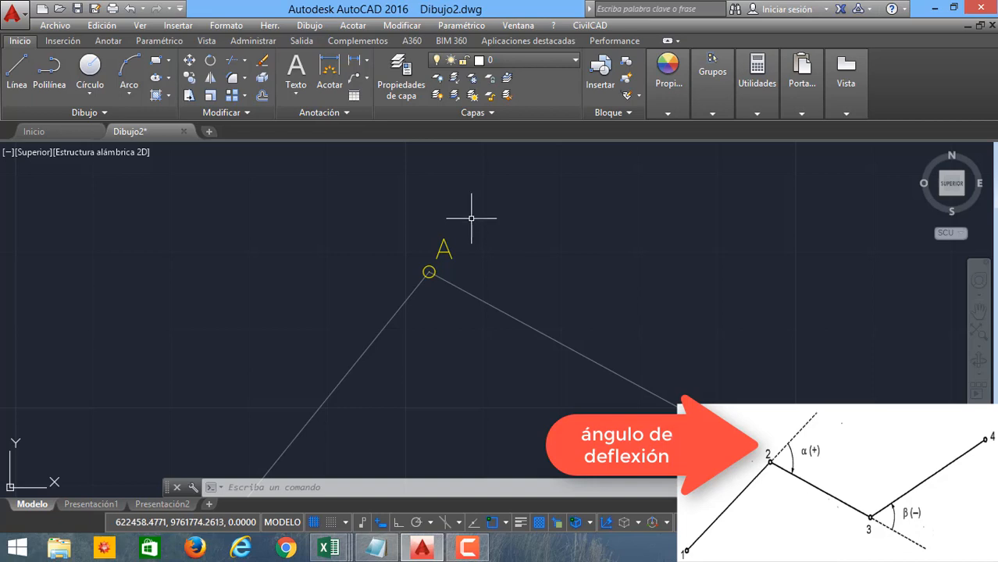
scroll(459, 255, "up", 1)
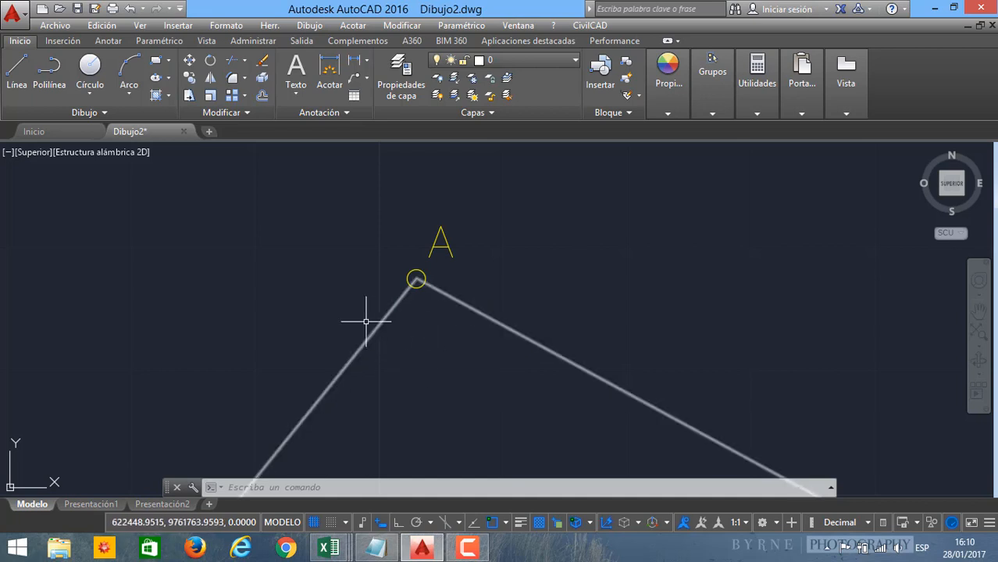
Step: Switch to the Curva Circular Horizontal workbook in Excel and check the AC angle input beneath the radius
mouse_move(332, 546)
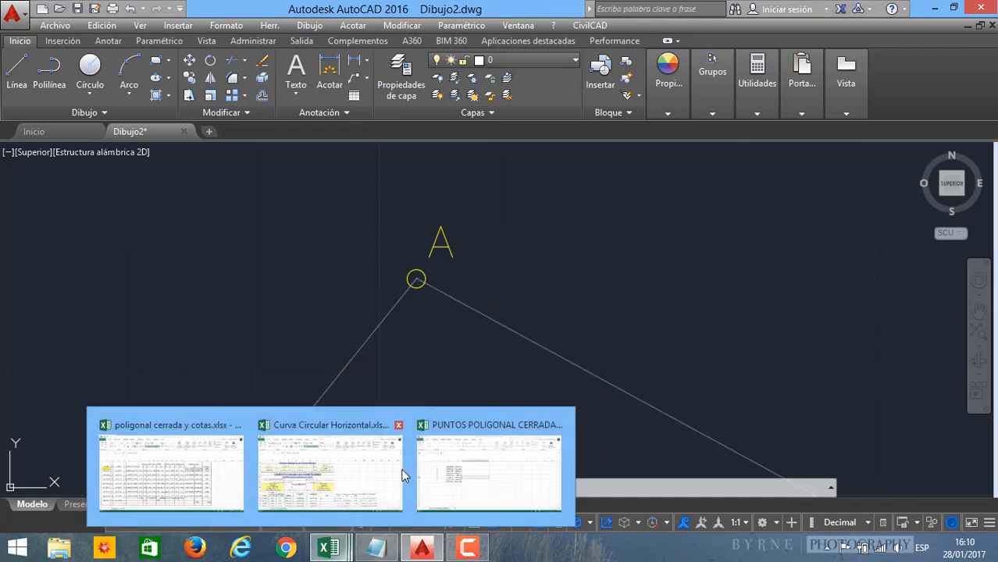
left_click(364, 471)
scroll(289, 309, "up", 4)
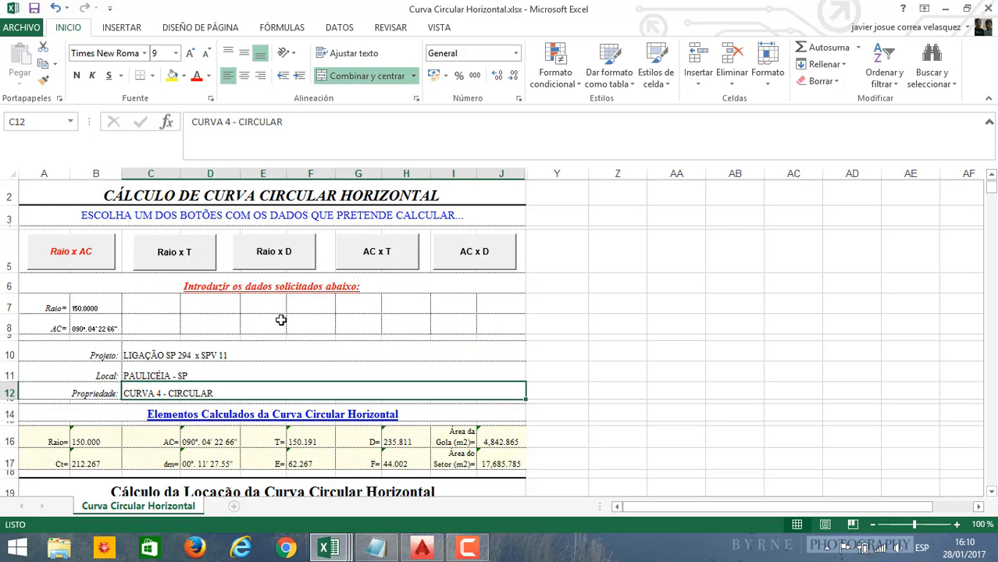
left_click(370, 328)
left_click(199, 329)
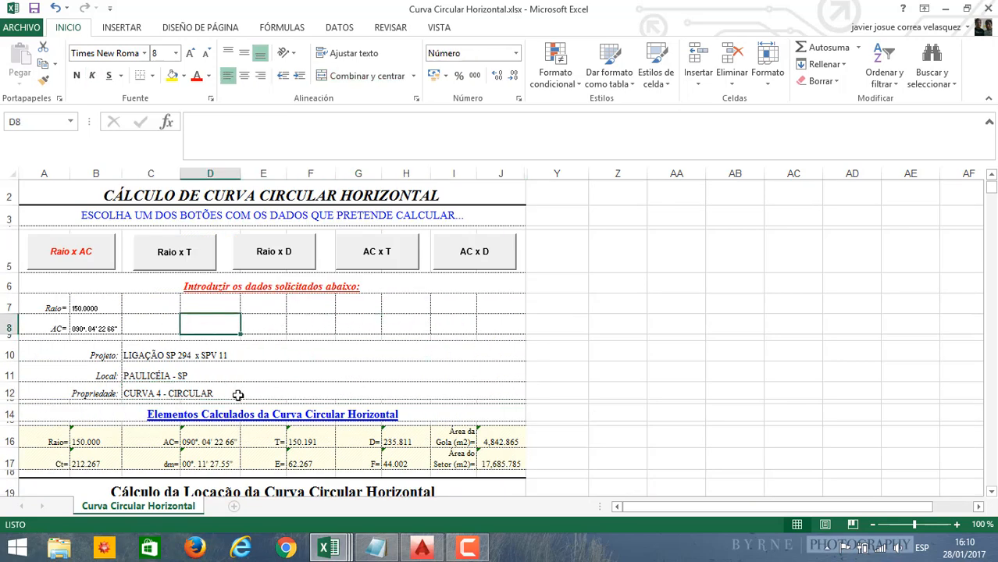
Step: Switch back to the AutoCAD drawing and examine side AB and the side arriving at vertex A from G
left_click(421, 547)
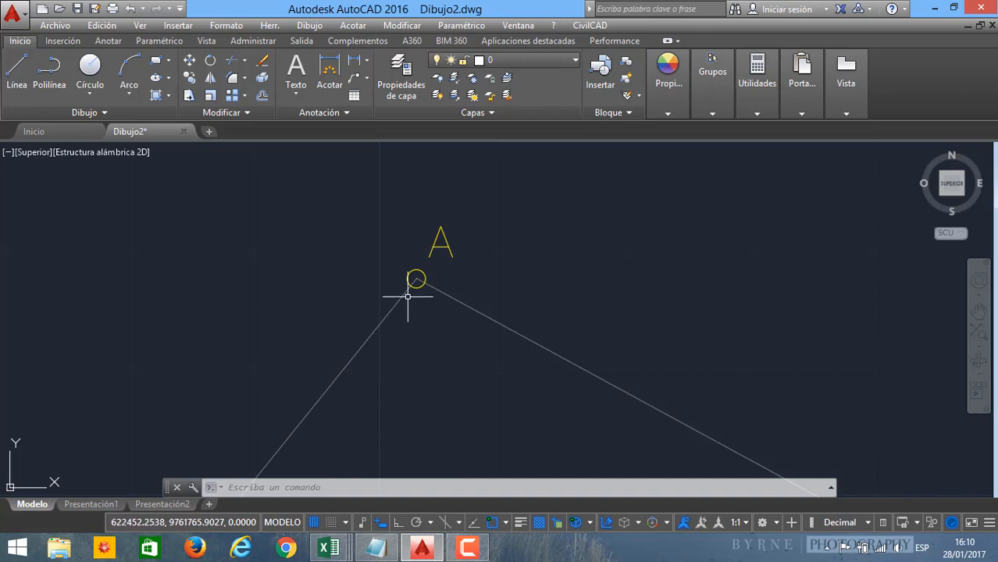
scroll(416, 279, "up", 5)
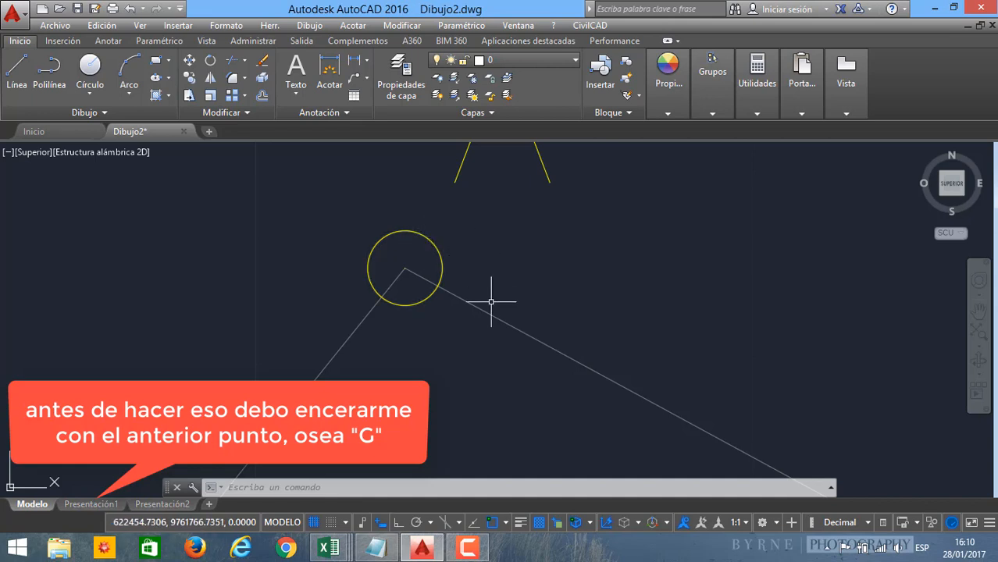
scroll(507, 324, "down", 5)
middle_click_drag(536, 341, 336, 164)
scroll(742, 405, "down", 2)
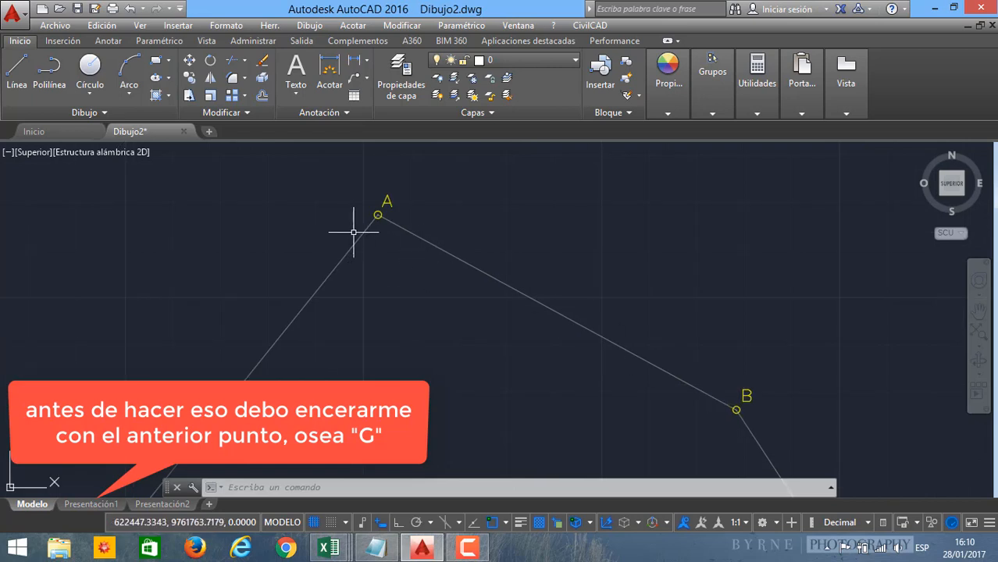
scroll(378, 217, "up", 6)
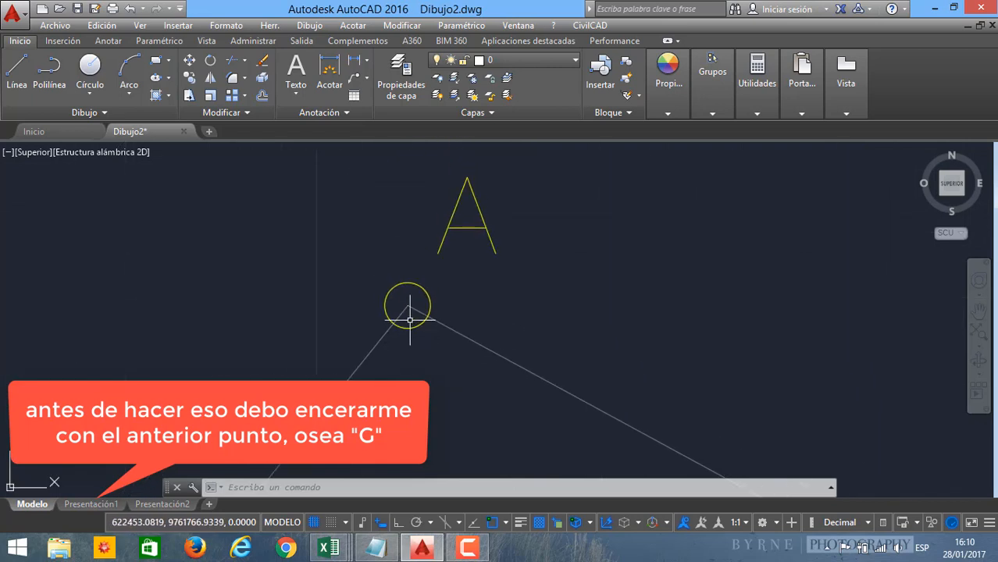
scroll(409, 320, "down", 1)
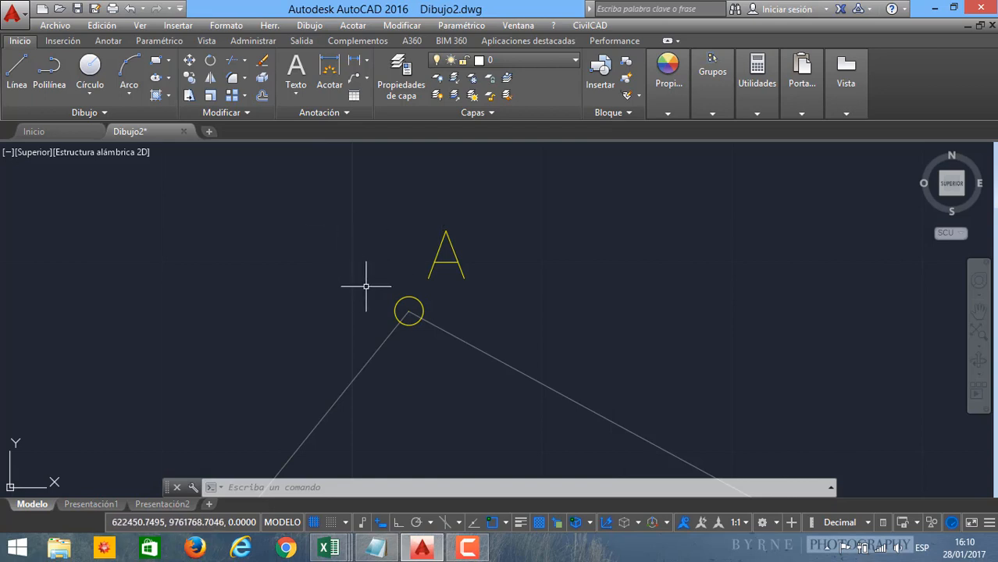
middle_click_drag(405, 310, 424, 281)
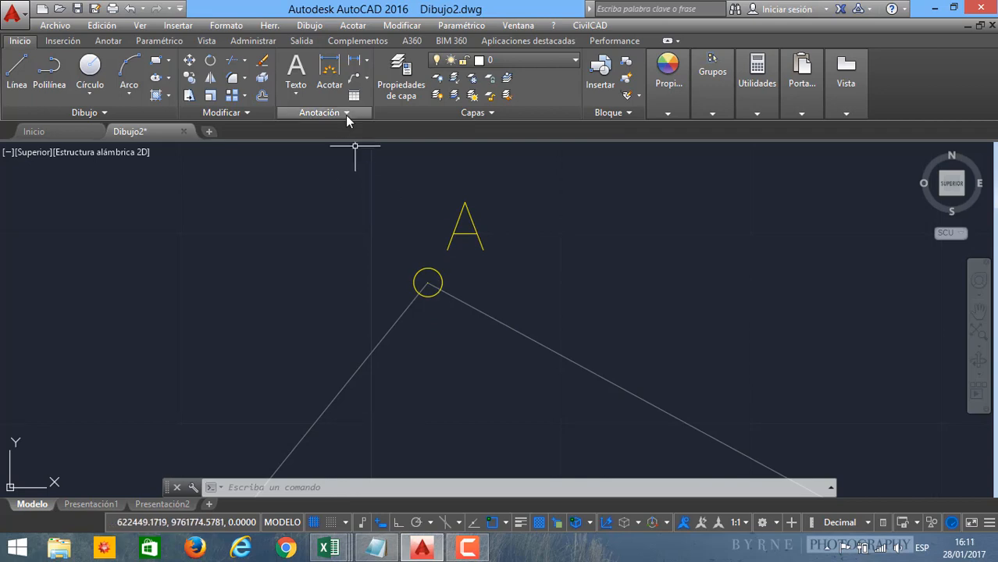
Step: Add an angular dimension for the deflection angle at vertex A, between the extension of side GA and side AB
type("ACOANGULAR")
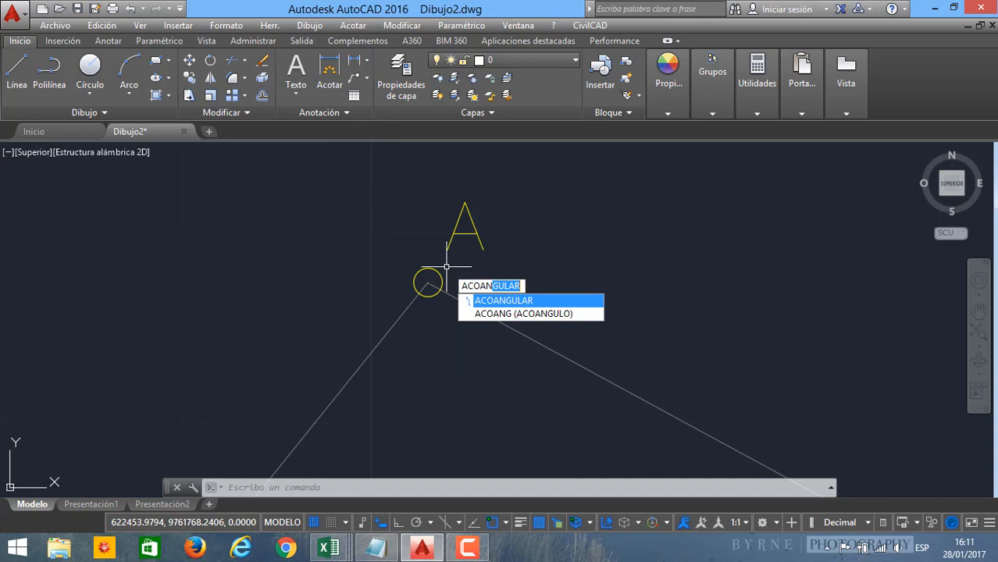
key("Return")
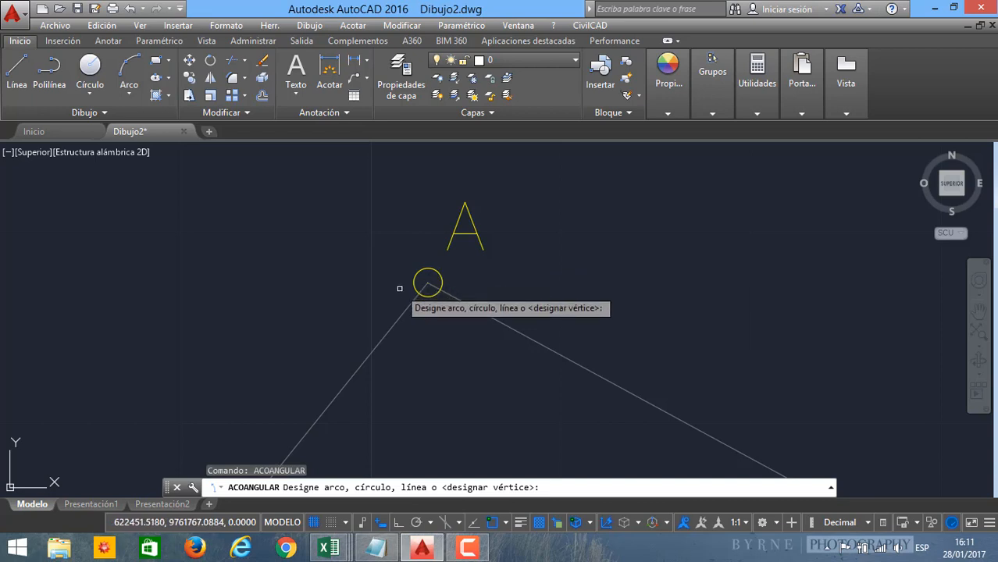
scroll(399, 303, "up", 2)
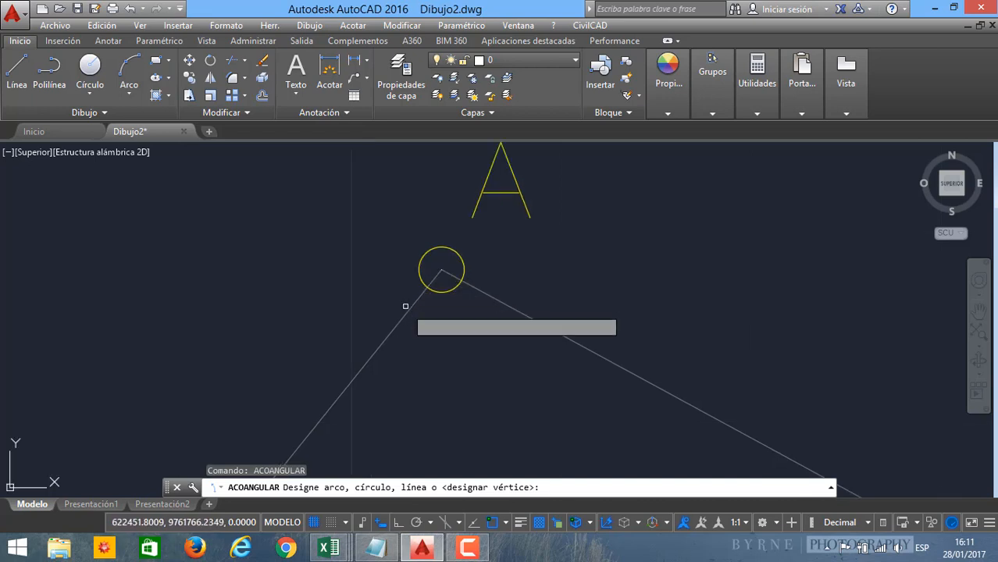
left_click(418, 305)
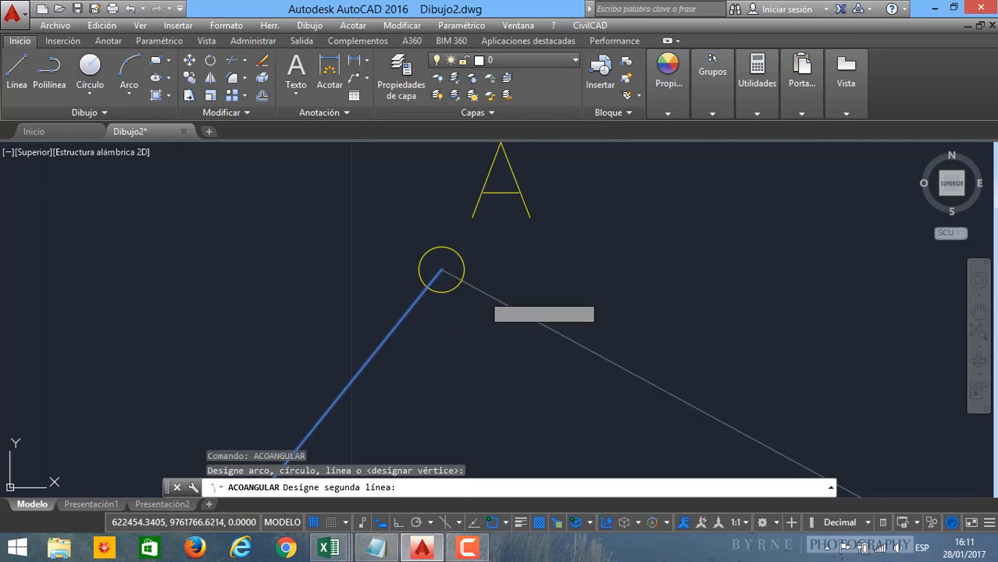
left_click(477, 288)
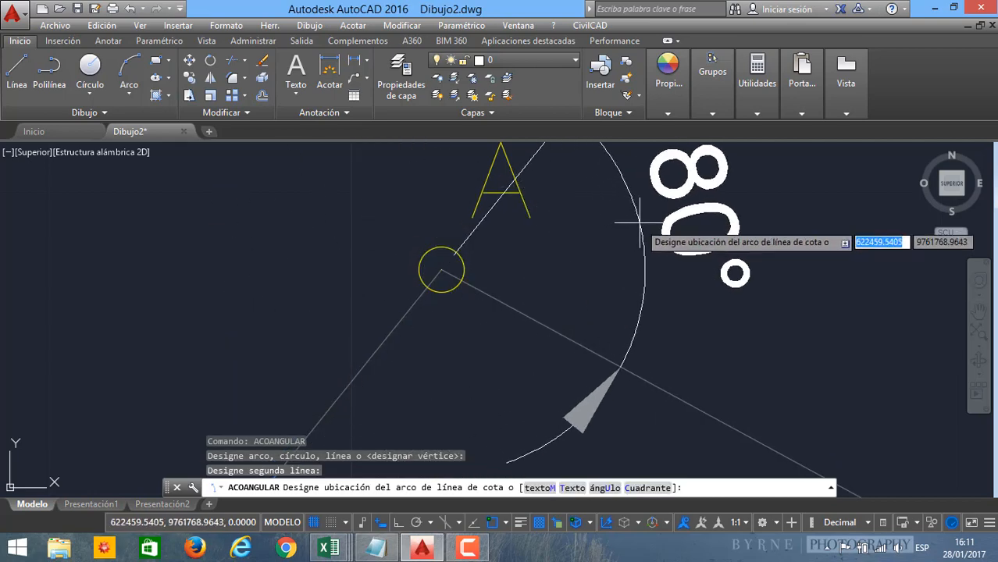
mouse_move(641, 227)
middle_mouse_down()
mouse_move(593, 263)
mouse_move(587, 251)
middle_mouse_up()
scroll(572, 267, "down", 2)
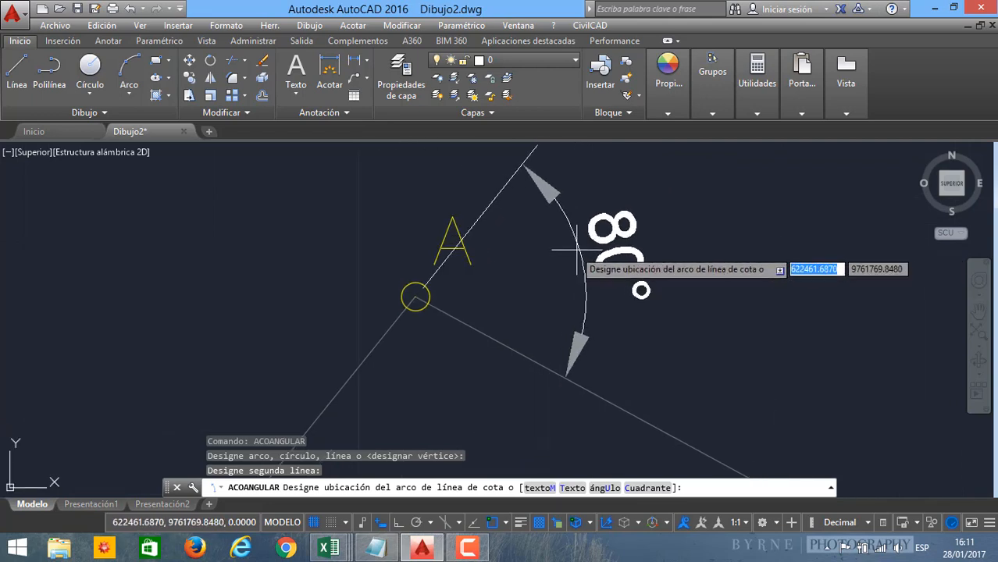
left_click(582, 301)
Step: Examine the angular dimension at vertex A and how precisely its text shows the angle
scroll(579, 300, "down", 5)
scroll(578, 300, "up", 5)
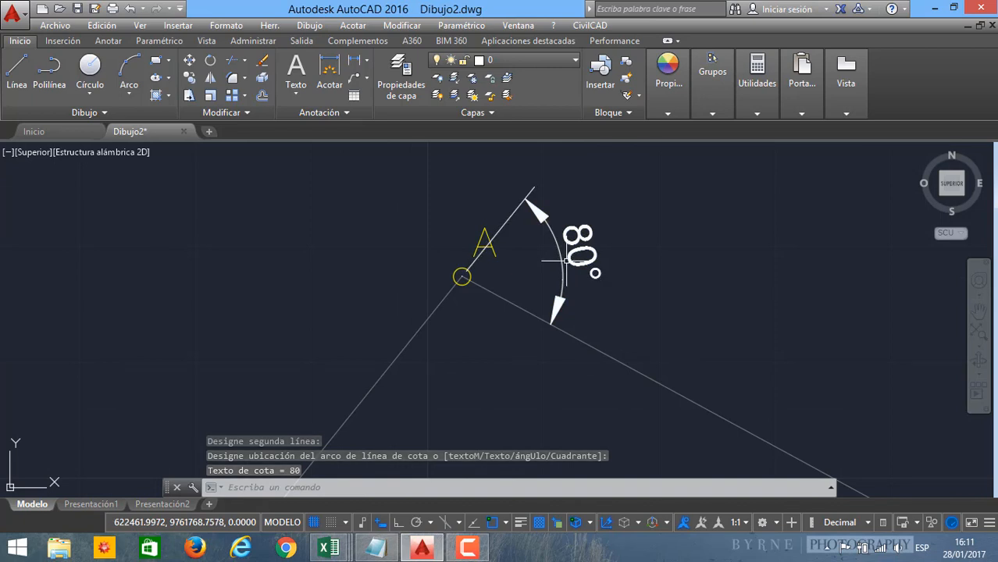
mouse_move(567, 263)
middle_mouse_down()
mouse_move(580, 287)
mouse_move(560, 288)
middle_mouse_up()
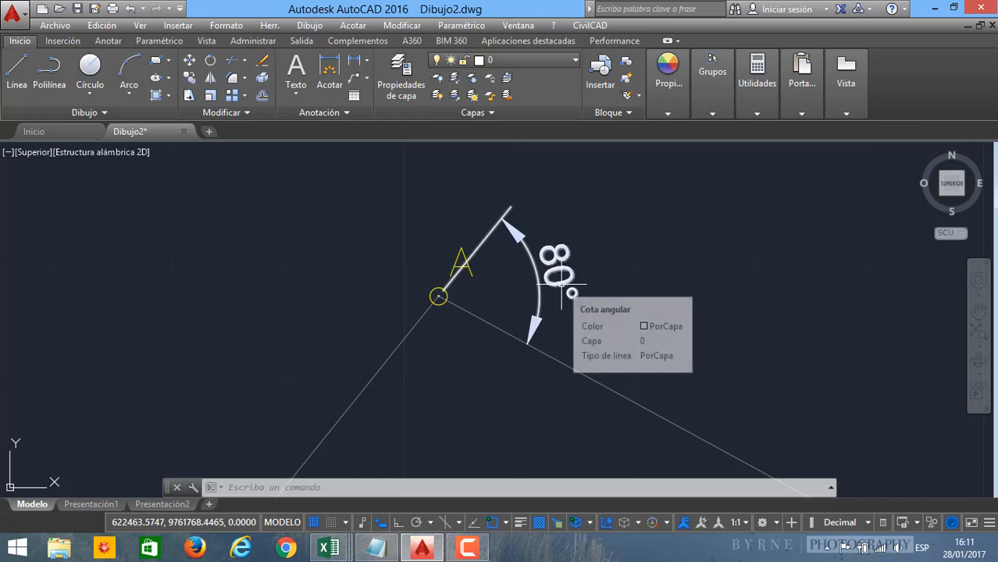
scroll(562, 274, "up", 4)
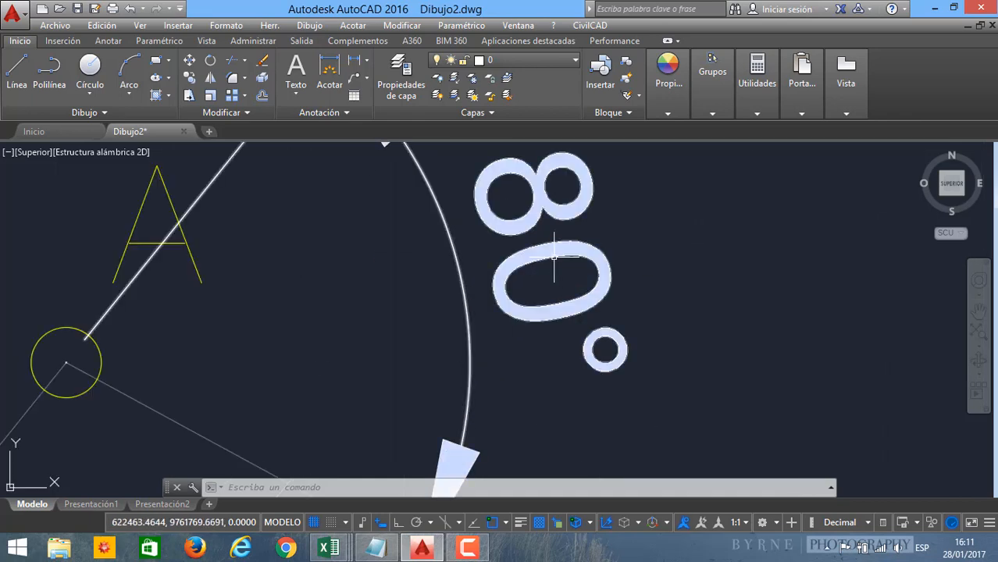
scroll(556, 262, "down", 7)
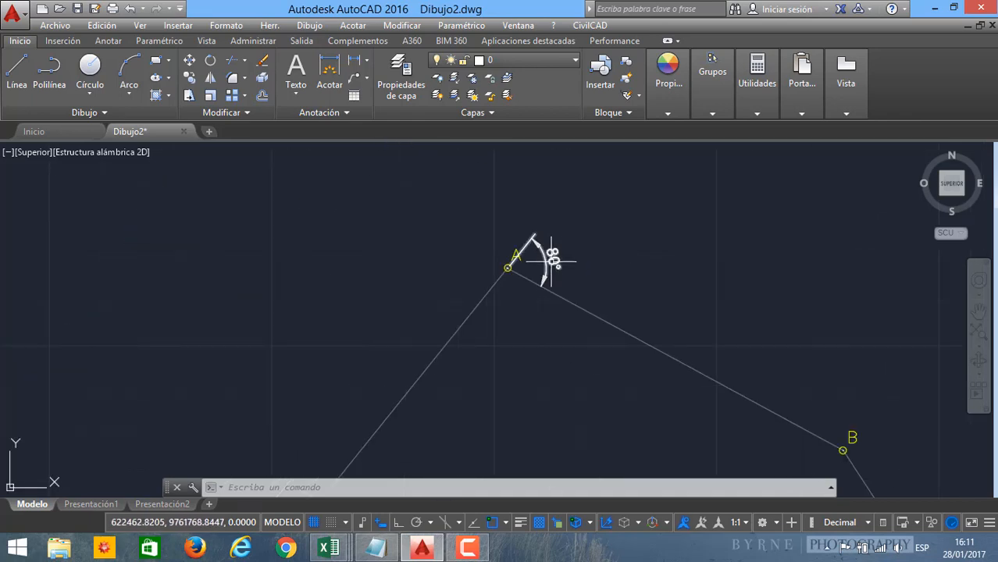
scroll(552, 261, "up", 5)
scroll(552, 263, "down", 5)
scroll(551, 268, "up", 2)
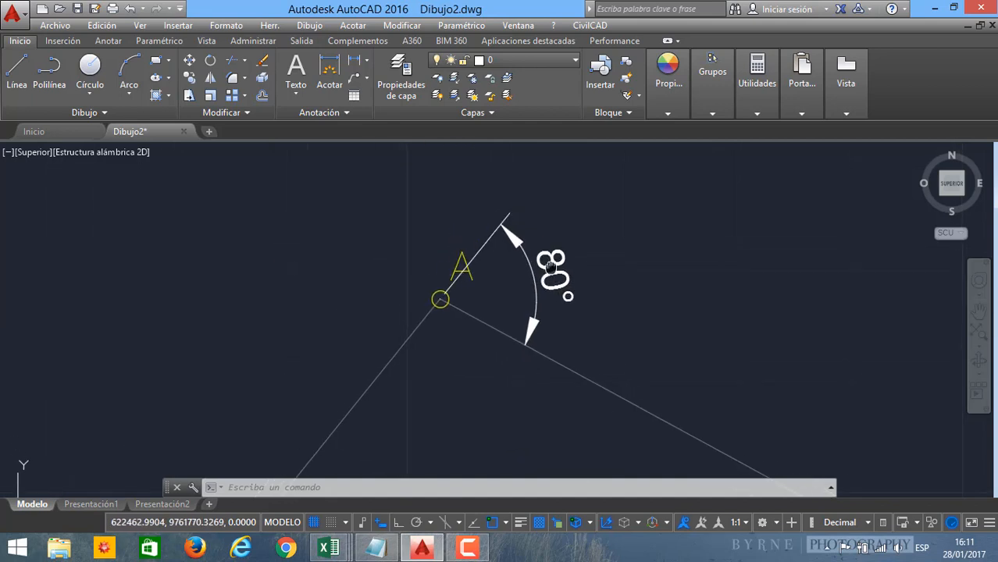
scroll(551, 267, "up", 4)
scroll(460, 320, "down", 2)
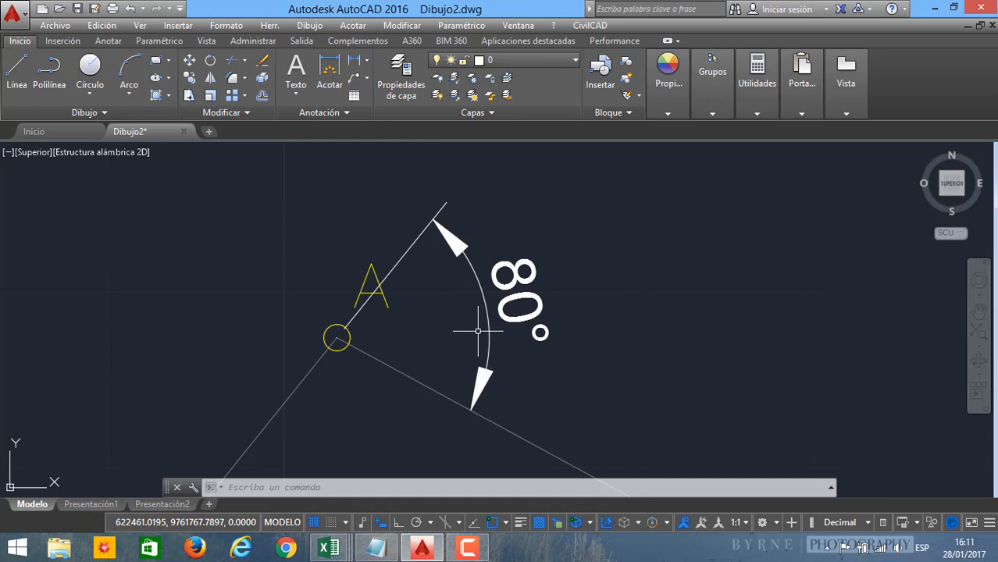
scroll(478, 331, "down", 3)
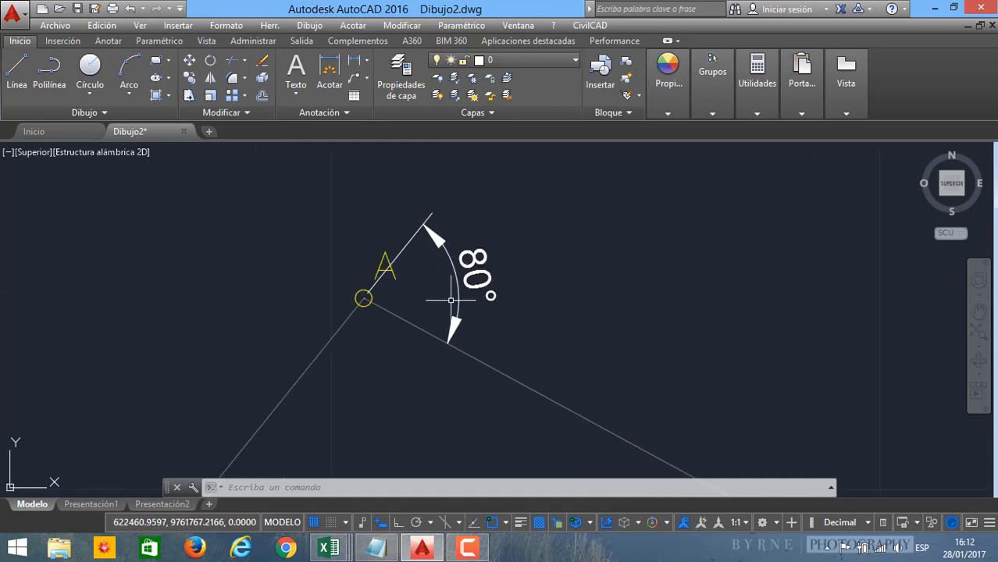
middle_click_drag(457, 307, 485, 307)
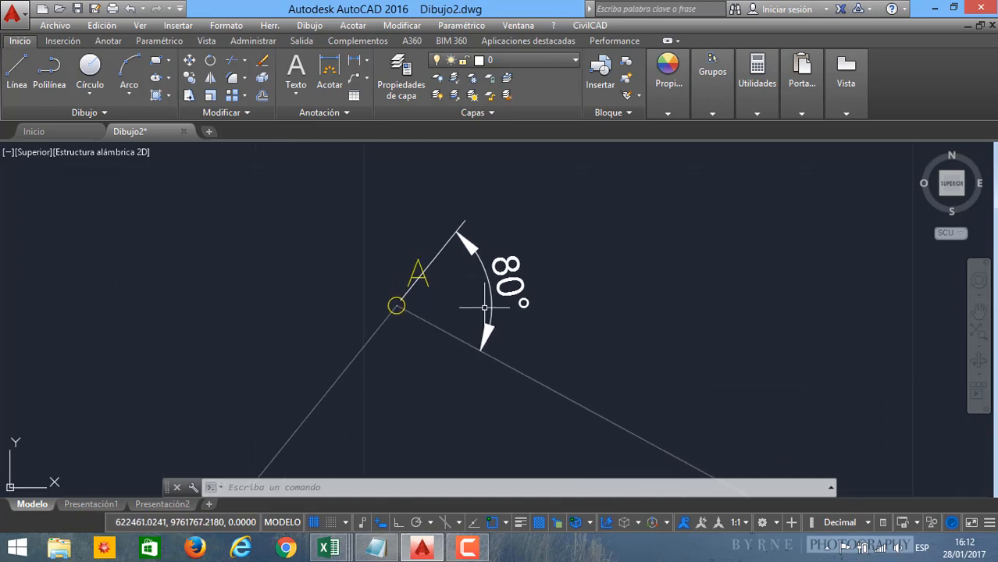
Step: Modify the ISO-25 dimension style so angular dimensions use degrees, minutes and seconds with a precision of 0d00'00"
key("Escape")
type("_DCOTA")
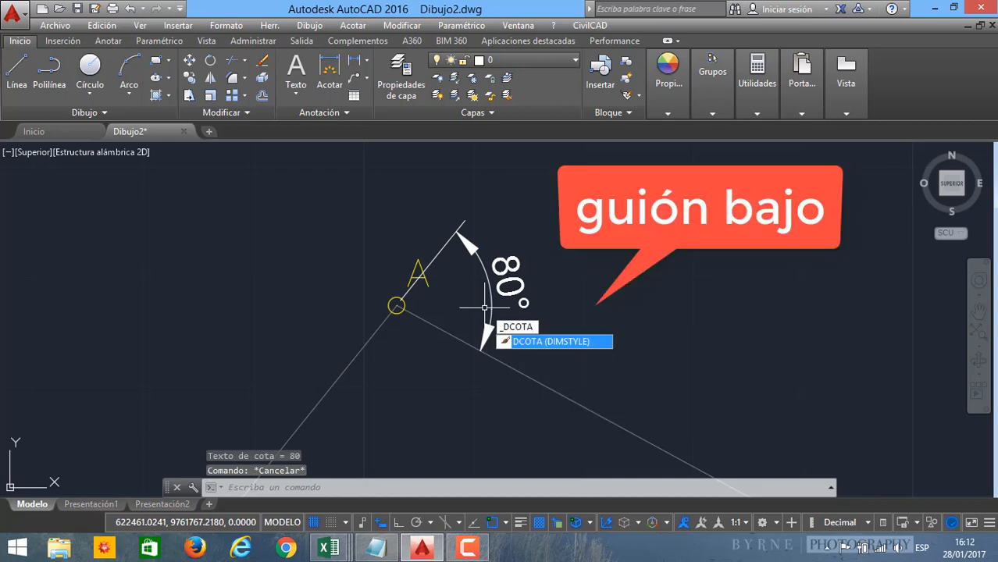
key("Return")
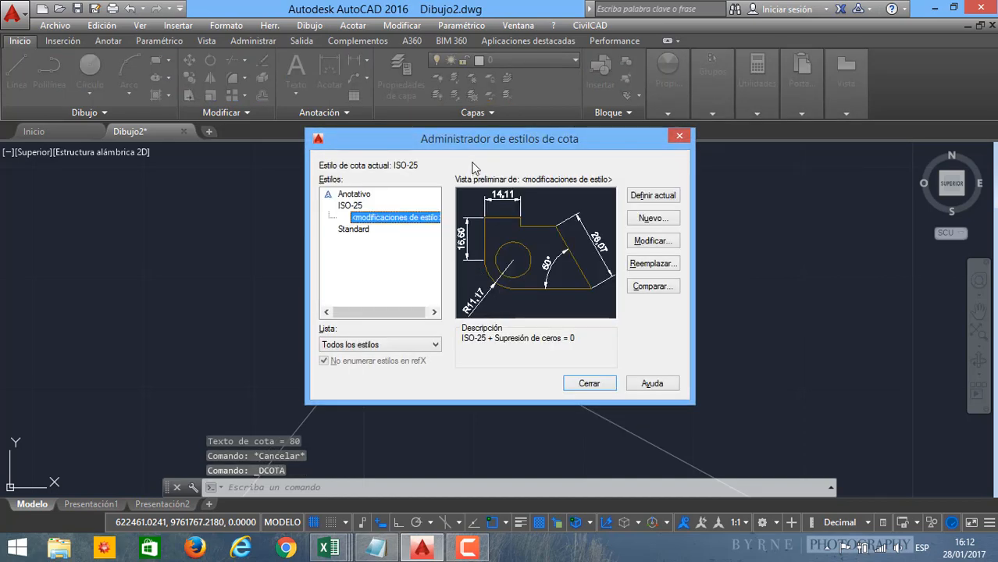
left_click_drag(460, 145, 473, 175)
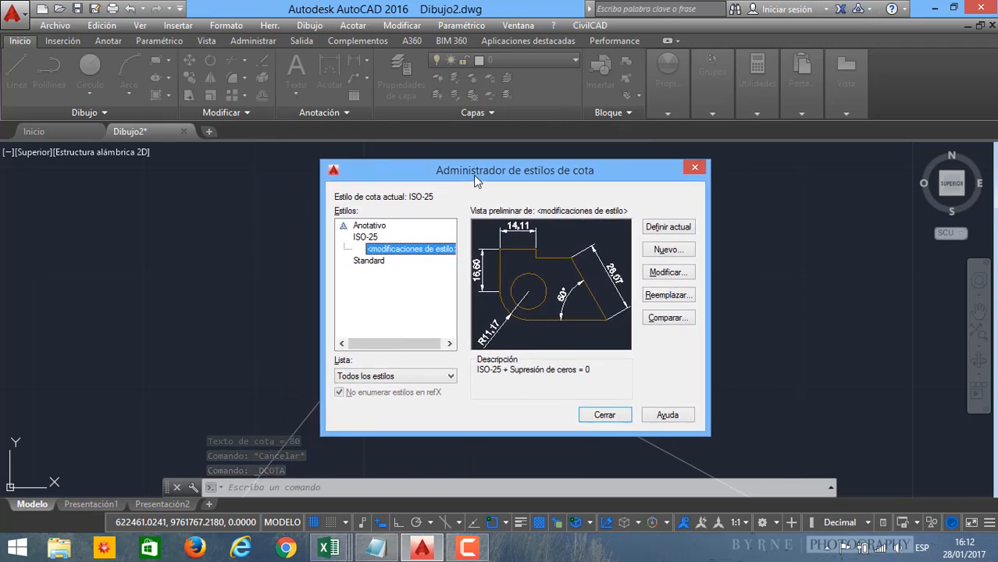
left_click(366, 237)
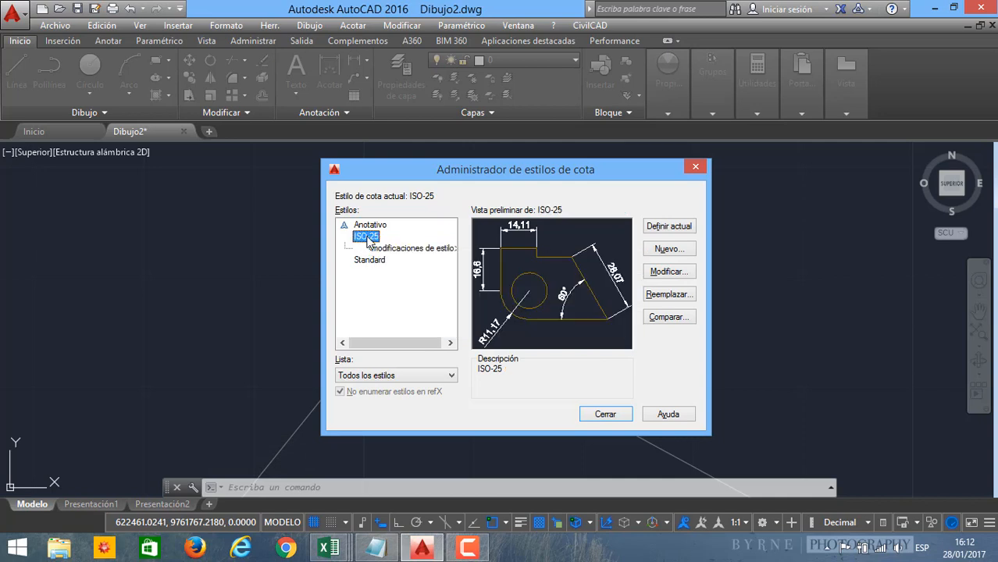
left_click_drag(491, 182, 466, 178)
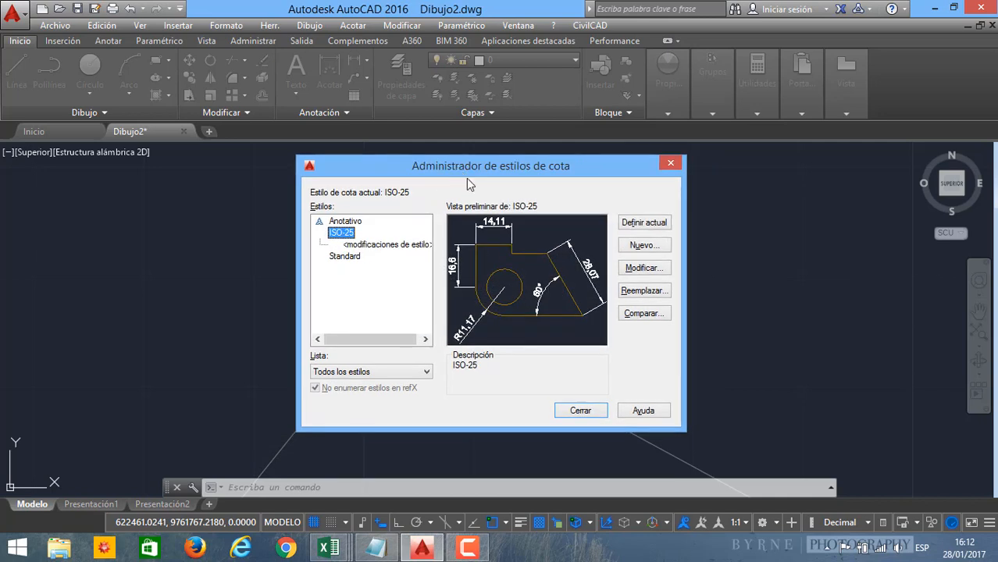
left_click(641, 272)
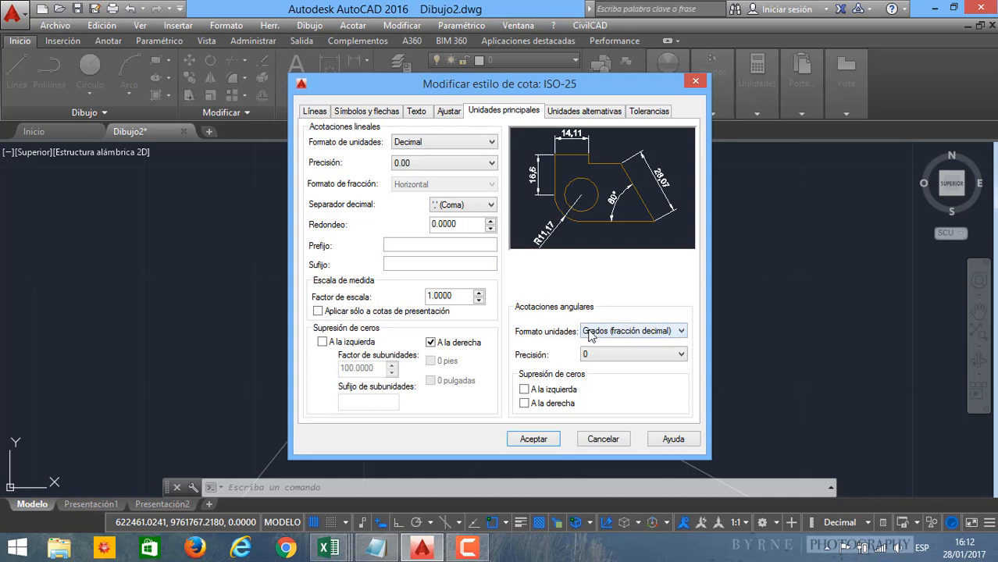
left_click(590, 335)
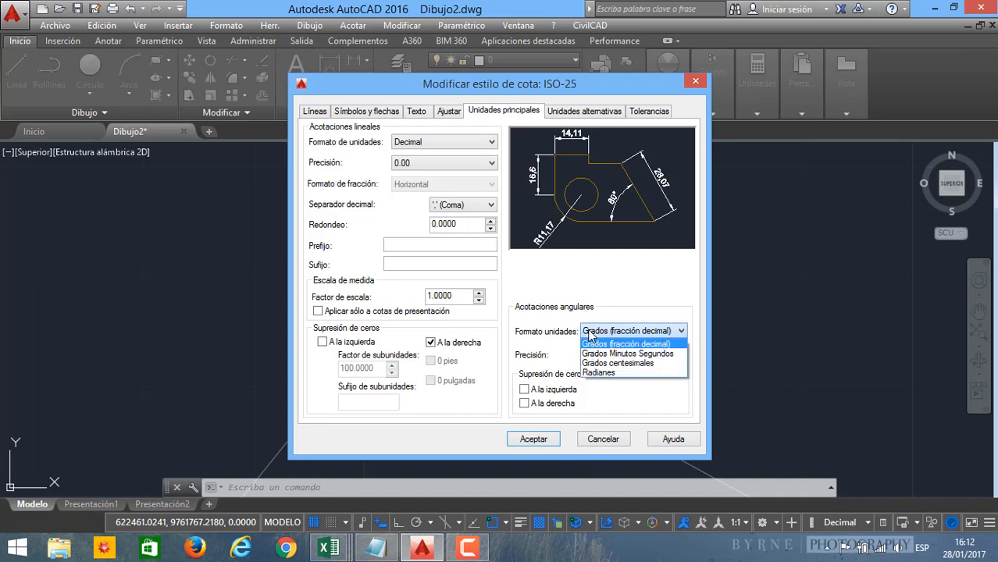
left_click(631, 354)
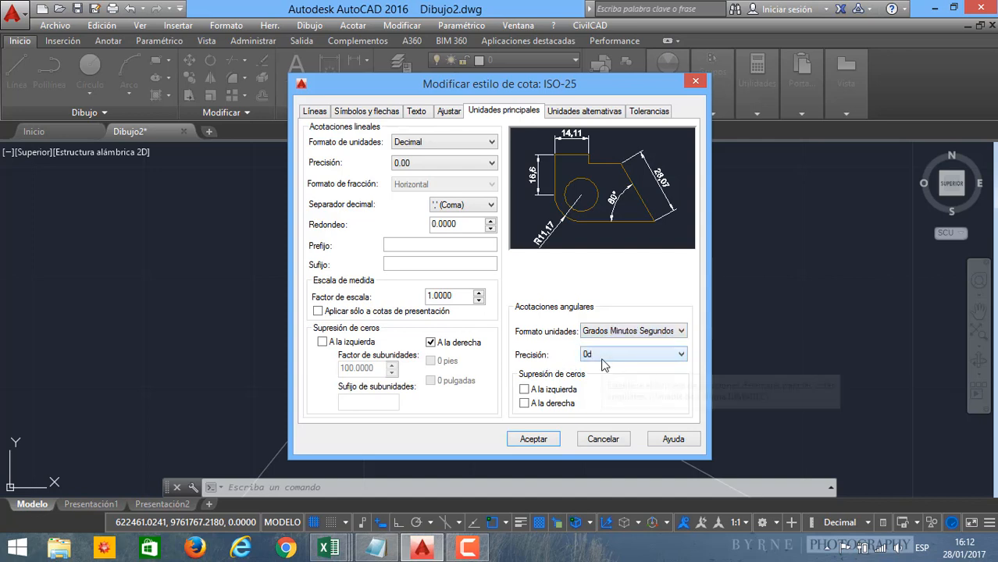
left_click(602, 356)
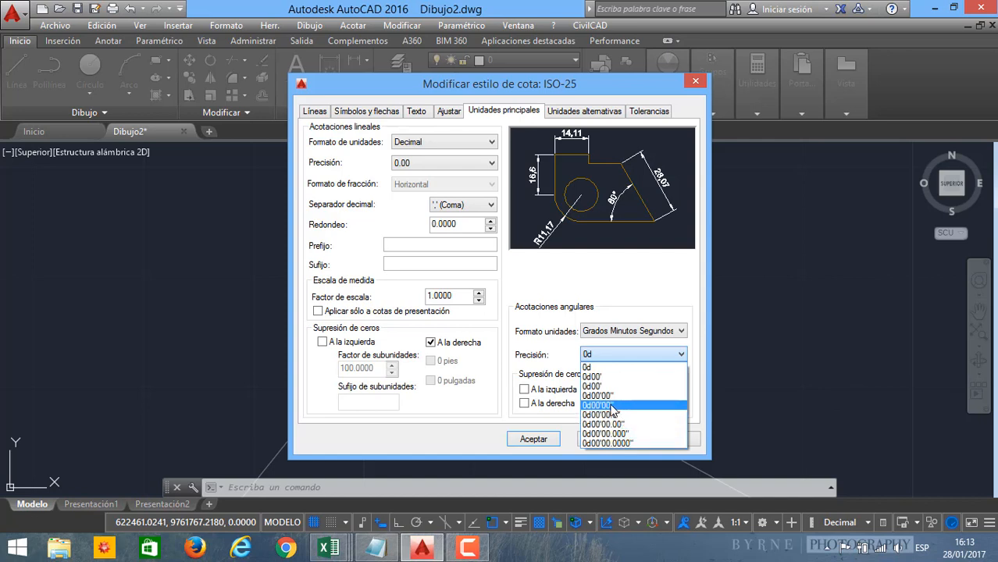
left_click(610, 407)
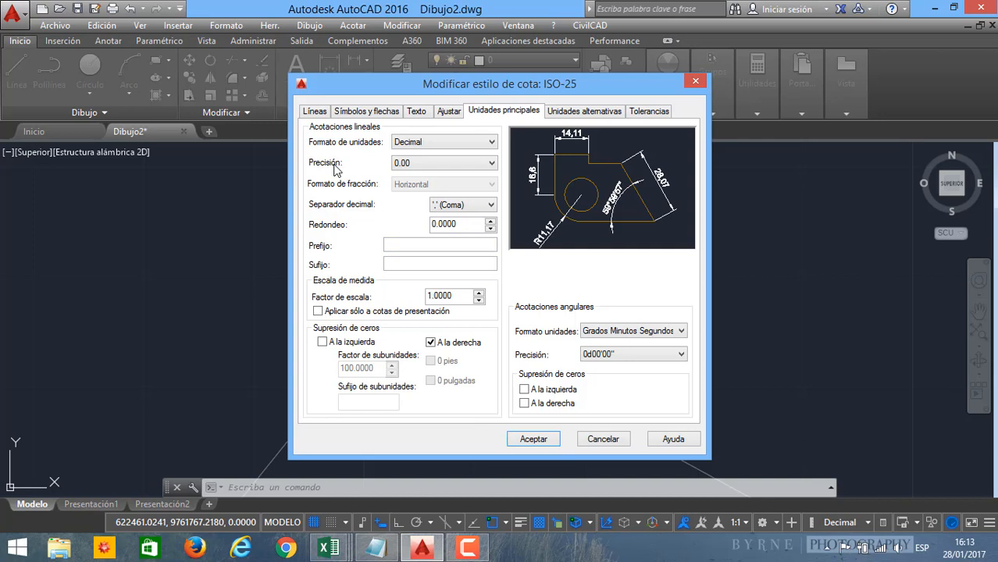
Step: Set the linear dimension precision of the ISO-25 style to 0.000, accept the changes and close the style manager
left_click(398, 166)
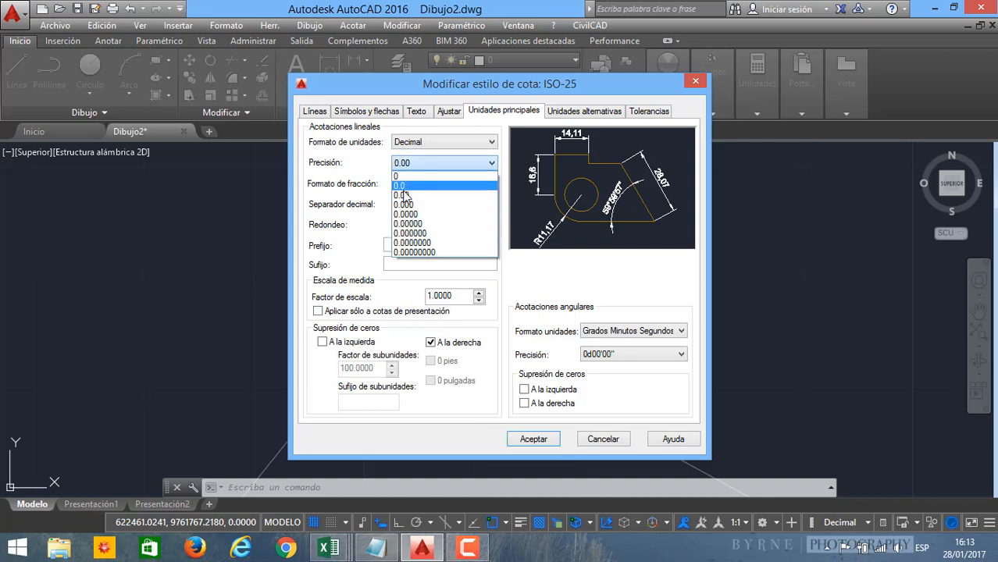
left_click(406, 195)
left_click(409, 164)
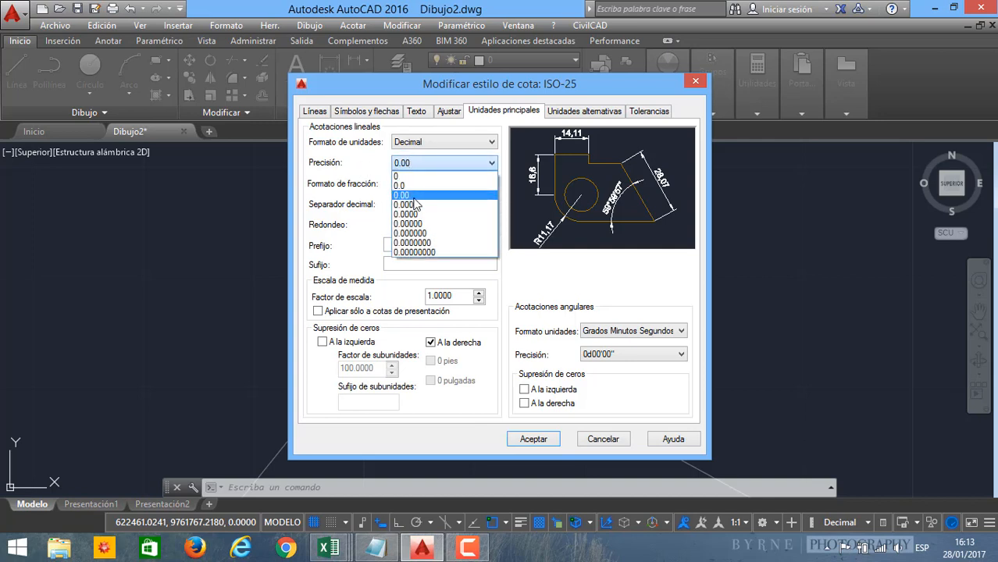
left_click(415, 204)
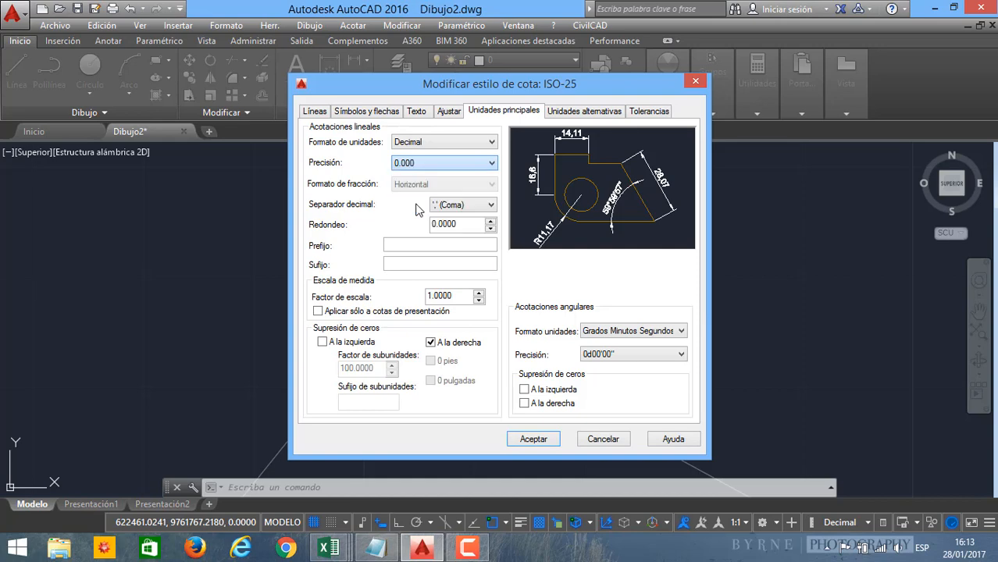
left_click(534, 439)
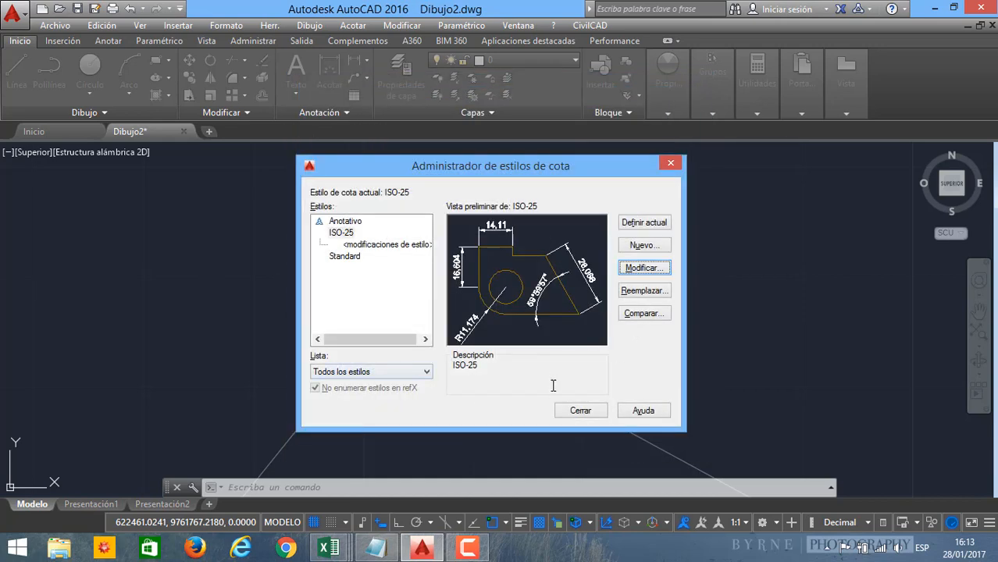
left_click(575, 411)
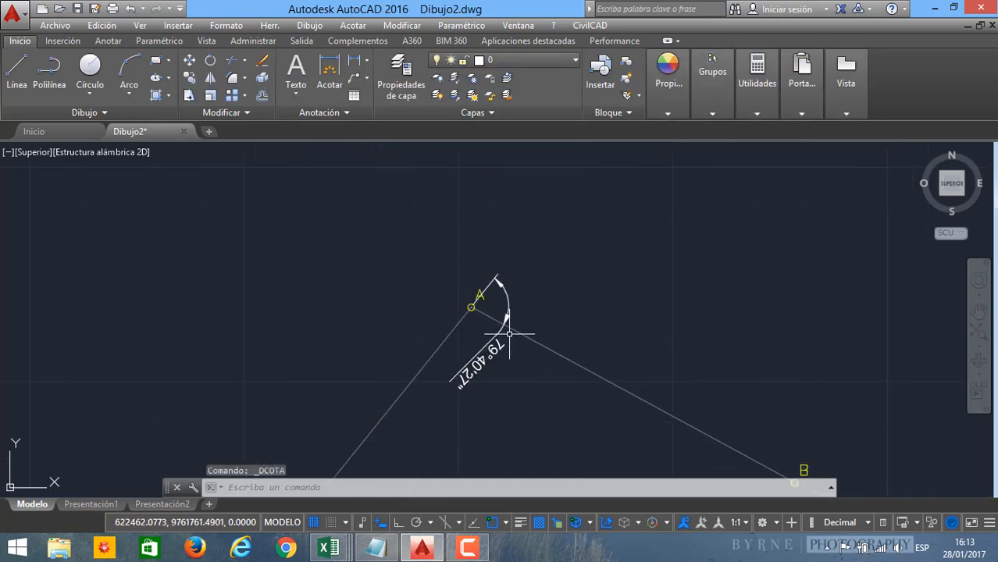
Step: Examine the deflection angle text at vertex A in the degrees, minutes and seconds format
scroll(512, 358, "up", 5)
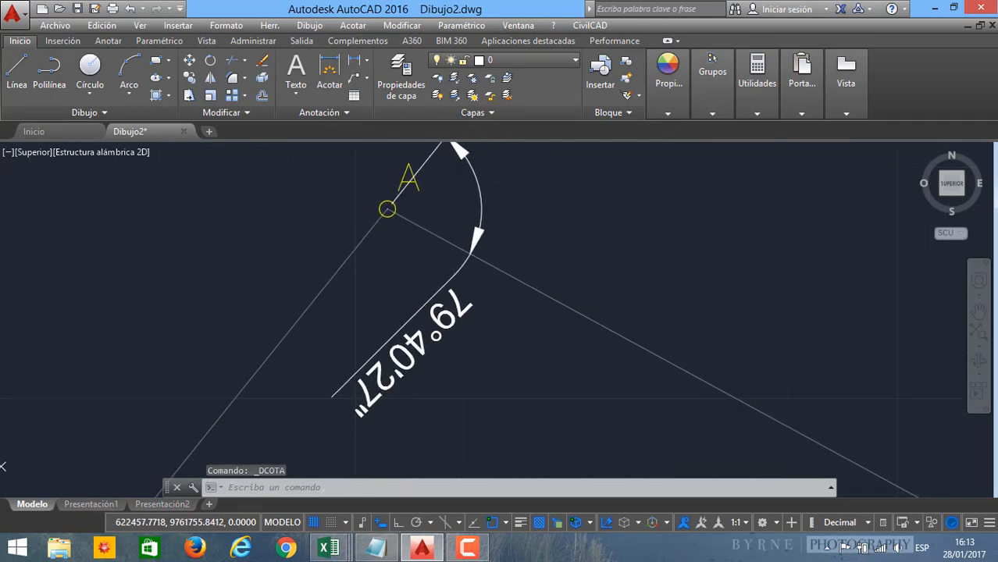
middle_click_drag(458, 341, 412, 320)
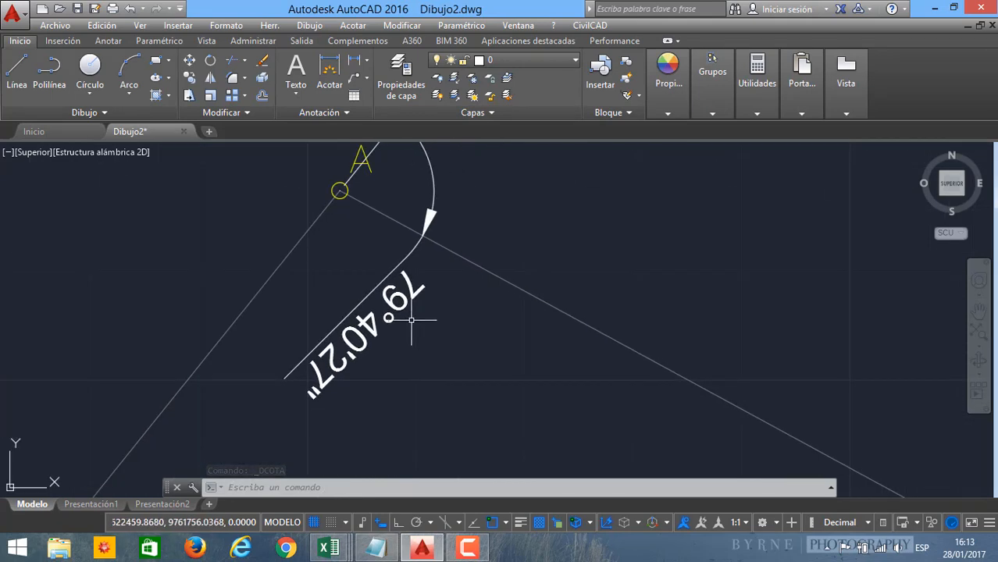
scroll(411, 321, "down", 4)
scroll(383, 301, "up", 4)
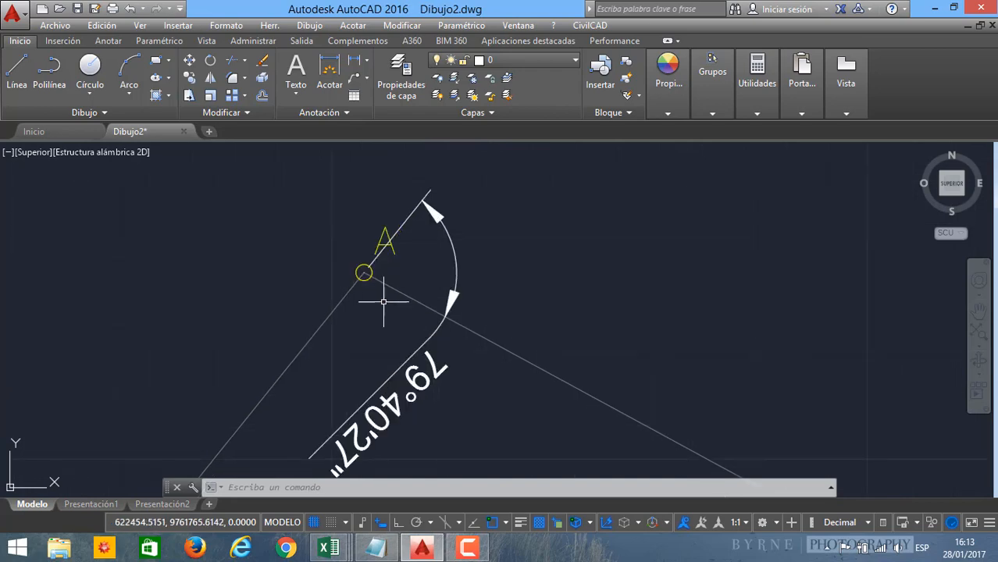
Step: Switch to the Notepad notes and read the line giving the direction of all the curves
left_click(531, 508)
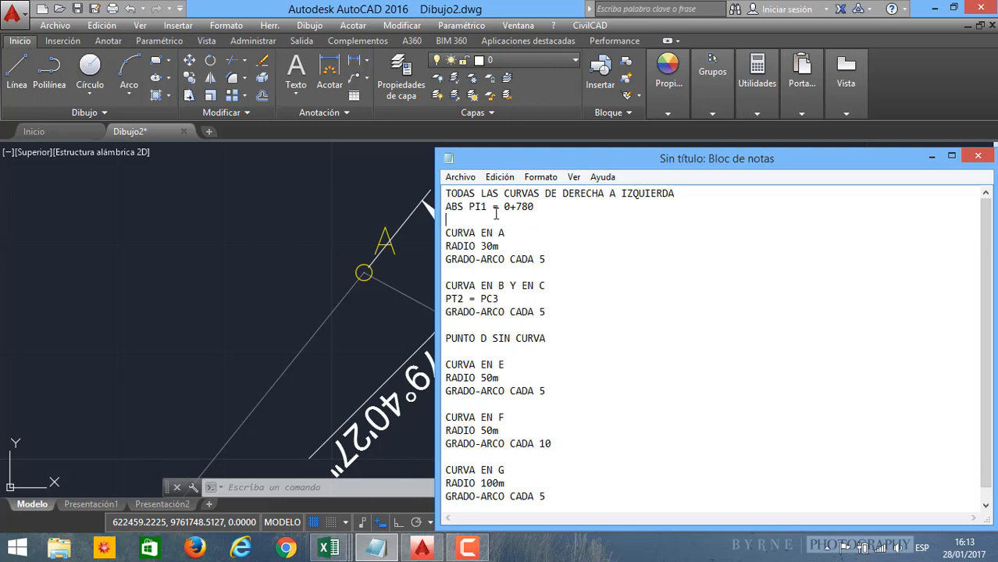
left_click_drag(455, 195, 643, 189)
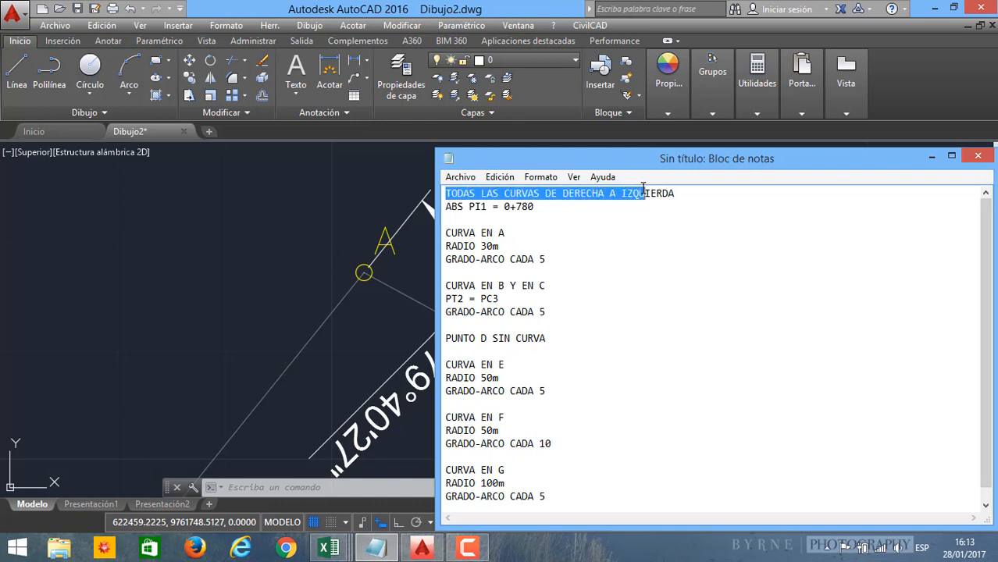
left_click(637, 224)
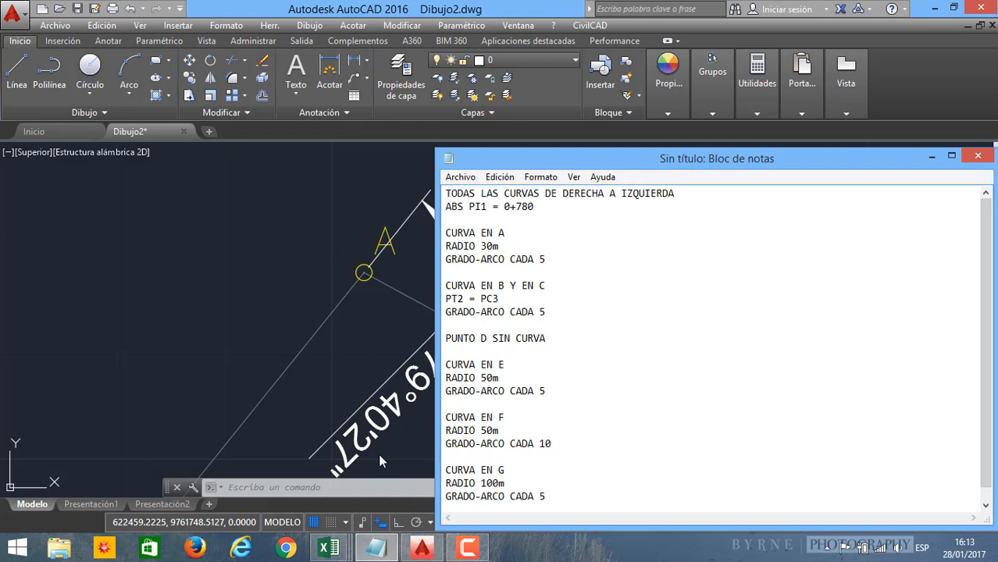
Step: Switch to the Curva Circular Horizontal workbook in Excel and check the right-or-left curve direction input in cell D21
left_click(325, 549)
left_click(324, 502)
scroll(227, 374, "down", 4)
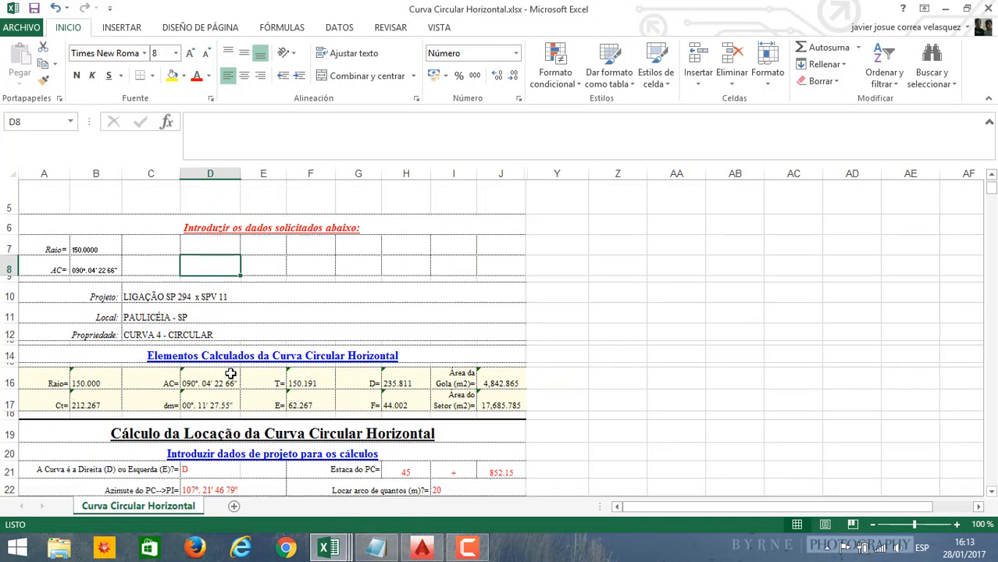
scroll(227, 378, "down", 1)
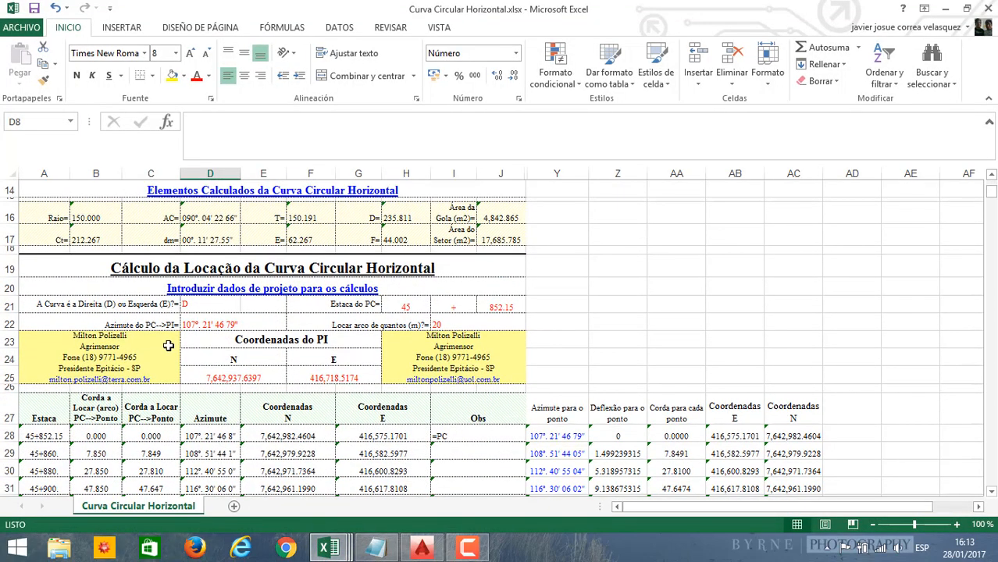
left_click(47, 306)
left_click(189, 306)
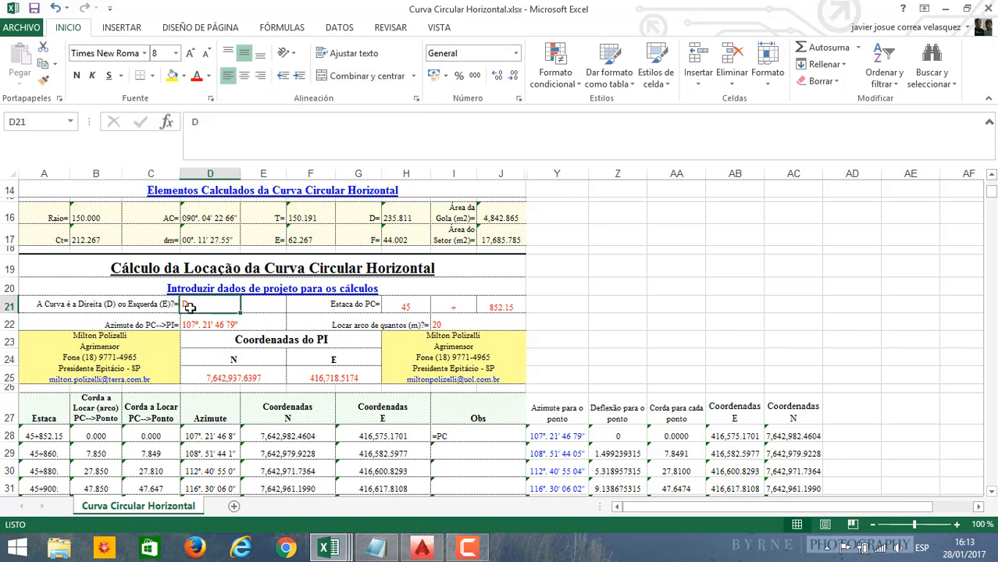
left_click(93, 304)
left_click(203, 306)
Step: Reread the curve direction line in the Notepad notes, and check the PC-to-PI azimuth input in cell D22 of the Excel workbook
left_click(375, 548)
left_click_drag(482, 193, 656, 187)
left_click(176, 323)
left_click(188, 325)
scroll(188, 325, "up", 2)
Step: Minimize the workbook, check the PI1 abscissa in the notes, and examine side GA and vertex A in the AutoCAD drawing
left_click(944, 8)
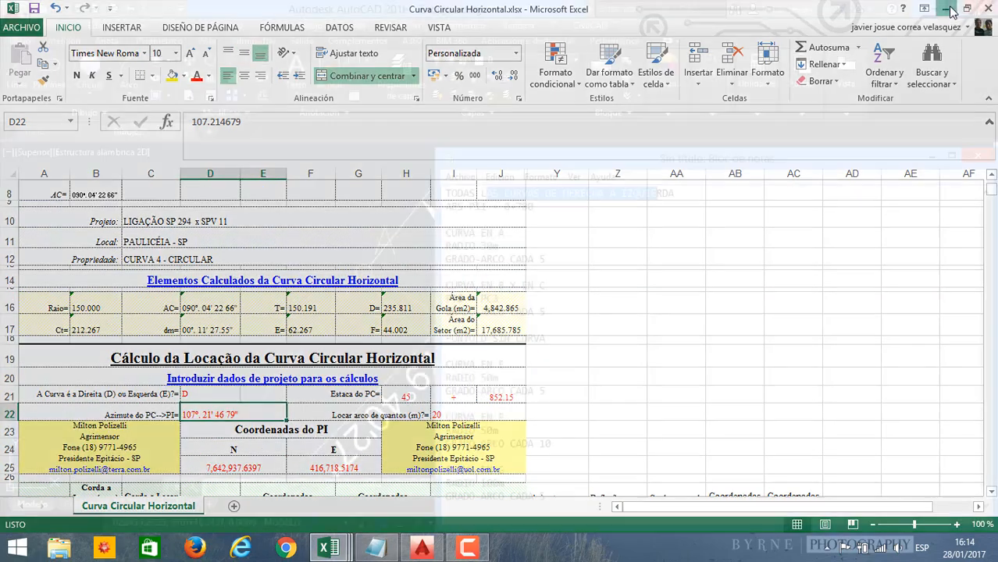
left_click(535, 208)
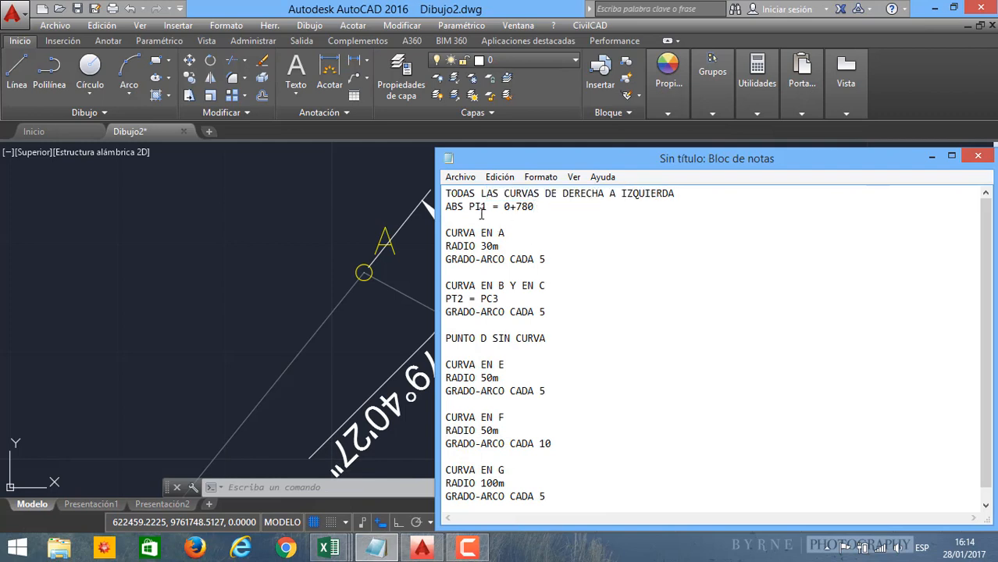
left_click(394, 281)
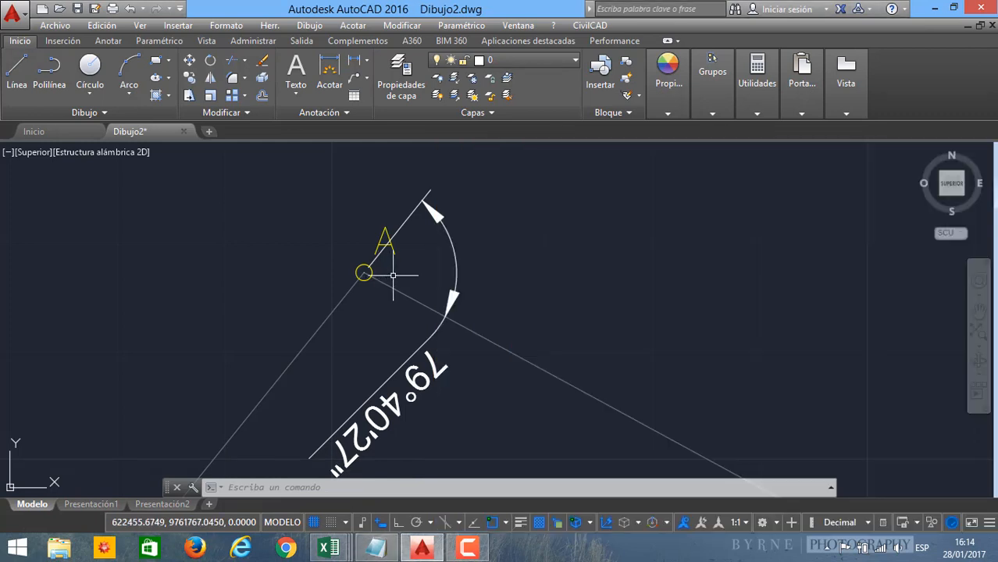
scroll(345, 326, "down", 5)
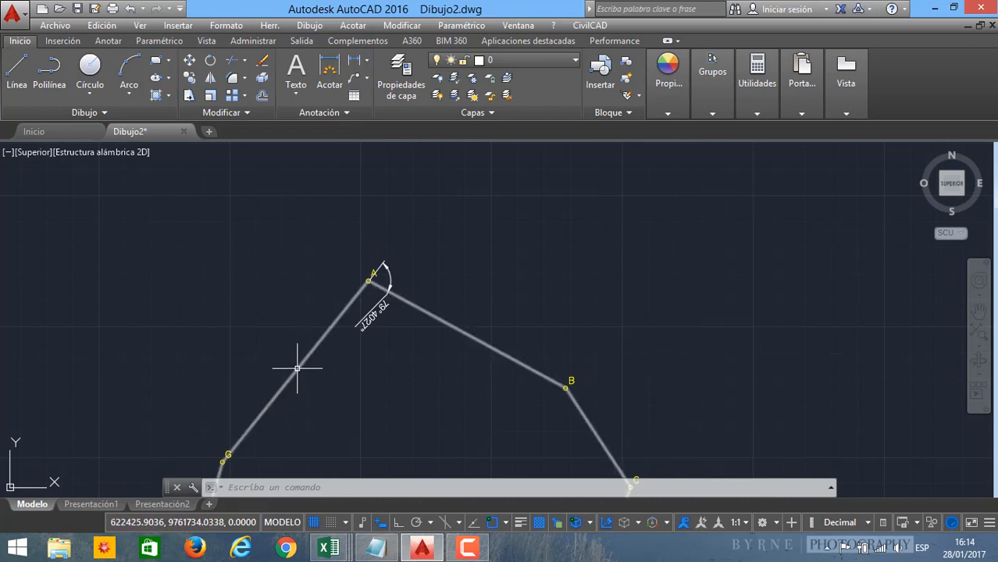
mouse_move(297, 365)
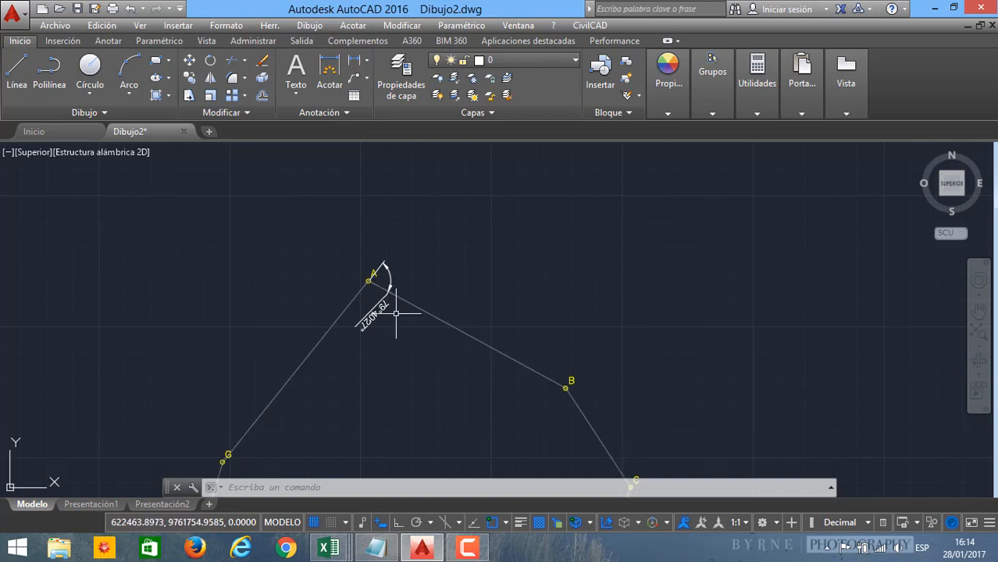
scroll(366, 278, "up", 4)
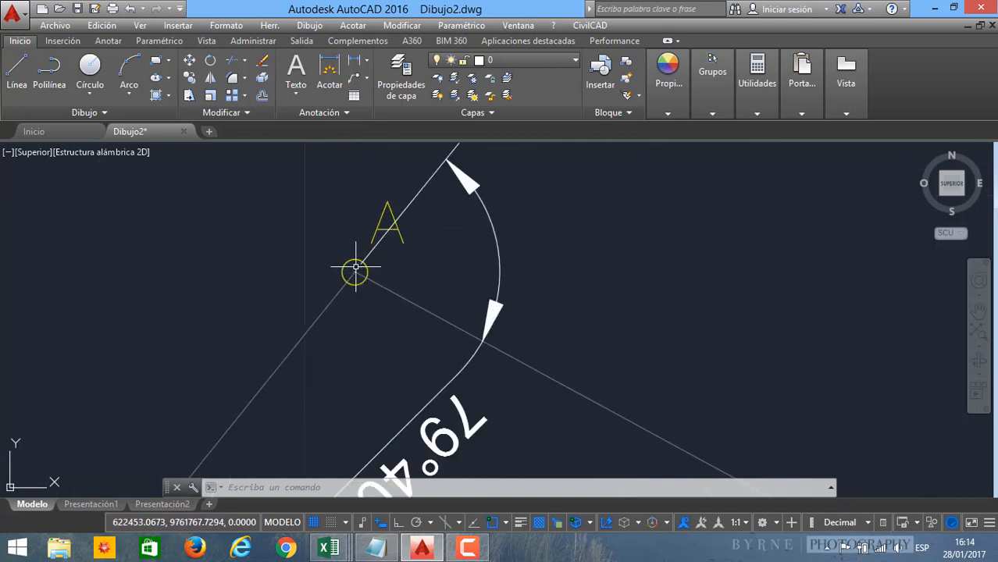
scroll(351, 281, "up", 5)
scroll(356, 328, "down", 7)
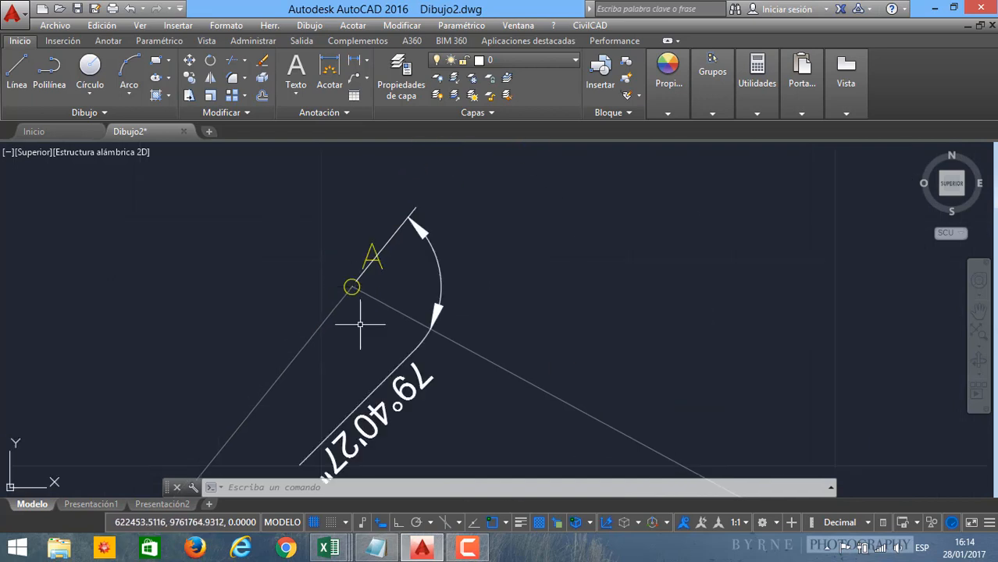
Step: Check the radius and arc interval for the curve at A in the Notepad notes, and return to the AutoCAD drawing
left_click(375, 548)
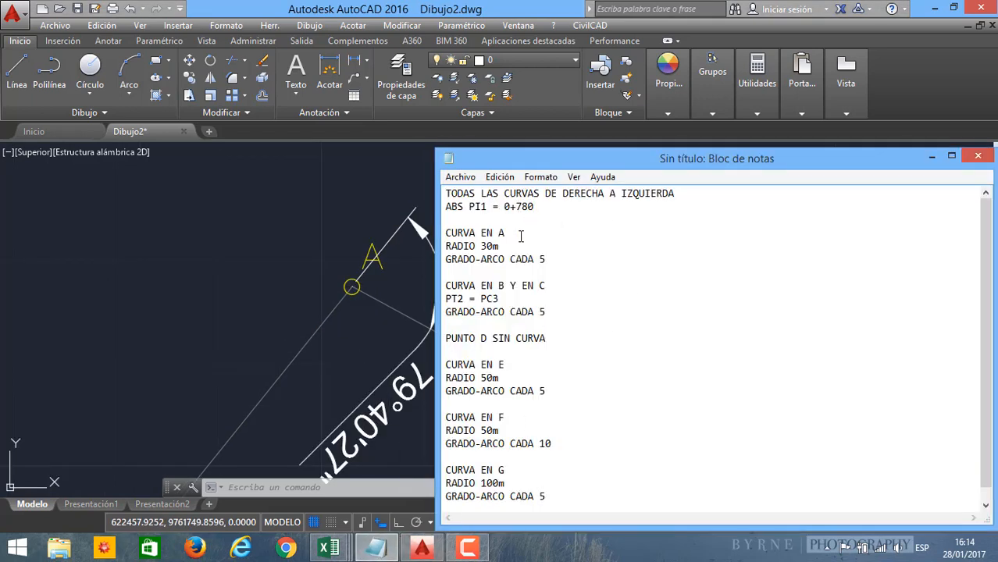
left_click(359, 322)
scroll(348, 330, "down", 2)
scroll(337, 330, "up", 1)
Step: Stretch the arc of the angular dimension at vertex A outward, away from the vertex, so its text sits alongside the arc
left_click(413, 378)
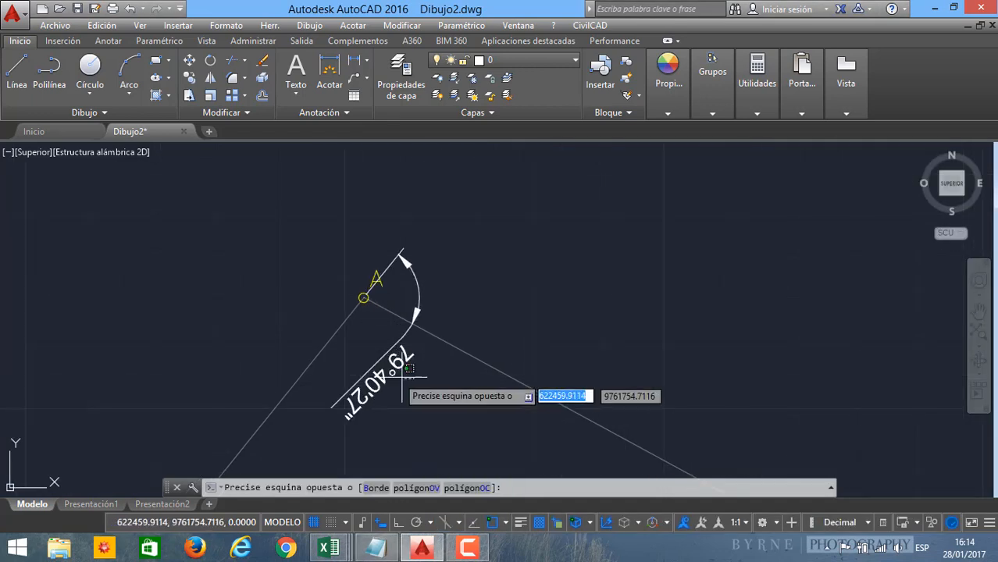
left_click(403, 376)
mouse_move(376, 382)
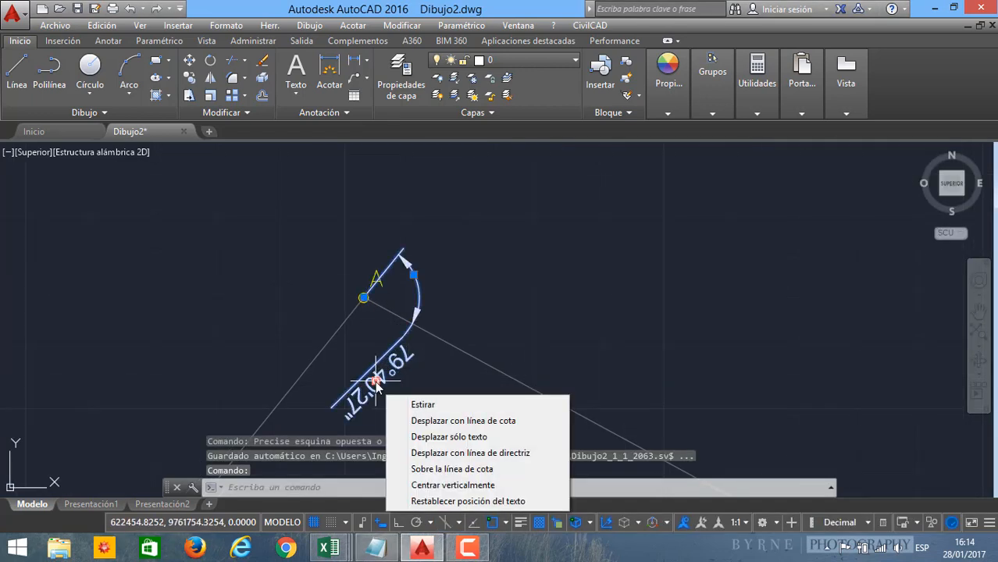
left_click(413, 275)
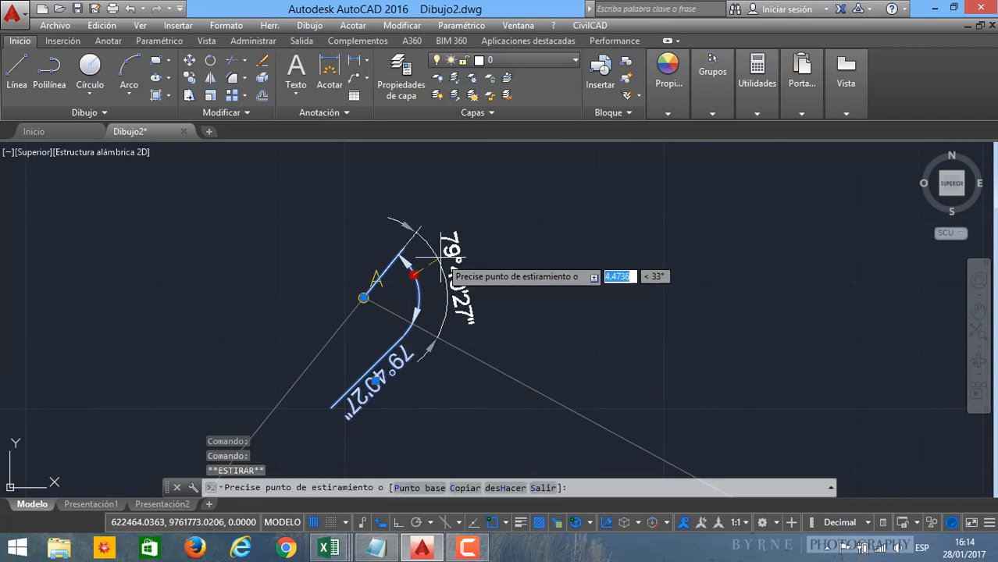
left_click(497, 258)
key("Escape")
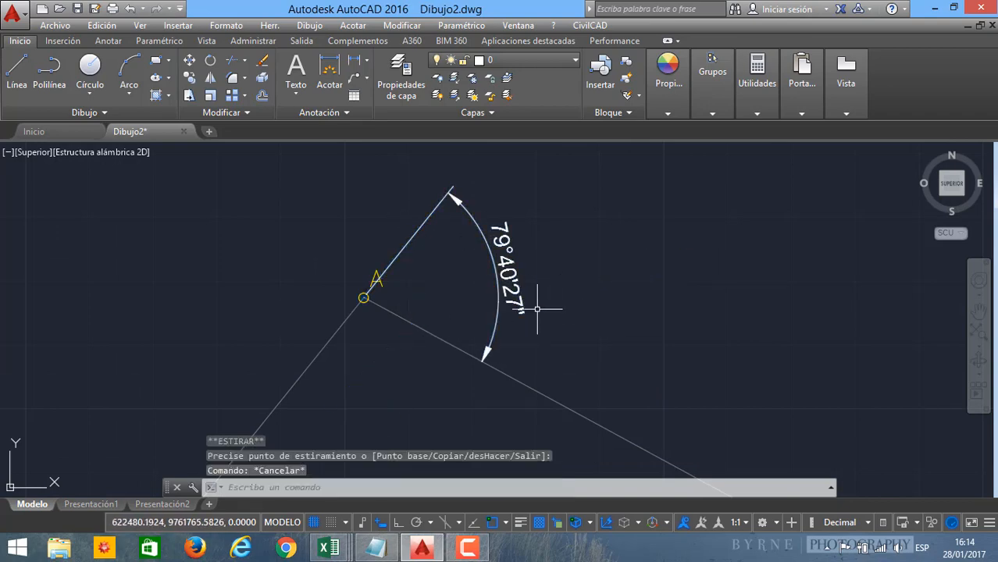
Step: Switch to the Curva Circular Horizontal workbook in Excel and begin replacing the AC angle in cell B8, entering the format note G.MS
left_click(328, 548)
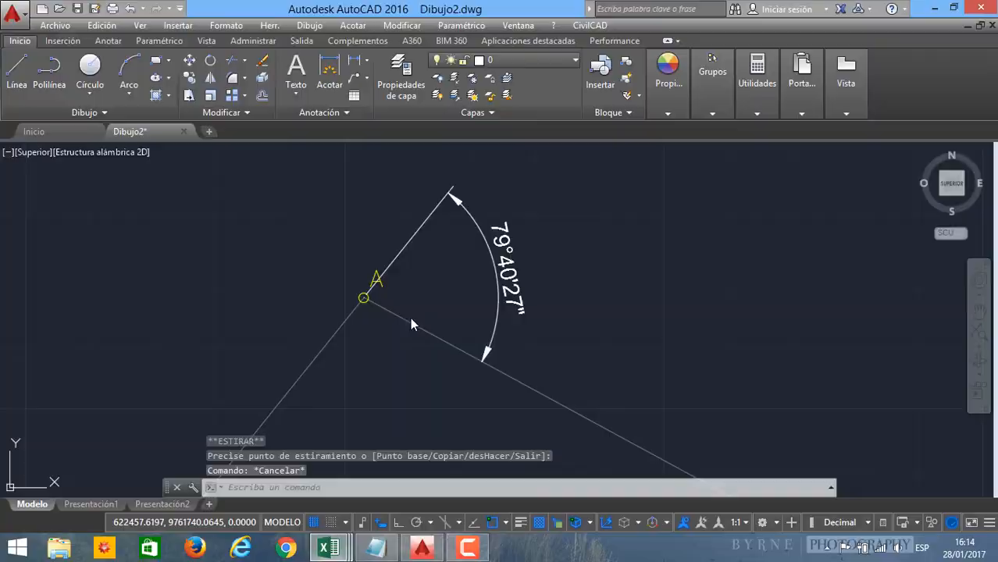
key("alt+Tab")
scroll(93, 320, "up", 2)
left_click(86, 328)
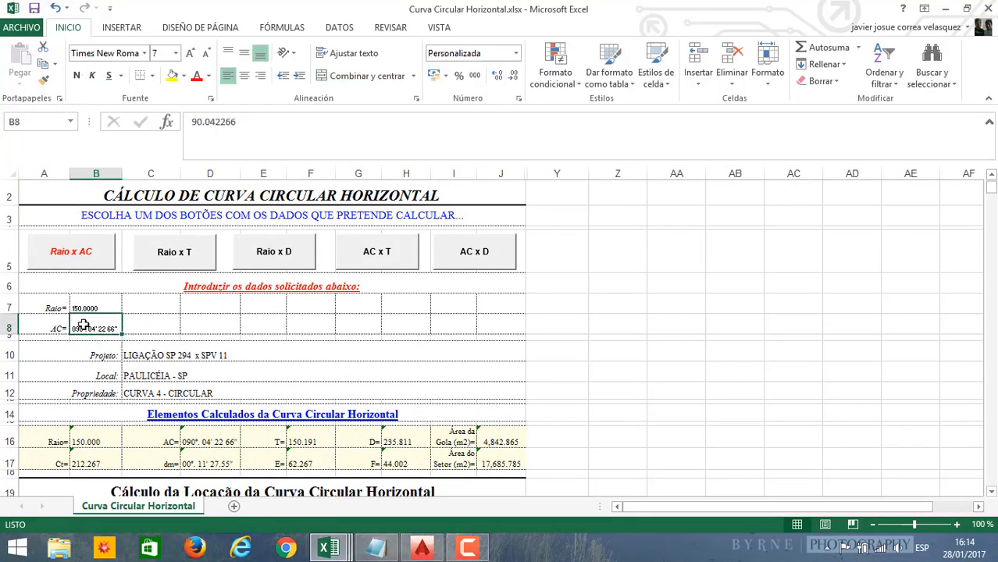
double_click(289, 133)
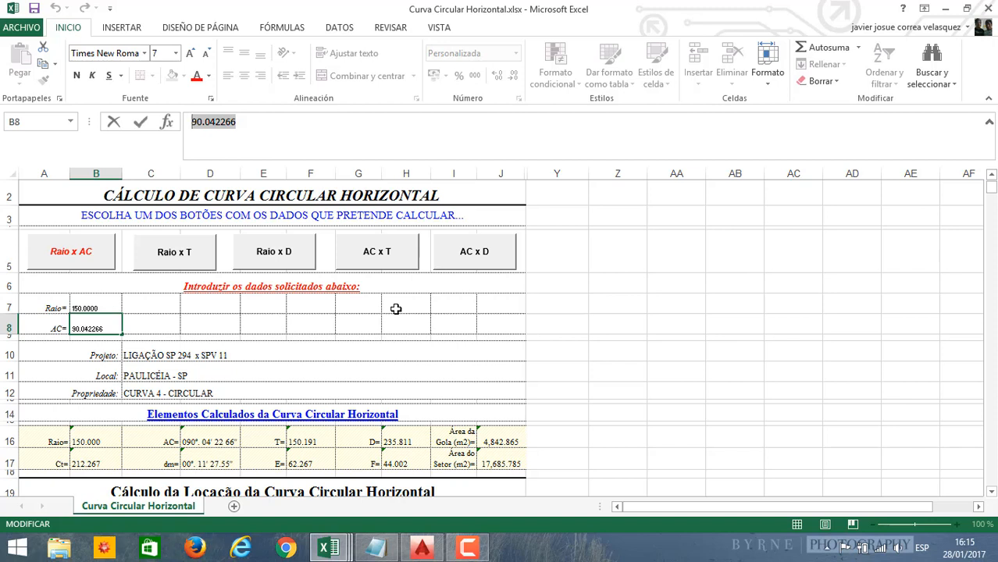
type("G")
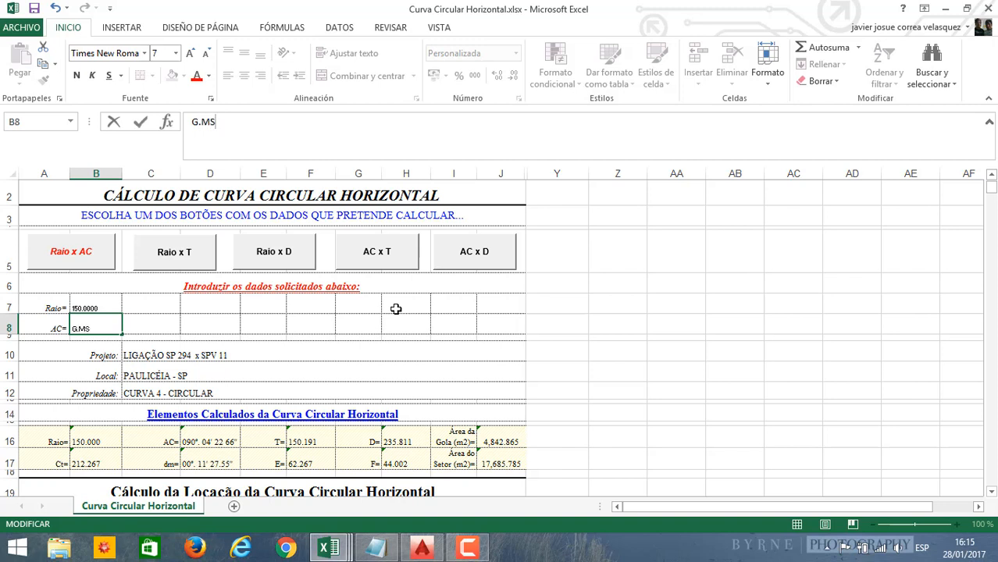
Step: Set the AC angle in cell B8 to 79.4027, copying degrees, minutes and seconds from the deflection angle at A in AutoCAD
left_click(422, 546)
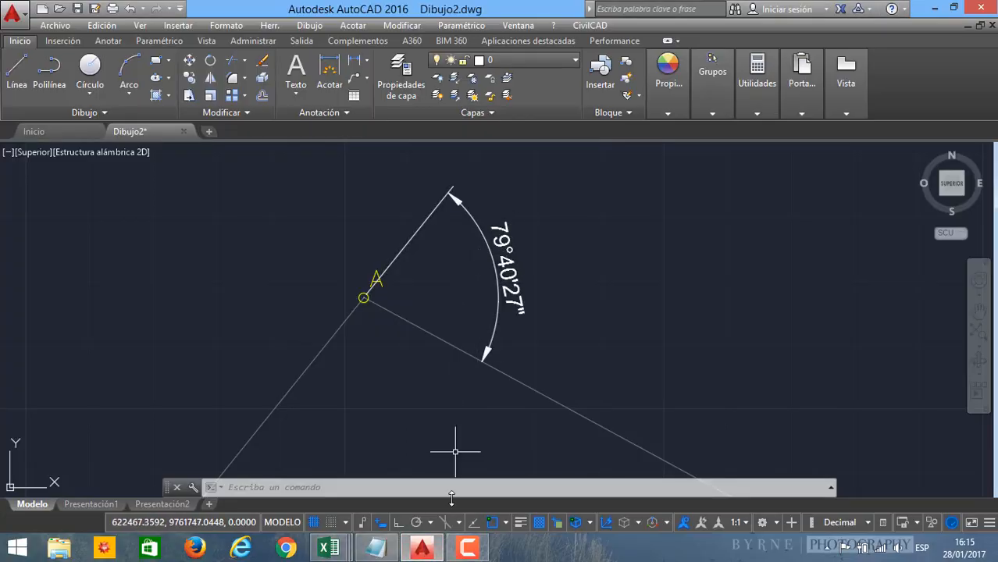
mouse_move(346, 552)
left_click(330, 472)
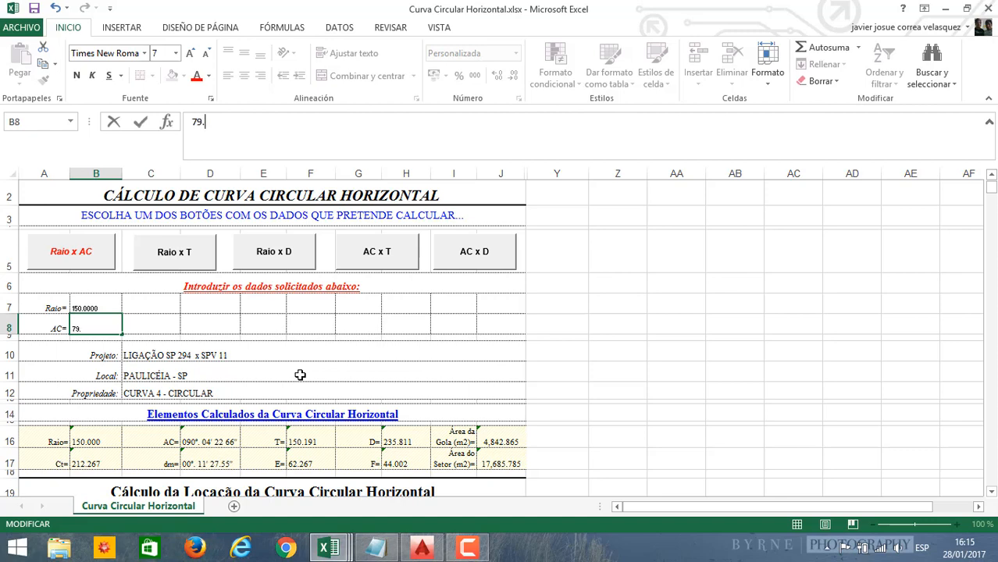
left_click(422, 547)
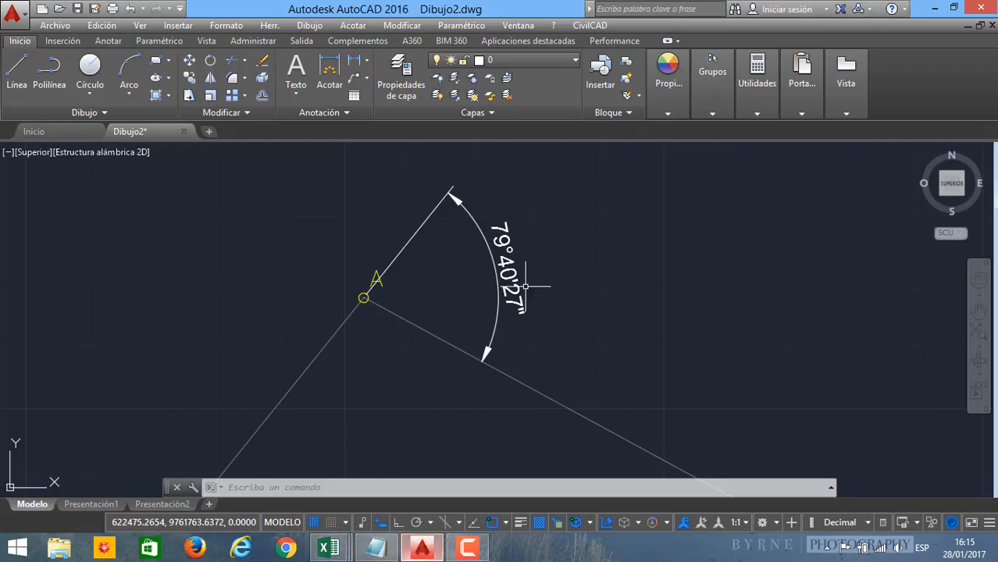
mouse_move(327, 548)
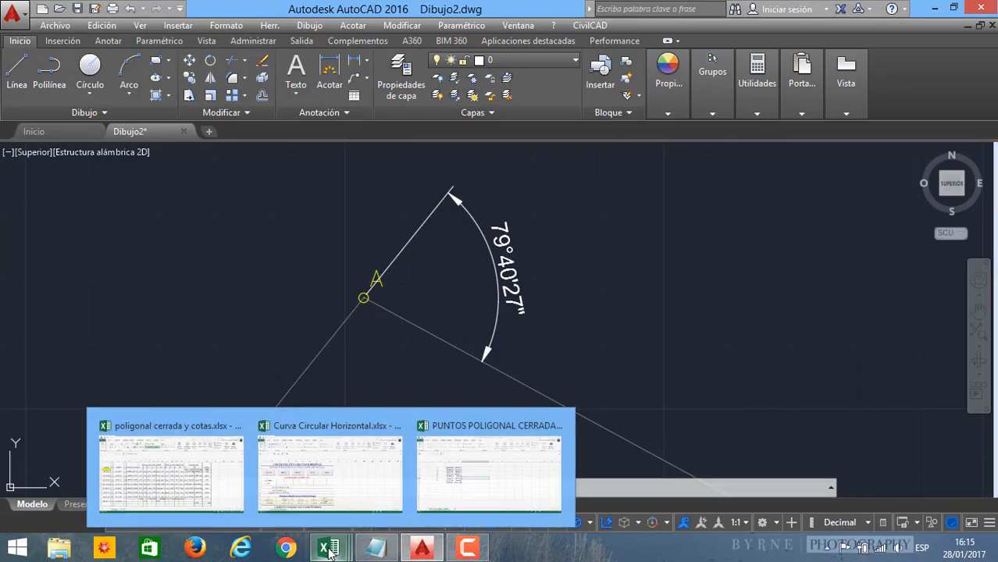
left_click(341, 504)
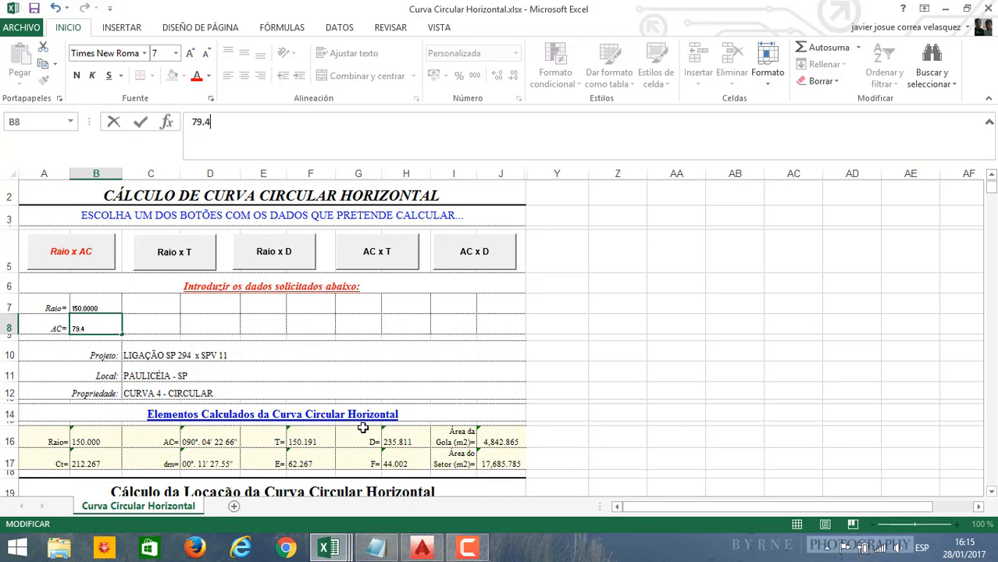
left_click(421, 546)
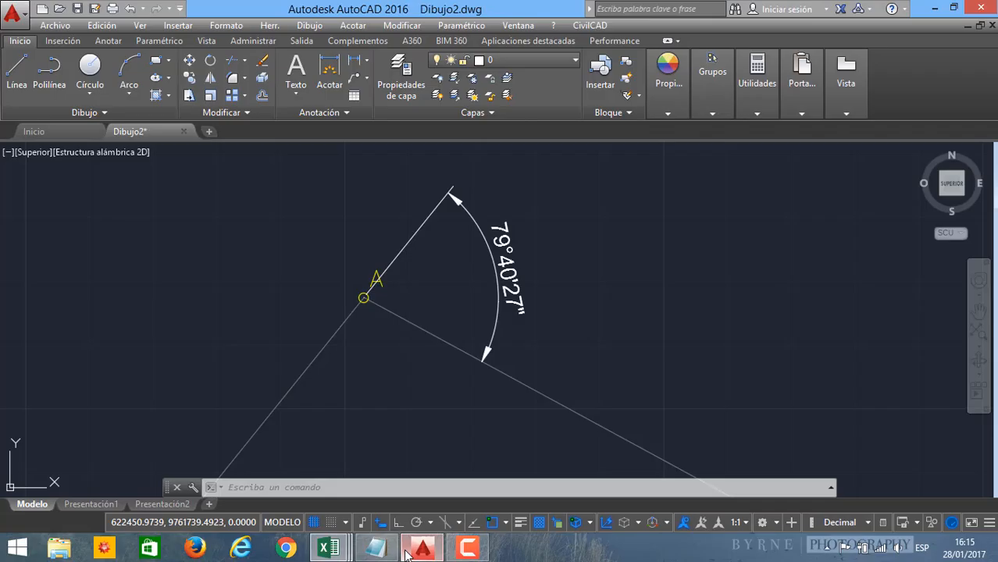
mouse_move(328, 548)
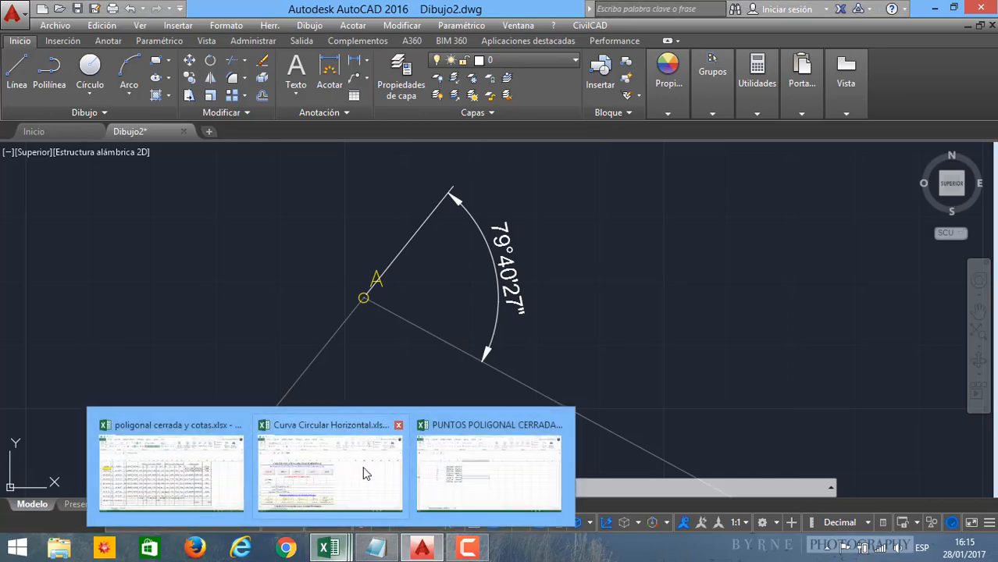
left_click(257, 375)
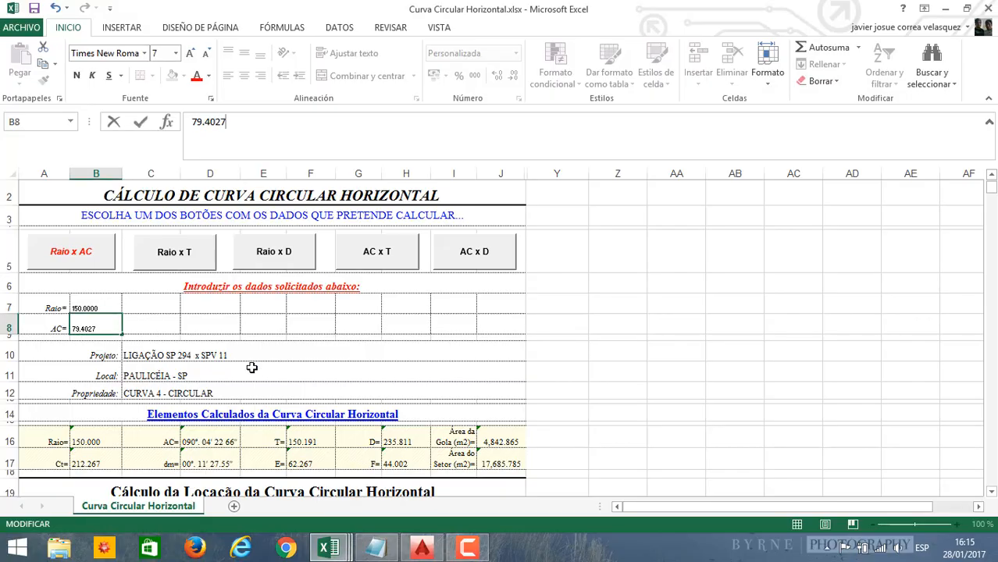
key("Return")
Step: Check the AC angle entry in cell B8 and set the radius in cell B7 to 30
scroll(75, 324, "down", 1)
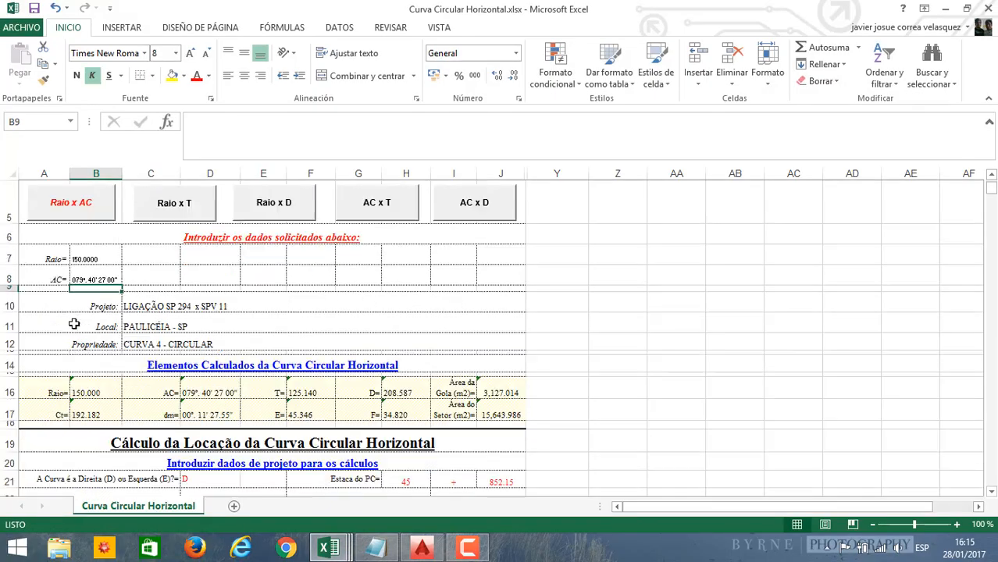
left_click(86, 279)
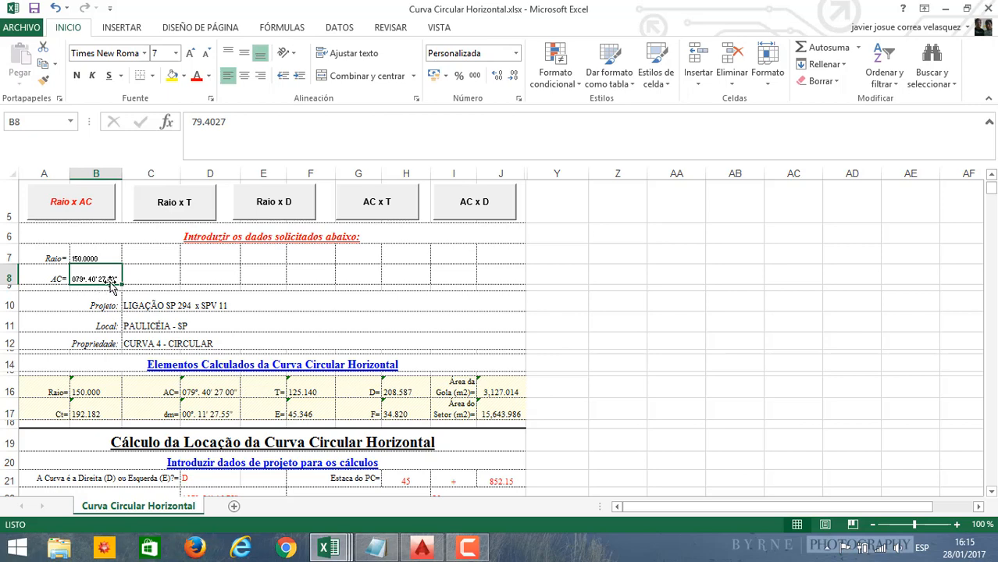
left_click(95, 324)
left_click(90, 255)
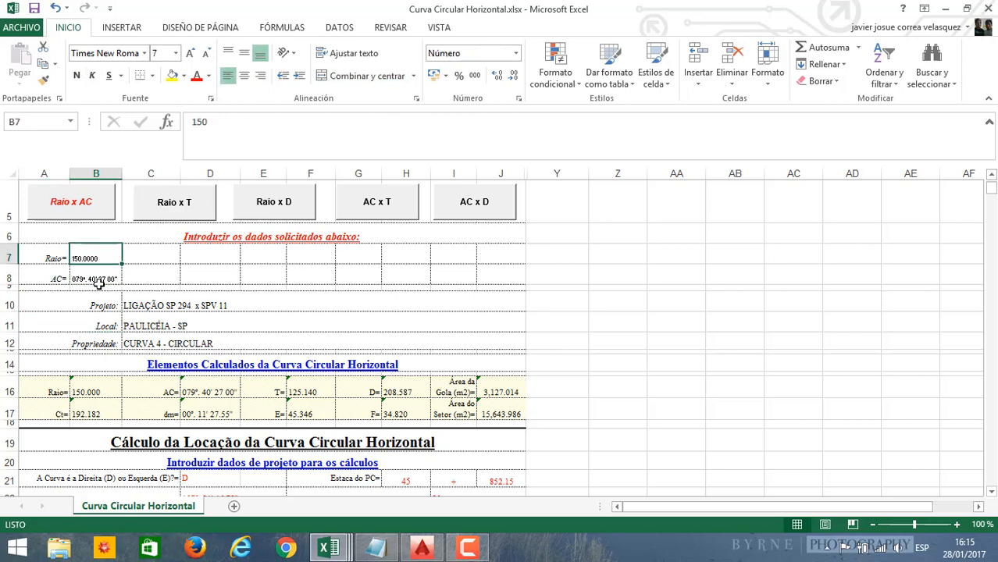
type("30")
key("Return")
Step: Examine the calculated curve elements in rows 16 and 17 and the layout table starting at row 27
scroll(97, 360, "down", 2)
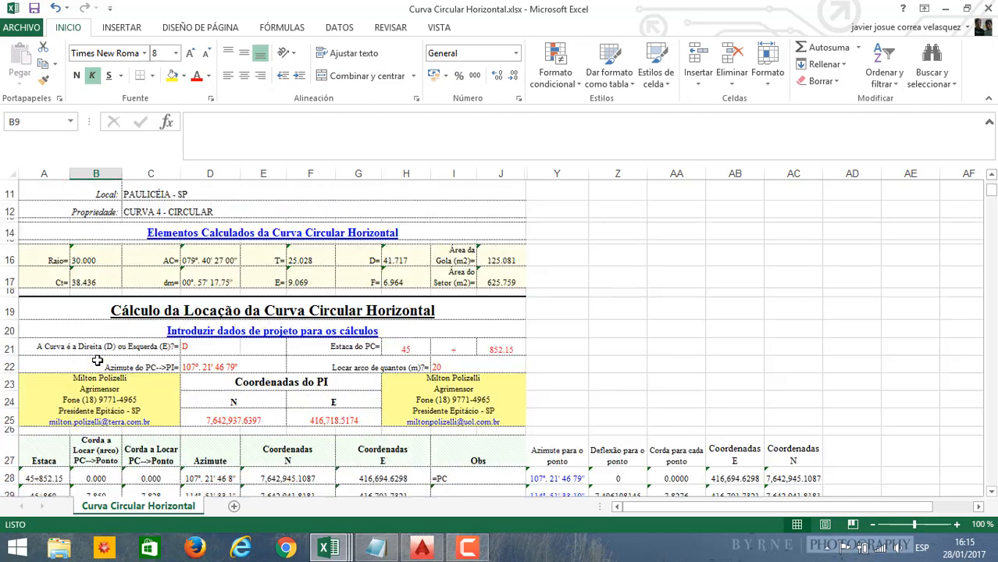
left_click_drag(77, 257, 495, 266)
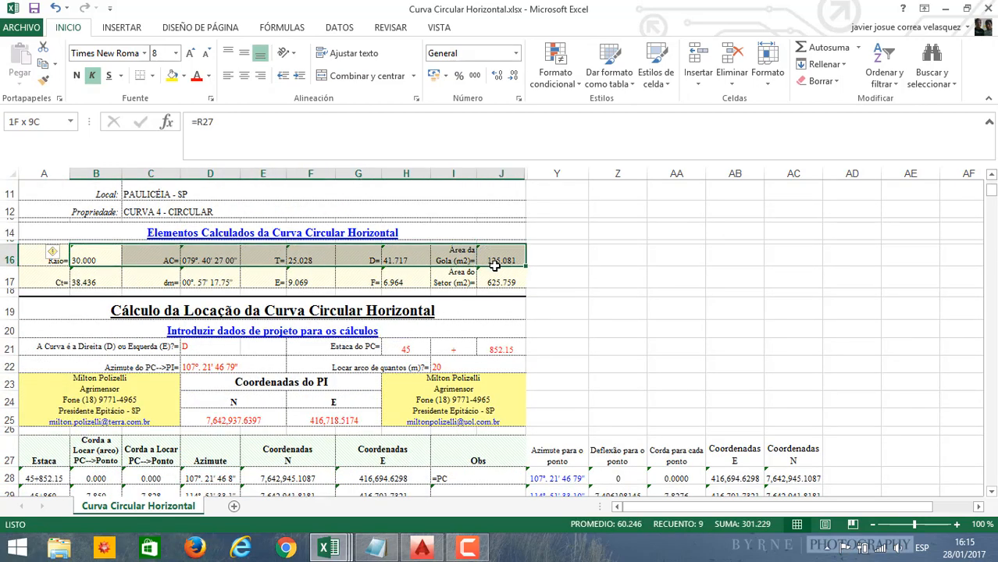
left_click(88, 260)
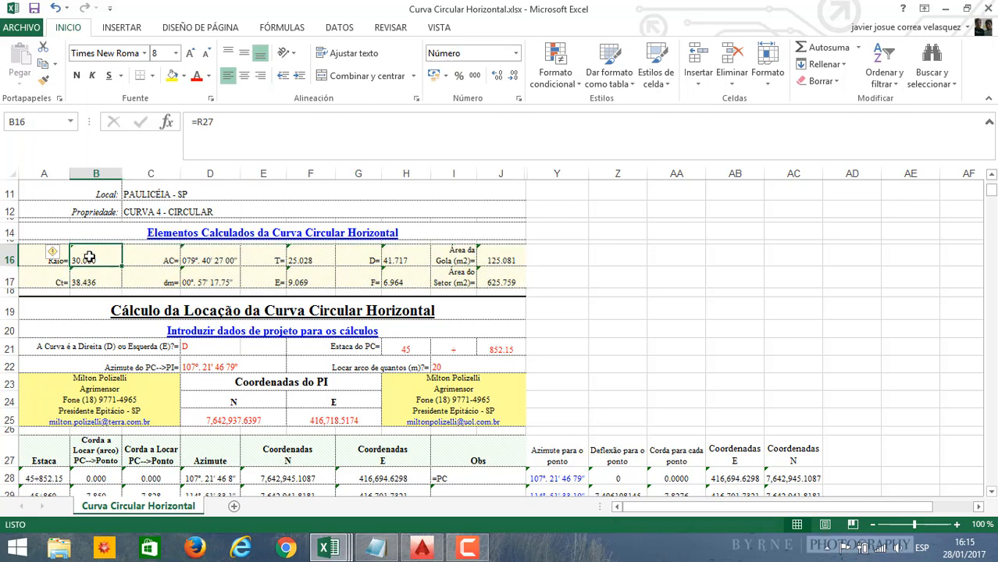
left_click_drag(92, 259, 497, 280)
left_click(313, 318)
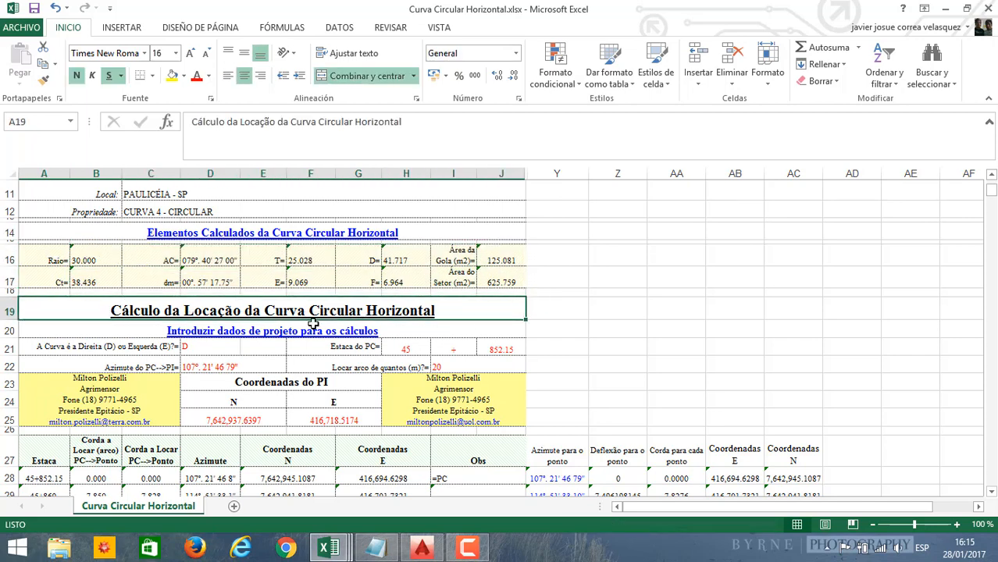
scroll(299, 329, "down", 4)
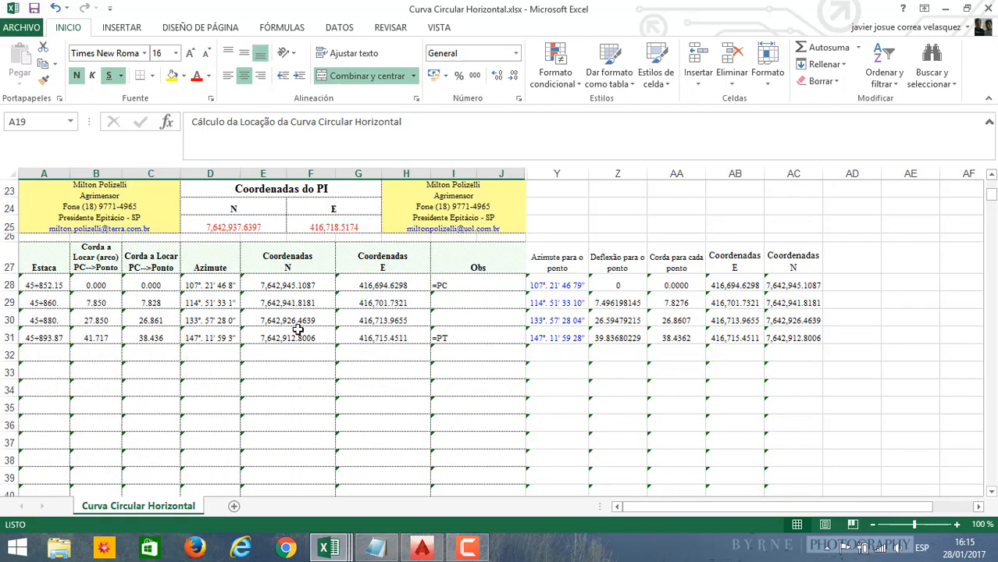
scroll(266, 356, "up", 3)
scroll(192, 292, "up", 1)
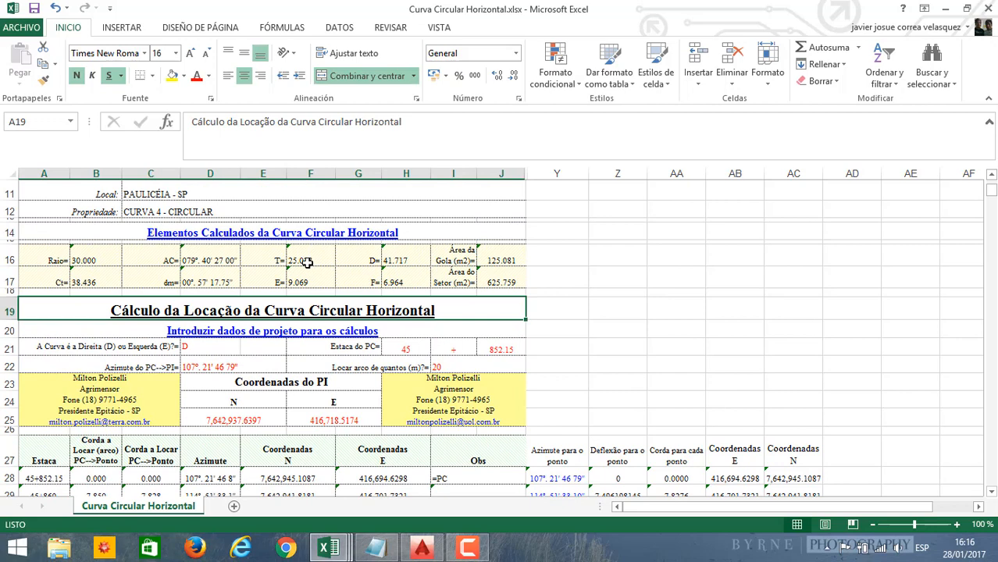
Step: Check the tangent T in cell F16, the PC station input in H21, and the PI1 abscissa in the Notepad notes
left_click(307, 263)
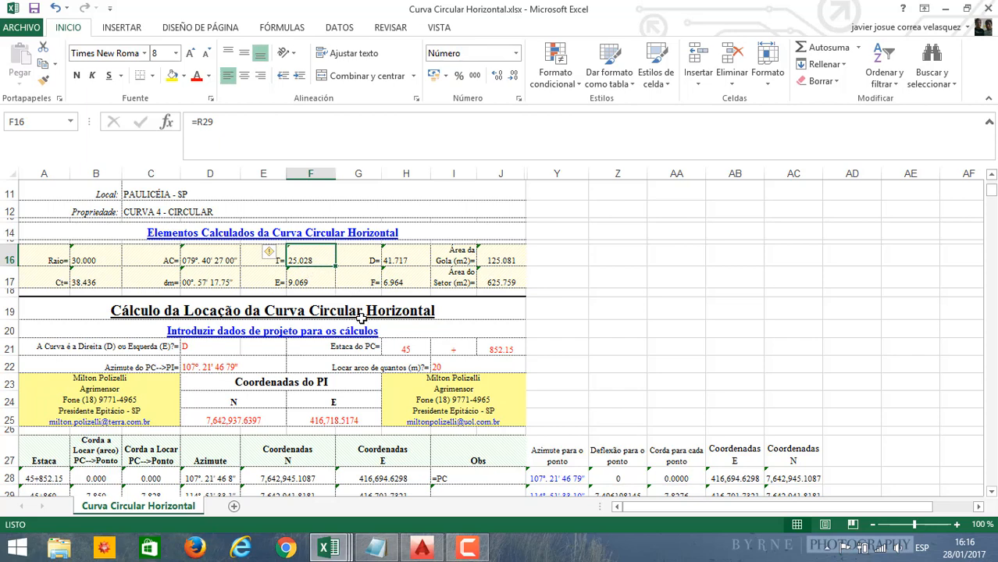
left_click(395, 349)
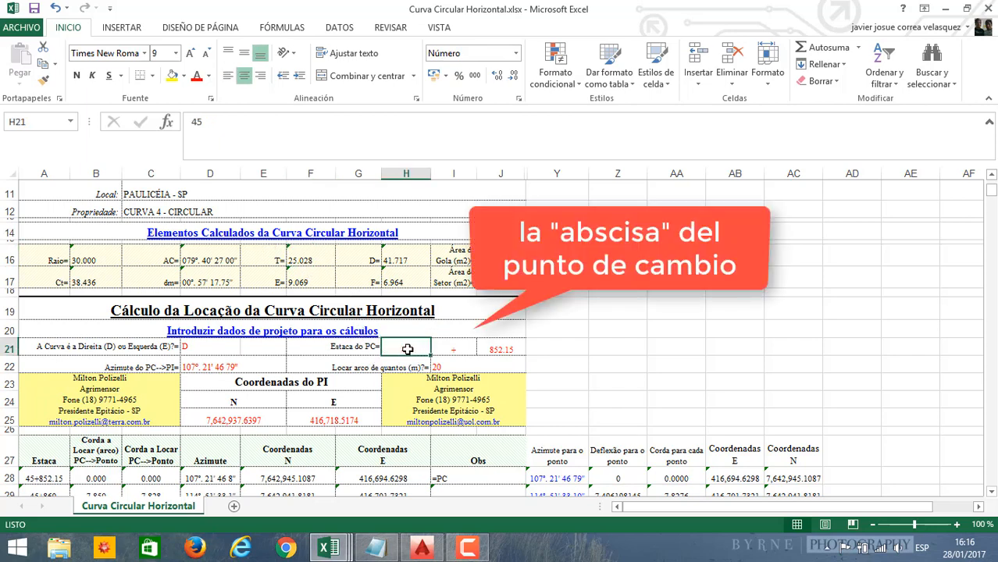
left_click(375, 547)
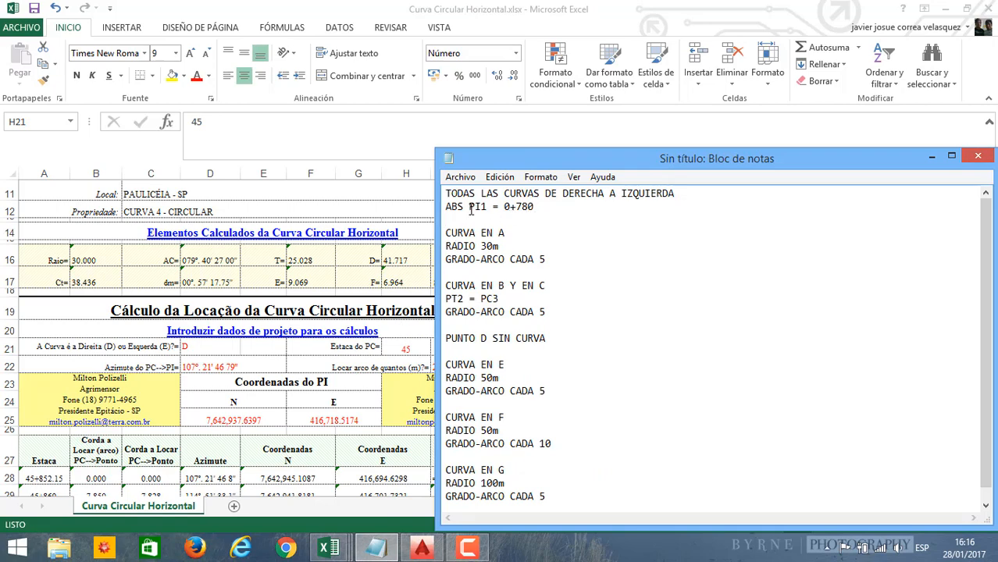
left_click_drag(533, 207, 481, 207)
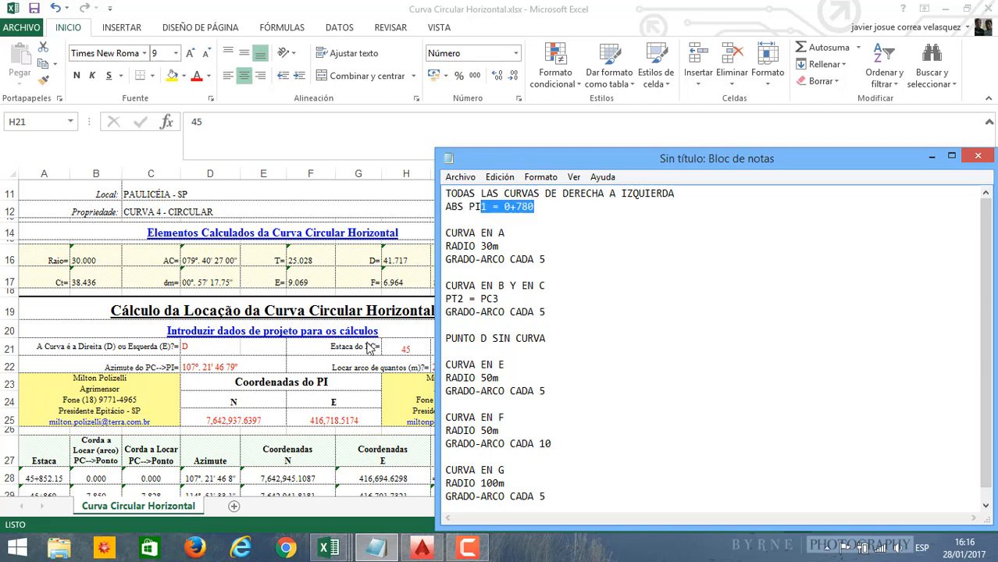
left_click(290, 264)
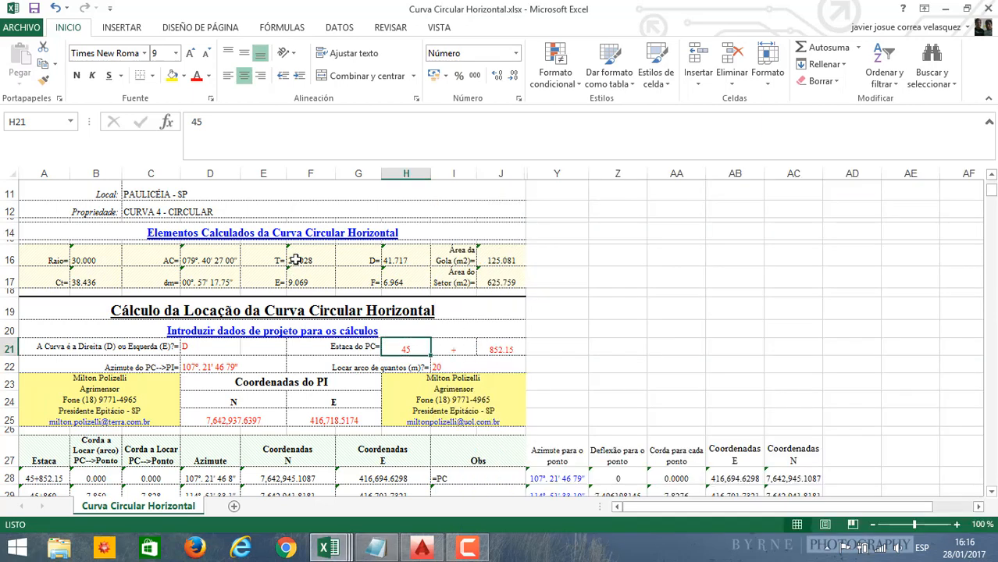
left_click(299, 261)
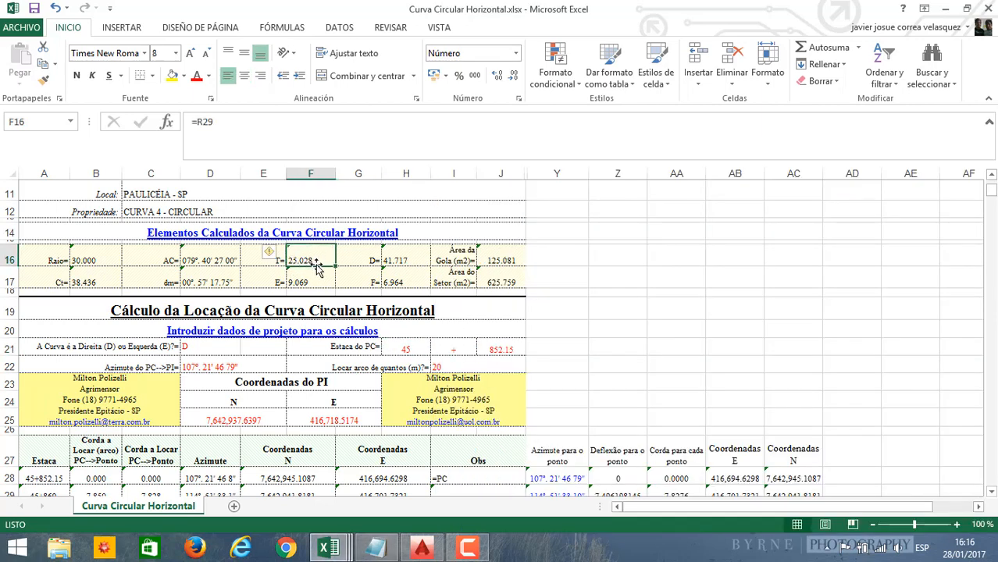
Step: Switch to AutoCAD and open the quick calculator with the CALCURAPIDA command
left_click(422, 546)
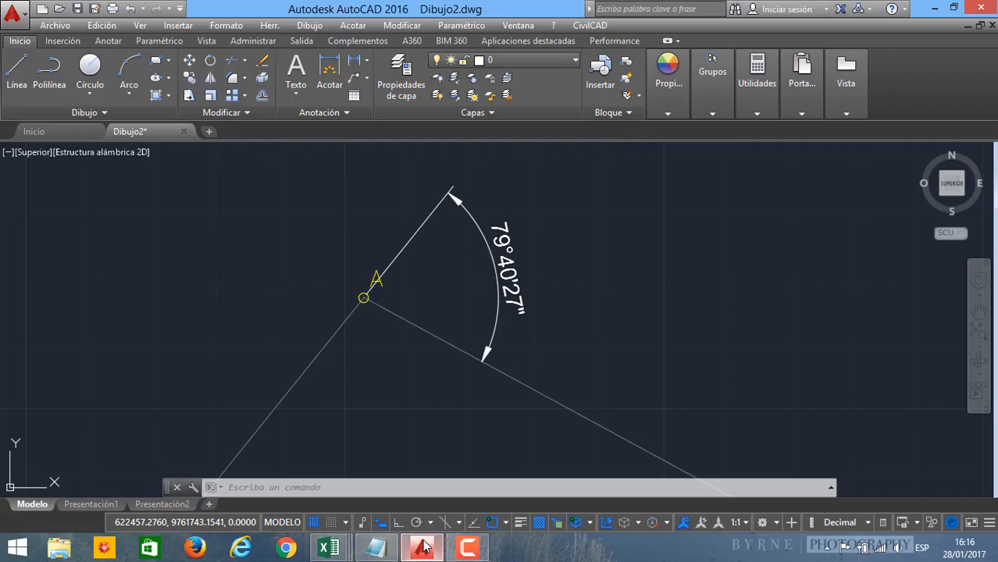
scroll(388, 359, "up", 3)
scroll(389, 358, "down", 3)
type("CALCU")
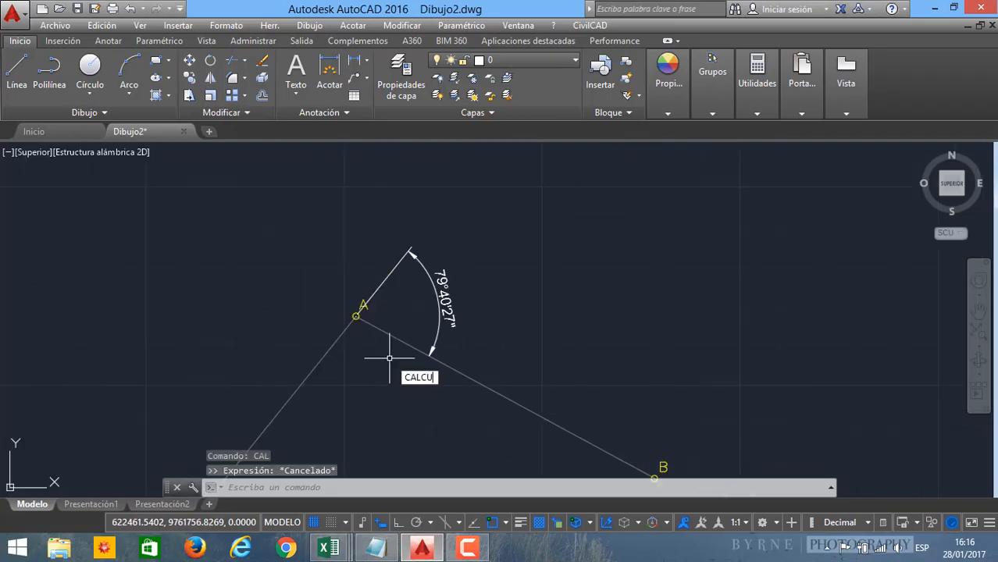
key("Return")
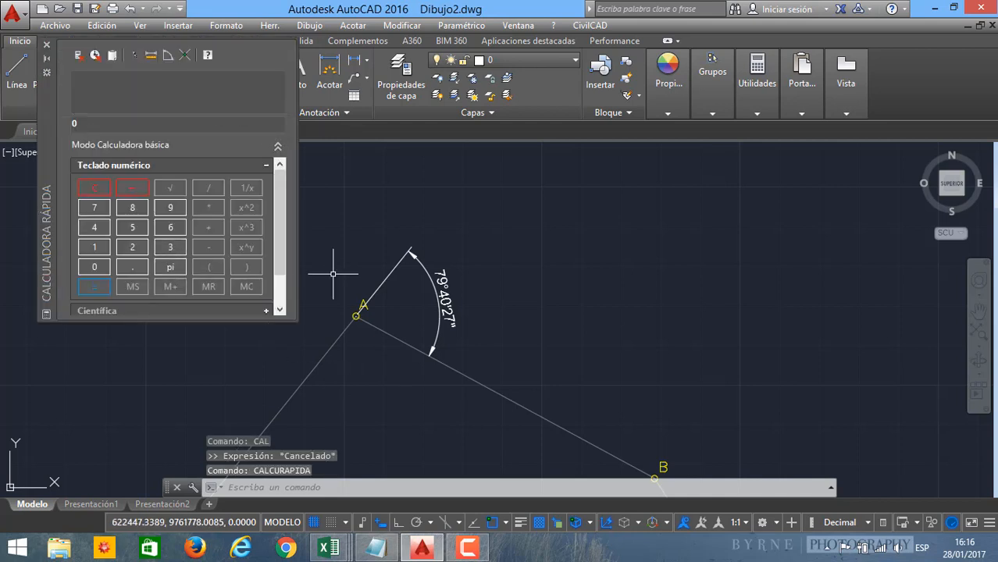
type("780-")
key("Escape")
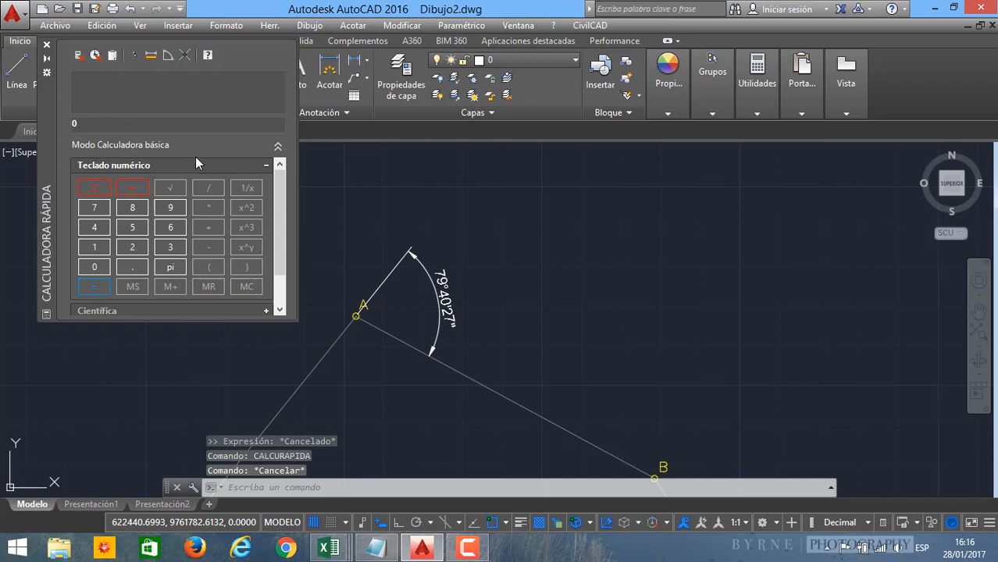
Step: Start a subtraction from 780 in the quick calculator and check the tangent T in cell F16 of the curve workbook
left_click(94, 207)
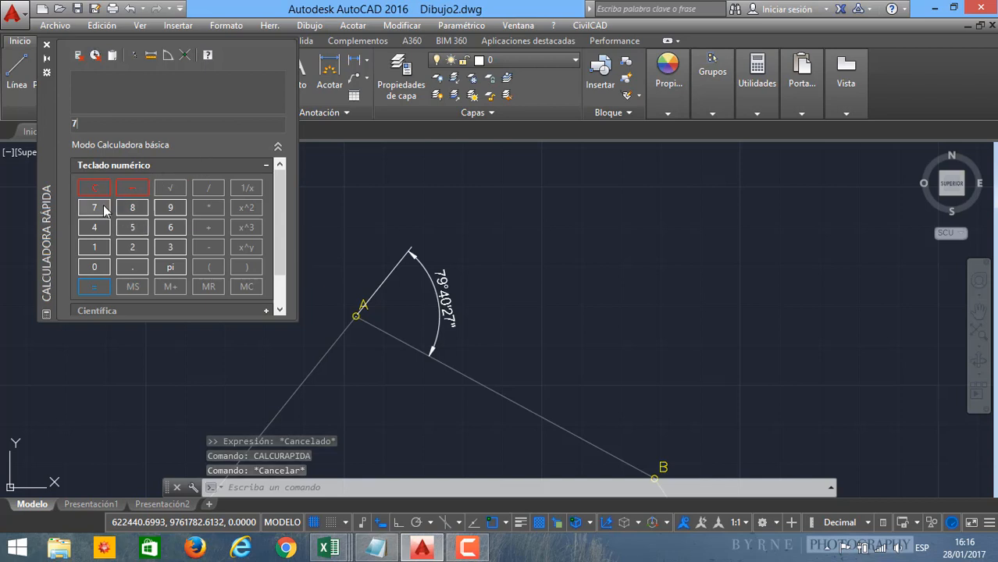
left_click(137, 212)
left_click(94, 267)
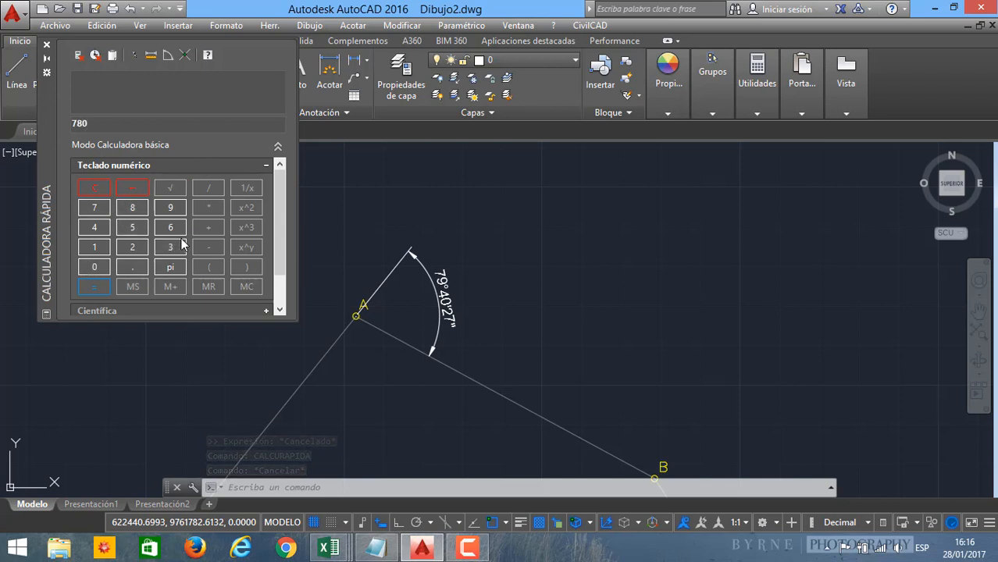
left_click(209, 247)
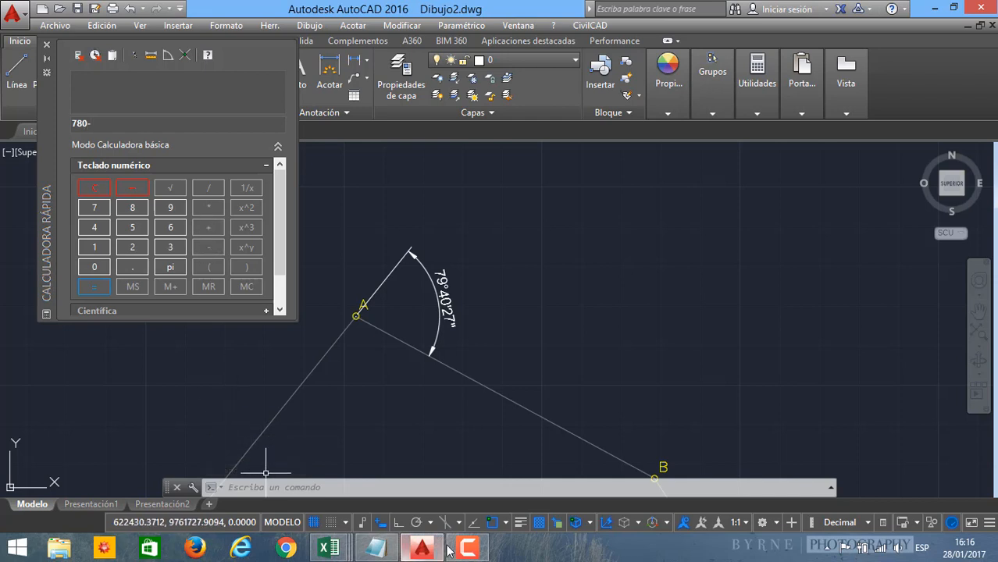
mouse_move(328, 543)
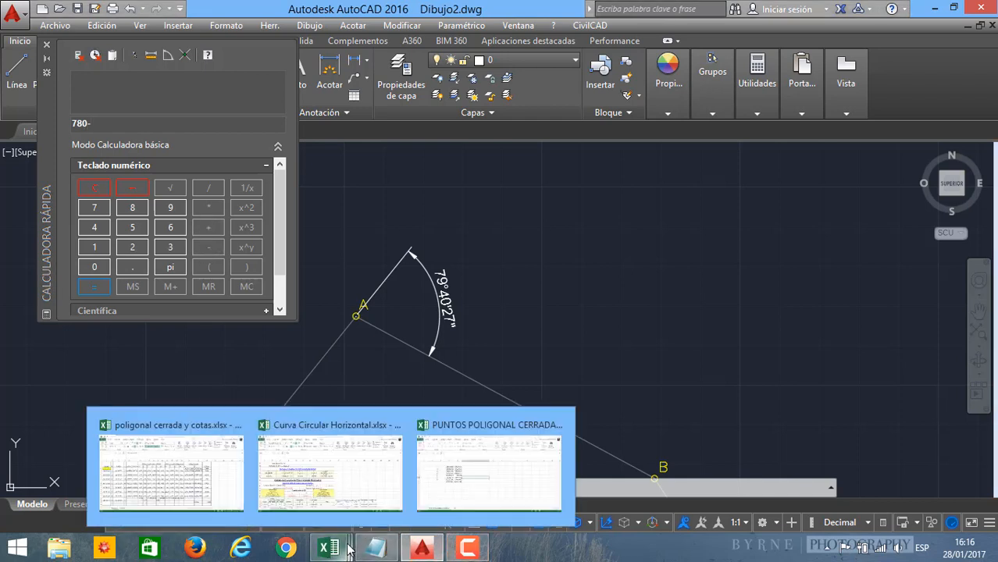
left_click(326, 472)
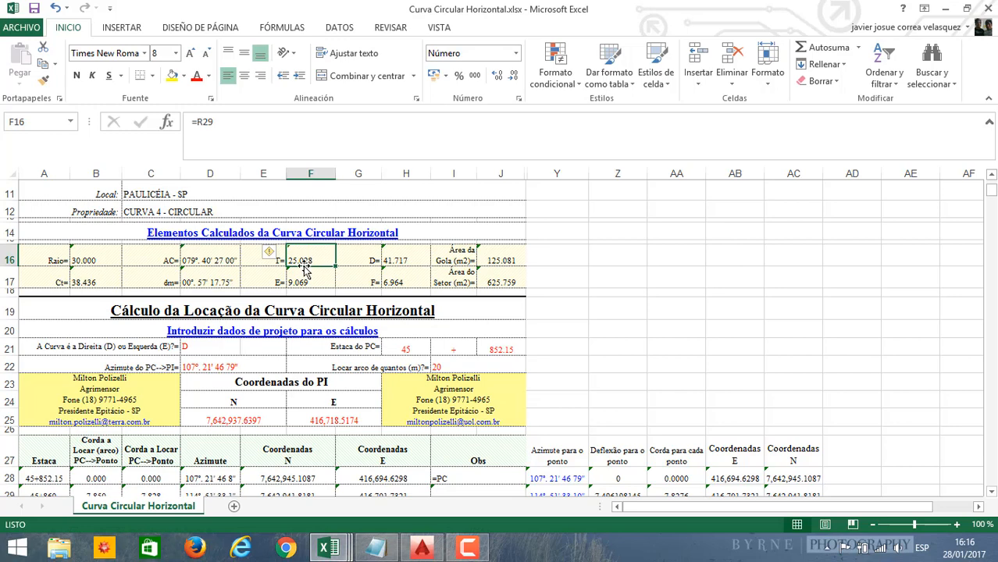
mouse_move(378, 551)
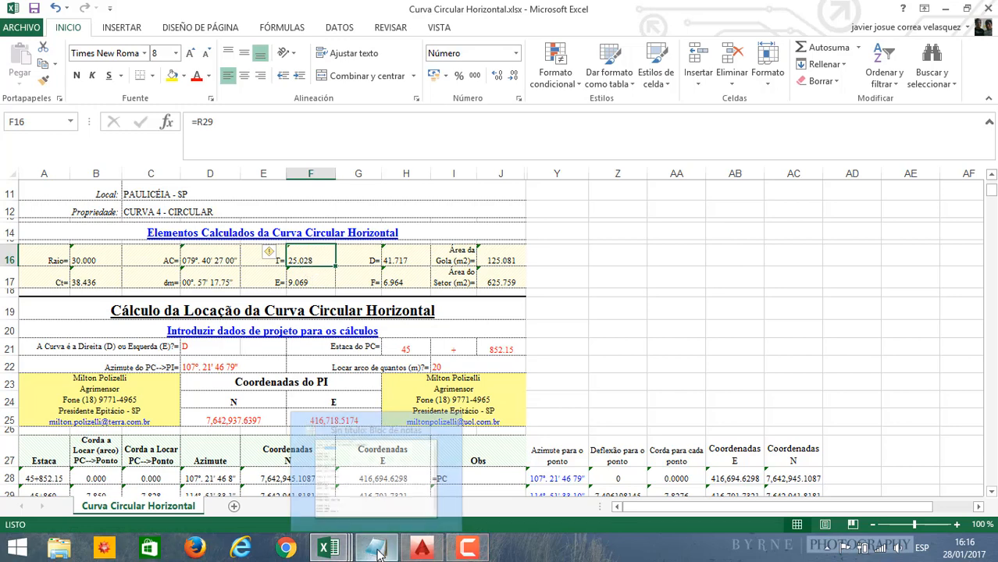
left_click(346, 427)
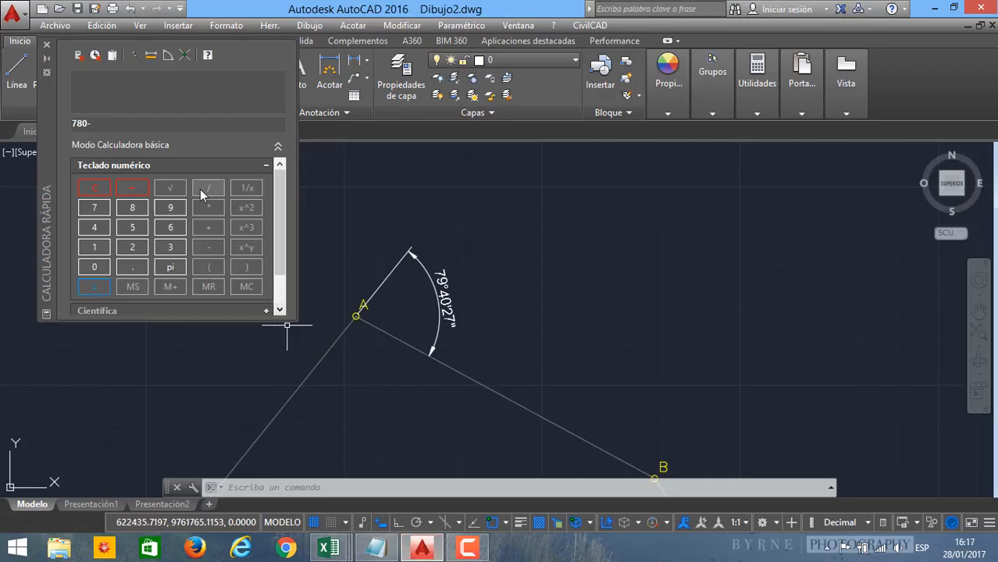
Step: Complete the calculation 780-25.028 in the quick calculator and try to copy its result
type("25.028")
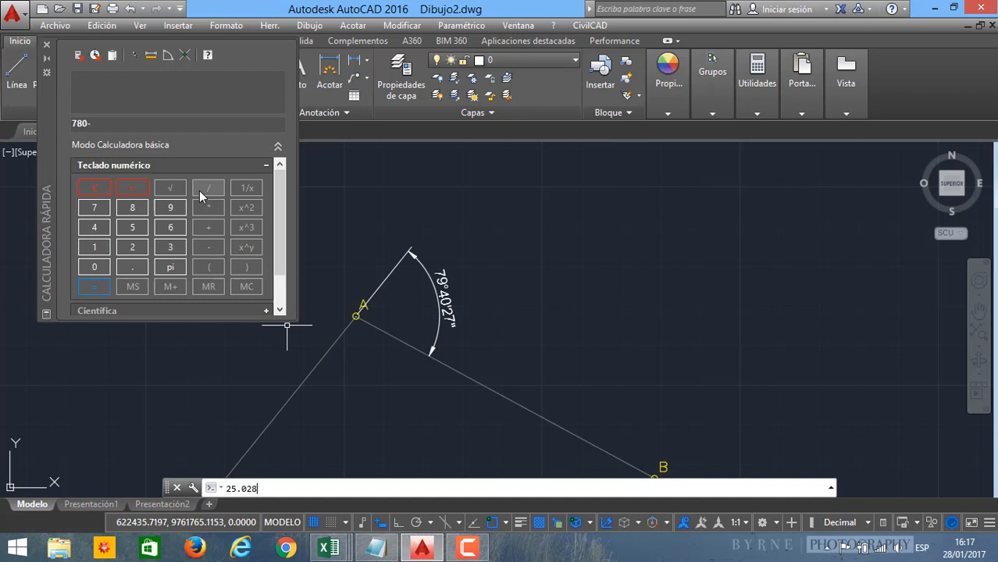
left_click(134, 247)
left_click(135, 229)
left_click(132, 267)
left_click(95, 267)
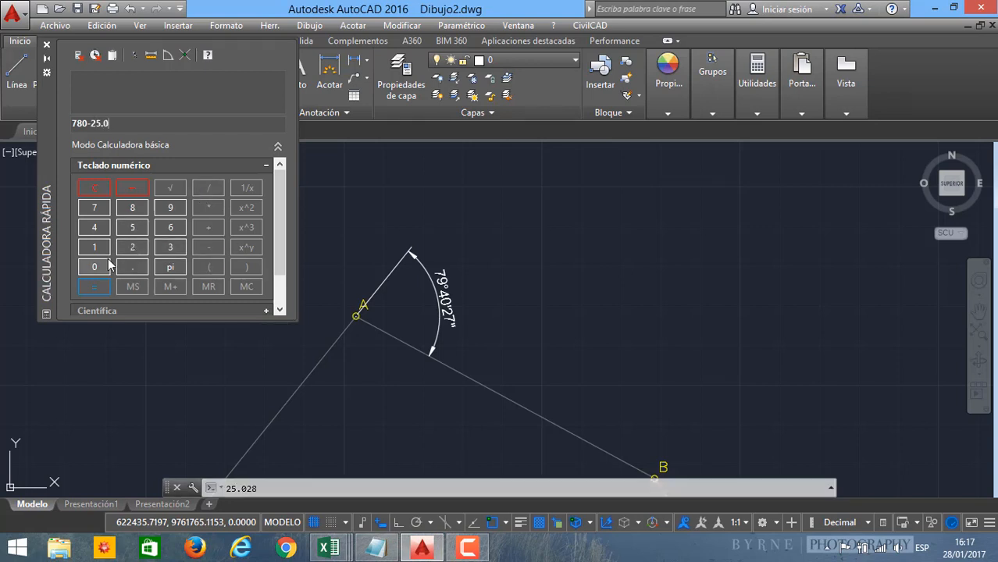
left_click(121, 252)
left_click(132, 210)
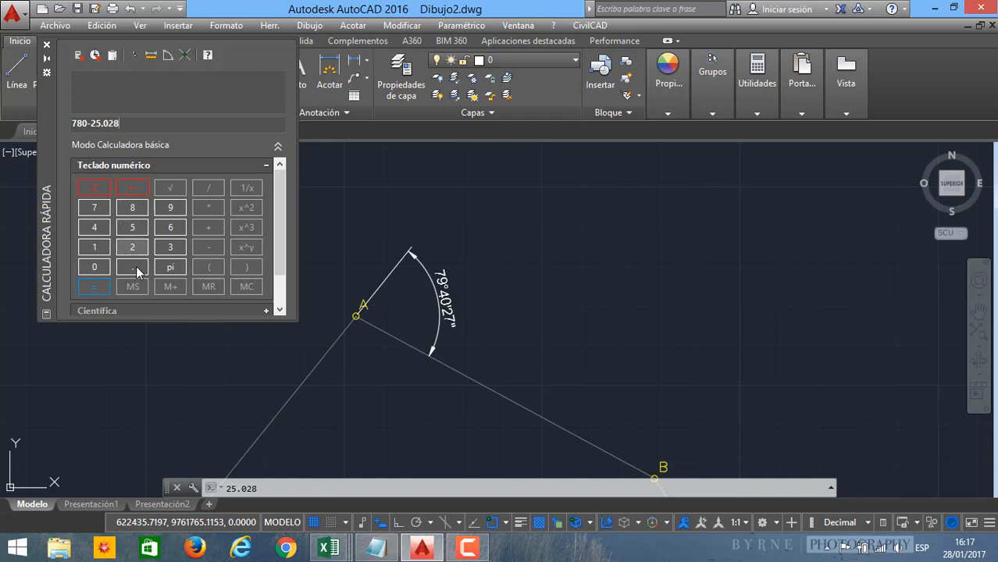
left_click(95, 287)
double_click(79, 123)
key("ctrl+c")
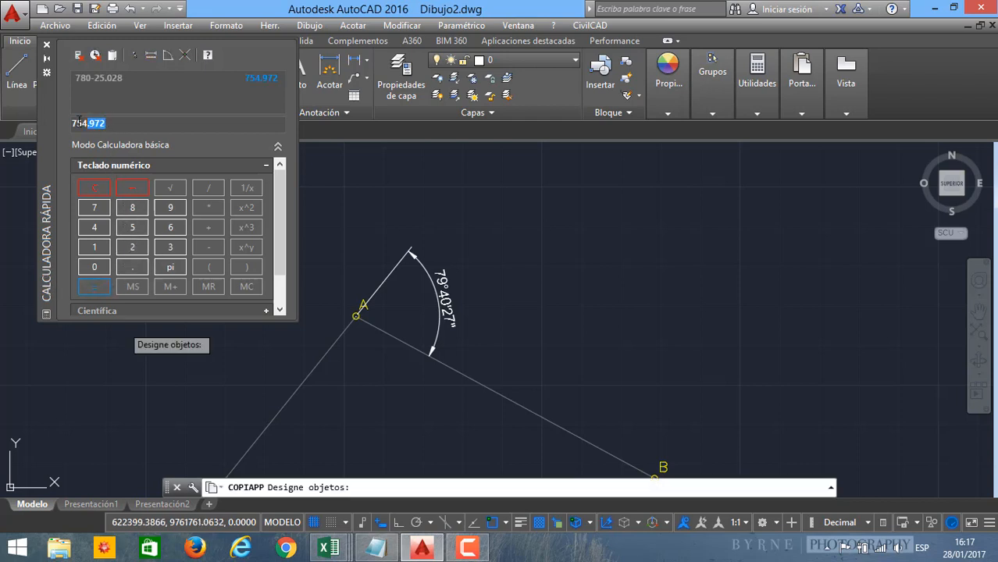
Step: Set the PC station in the Curva Circular Horizontal workbook to 754.972 in cell J21 and 0 in cell H21
mouse_move(327, 549)
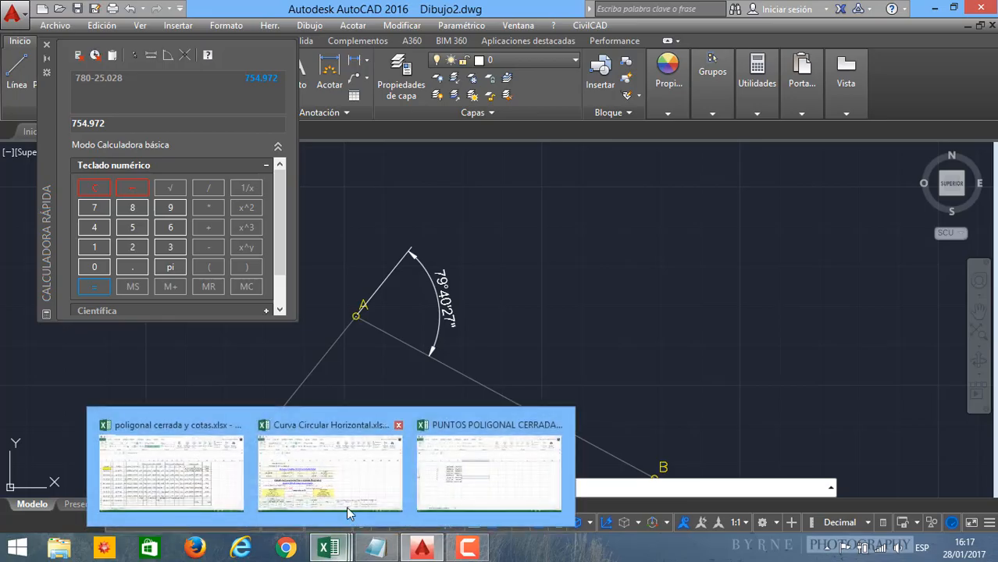
left_click(345, 508)
type("75")
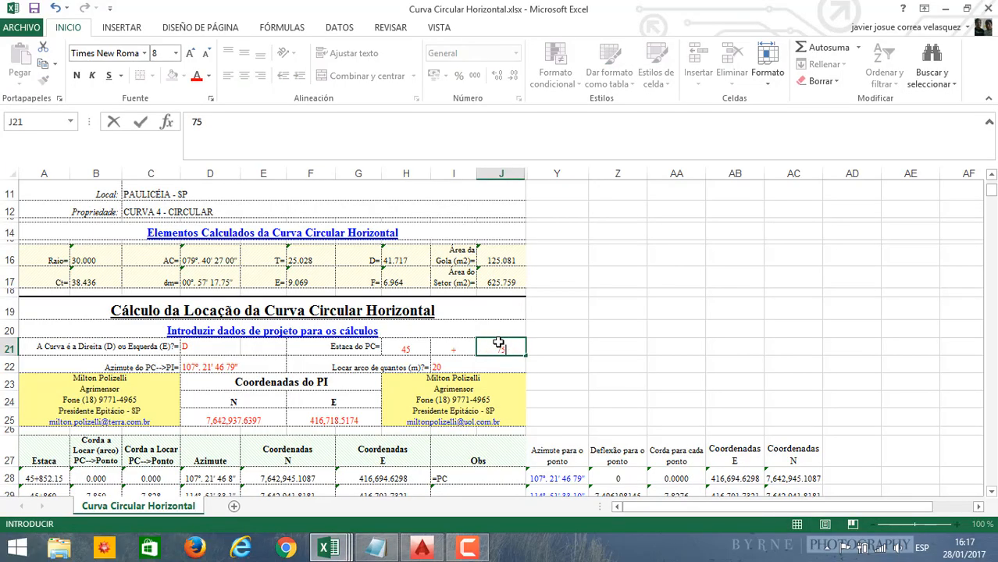
type("4.972")
left_click(727, 359)
left_click(396, 348)
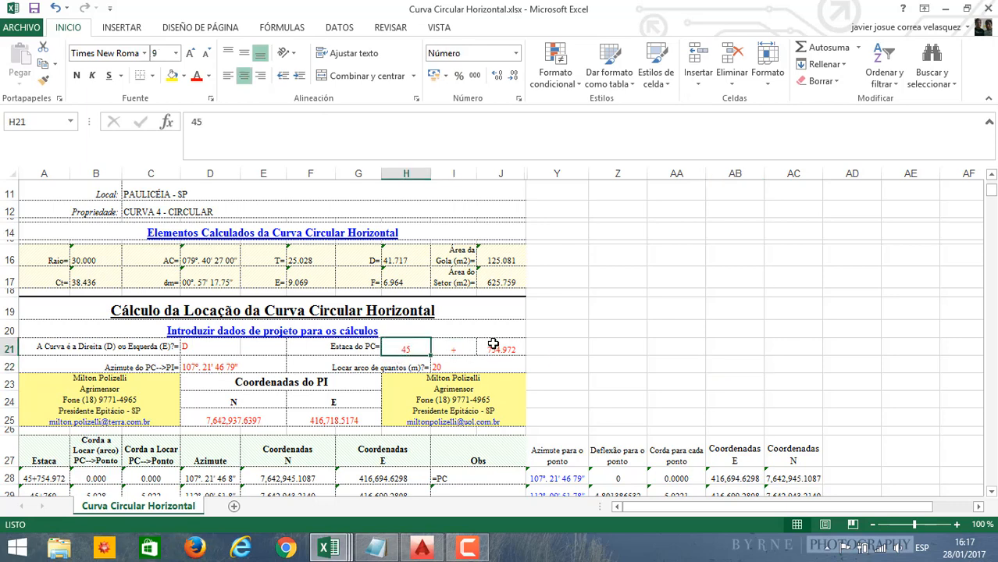
type("0")
left_click(582, 340)
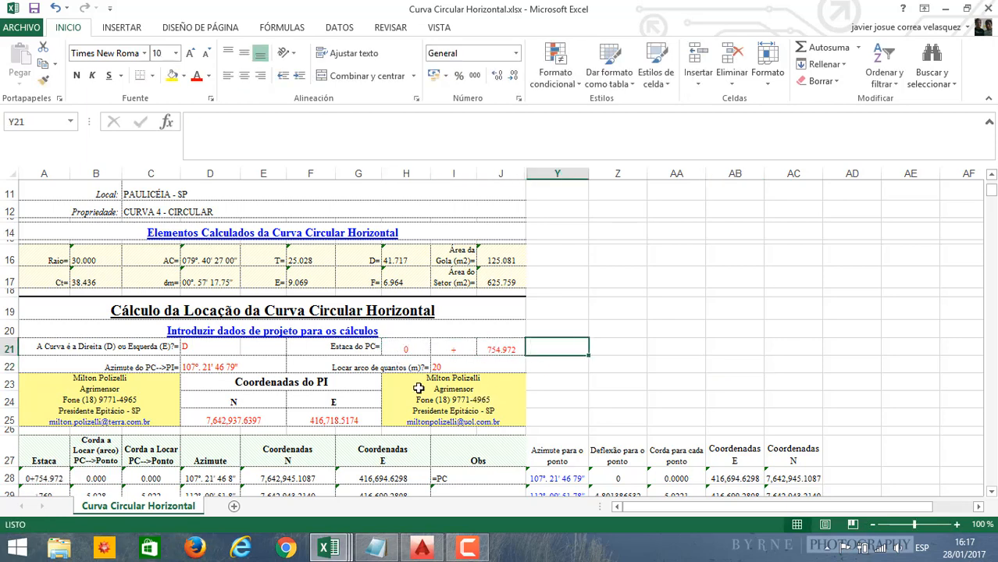
Step: Check the arc interval input in row 22 and the curve data in the Notepad notes
scroll(396, 369, "down", 2)
left_click(269, 316)
scroll(370, 329, "up", 1)
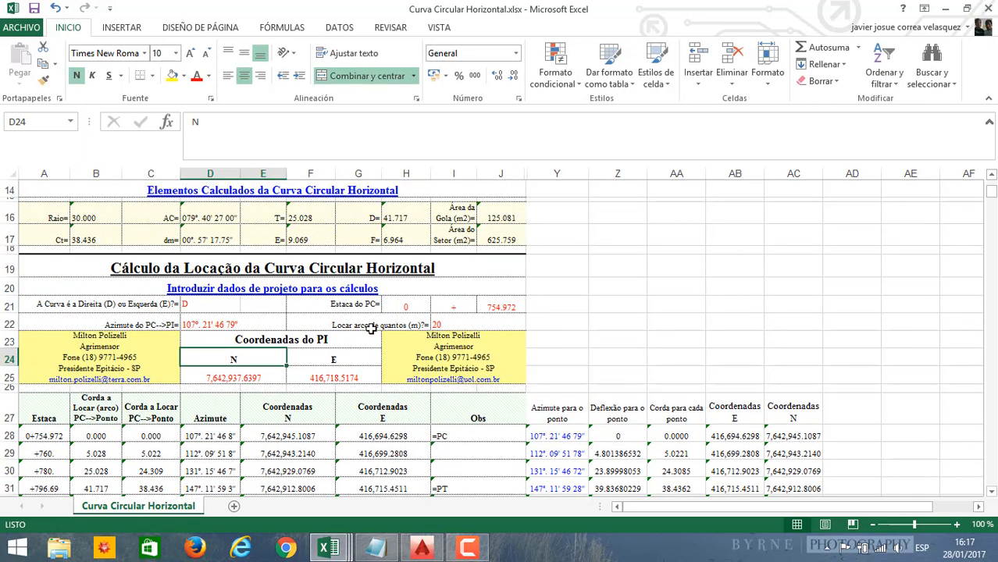
left_click(336, 325)
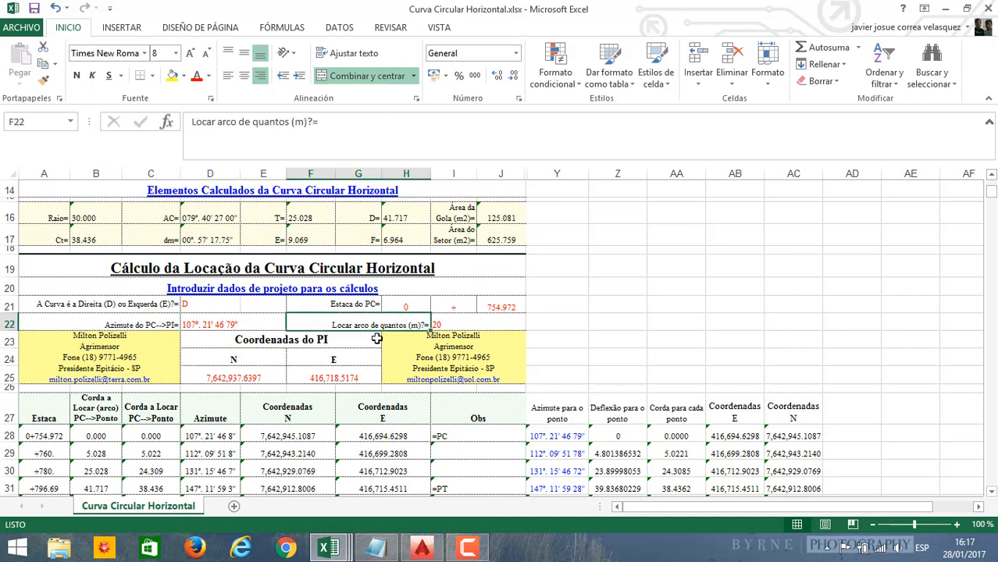
left_click(441, 319)
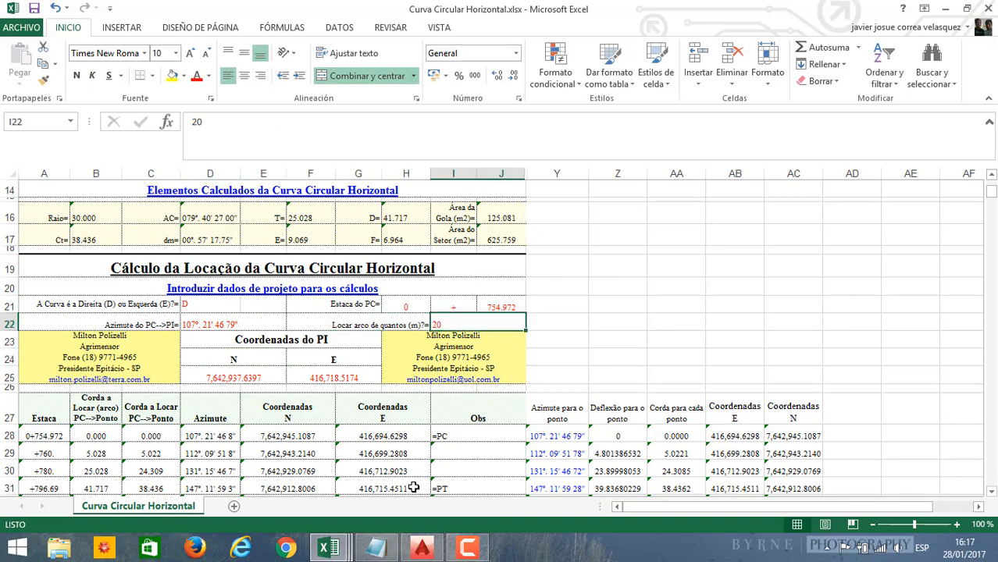
left_click(375, 547)
left_click(614, 236)
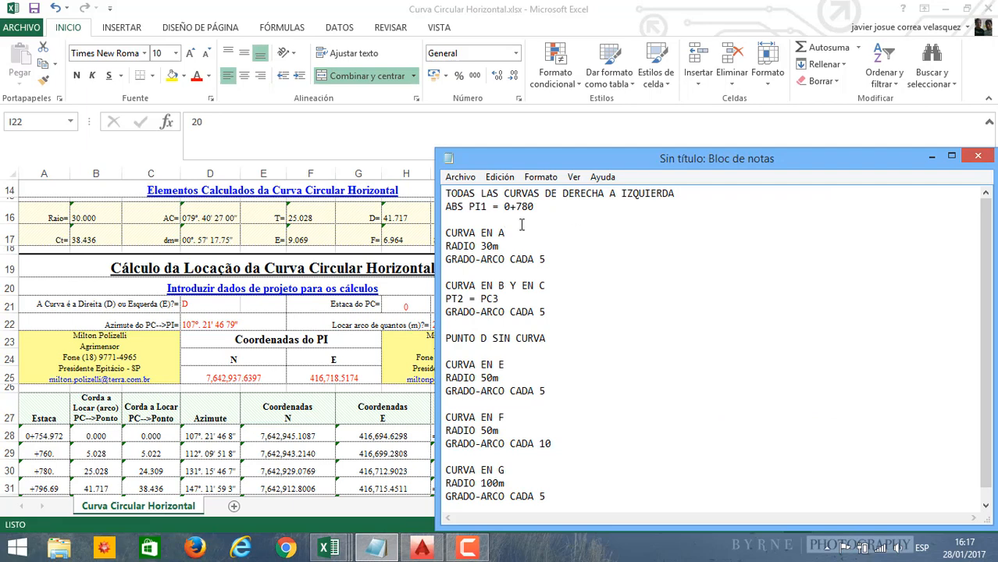
scroll(514, 231, "down", 1)
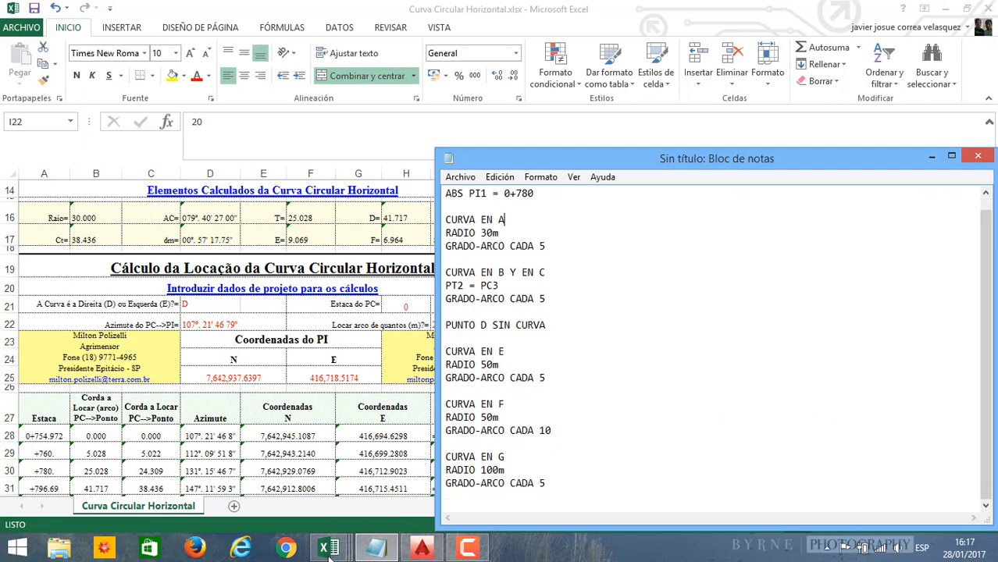
Step: Close the quick calculator in AutoCAD and cancel the pending copy command
left_click(421, 547)
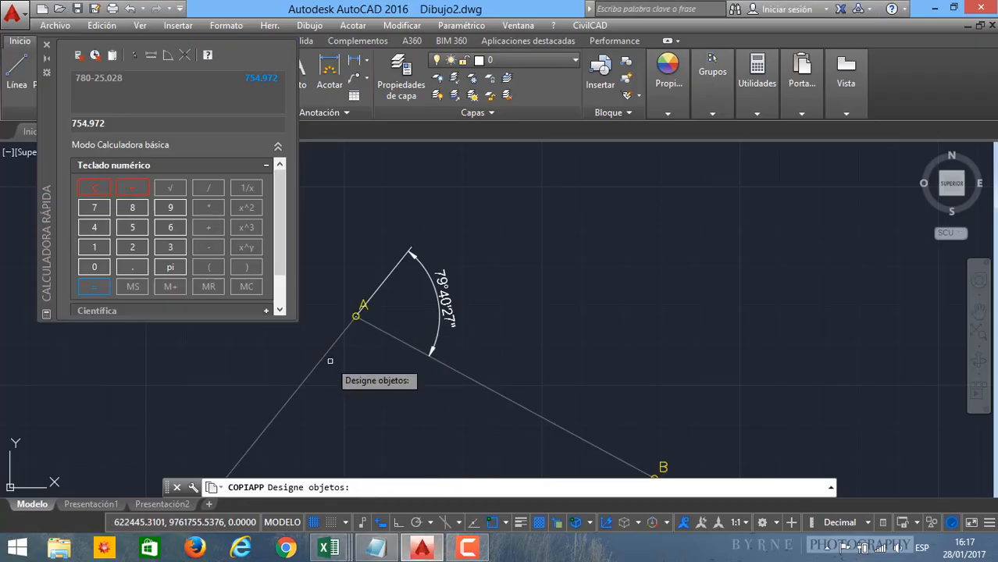
left_click(46, 45)
middle_click_drag(294, 298, 303, 245)
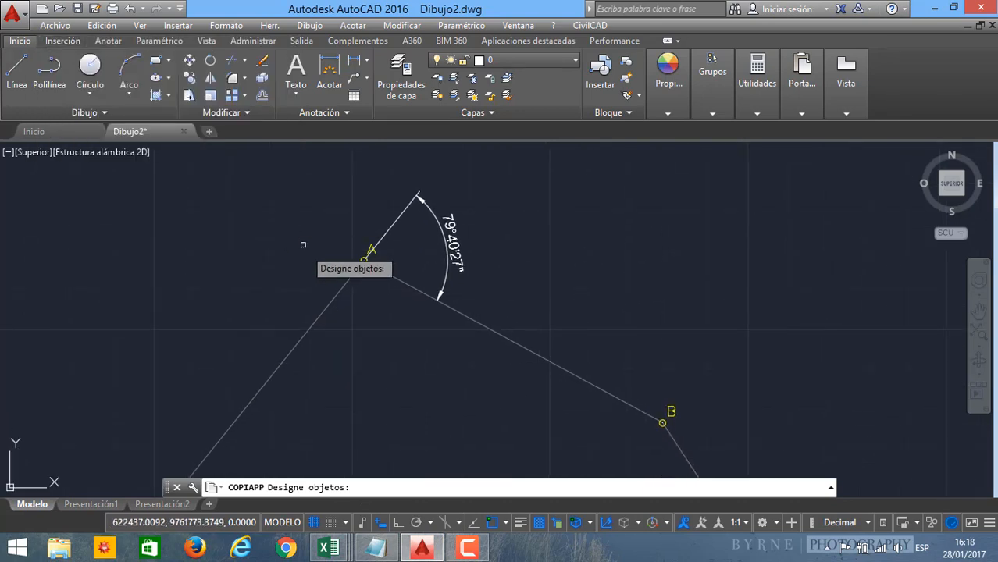
key("Escape")
Step: Set the arc layout interval in cell I22 to 5, following the Notepad notes for the curve at A
left_click(377, 548)
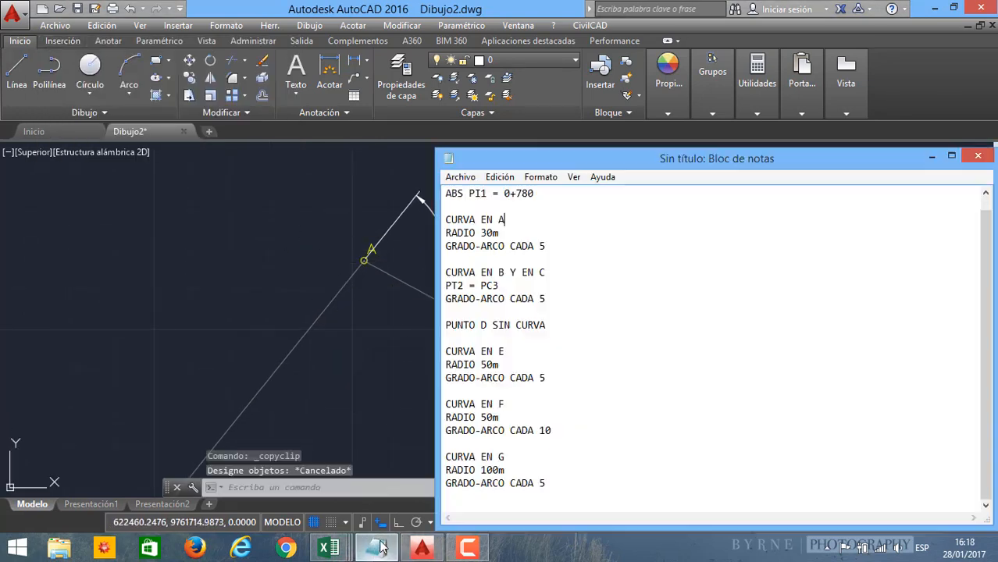
left_click_drag(445, 230, 499, 233)
left_click_drag(445, 272, 490, 271)
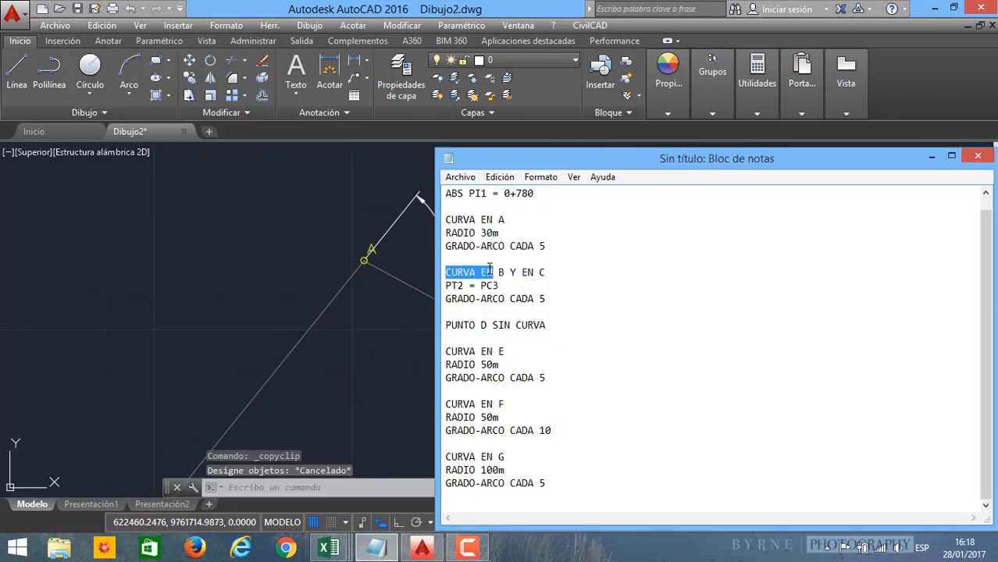
left_click_drag(446, 245, 535, 245)
left_click(546, 245)
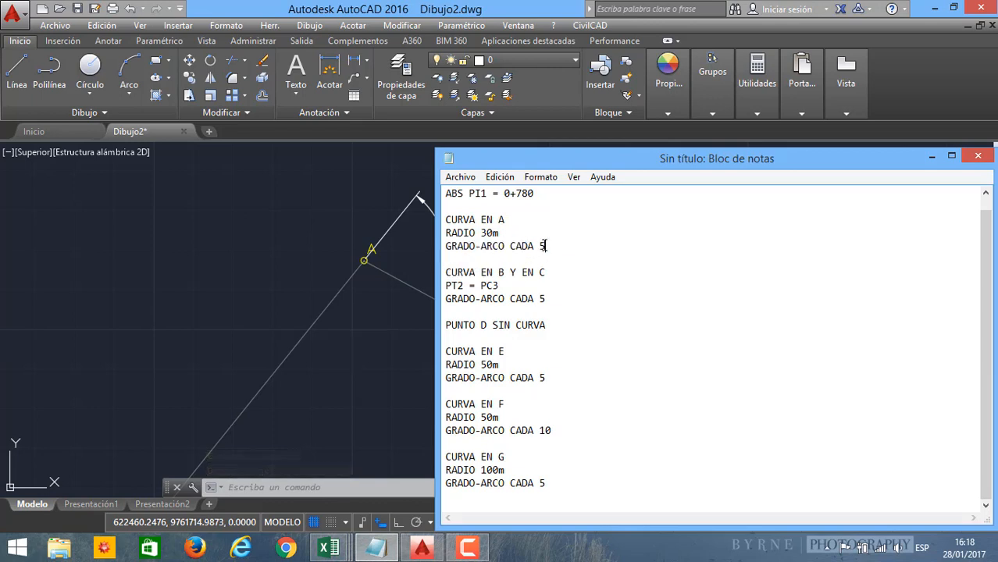
left_click(556, 256)
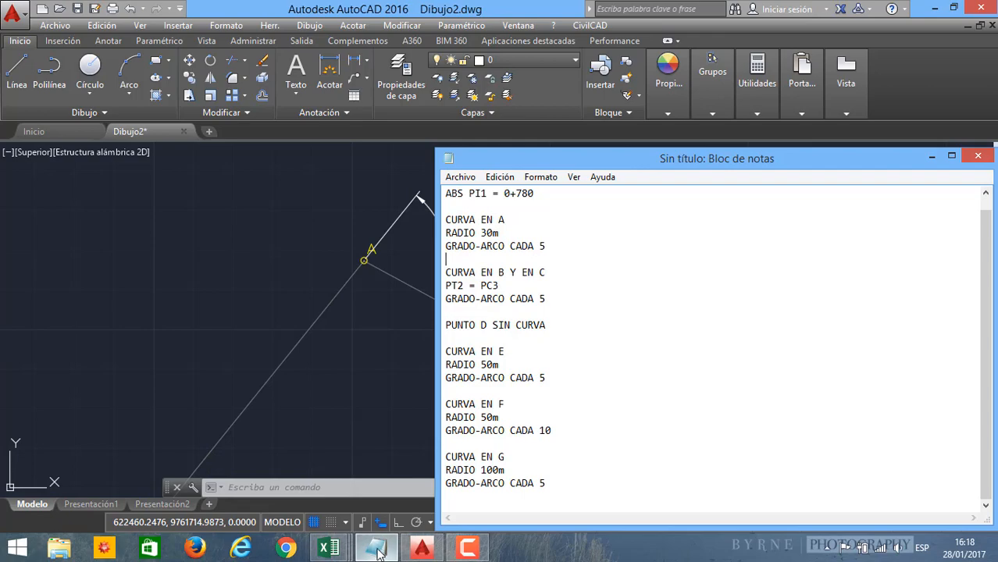
mouse_move(329, 549)
left_click(341, 505)
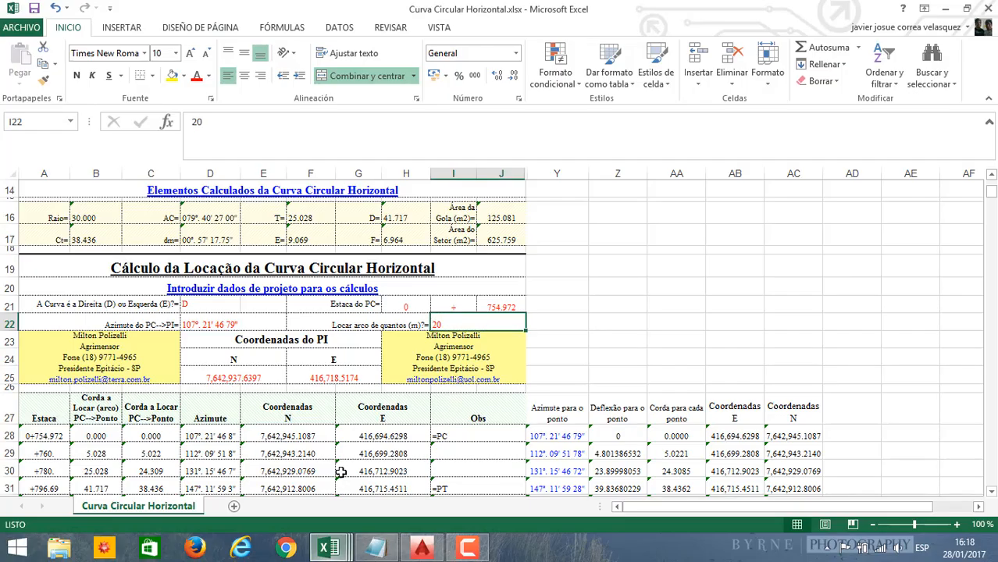
type("5")
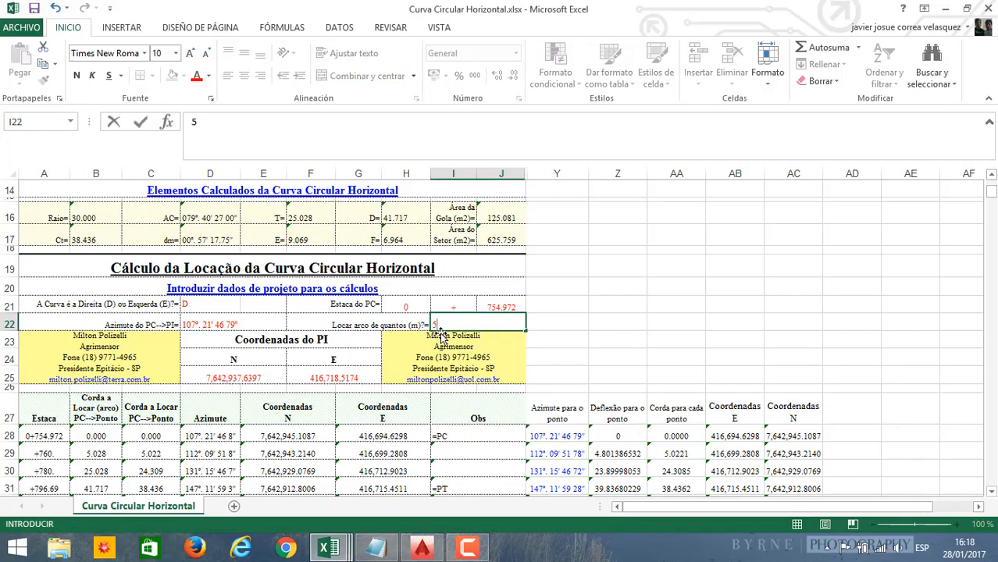
left_click(577, 323)
Step: Examine the layout table from row 28 down and the PC-to-PI azimuth input in row 22
scroll(221, 368, "down", 1)
scroll(221, 367, "down", 3)
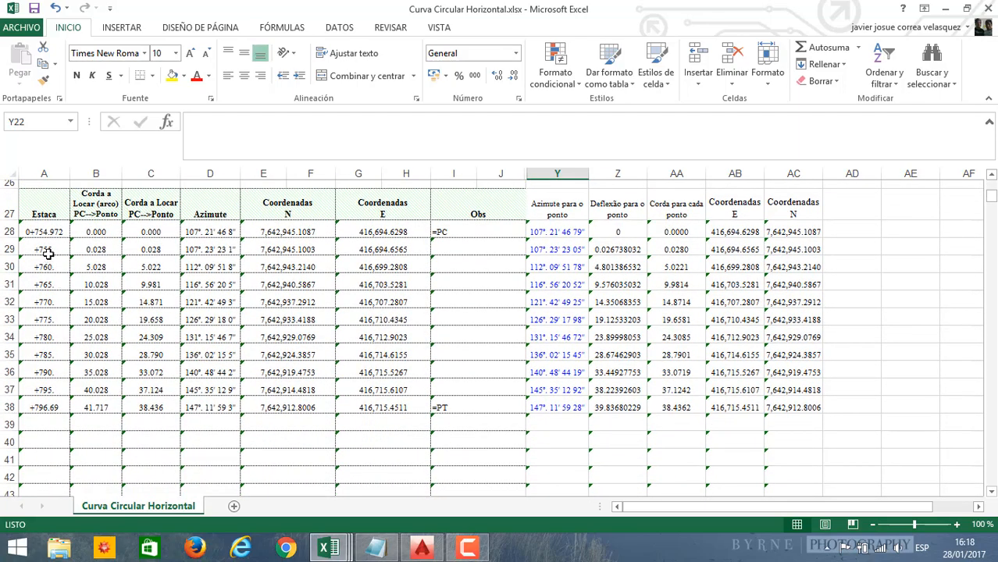
scroll(266, 297, "up", 2)
scroll(233, 356, "down", 2)
scroll(232, 357, "up", 4)
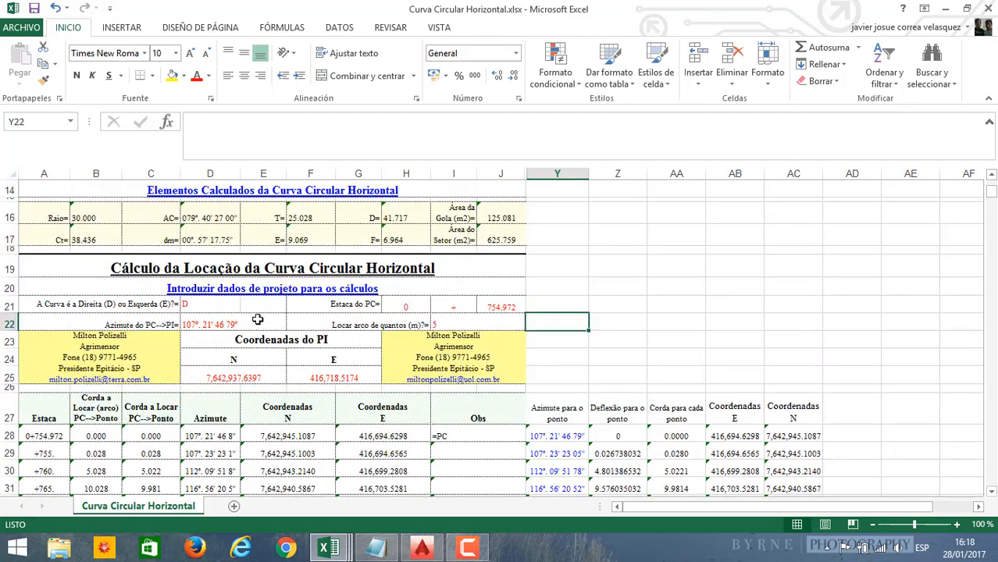
left_click(125, 325)
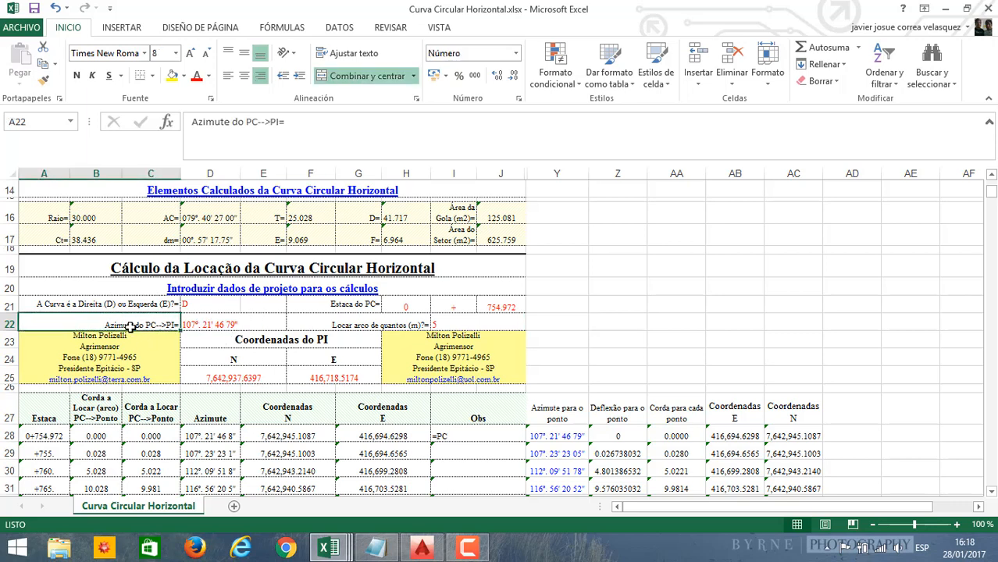
Step: Check the PC-to-PI azimuth input in cell D22 against the layout table from row 28 down
left_click(207, 325)
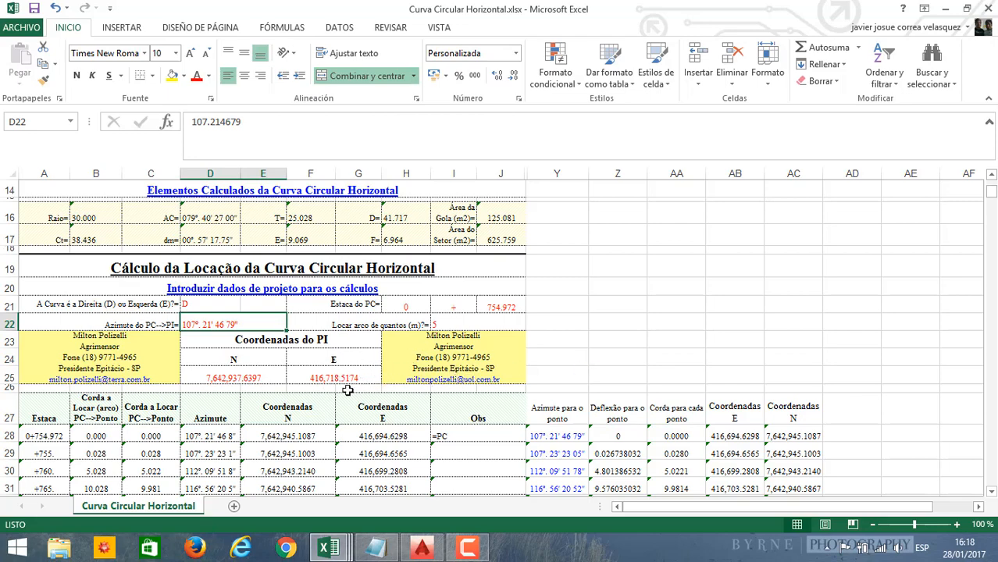
scroll(252, 391, "down", 2)
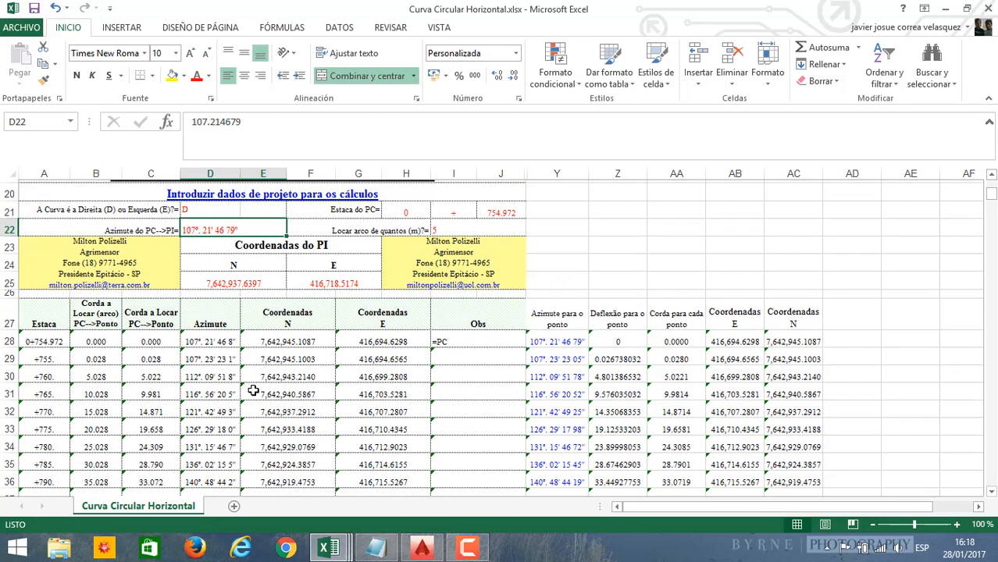
scroll(253, 390, "up", 1)
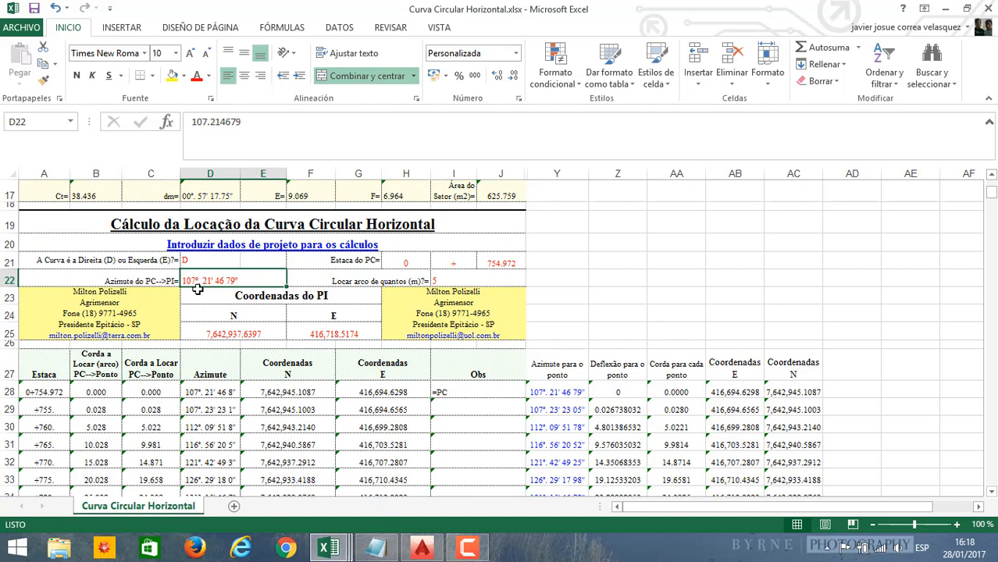
Step: Switch to AutoCAD and examine vertex A, its deflection angle and the two polygon sides meeting there
left_click(435, 550)
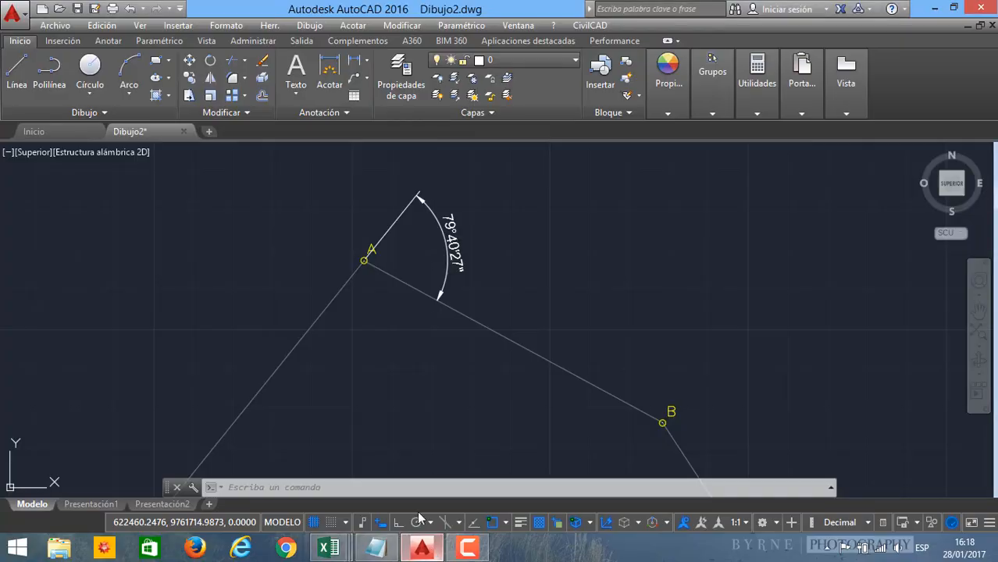
scroll(365, 268, "up", 2)
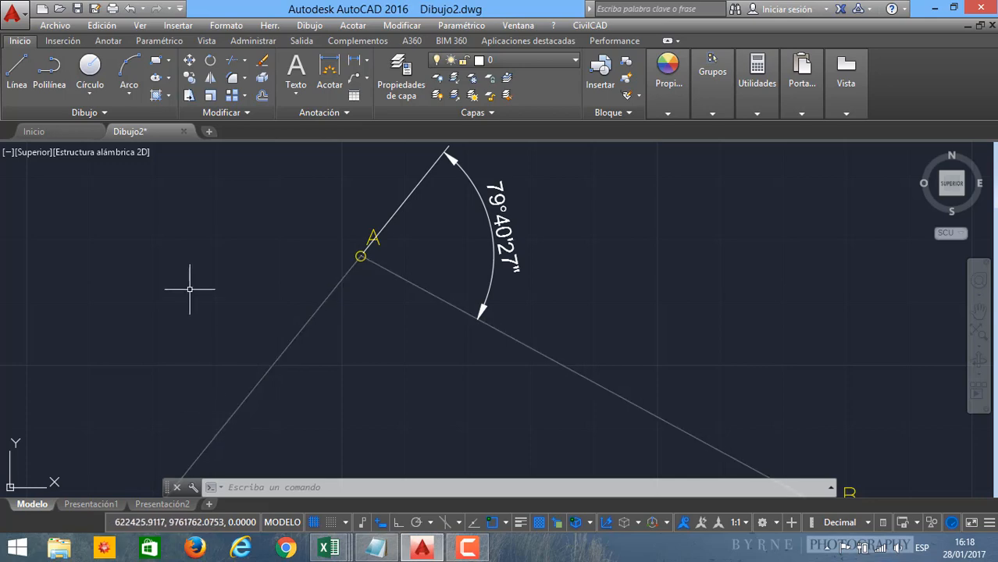
scroll(385, 384, "down", 8)
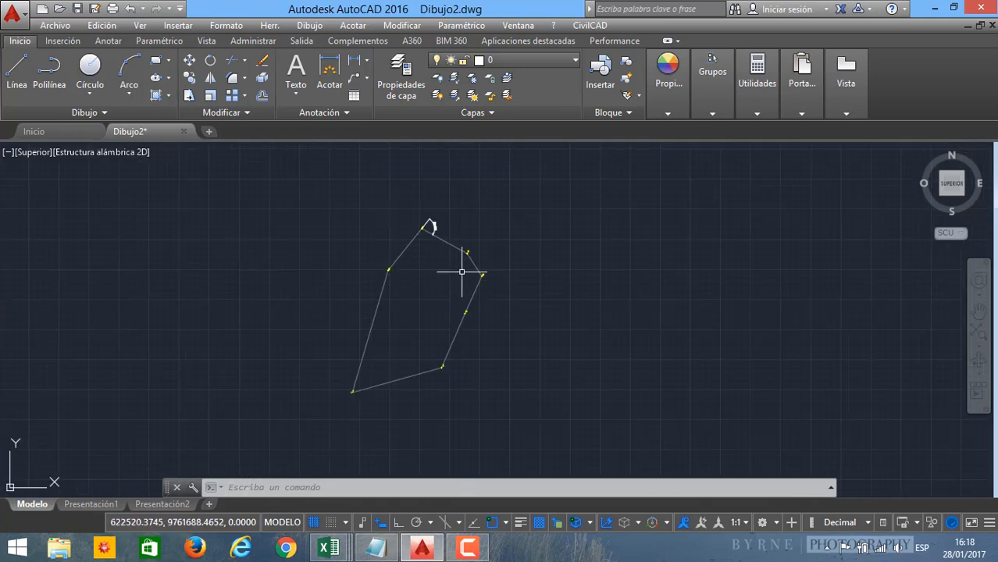
scroll(421, 225, "up", 5)
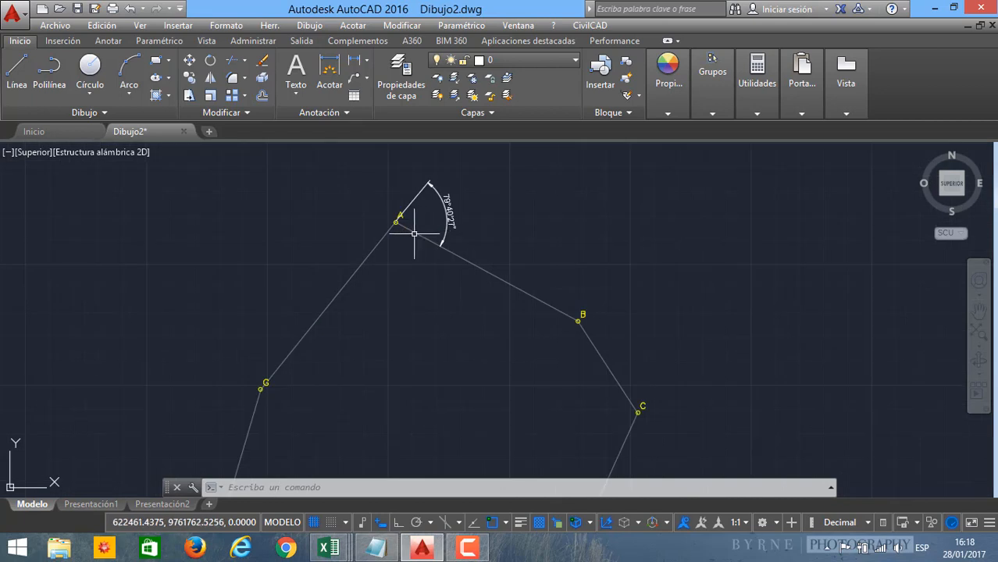
scroll(414, 233, "up", 6)
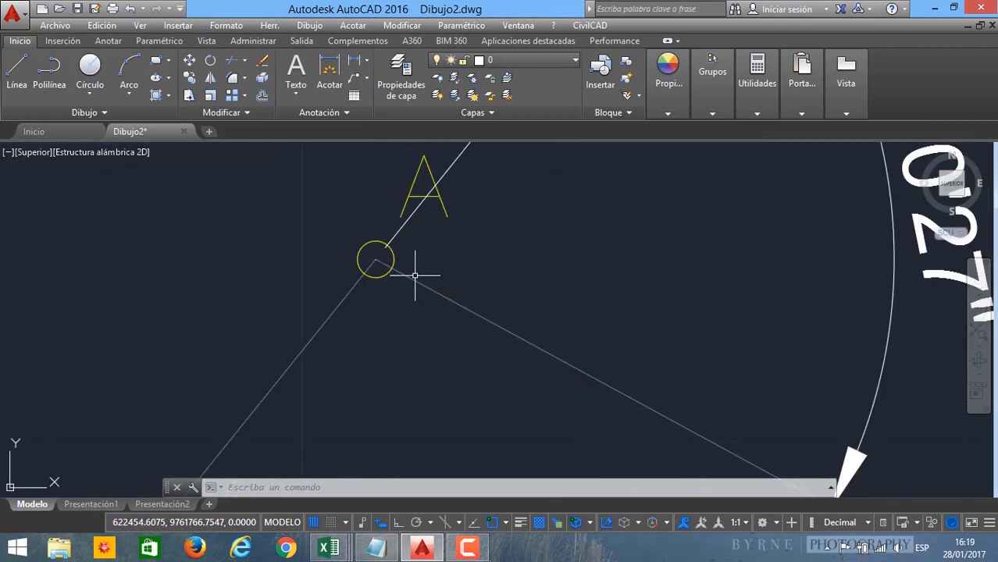
scroll(415, 275, "down", 6)
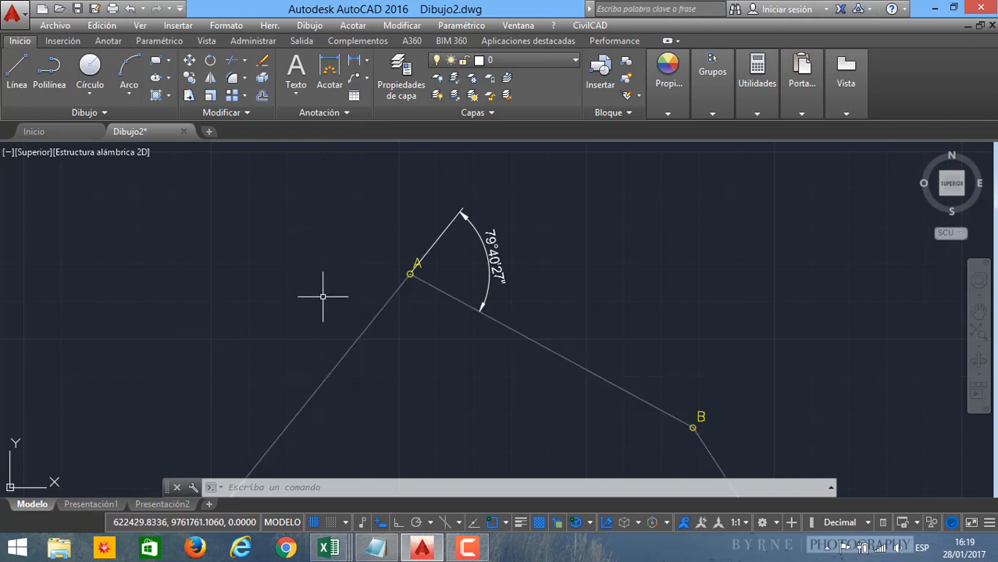
left_click(404, 279)
key("Escape")
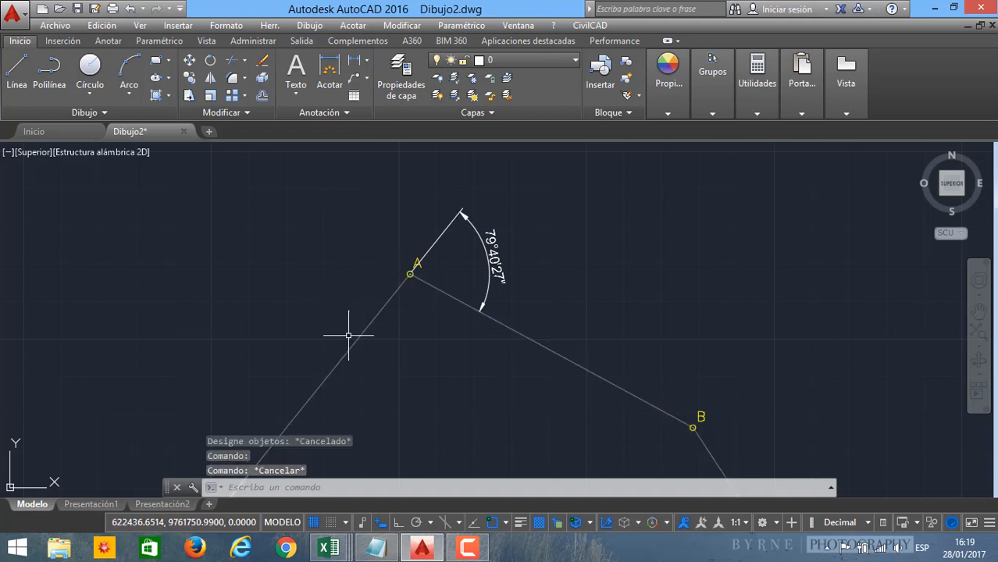
scroll(402, 284, "up", 3)
scroll(410, 254, "up", 1)
scroll(411, 246, "down", 3)
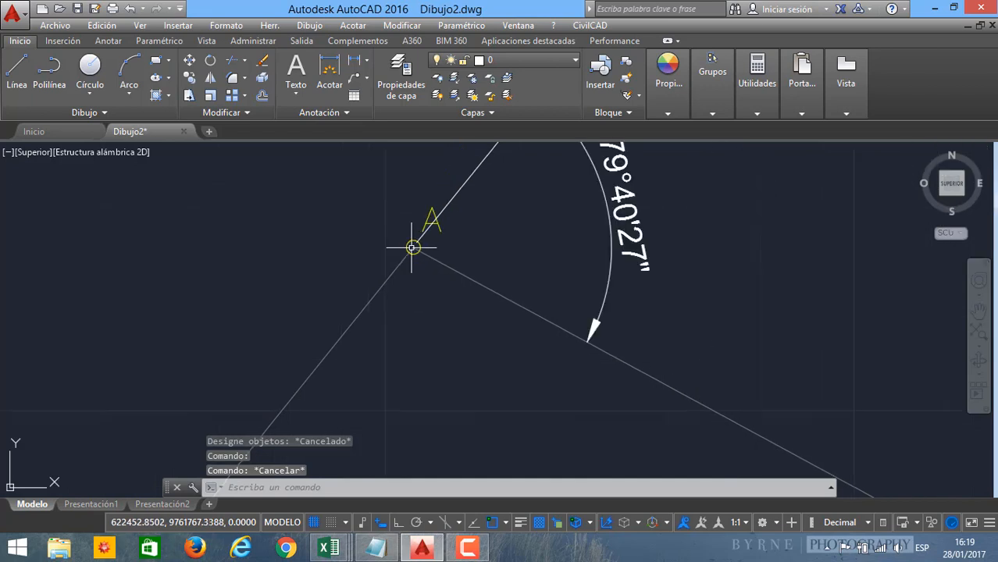
scroll(408, 245, "up", 3)
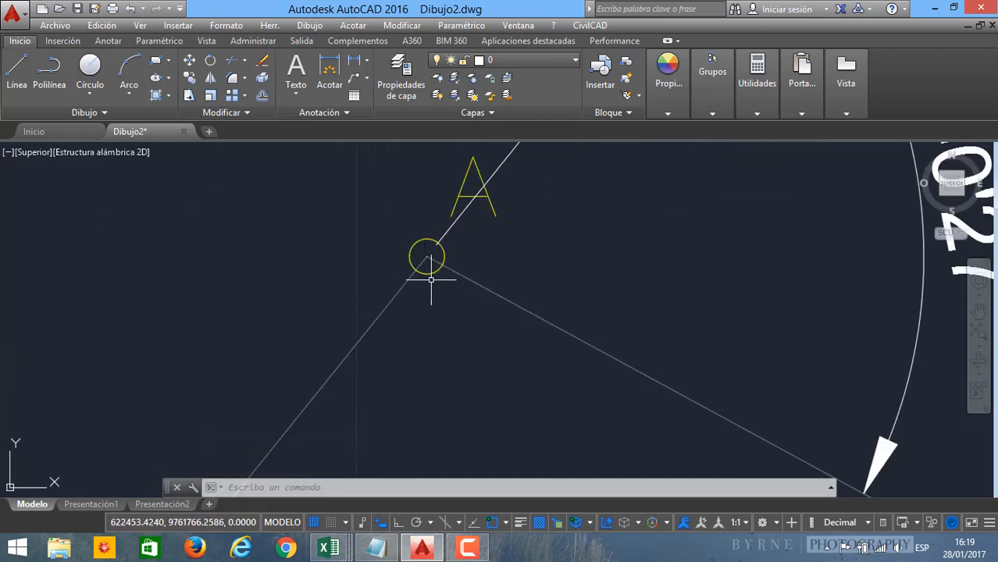
scroll(406, 312, "down", 5)
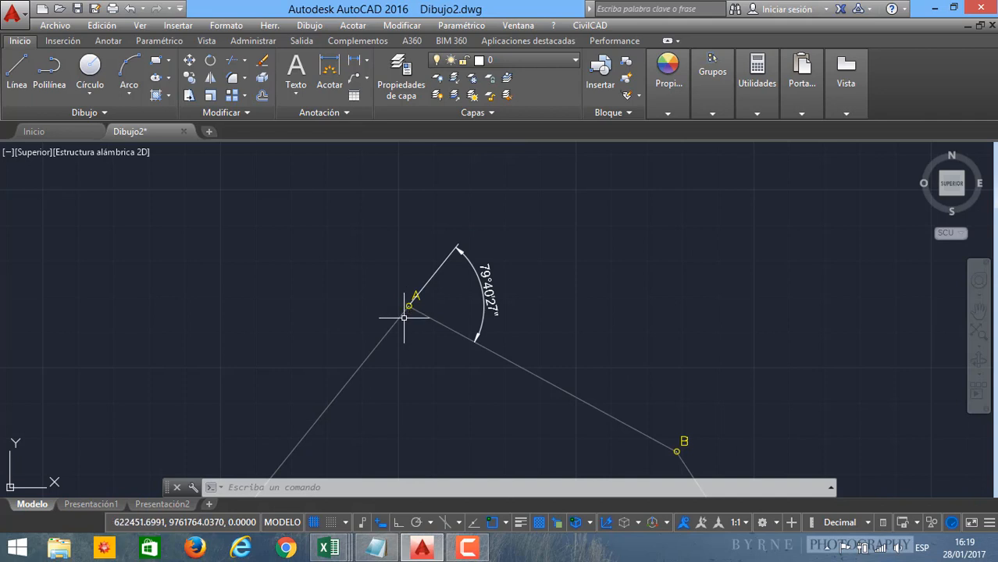
Step: Draw a circle centred on vertex A with radius 25.028, the tangent length T from the Excel curve sheet
type("c")
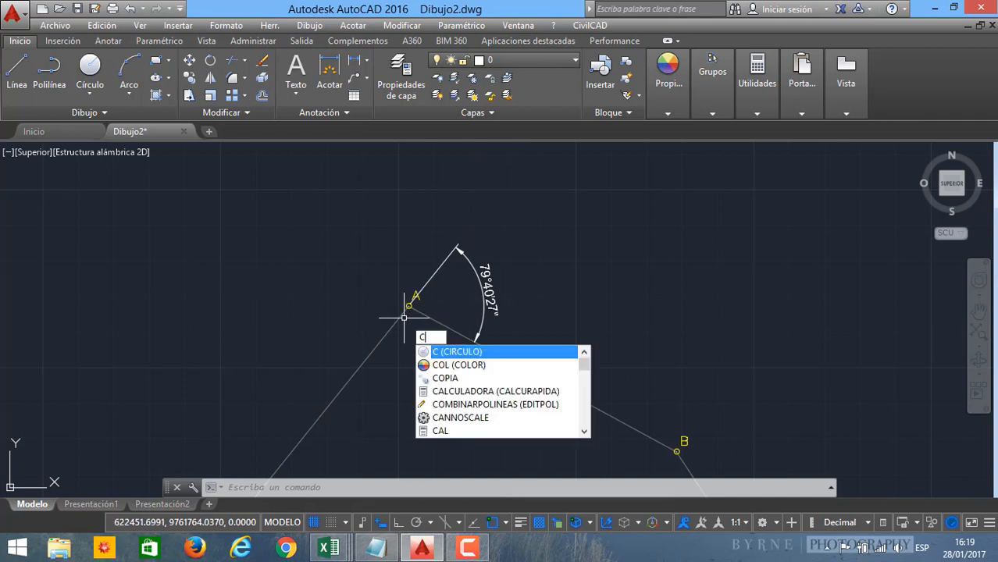
key("Return")
scroll(404, 320, "up", 4)
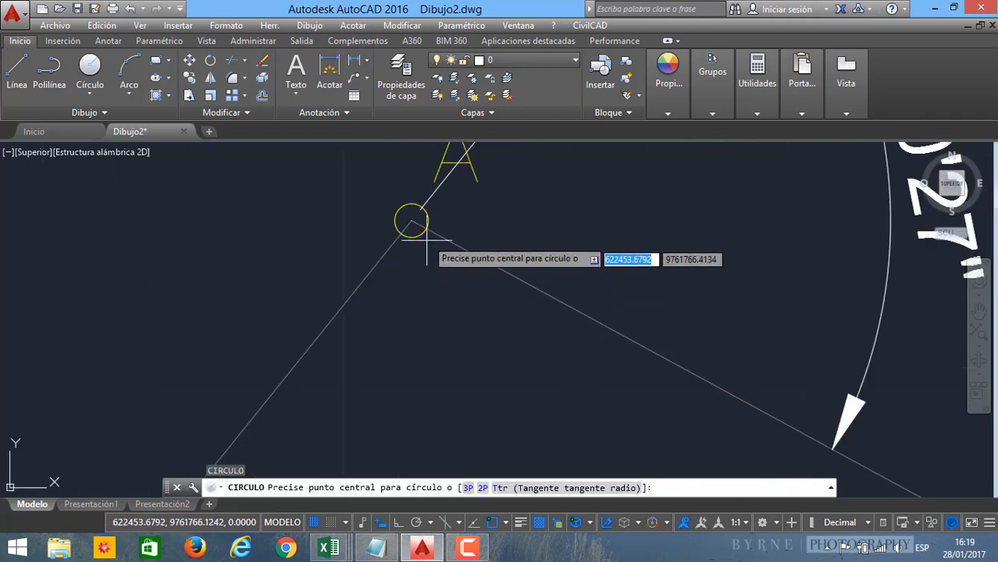
left_click(411, 219)
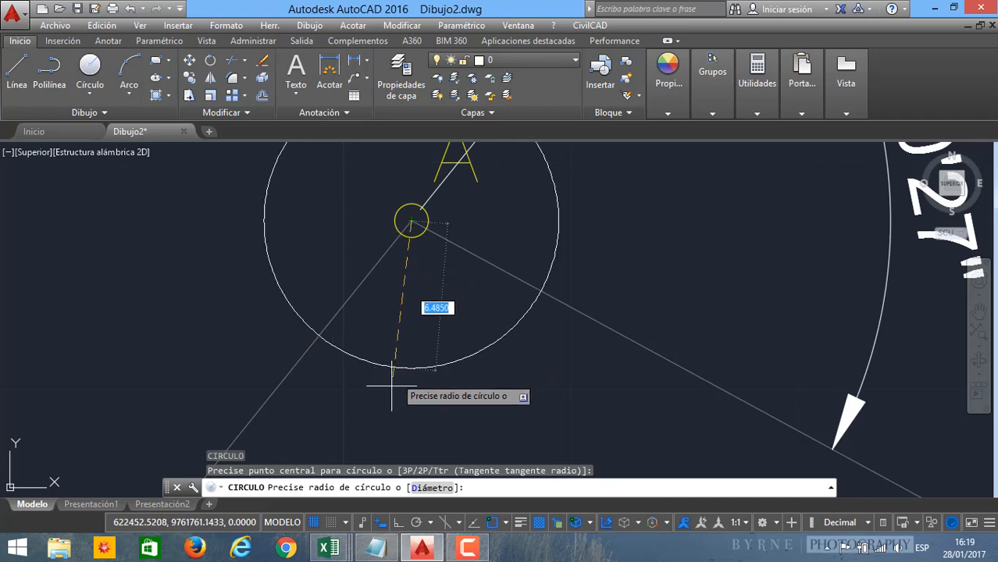
mouse_move(325, 547)
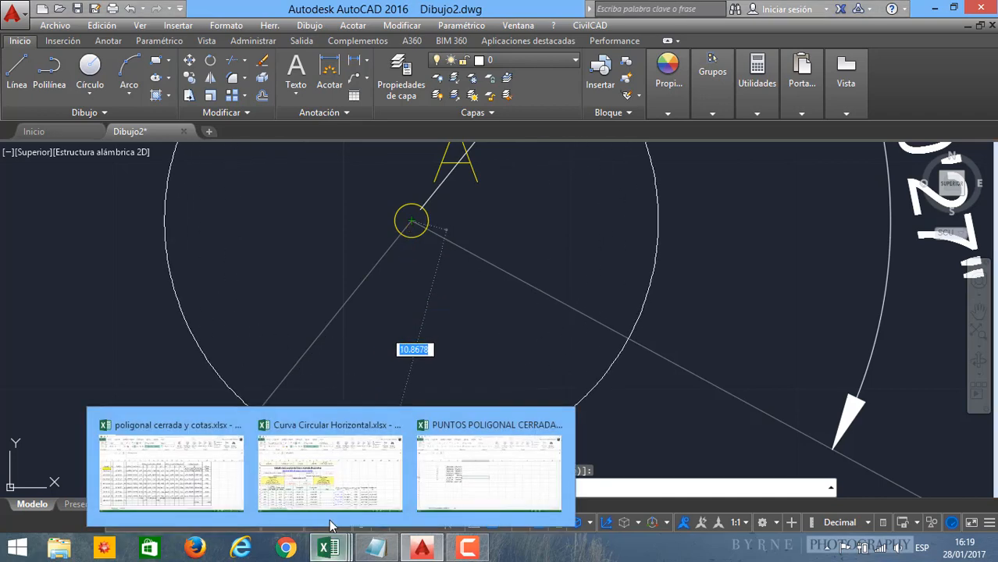
left_click(330, 476)
scroll(396, 256, "up", 1)
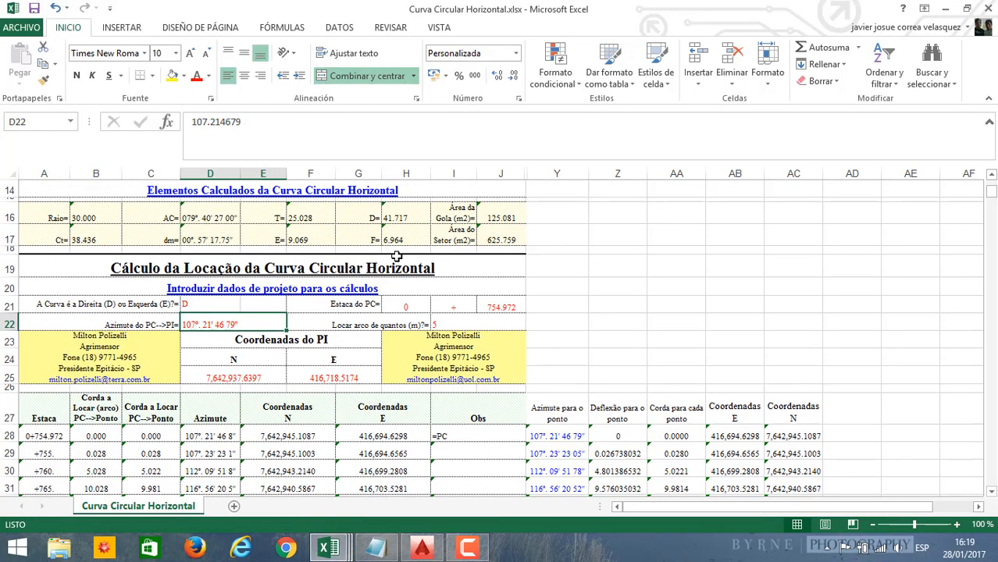
left_click(420, 549)
type("25.028")
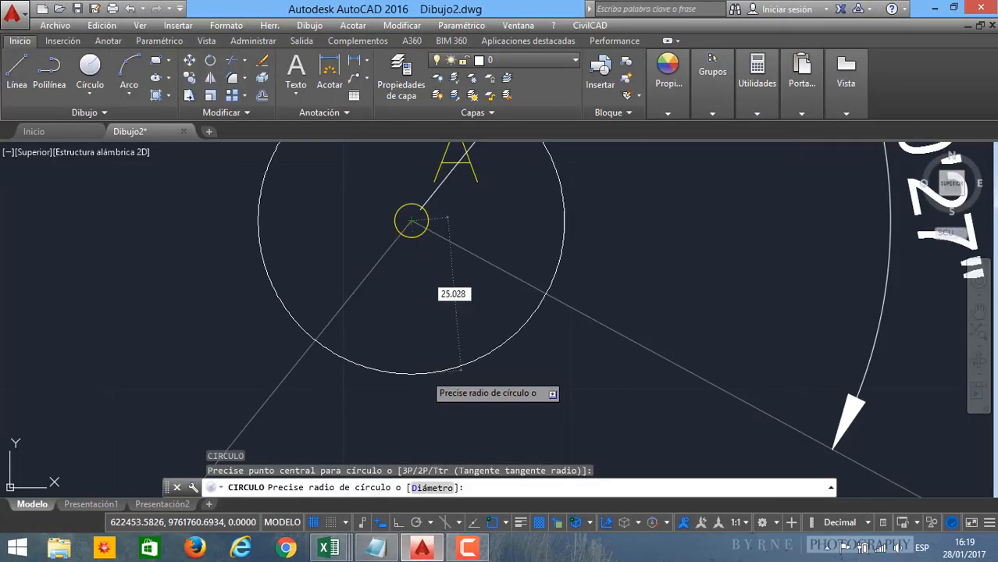
left_click(461, 369)
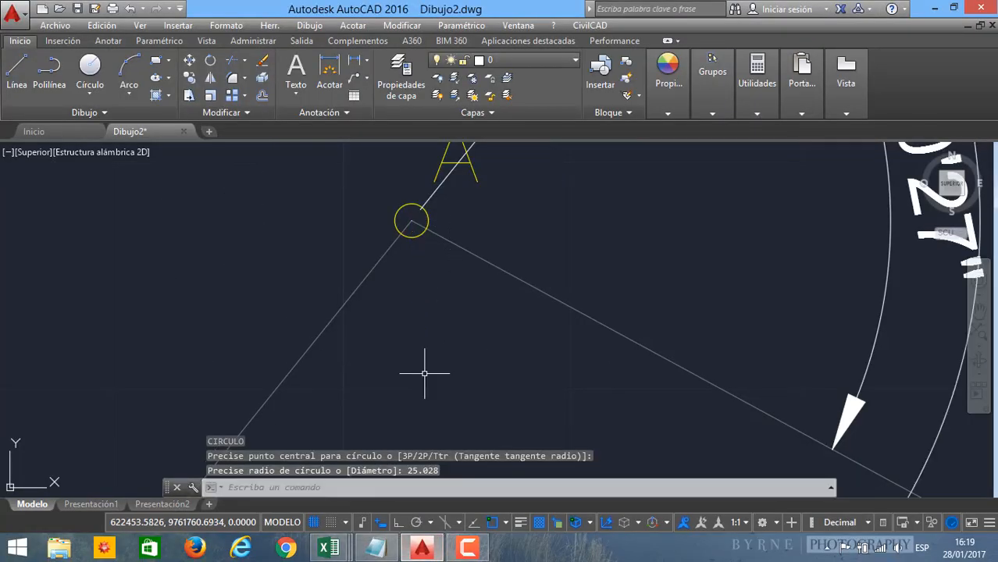
Step: Place a point where the tangent-length circle crosses polygon side G-A, marking the curve's PC
scroll(423, 378, "down", 3)
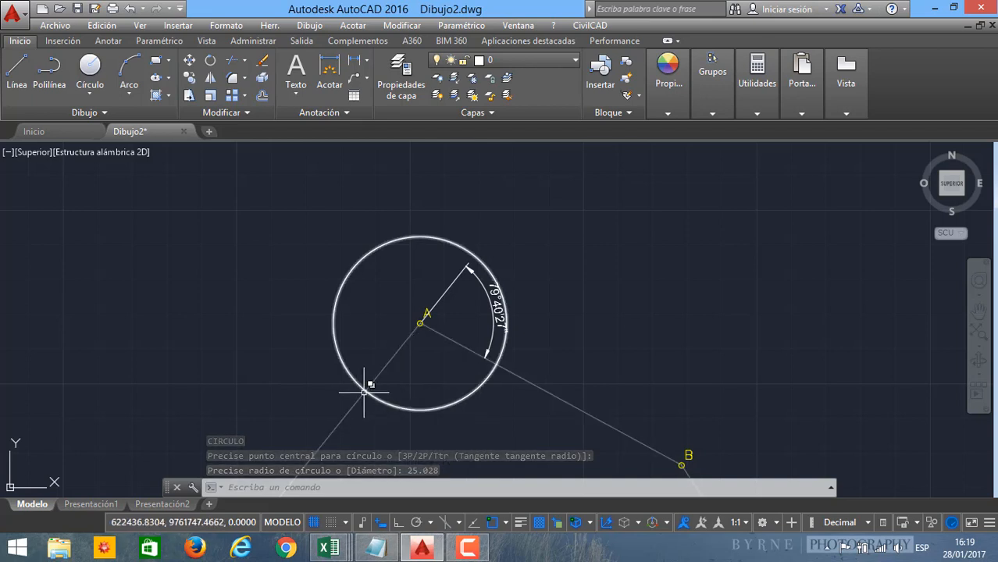
scroll(374, 383, "up", 2)
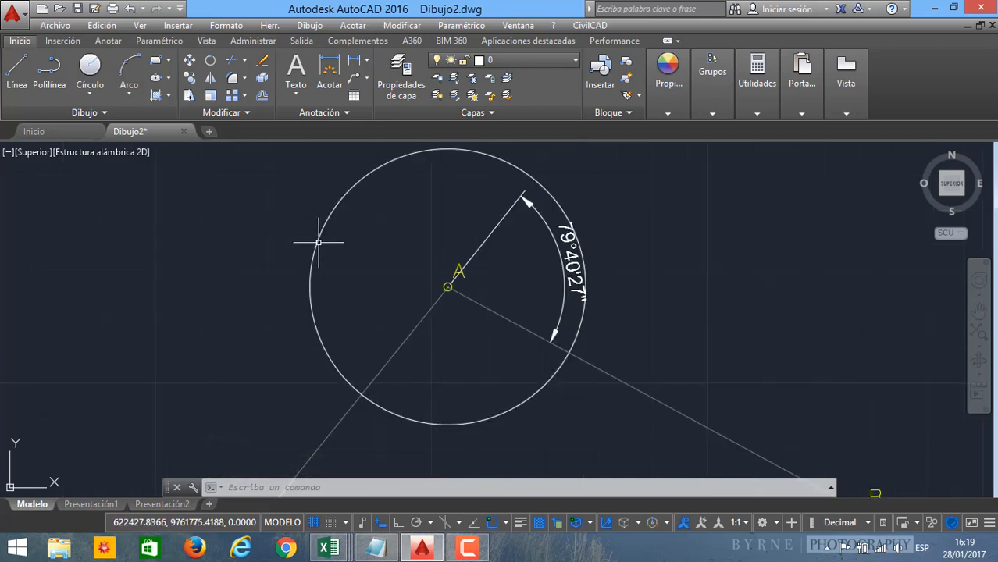
type("PUNTO")
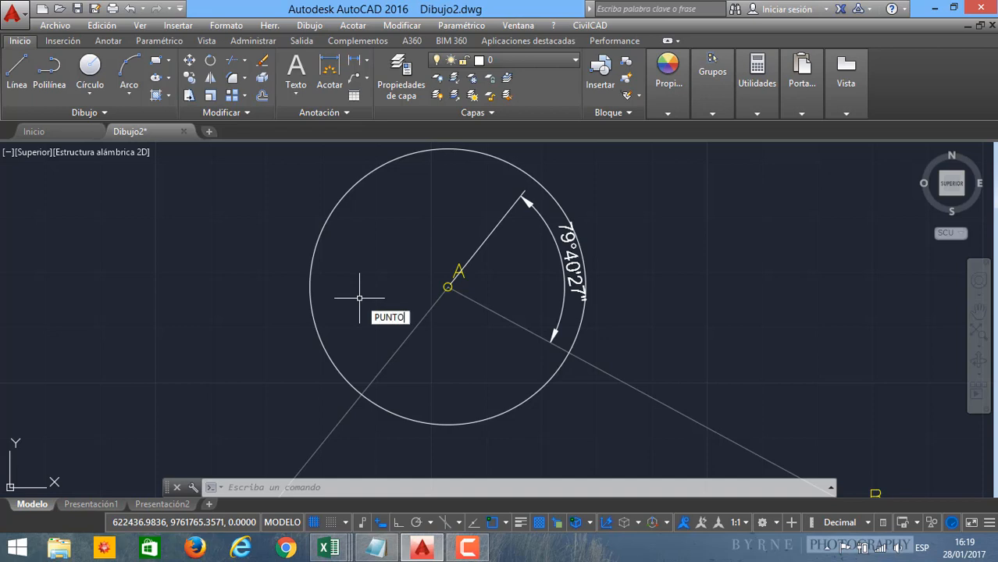
key("Return")
left_click(362, 393)
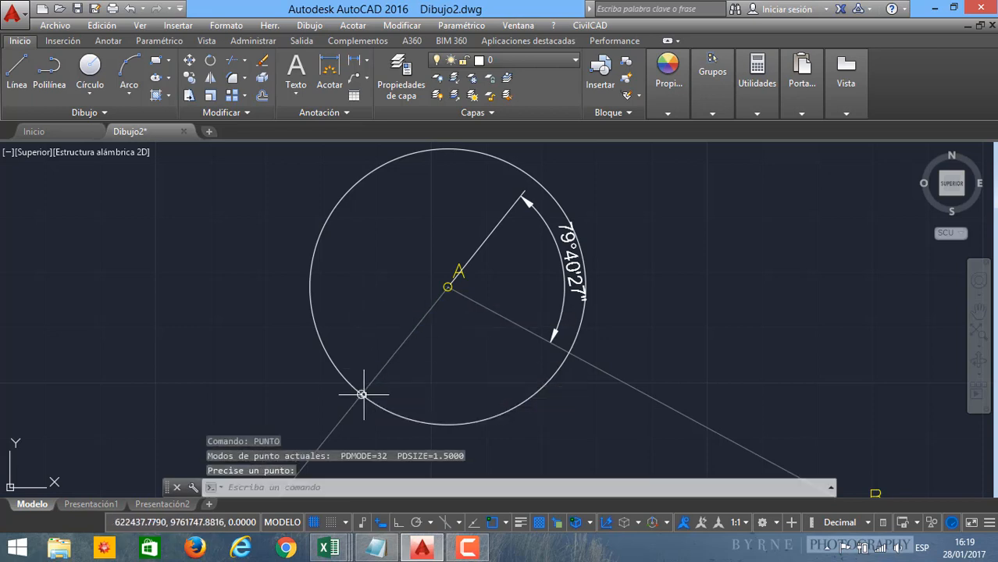
type("L")
key("Return")
scroll(361, 391, "up", 5)
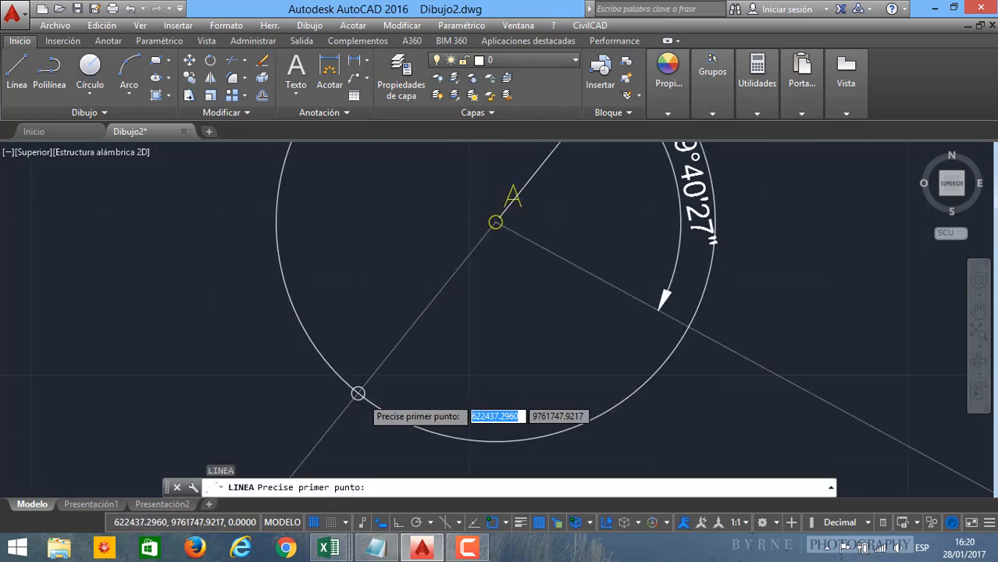
left_click(350, 388)
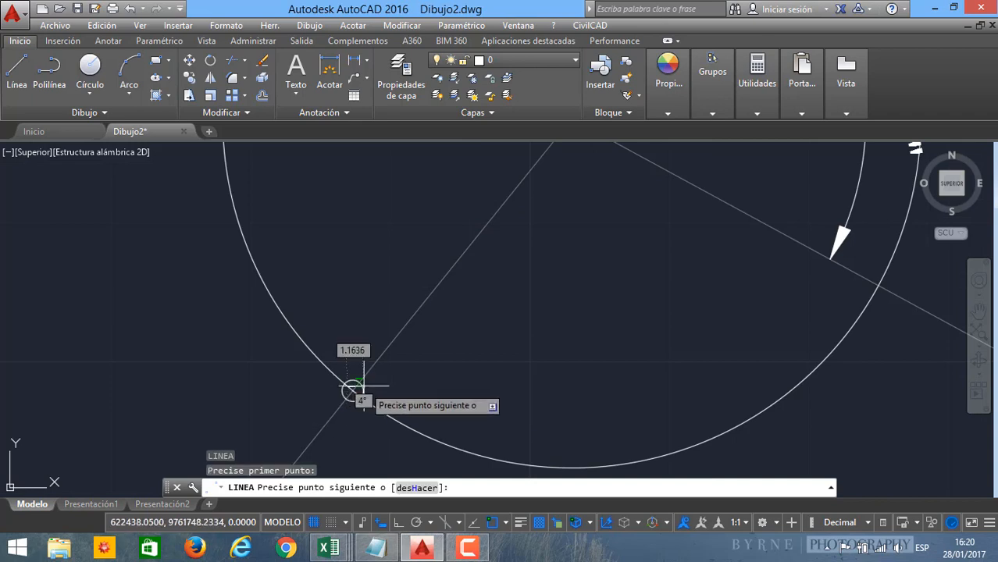
key("Escape")
Step: With Ortho on, draw a vertical north reference line about 24 units long upward from the PC point
key("Return")
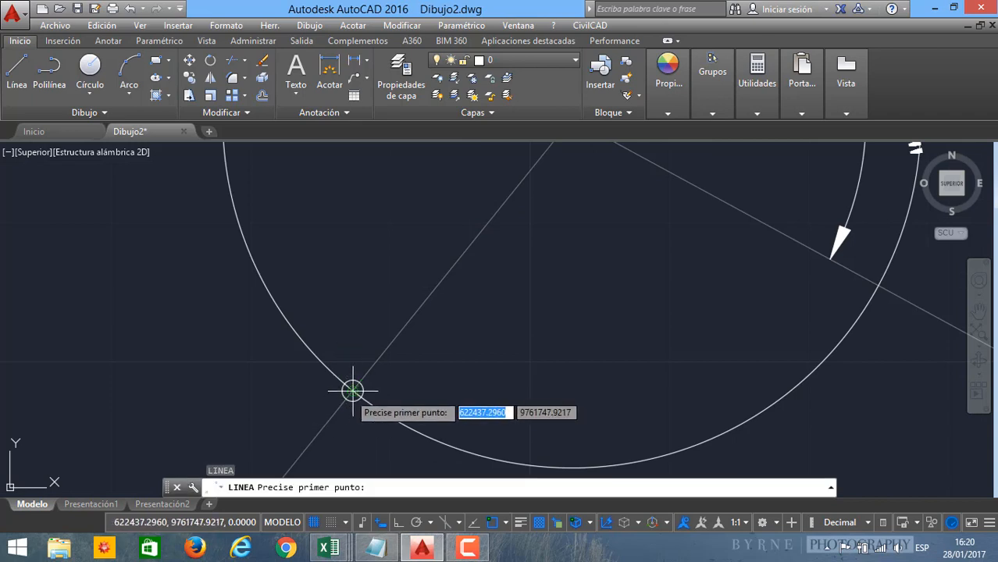
key("F8")
left_click(350, 388)
scroll(376, 217, "down", 7)
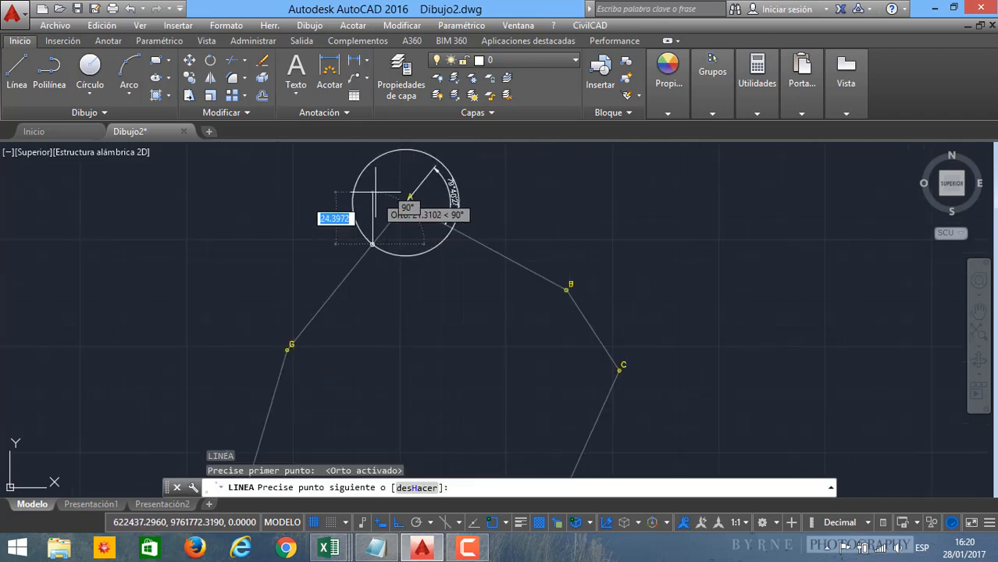
left_click(374, 212)
key("Return")
scroll(377, 195, "up", 6)
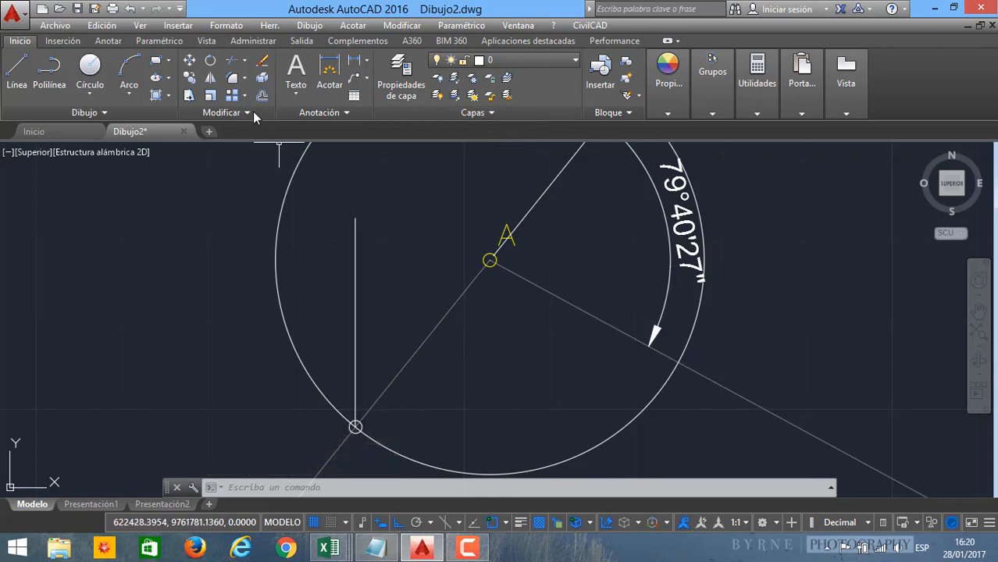
Step: Add an angular dimension between the vertical line and the diagonal line to point A, placing its arc above their shared vertex
type("ACOA")
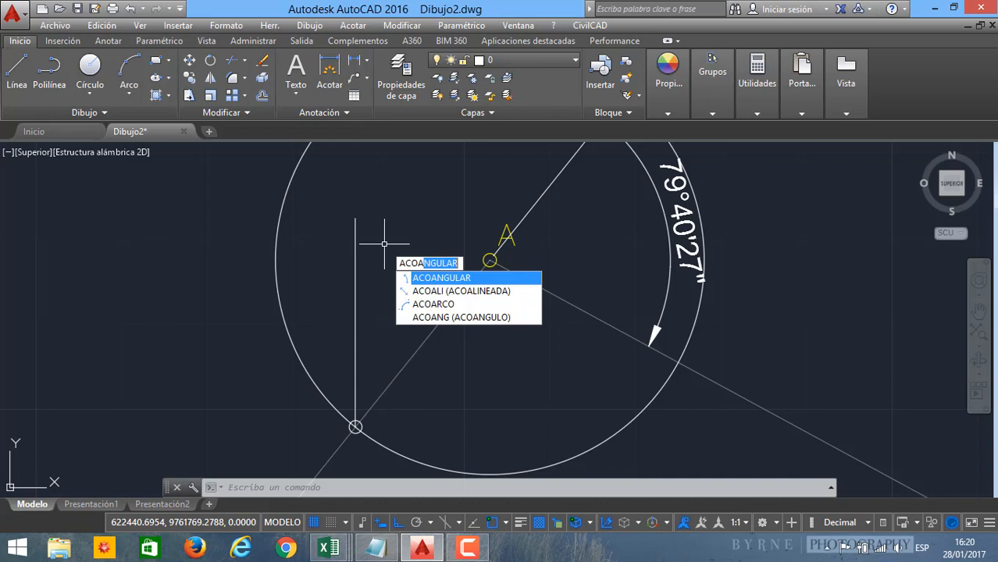
key("Return")
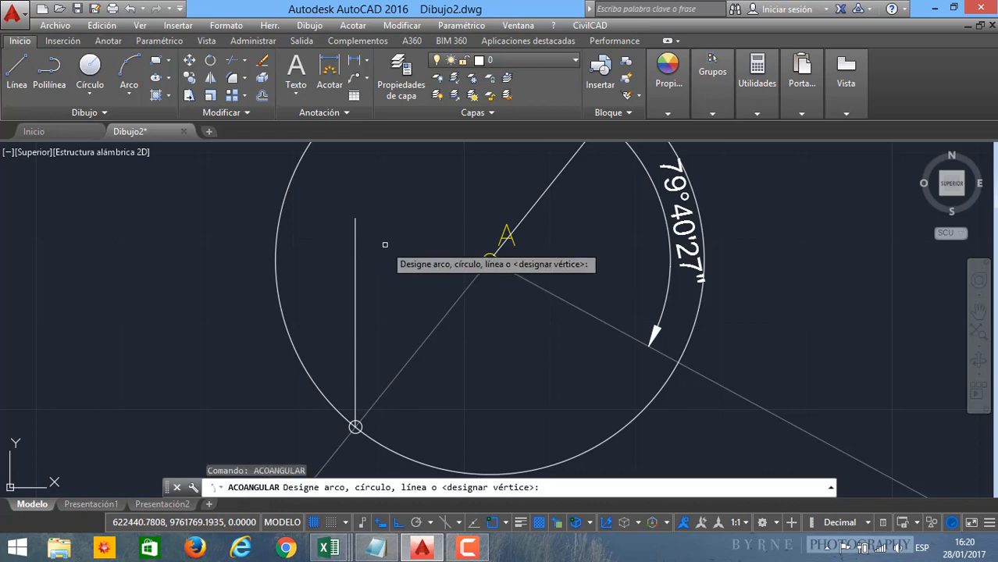
left_click(356, 274)
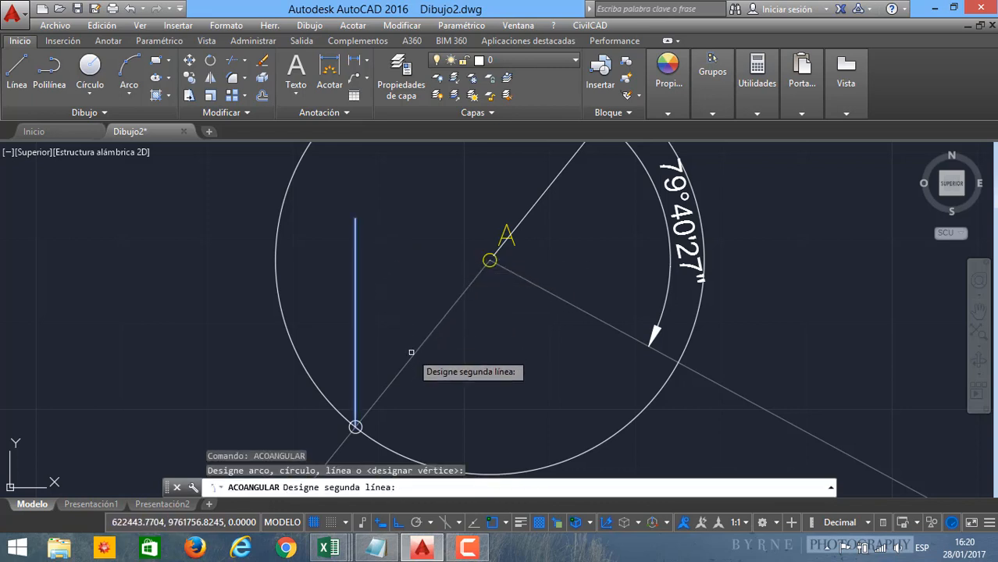
left_click(414, 353)
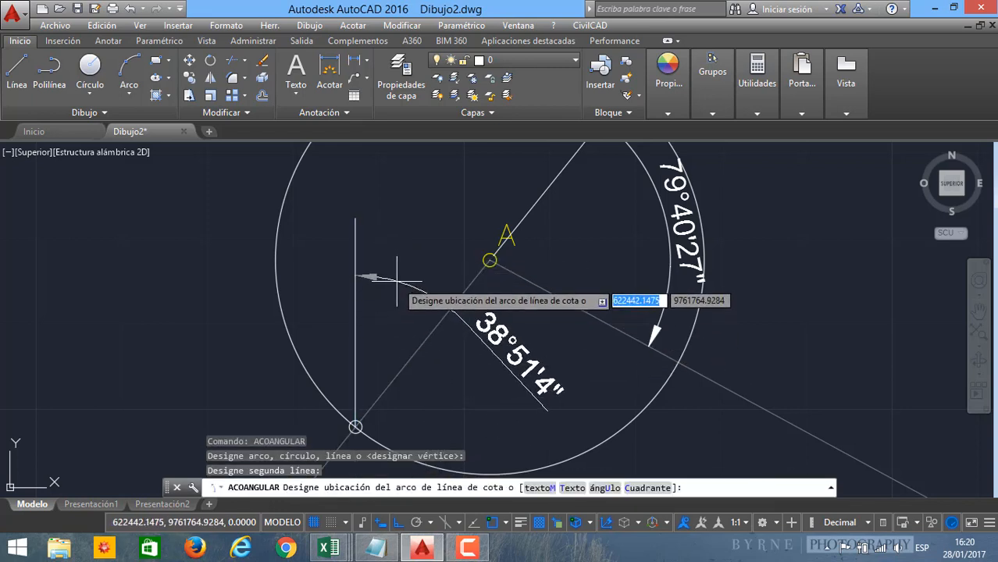
left_click(368, 280)
middle_click_drag(368, 279, 321, 247)
scroll(459, 280, "up", 3)
scroll(457, 284, "down", 4)
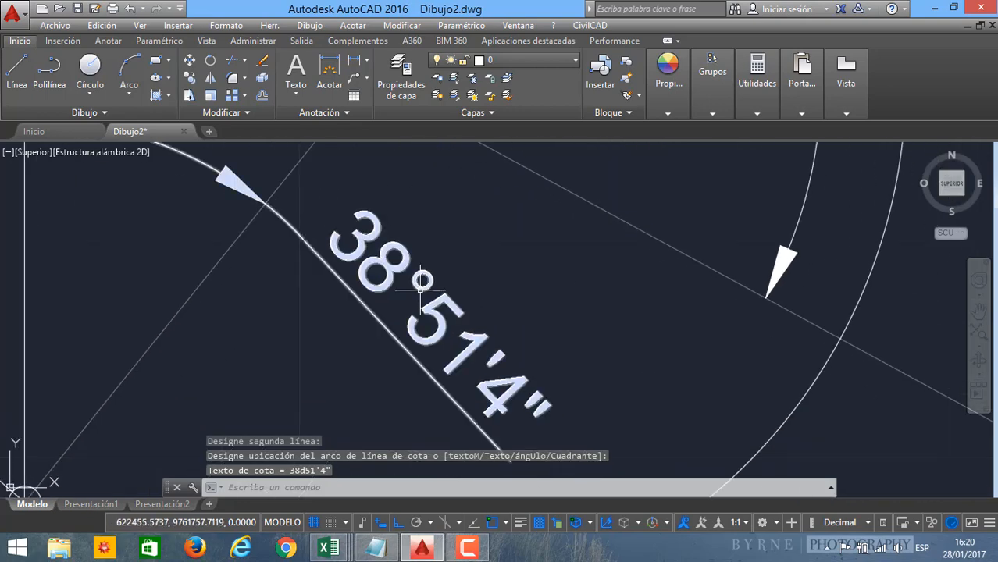
scroll(414, 285, "up", 2)
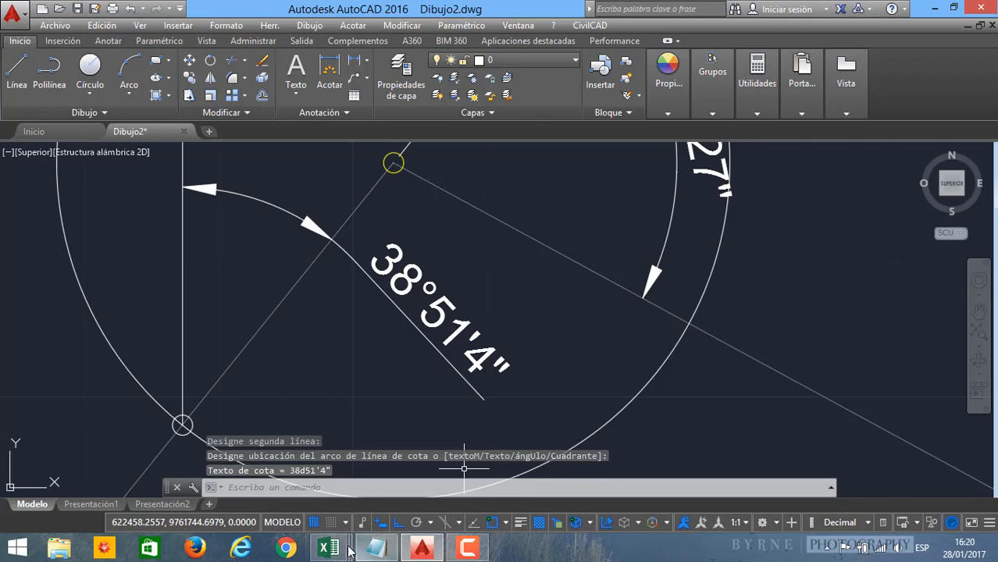
Step: Switch to the Curva Circular Horizontal workbook in Excel and enter 38.514 as the azimuth from PC to PI
mouse_move(328, 548)
left_click(312, 456)
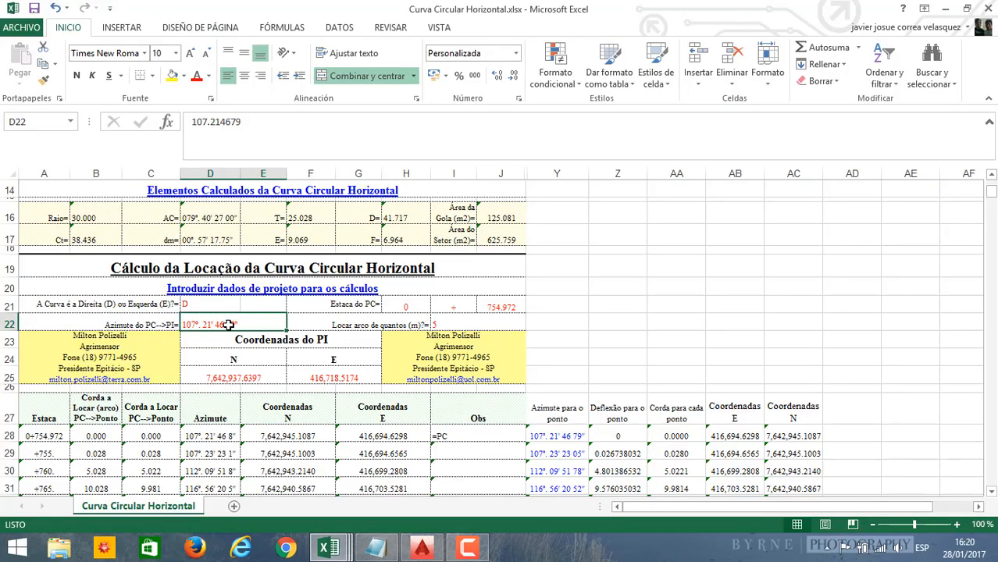
left_click(425, 546)
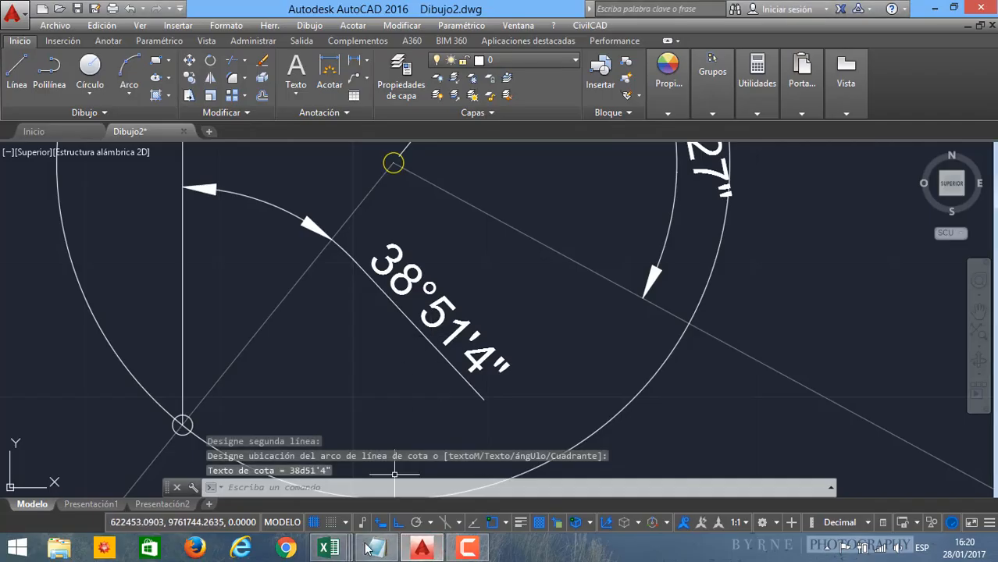
mouse_move(336, 551)
left_click(317, 445)
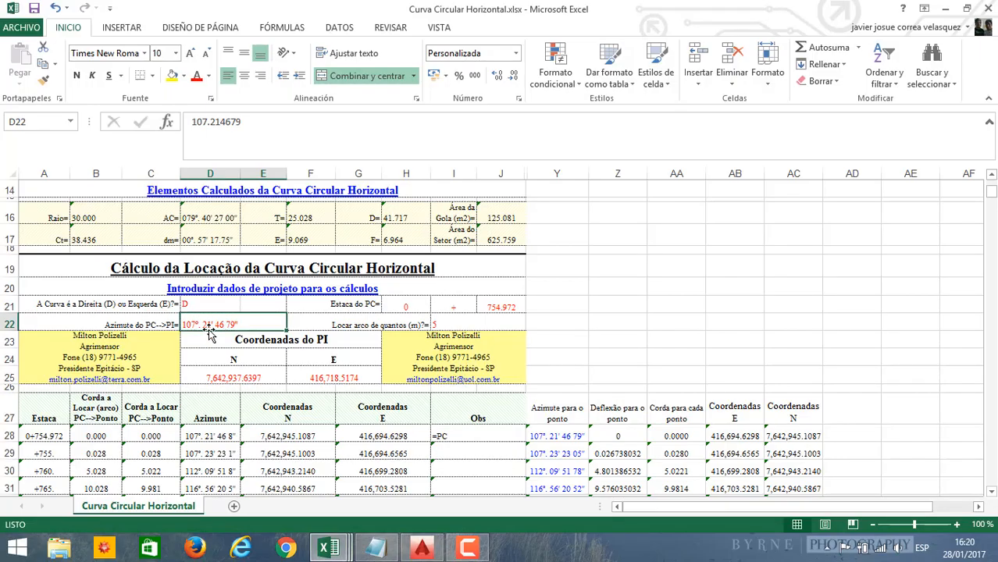
type("38.514")
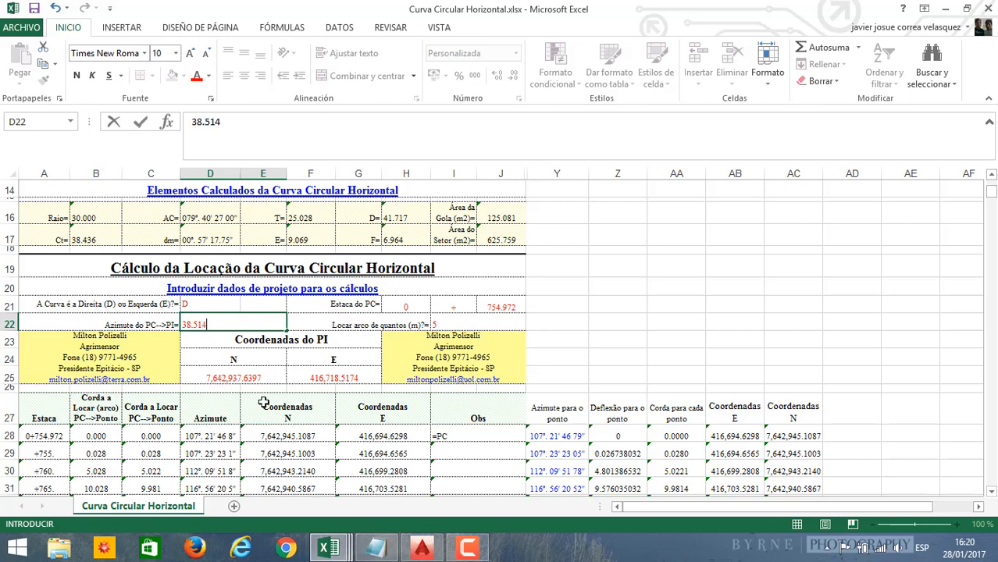
key("Return")
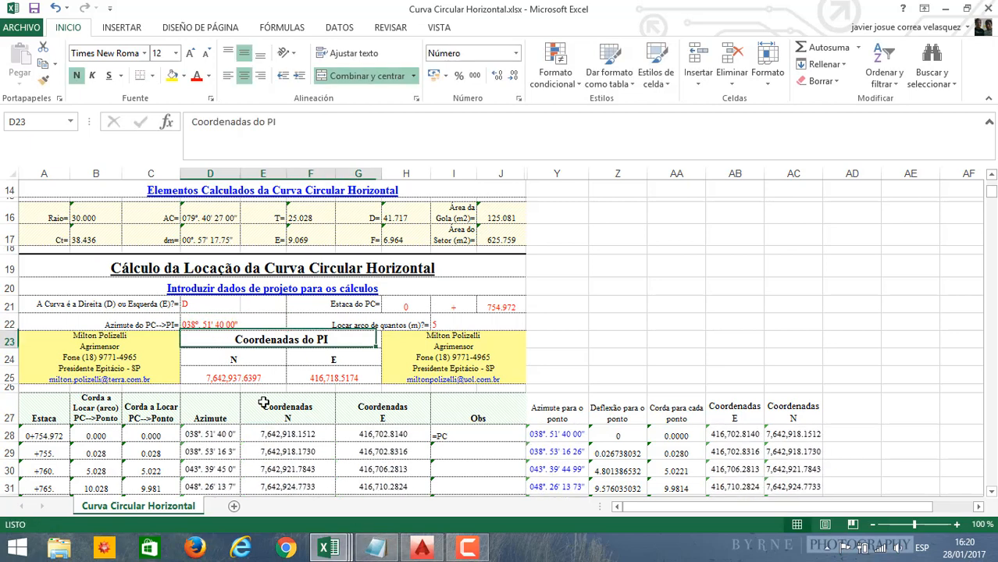
Step: Recheck the angle dimension in AutoCAD and correct the PC to PI azimuth in the Excel workbook to 38.5104
left_click(233, 324)
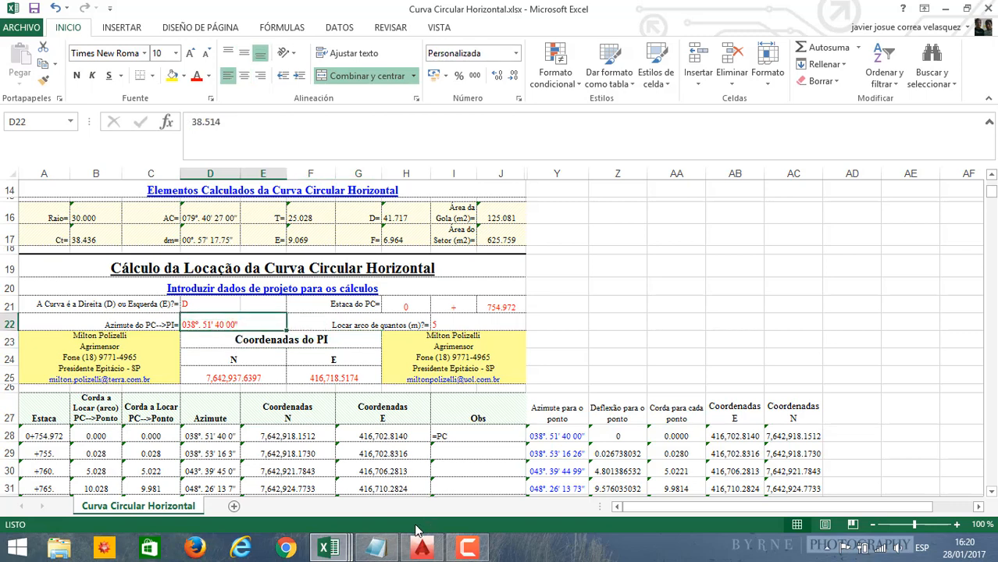
left_click(422, 548)
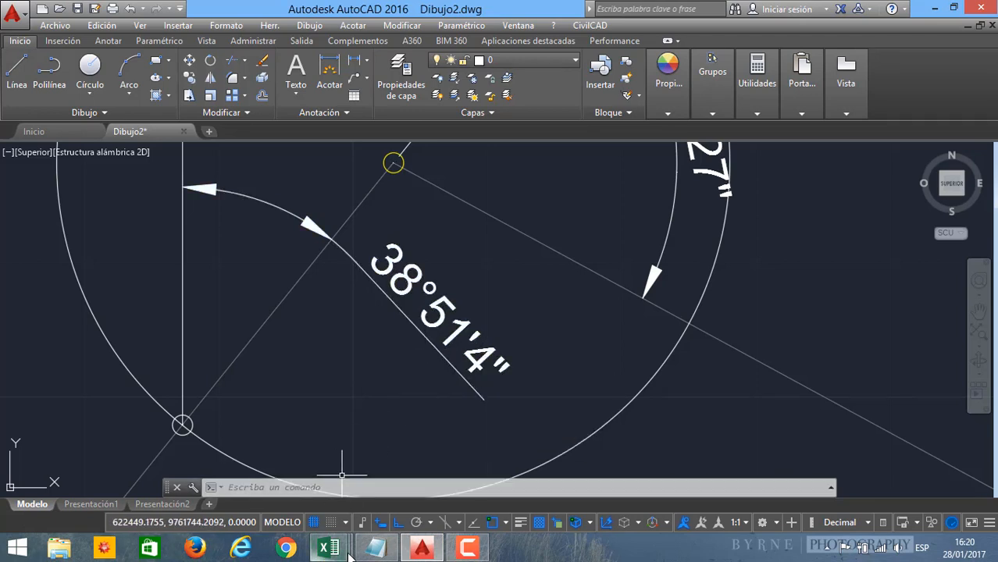
mouse_move(328, 548)
left_click(330, 449)
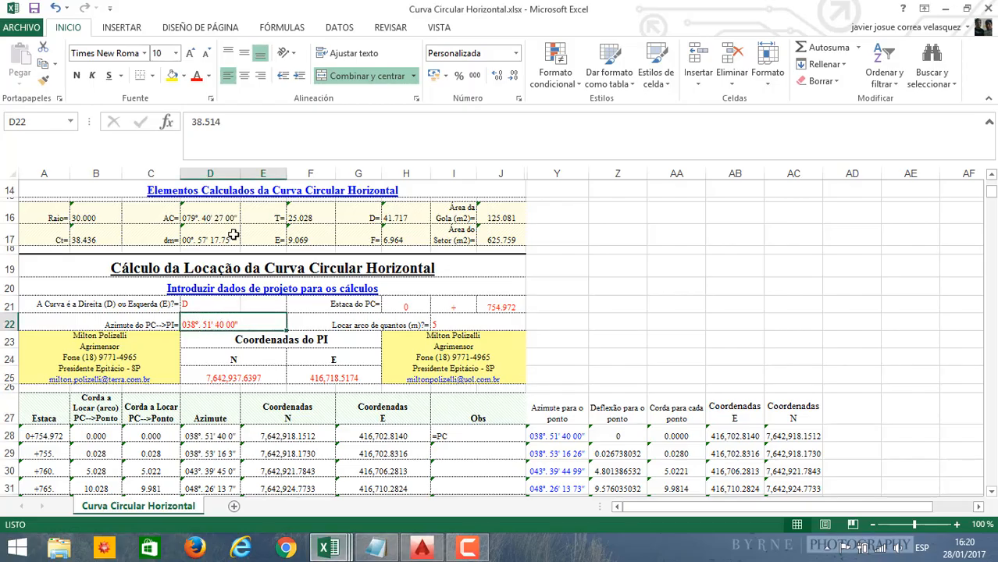
left_click(220, 123)
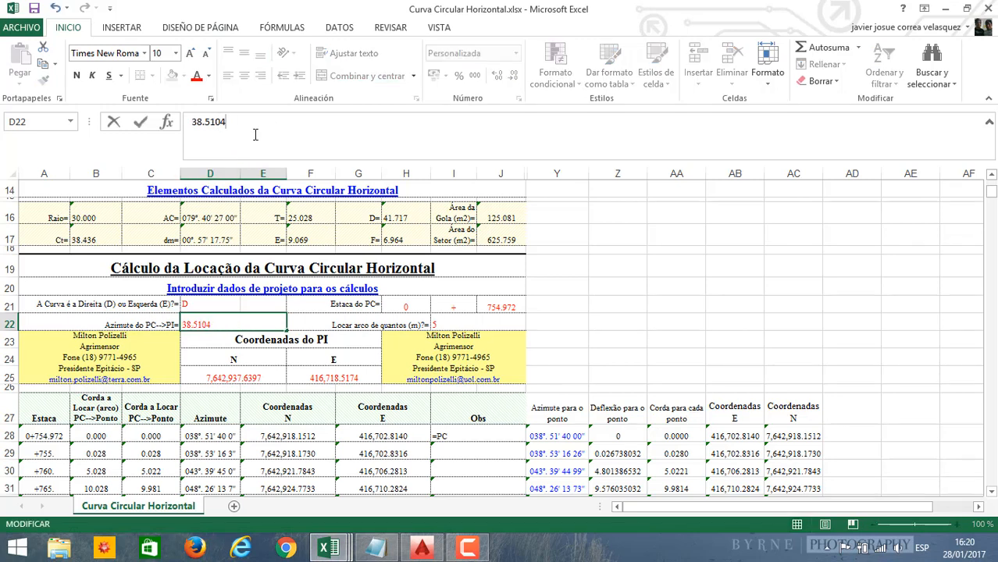
key("Return")
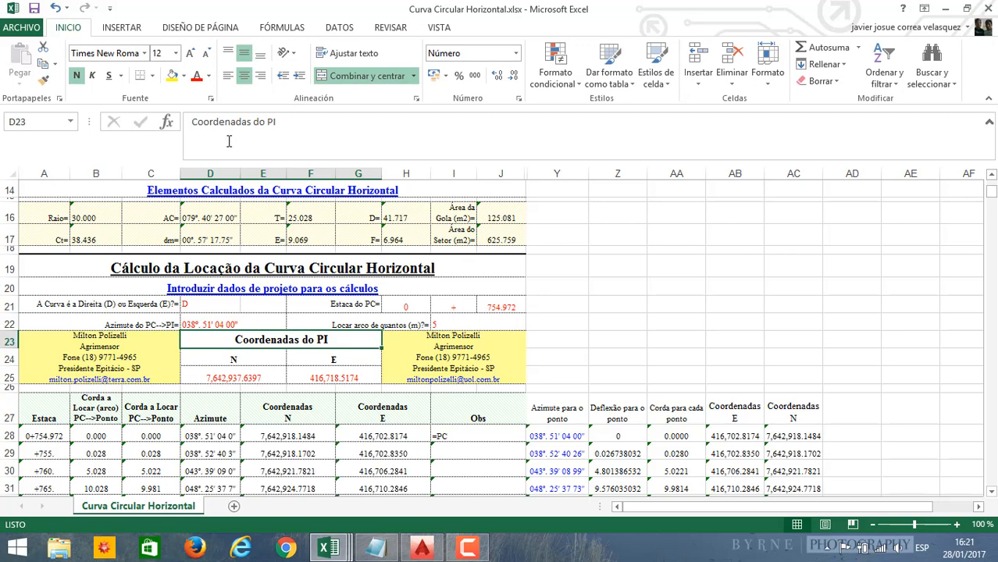
Step: Open the PUNTOS POLIGONAL CERRADA workbook and copy point A's easting, 622452.996, from cell D3
left_click(270, 358)
scroll(238, 369, "down", 3)
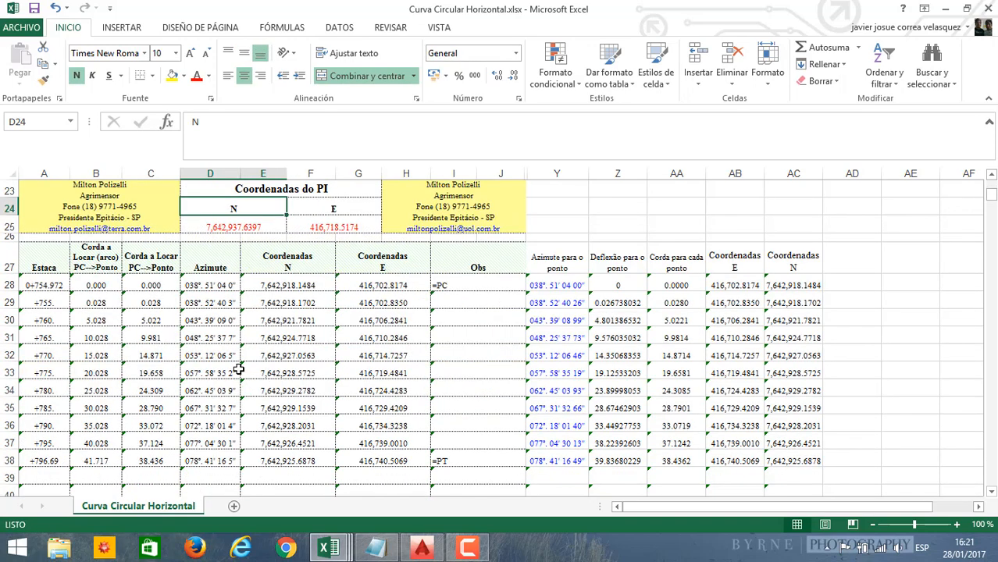
scroll(238, 369, "up", 4)
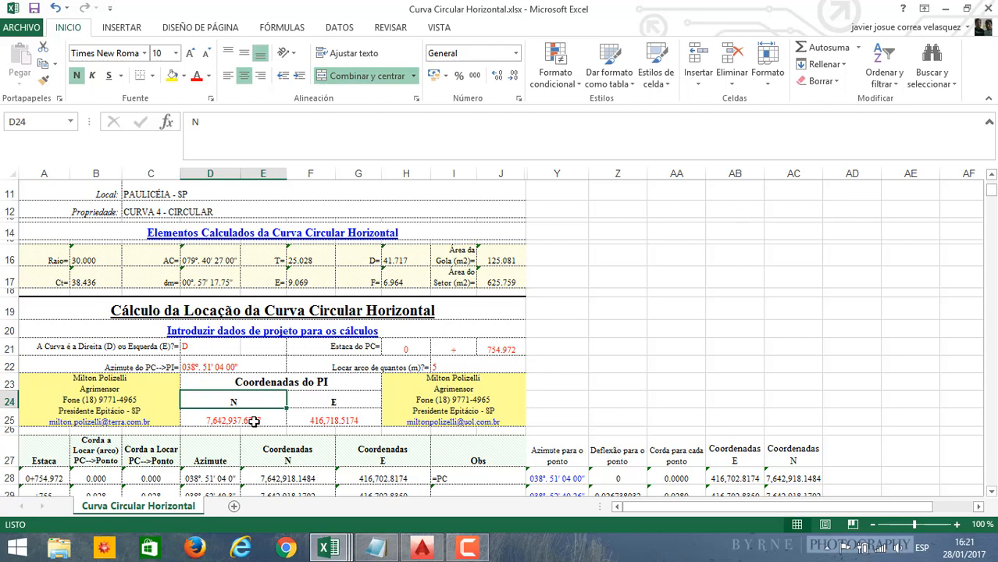
scroll(350, 421, "down", 2)
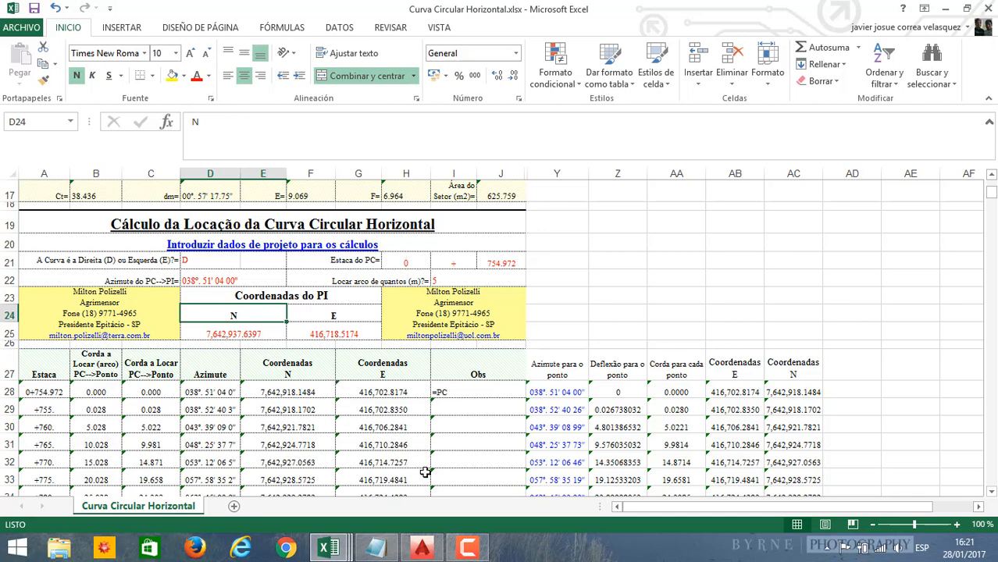
left_click(422, 547)
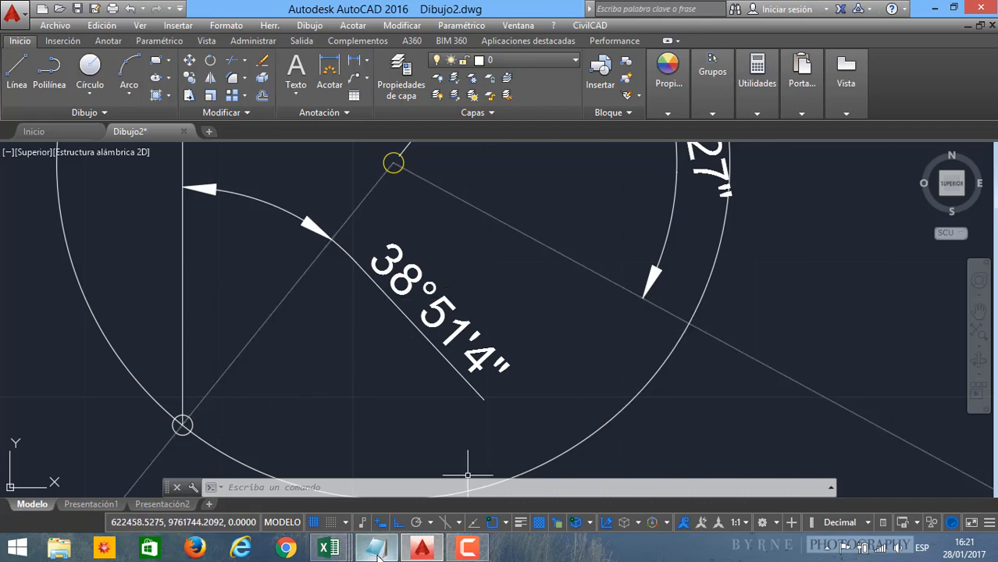
mouse_move(377, 555)
mouse_move(328, 549)
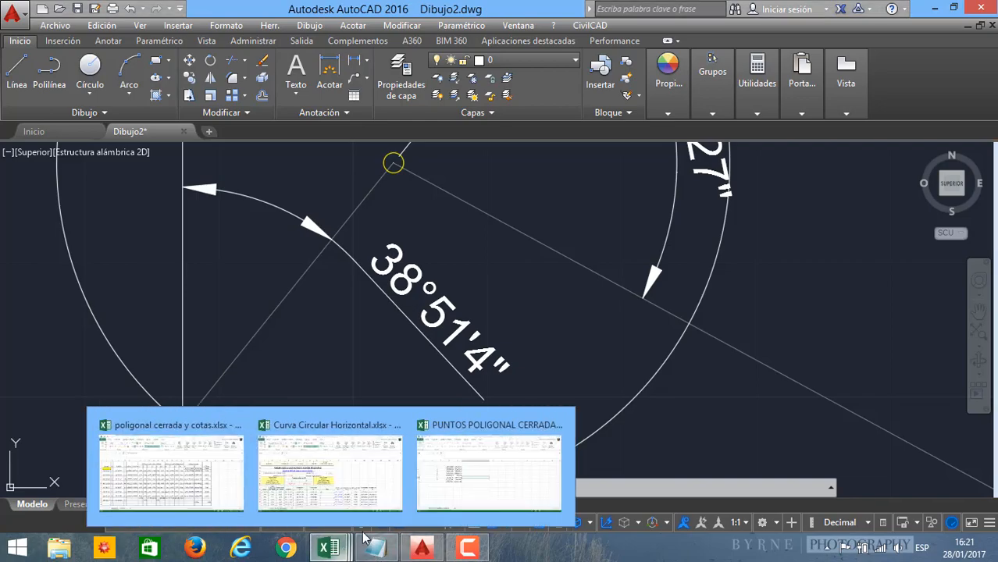
left_click(478, 449)
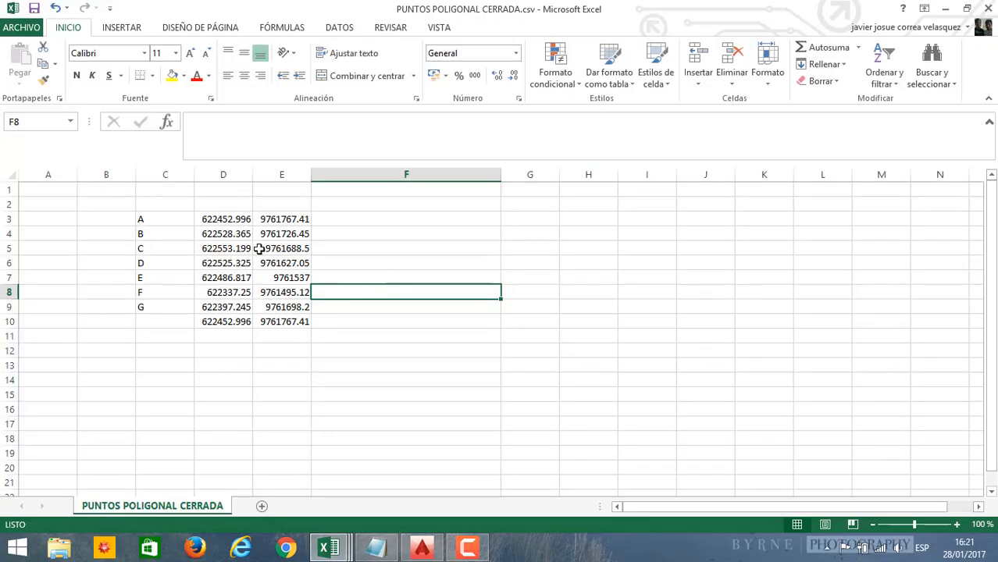
left_click(148, 220)
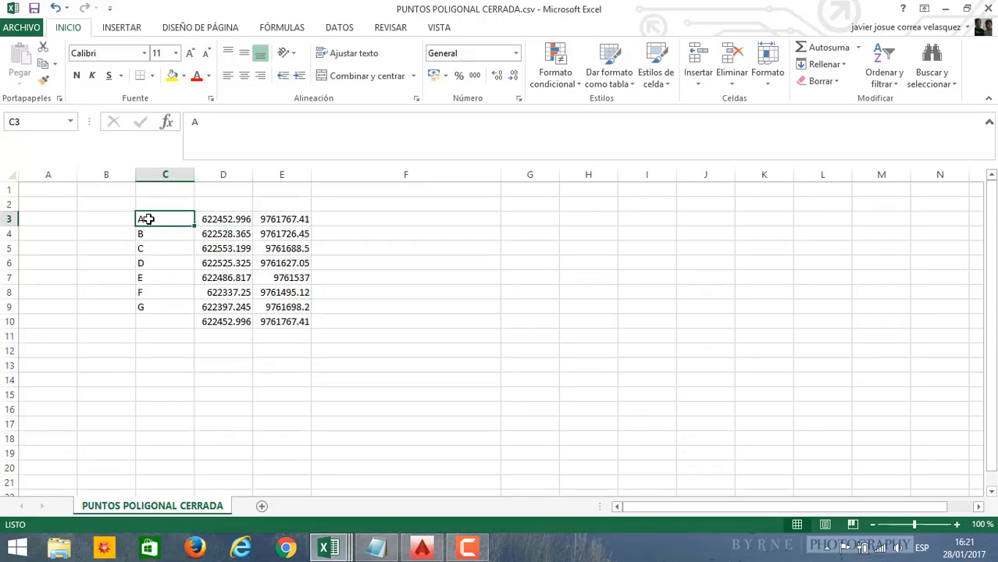
left_click(212, 221)
double_click(223, 122)
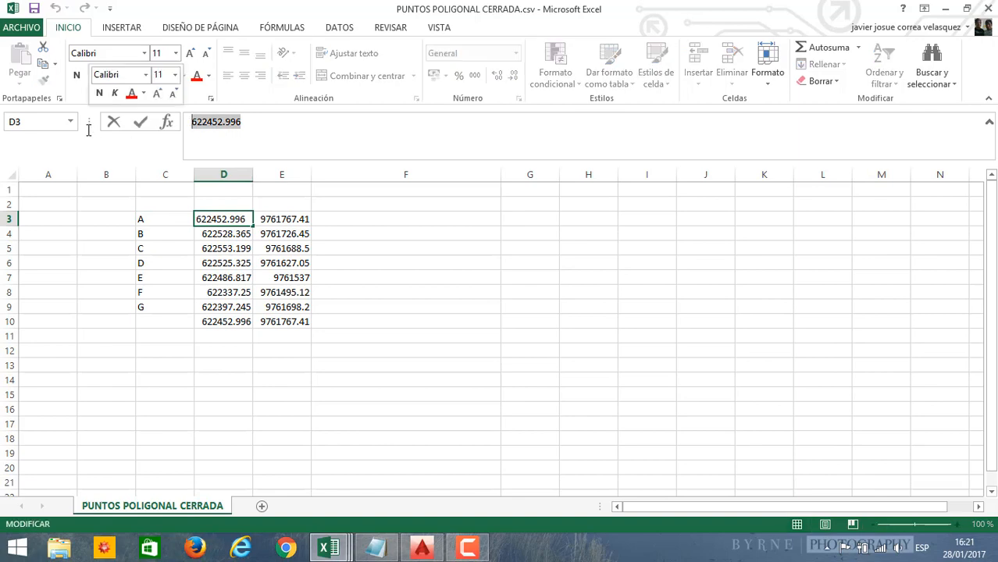
Step: Set the PI's E coordinate in the Curva Circular Horizontal workbook to 622452.996
left_click(328, 547)
left_click(306, 479)
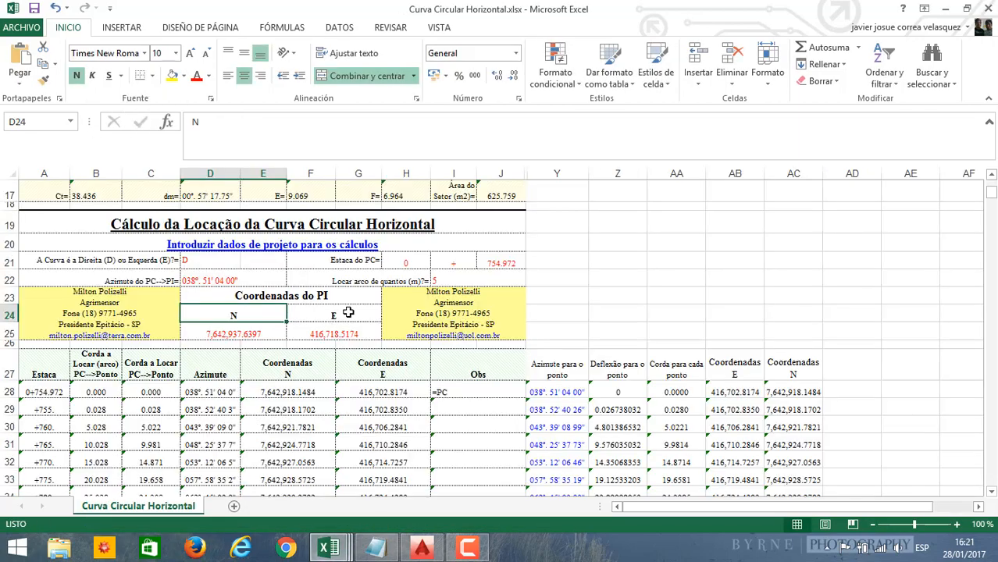
left_click(346, 315)
left_click(345, 336)
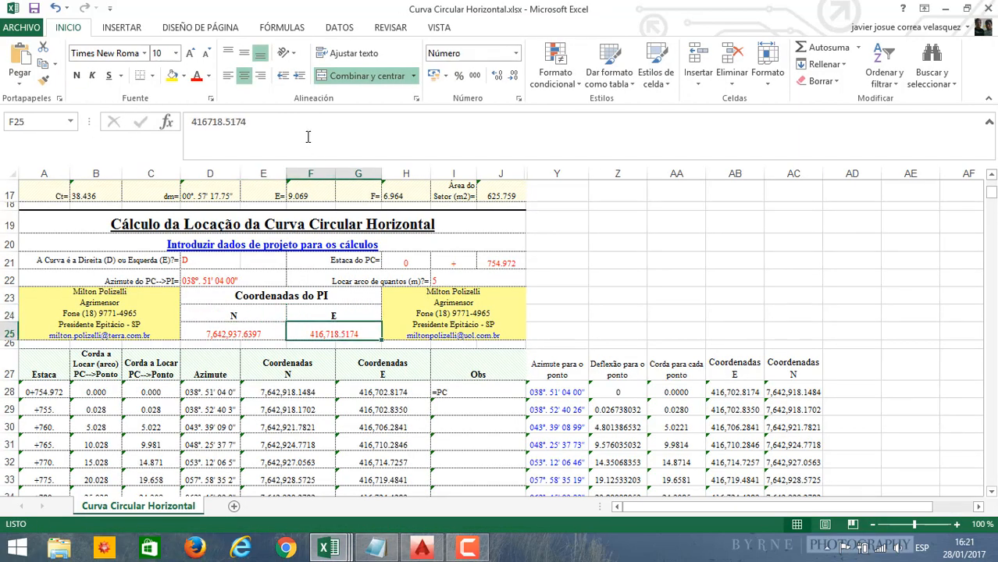
left_click(308, 137)
left_click_drag(281, 122, 189, 122)
type("622452.9960")
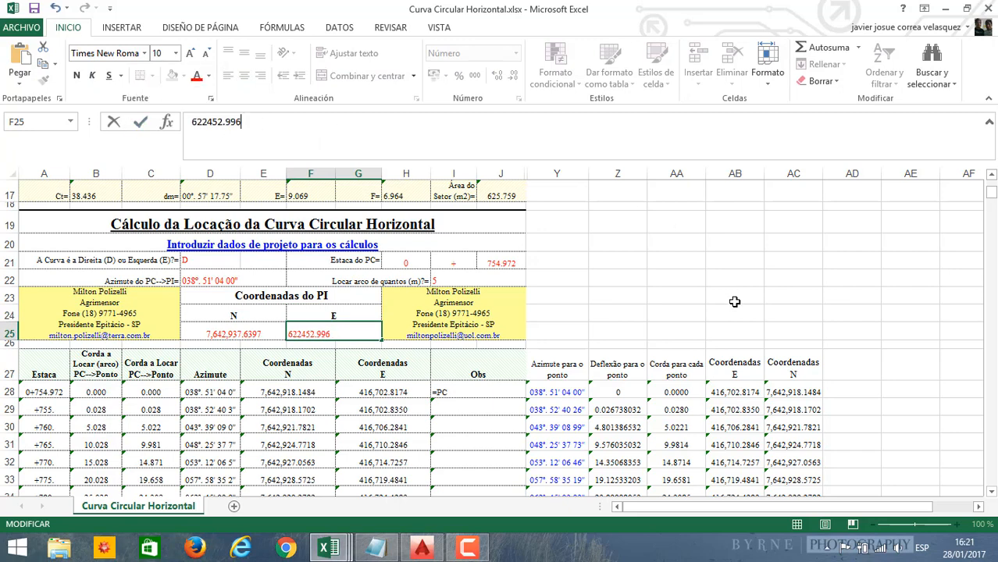
left_click(734, 313)
Step: Return to the PUNTOS POLIGONAL CERRADA workbook and copy point A's northing, 9761767.413, from cell E3
mouse_move(339, 550)
left_click(491, 469)
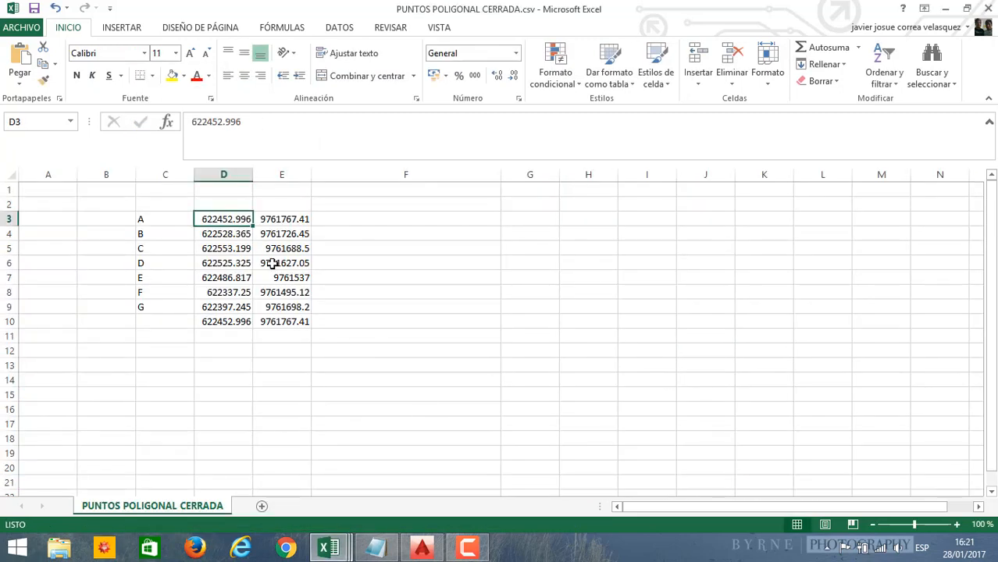
left_click(270, 218)
left_click(254, 123)
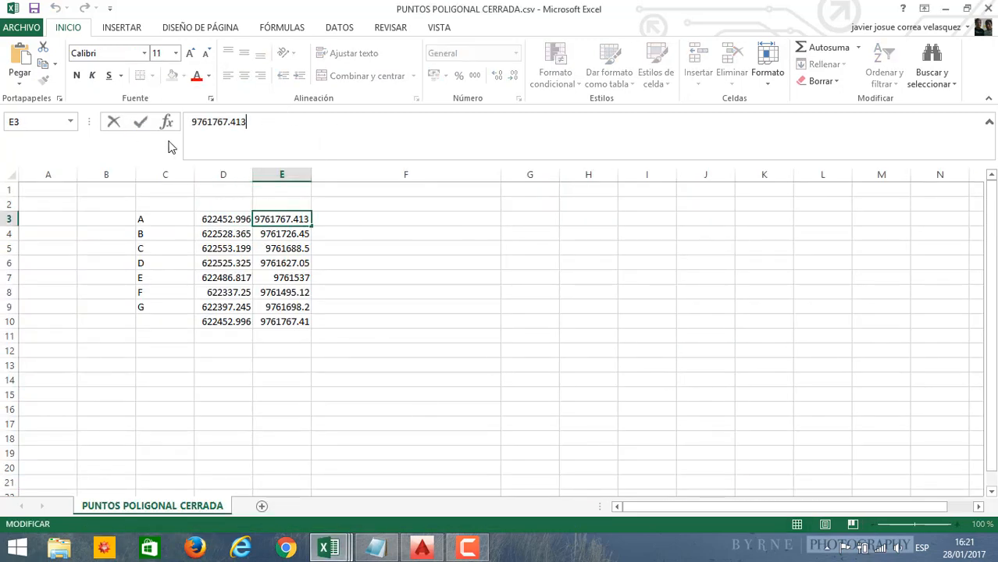
left_click_drag(248, 123, 186, 127)
key("ctrl+c")
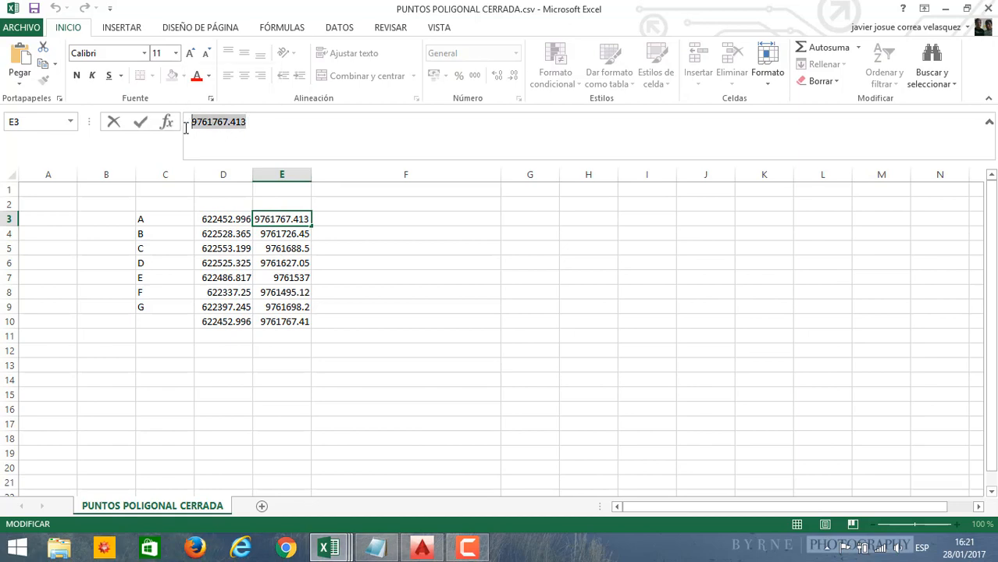
Step: Set the PI's N coordinate in the Curva Circular Horizontal workbook to 9761767.413
mouse_move(332, 550)
left_click(384, 493)
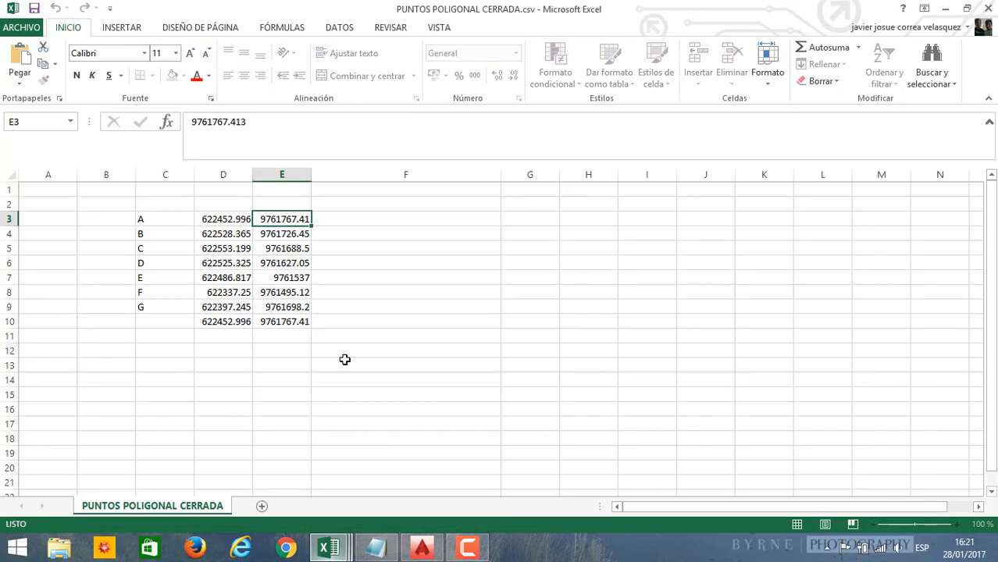
left_click(262, 335)
left_click_drag(188, 123, 251, 122)
key("ctrl+v")
key("Return")
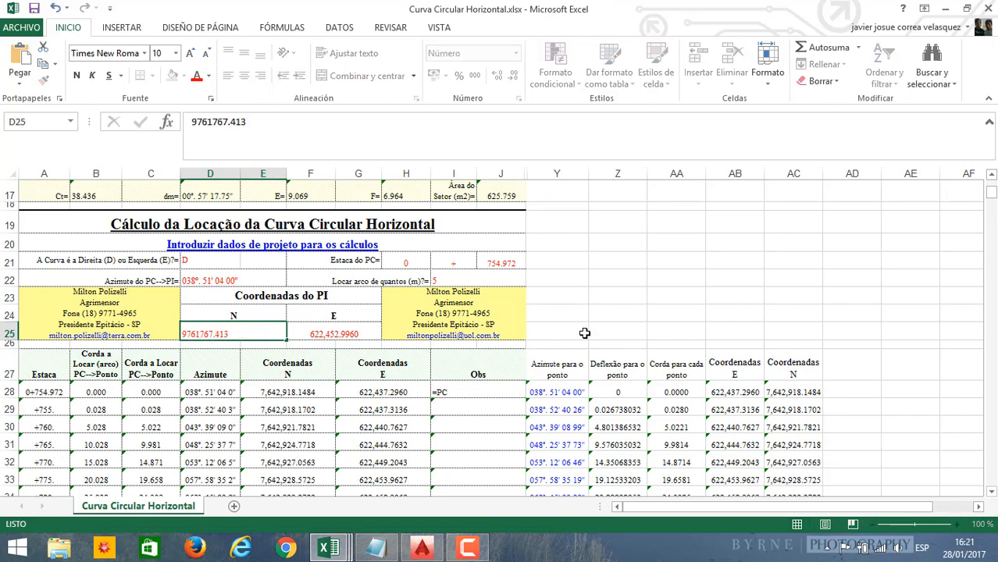
Step: Review the curve's staking table from PC to PT, including the azimuths and the N and E coordinates
left_click(262, 403)
scroll(260, 403, "down", 2)
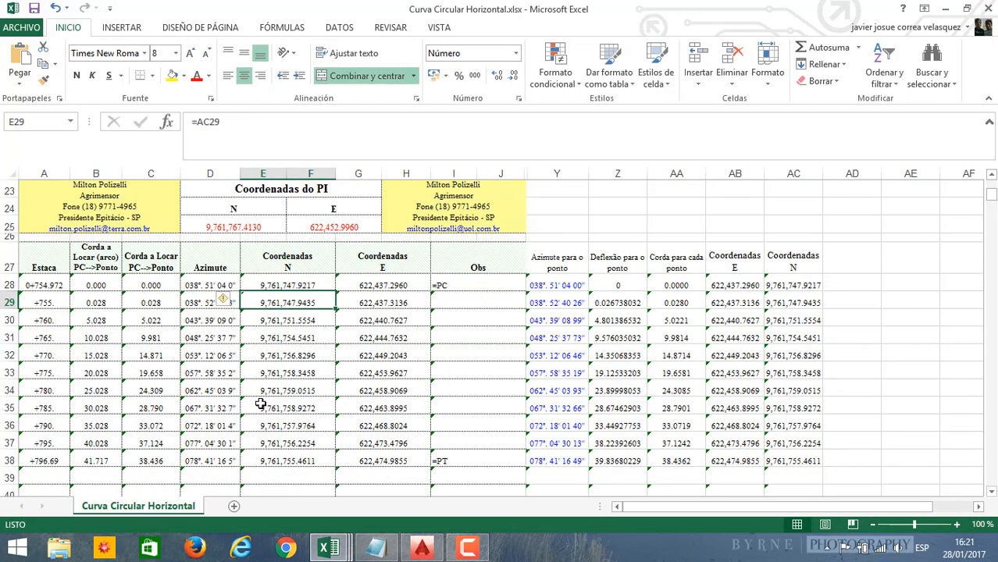
scroll(260, 404, "down", 4)
scroll(261, 403, "up", 10)
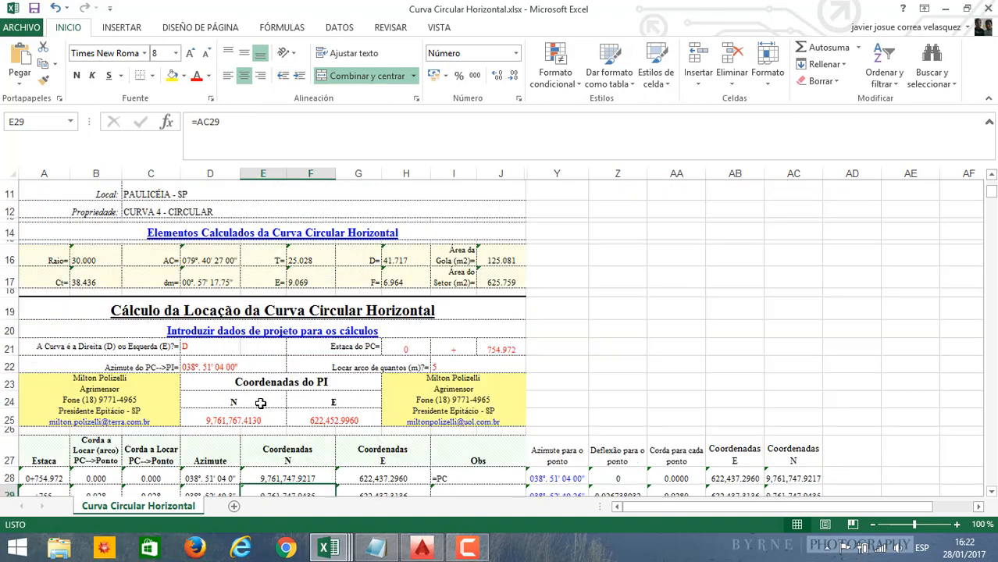
scroll(261, 403, "down", 5)
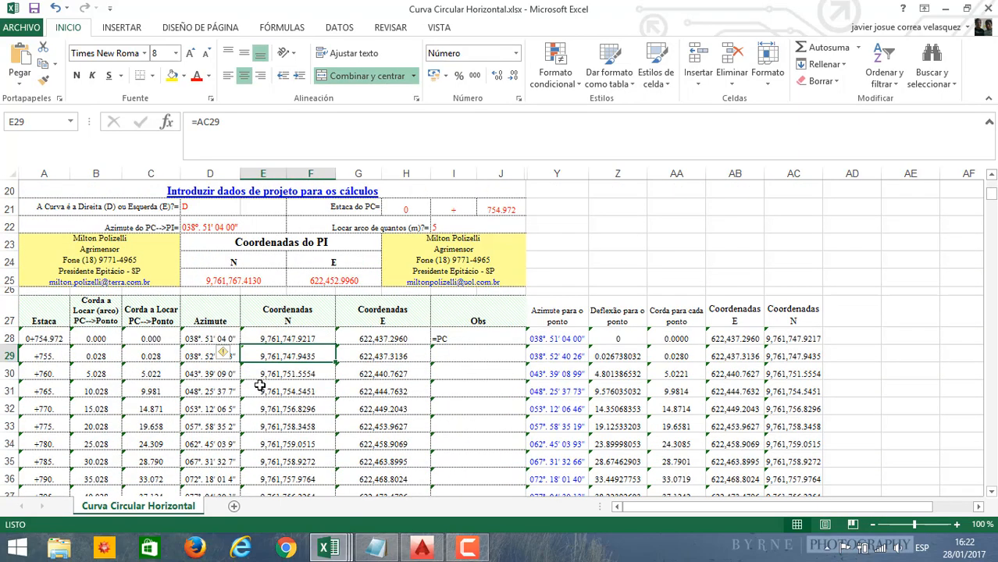
Step: Examine the staking table's stations, arc and chord lengths, deflections and the formulas behind the northing and chord cells
left_click(94, 341)
scroll(94, 375, "down", 3)
scroll(94, 380, "up", 1)
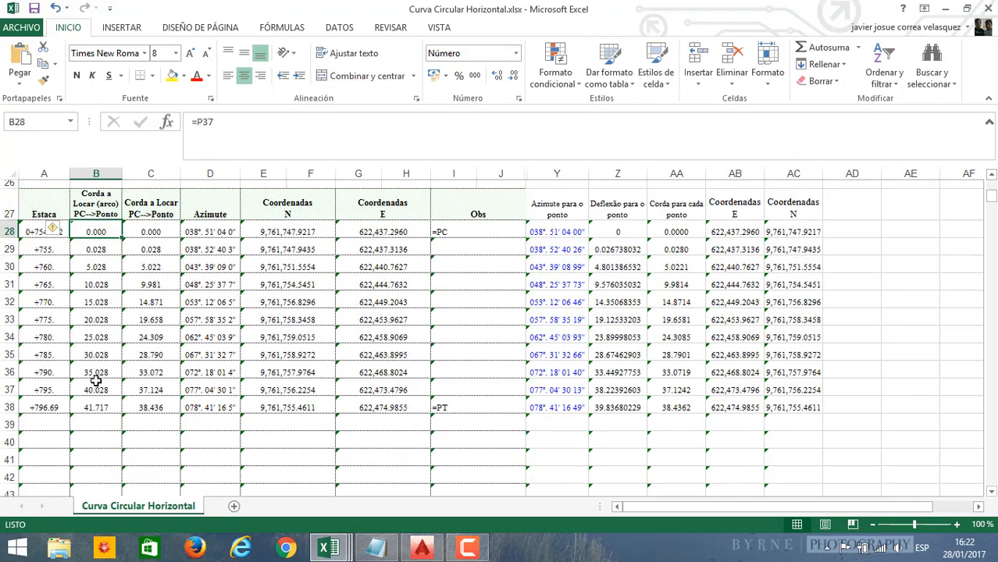
left_click(40, 296)
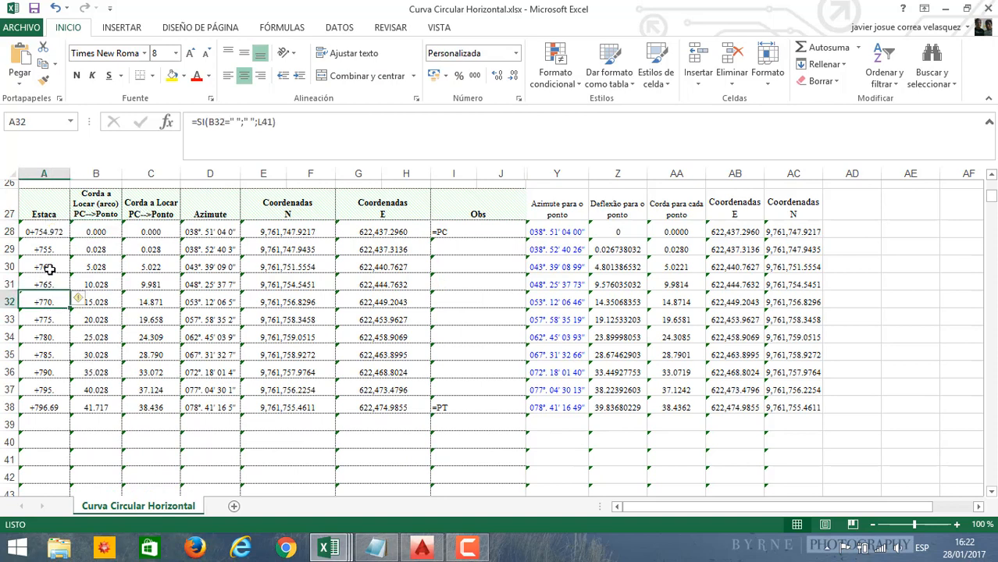
left_click(252, 248)
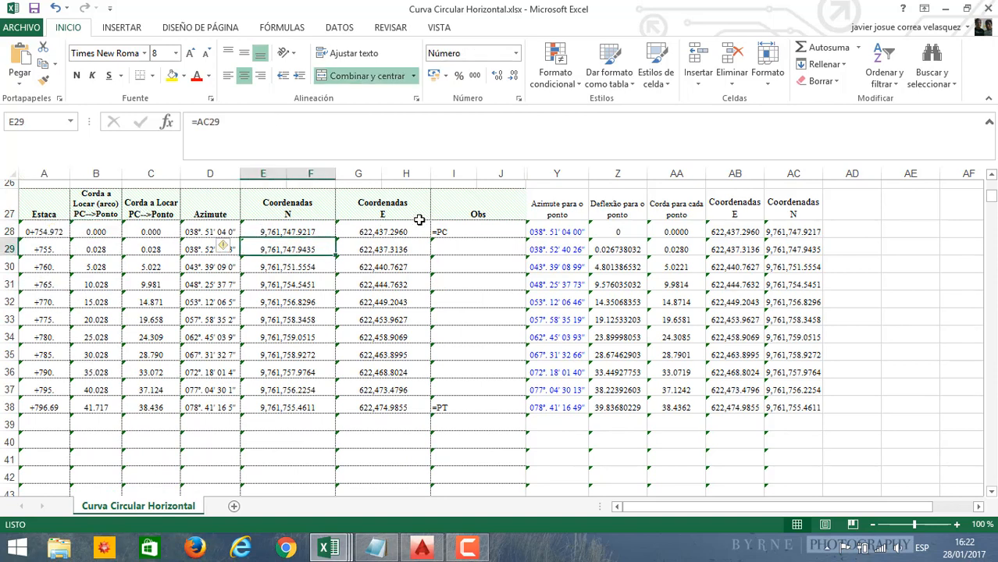
left_click(616, 233)
left_click_drag(623, 251, 620, 237)
left_click(670, 231)
left_click(673, 266)
scroll(516, 350, "up", 1)
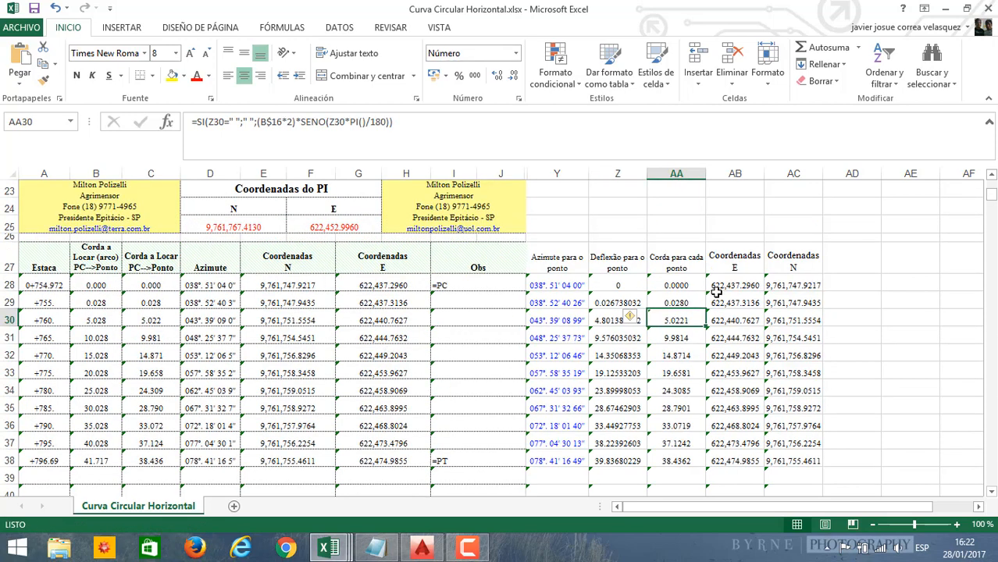
Step: Copy the E and N coordinates of all curve points from PC to PT, cells AB28:AC38
left_click(740, 282)
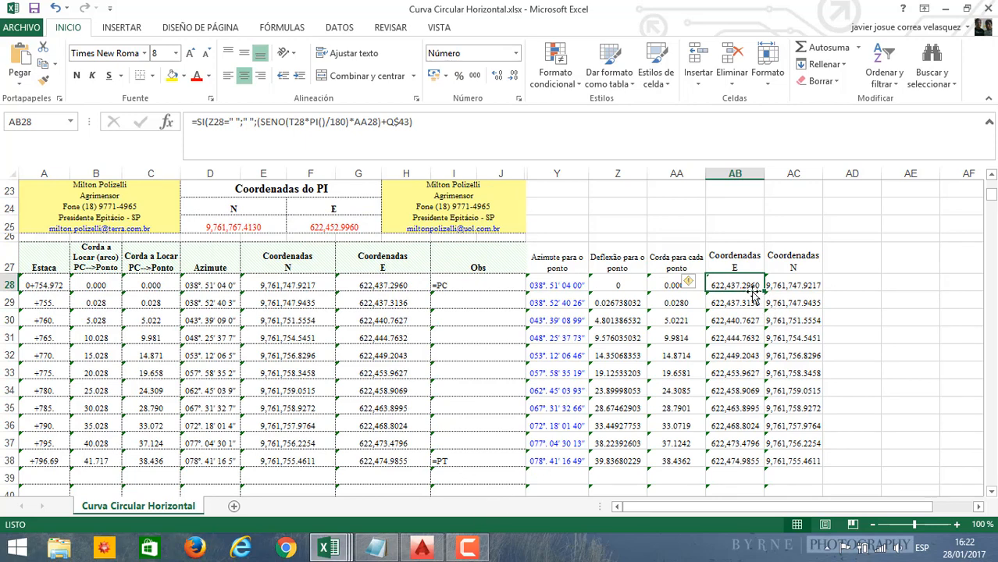
left_click(794, 459, "shift")
key("ctrl+c")
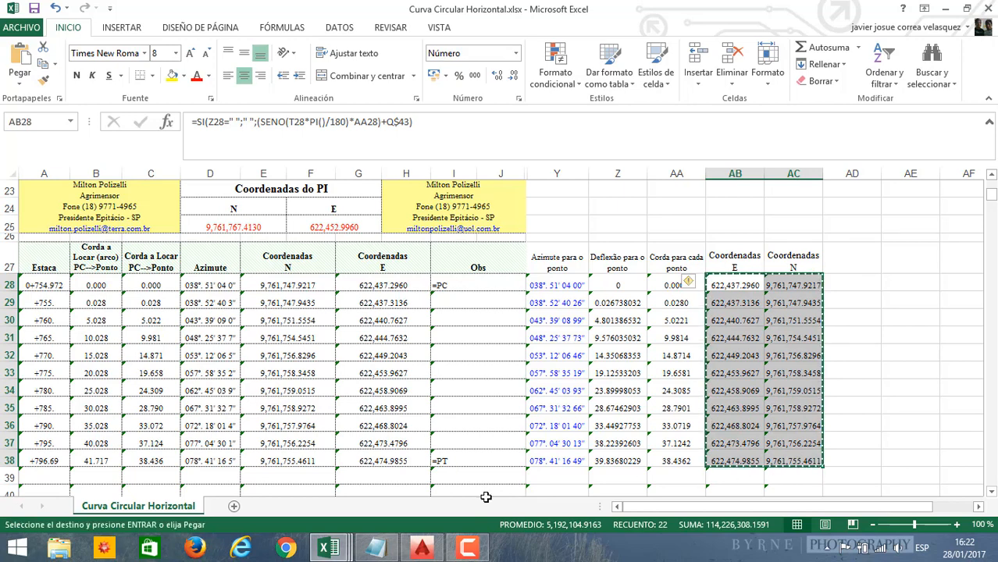
Step: Open another Excel instance with a new blank workbook
right_click(343, 549)
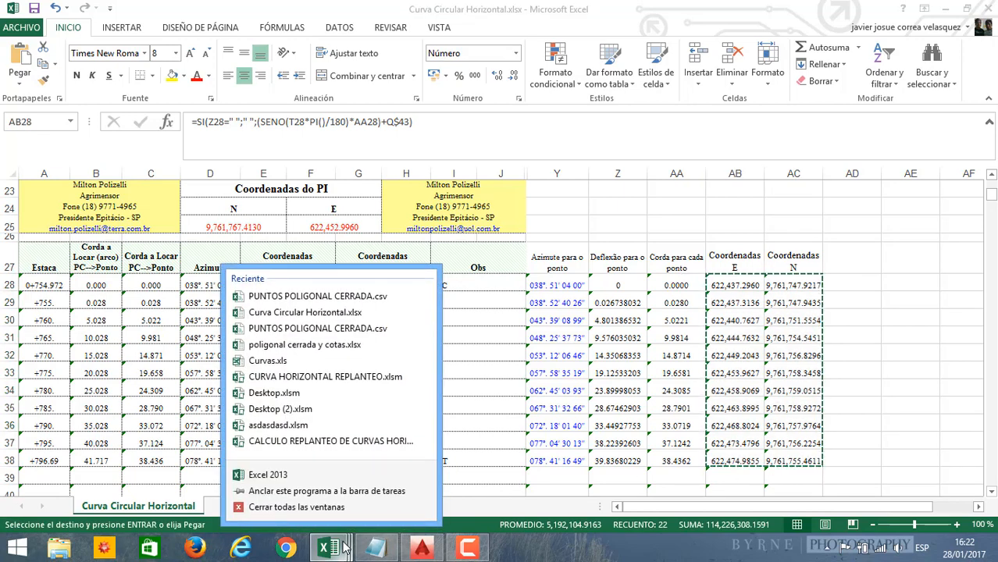
left_click(306, 476)
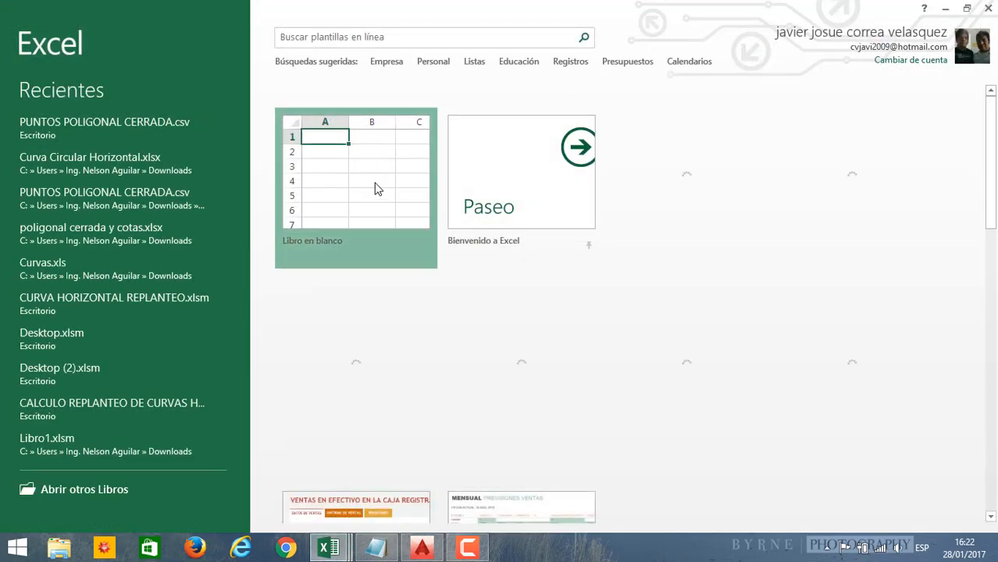
left_click(377, 189)
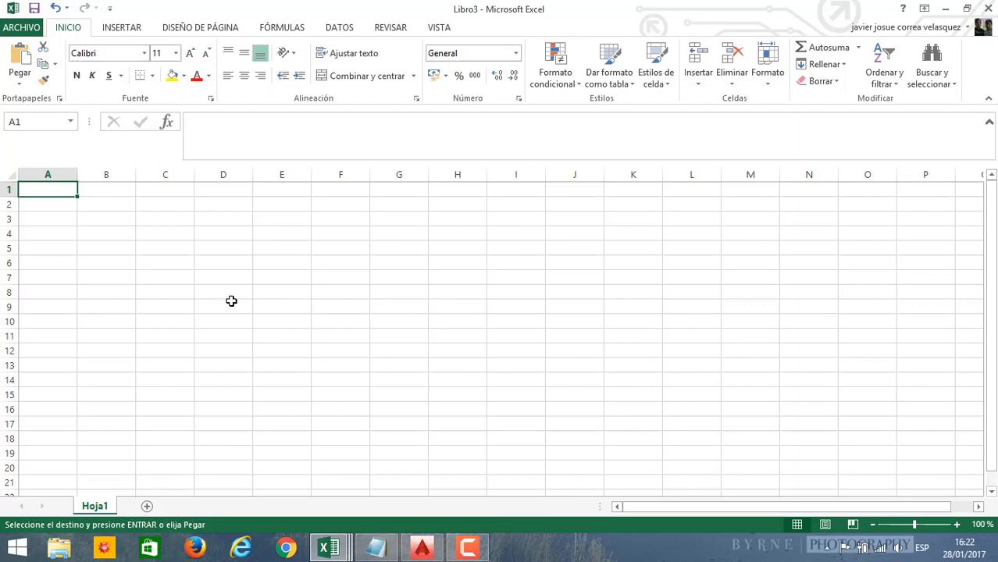
Step: View the area around point A in the AutoCAD drawing and return to the blank Excel workbook
left_click(421, 547)
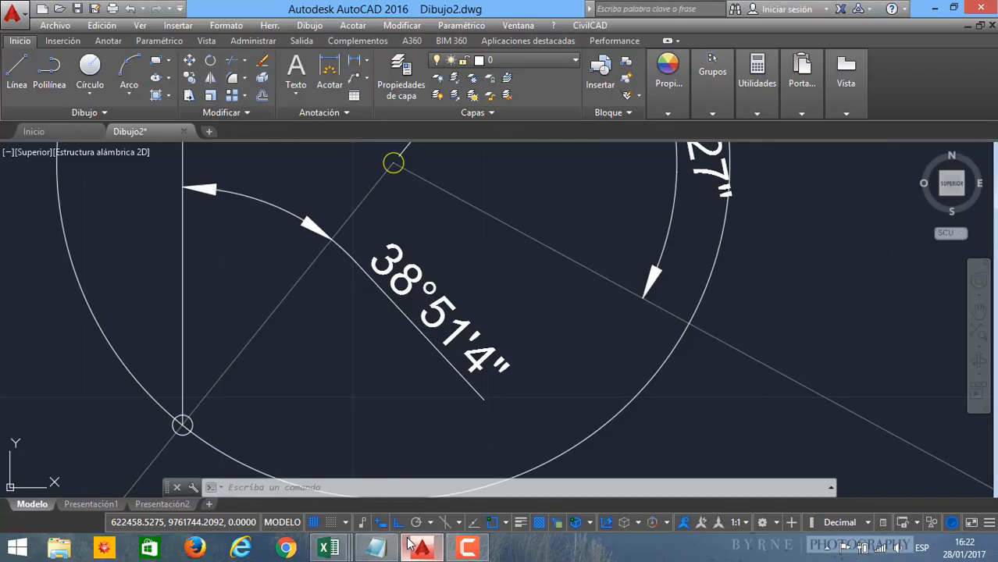
scroll(366, 245, "down", 4)
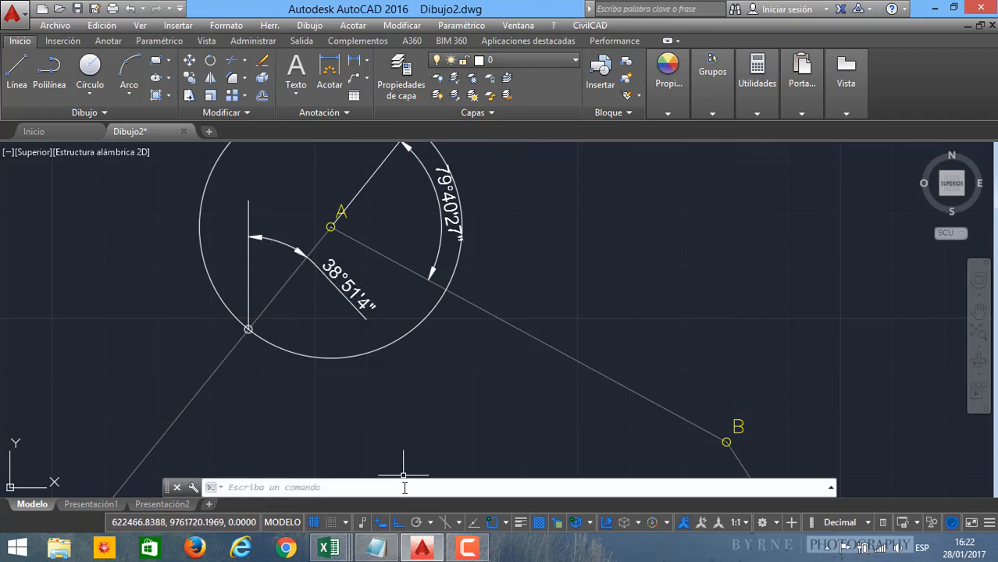
mouse_move(343, 545)
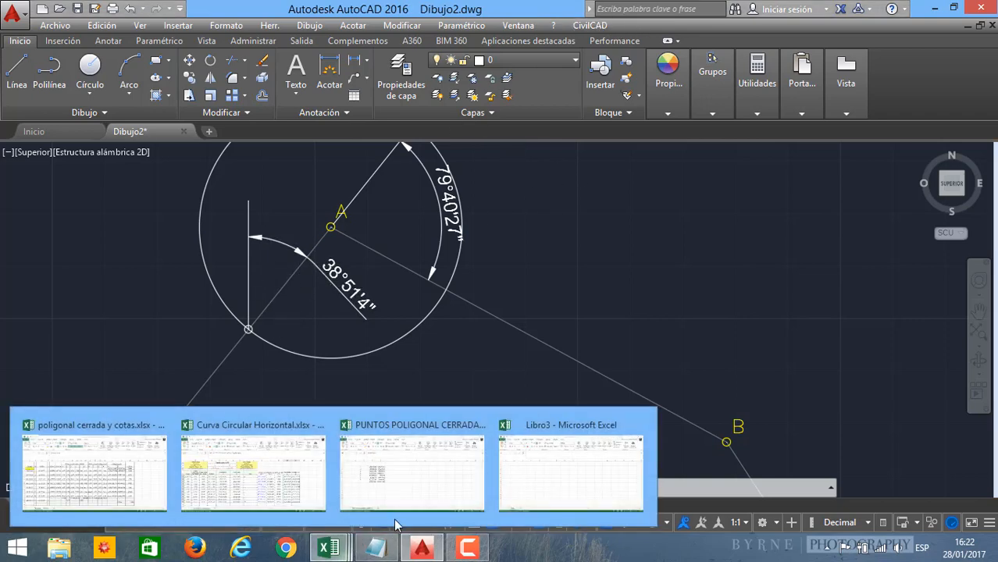
left_click(525, 481)
Step: Paste the copied E and N coordinates as values only, starting at cell C3 of the blank workbook
left_click(149, 219)
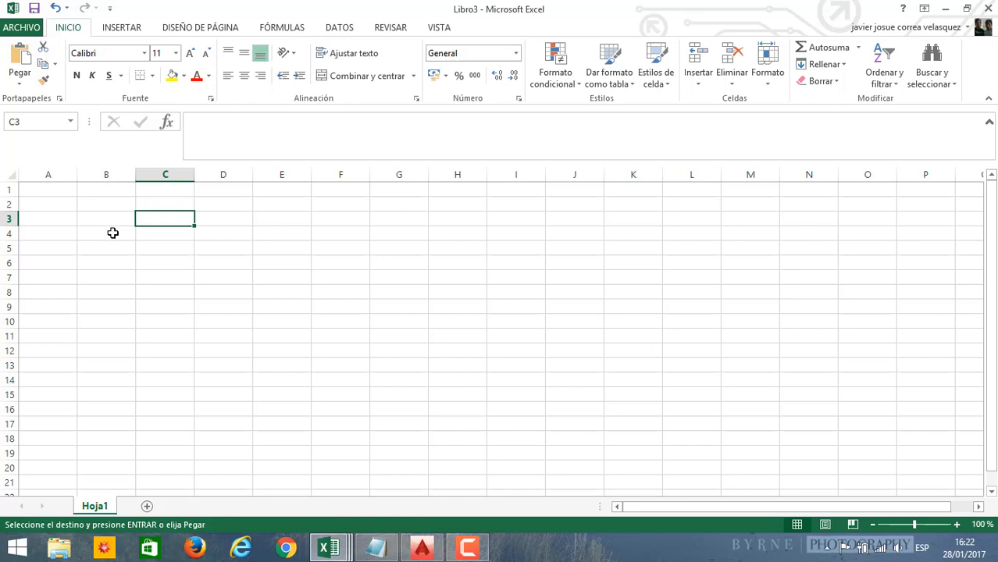
left_click(160, 232)
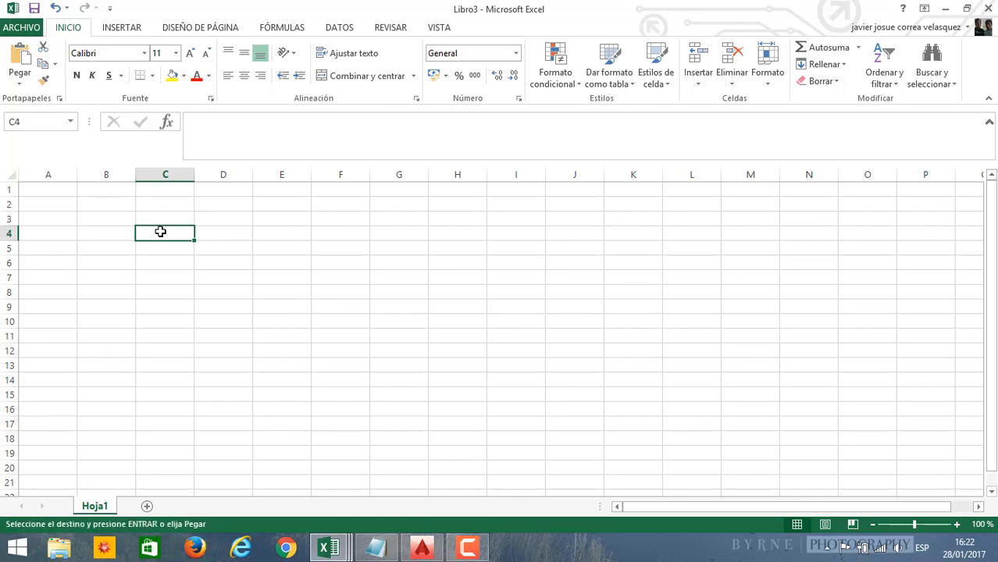
left_click(133, 219)
left_click(144, 216)
left_click(139, 201)
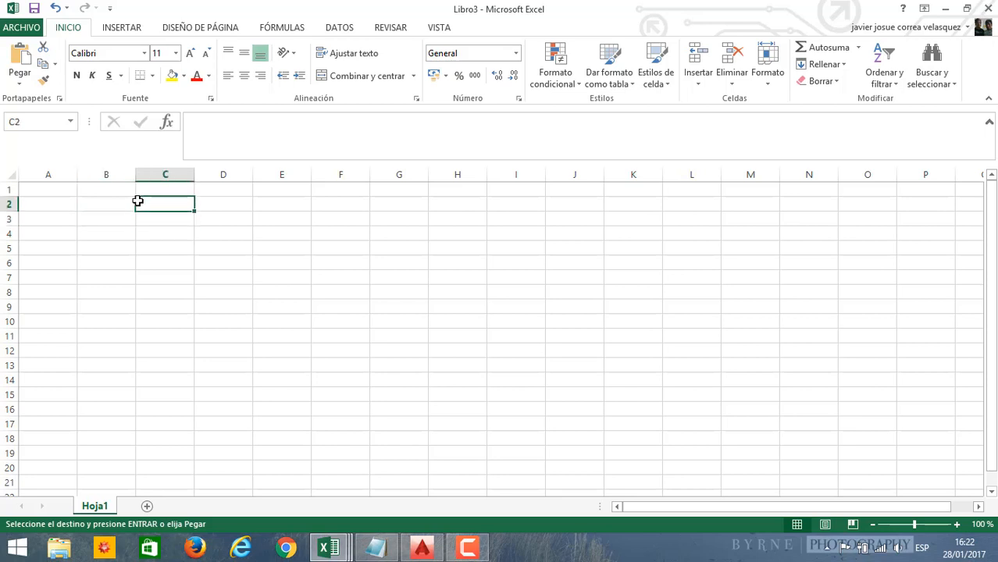
left_click(126, 207)
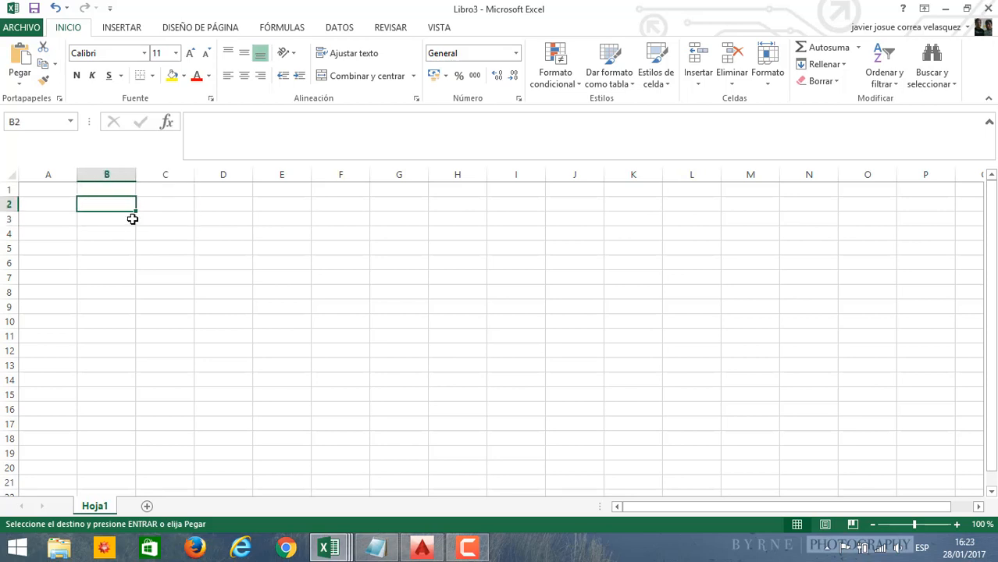
left_click(152, 219)
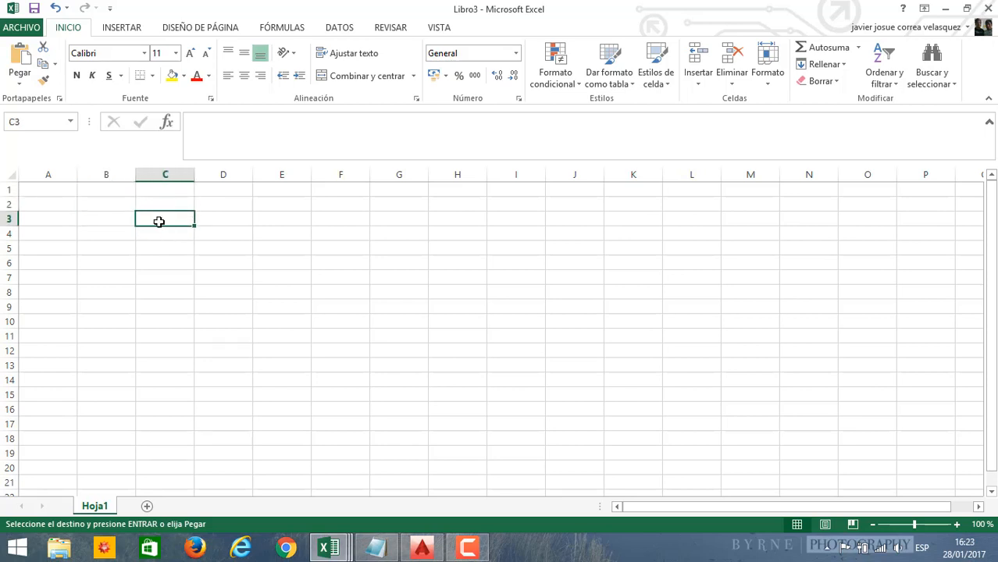
right_click(159, 221)
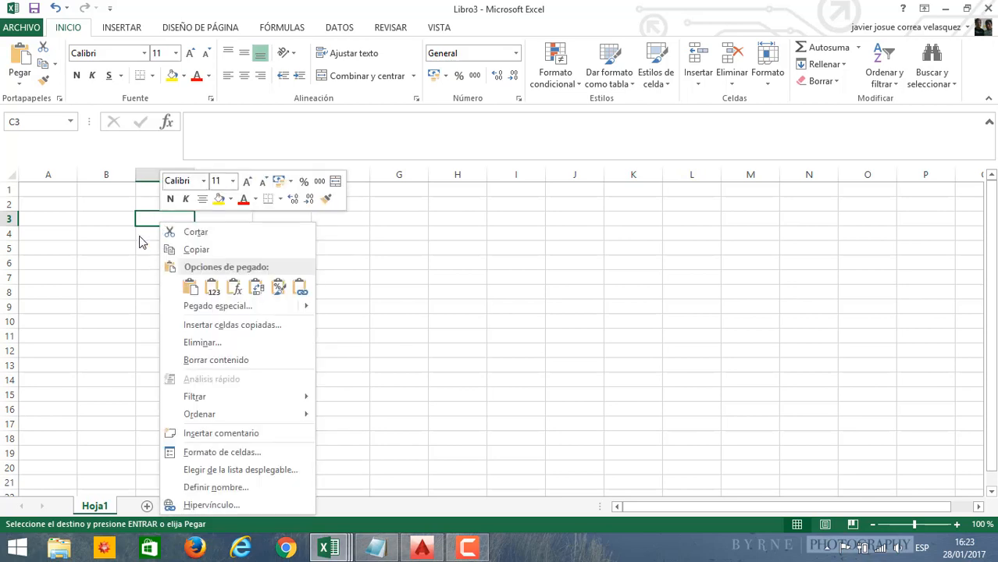
left_click(213, 287)
left_click_drag(298, 263, 295, 248)
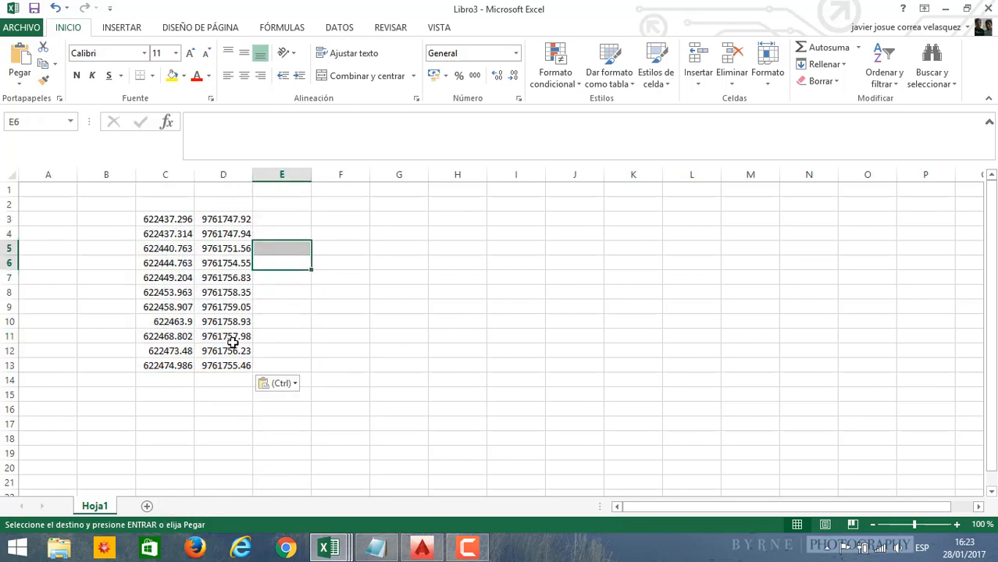
Step: Enter the formula =CONCATENAR(C3;",";D3) in cell E3 to join the first point's E and N coordinates with a comma
left_click(263, 209)
left_click(267, 221)
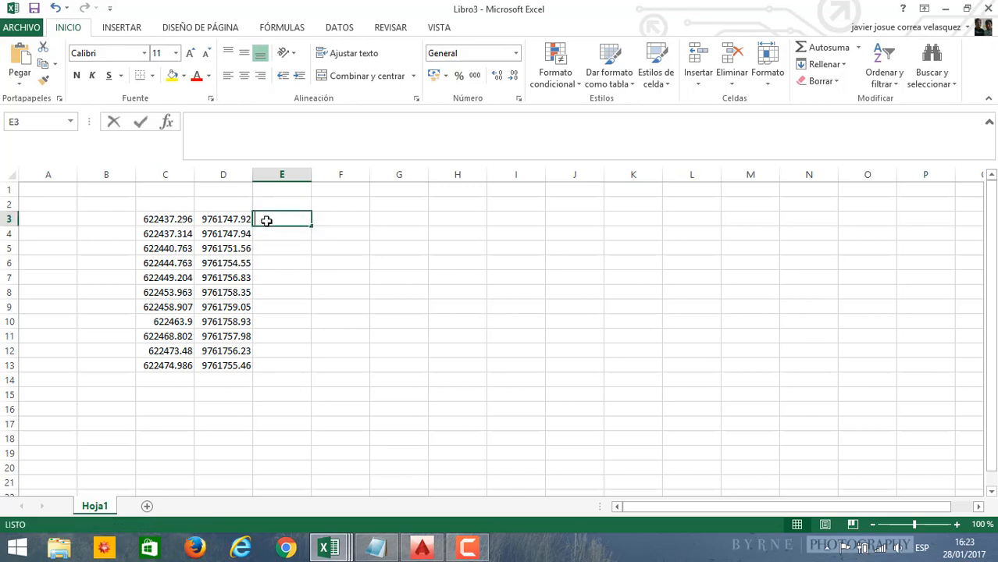
type("=CONCATENAR")
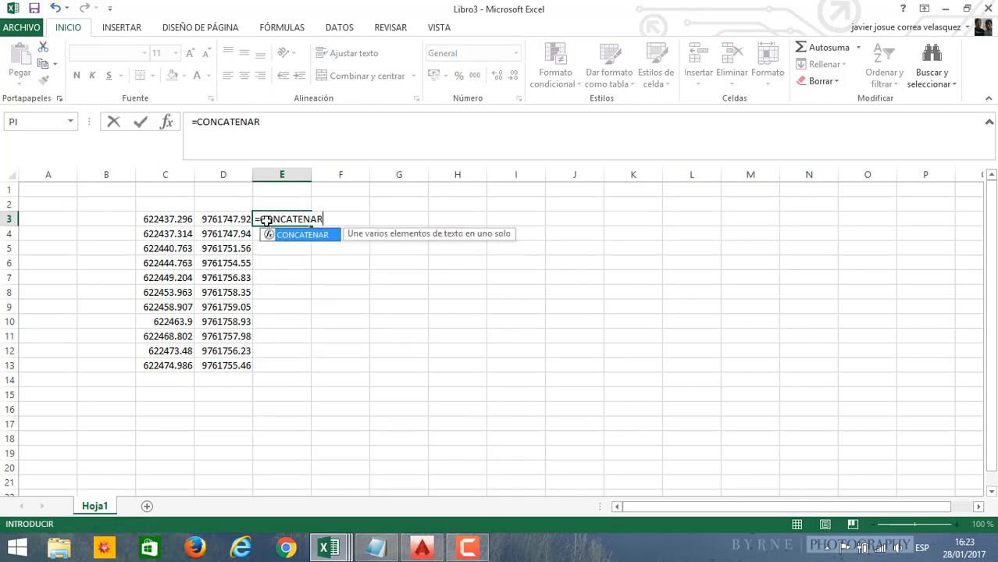
type("(")
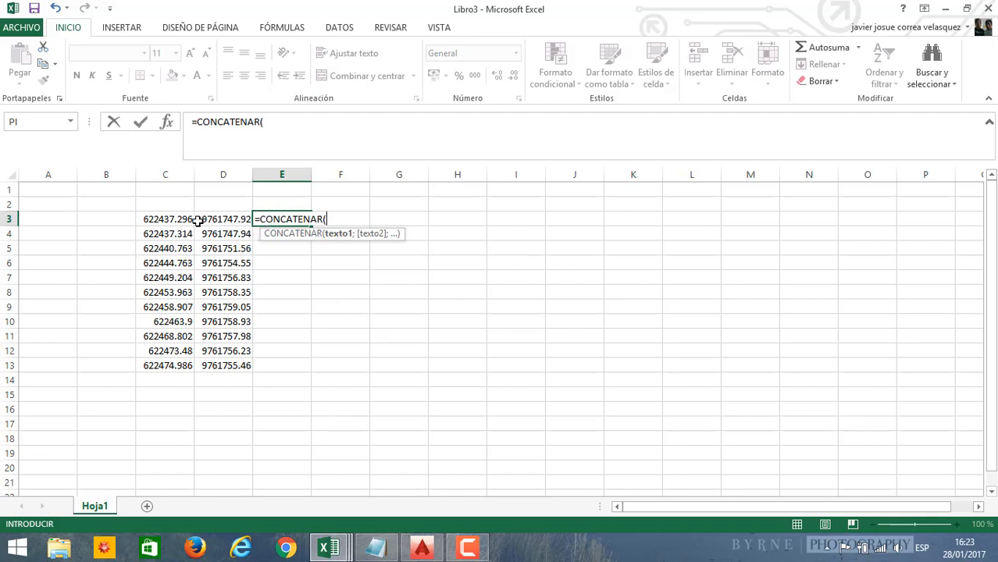
left_click(167, 221)
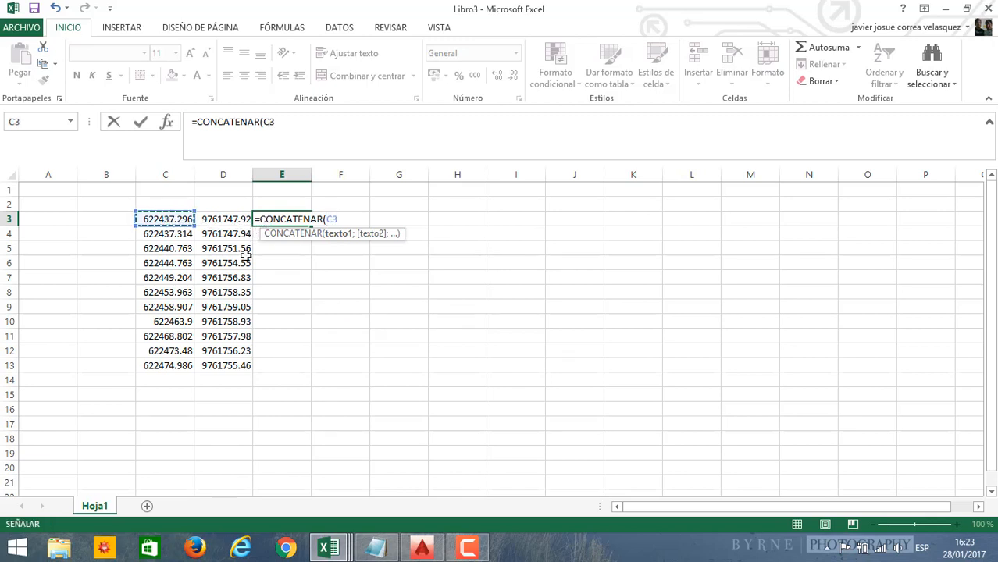
type(";\",")
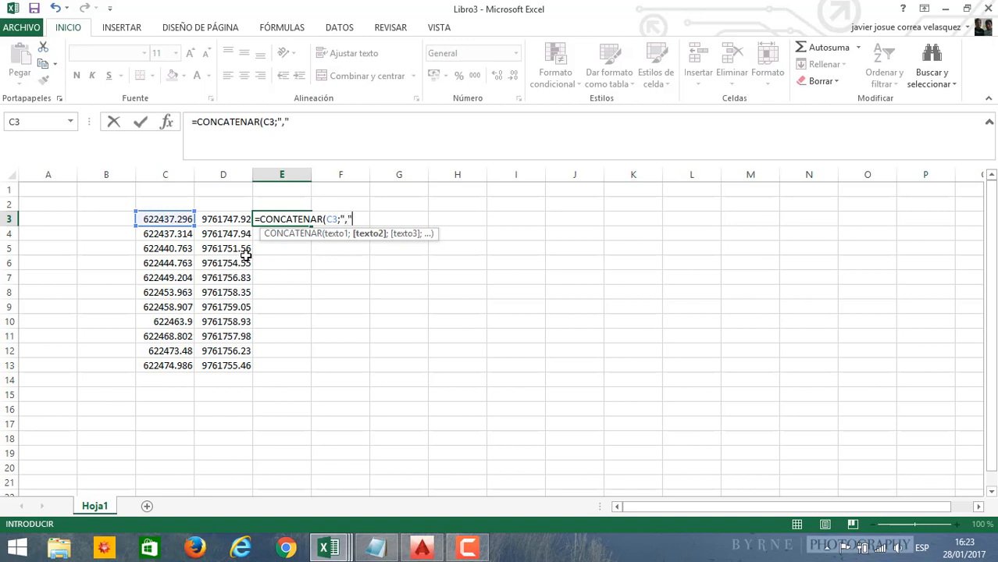
type("\";")
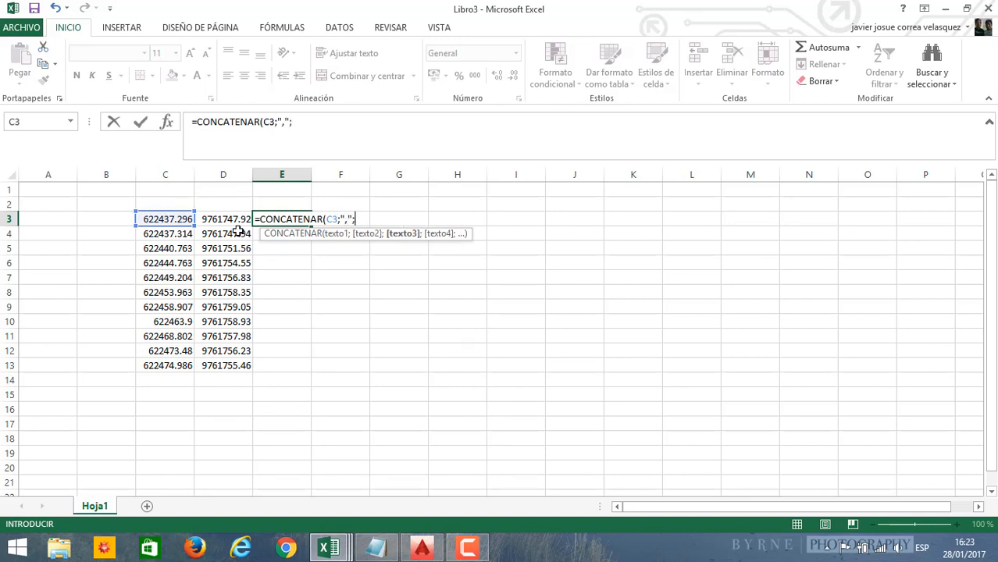
left_click(243, 220)
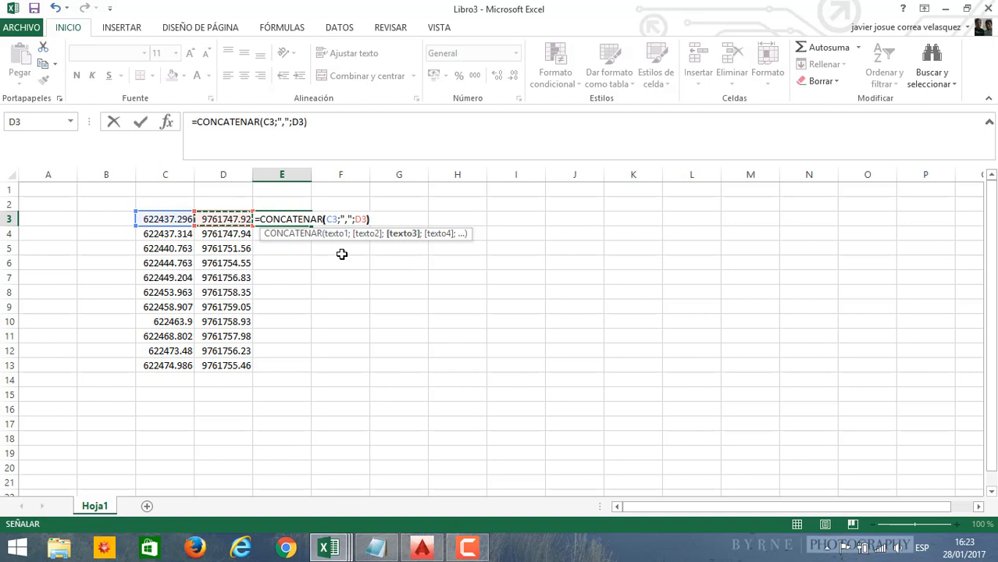
type(")")
key("Return")
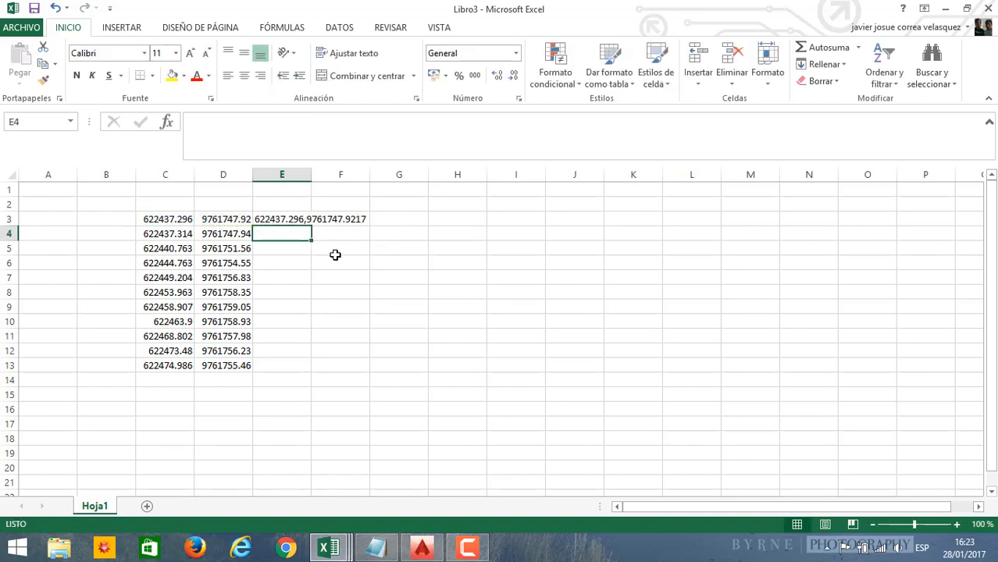
Step: Fill the CONCATENAR formula from E3 down to E13 and copy the joined coordinate pairs in E3:E13
left_click(338, 258)
left_click(286, 221)
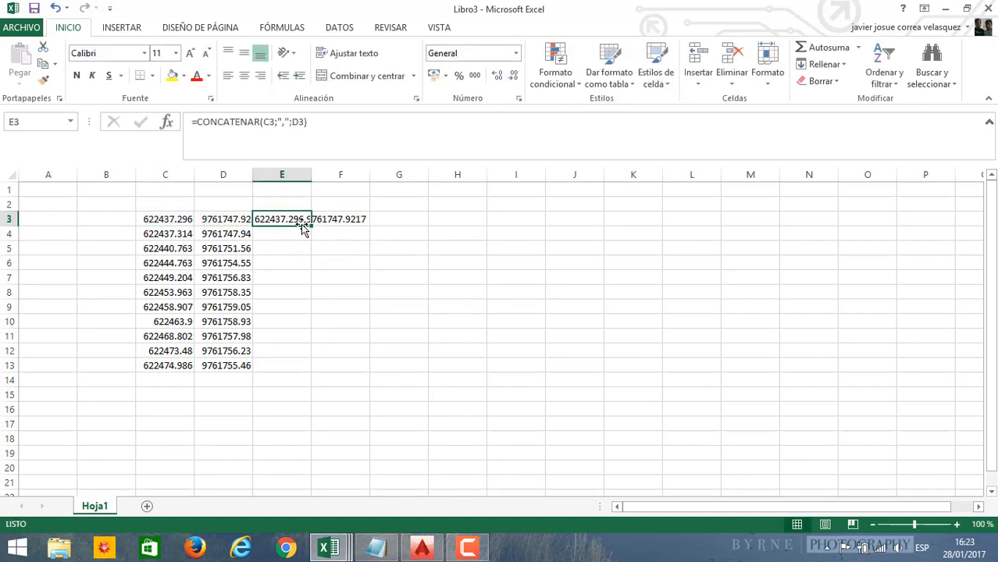
left_click_drag(311, 227, 297, 370)
left_click(416, 289)
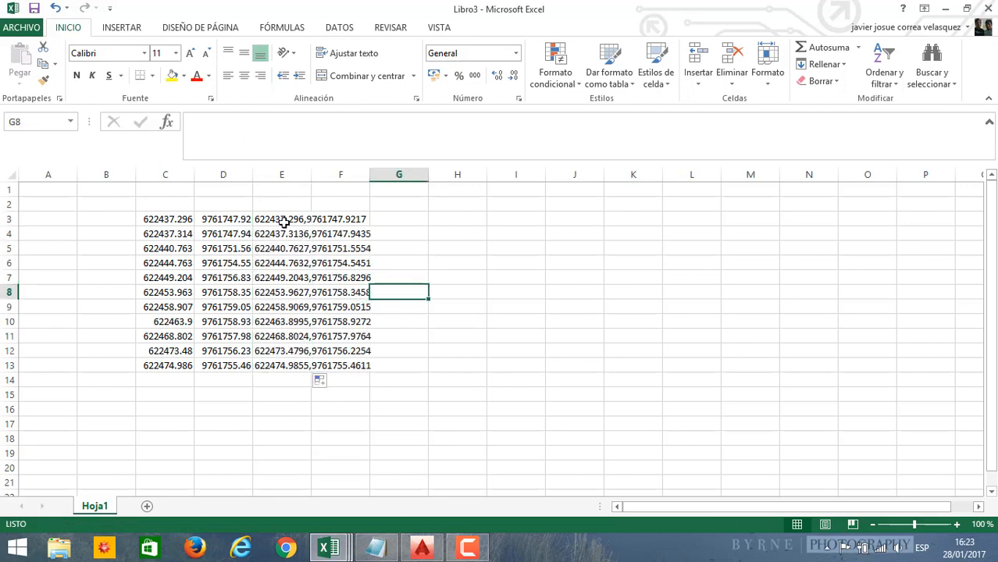
left_click_drag(282, 223, 297, 366)
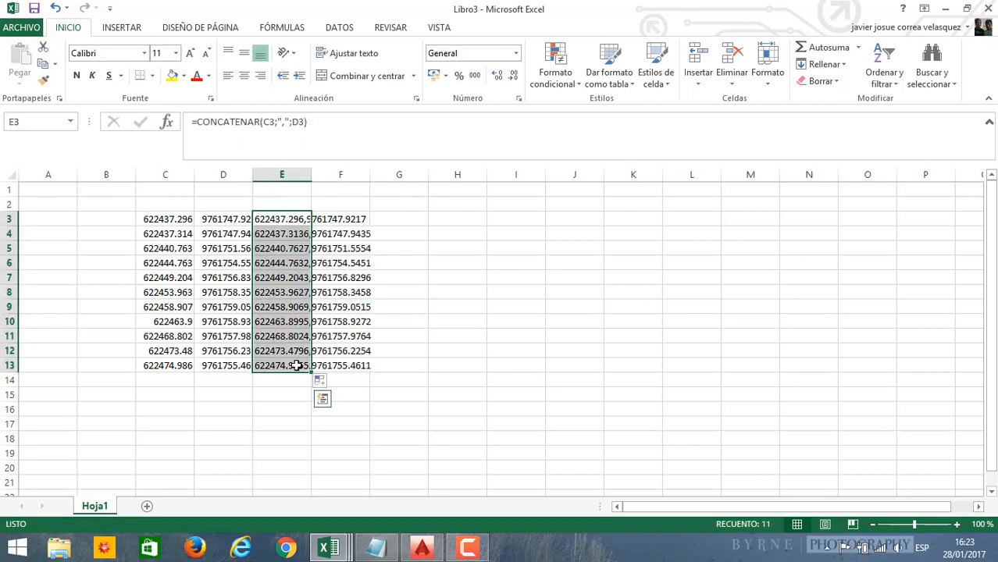
key("ctrl+c")
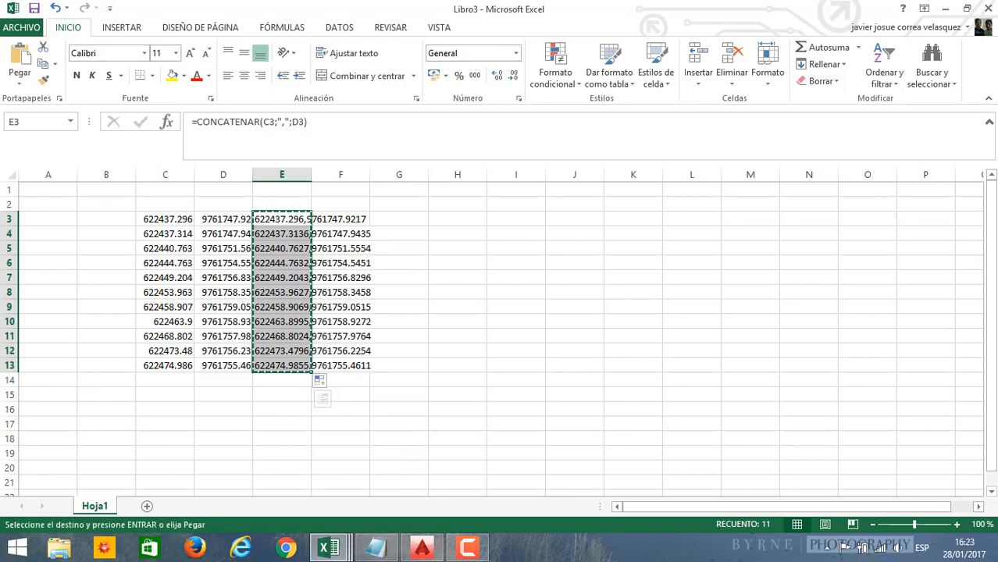
Step: Switch to AutoCAD and draw the curve as a polyline through the pasted coordinate pairs, from 622437.296,9761747.9217 to 622474.9855,9761755.4611
left_click(422, 547)
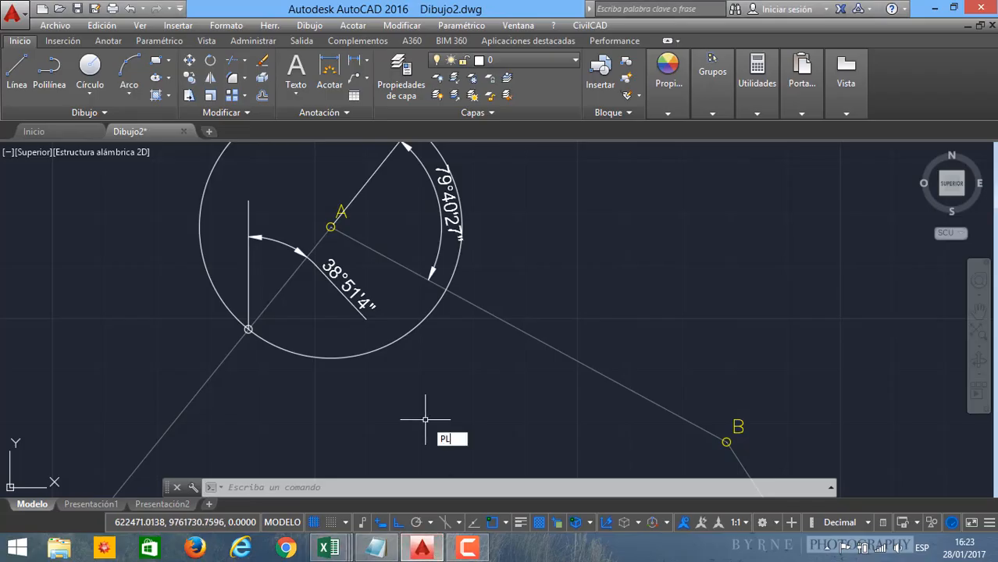
type("PL")
key("Return")
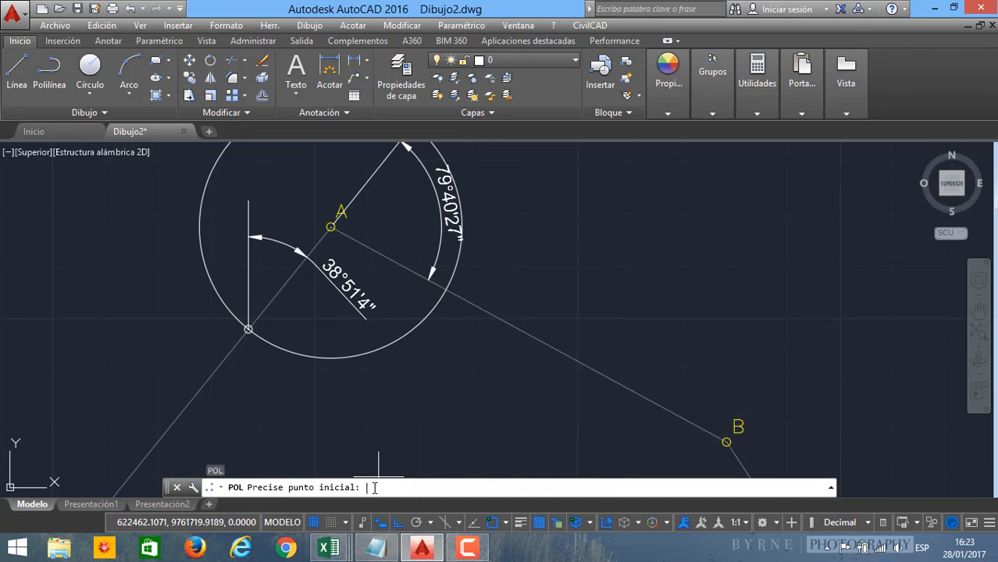
key("ctrl+v")
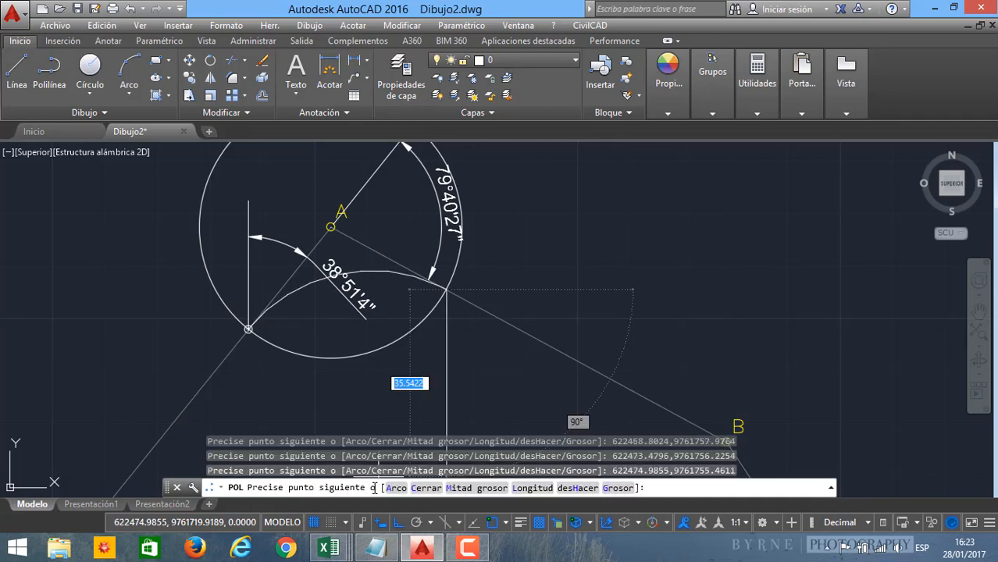
key("Return")
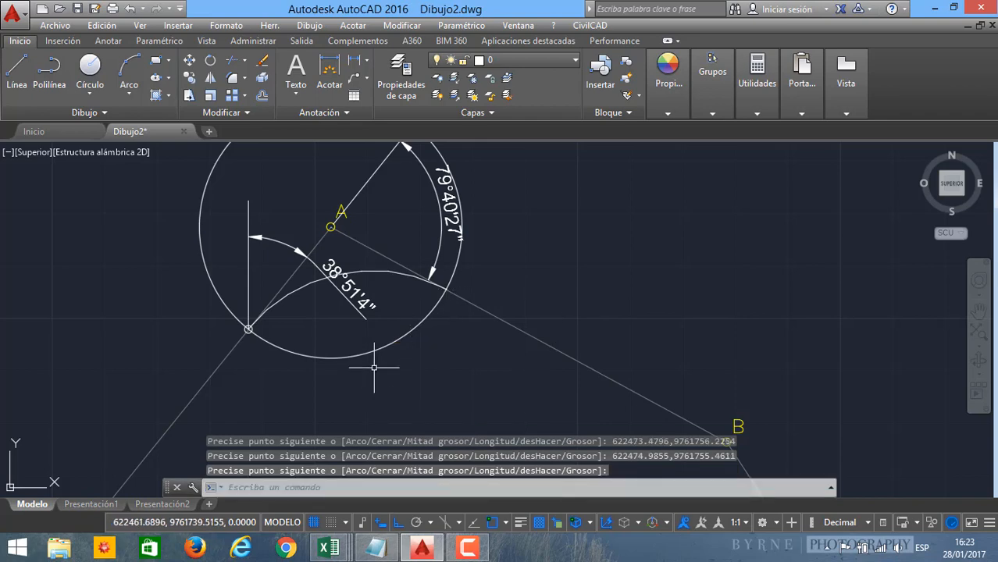
Step: Examine the plotted polyline curve along its length and check how its end meets the A–B tangent and the circle
scroll(309, 289, "up", 6)
scroll(310, 288, "down", 4)
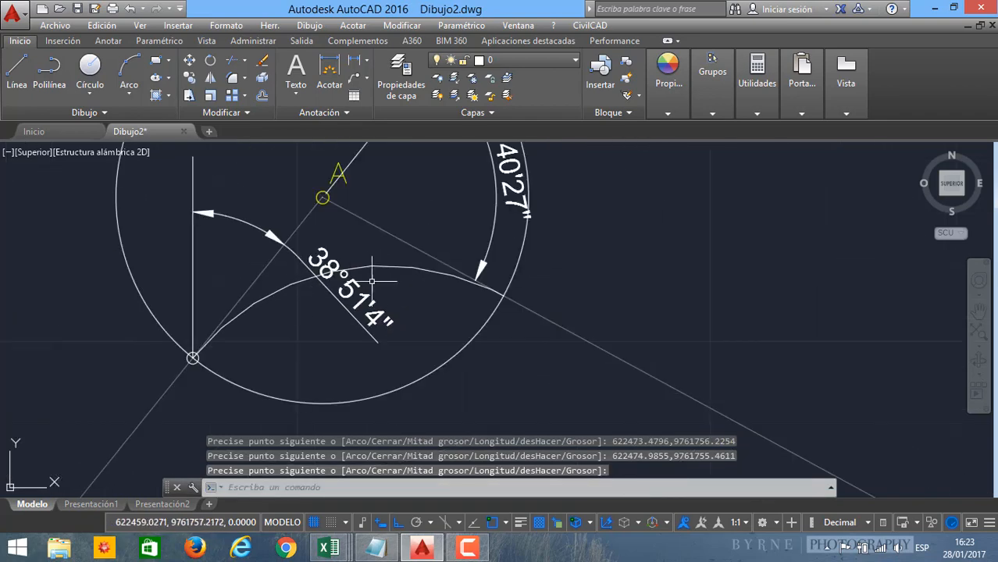
scroll(340, 308, "up", 1)
scroll(289, 316, "up", 5)
scroll(290, 316, "down", 5)
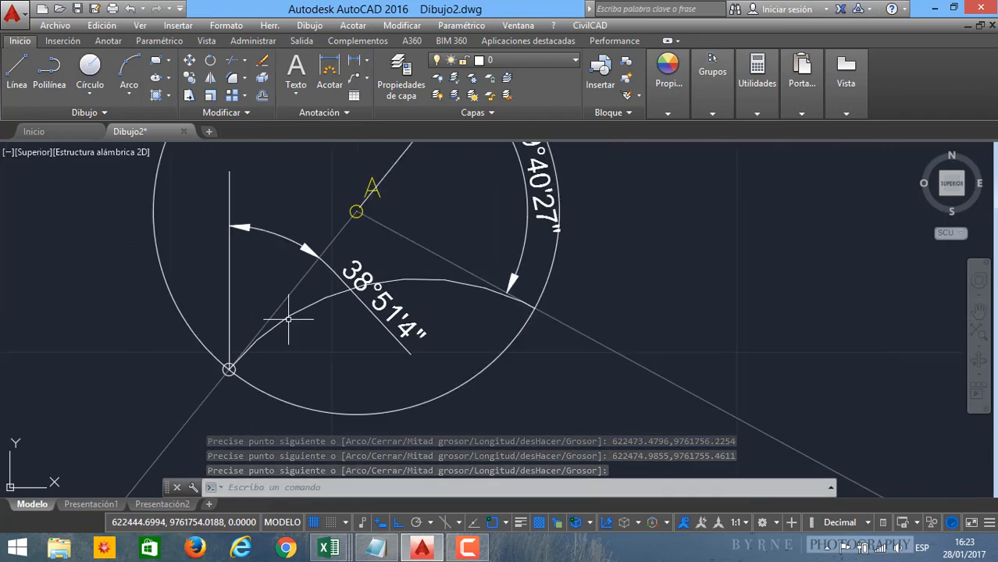
scroll(289, 317, "up", 6)
scroll(293, 328, "down", 4)
scroll(352, 285, "up", 4)
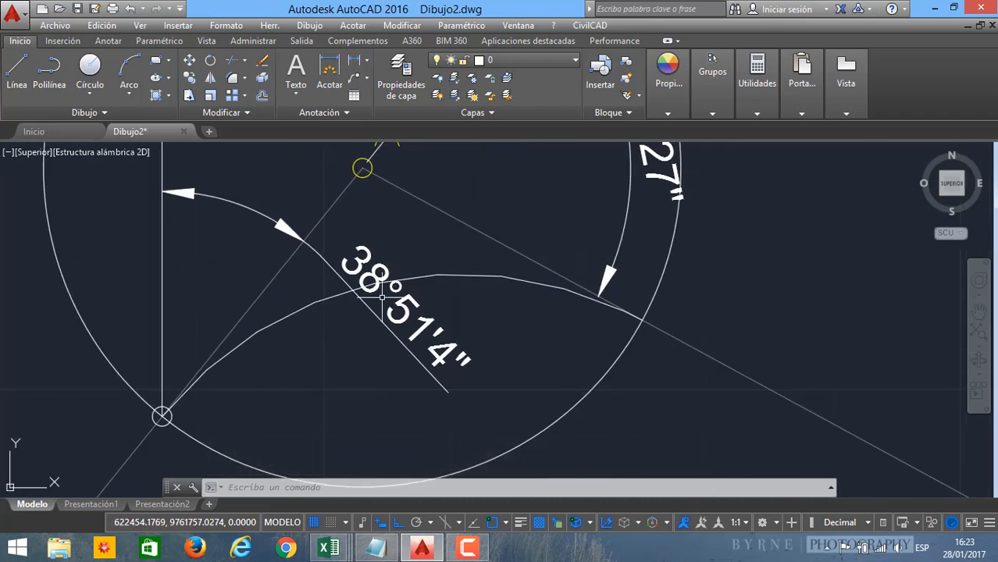
scroll(517, 312, "up", 5)
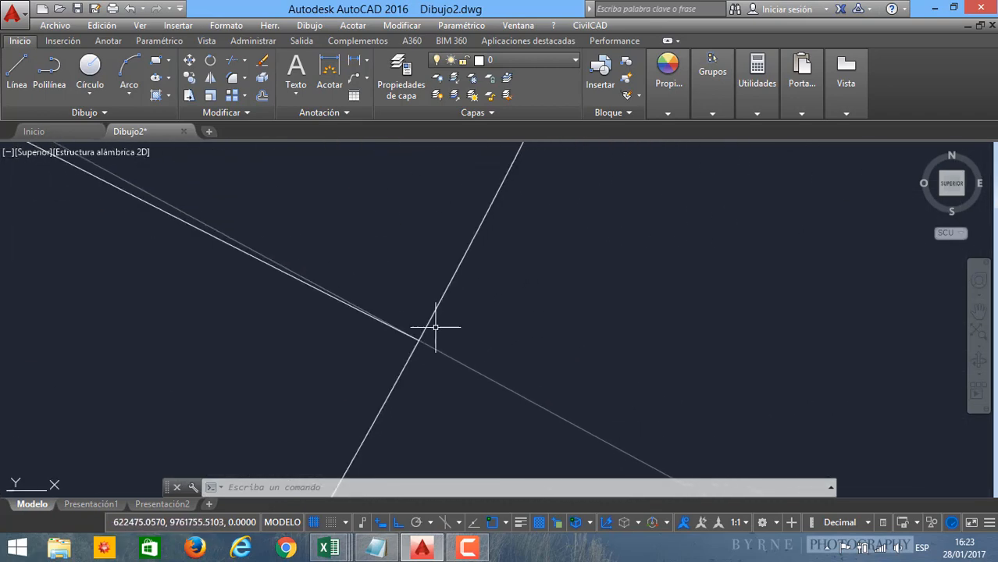
mouse_move(387, 343)
middle_mouse_down()
mouse_move(359, 353)
mouse_move(350, 338)
mouse_move(342, 397)
mouse_move(334, 366)
middle_mouse_up()
scroll(334, 366, "up", 5)
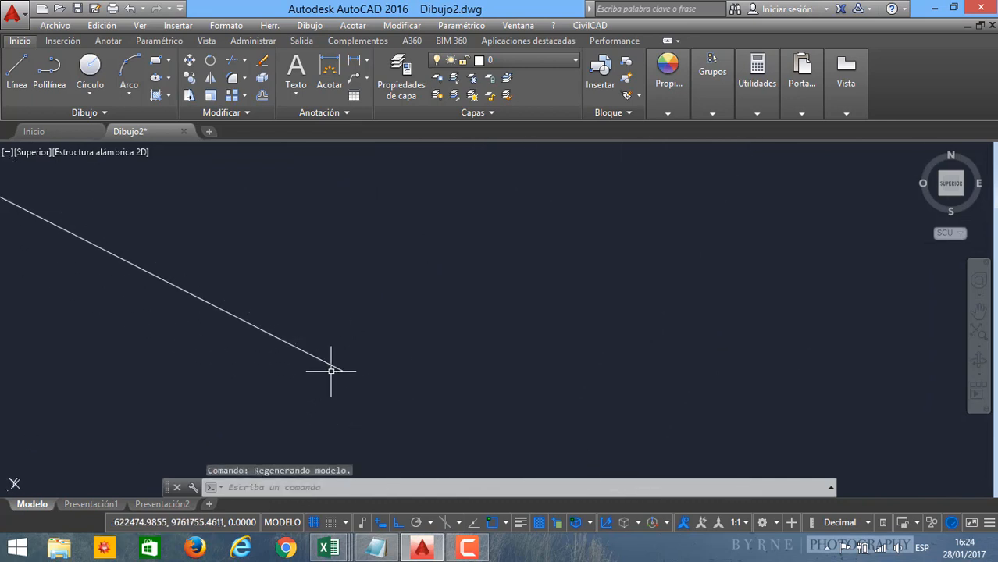
scroll(342, 364, "down", 3)
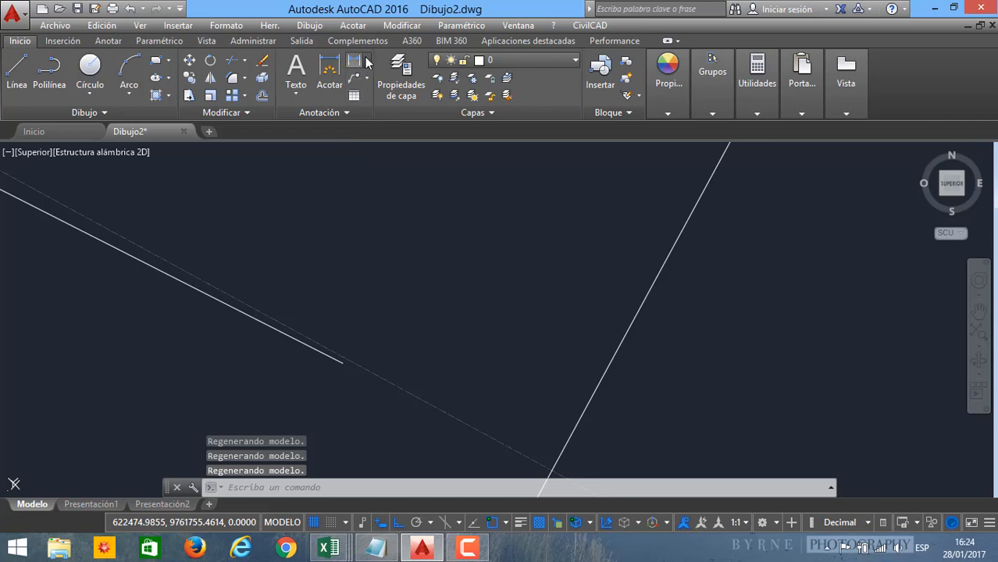
Step: Measure the gap between the polyline's end and the circle's intersection with line A–B using an aligned dimension, without placing it
left_click(365, 78)
left_click(390, 176)
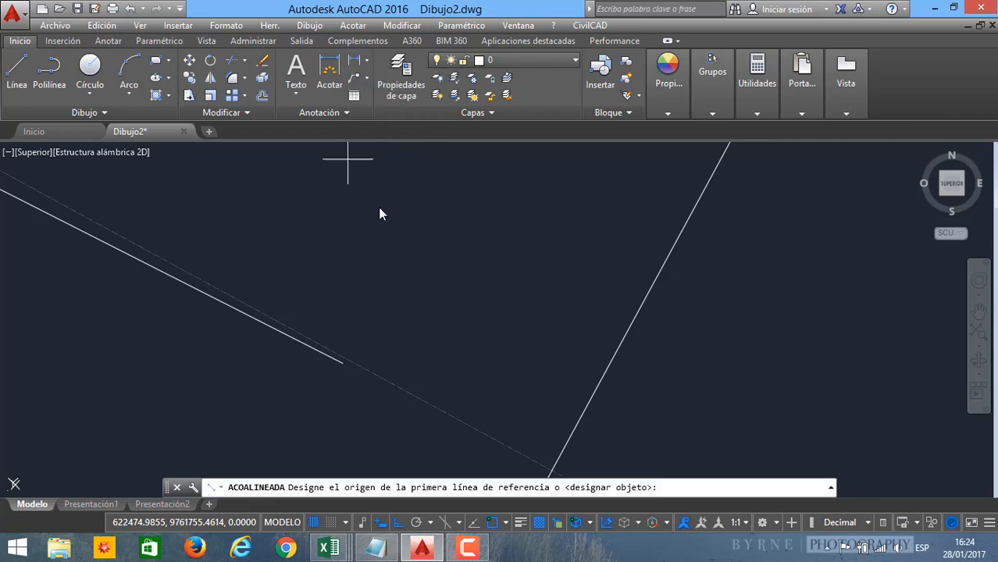
left_click(344, 359)
left_click(367, 361)
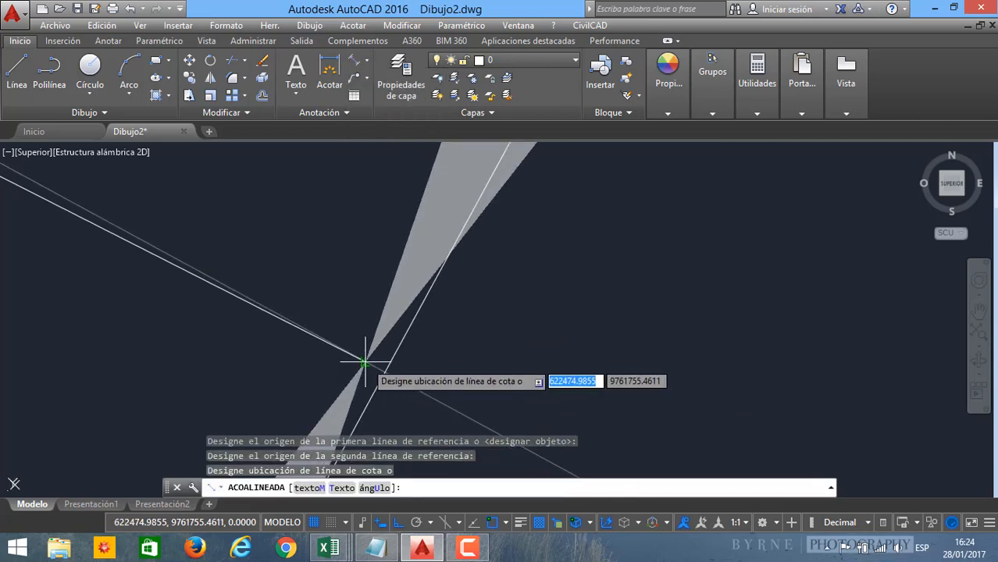
scroll(367, 361, "down", 4)
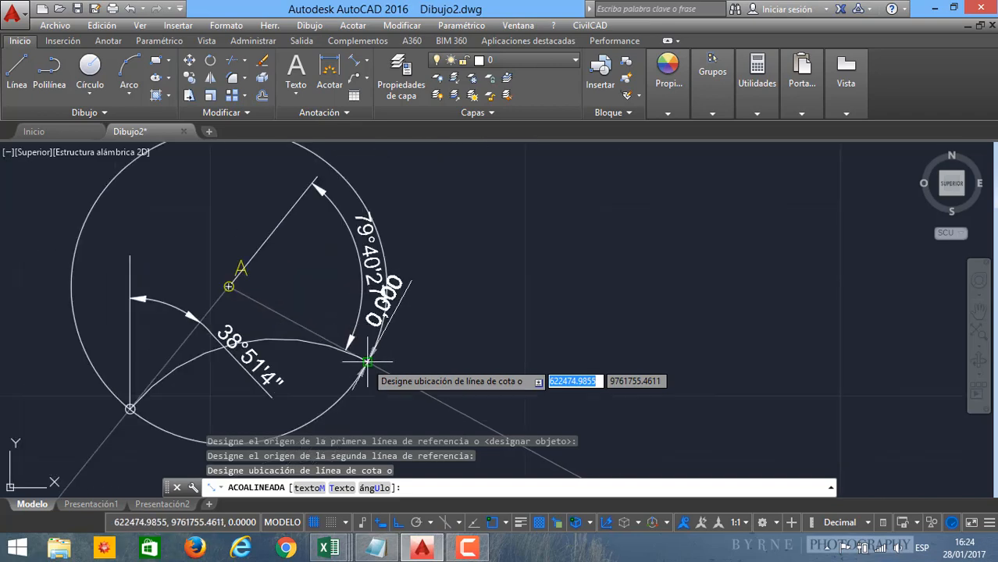
scroll(383, 387, "up", 4)
middle_click_drag(316, 368, 397, 363)
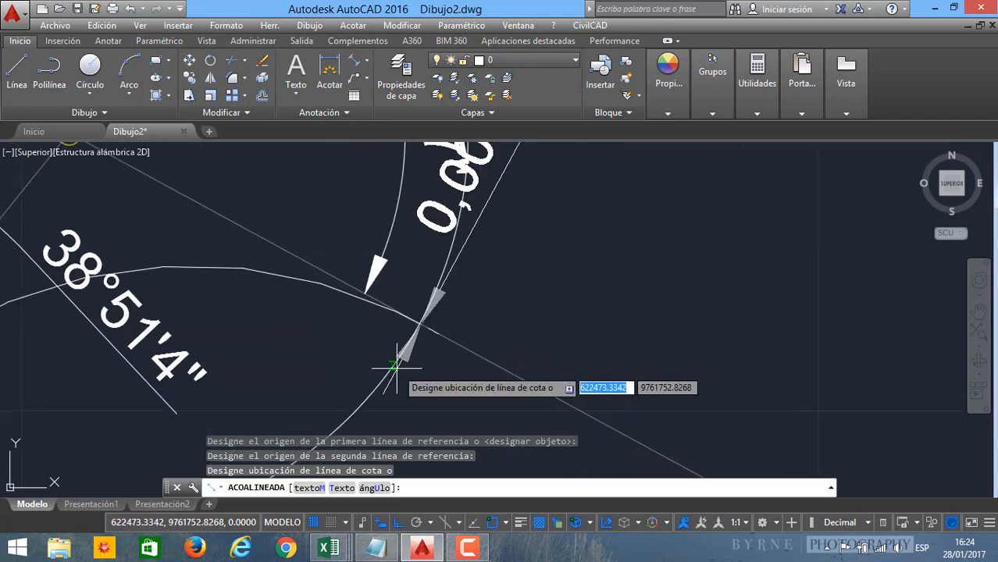
key("Escape")
Step: Inspect the polyline's start at the small circle on the incoming tangent and the whole curve at A
scroll(396, 367, "down", 8)
middle_click_drag(326, 385, 383, 370)
scroll(363, 379, "up", 8)
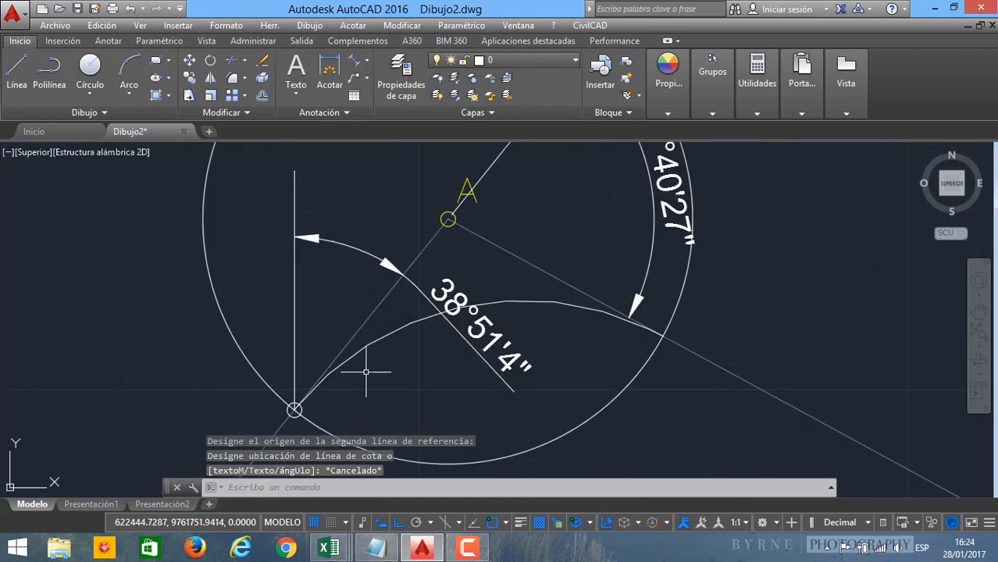
scroll(336, 355, "up", 3)
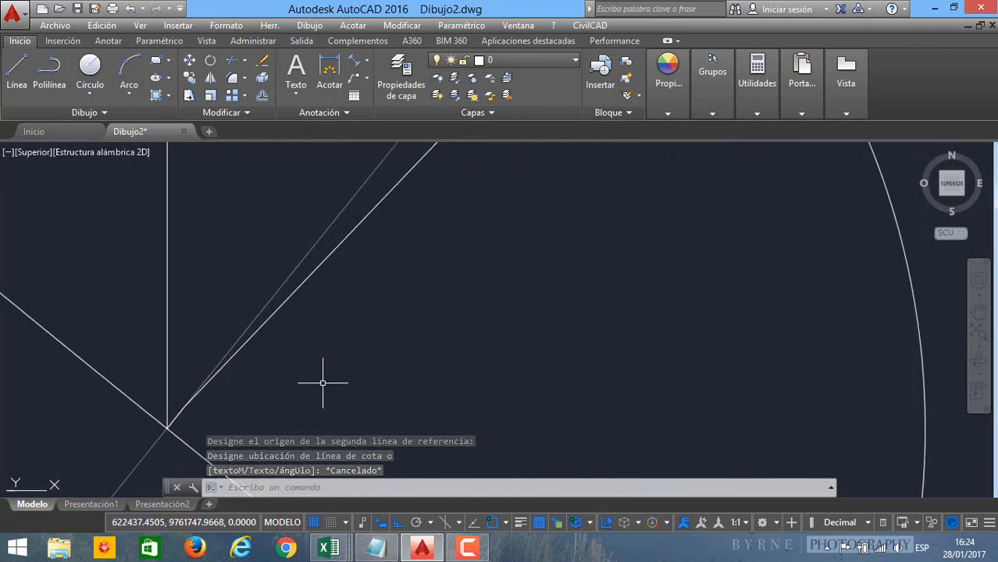
scroll(327, 382, "down", 6)
middle_click_drag(383, 349, 347, 350)
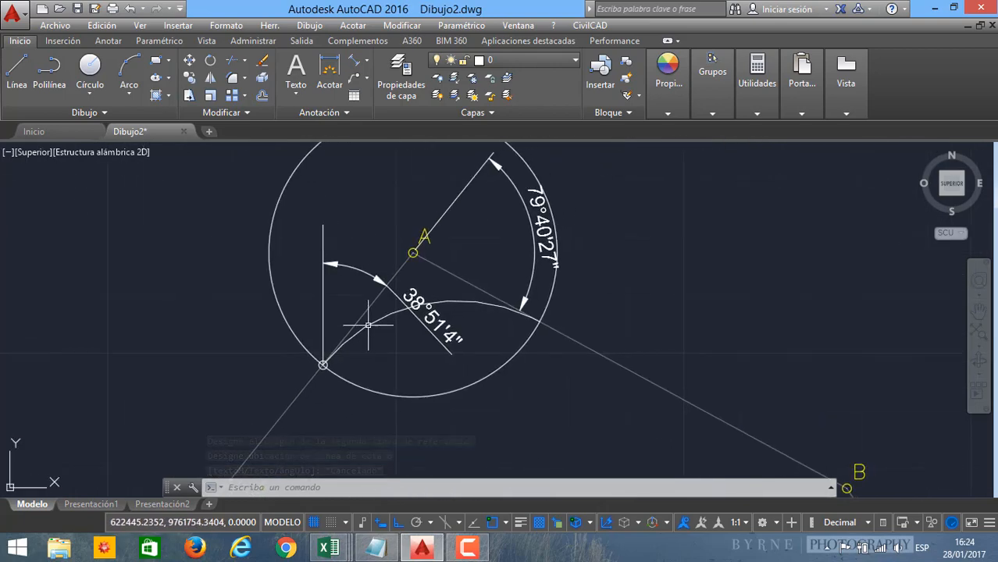
left_click(364, 328)
key("Escape")
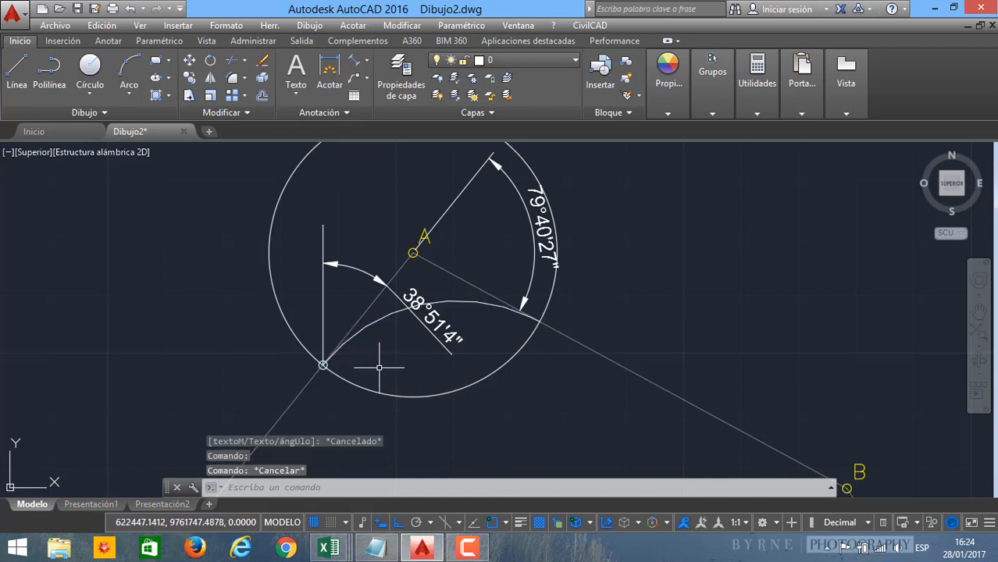
mouse_move(405, 310)
middle_mouse_down()
mouse_move(389, 360)
mouse_move(401, 300)
middle_mouse_up()
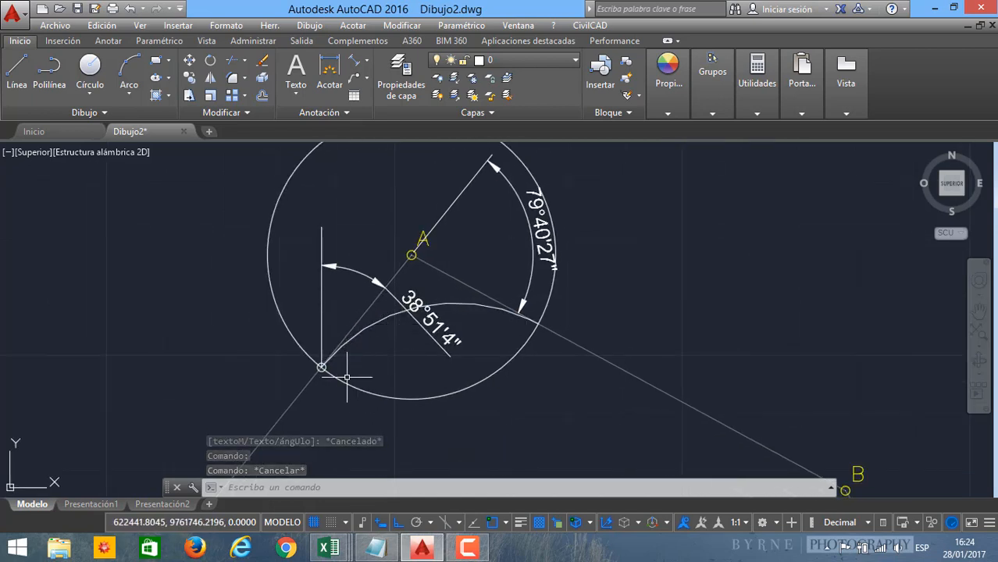
mouse_move(416, 384)
middle_mouse_down()
mouse_move(519, 363)
mouse_move(368, 323)
middle_mouse_up()
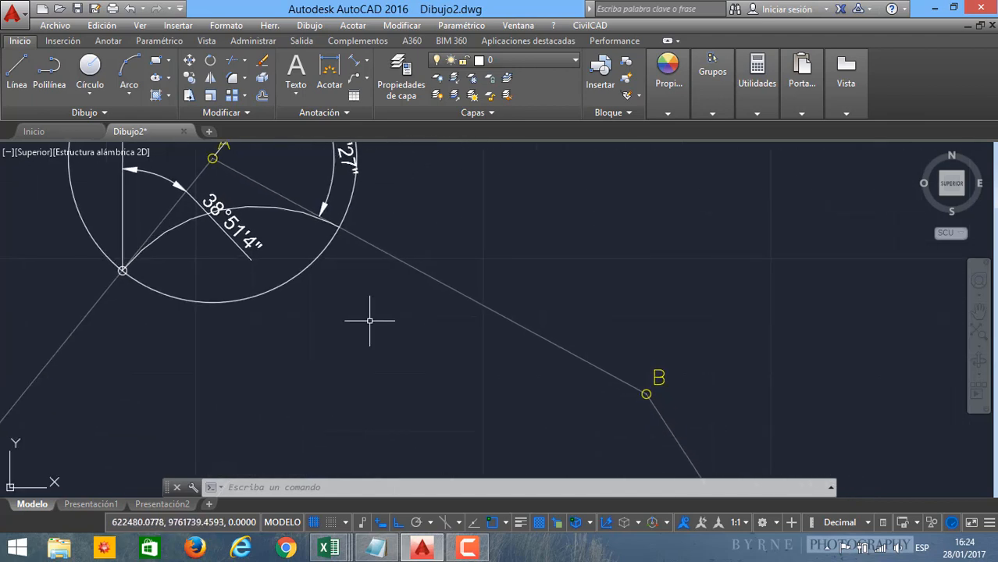
Step: Switch to Notepad to check the requirements for the curves at B and C against the drawing, returning to AutoCAD each time
scroll(459, 277, "down", 4)
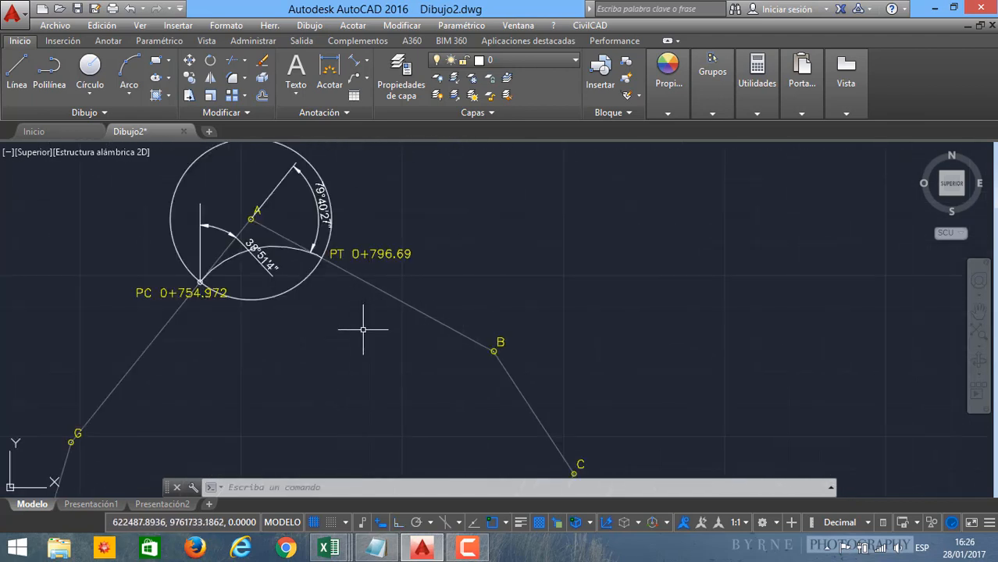
middle_click_drag(437, 361, 387, 345)
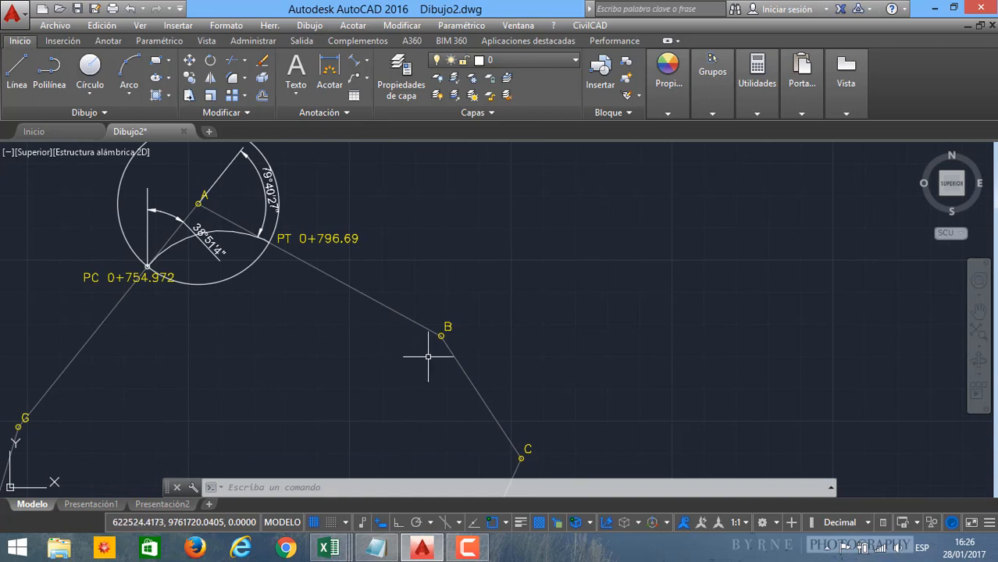
middle_click_drag(445, 367, 401, 334)
left_click(376, 548)
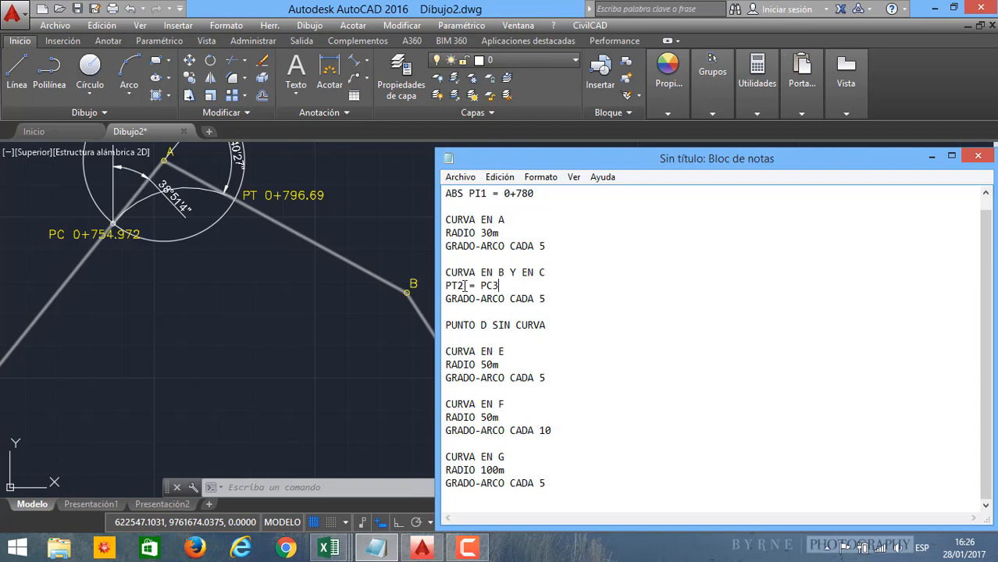
left_click(349, 314)
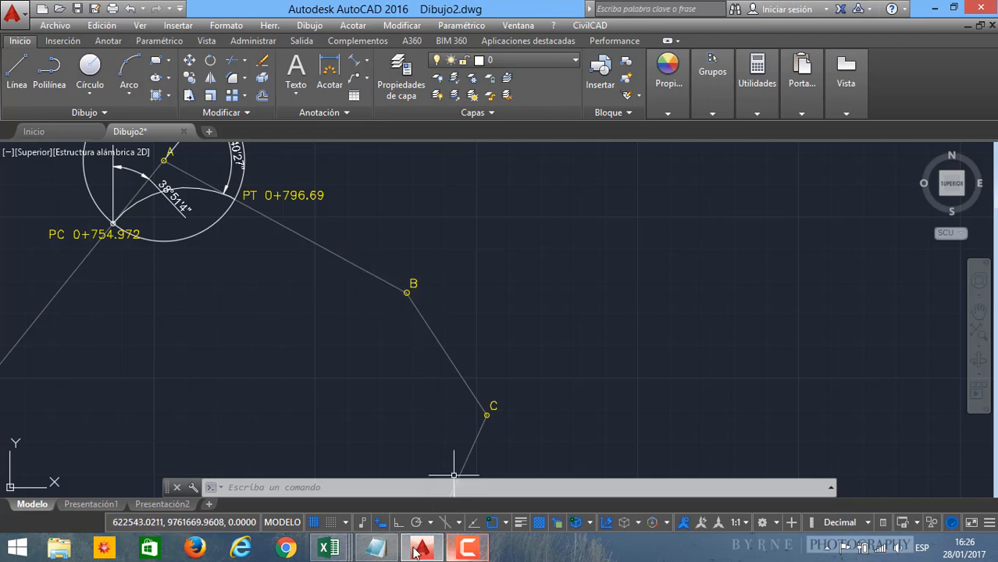
left_click(374, 549)
left_click(374, 353)
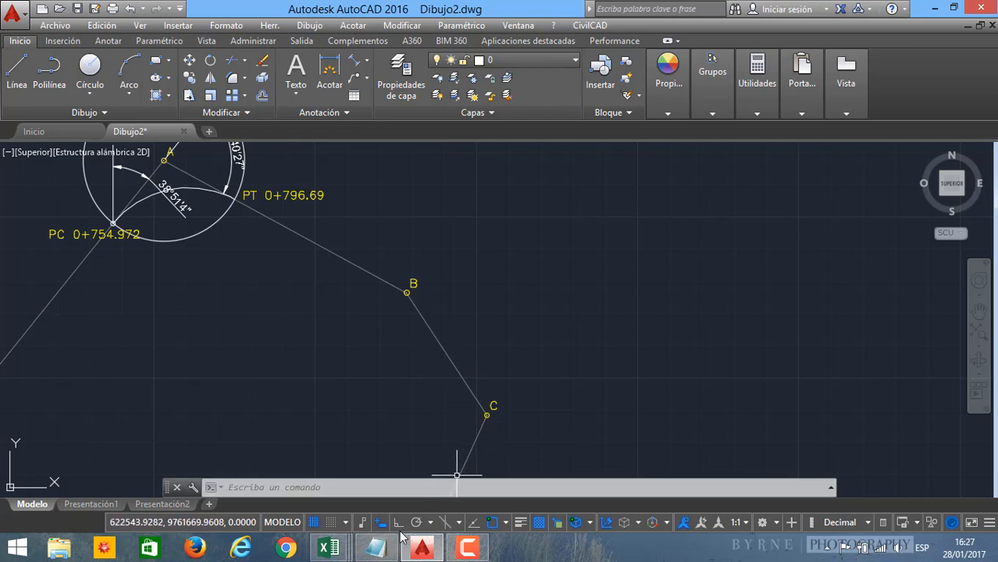
left_click(375, 548)
left_click(402, 349)
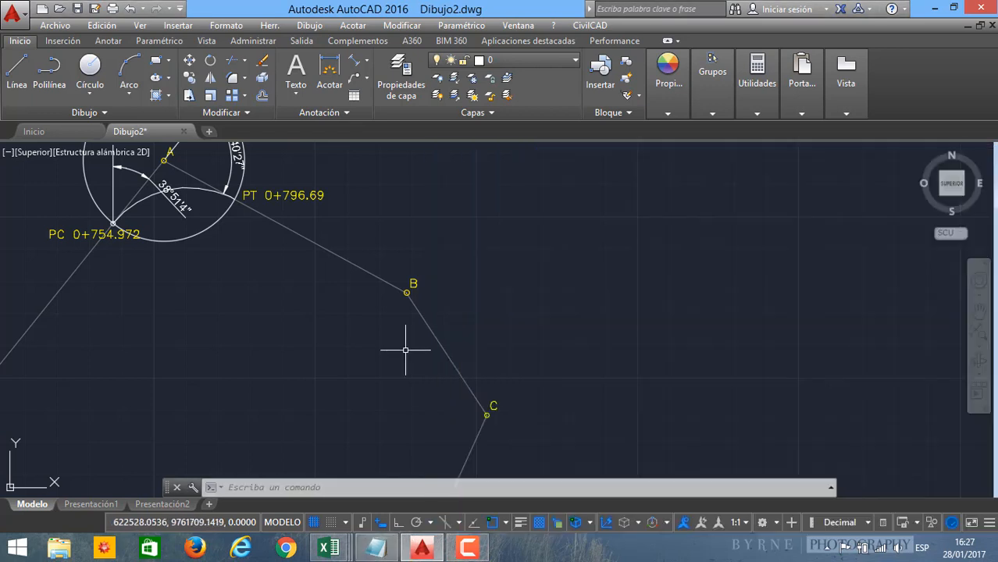
Step: Examine the segment between vertices B and C and the tangents on either side of it
middle_click_drag(402, 349, 368, 321)
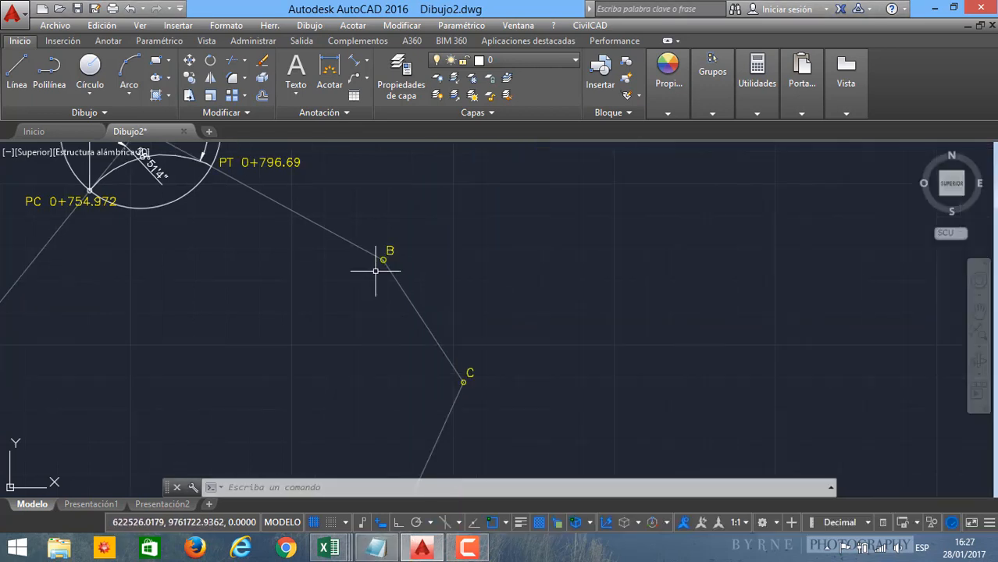
scroll(383, 260, "up", 2)
scroll(410, 324, "down", 2)
middle_click_drag(410, 325, 395, 327)
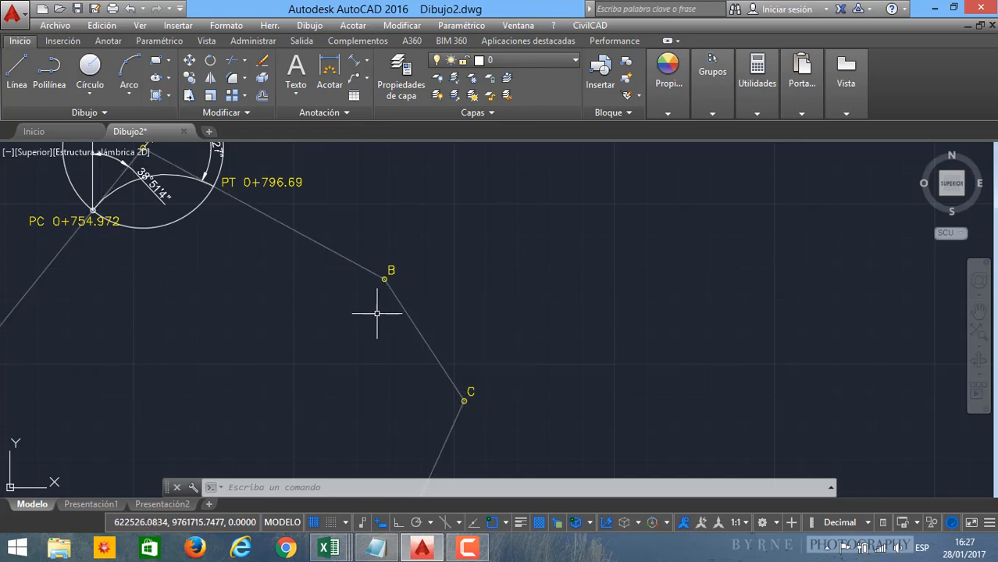
scroll(387, 312, "up", 2)
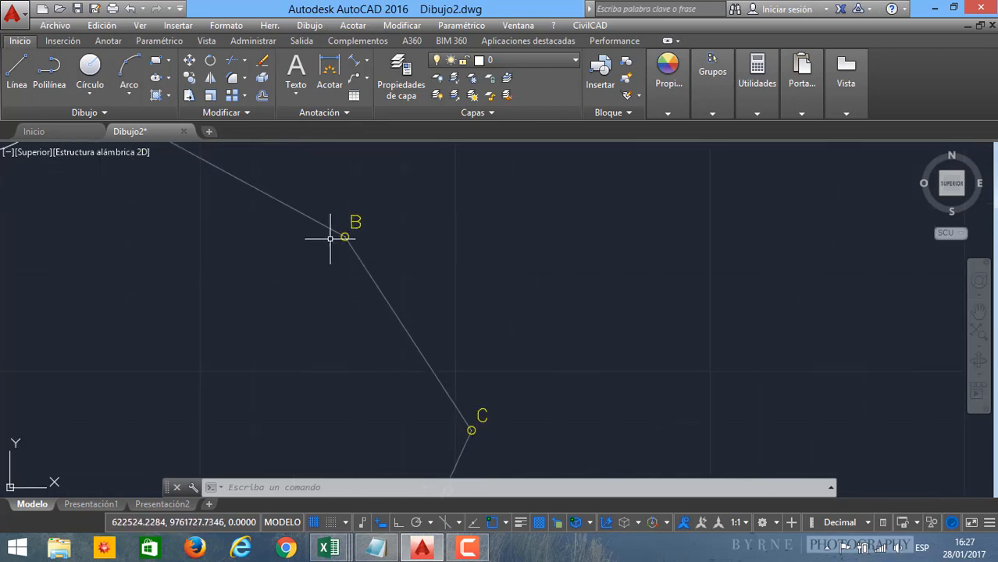
scroll(386, 328, "down", 2)
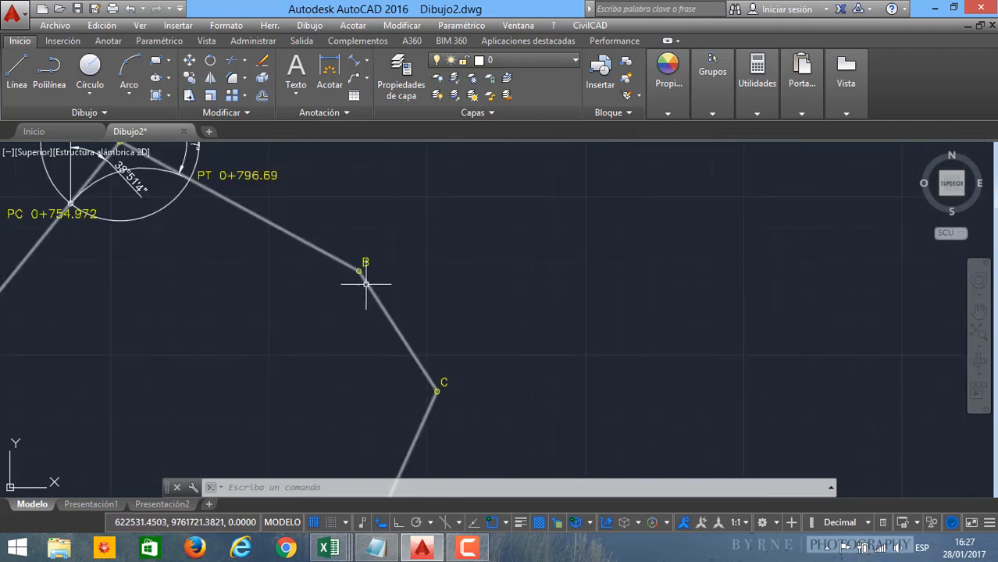
scroll(402, 337, "up", 2)
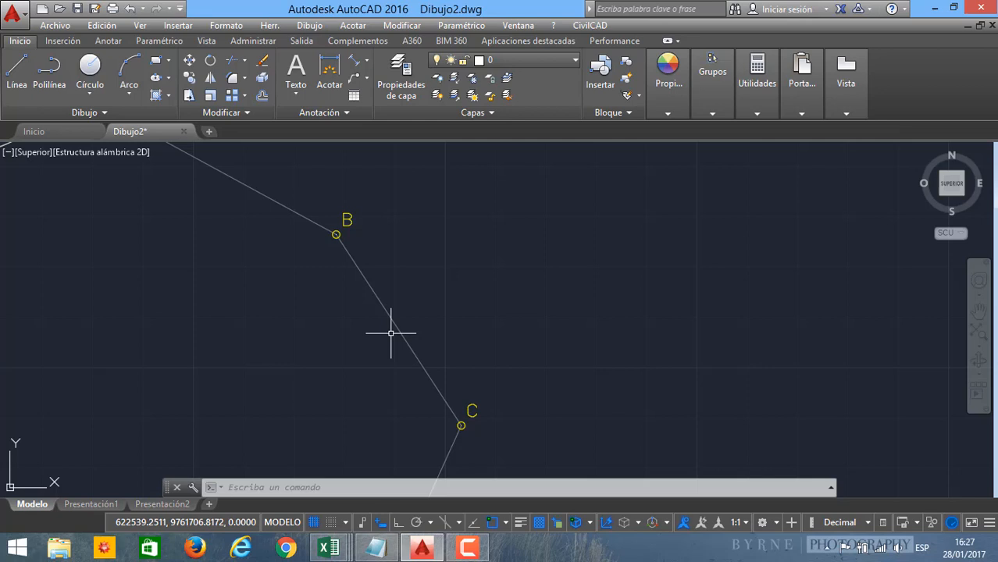
scroll(331, 263, "down", 2)
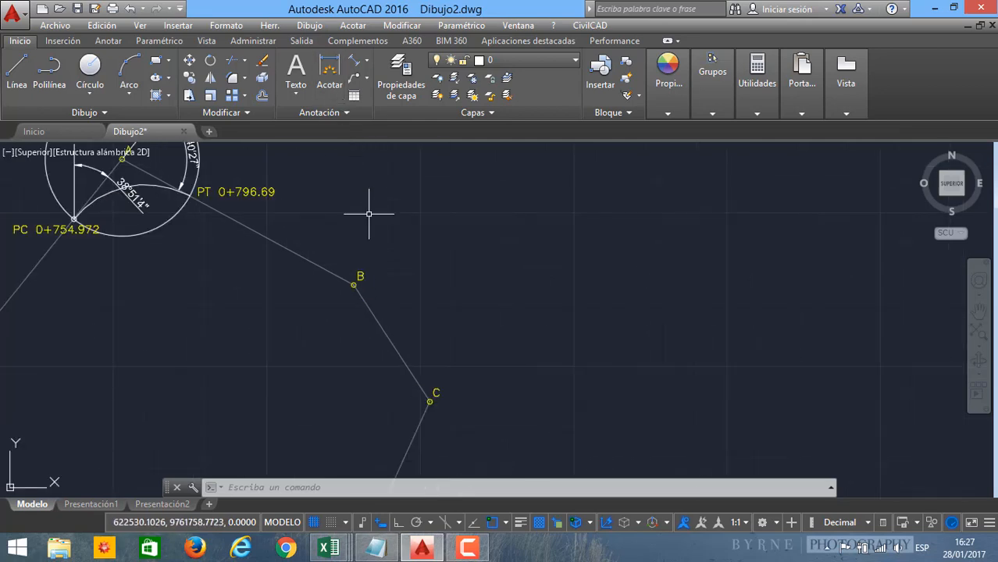
Step: Add an aligned dimension from vertex B to the midpoint between B and C, placed on the outer side of the segment
type("ACOAL")
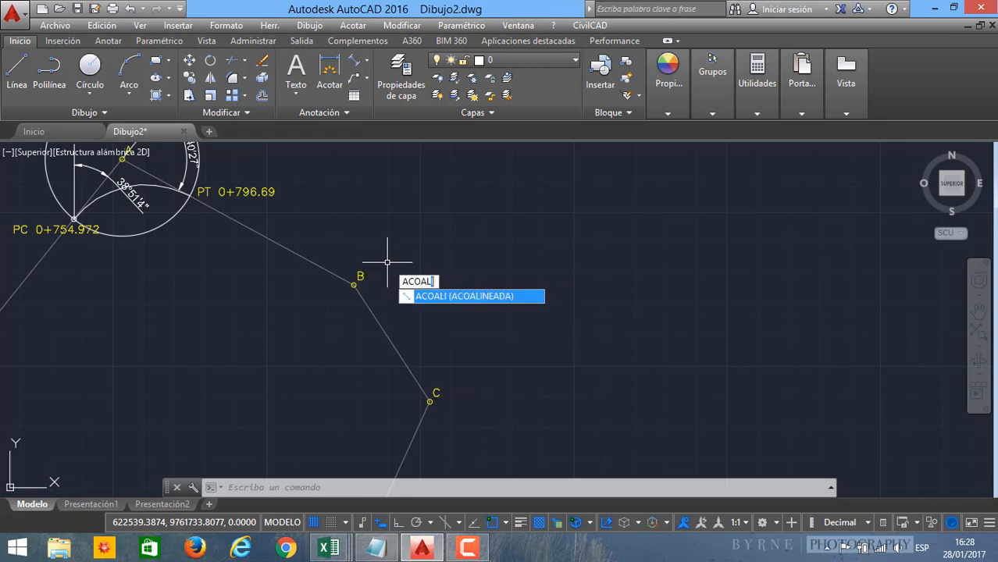
key("Return")
scroll(373, 291, "up", 2)
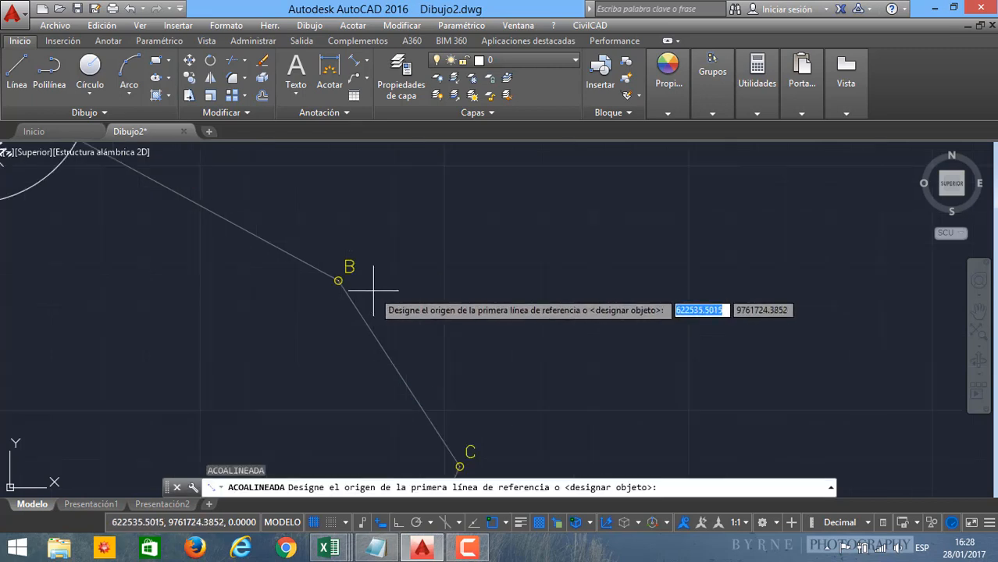
scroll(343, 289, "up", 1)
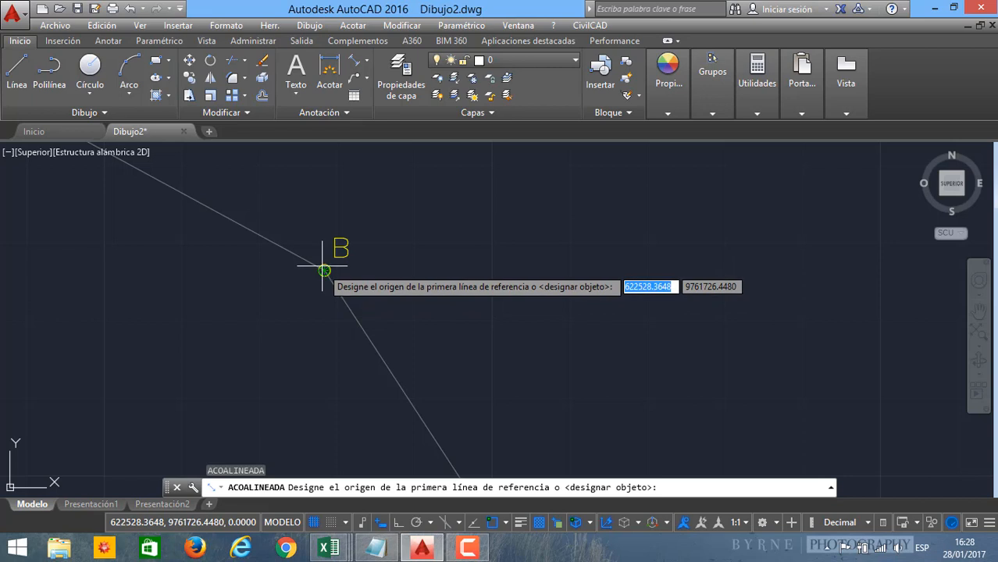
left_click(325, 271)
middle_click_drag(385, 346, 333, 242)
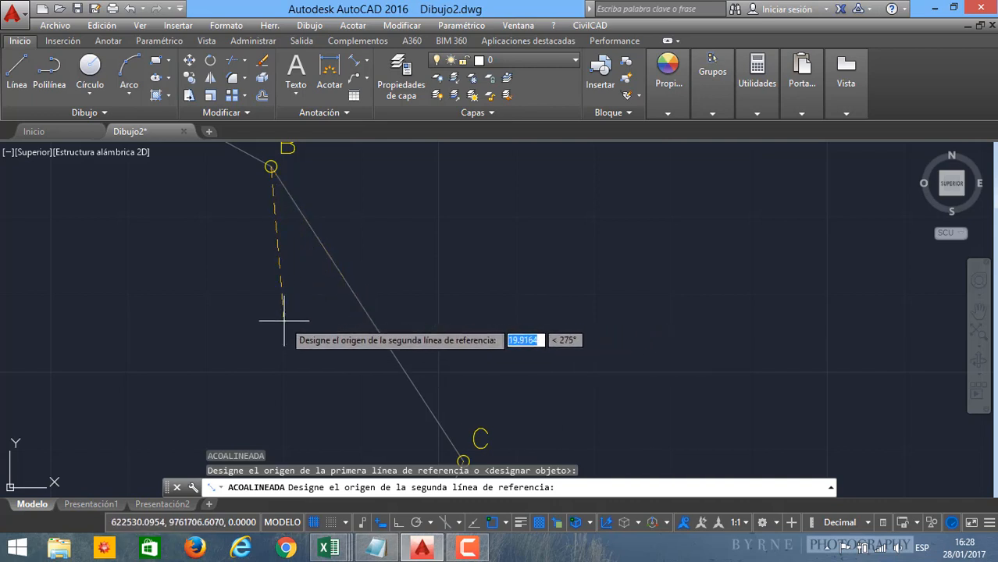
key("shift")
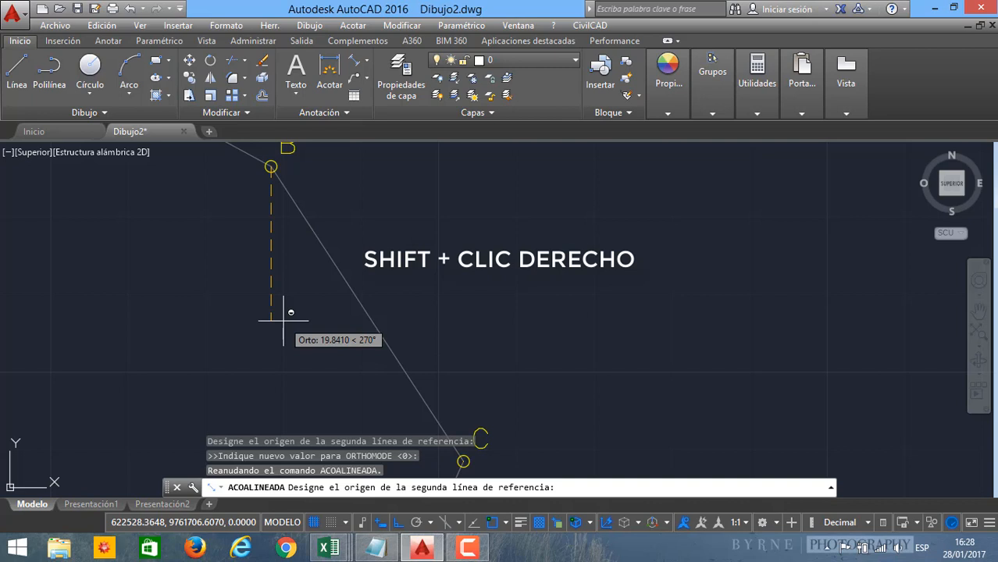
right_click(283, 320, "shift")
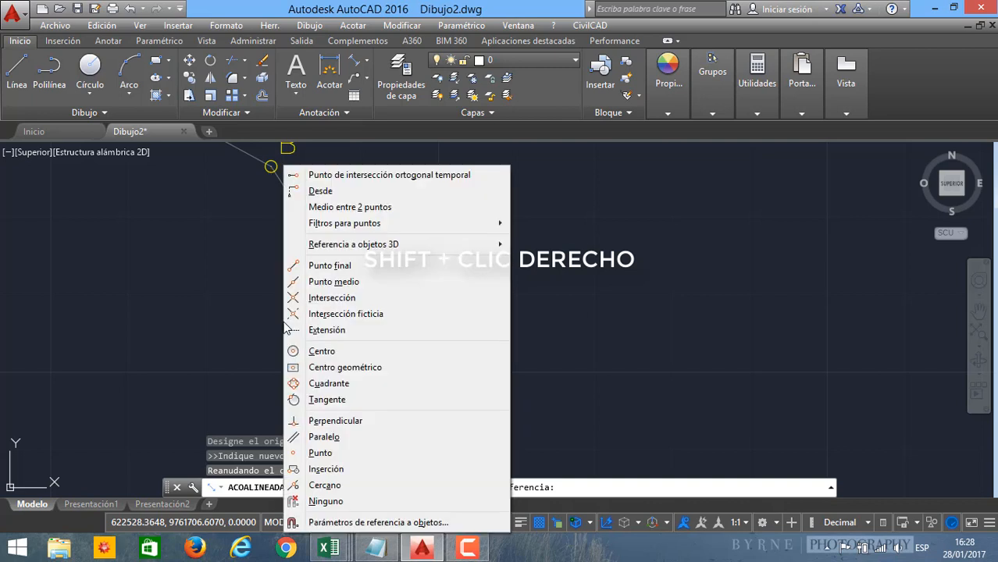
left_click(345, 209)
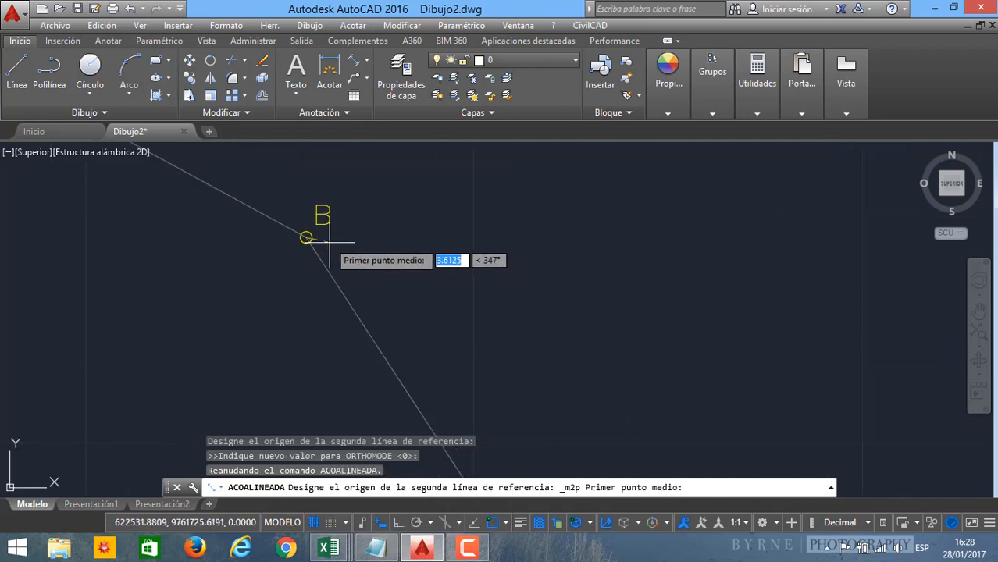
left_click(238, 228)
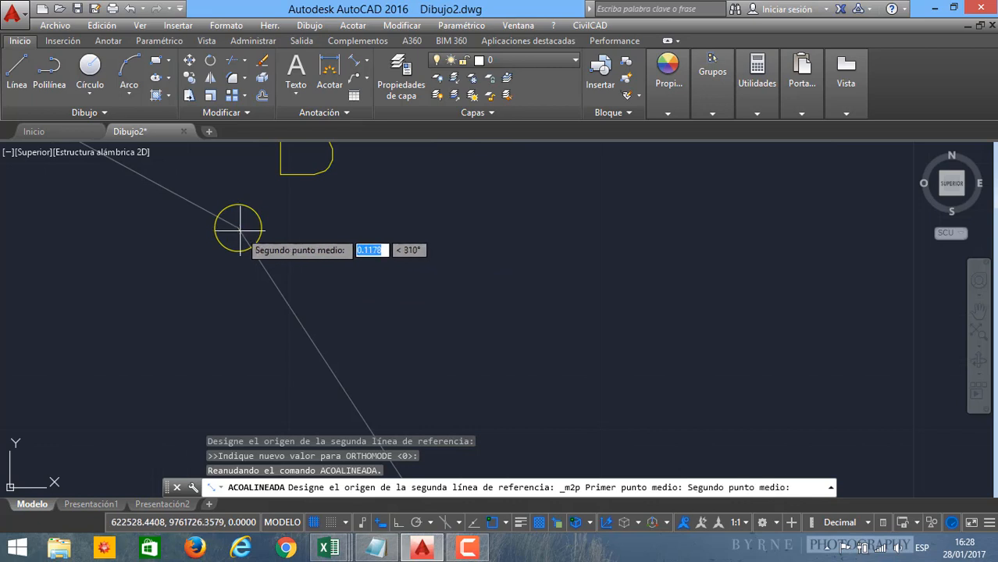
scroll(243, 246, "down", 3)
scroll(355, 430, "up", 5)
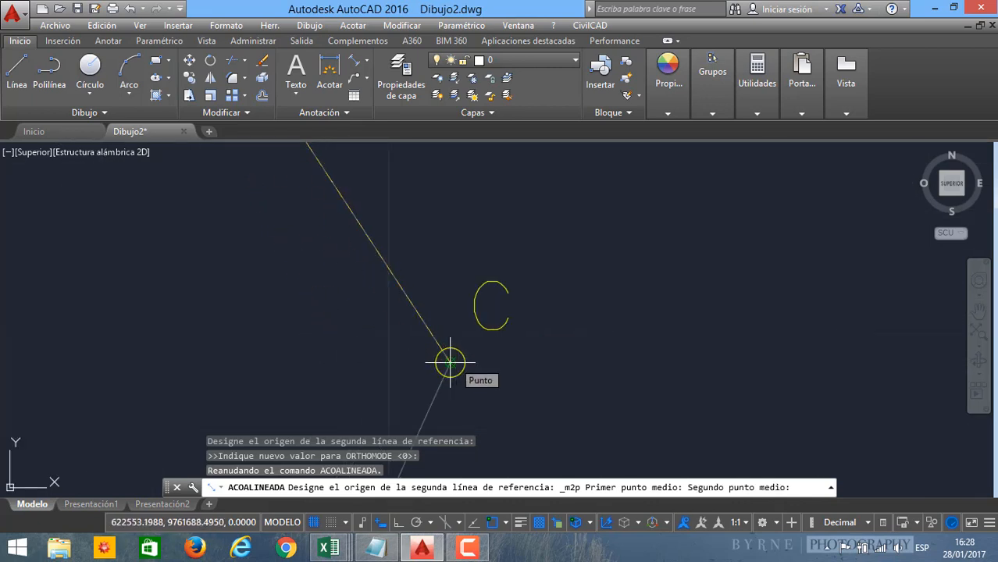
left_click(450, 362)
scroll(453, 355, "down", 3)
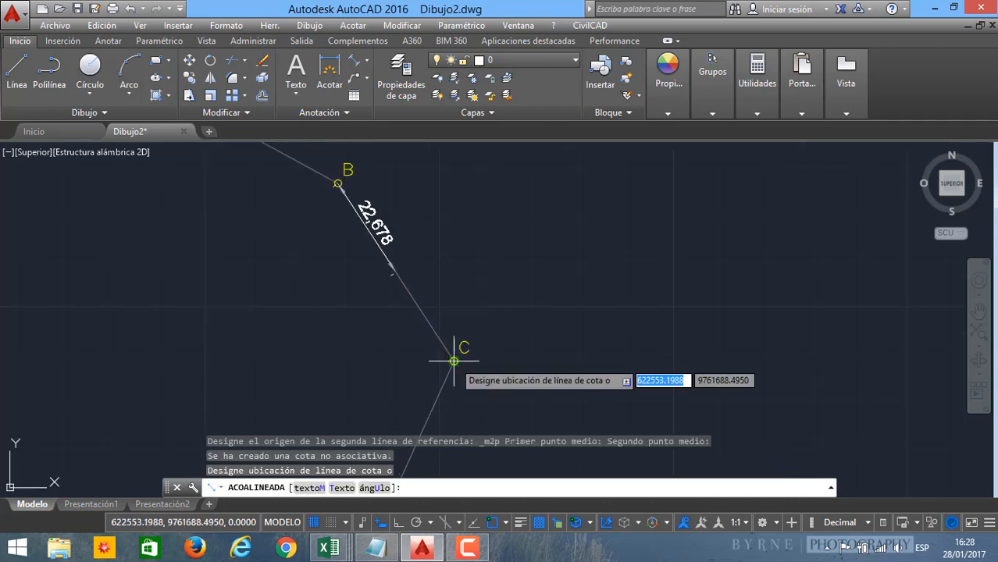
middle_click_drag(423, 272, 405, 356)
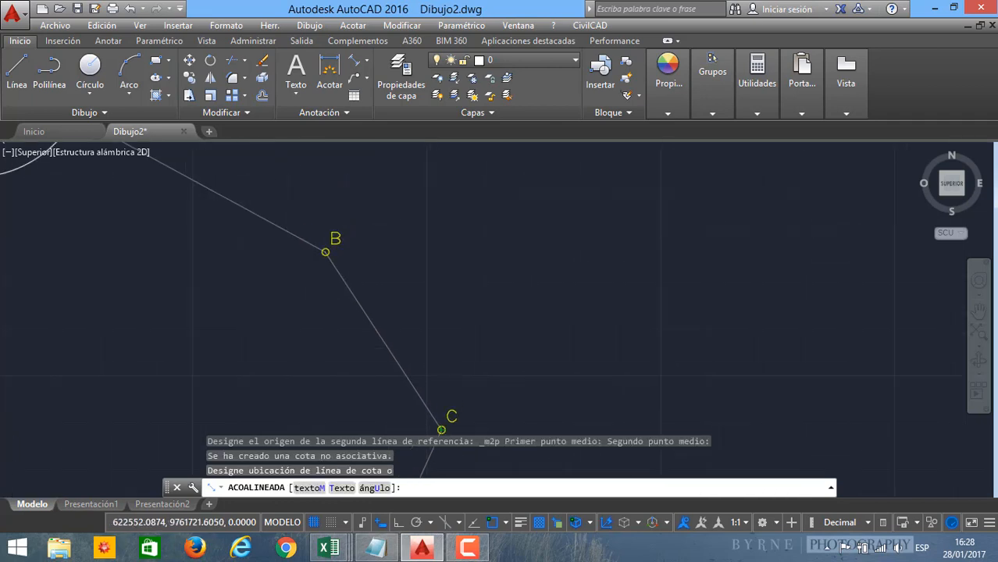
left_click(435, 307)
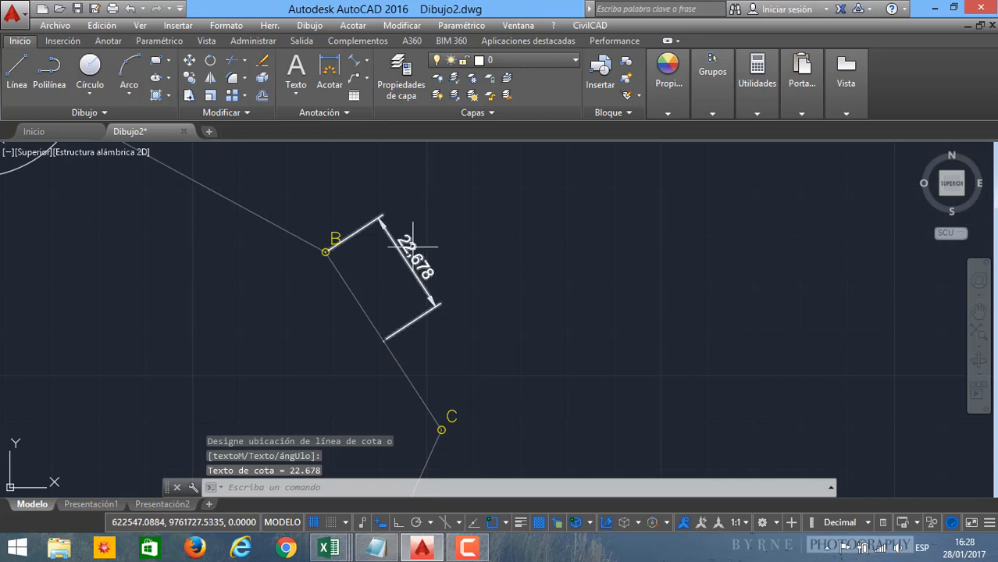
Step: Check the half-segment dimension against the Notepad requirements for the curves at B and C, then return to AutoCAD
middle_click_drag(361, 234, 375, 254)
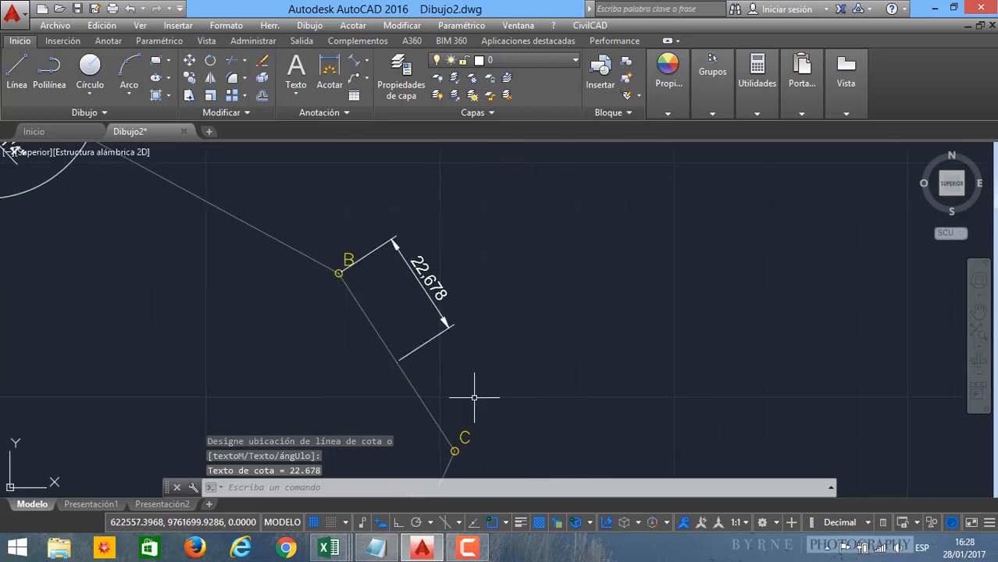
middle_click_drag(378, 290, 407, 330)
middle_click_drag(463, 353, 446, 345)
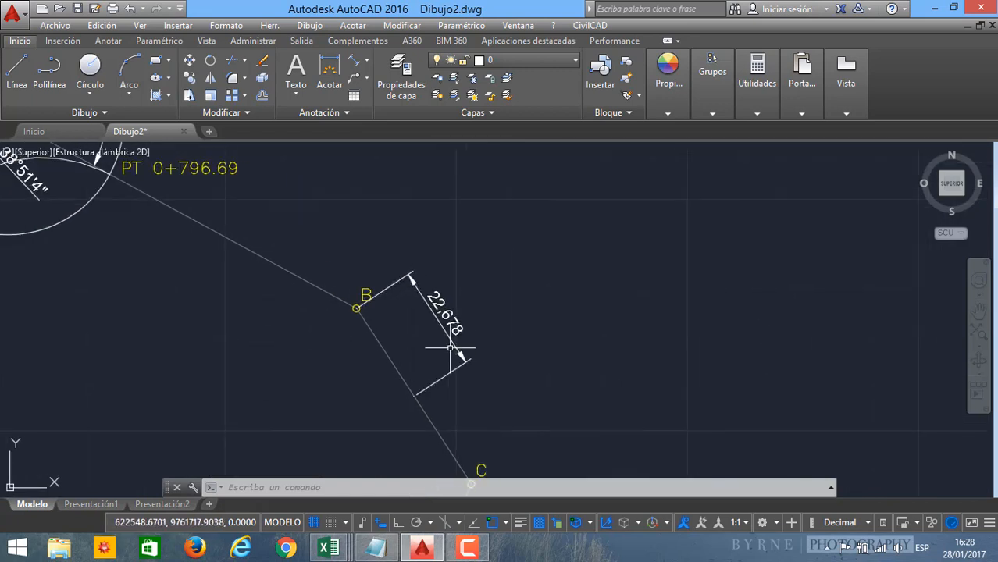
scroll(442, 337, "up", 2)
scroll(442, 337, "down", 4)
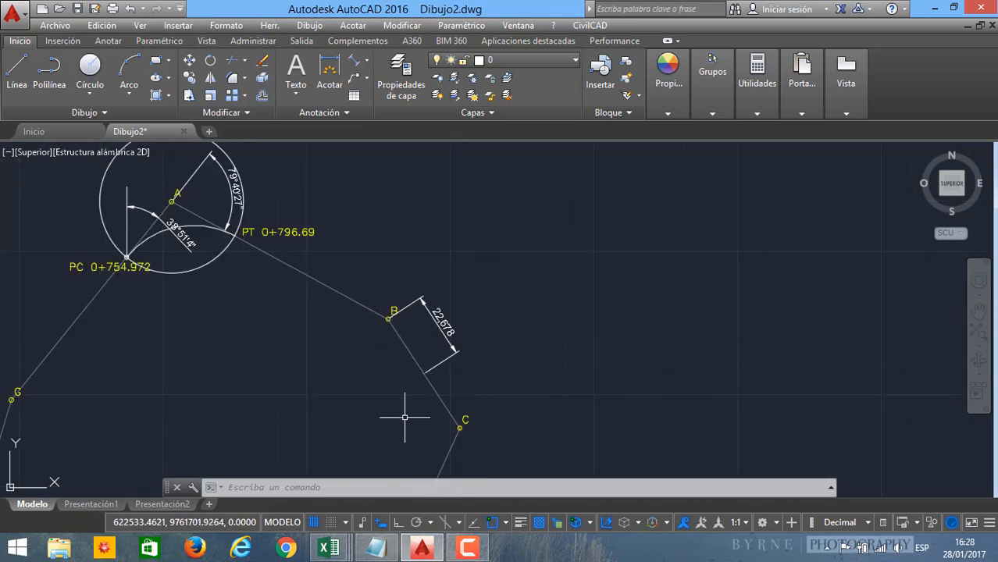
left_click(378, 549)
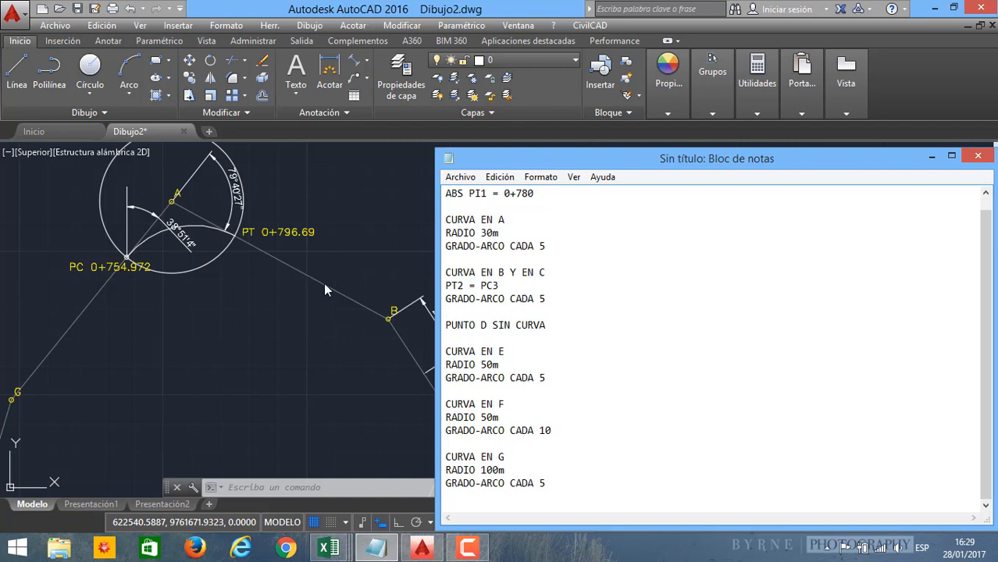
left_click(393, 357)
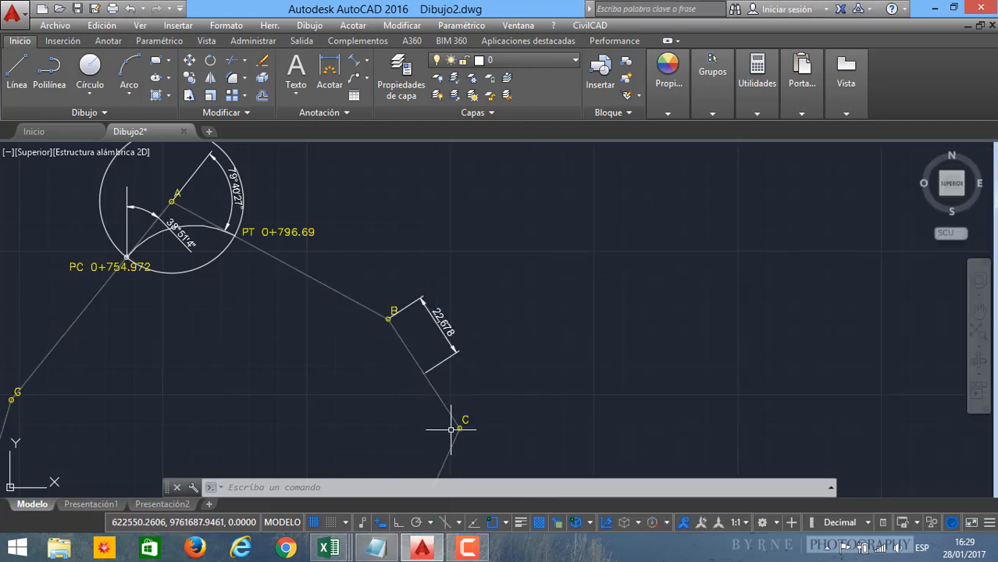
Step: Examine vertices B and C, the lines meeting at each and the position of the half-segment dimension
middle_click_drag(384, 441, 389, 416)
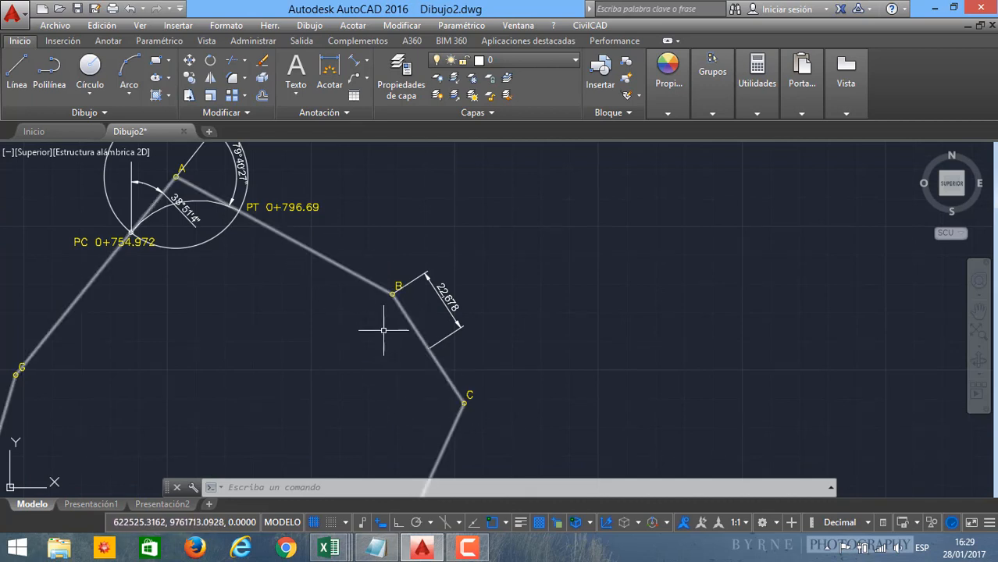
scroll(375, 309, "up", 2)
scroll(374, 310, "up", 2)
scroll(446, 256, "up", 3)
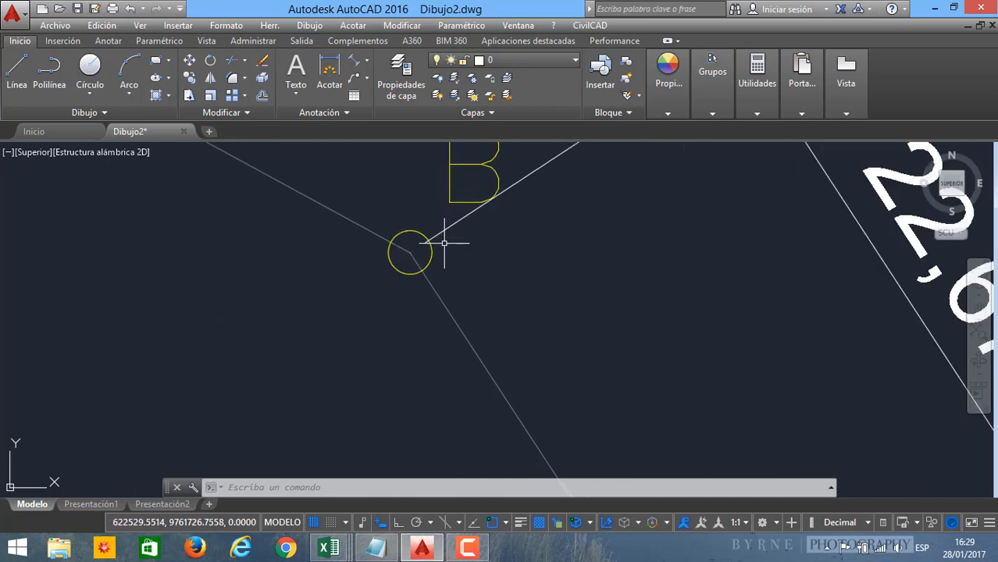
scroll(395, 290, "down", 3)
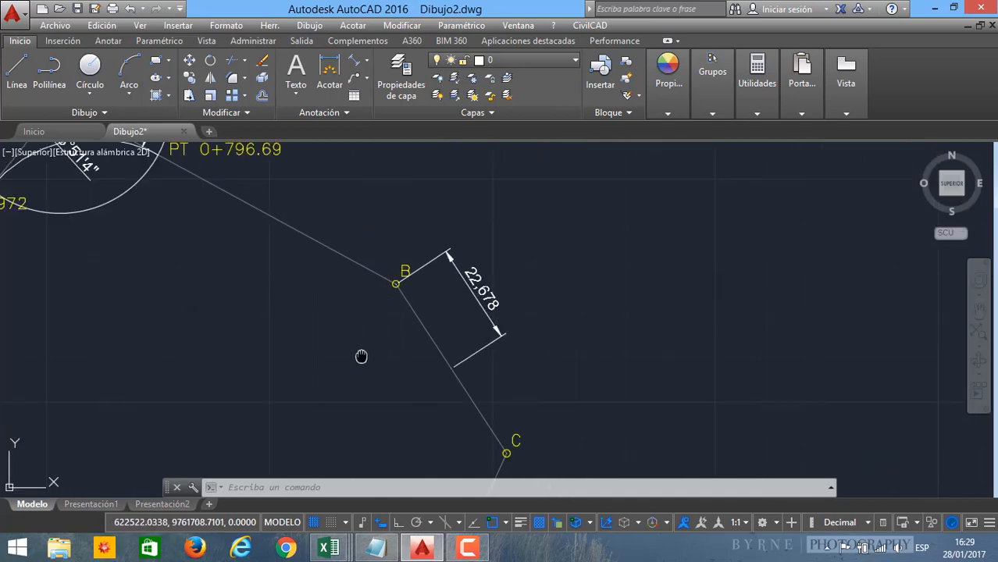
scroll(340, 298, "down", 3)
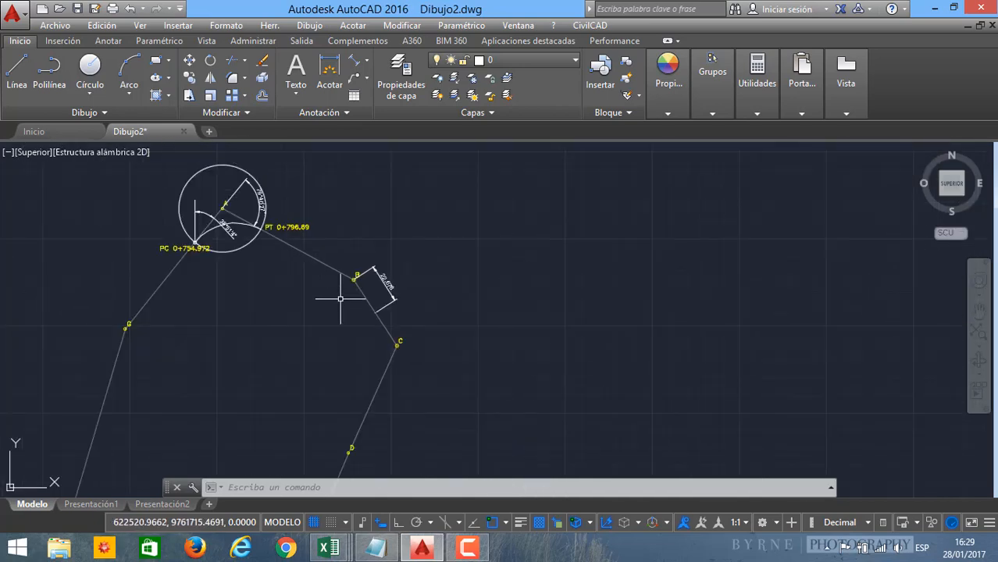
scroll(339, 282, "up", 3)
scroll(338, 285, "down", 3)
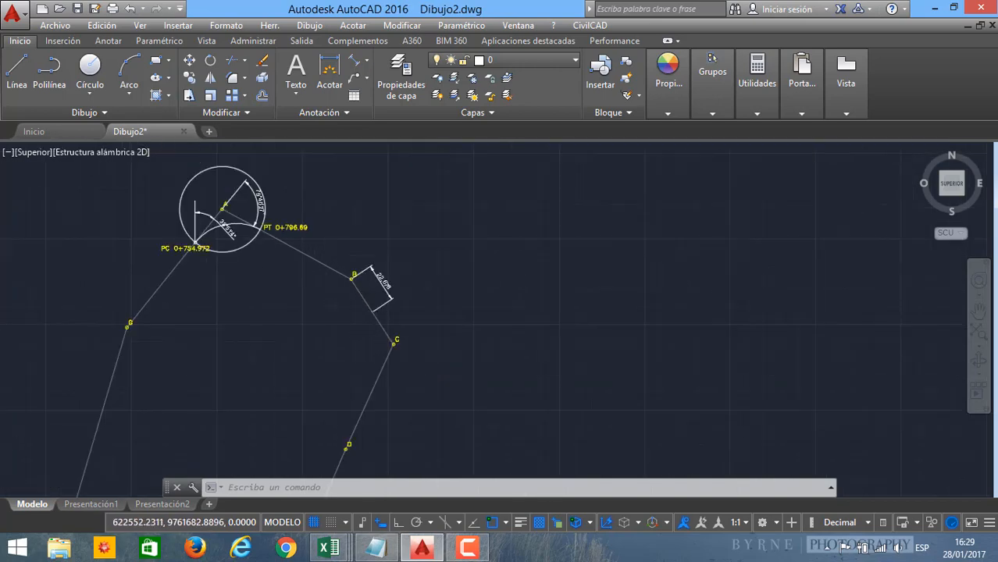
scroll(392, 350, "up", 5)
middle_click_drag(273, 224, 346, 344)
scroll(351, 286, "up", 5)
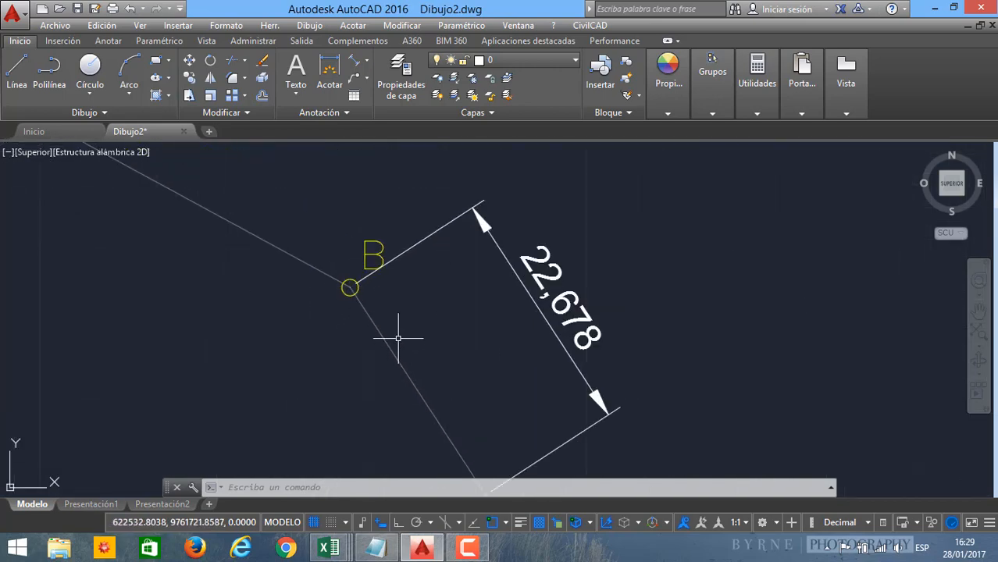
scroll(387, 355, "down", 5)
scroll(394, 371, "up", 3)
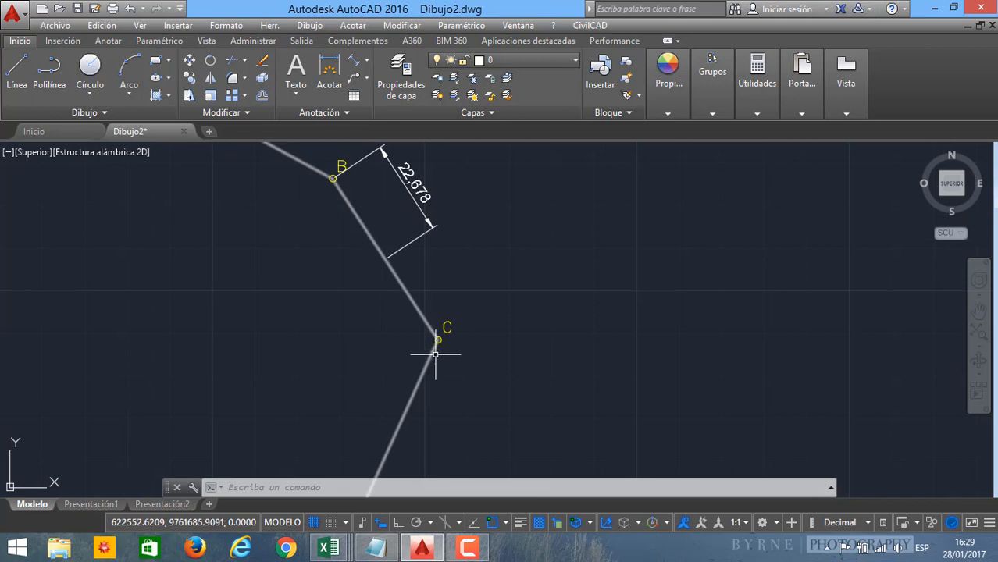
Step: Add an angular dimension for the deflection at B, between the extension of line A–B and segment B–C
mouse_move(272, 265)
middle_mouse_down()
mouse_move(395, 385)
mouse_move(348, 409)
middle_mouse_up()
scroll(408, 364, "up", 2)
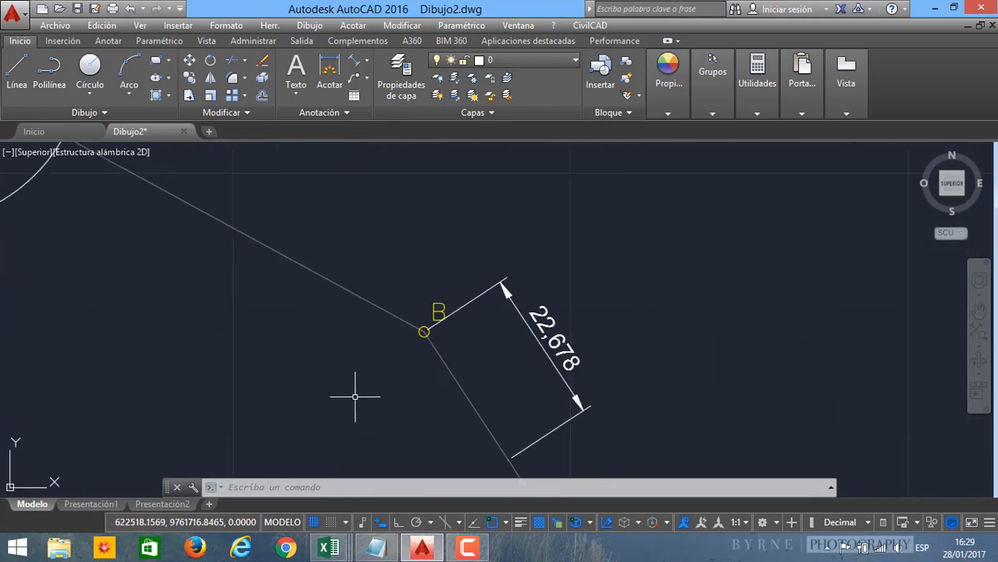
type("AC")
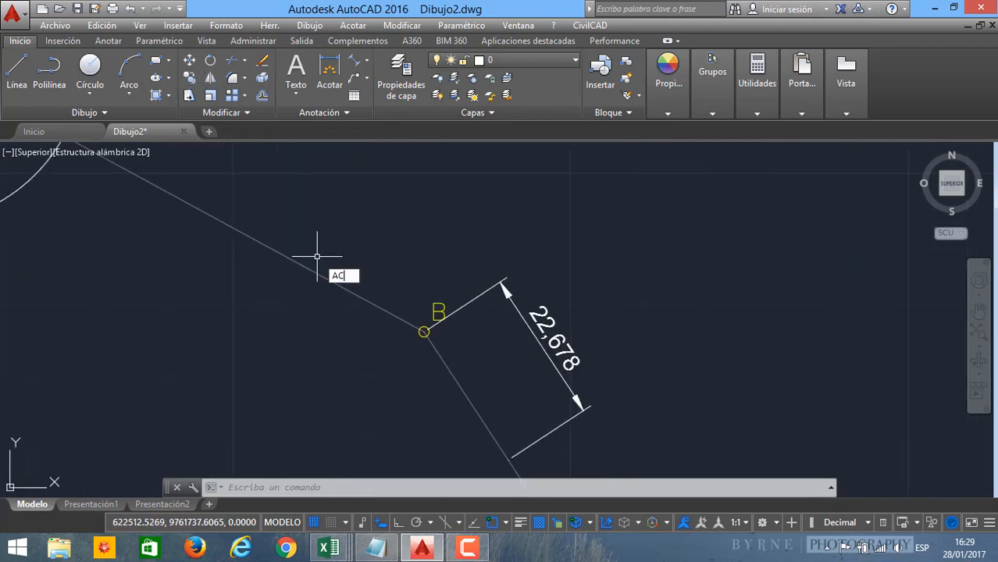
type("OA")
key("Return")
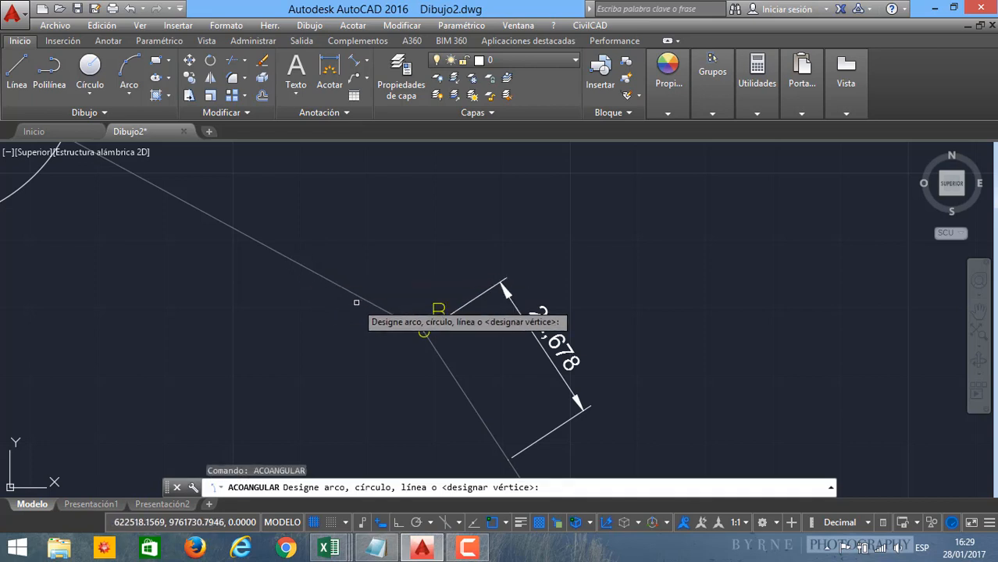
left_click(365, 300)
left_click(456, 374)
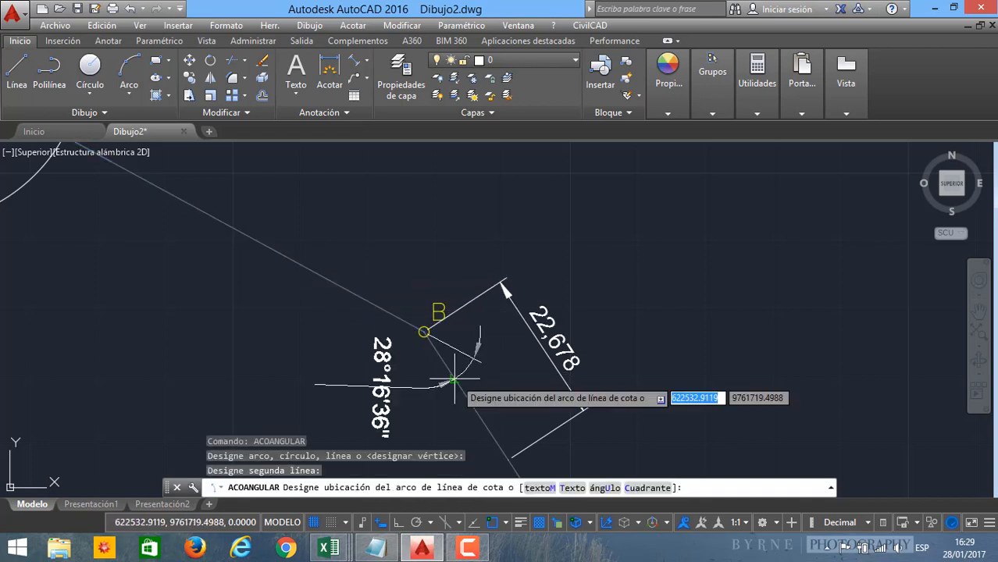
left_click(481, 405)
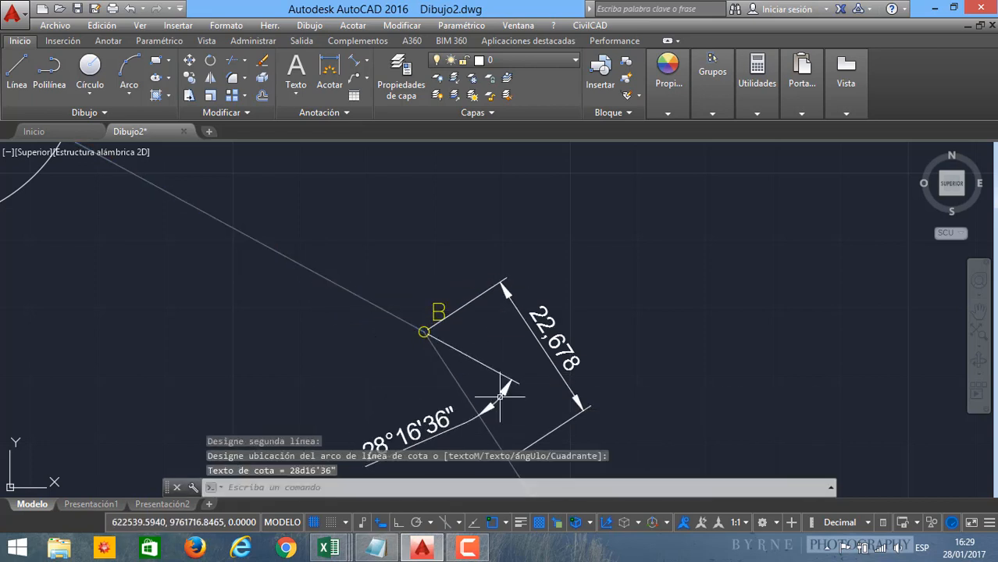
middle_click_drag(498, 397, 493, 351)
scroll(389, 339, "down", 3)
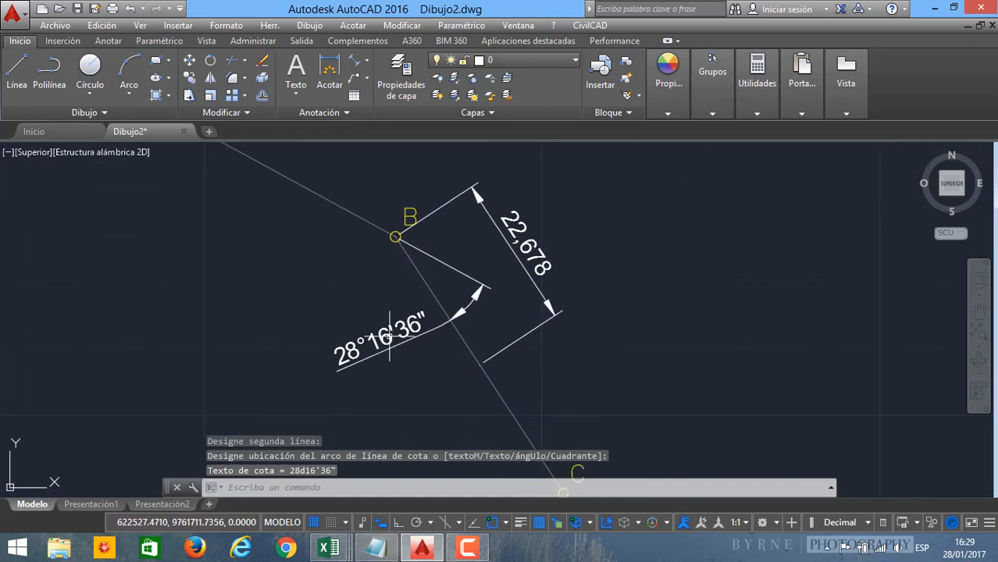
scroll(389, 340, "up", 2)
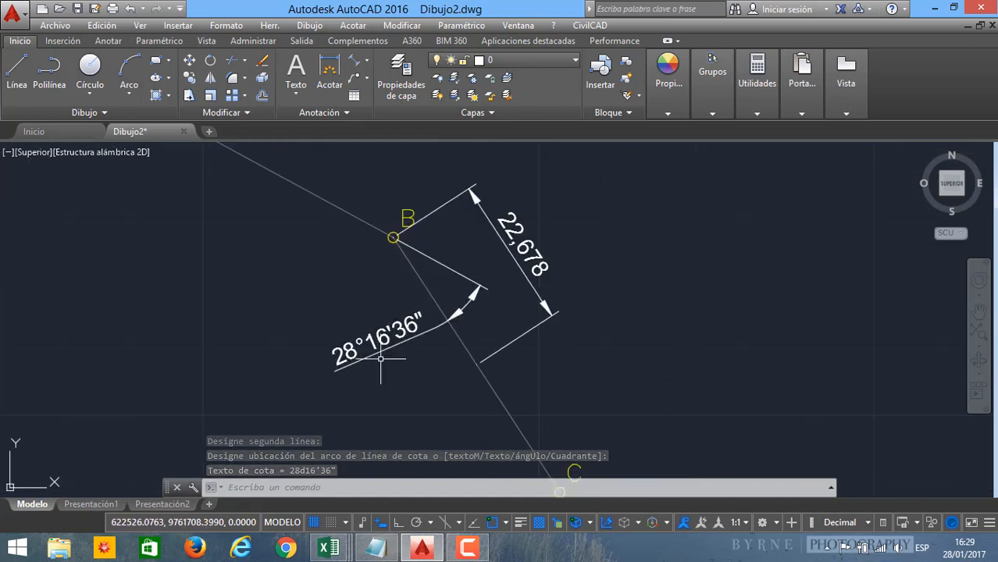
Step: Add an angular dimension for the deflection at C, between the extension of segment B–C and line C–D
middle_click_drag(478, 382, 465, 290)
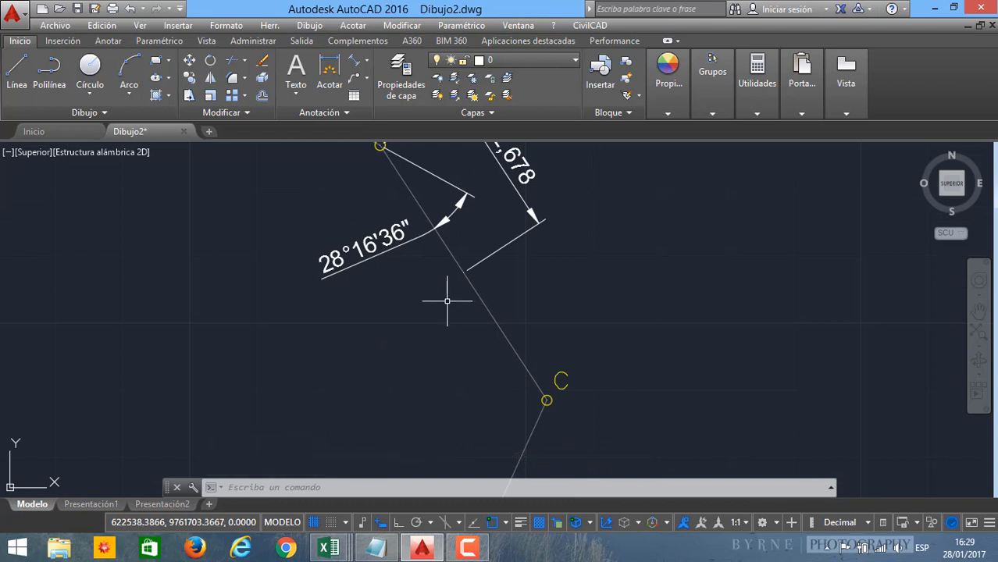
key("Return")
left_click(495, 321)
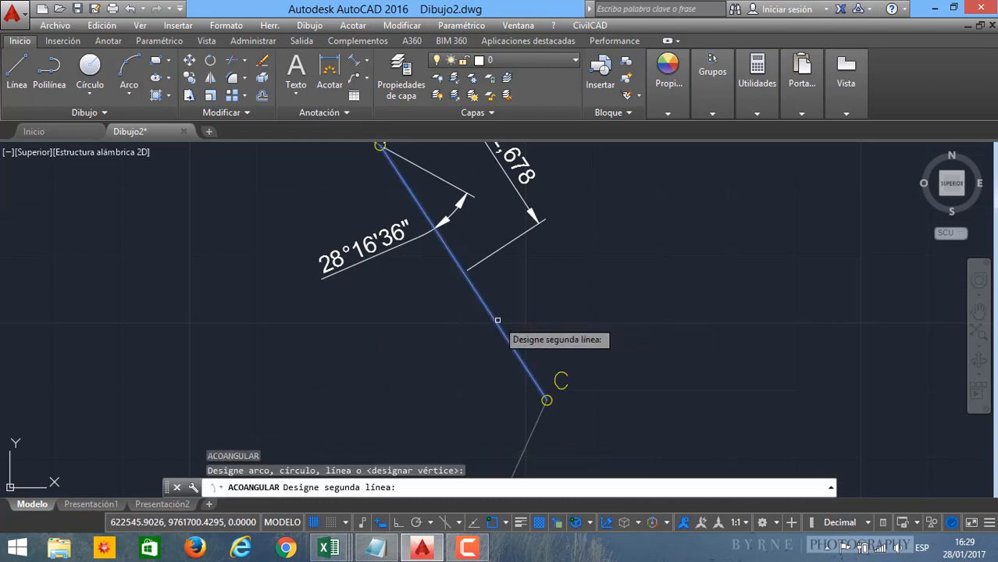
left_click(526, 445)
middle_click_drag(525, 444, 556, 346)
left_click(601, 417)
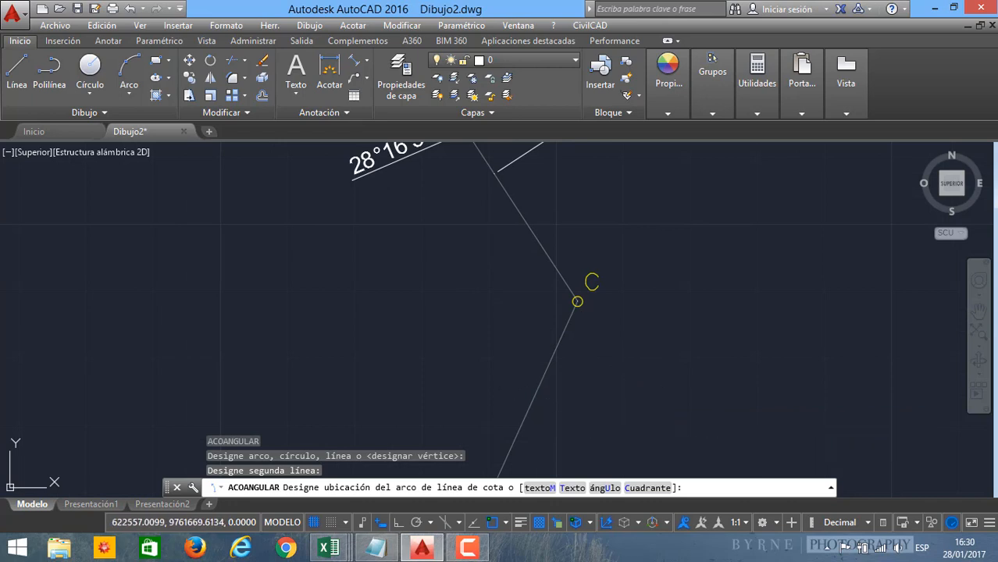
middle_click_drag(604, 396, 609, 428)
scroll(514, 288, "down", 2)
middle_click_drag(488, 222, 533, 308)
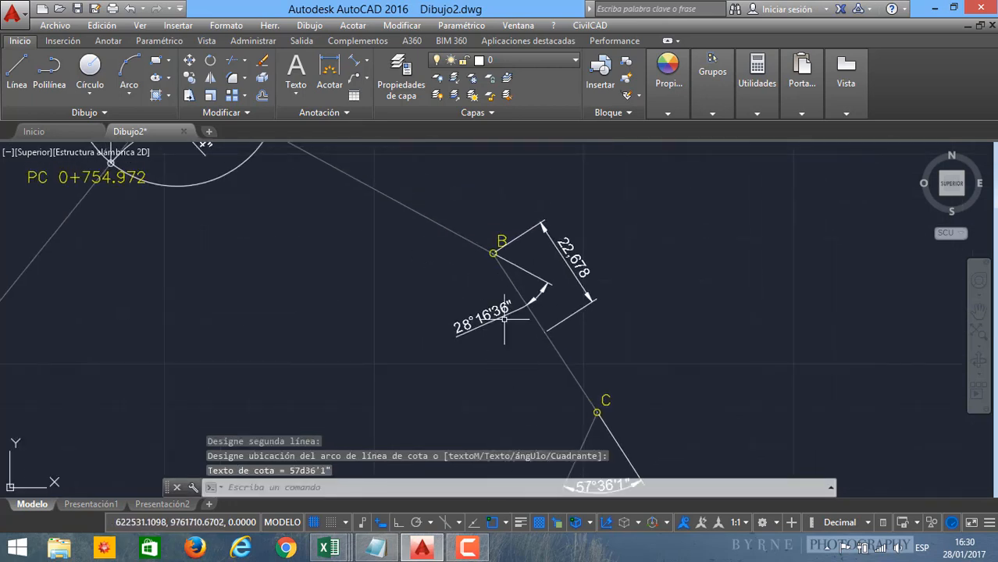
Step: Examine the deflection and half-segment dimensions at B, and check the Notepad requirements for the curves at B and C
scroll(523, 308, "up", 2)
middle_click_drag(457, 285, 419, 326)
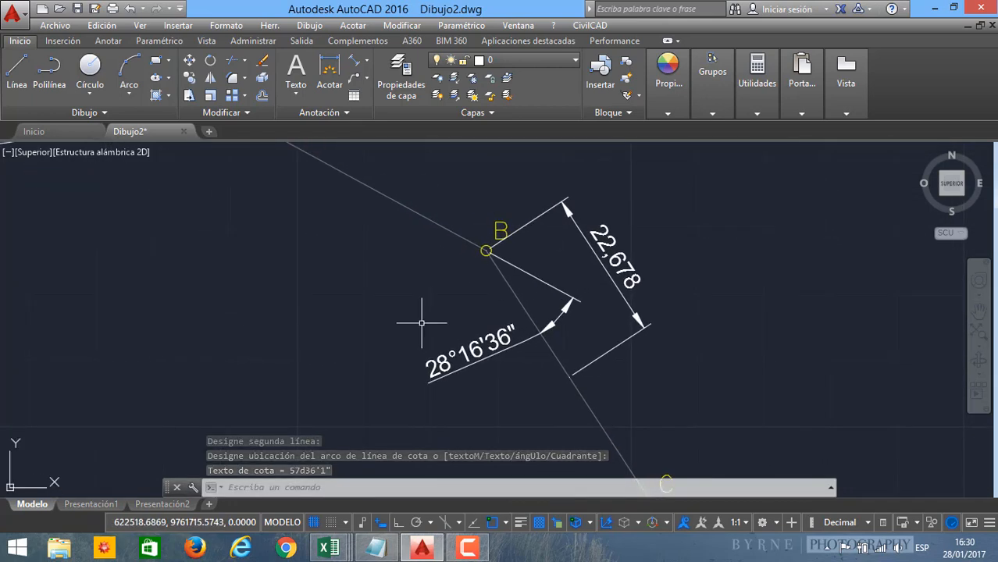
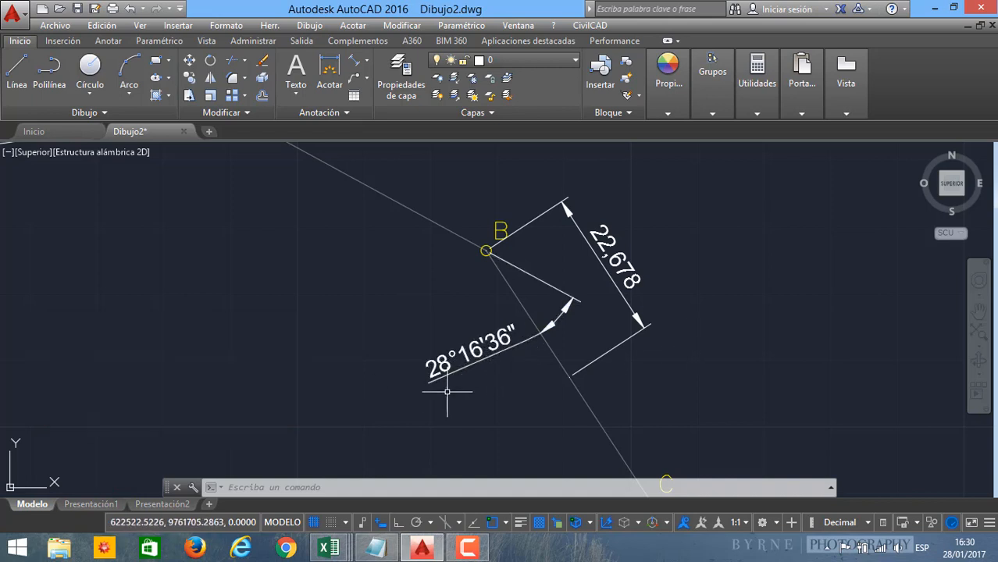
scroll(447, 392, "down", 2)
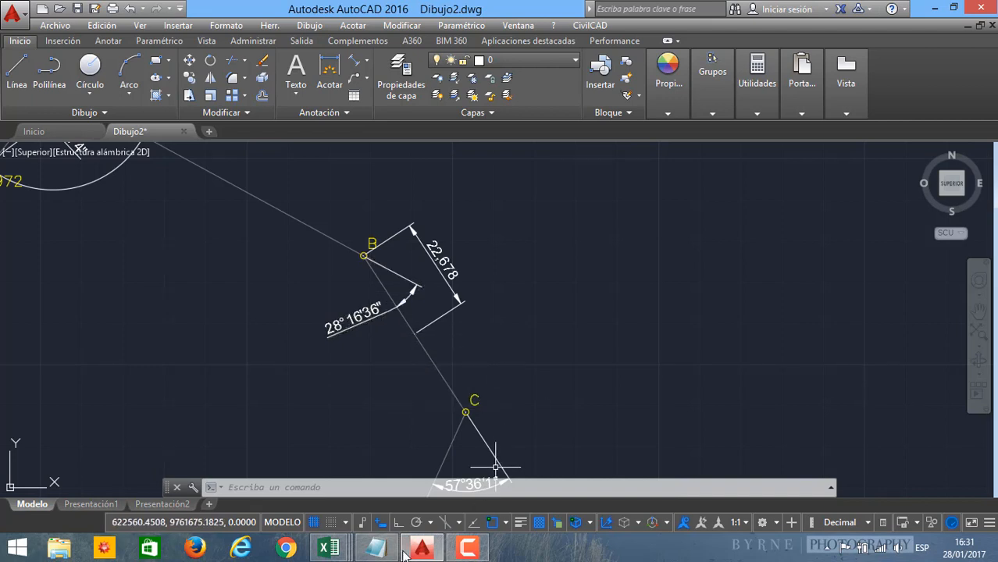
mouse_move(451, 554)
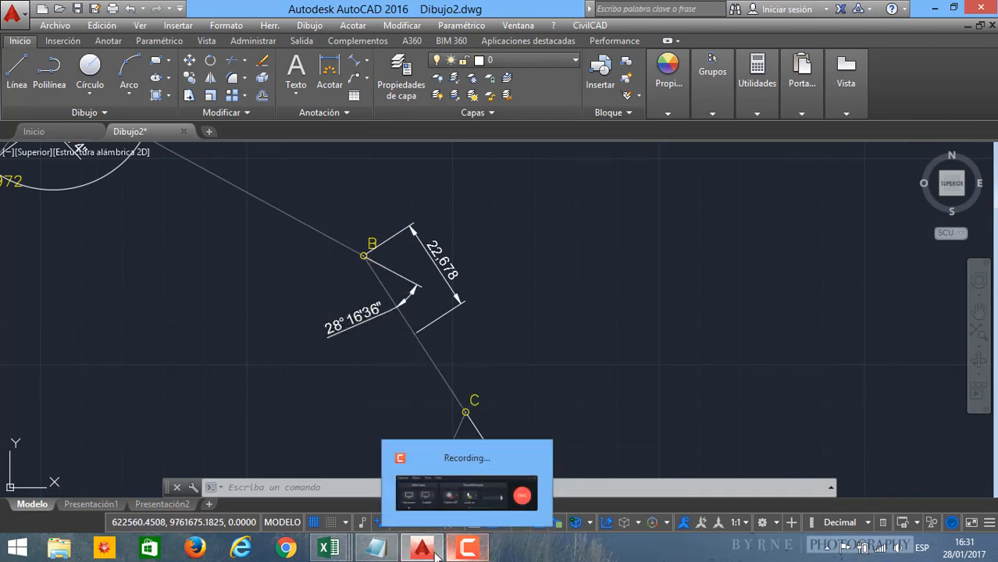
left_click(390, 550)
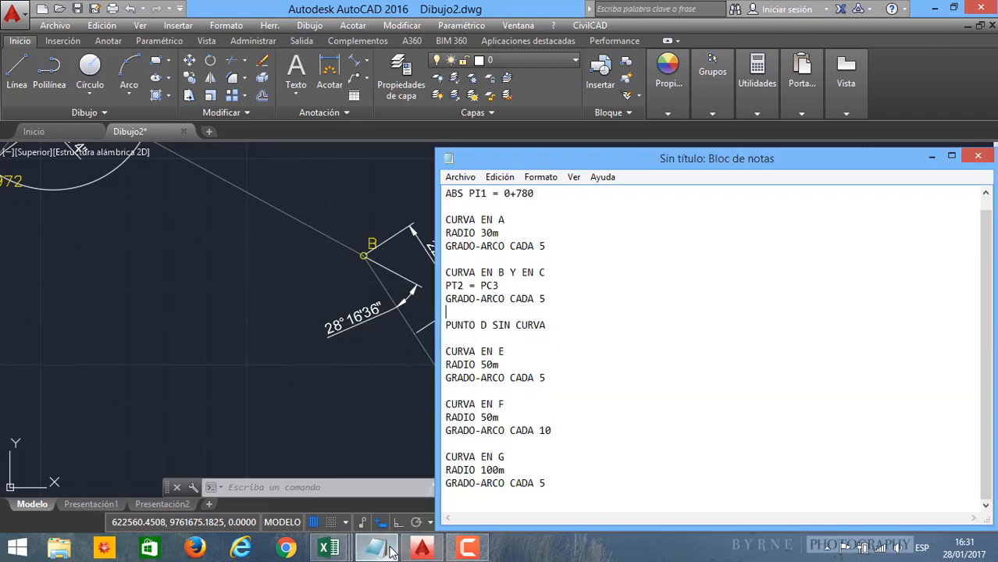
Step: Switch to the Curva Circular Horizontal workbook in Excel and set the curve's radius (Raio) to 90.02992867
mouse_move(328, 549)
left_click(256, 465)
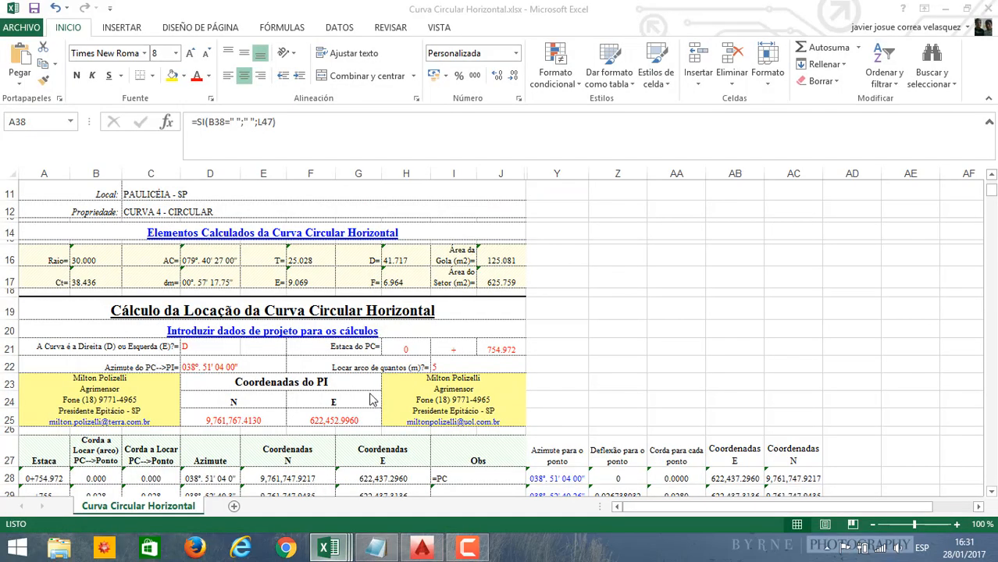
left_click(199, 264)
scroll(164, 251, "up", 2)
left_click(94, 278)
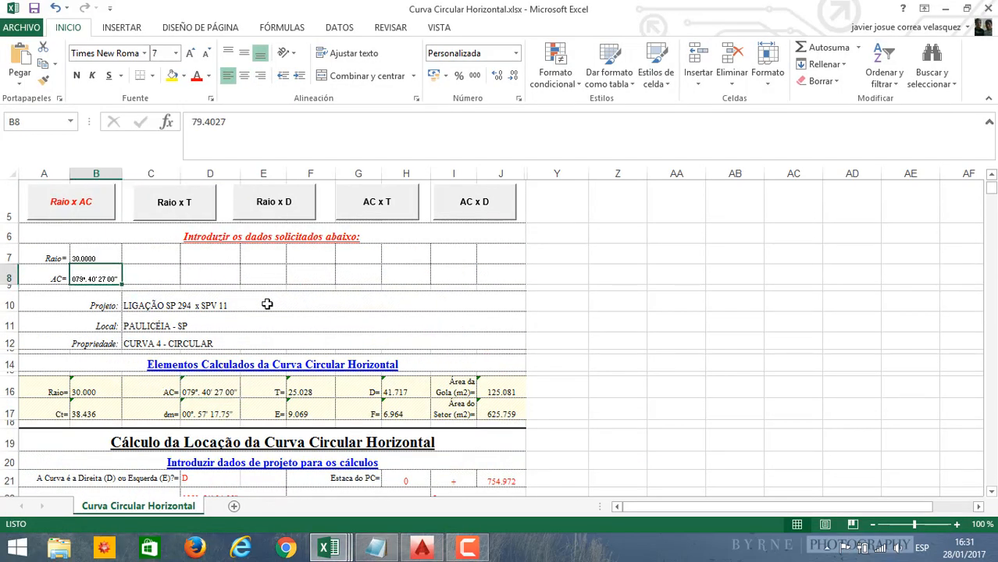
left_click(109, 258)
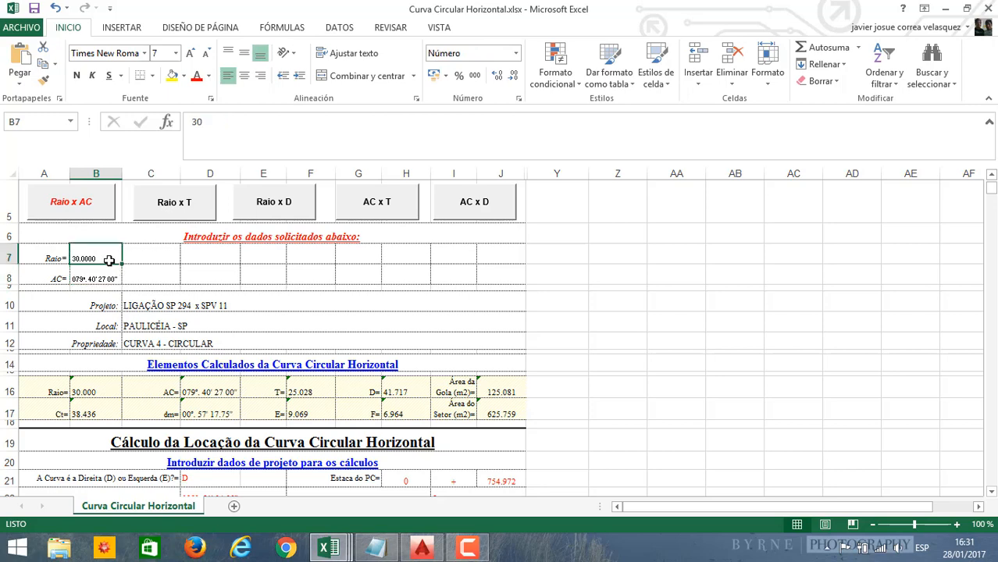
type("90.02992867")
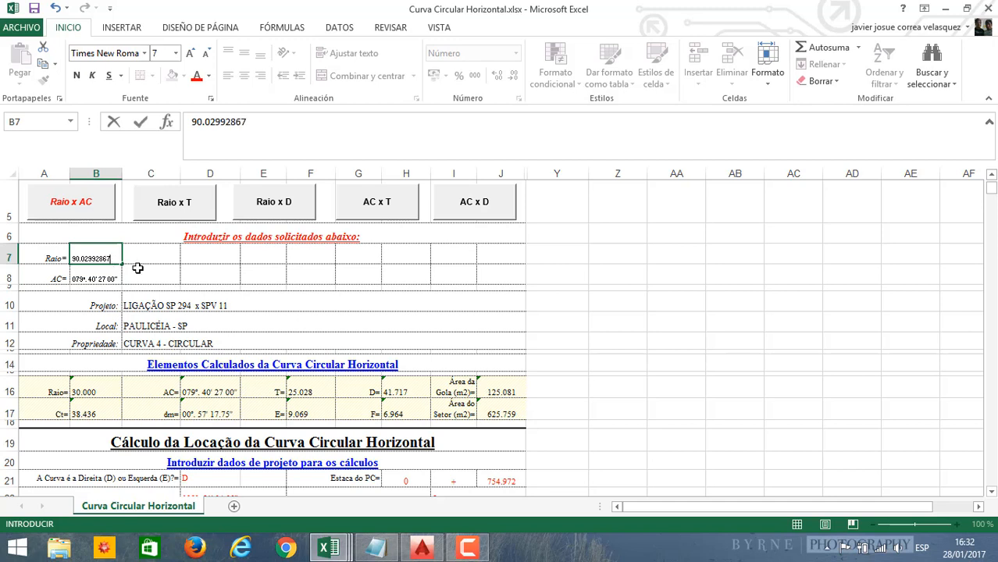
left_click(138, 271)
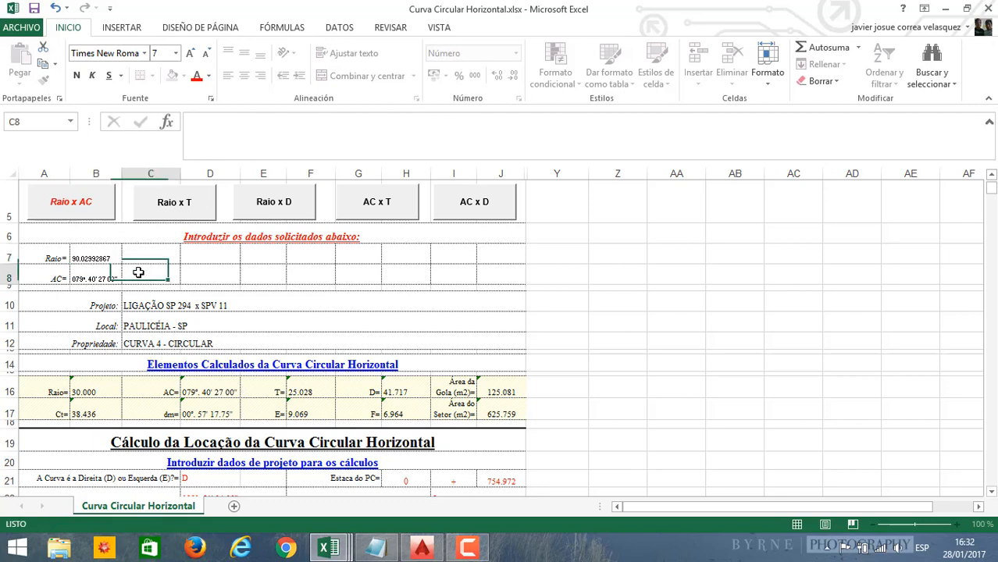
Step: Read the deflection dimension at B in AutoCAD and enter 28.1636 as the central angle (AC) in the Excel curve sheet
left_click(93, 280)
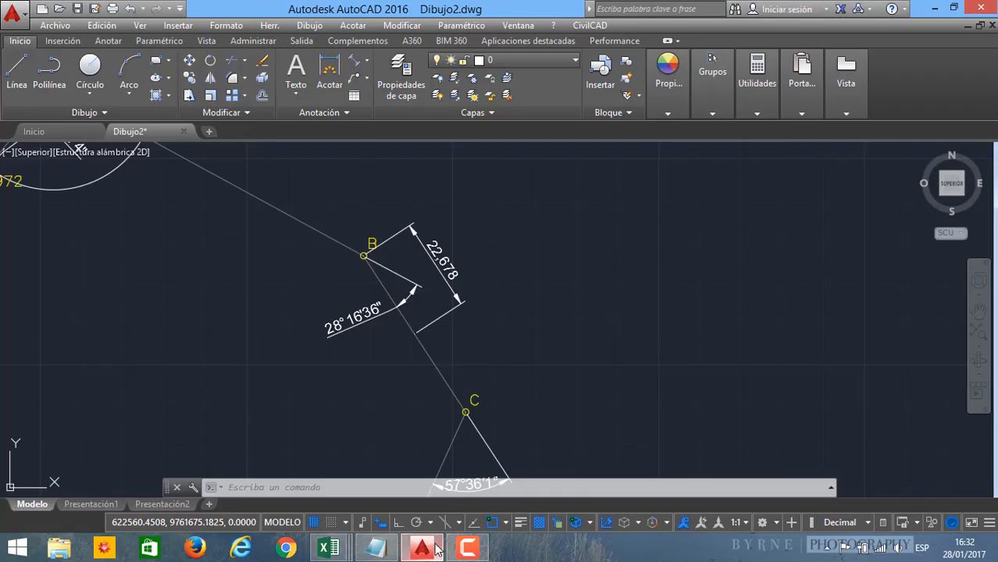
left_click(422, 547)
scroll(379, 297, "up", 4)
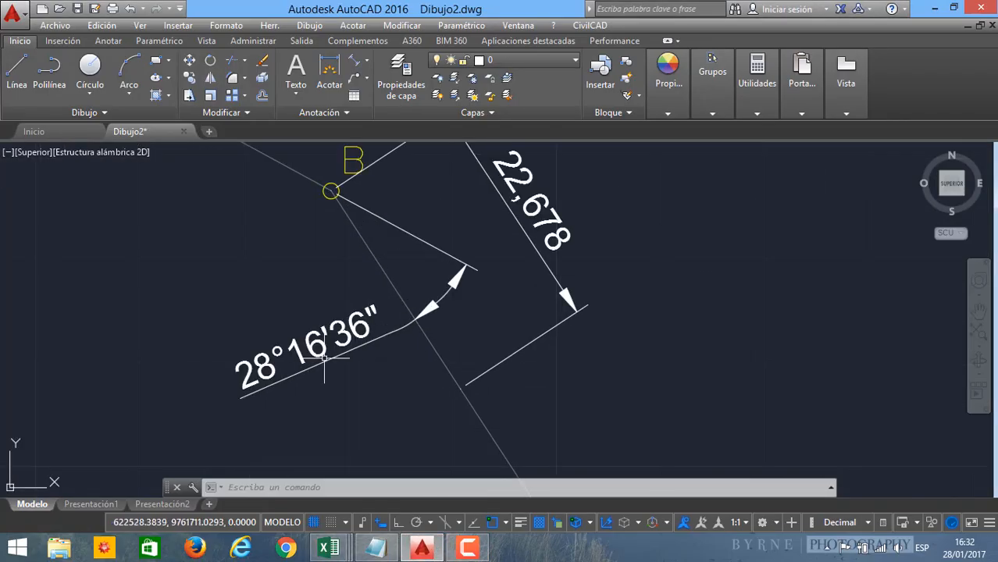
mouse_move(328, 547)
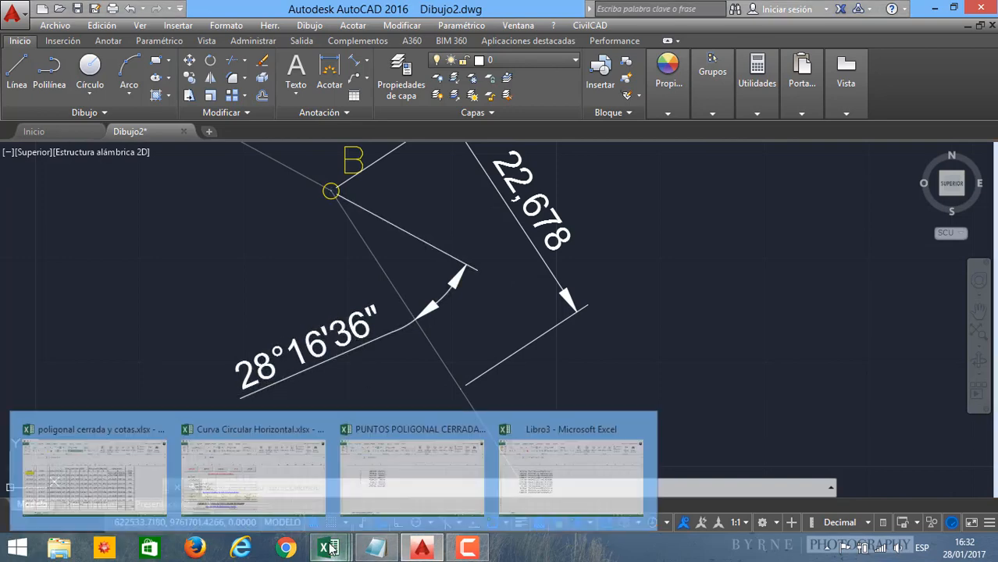
left_click(274, 500)
type("28.1636")
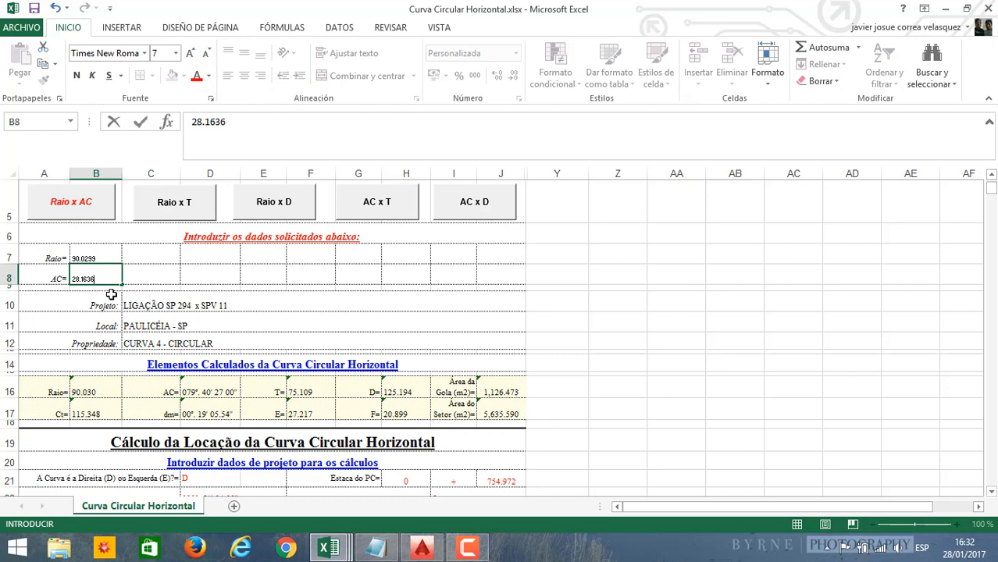
key("Return")
Step: Review the recalculated curve elements, the staking input data and the PC station field in the curve sheet
scroll(117, 304, "down", 1)
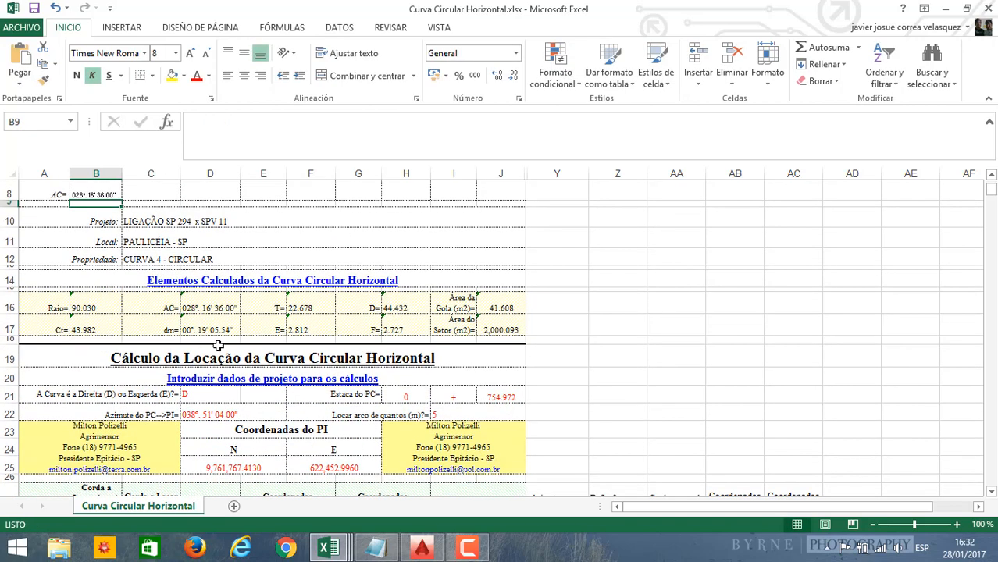
left_click(219, 352)
scroll(317, 391, "down", 3)
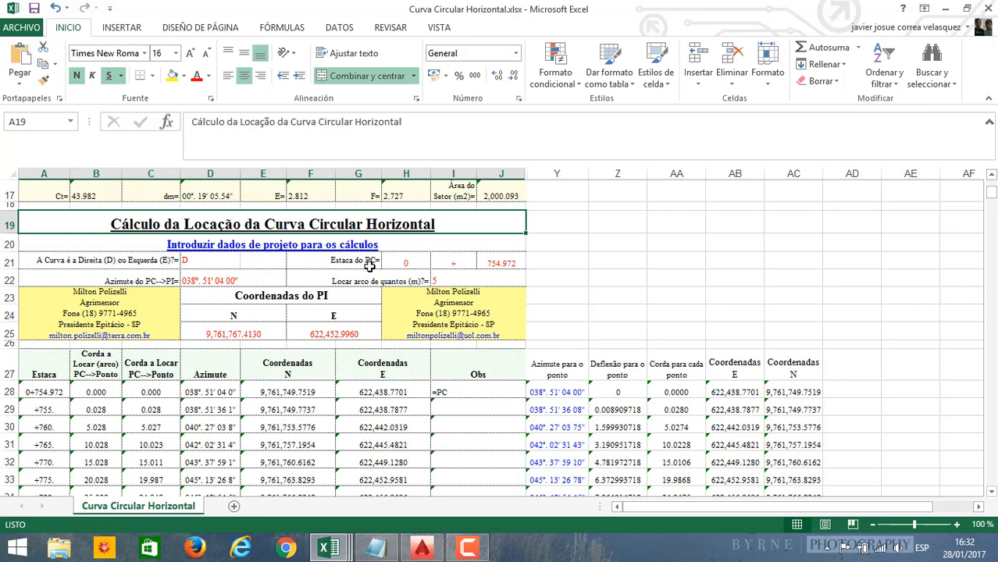
scroll(415, 374, "up", 3)
scroll(415, 390, "down", 2)
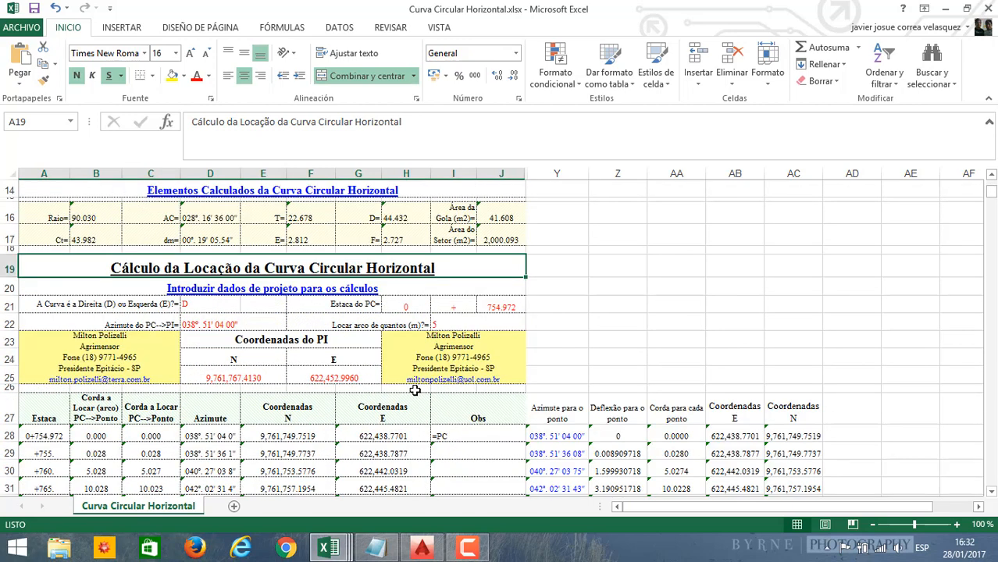
left_click(400, 306)
Step: Switch to AutoCAD and draw a circle of radius 22.678 centred on vertex B
left_click(422, 547)
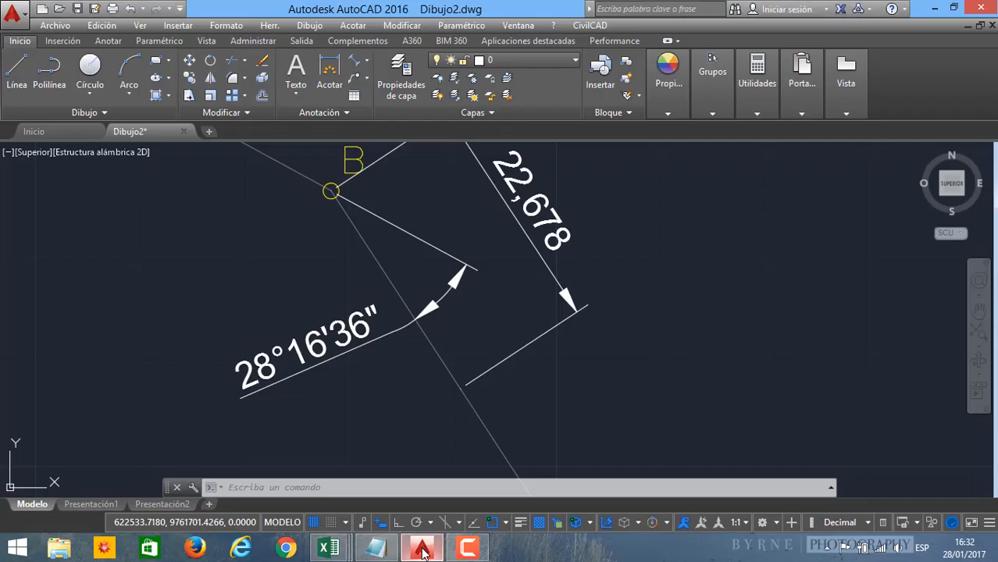
scroll(472, 325, "down", 5)
scroll(442, 286, "up", 5)
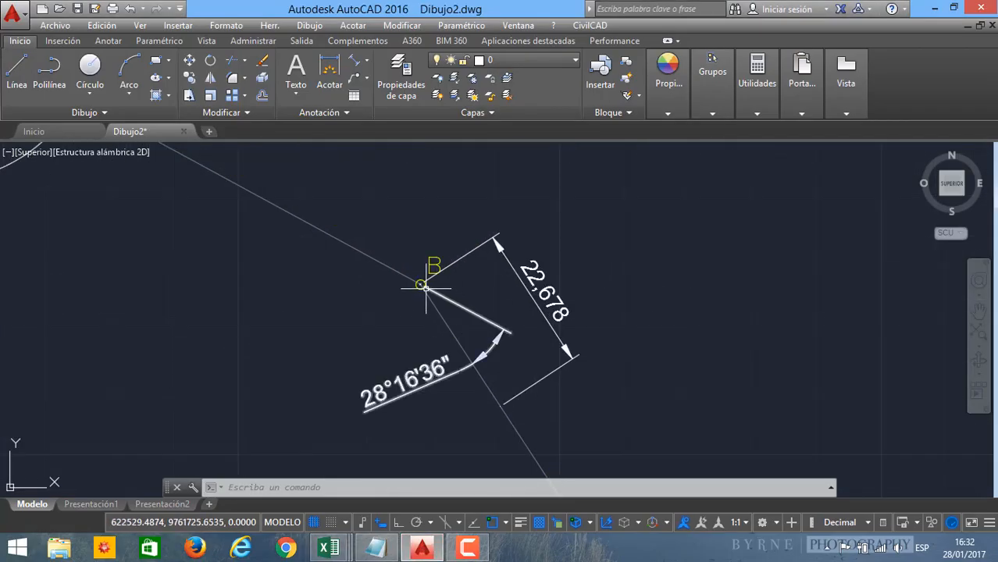
middle_click_drag(408, 282, 475, 320)
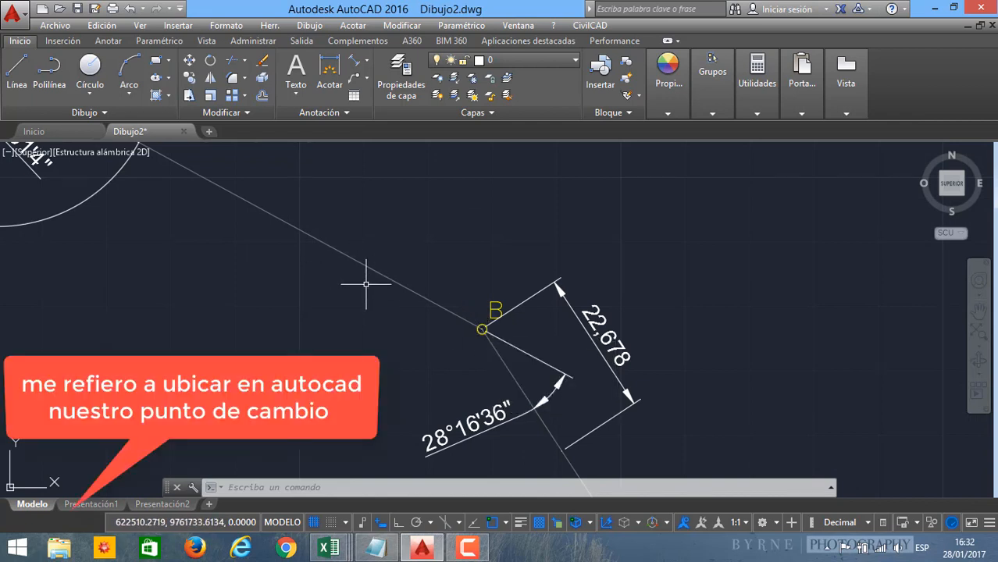
type("c")
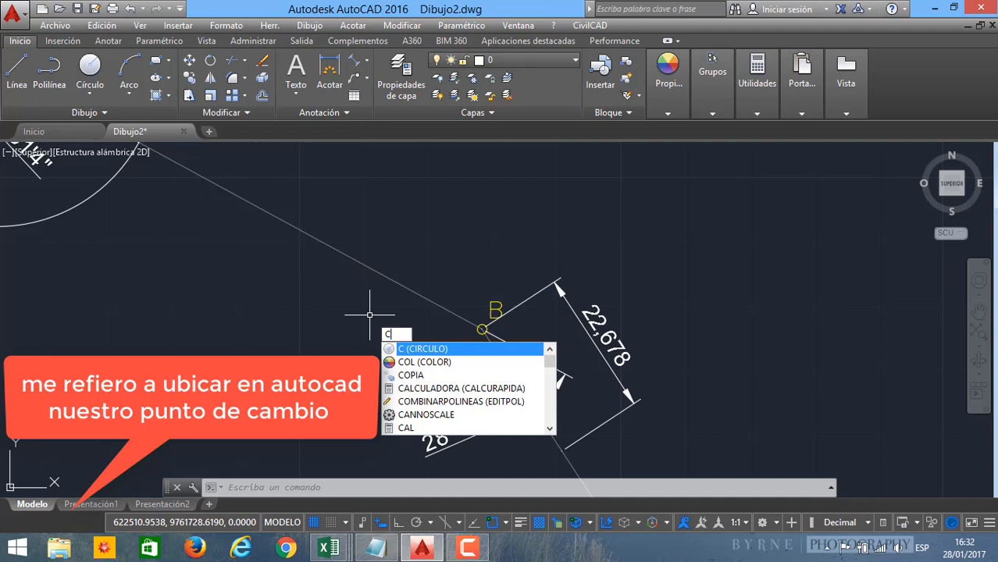
key("Return")
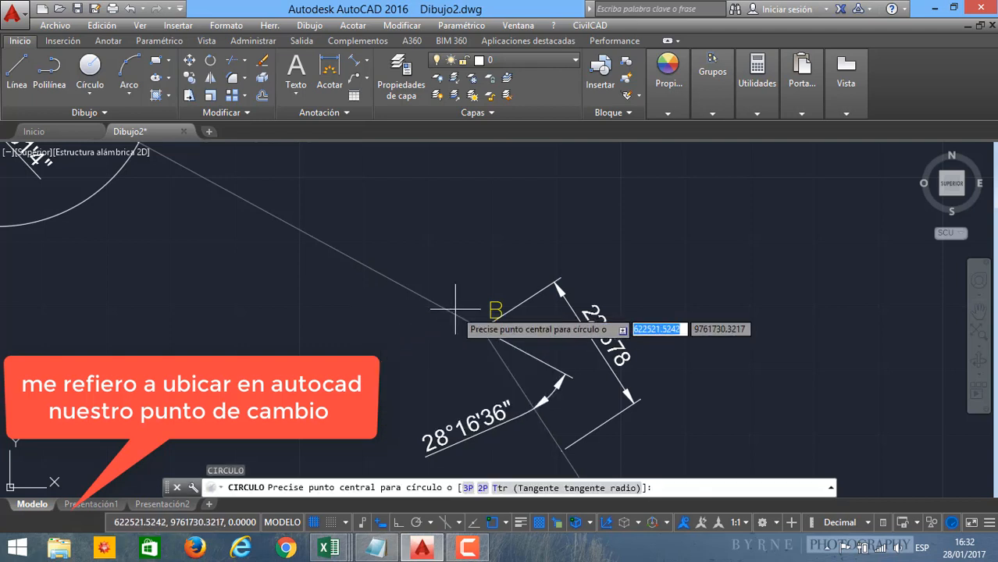
scroll(503, 343, "up", 3)
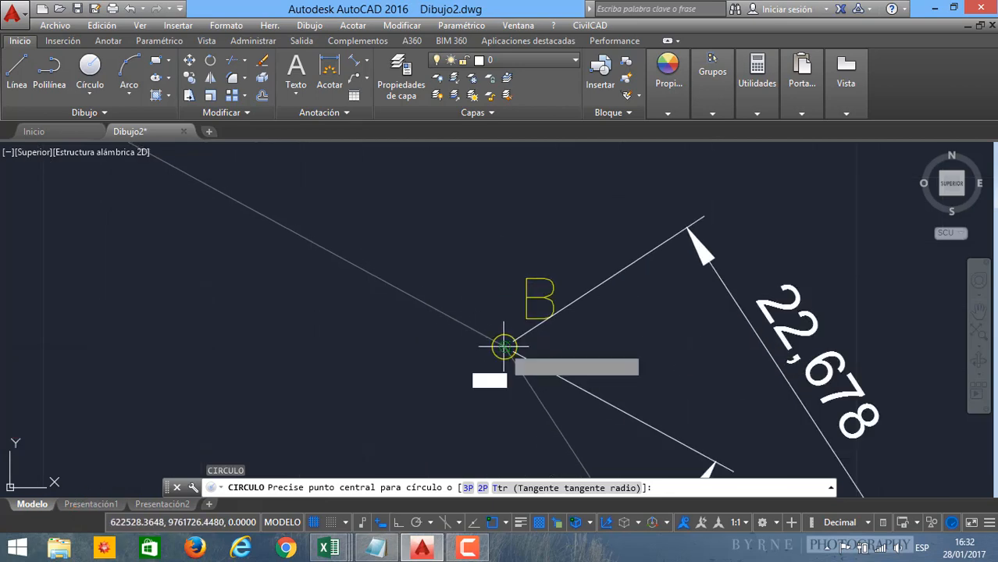
left_click(507, 348)
scroll(484, 394, "down", 2)
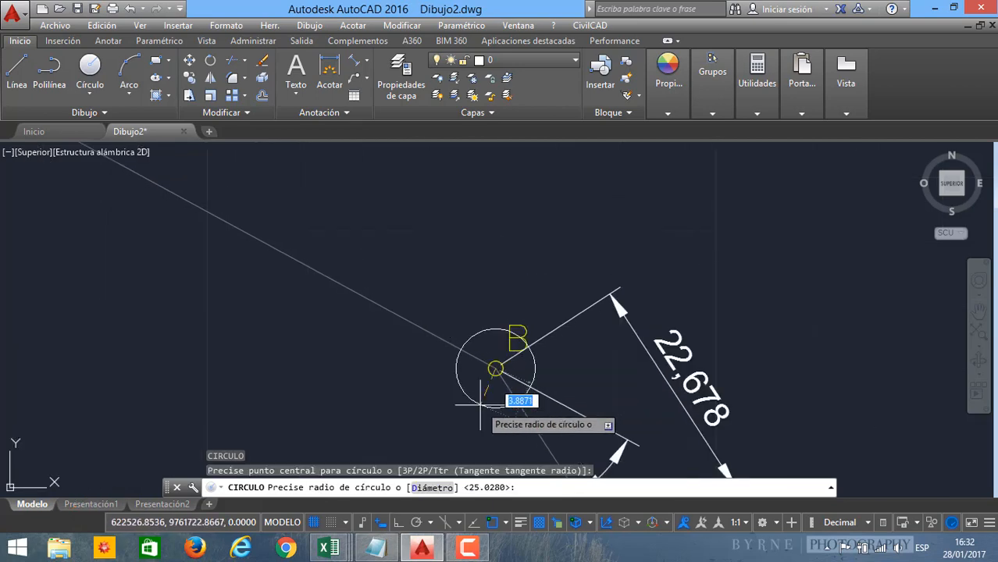
scroll(438, 390, "down", 2)
scroll(413, 384, "down", 2)
scroll(403, 354, "up", 2)
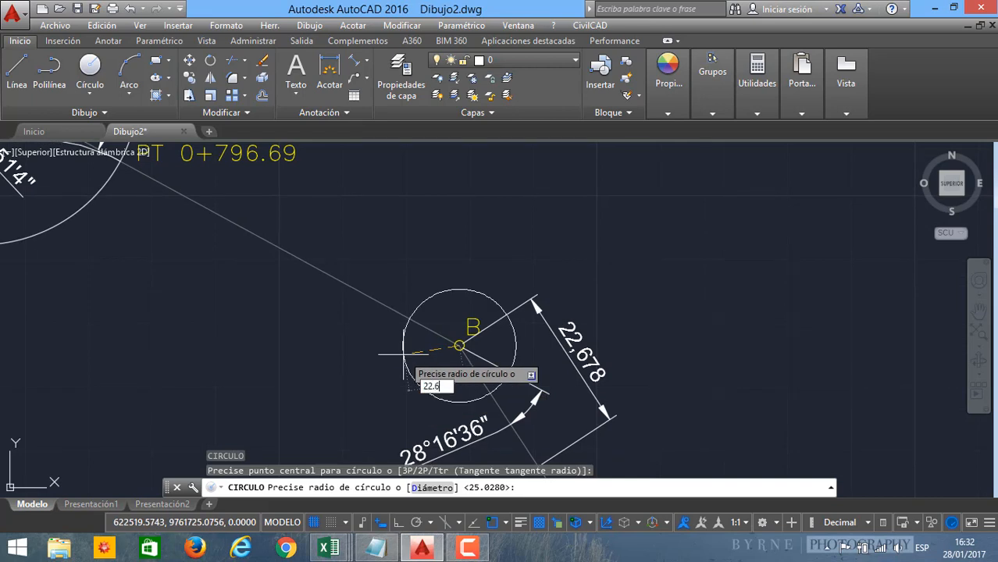
key("Return")
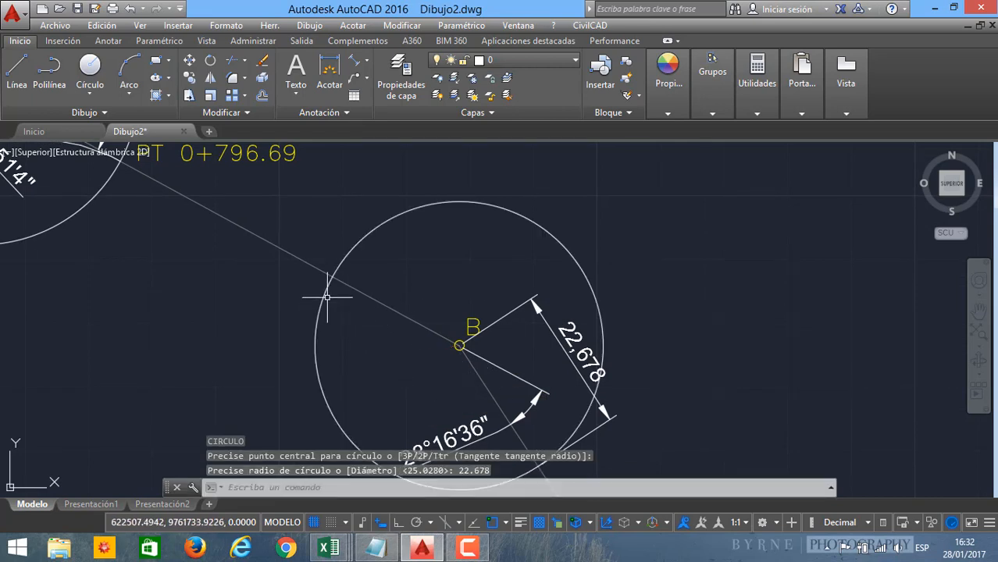
Step: Place a point where the circle around B crosses line A–B and check its position
type("PUNTO")
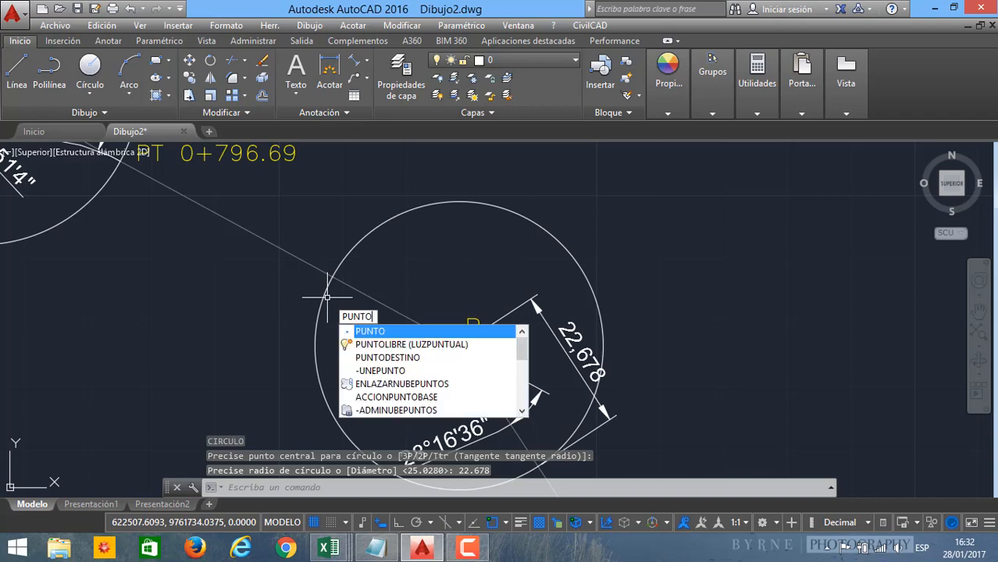
key("Return")
left_click(337, 277)
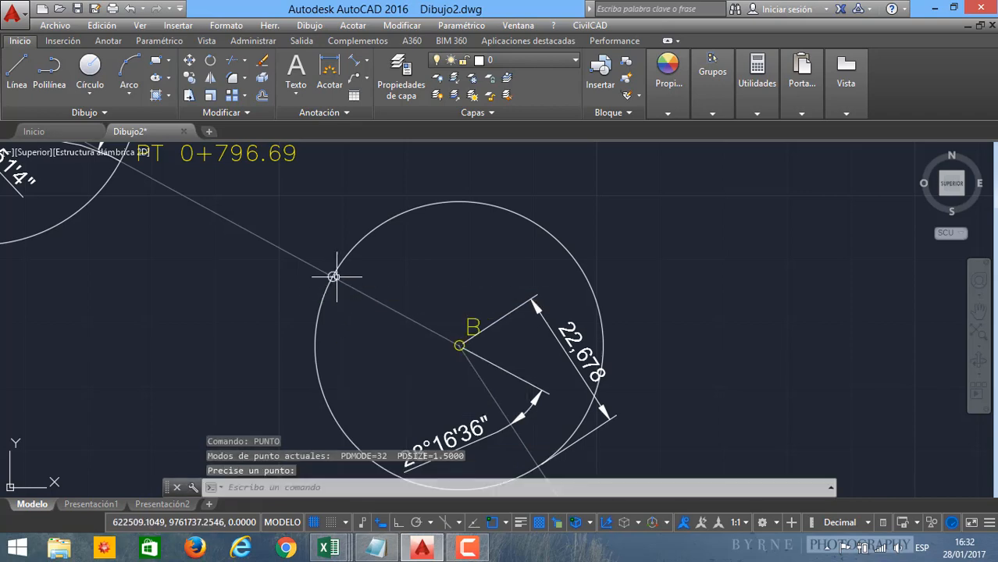
mouse_move(331, 276)
middle_mouse_down()
mouse_move(482, 290)
mouse_move(444, 300)
middle_mouse_up()
scroll(484, 295, "down", 2)
scroll(430, 284, "up", 6)
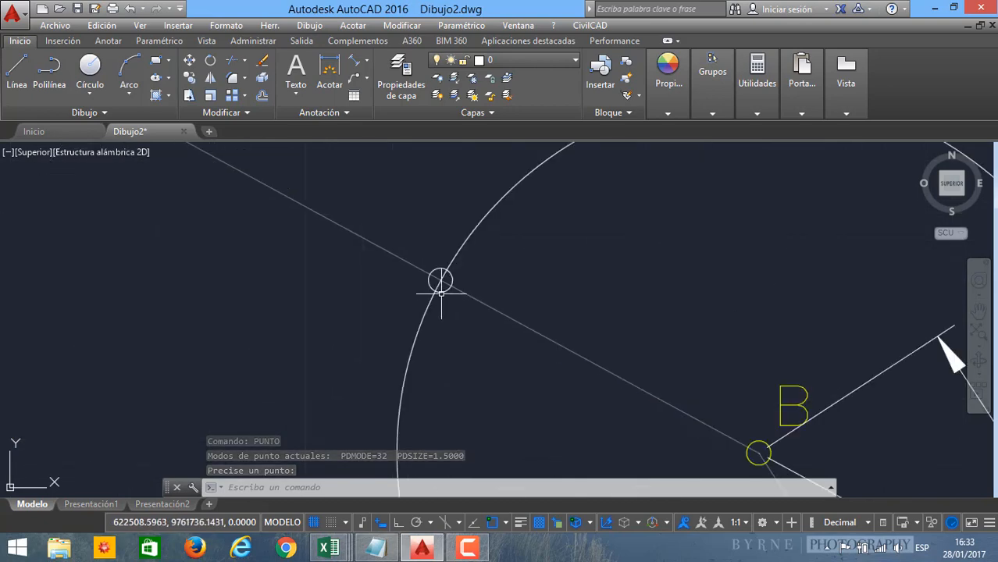
scroll(441, 280, "down", 6)
scroll(441, 291, "up", 2)
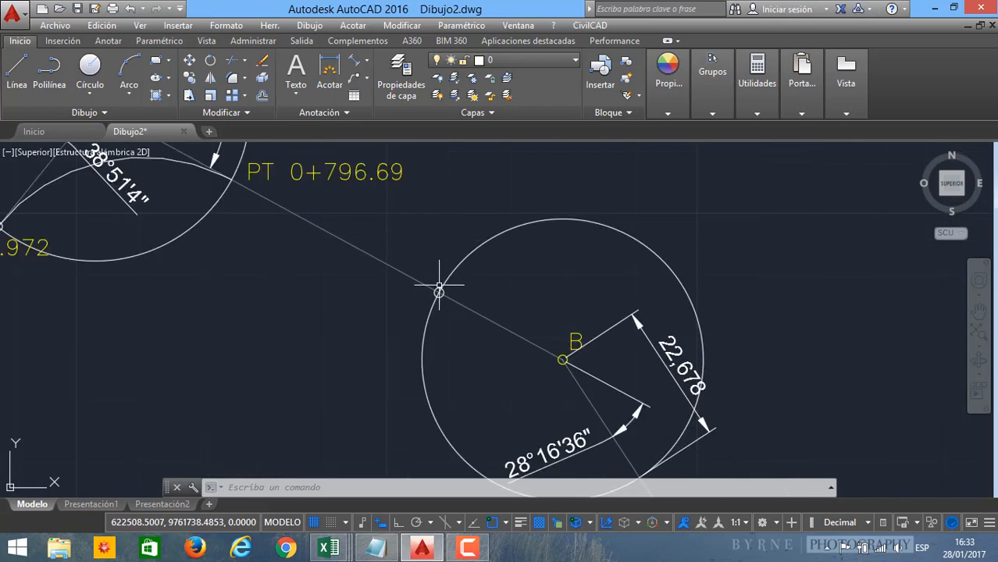
Step: Add an aligned dimension between the PT of curve A and the PC point of curve B along line A–B
middle_click_drag(439, 287, 443, 310)
middle_click_drag(265, 306, 295, 356)
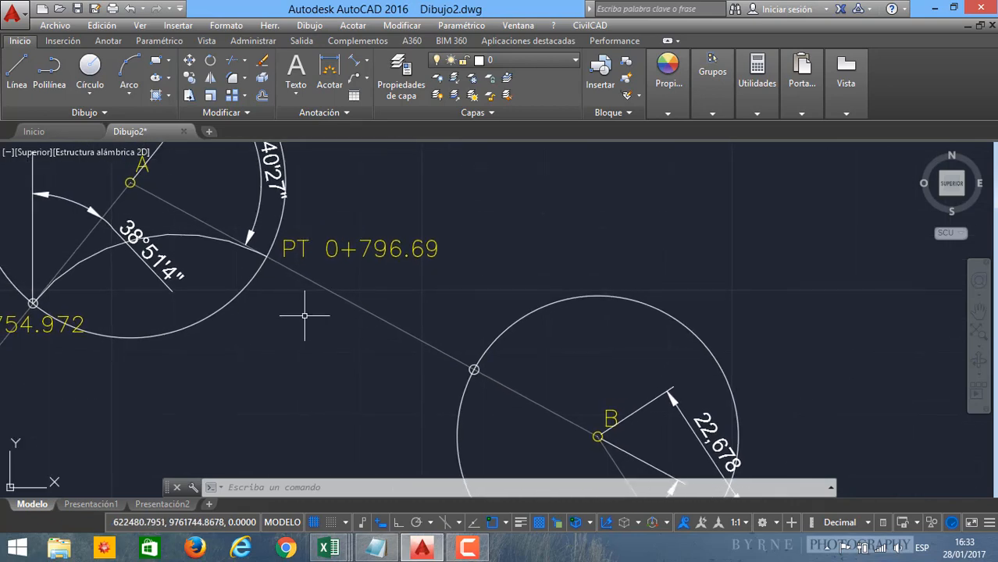
middle_click_drag(304, 311, 348, 365)
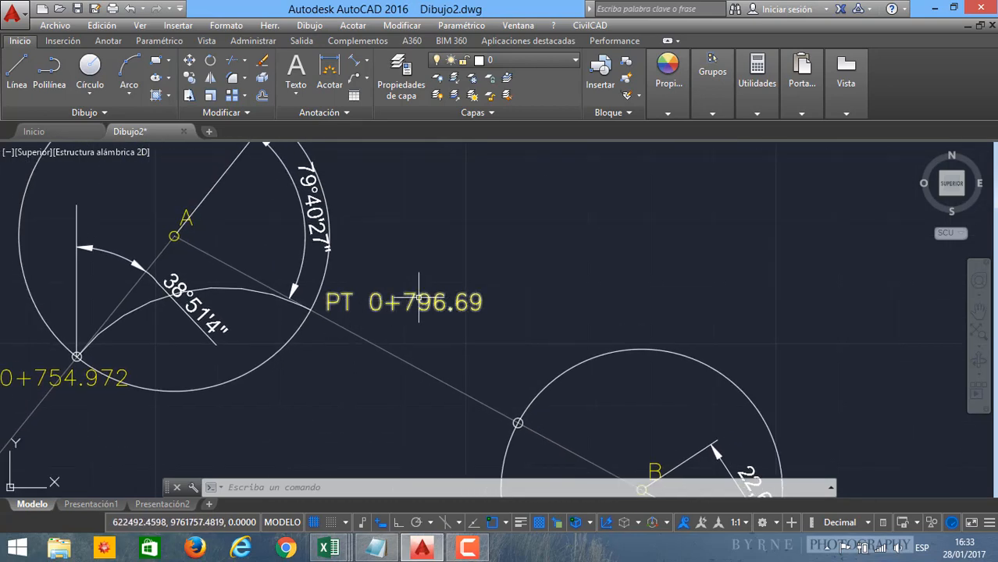
middle_click_drag(423, 338, 381, 304)
middle_click_drag(476, 385, 511, 354)
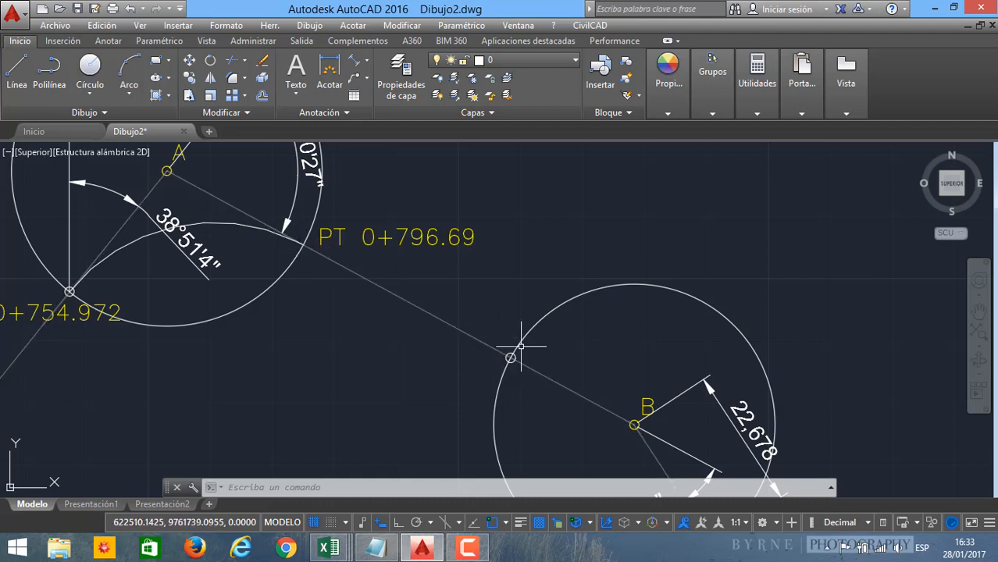
type("AC")
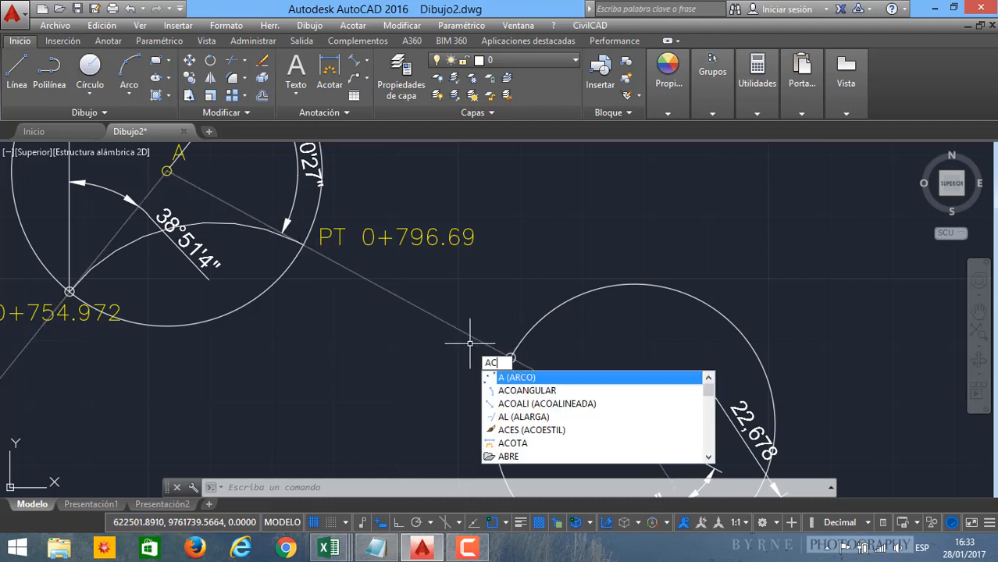
type("OA")
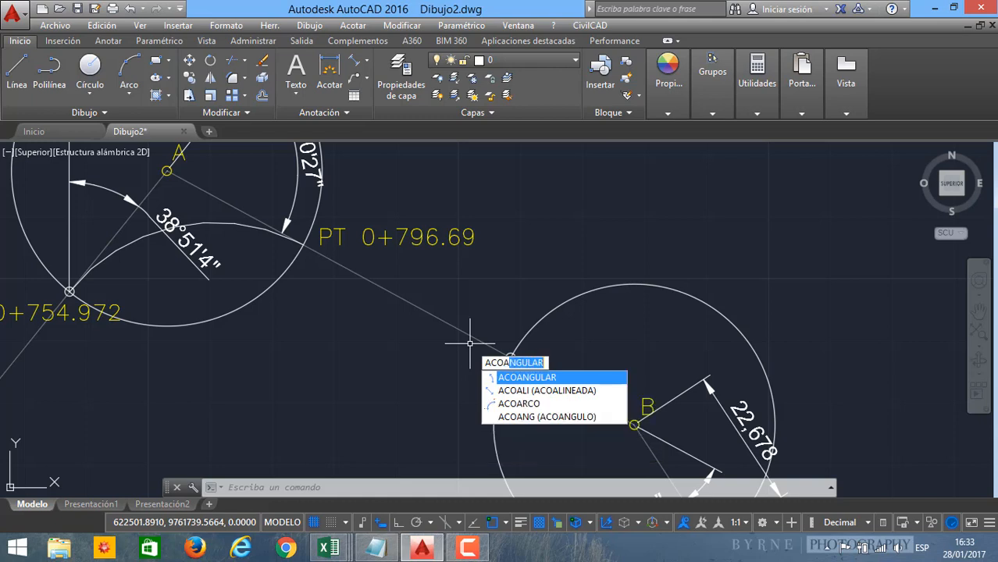
type("L")
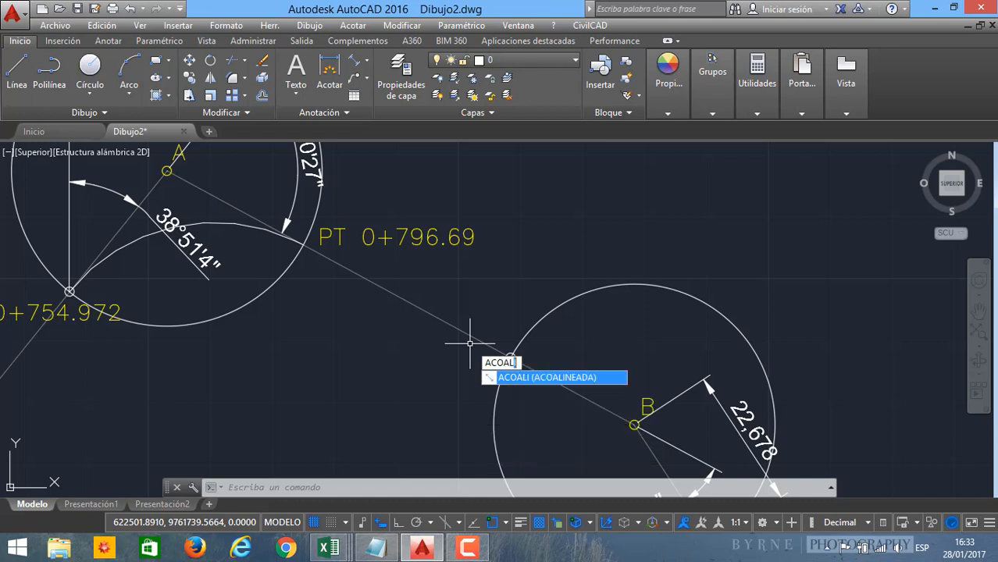
key("Return")
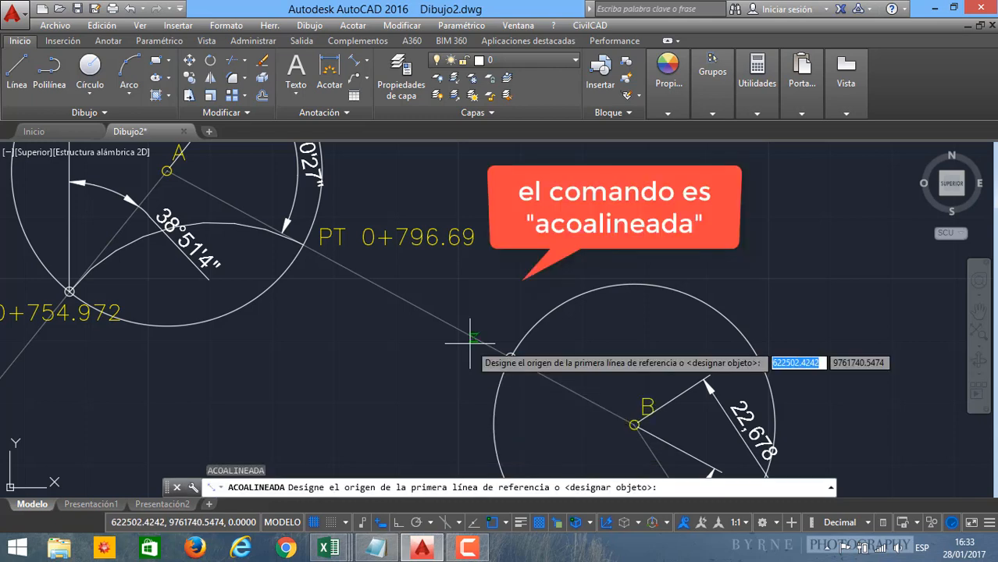
left_click(302, 245)
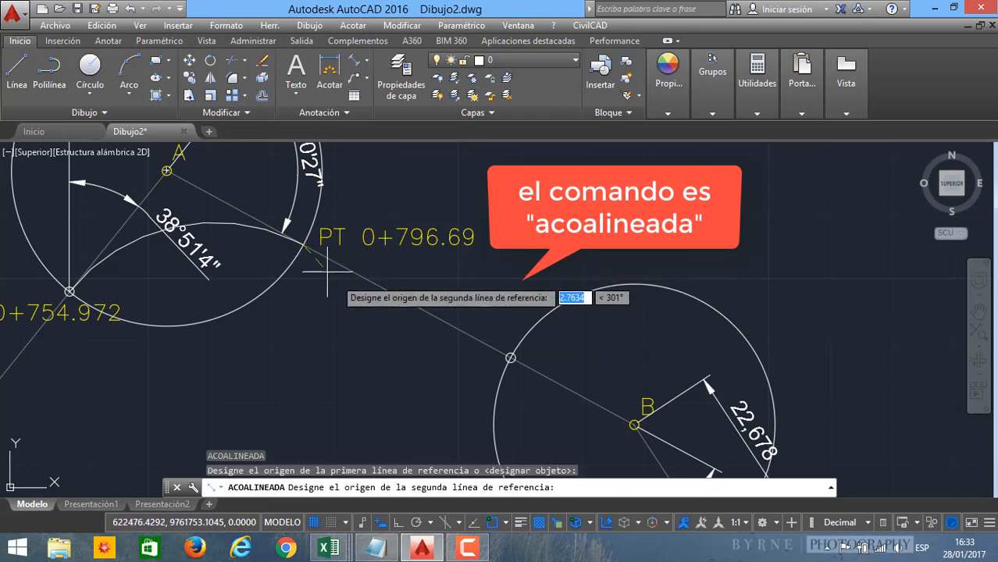
left_click(509, 357)
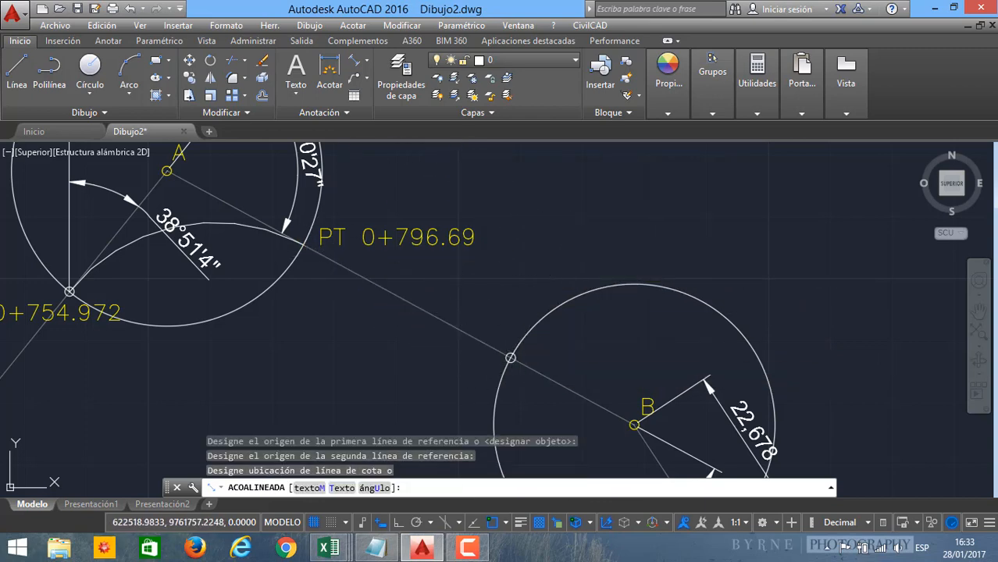
left_click(539, 219)
middle_click_drag(539, 234, 537, 309)
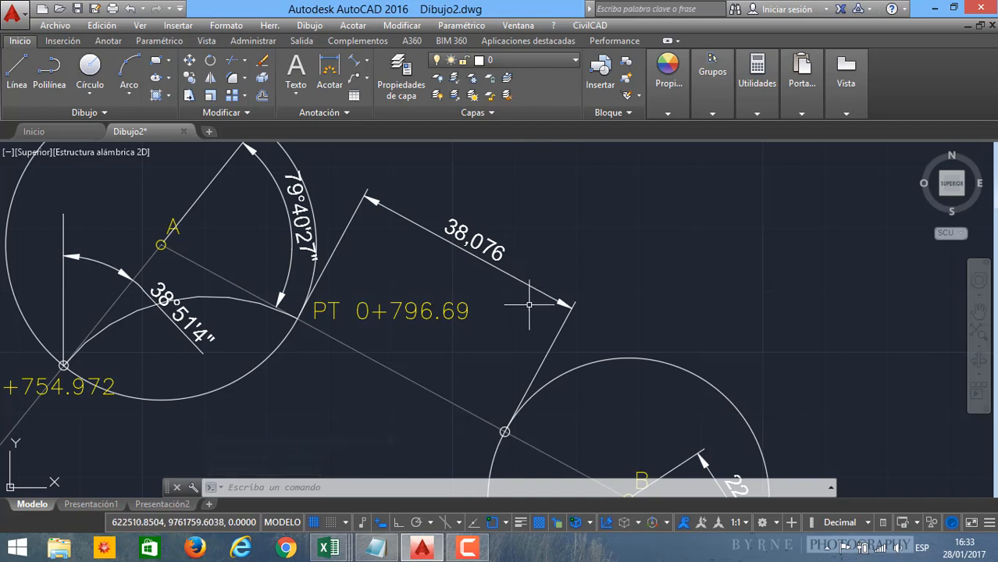
Step: Switch to the Excel curve sheet and set the PC station (Estaca do PC) of curve B to 0+834.766
middle_click_drag(397, 325, 374, 316)
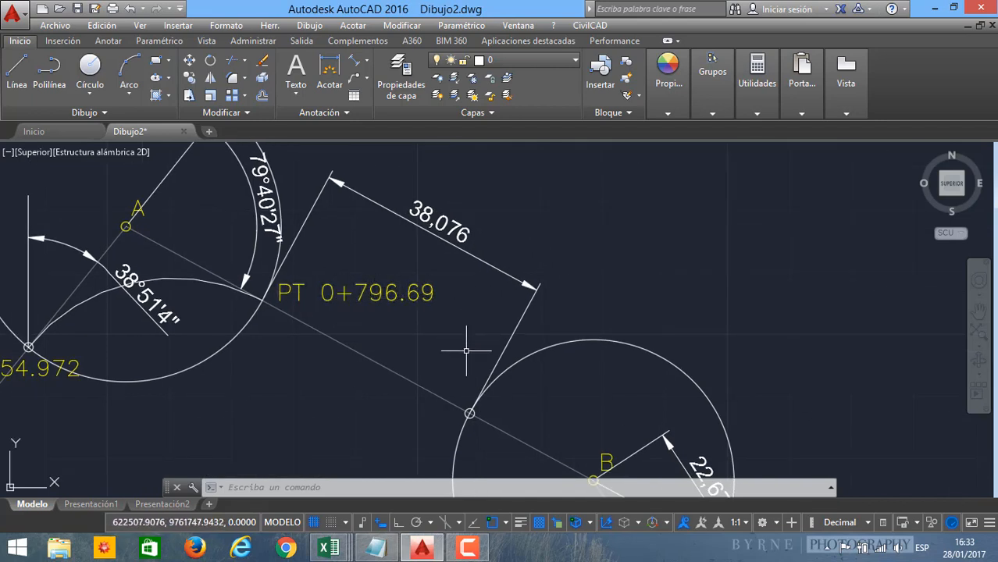
middle_click_drag(460, 345, 368, 227)
middle_click_drag(336, 316, 367, 389)
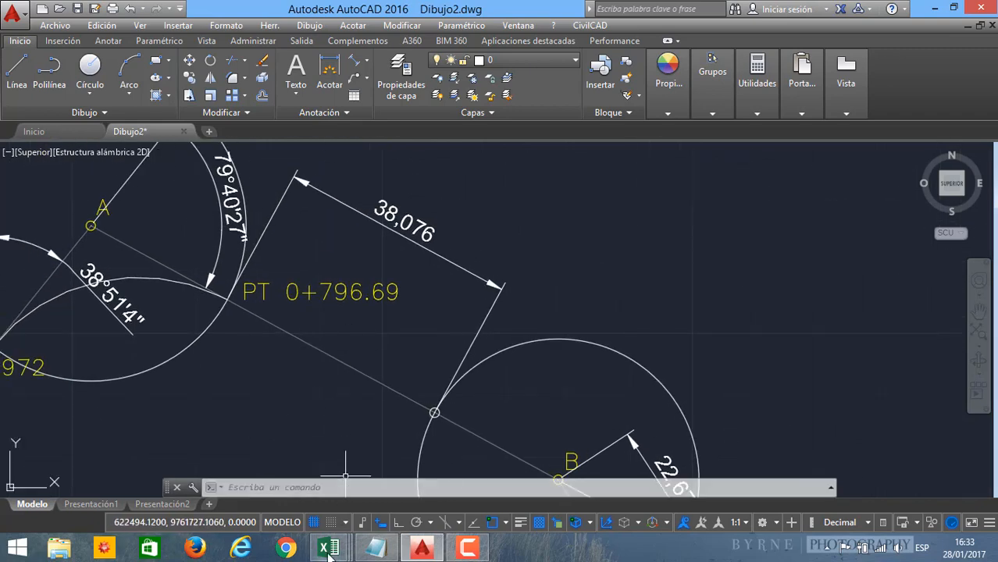
mouse_move(328, 548)
left_click(246, 462)
left_click(487, 305)
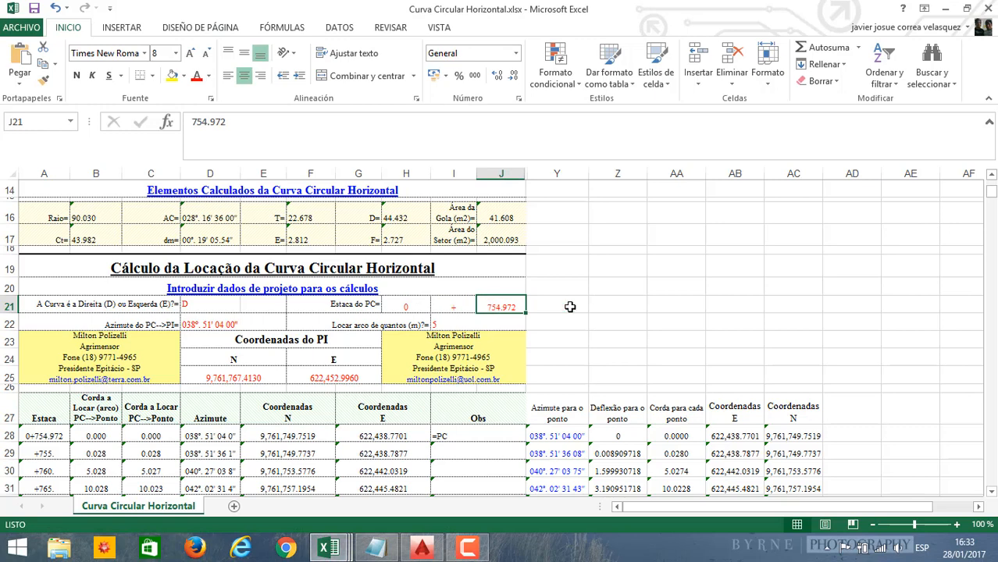
type("834.766")
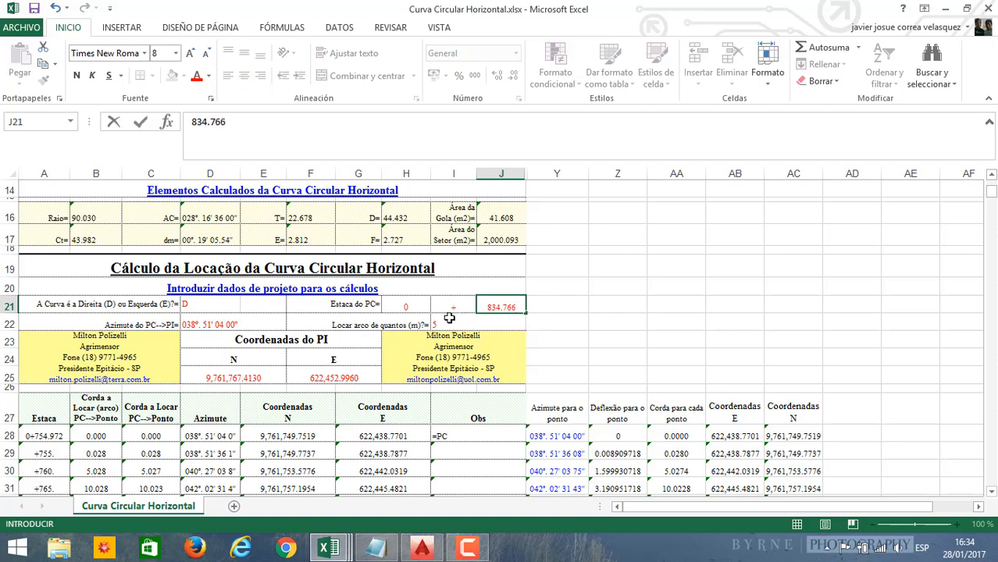
left_click(461, 324)
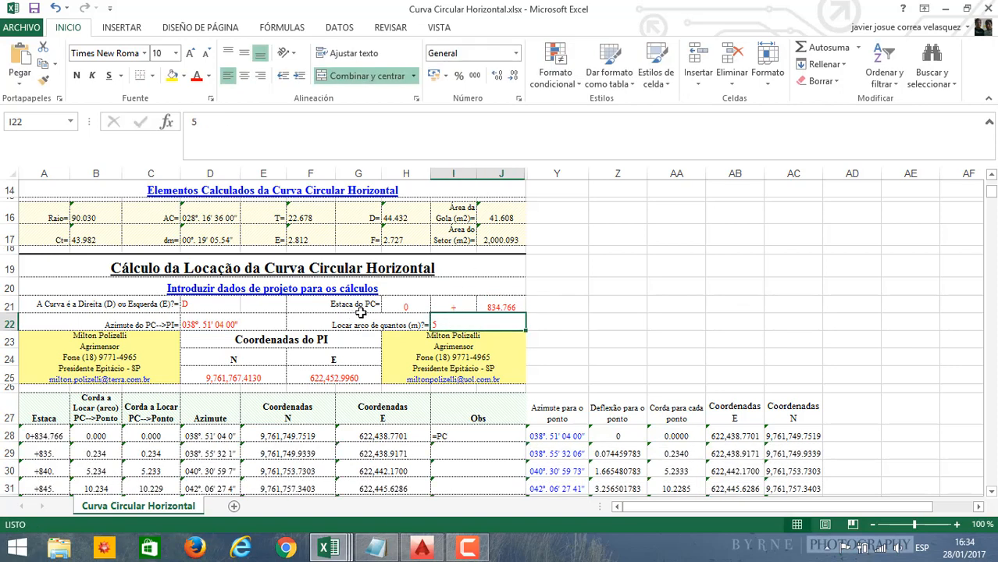
Step: Check the degree-arc interval for curves B and C in the Notepad project notes against the curve sheet
scroll(467, 248, "down", 1)
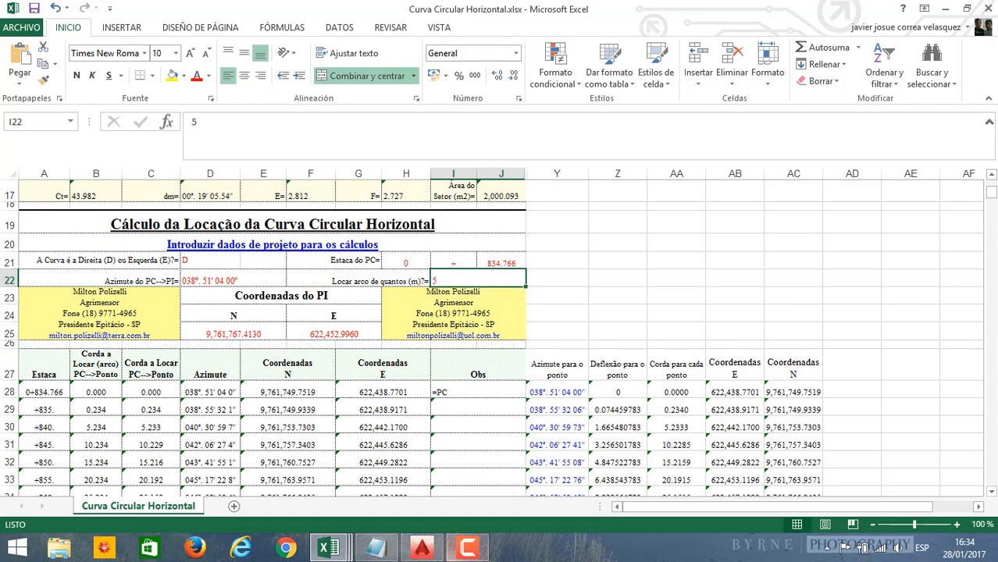
left_click(375, 546)
left_click_drag(451, 299, 541, 299)
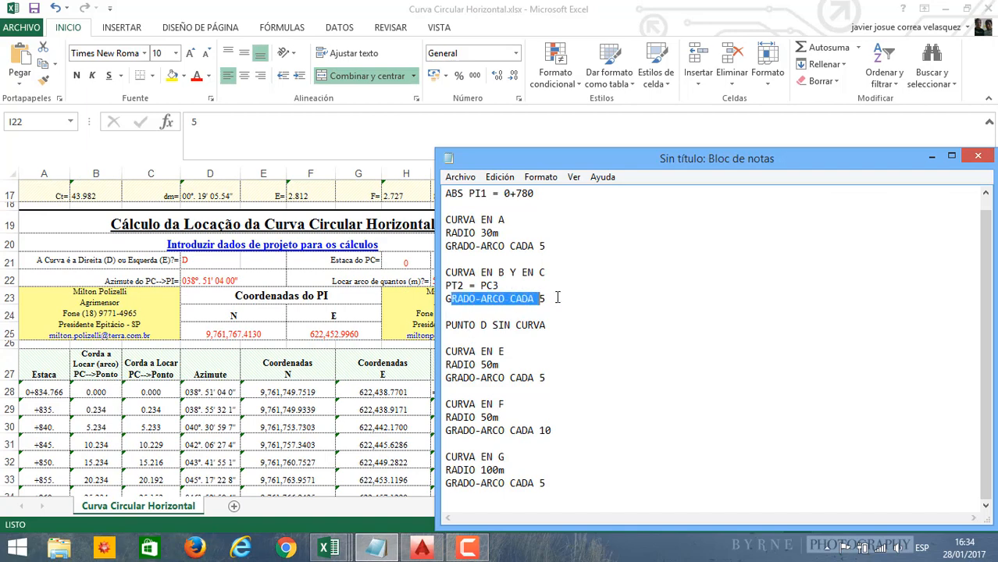
left_click(394, 312)
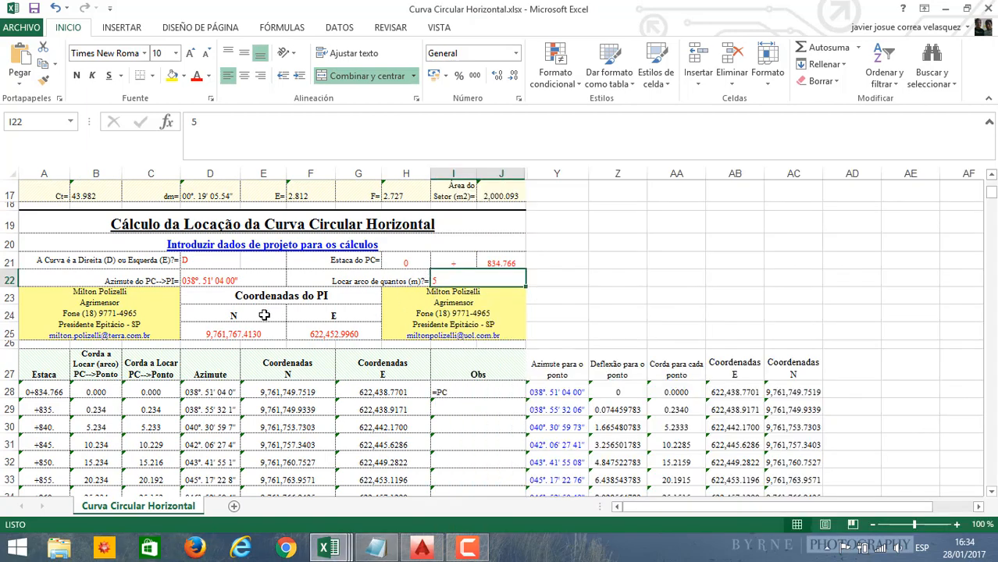
Step: Switch to AutoCAD and draw a vertical north line about 18.5 long upward from the PC point of curve B
left_click(222, 282)
left_click(421, 547)
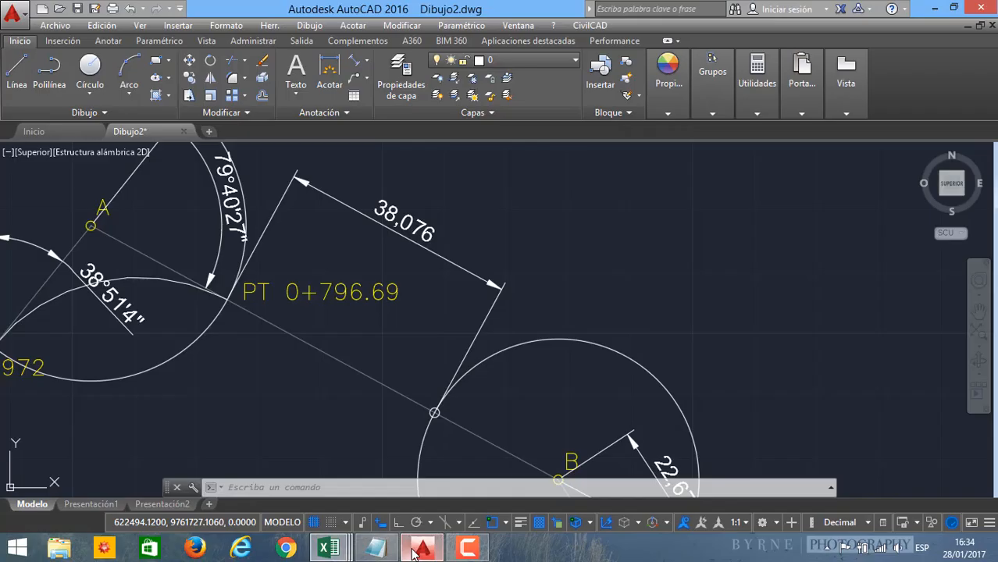
scroll(364, 358, "up", 2)
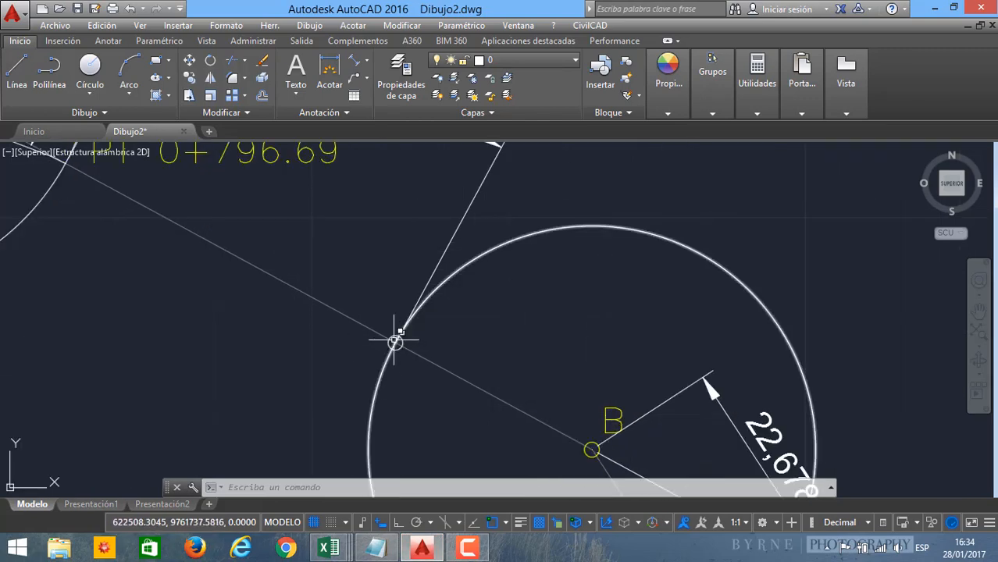
scroll(396, 342, "up", 2)
type("l")
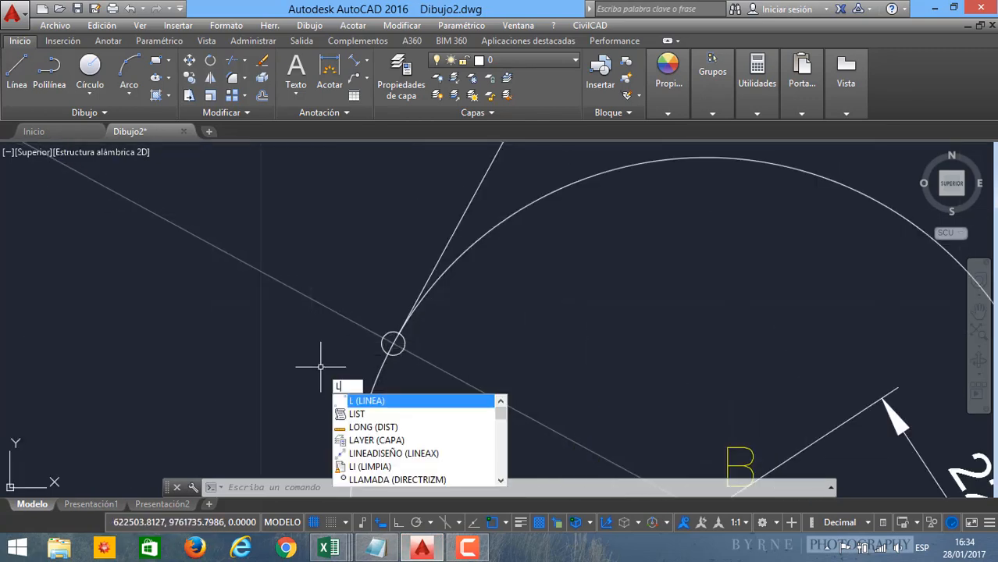
key("Return")
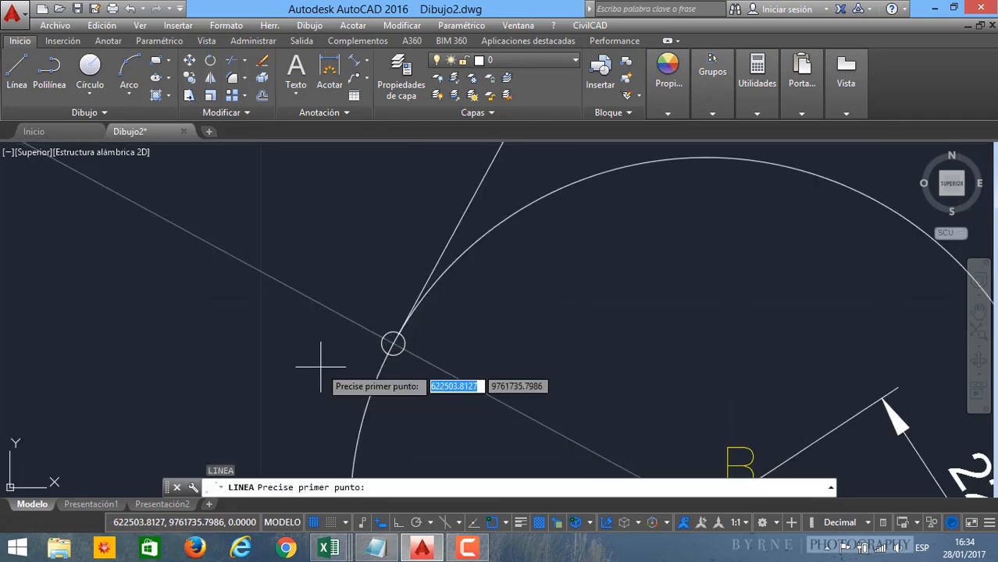
left_click(393, 343)
scroll(392, 341, "down", 2)
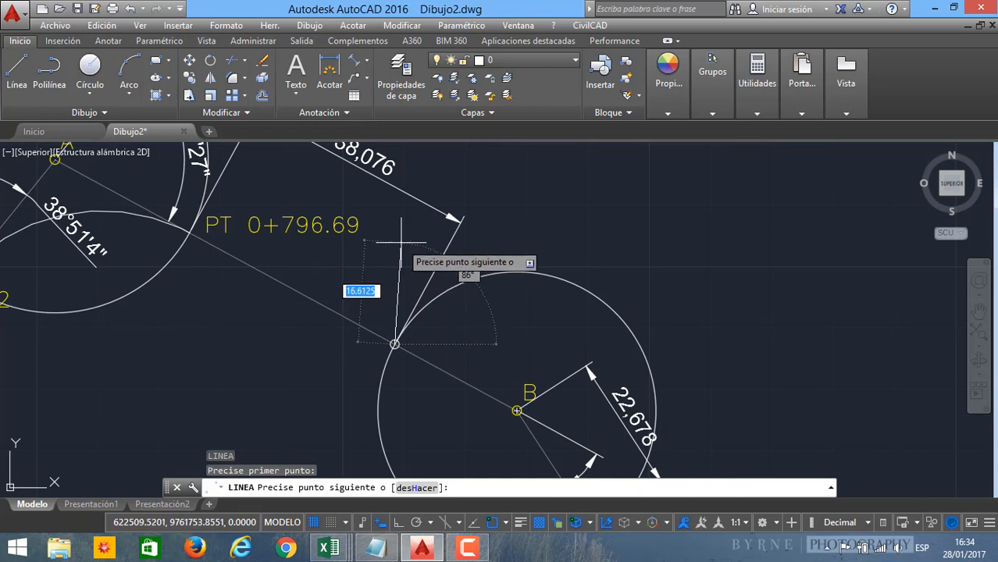
key("F8")
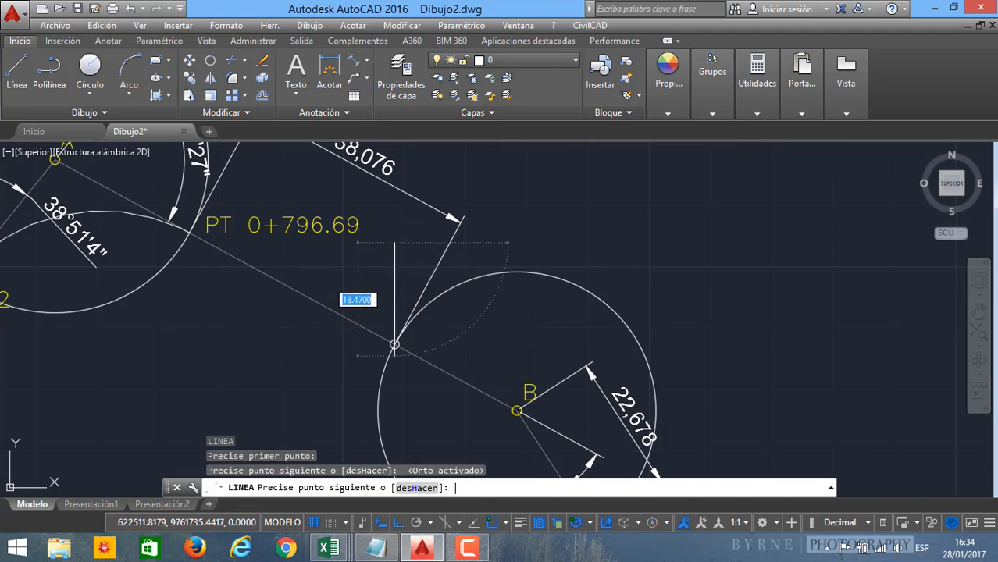
left_click(394, 242)
key("Return")
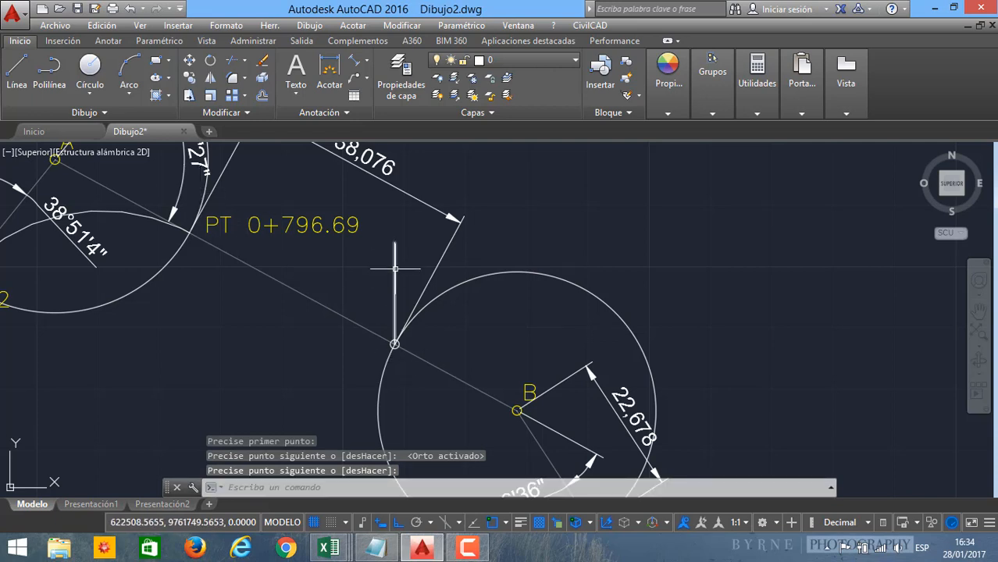
Step: Add an angular dimension between the north line at the PC and line A–B to obtain the PC–PI azimuth
type("ACOAN")
key("Return")
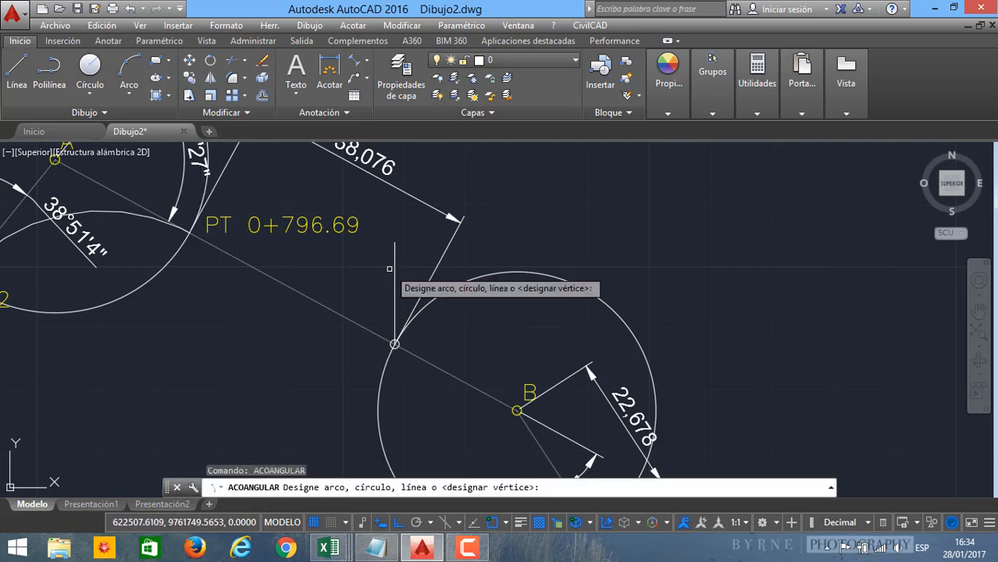
left_click(394, 281)
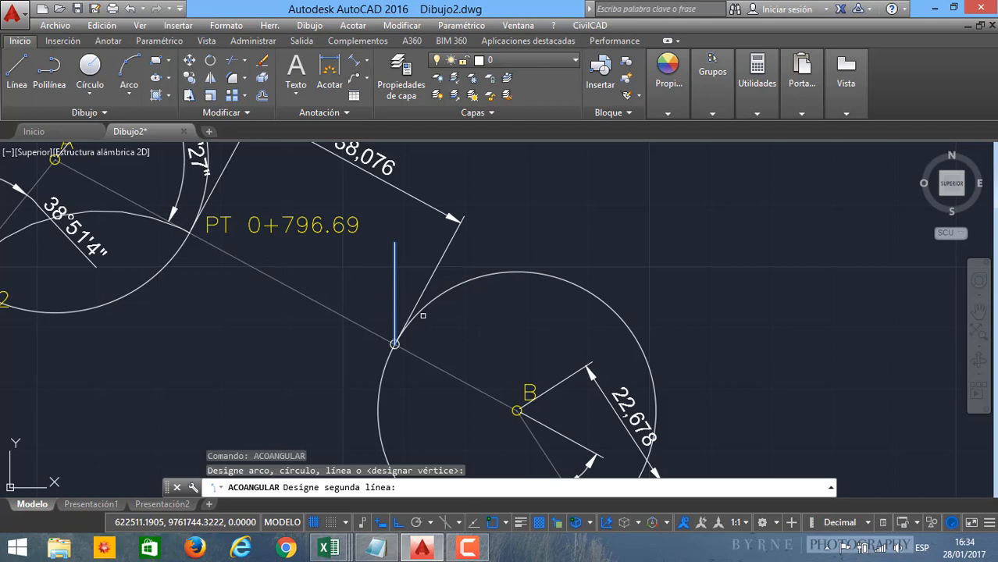
left_click(461, 380)
left_click(477, 342)
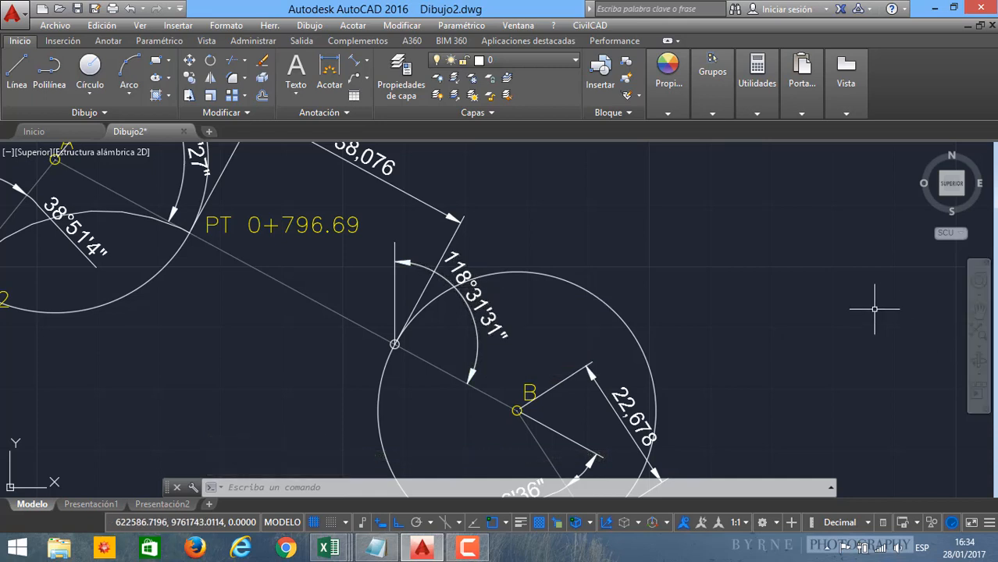
middle_click_drag(630, 364, 722, 317)
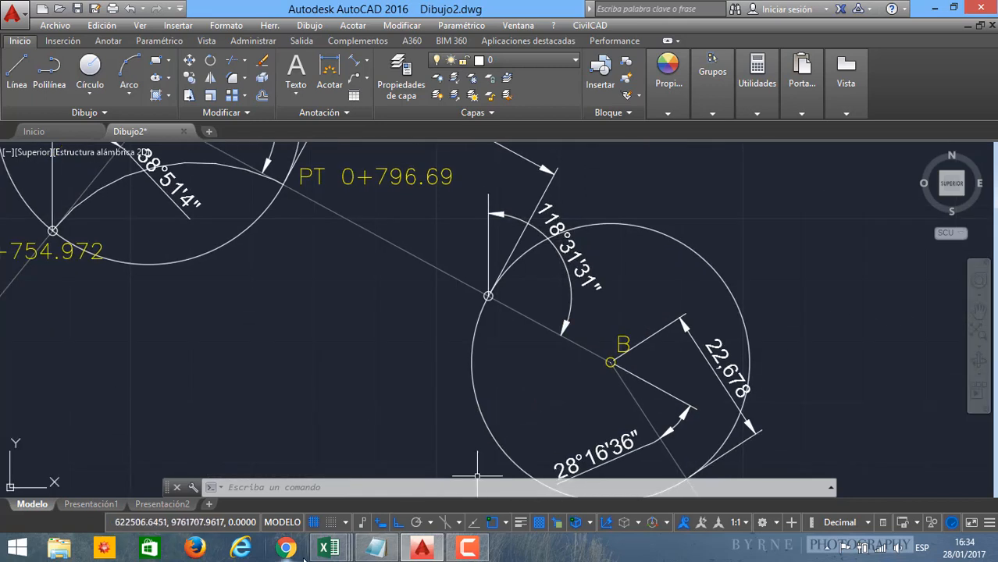
Step: Switch to the Excel curve sheet and enter 118.3131 as the PC→PI azimuth
mouse_move(328, 548)
left_click(269, 491)
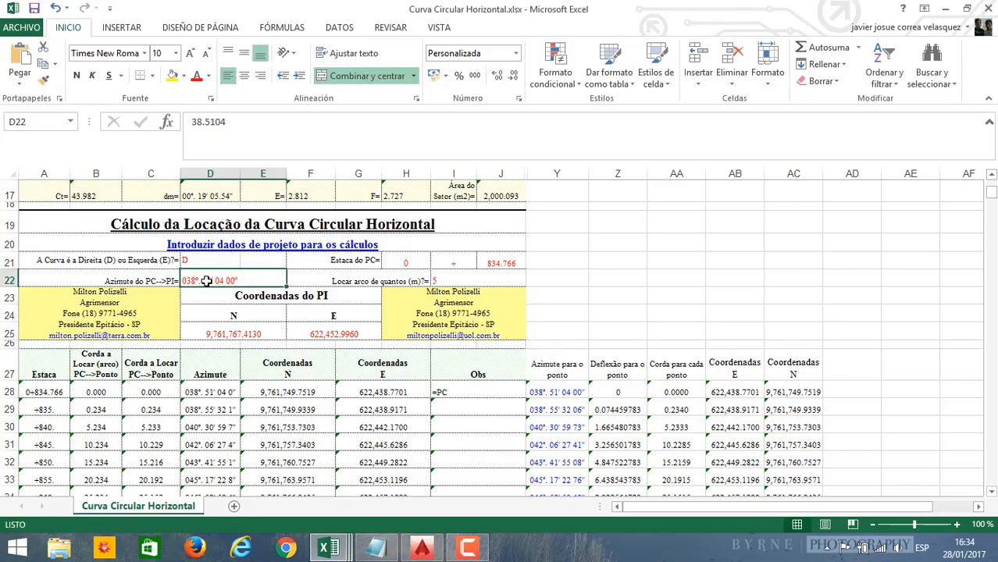
type("118.3131")
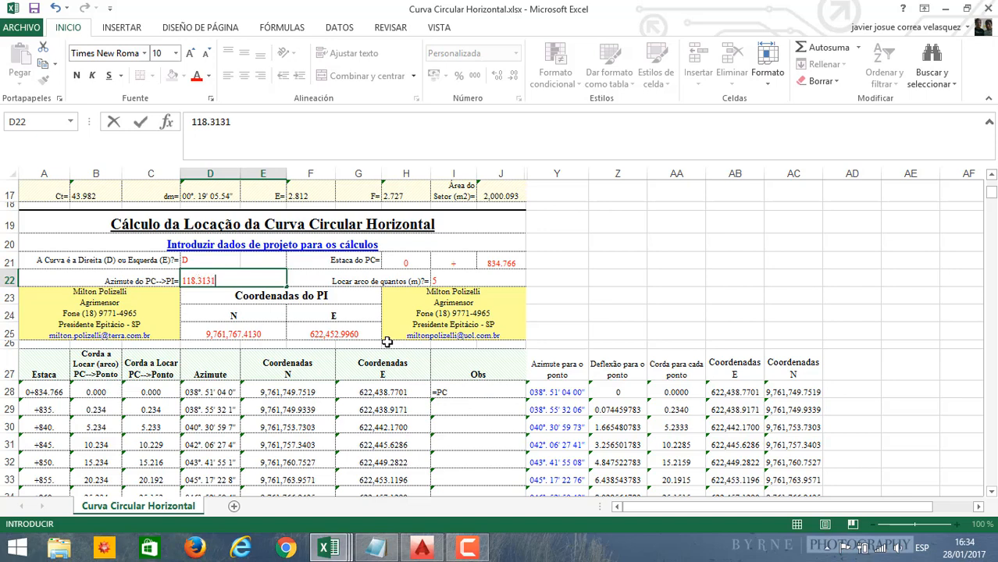
left_click(616, 278)
scroll(397, 308, "down", 1)
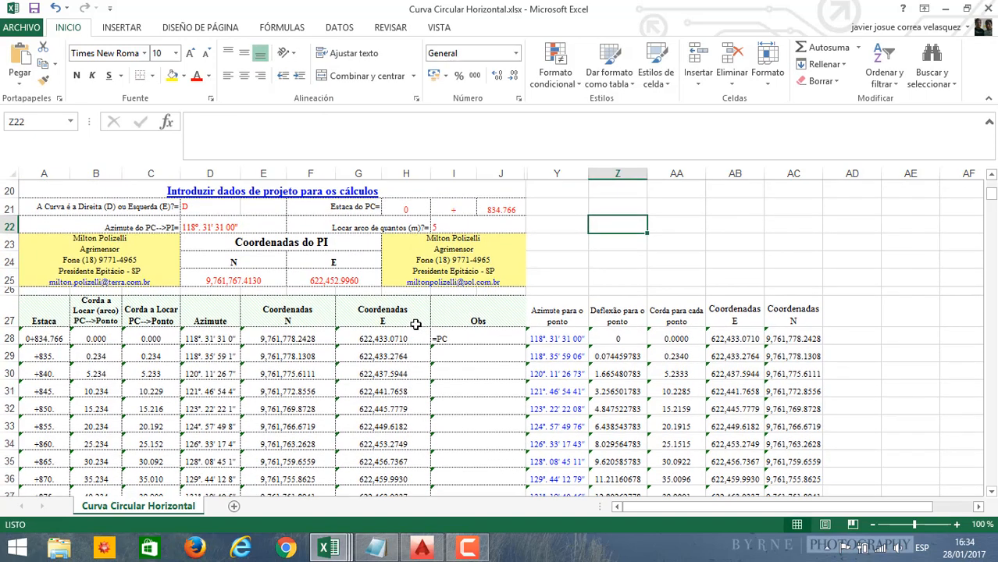
Step: Switch to the PUNTOS POLIGONAL CERRADA workbook and copy point B's full easting, 622528.364807264, from cell D4
left_click(234, 282)
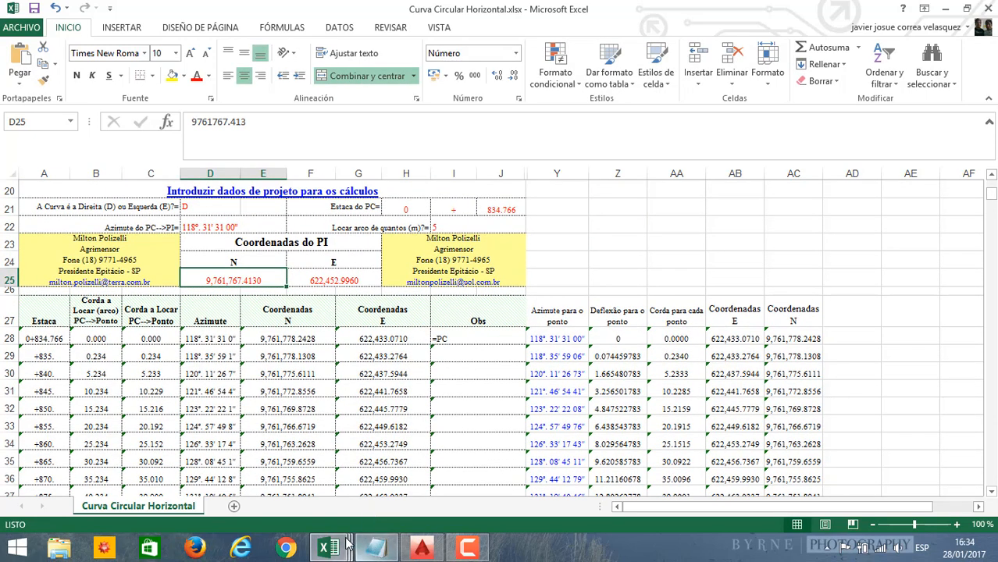
mouse_move(347, 544)
left_click(444, 462)
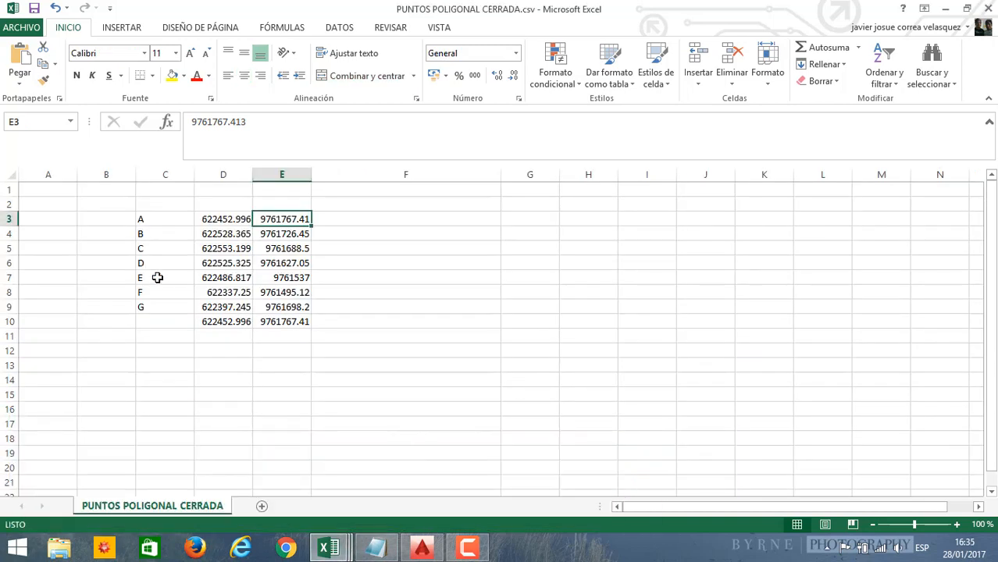
key("Down")
key("Down")
key("Down")
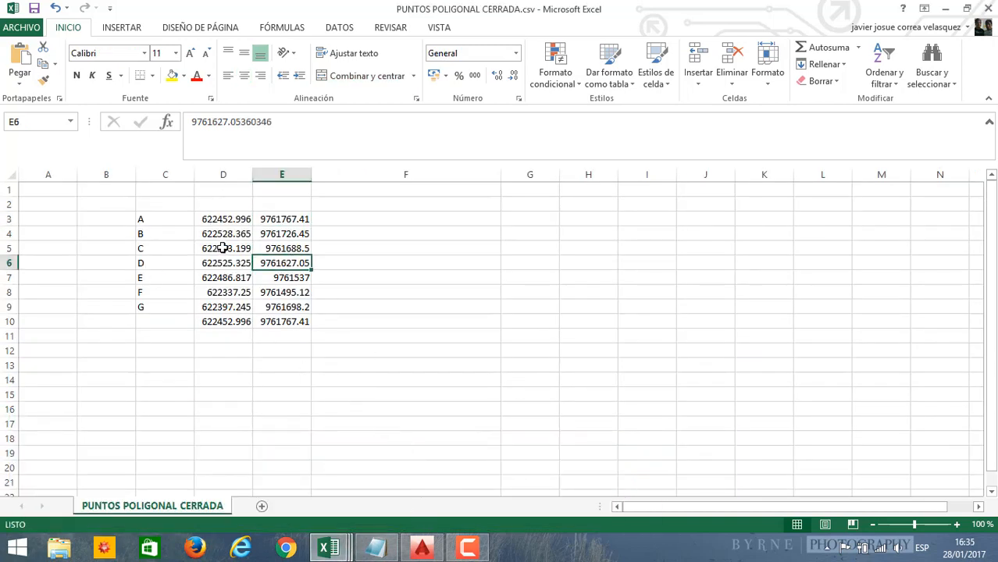
left_click(167, 231)
left_click(221, 234)
left_click(292, 141)
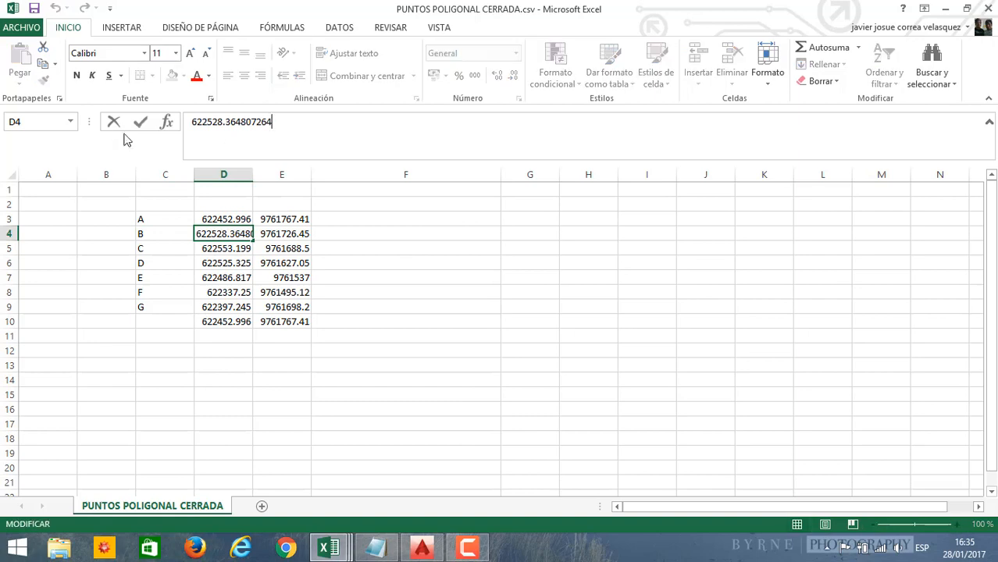
left_click_drag(311, 122, 127, 125)
key("ctrl+c")
left_click(328, 547)
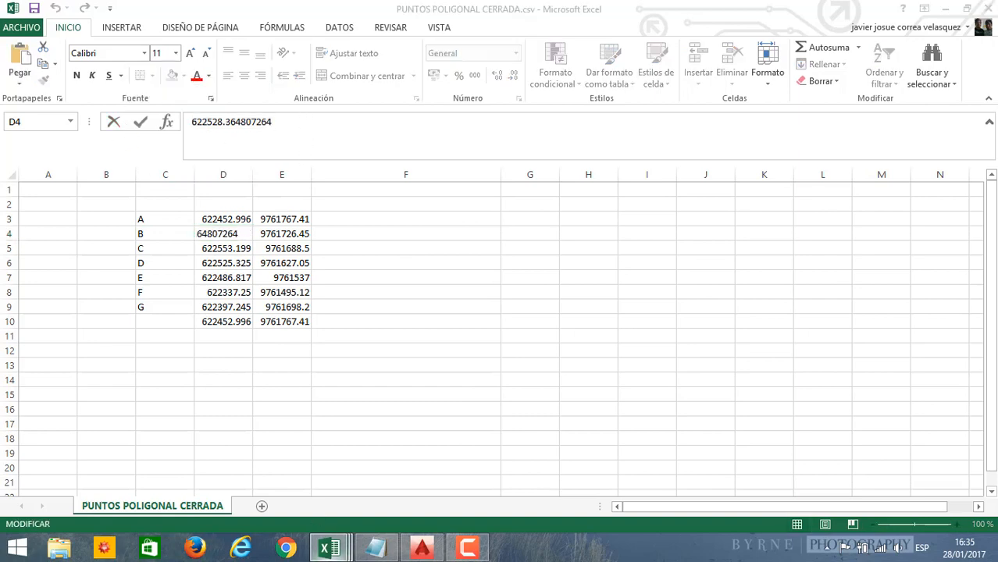
Step: Return to the Curva Circular Horizontal workbook and replace the PI's E coordinate with the copied 622528.364807264
left_click(225, 466)
left_click(213, 318)
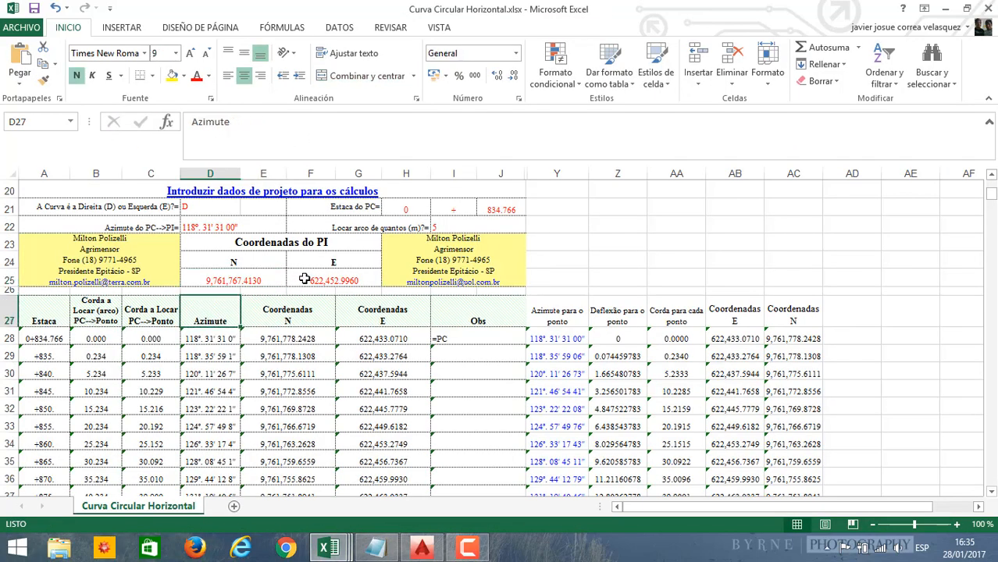
left_click(304, 277)
left_click_drag(309, 146, 192, 125)
key("ctrl+v")
left_click(601, 323)
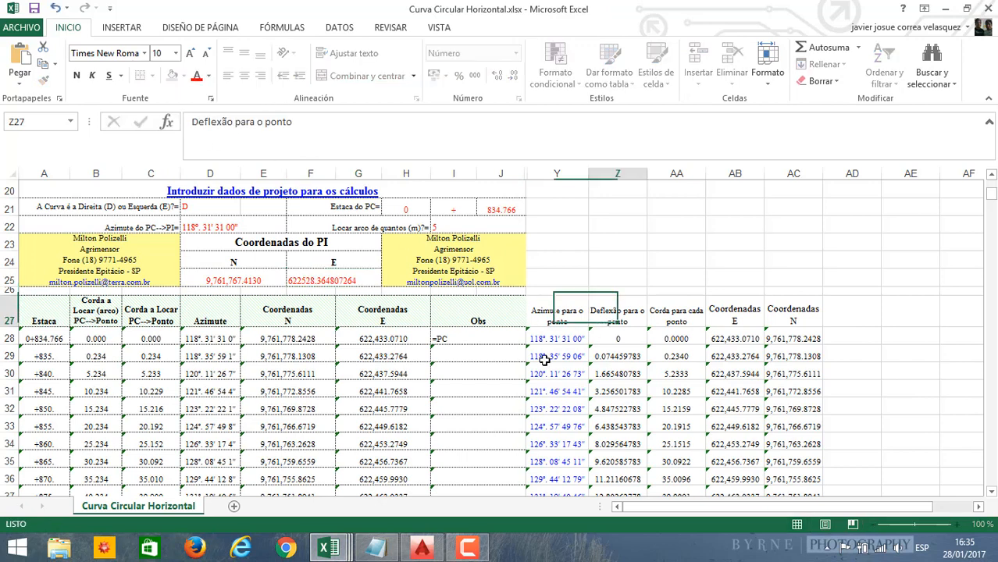
Step: Copy point B's northing, 9761726.44812568, from the PUNTOS POLIGONAL CERRADA workbook into the PI's N coordinate on the curve sheet
left_click(346, 556)
left_click(336, 478)
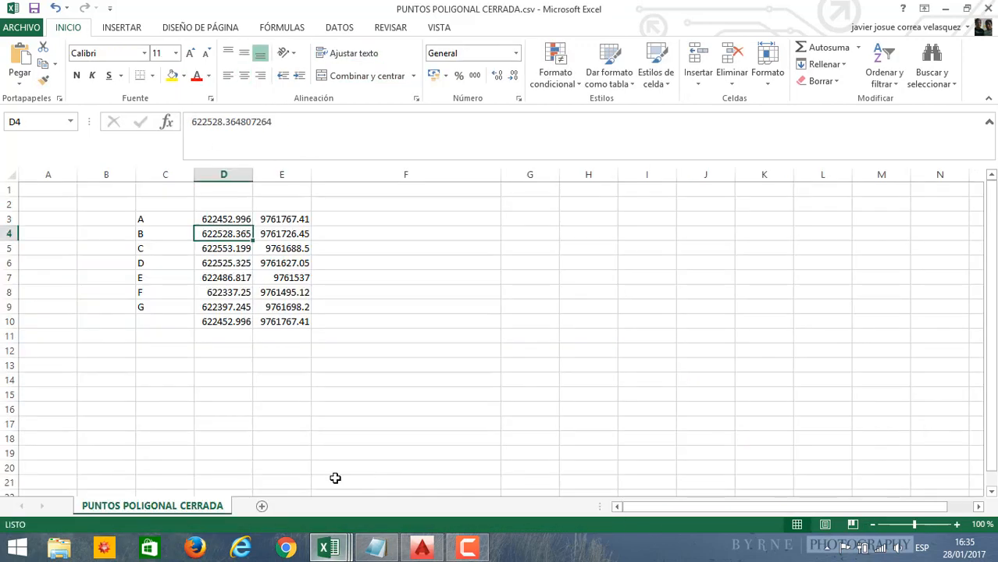
left_click(268, 235)
left_click_drag(293, 120, 193, 122)
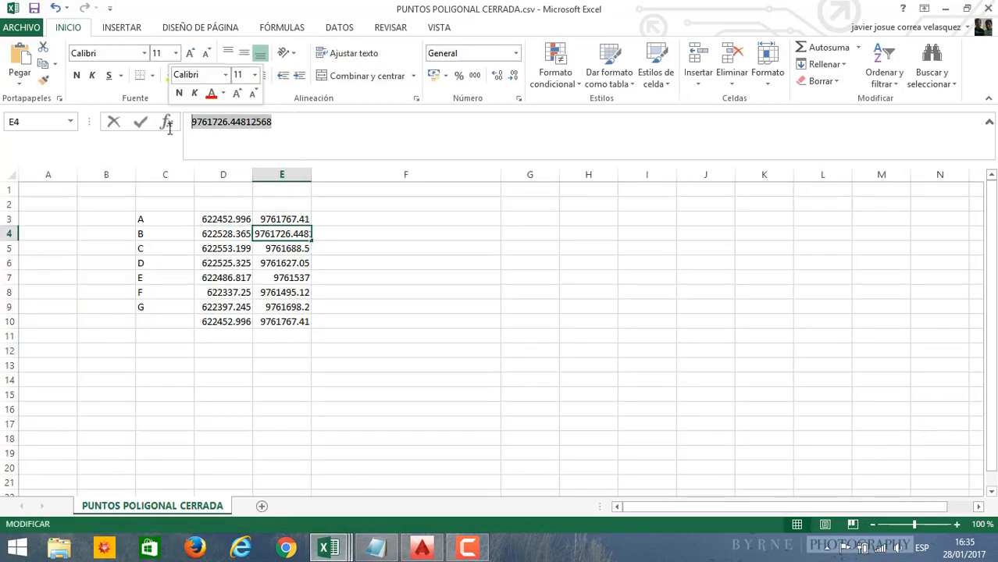
left_click(327, 546)
left_click(292, 469)
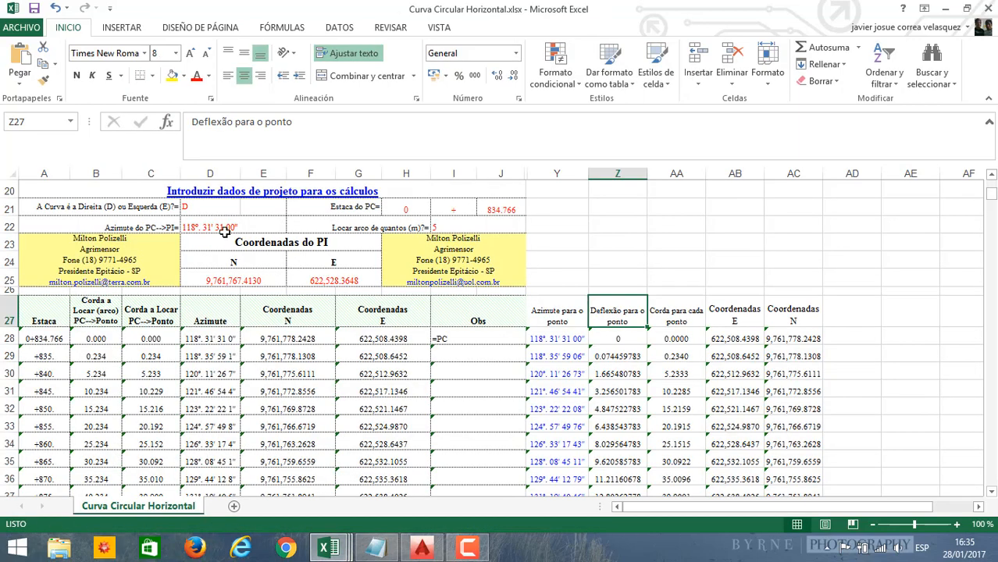
left_click(259, 280)
left_click(185, 133)
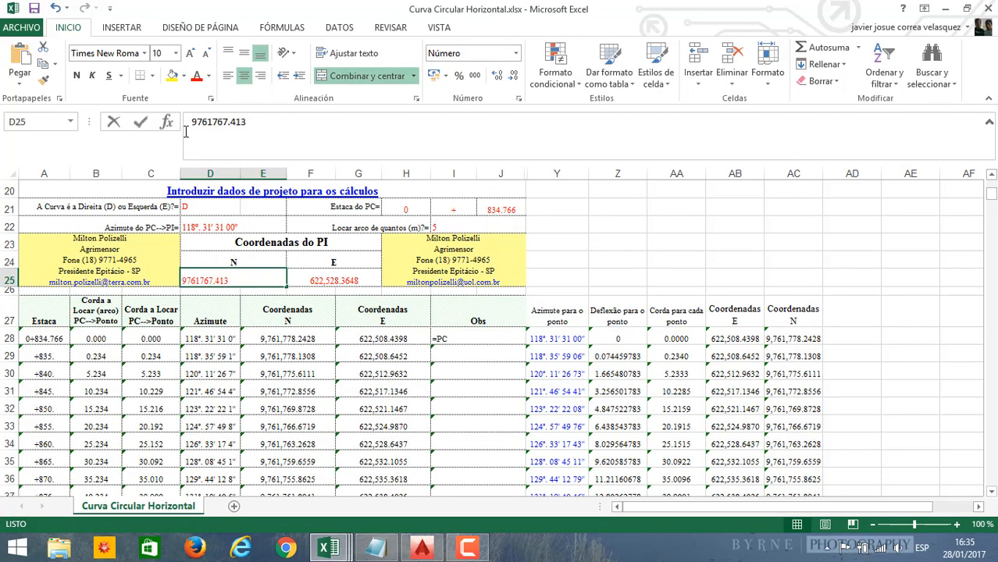
left_click_drag(185, 132, 247, 123)
key("ctrl+v")
key("Return")
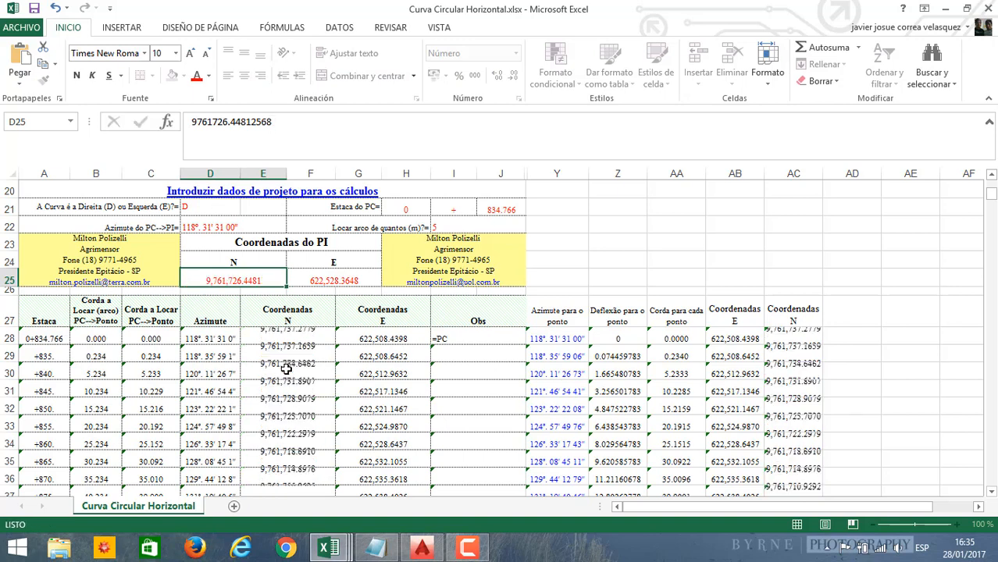
Step: Copy curve B's calculated E and N coordinates from PC to PT, cells AB28 to AC38
left_click(295, 367)
scroll(328, 352, "down", 2)
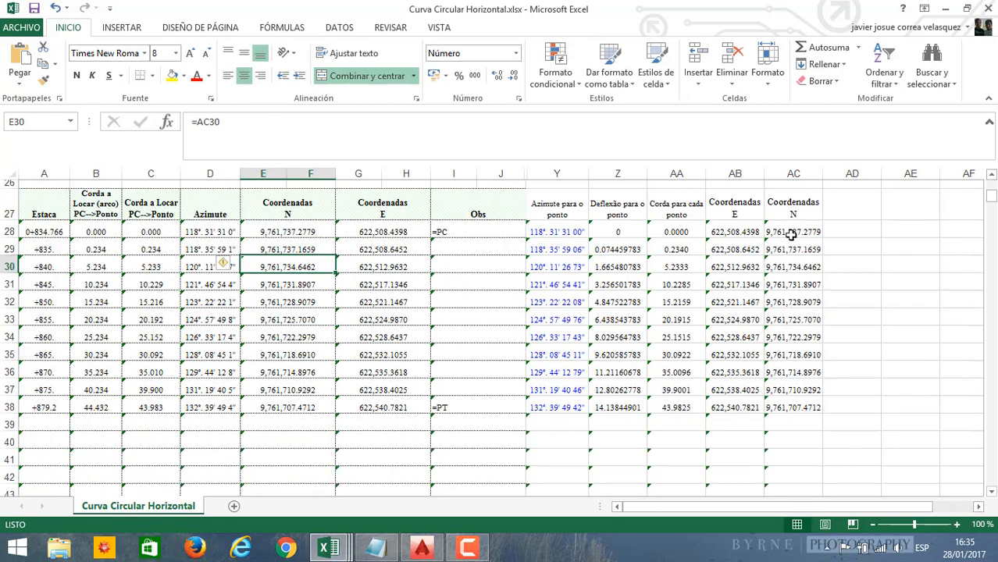
left_click(744, 231)
left_click(784, 404, "shift")
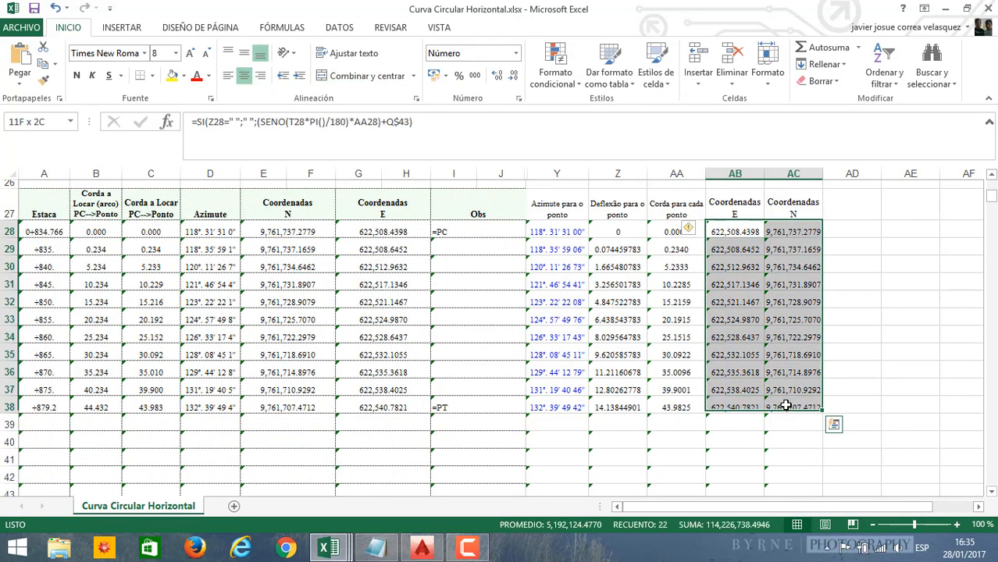
key("ctrl+c")
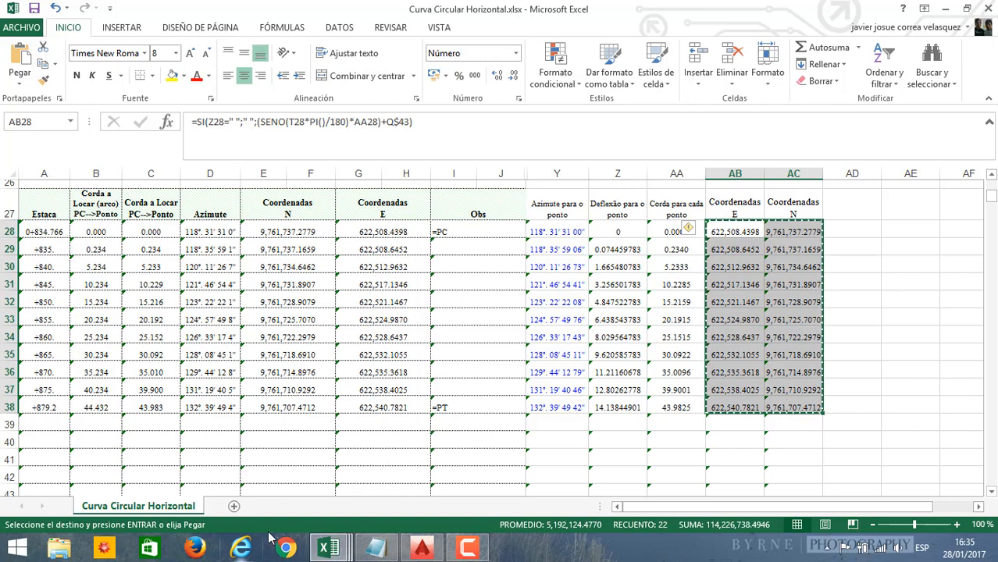
Step: Switch to the Libro3 workbook and paste the copied coordinates as values over the old ones starting at cell C3
left_click(328, 547)
left_click(538, 466)
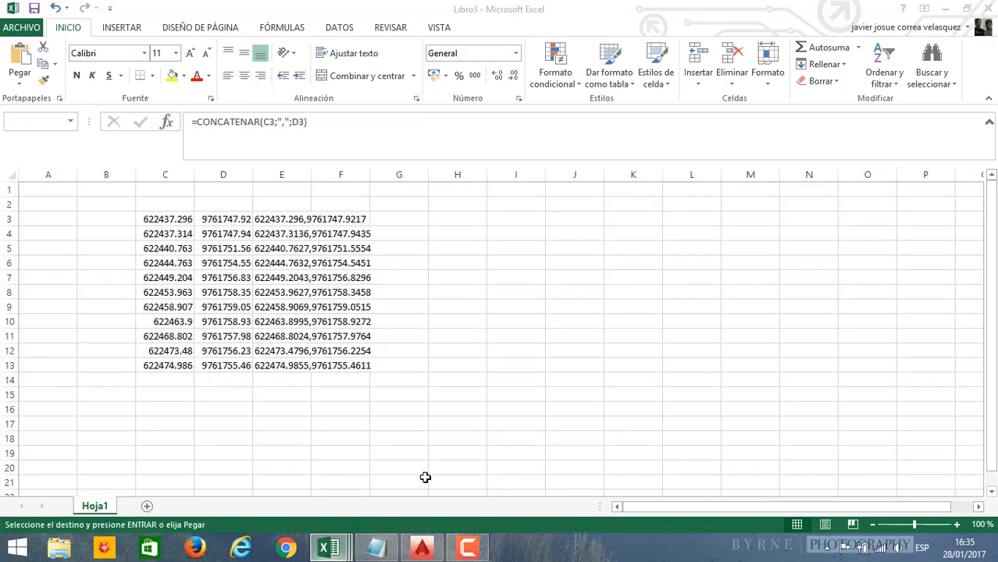
left_click(396, 413)
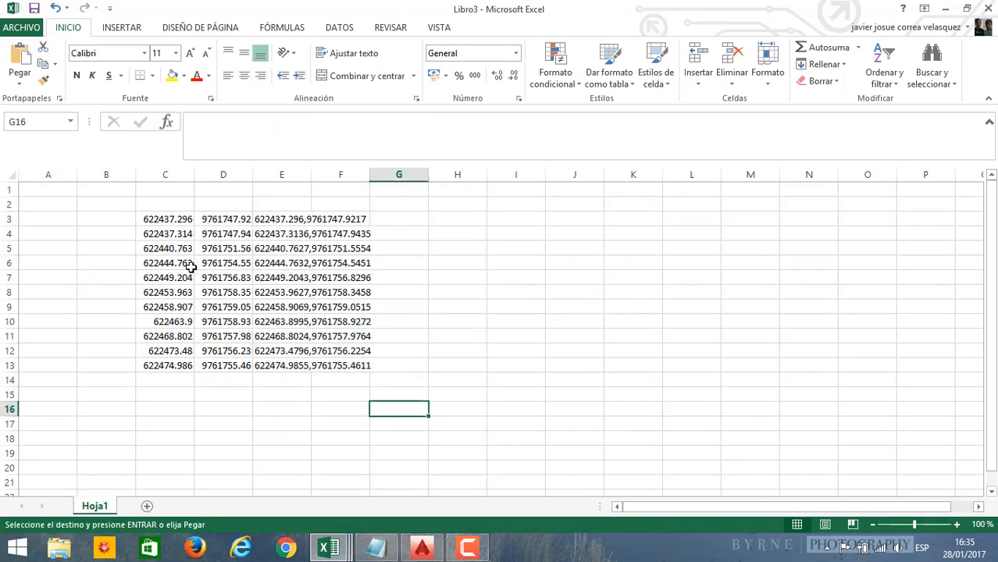
left_click(169, 219)
right_click(169, 219)
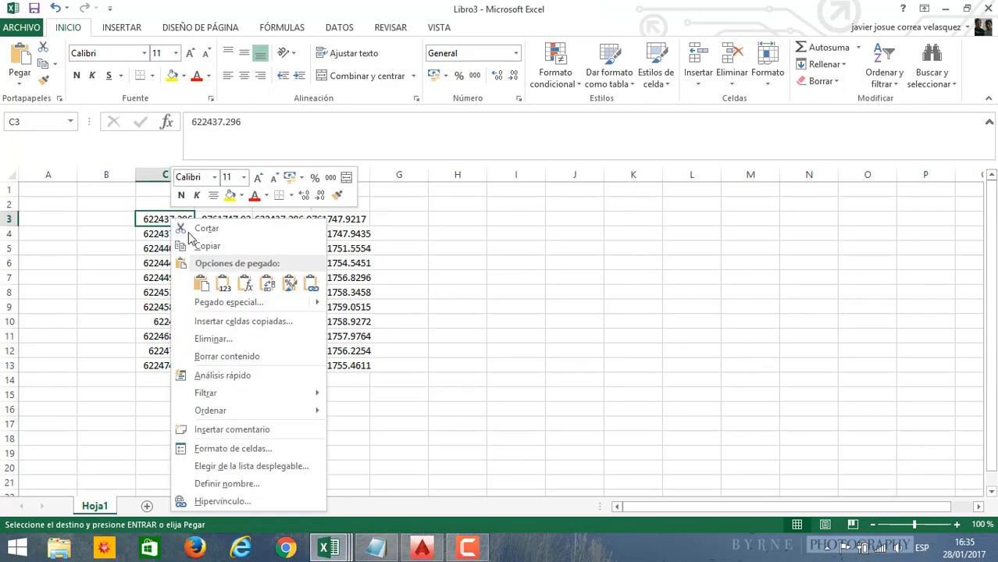
left_click(223, 287)
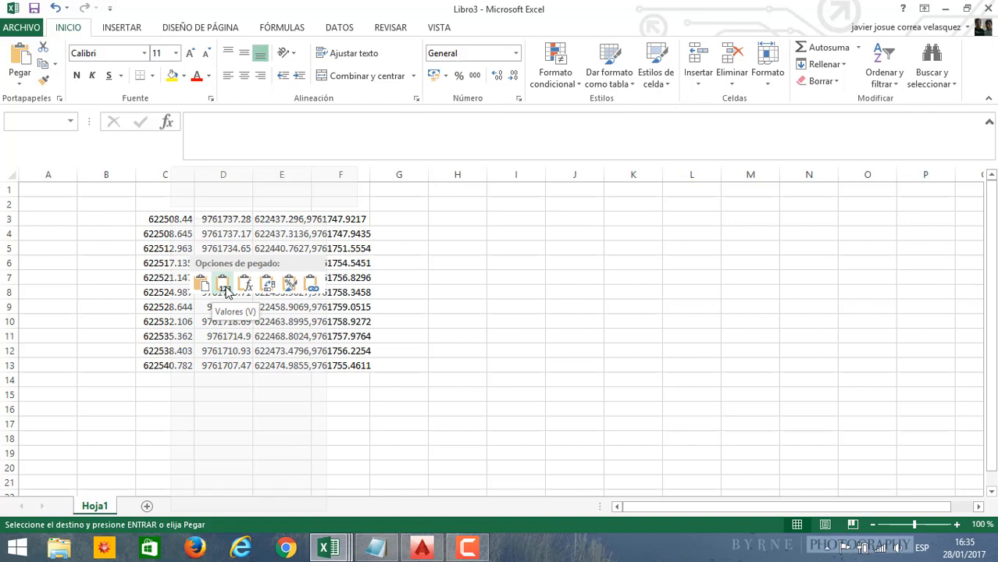
Step: Copy the concatenated coordinates in E3:E13 and draw curve B in AutoCAD as a polyline through them
left_click(268, 231)
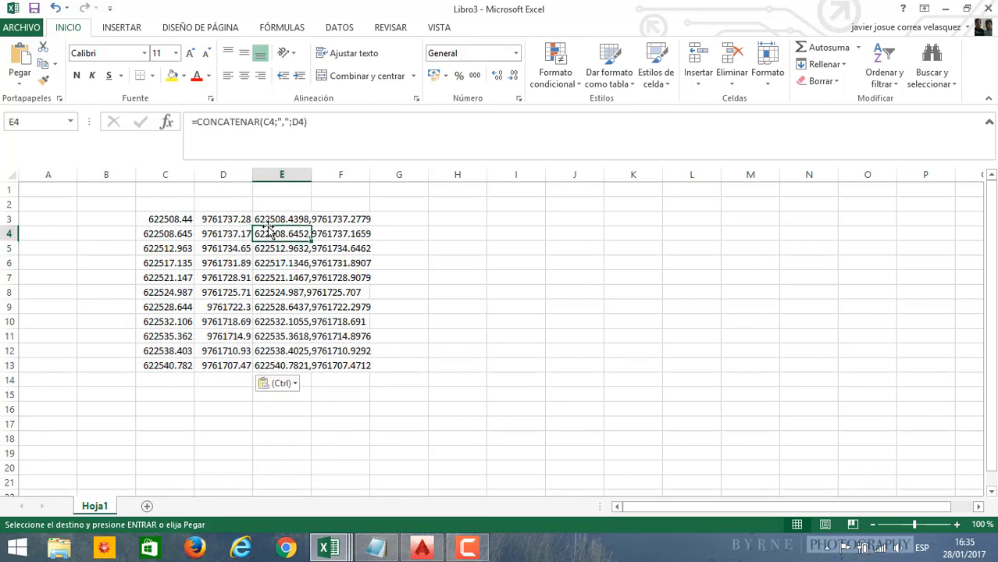
left_click_drag(266, 221, 301, 363)
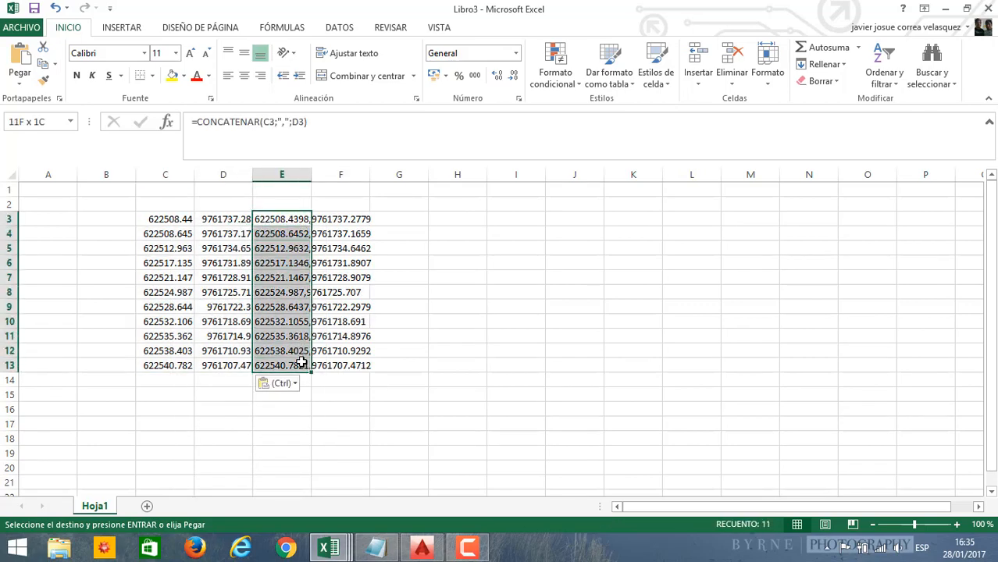
left_click(422, 546)
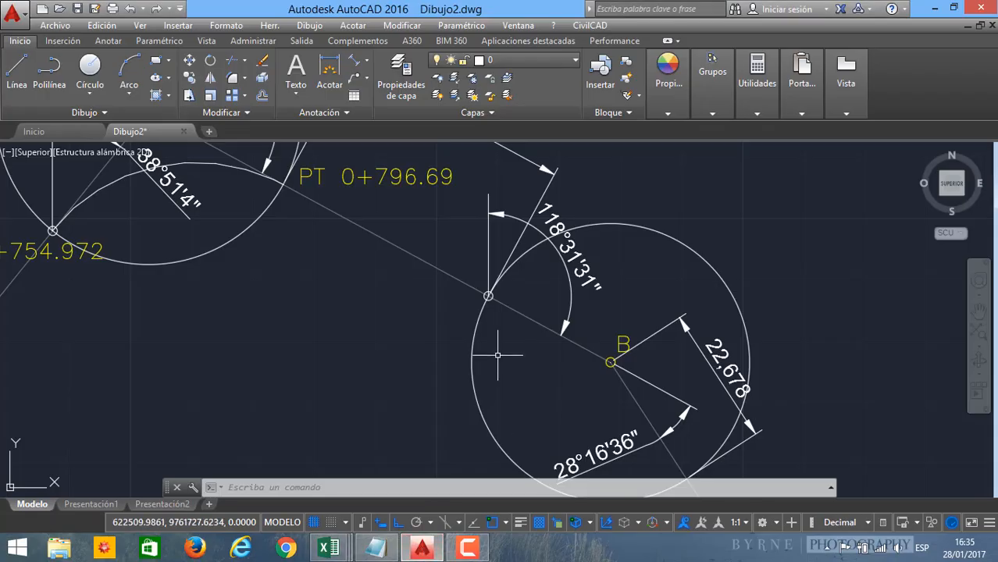
type("P")
type("OL")
key("Return")
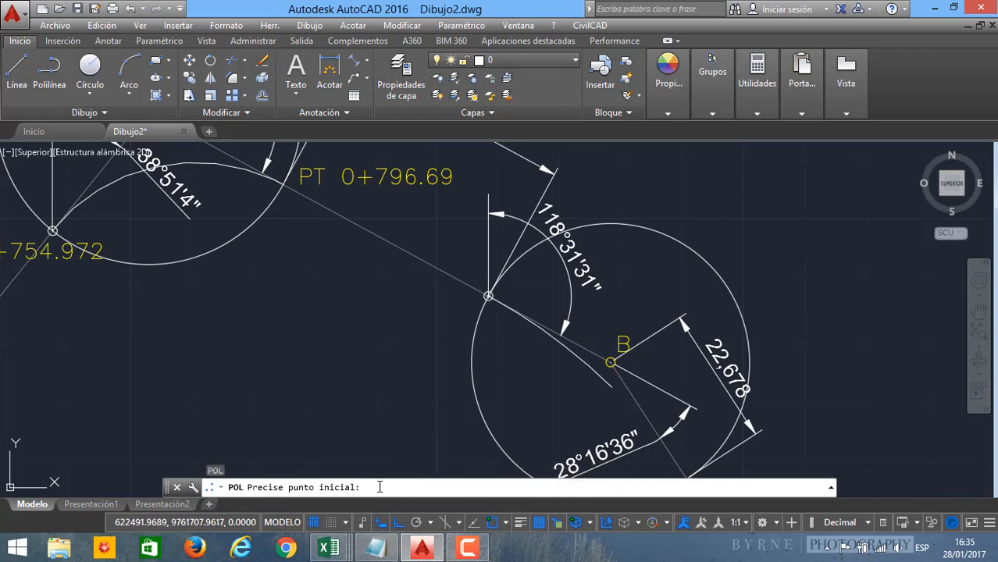
key("ctrl+v")
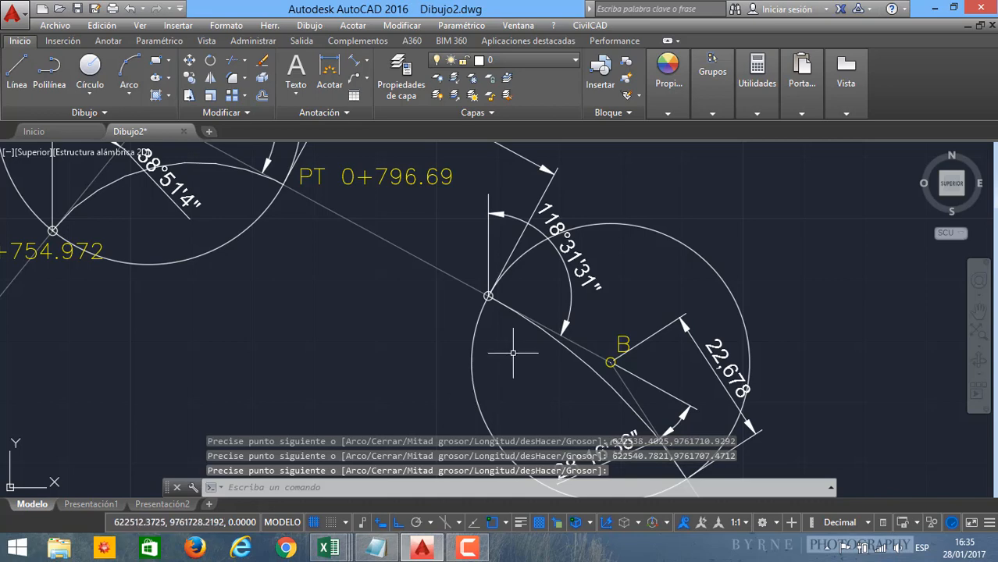
Step: Examine how the end of curve B's polyline meets line B–C and the tangent circle at the PT
middle_click_drag(512, 351, 427, 287)
scroll(557, 372, "up", 2)
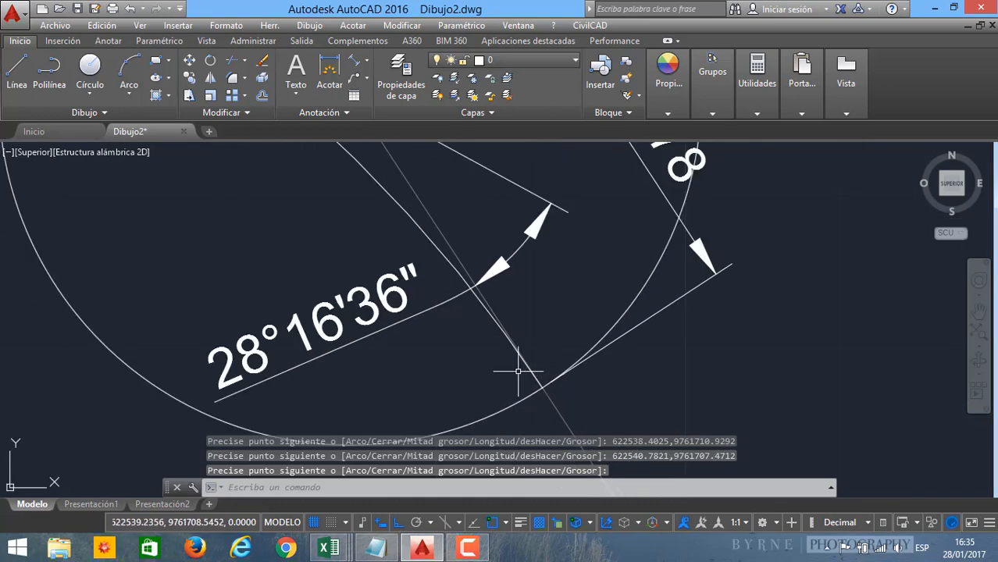
middle_click_drag(373, 231, 536, 488)
scroll(492, 346, "down", 1)
middle_click_drag(488, 344, 401, 296)
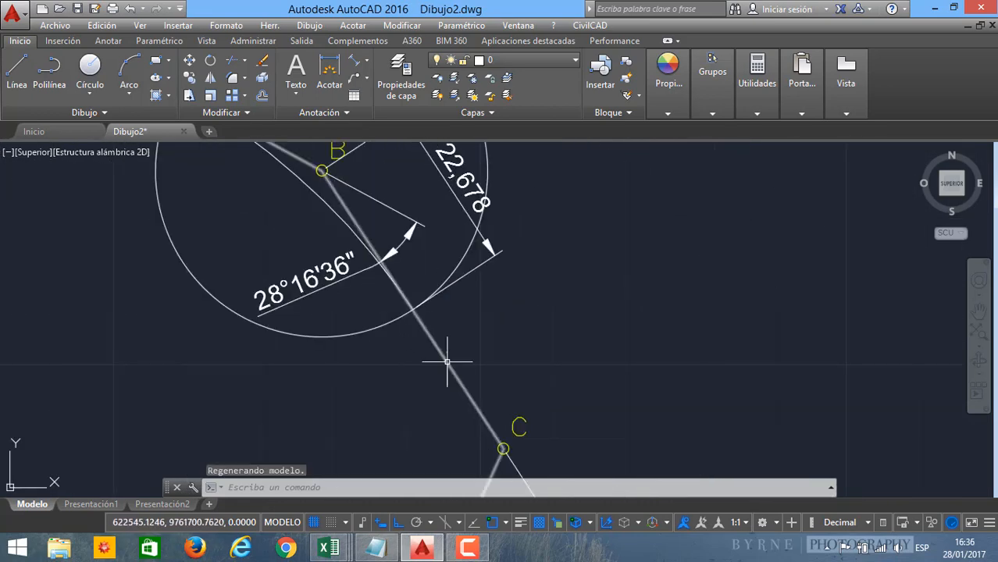
middle_click_drag(445, 356, 401, 323)
scroll(371, 278, "up", 5)
scroll(408, 290, "up", 2)
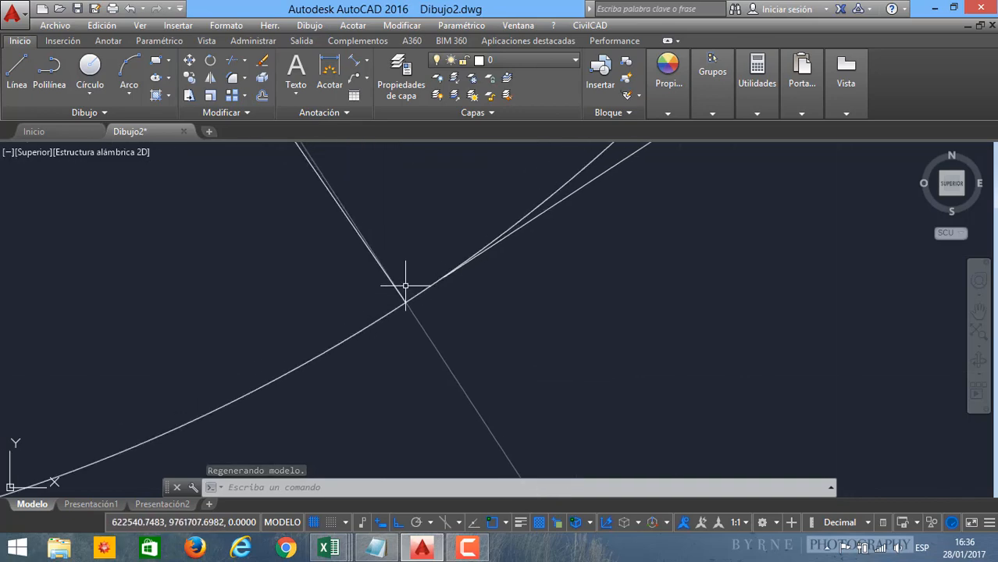
scroll(402, 298, "down", 1)
scroll(403, 301, "up", 3)
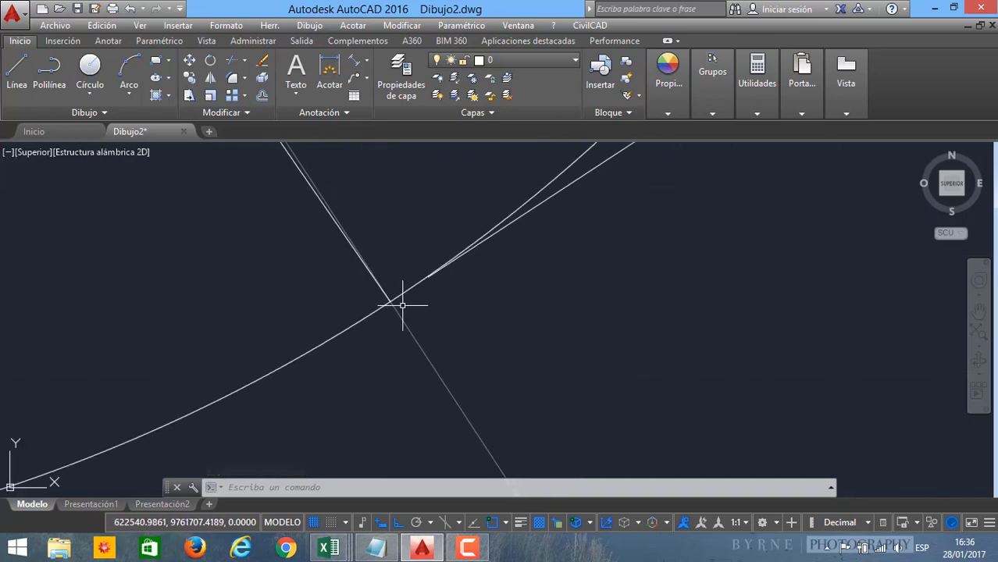
scroll(392, 304, "down", 5)
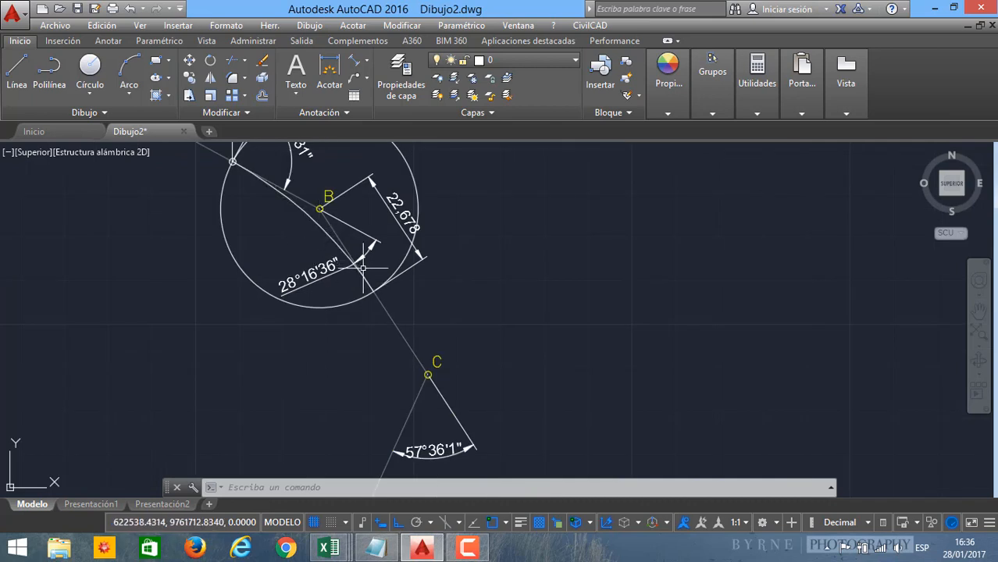
Step: Place a point object at the PT of curve B, where the polyline ends on line B–C
scroll(390, 311, "up", 4)
middle_click_drag(389, 311, 412, 326)
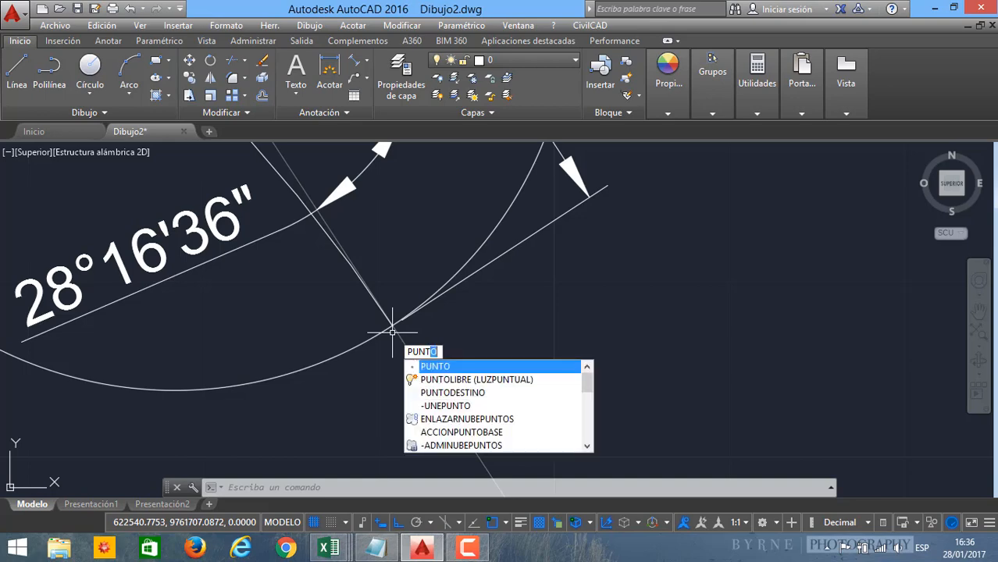
key("Return")
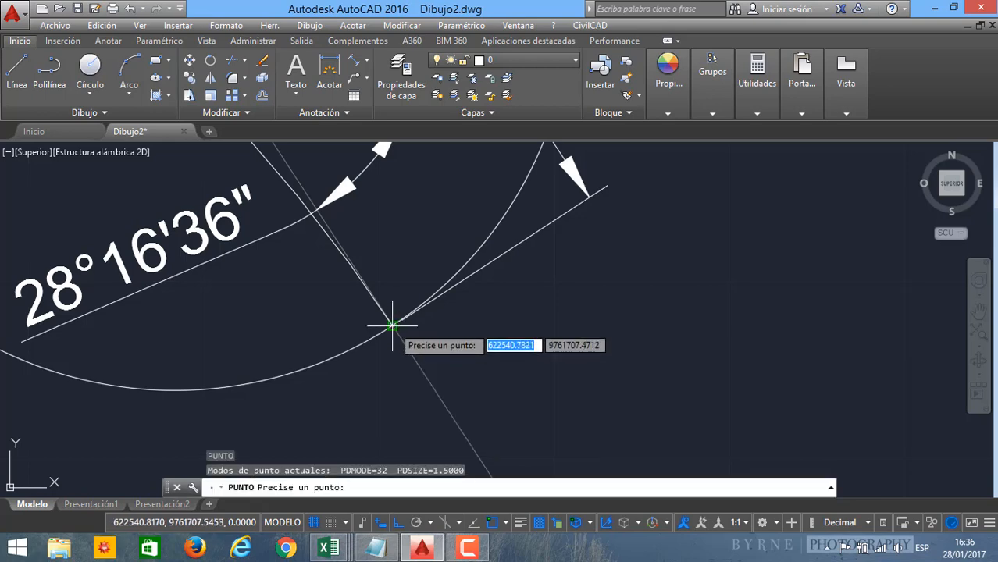
scroll(394, 326, "up", 2)
left_click(388, 325)
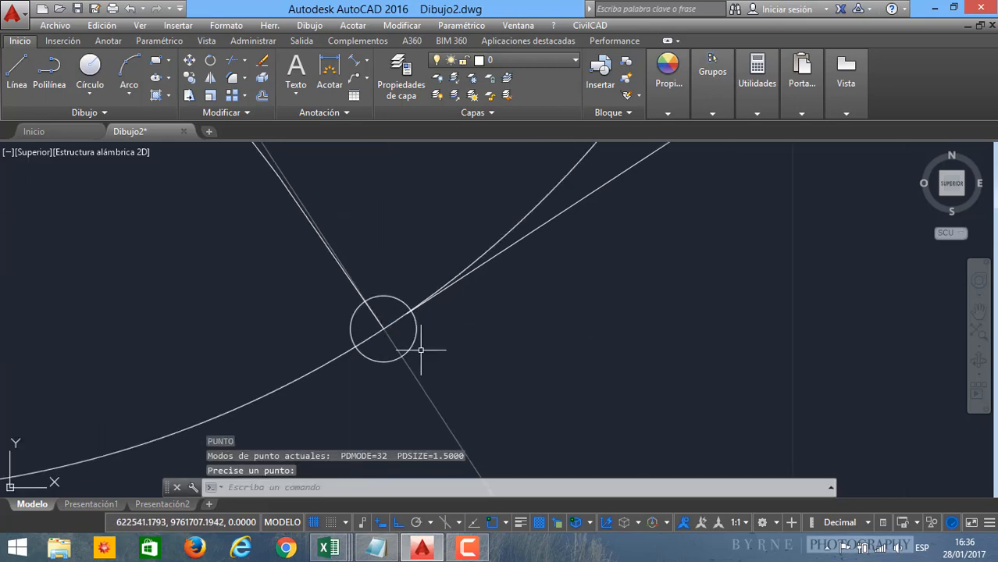
Step: Copy curve A's PT 0+796.69 label and paste the copy just below the PT point of curve B
scroll(417, 347, "down", 2)
scroll(445, 355, "down", 4)
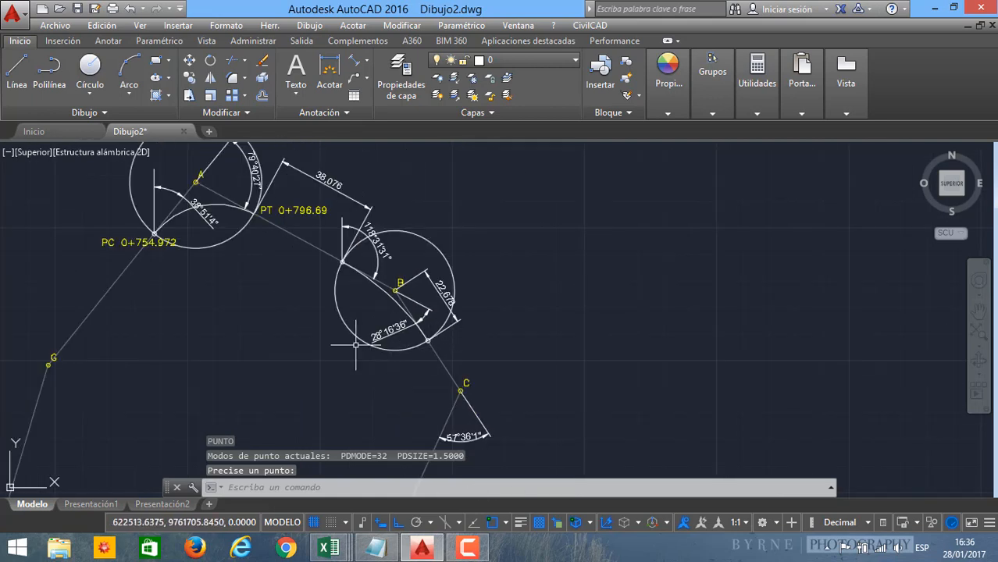
left_click(270, 212)
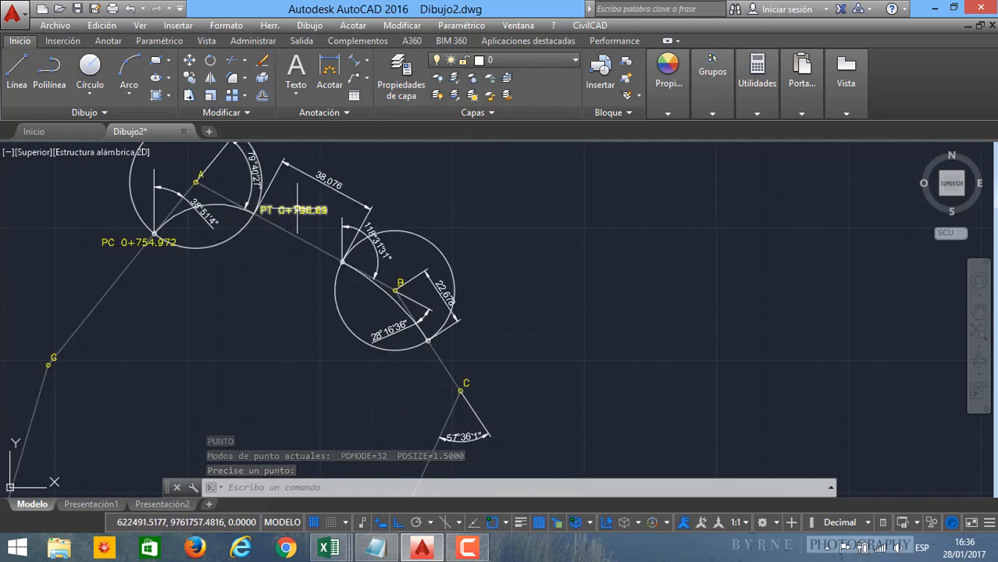
left_click(298, 222)
key("ctrl+c")
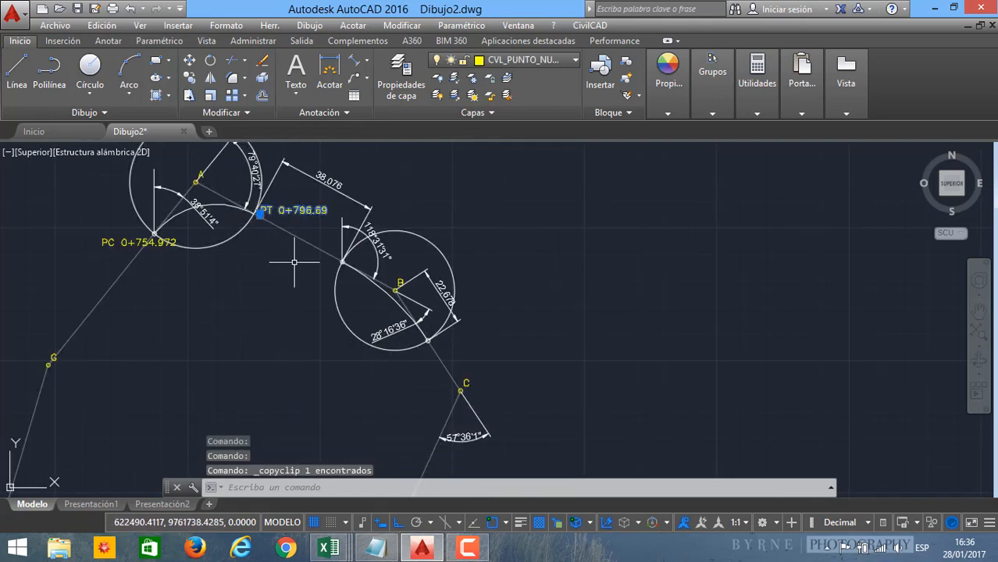
key("Escape")
key("ctrl+v")
scroll(416, 361, "up", 5)
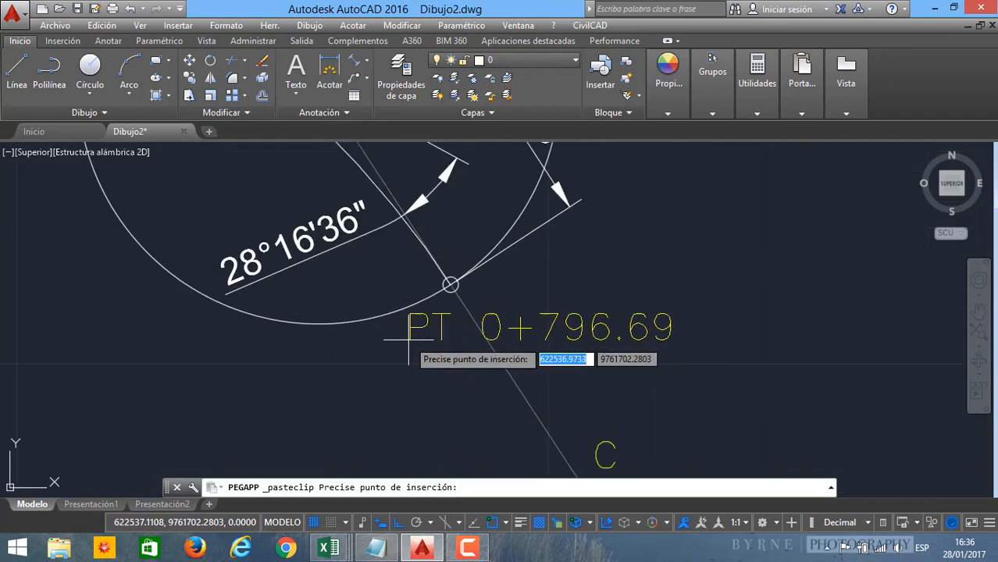
left_click(366, 332)
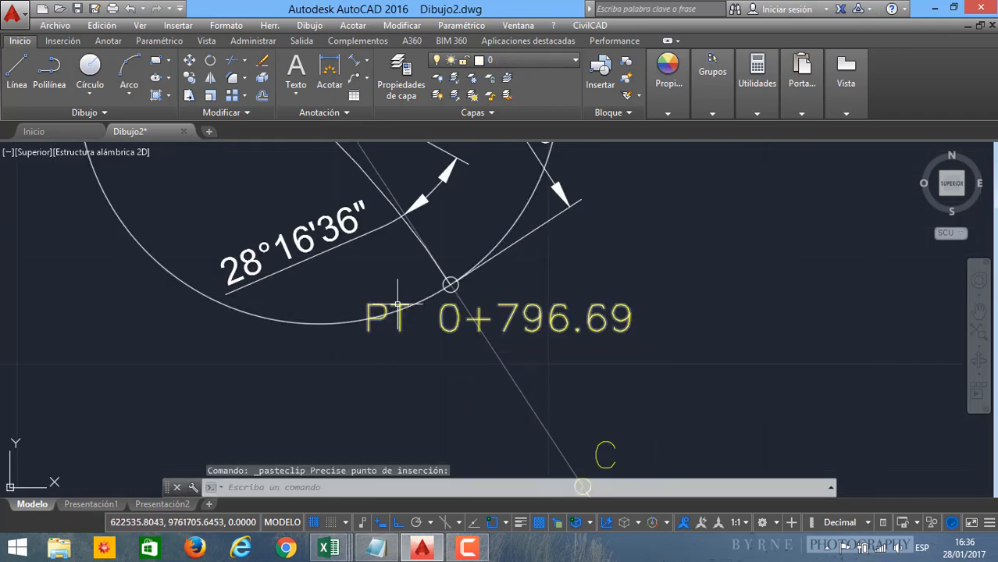
Step: Change the PT prefix of the pasted label at the end of curve B to PT2
mouse_move(398, 306)
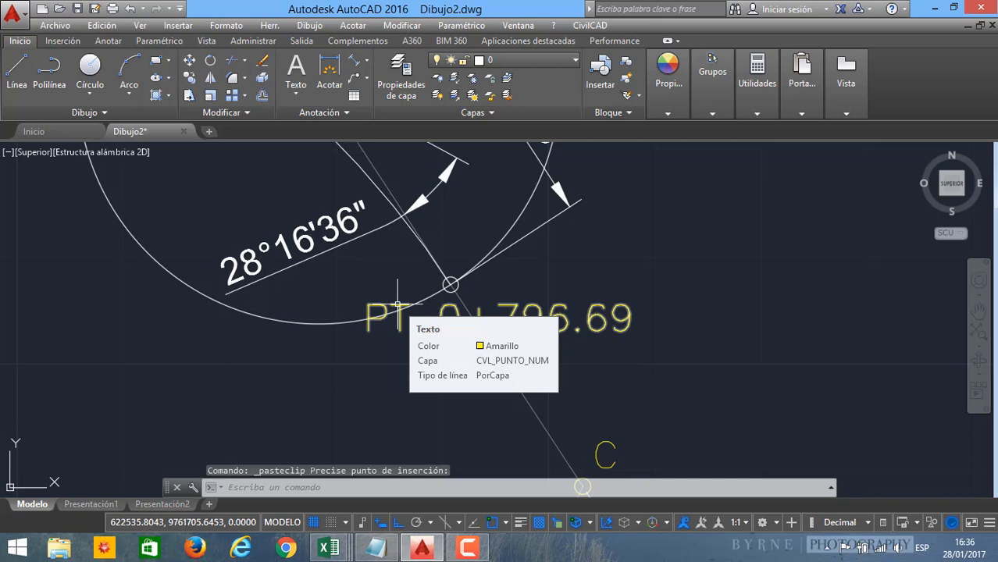
double_click(406, 316)
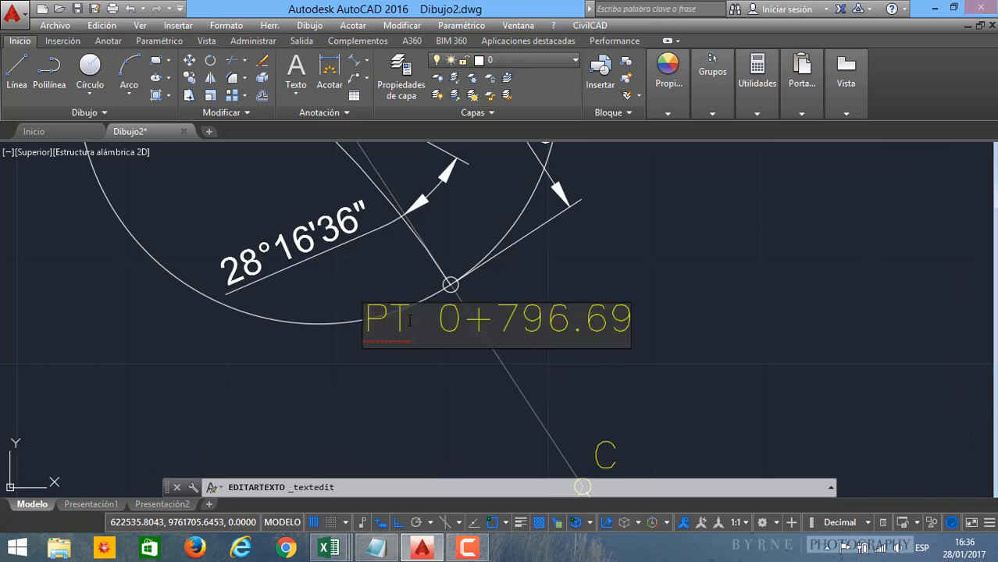
type("2")
left_click(666, 382)
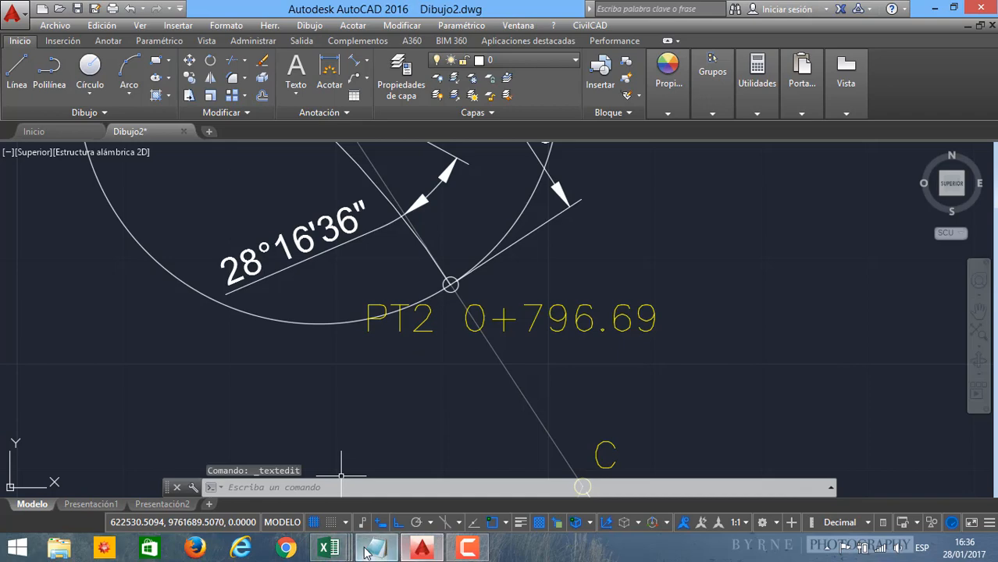
Step: Look up the PT station in the Curva Circular Horizontal workbook and change the whole-metre part of AutoCAD's PT2 label to 0+879
mouse_move(329, 546)
left_click(264, 457)
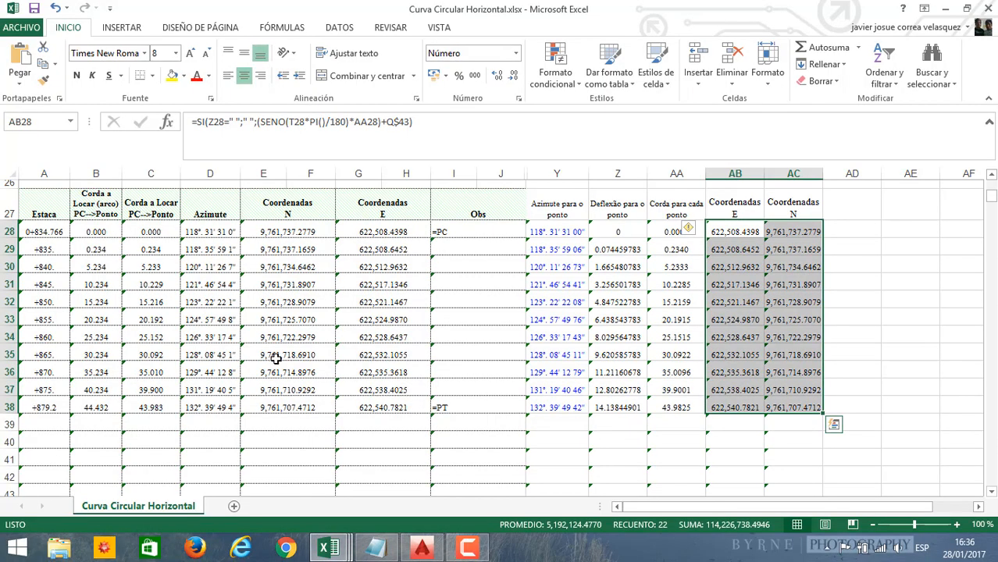
left_click(273, 355)
left_click(92, 389)
left_click(51, 407)
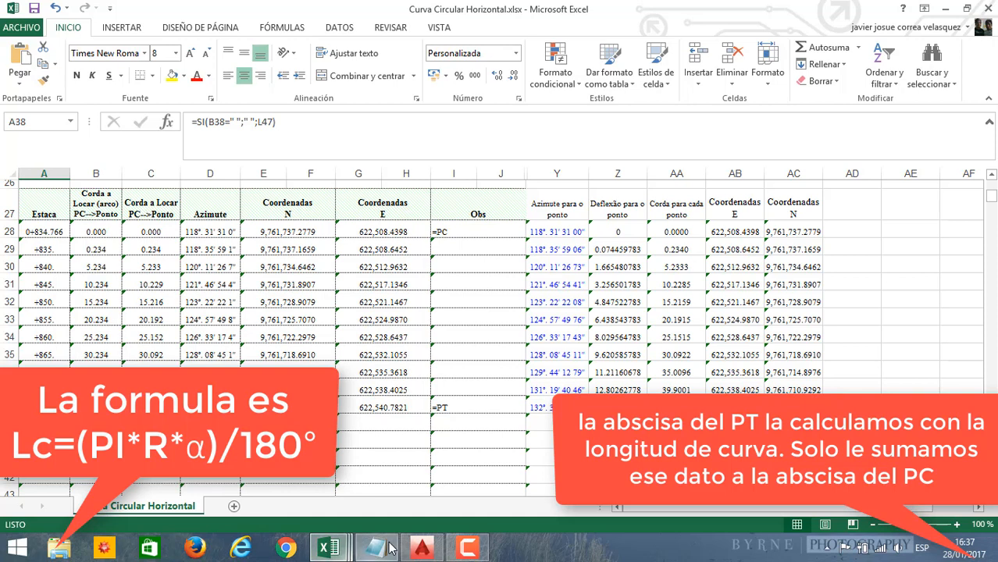
left_click(422, 548)
key("BackSpace")
key("BackSpace")
key("BackSpace")
type("8")
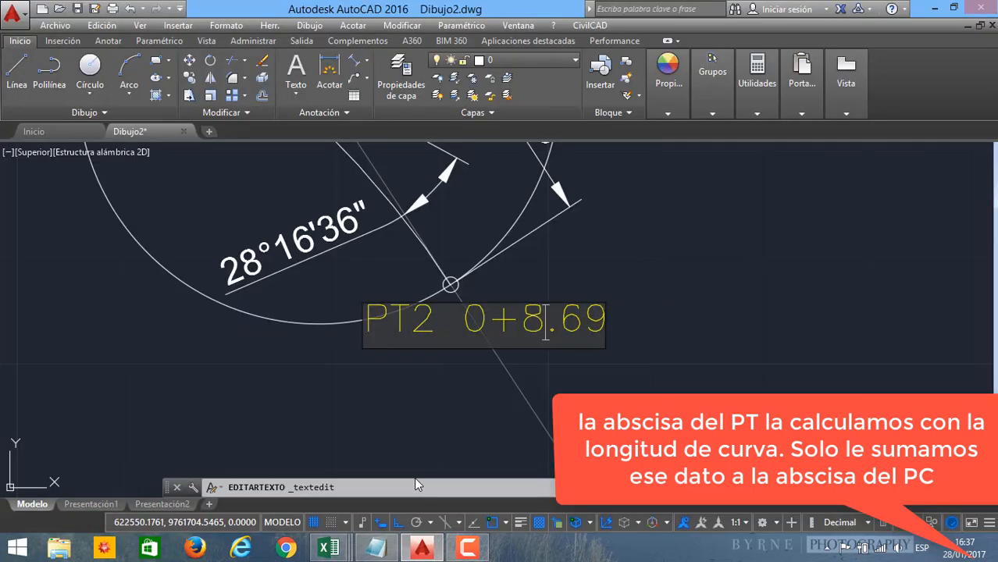
type("79")
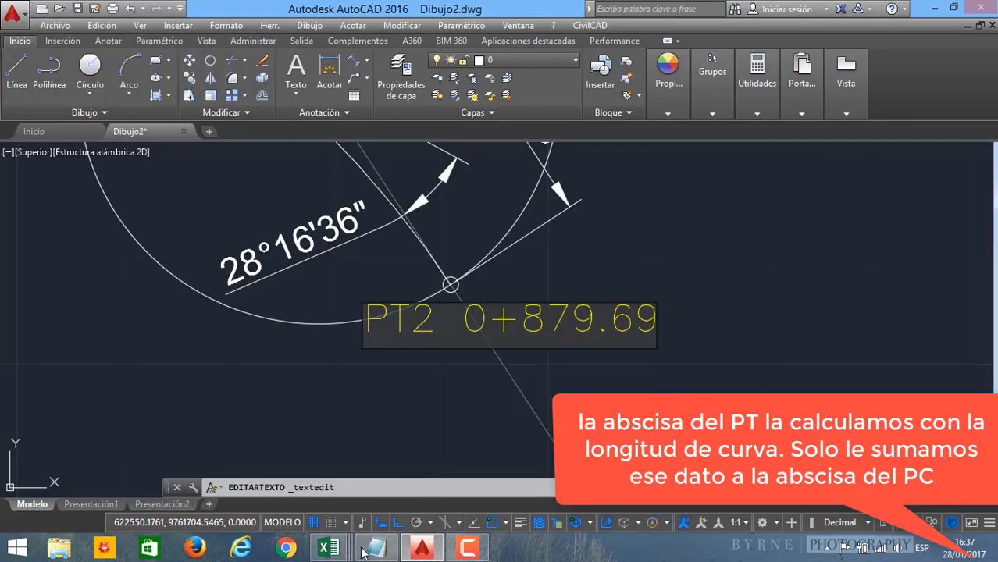
Step: Recheck the PT station in the Excel staking table and set the PT2 label's station in AutoCAD to 0+879.2
mouse_move(328, 548)
left_click(261, 478)
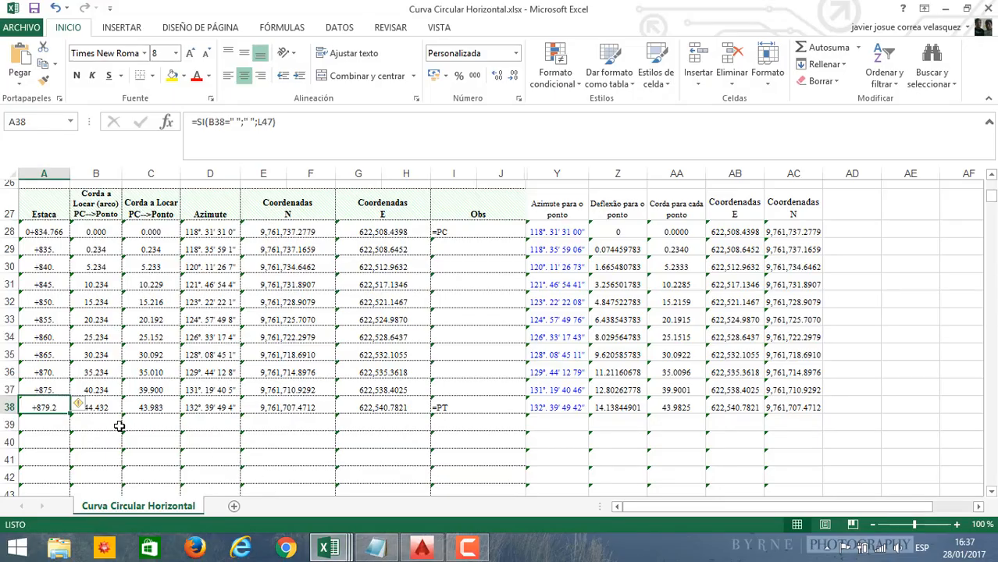
left_click(422, 550)
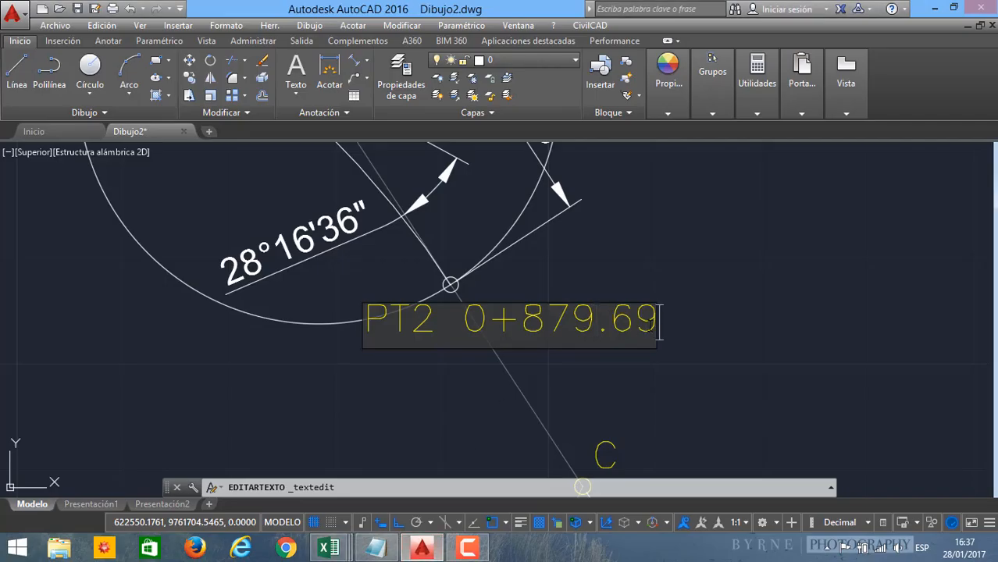
type("2")
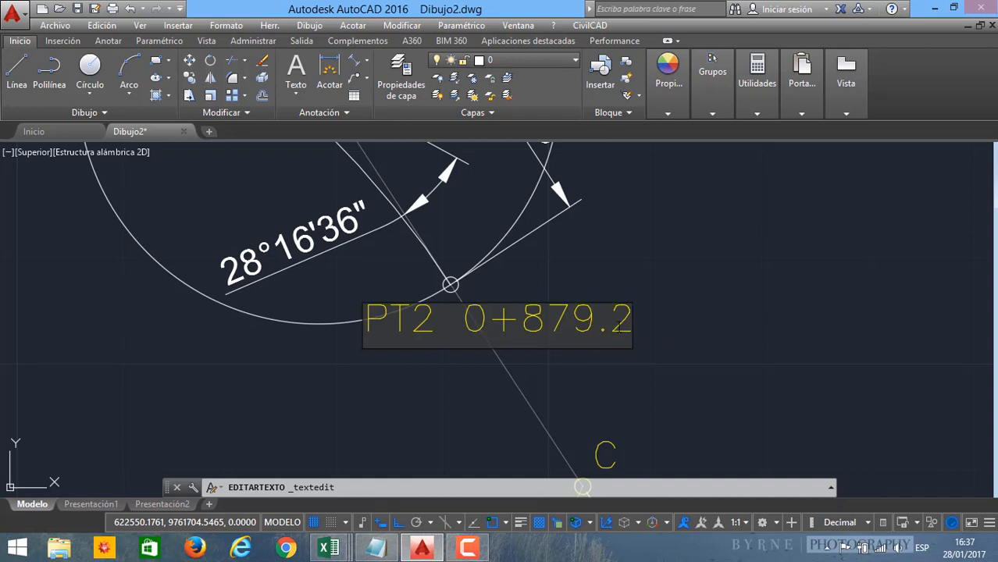
key("Return")
key("Return")
Step: Extend the label at the PT of curve B so that it reads "PT2 = PC3 0+879.2"
left_click(406, 321)
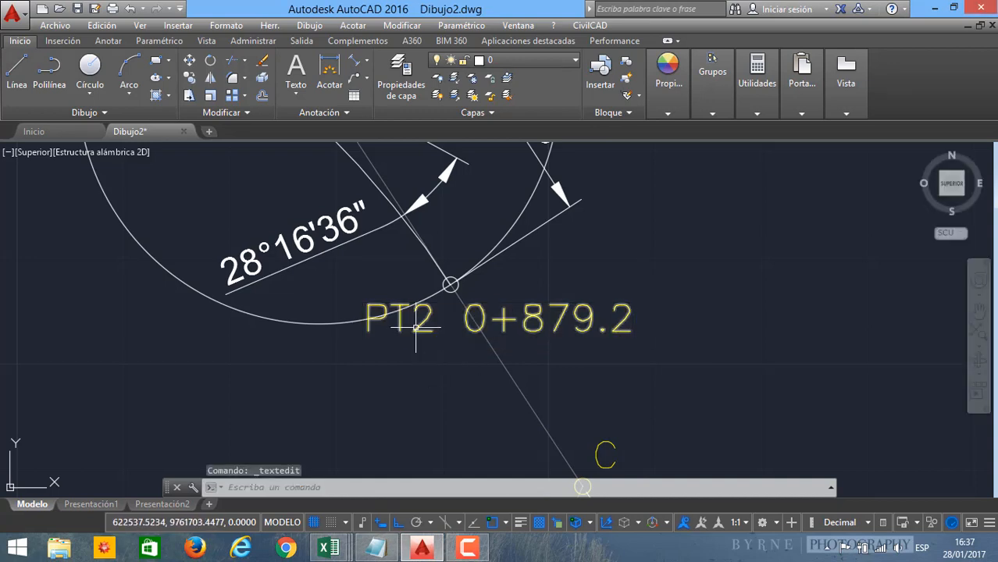
double_click(433, 323)
left_click(440, 320)
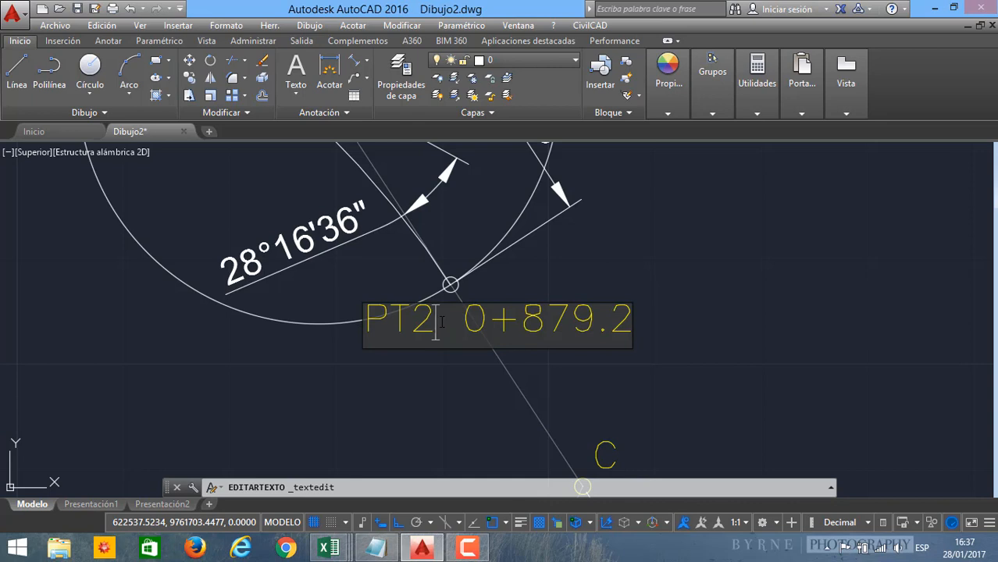
type("?")
key("BackSpace")
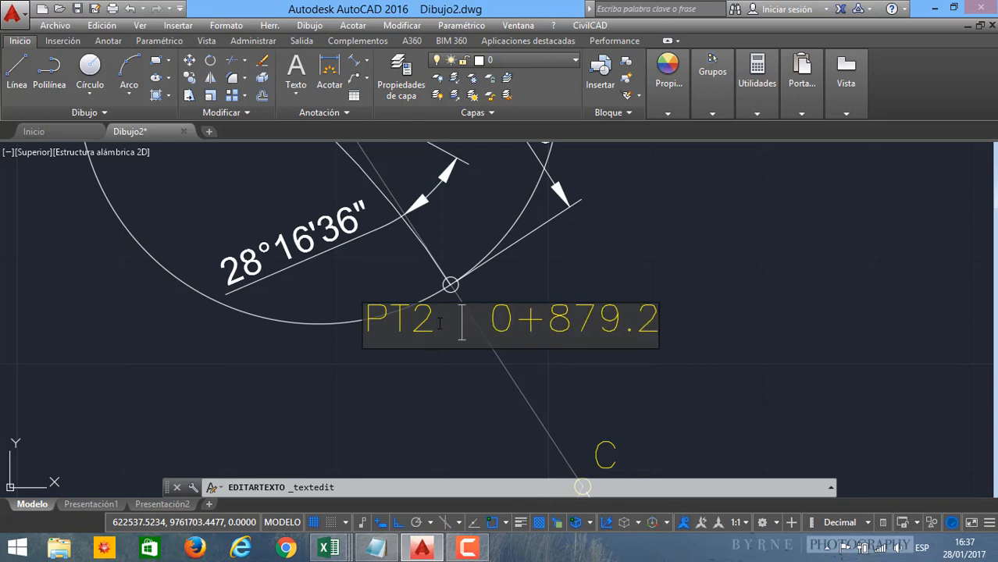
type("= PC")
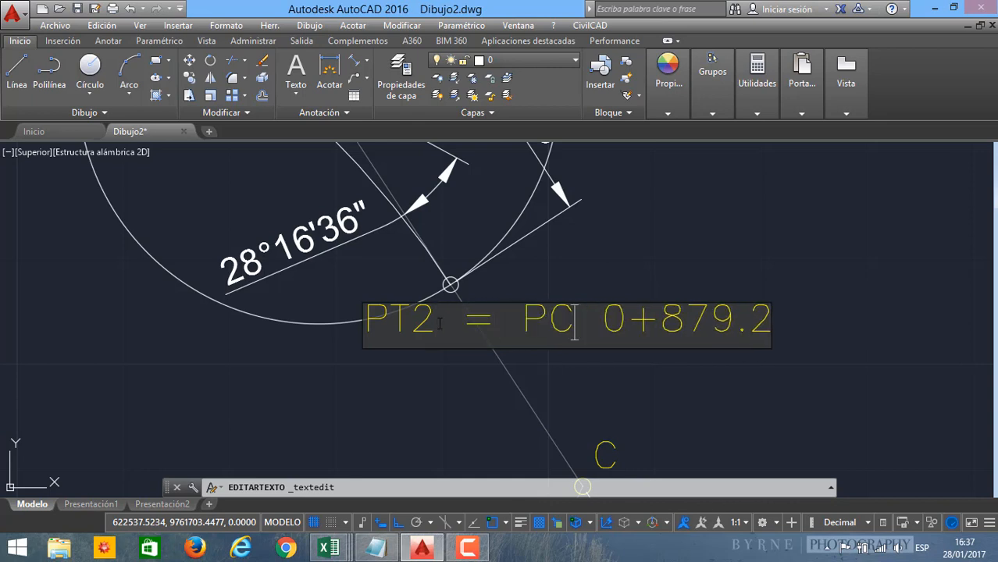
type("2")
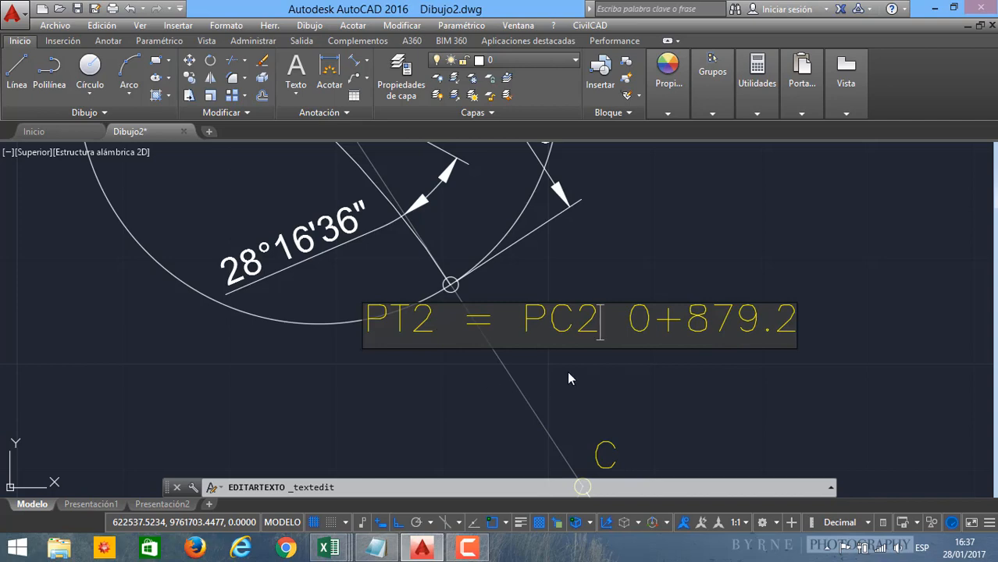
key("BackSpace")
type("3")
left_click(568, 379)
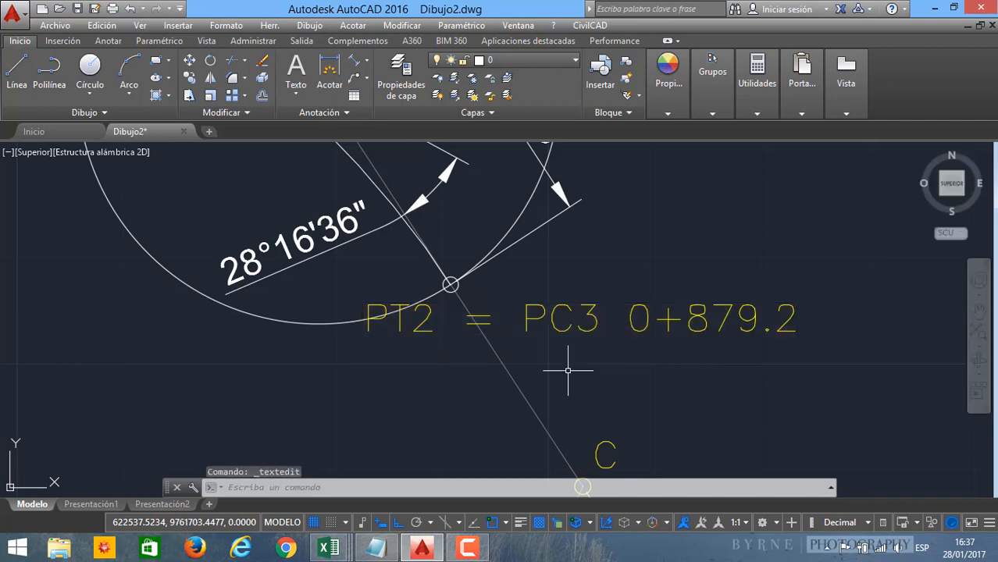
scroll(563, 374, "down", 3)
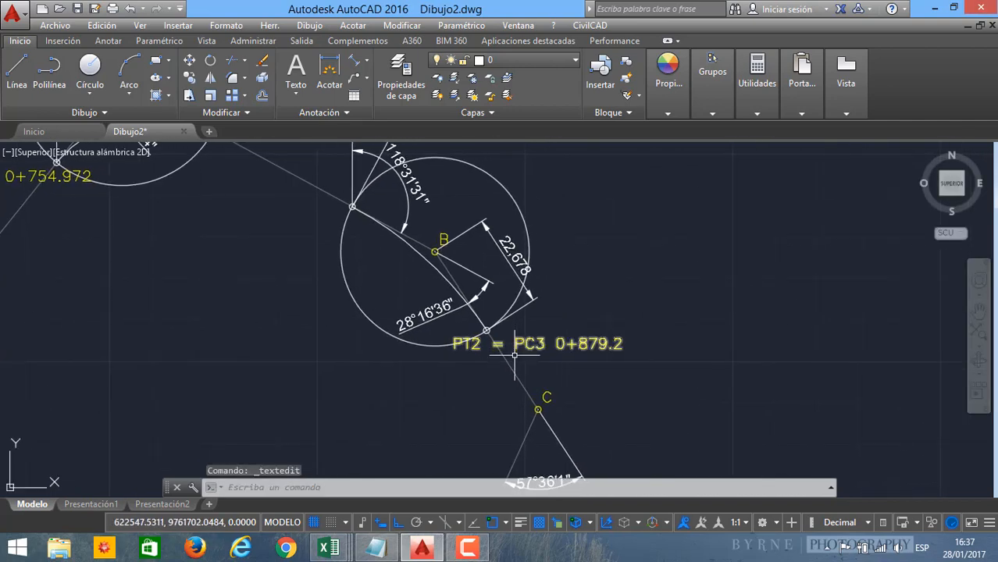
mouse_move(514, 350)
middle_mouse_down()
mouse_move(457, 274)
mouse_move(442, 271)
middle_mouse_up()
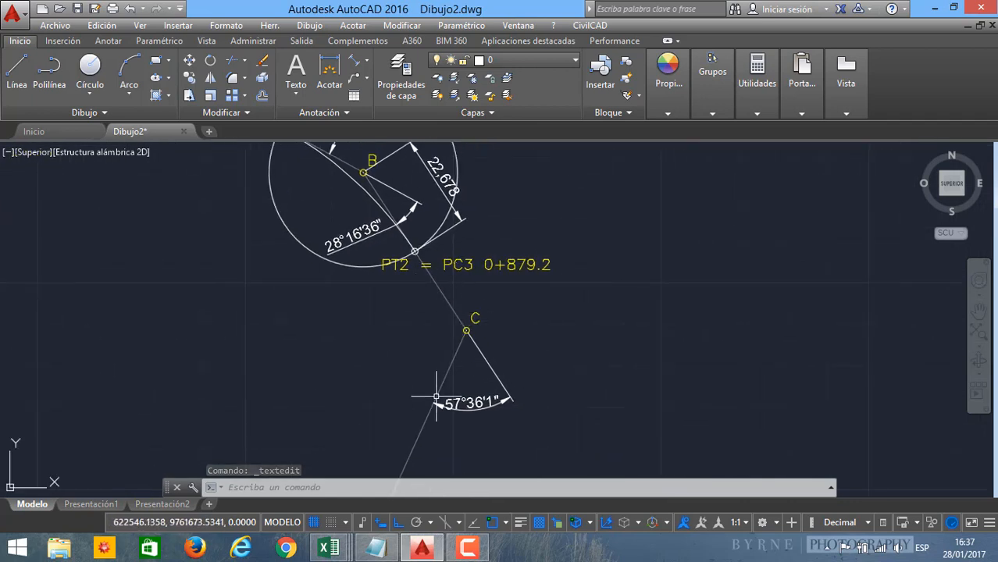
middle_click_drag(436, 396, 398, 328)
mouse_move(357, 268)
middle_mouse_down()
mouse_move(368, 305)
mouse_move(423, 330)
mouse_move(401, 336)
mouse_move(361, 286)
middle_mouse_up()
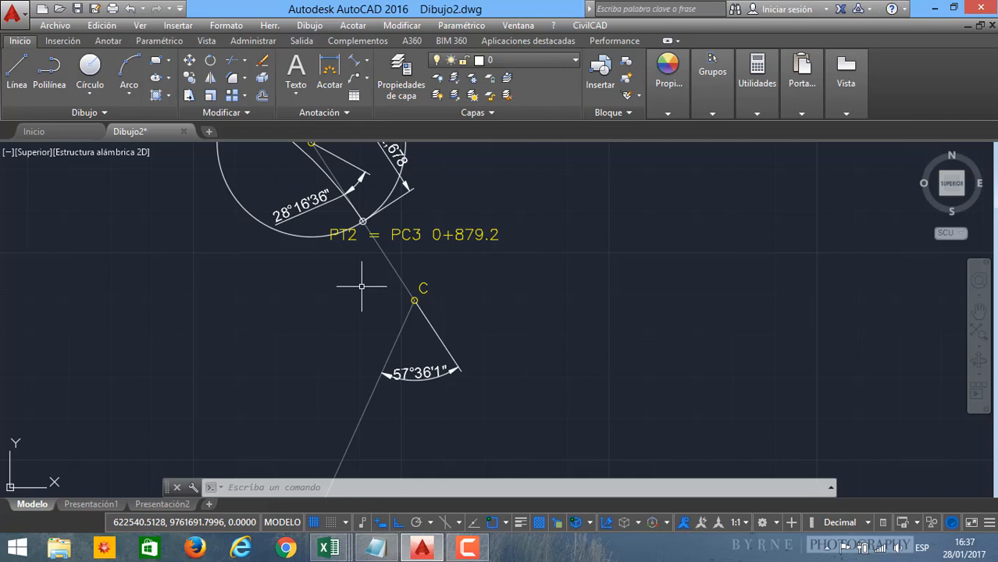
middle_click_drag(361, 286, 376, 321)
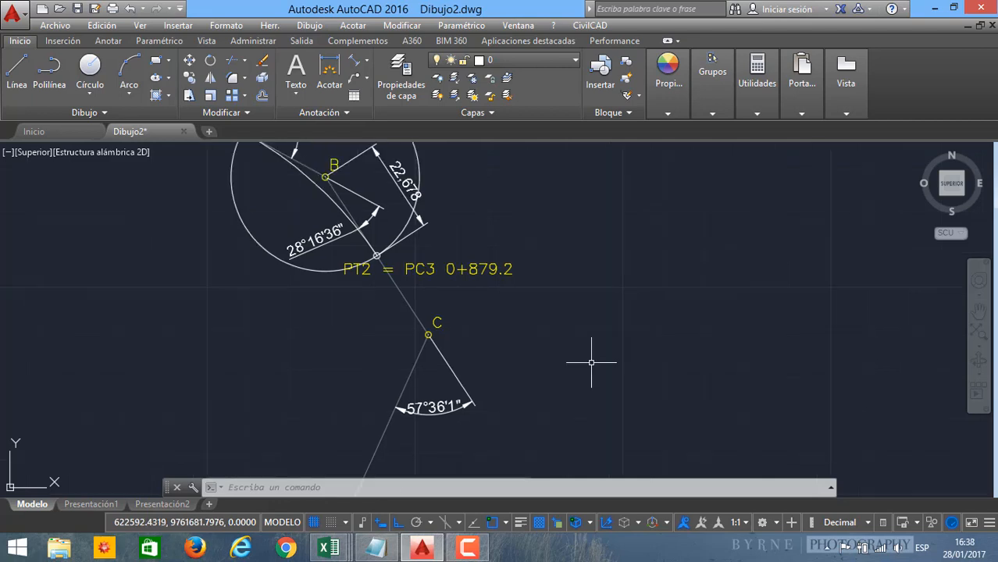
left_click(591, 363)
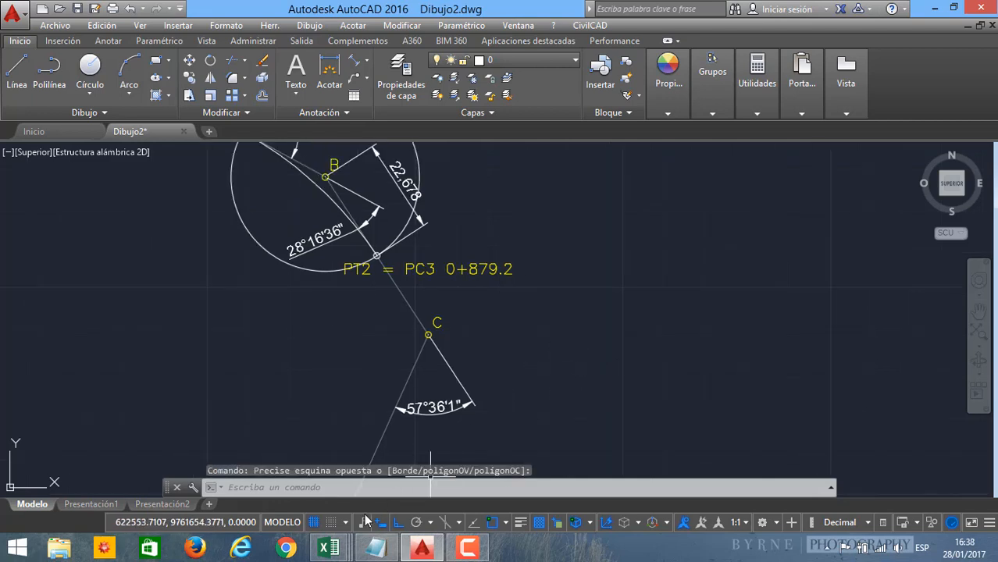
Step: Switch to the Curva Circular Horizontal workbook and set the curve radius (Raio) in B7 to 41.250892
mouse_move(334, 549)
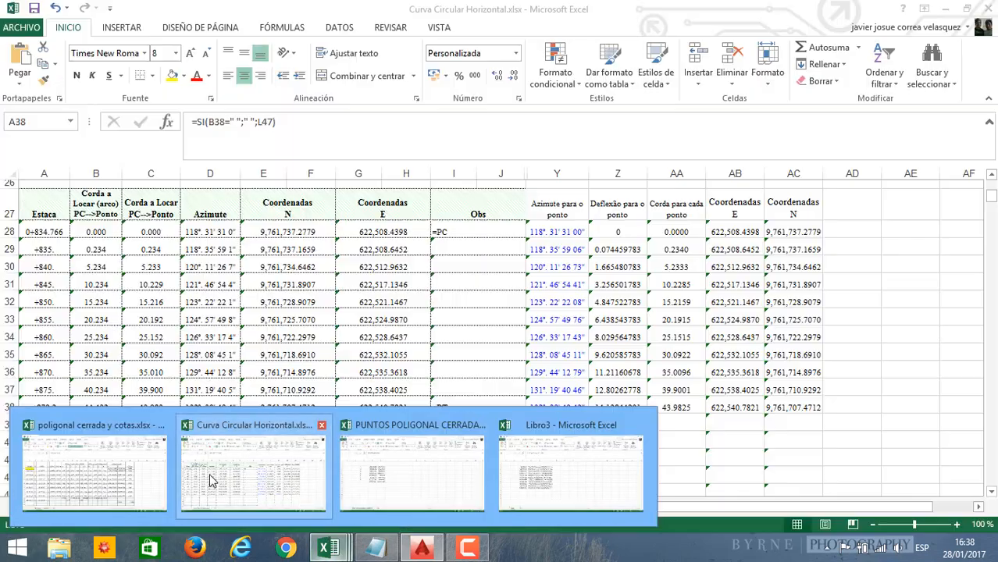
left_click(209, 477)
scroll(149, 277, "up", 1)
left_click(145, 286)
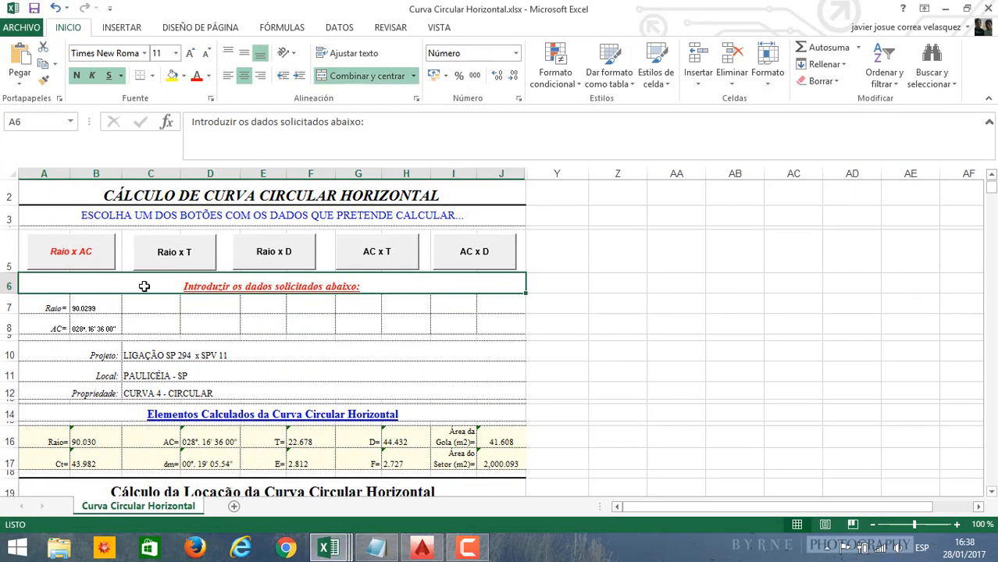
left_click(86, 309)
type("41.250892")
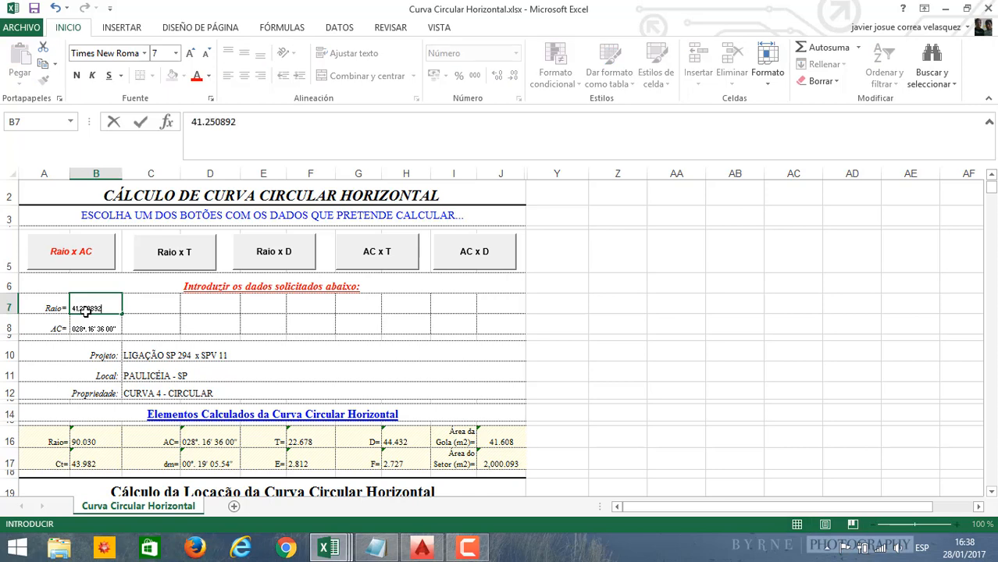
left_click(89, 345)
Step: Check curve C's deflection angle in the AutoCAD drawing and set the AC angle in B8 of the Curva Circular Horizontal workbook to 57.3601
left_click(96, 327)
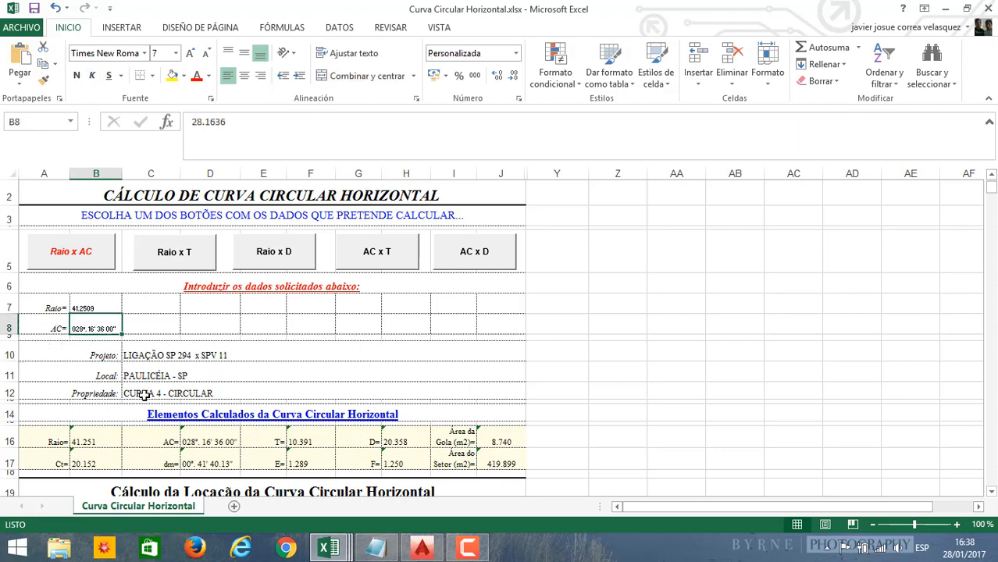
left_click(421, 548)
middle_click_drag(429, 394, 424, 384)
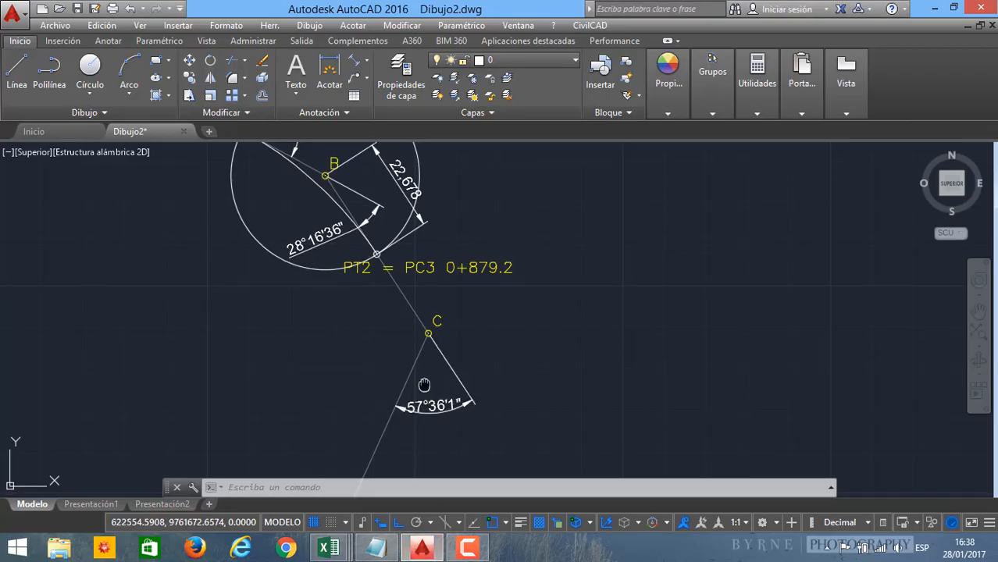
scroll(422, 384, "up", 6)
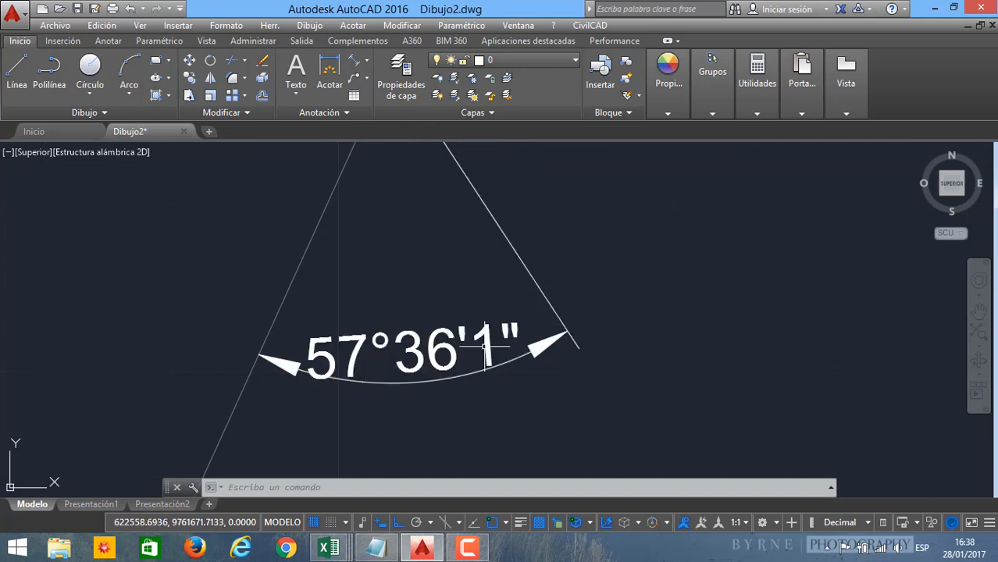
mouse_move(341, 553)
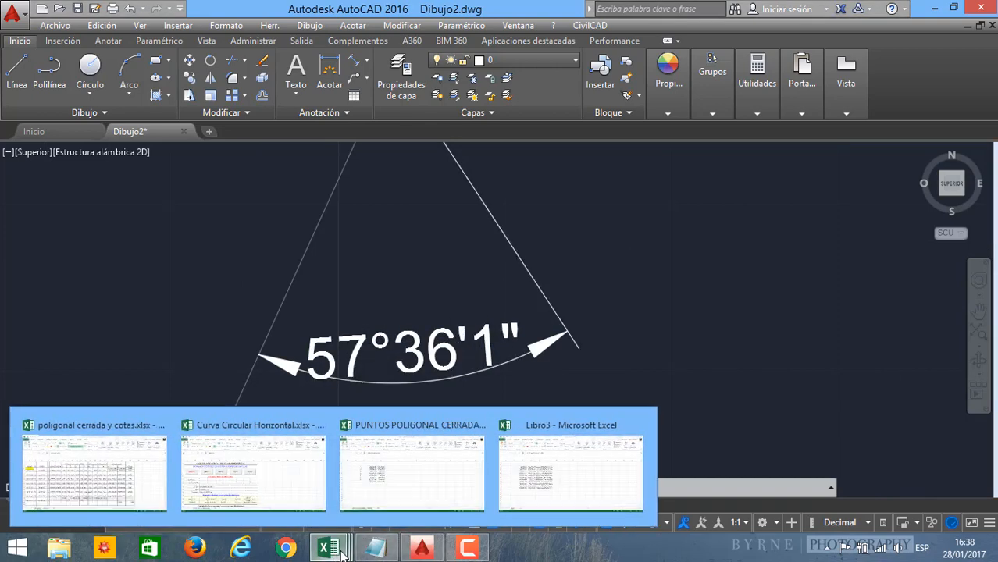
left_click(252, 468)
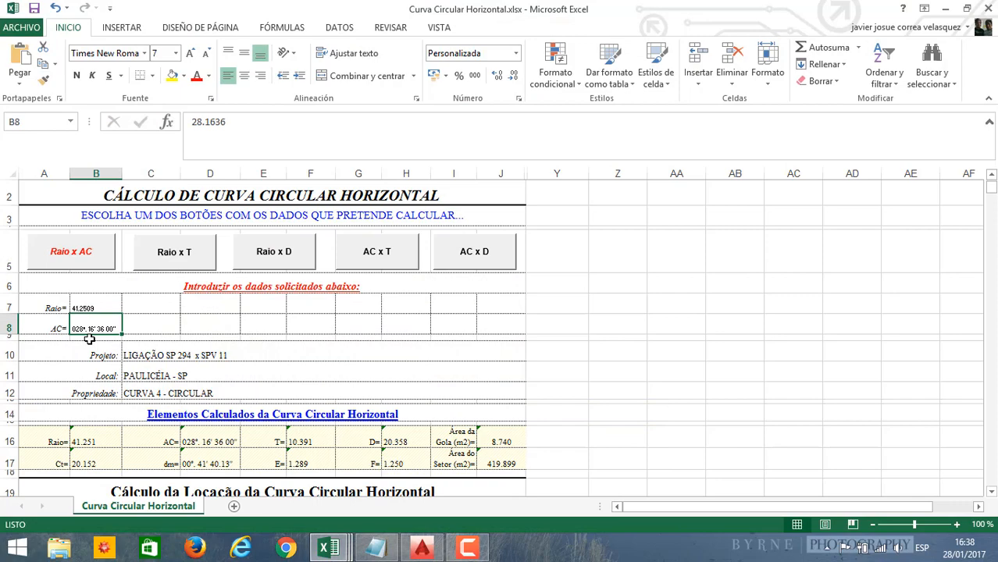
type("57°")
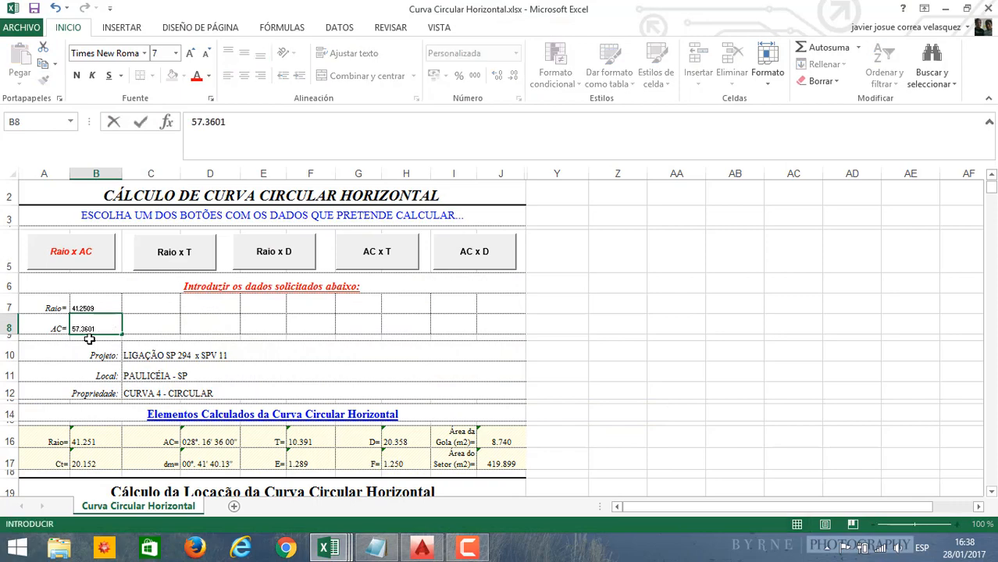
type(". 36' 01")
key("Return")
Step: Set the metre part of the PC station (Estaca do PC) in J21 to 879.2
scroll(94, 344, "down", 3)
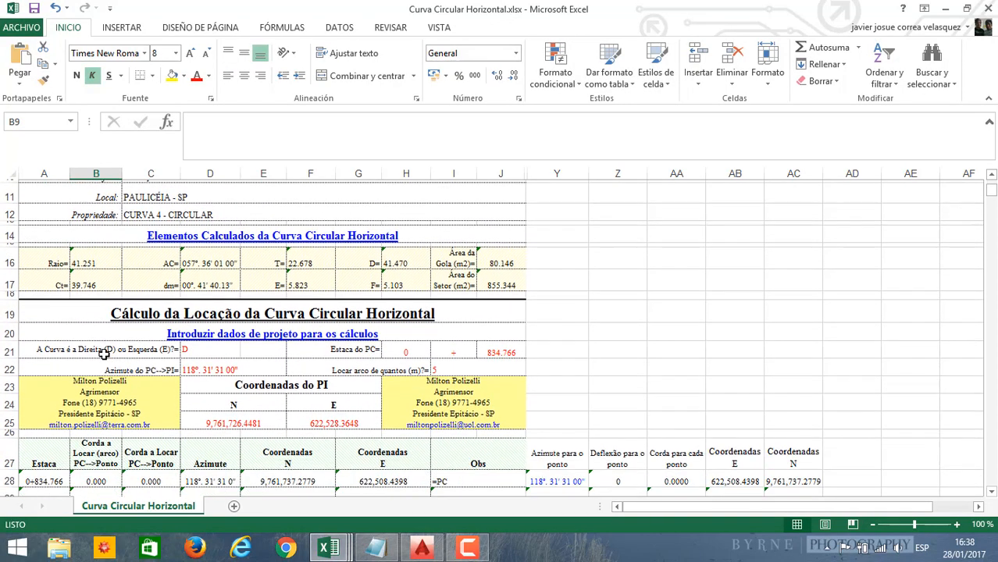
left_click(365, 349)
left_click(453, 349)
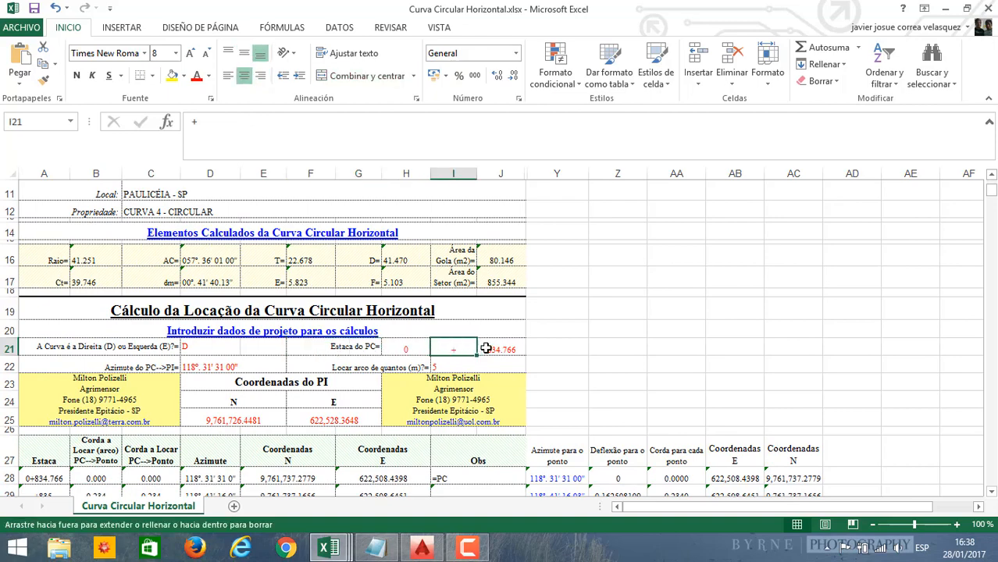
left_click(492, 348)
scroll(485, 359, "down", 2)
scroll(486, 367, "up", 1)
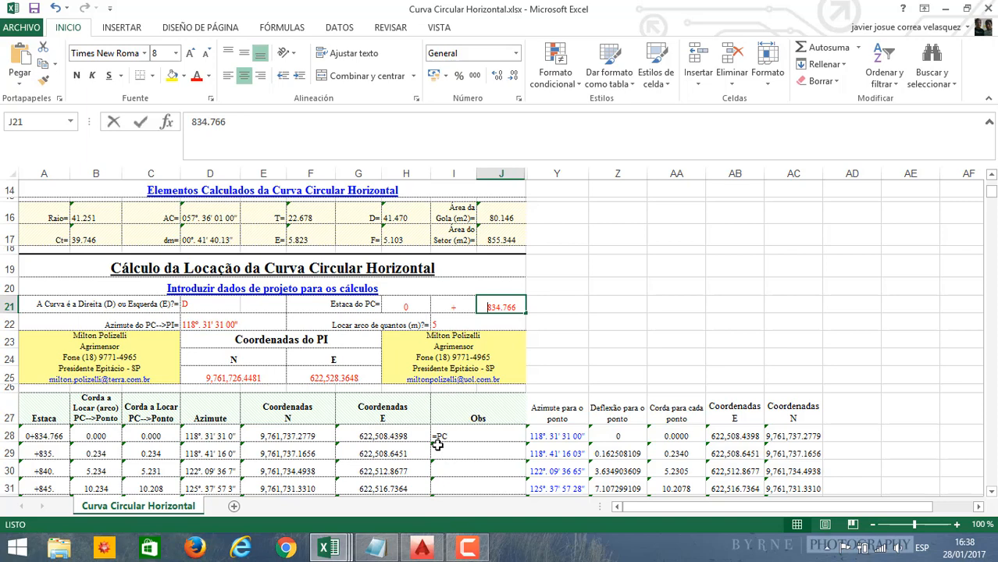
type("879.2")
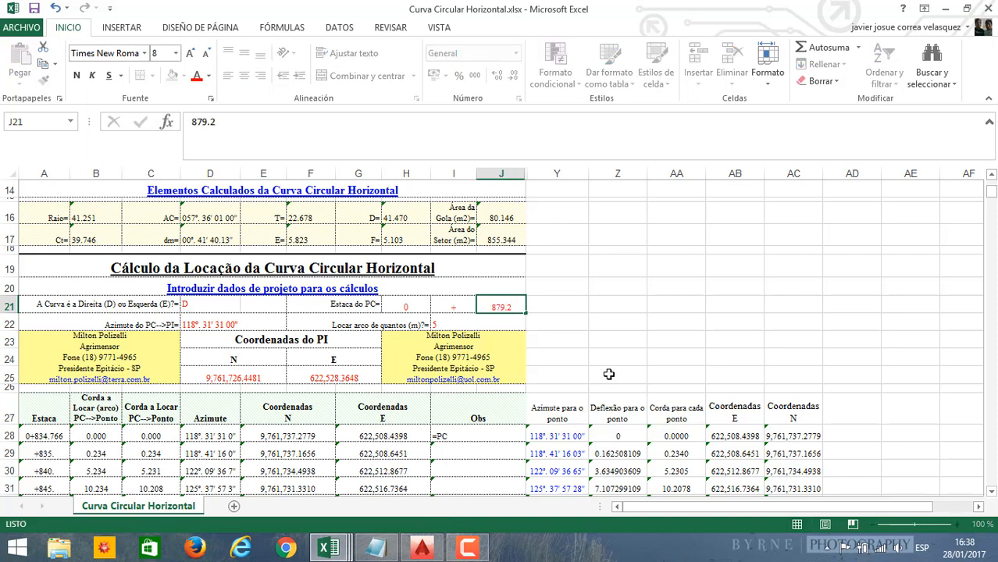
Step: Switch to AutoCAD and draw a vertical line about 6.8 units long northward from the PT2 = PC3 point
left_click(421, 548)
scroll(406, 379, "down", 5)
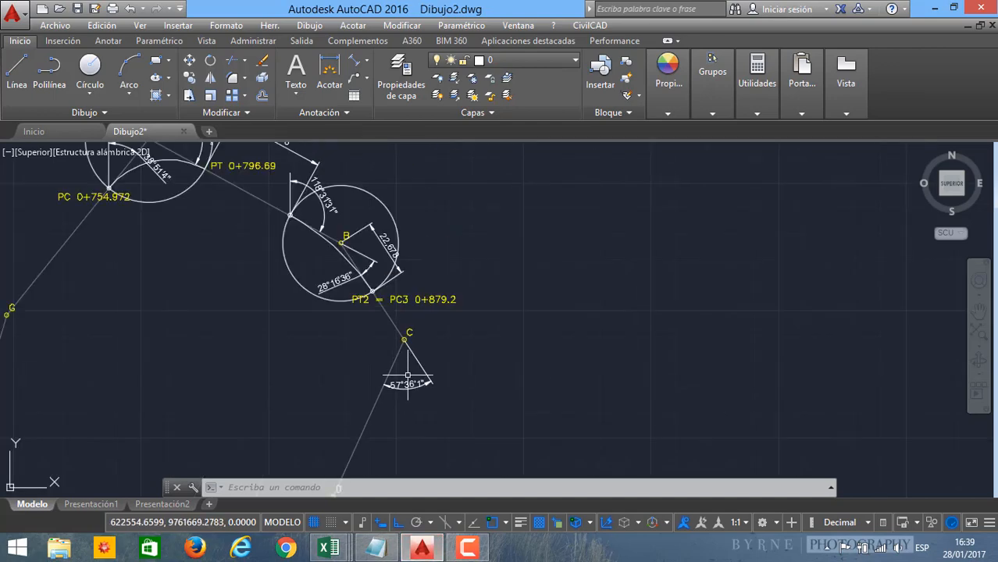
scroll(407, 378, "up", 3)
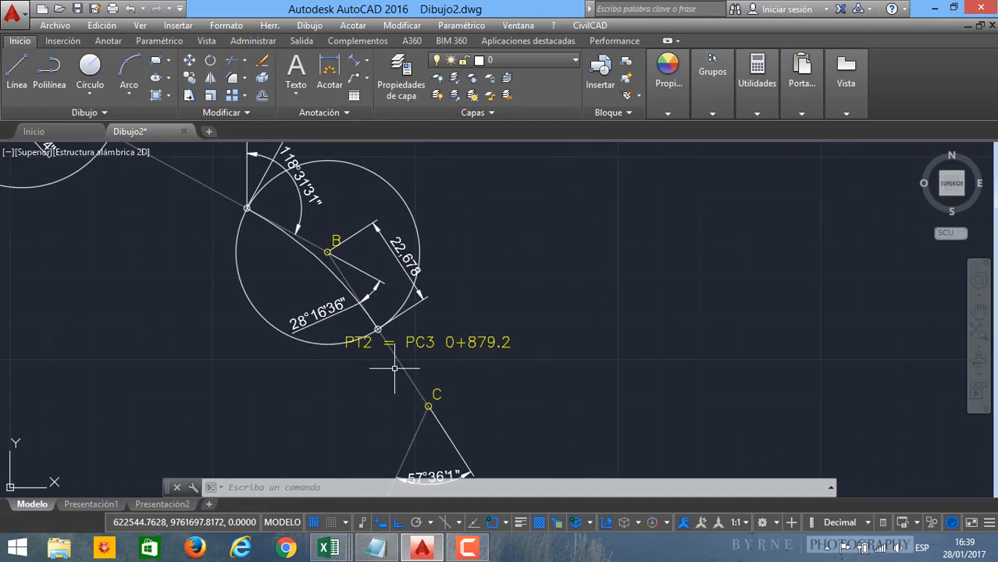
type("l")
key("Return")
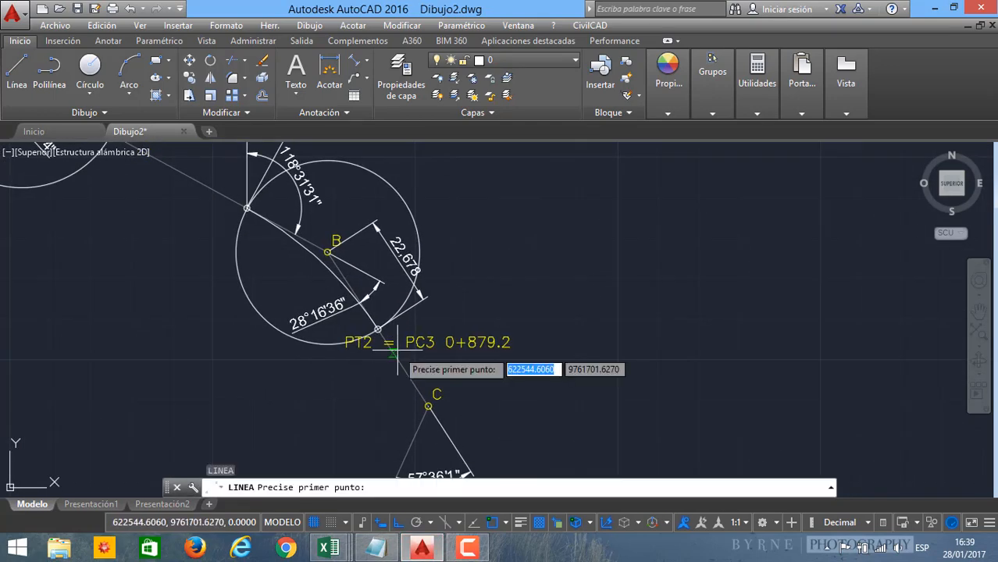
scroll(403, 345, "up", 4)
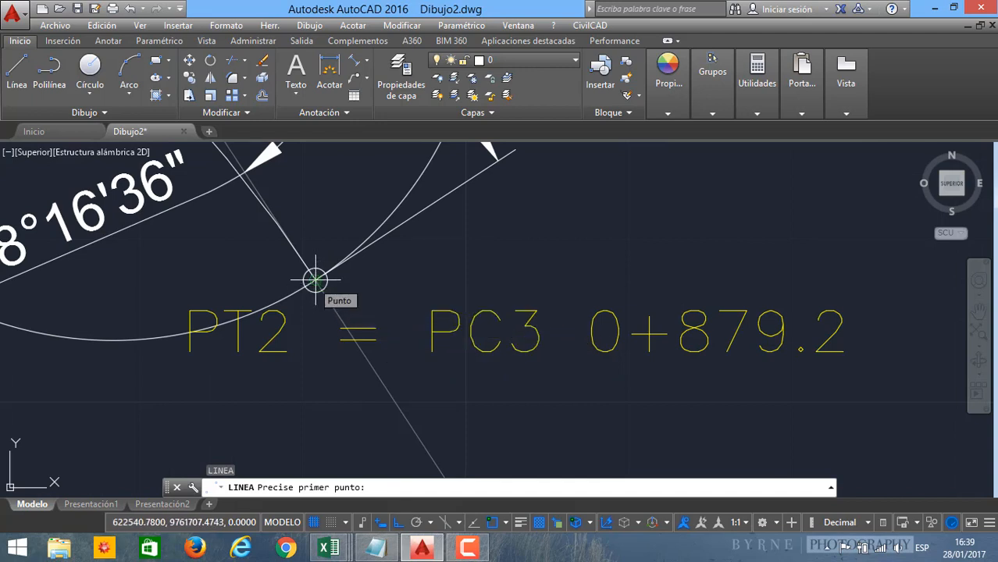
left_click(315, 278)
middle_click_drag(329, 192, 334, 312)
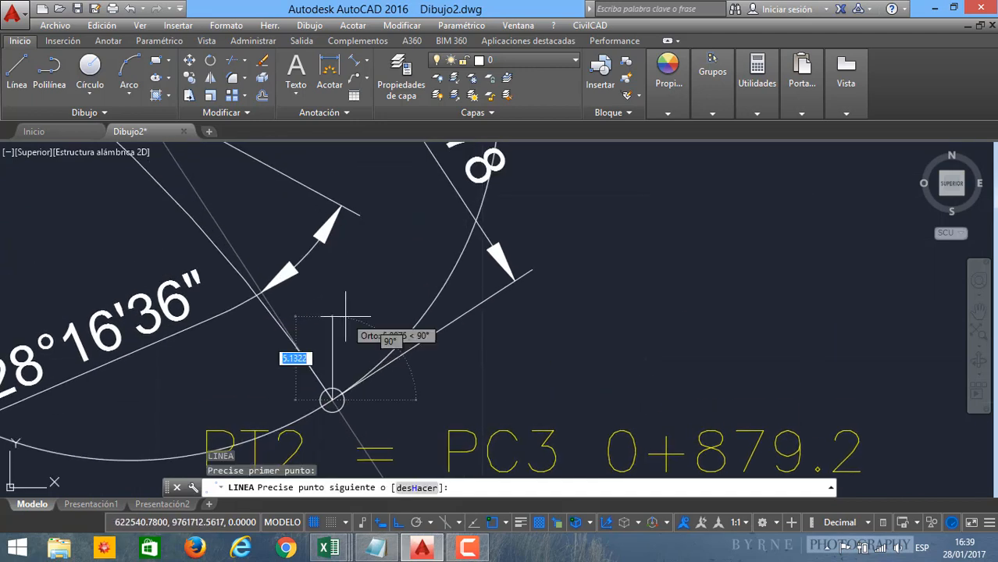
left_click(340, 289)
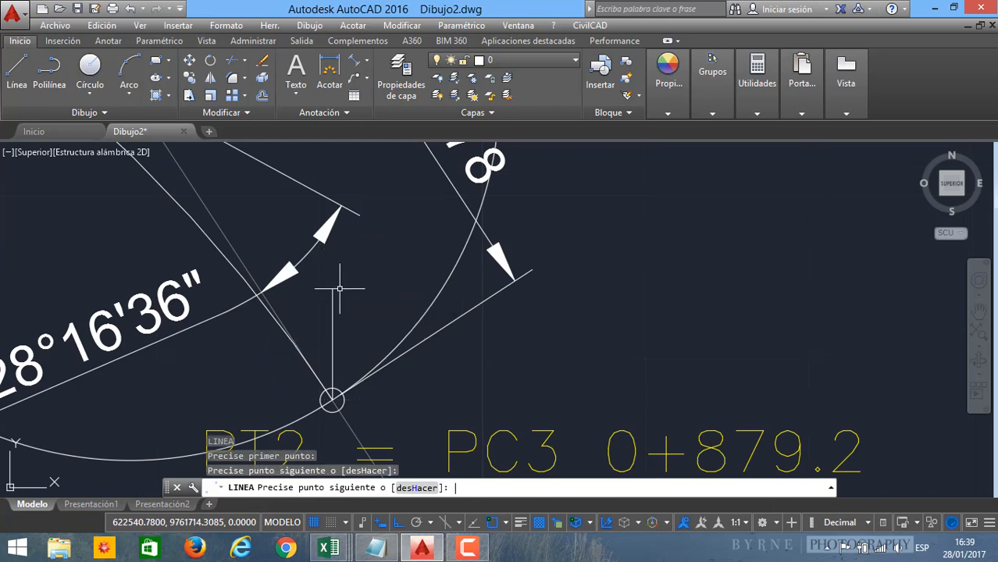
key("Return")
Step: Add an angular dimension from the vertical line at PC3 to the segment towards vertex C, with its arc on the east side
type("ACOAN")
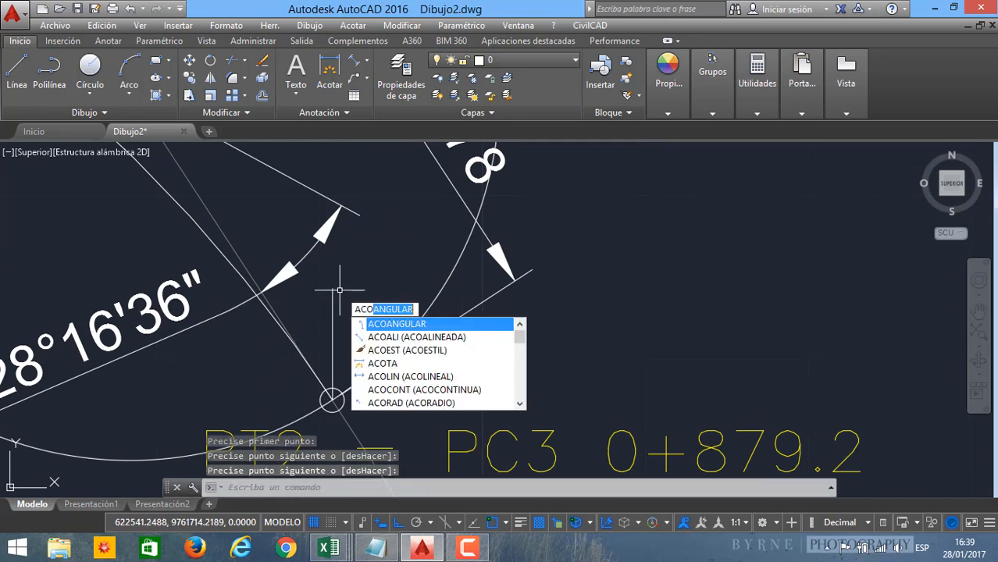
key("Return")
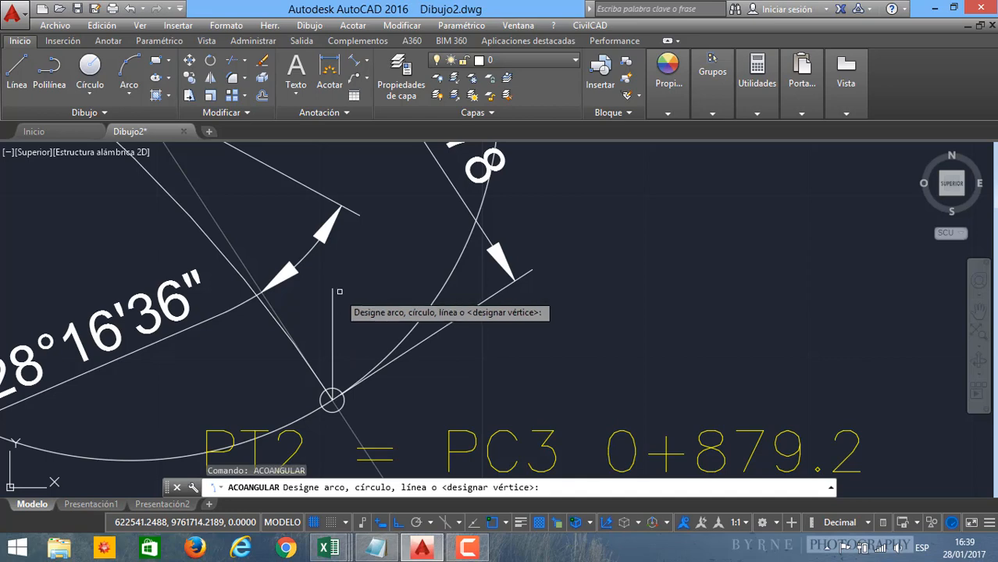
left_click(335, 295)
scroll(351, 286, "down", 2)
middle_click_drag(359, 284, 361, 208)
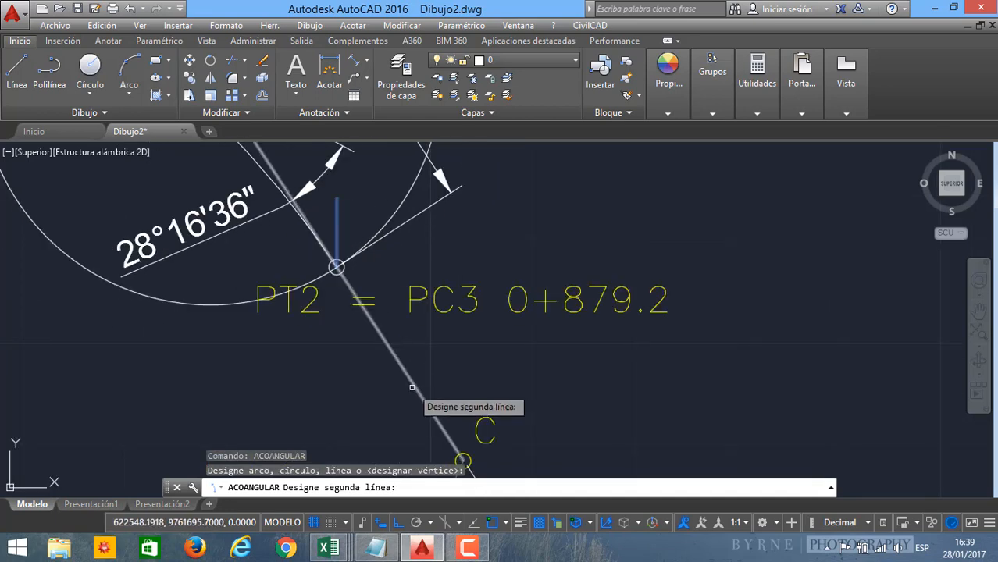
left_click(411, 387)
scroll(456, 391, "down", 2)
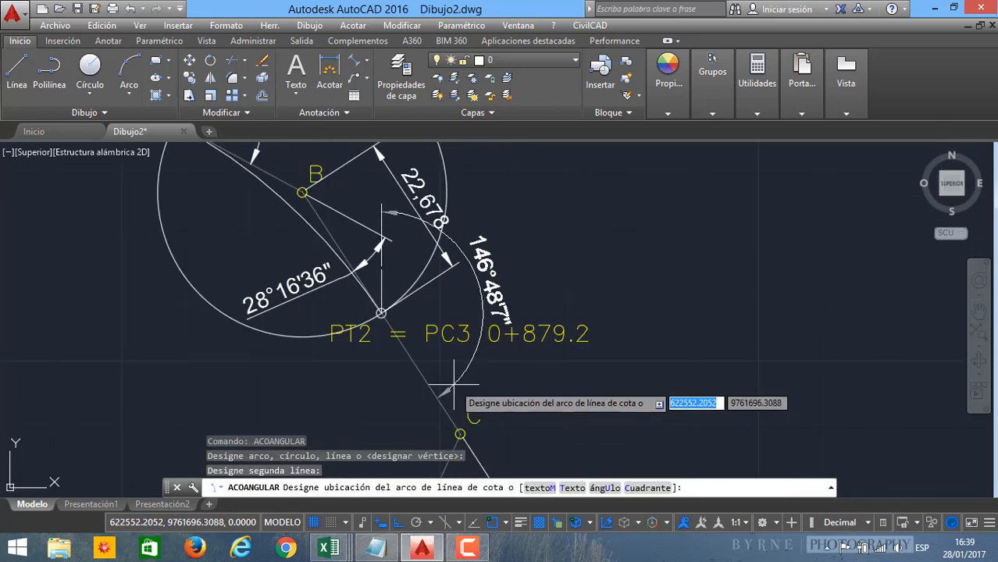
left_click(479, 310)
scroll(480, 310, "up", 2)
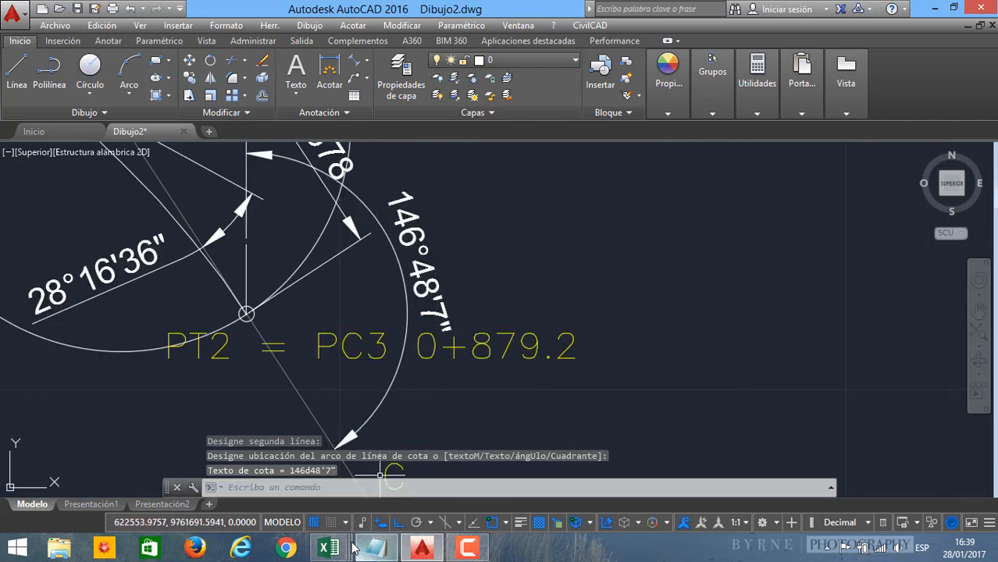
Step: Switch to the Curva Circular Horizontal workbook and set the PC-to-PI azimuth in D22 to 146.4807
mouse_move(335, 548)
left_click(260, 472)
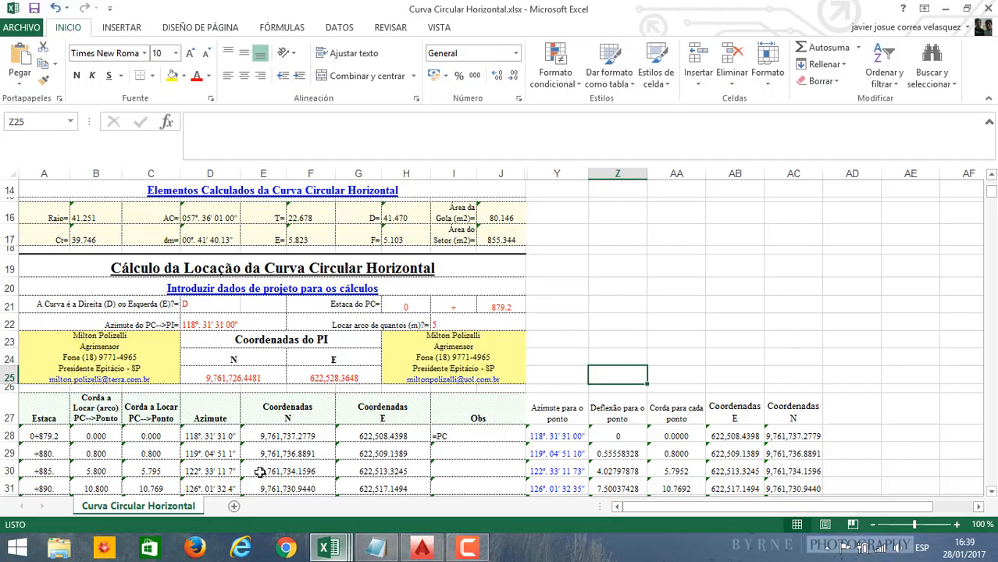
left_click(200, 323)
type("146.4807")
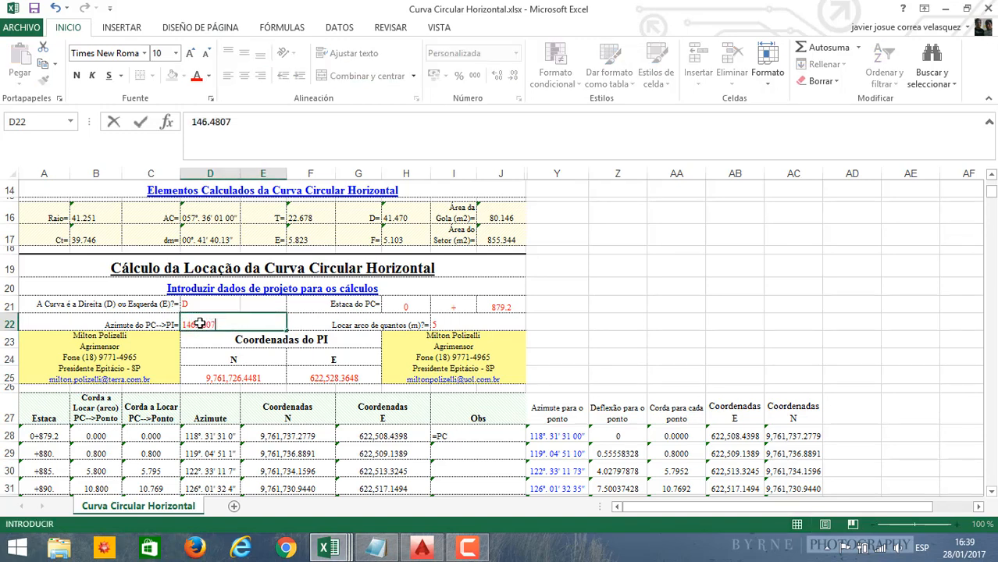
left_click(562, 328)
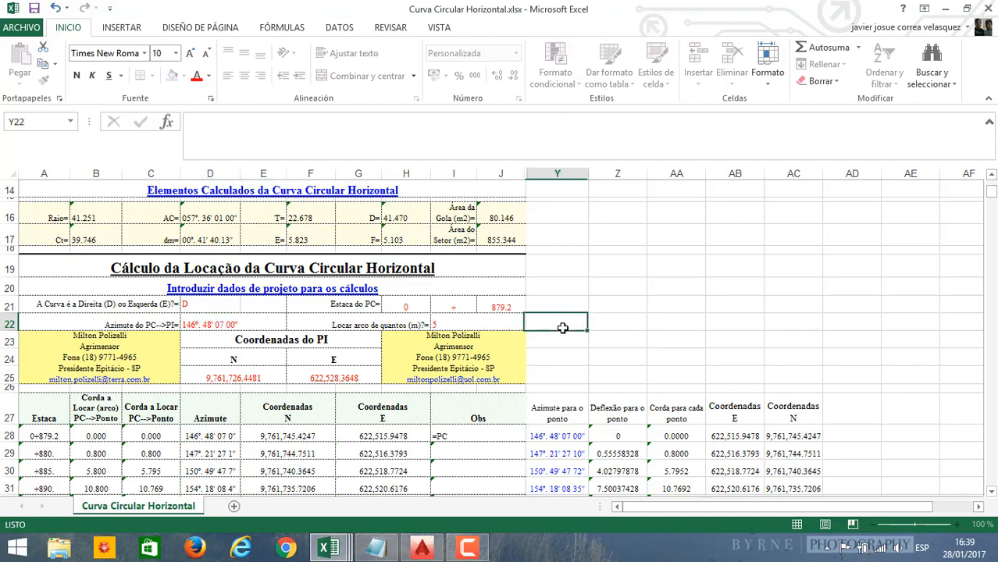
Step: Check in AutoCAD which vertex is the PI of the curve after PC3, and return to the Curva Circular Horizontal workbook
left_click(420, 548)
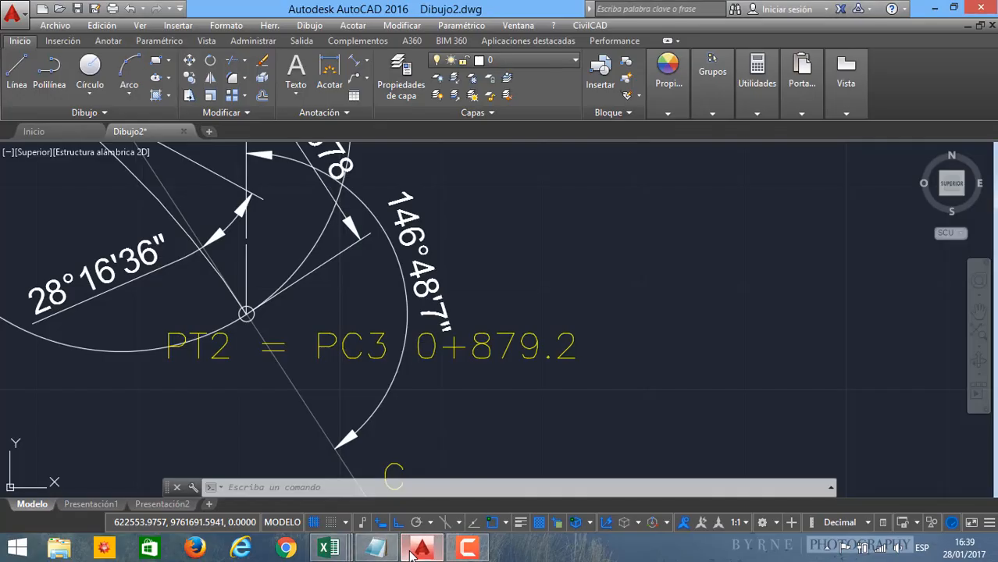
scroll(407, 386, "down", 2)
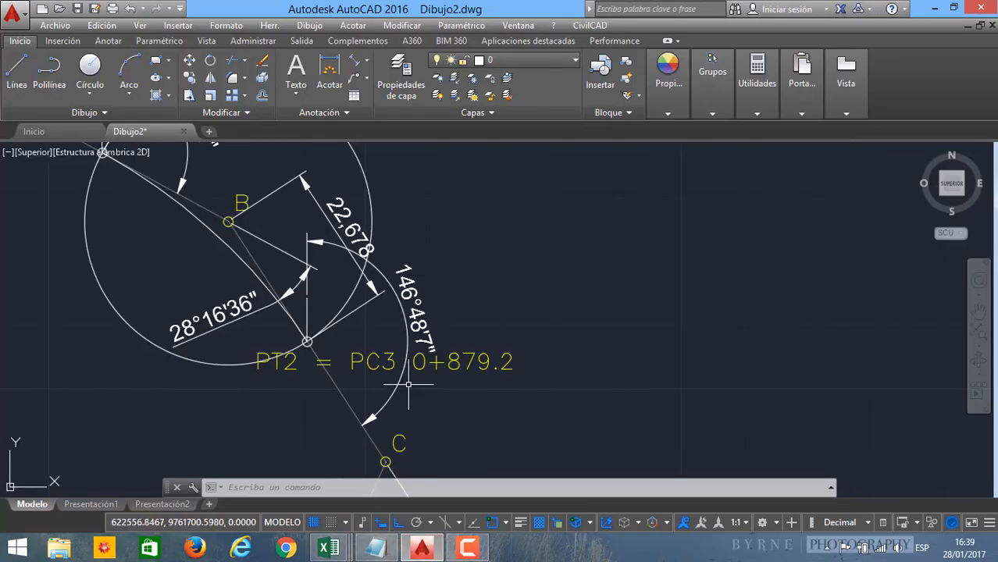
middle_click_drag(405, 444, 367, 374)
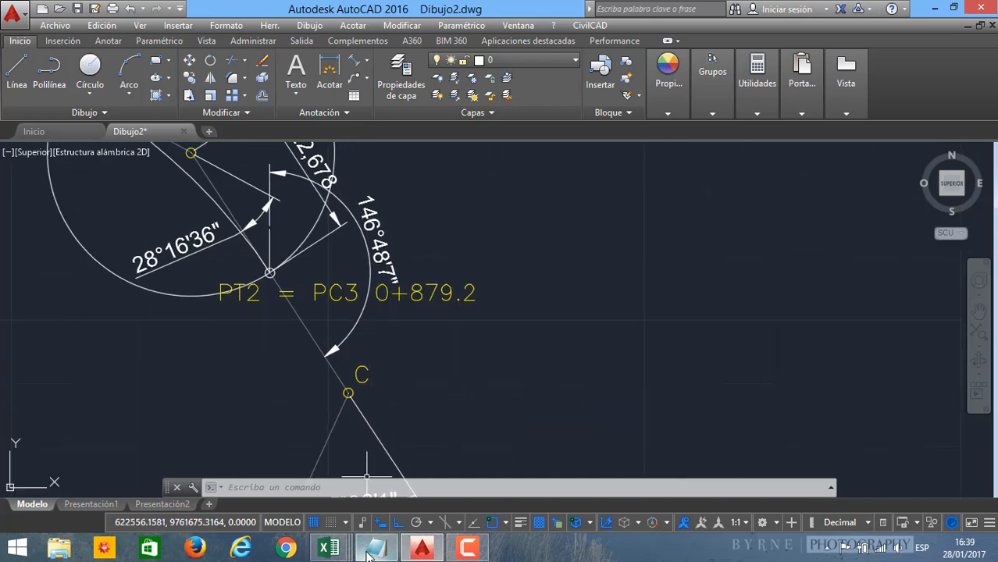
mouse_move(343, 549)
left_click(312, 427)
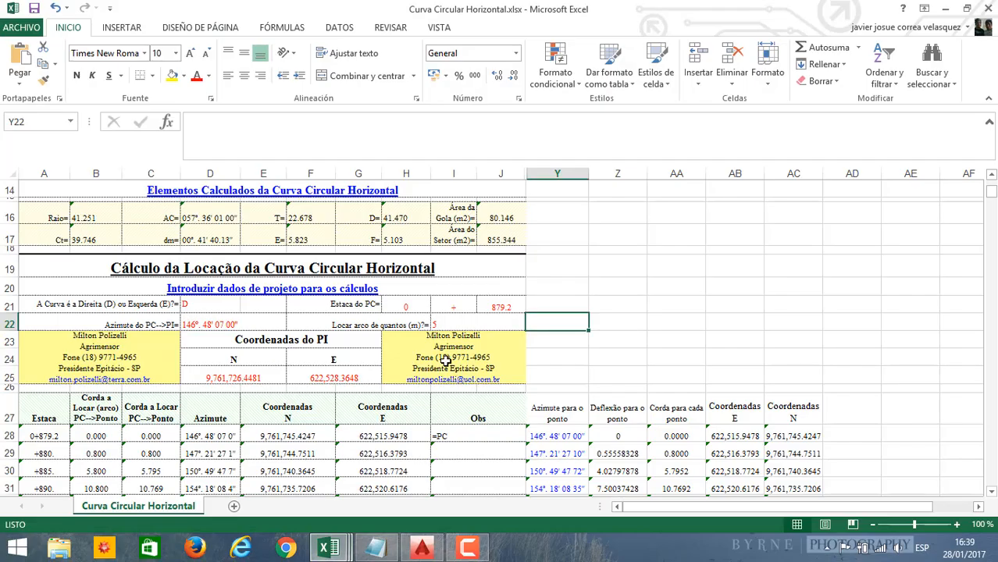
middle_click_drag(545, 353, 400, 379)
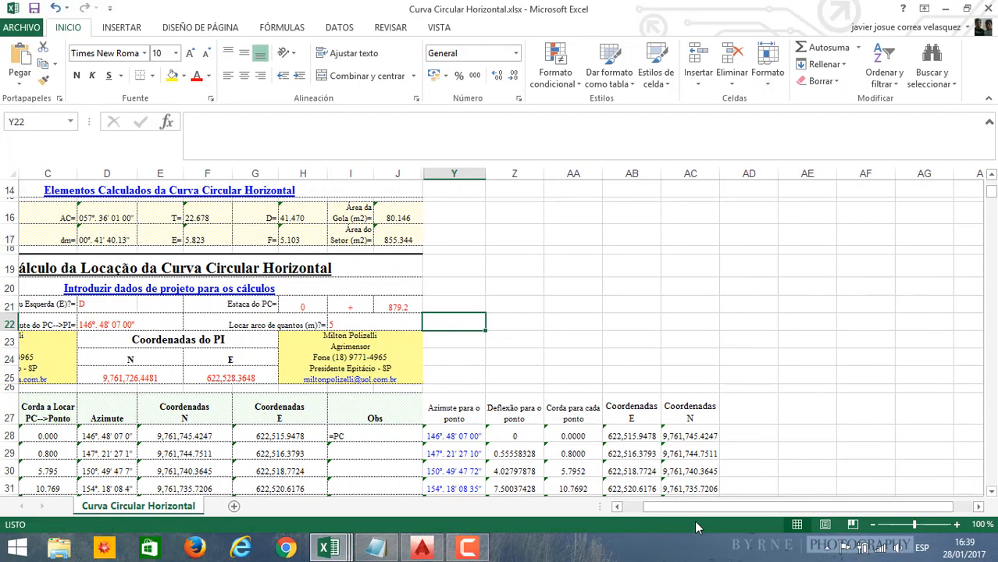
left_click(629, 507)
Step: Copy vertex C's easting, 622553.198799656, from the PUNTOS POLIGONAL CERRADA workbook into the PI's E coordinate in F25 of Curva Circular Horizontal
left_click(335, 380)
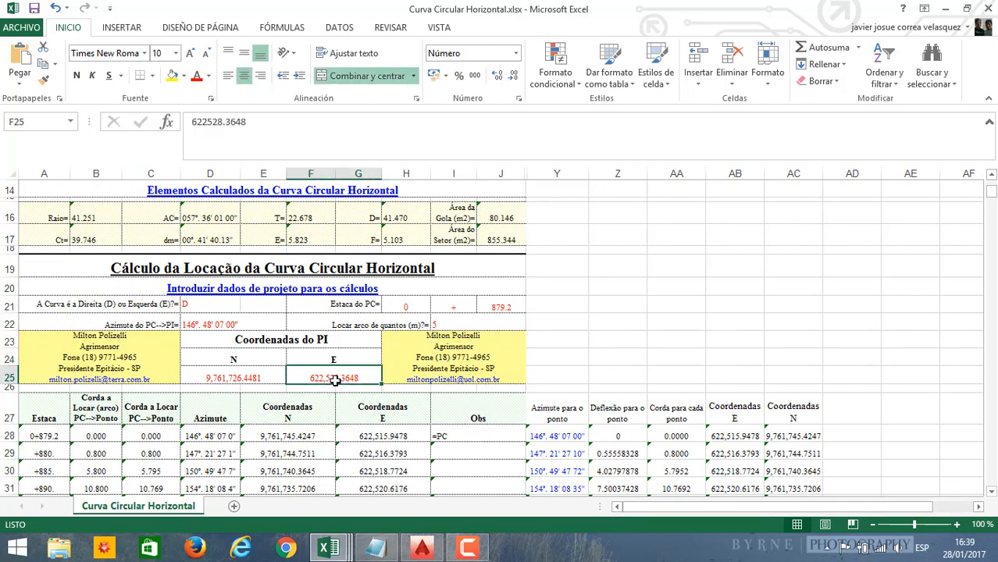
mouse_move(328, 548)
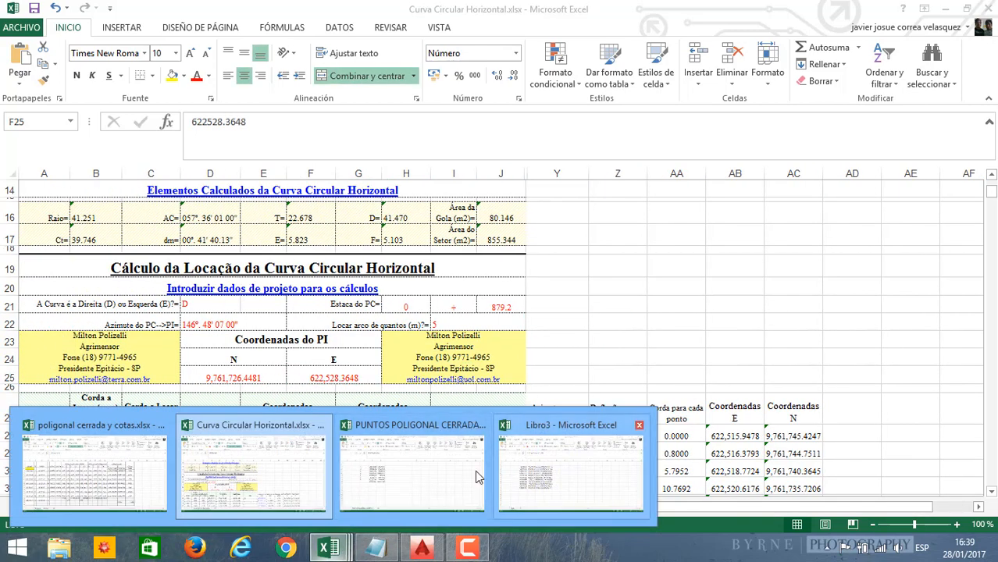
left_click(469, 464)
left_click(225, 250)
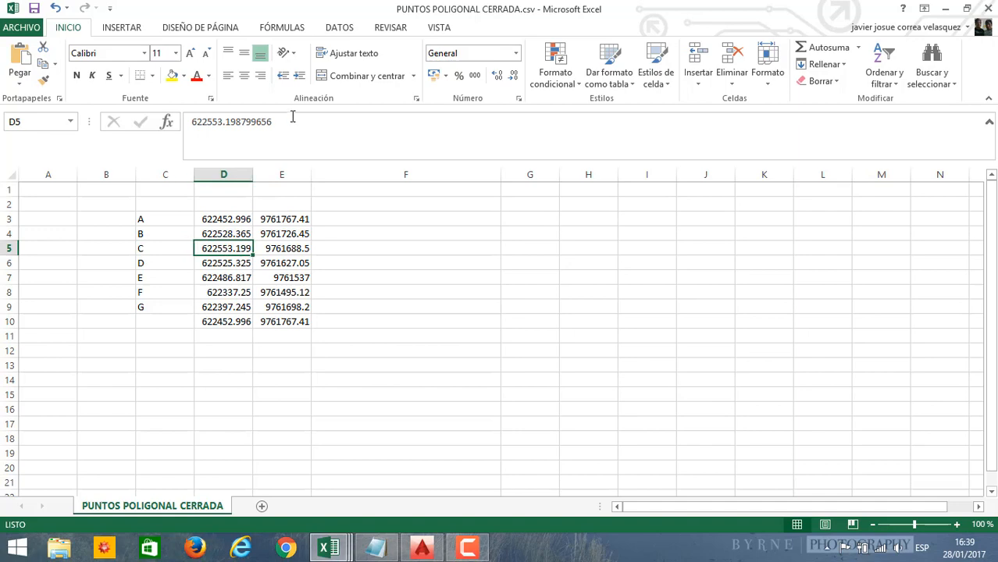
left_click_drag(293, 117, 190, 121)
key("ctrl+c")
left_click(328, 548)
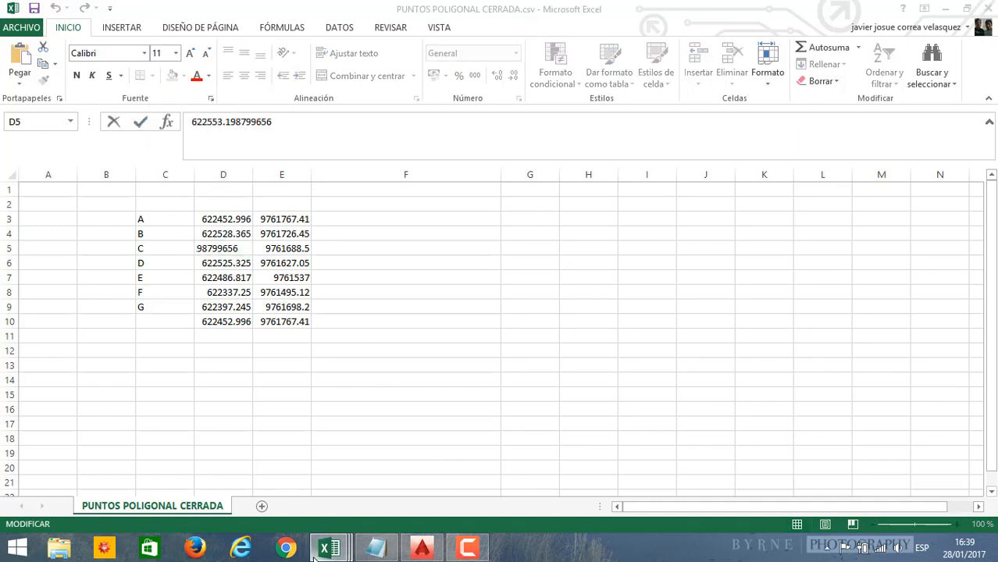
left_click(261, 473)
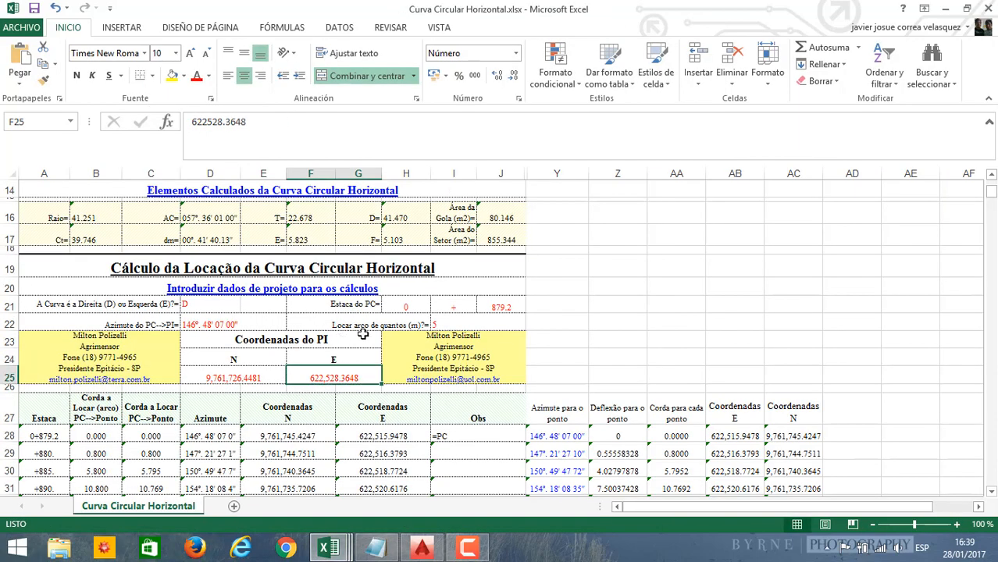
triple_click(306, 125)
key("ctrl+v")
left_click(659, 357)
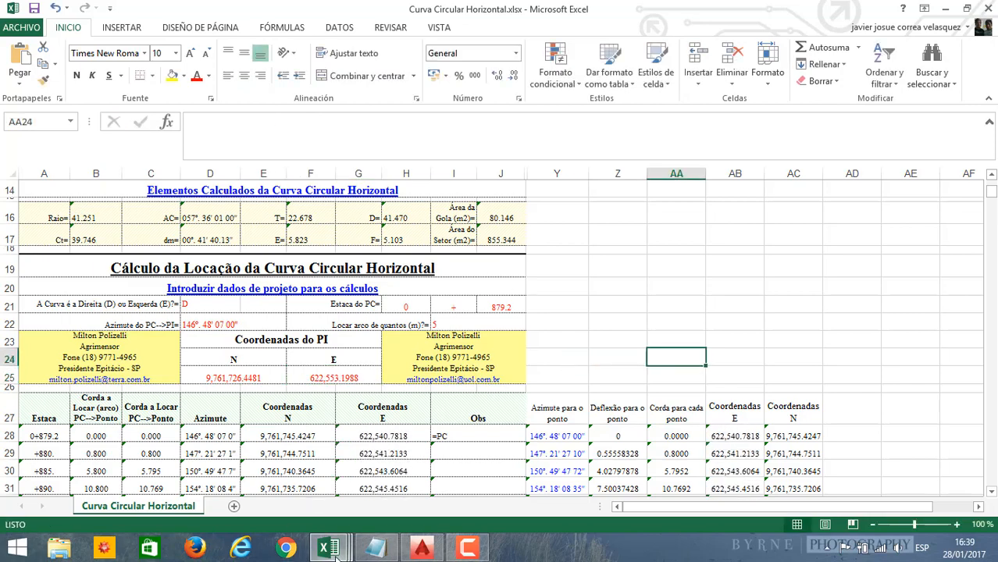
Step: Copy vertex C's northing, 9761688.49529846, from the PUNTOS POLIGONAL CERRADA workbook into the PI's N coordinate in D25 of Curva Circular Horizontal
left_click(328, 548)
left_click(423, 472)
left_click(267, 248)
left_click_drag(273, 122, 26, 112)
key("ctrl+c")
left_click(328, 548)
left_click(256, 478)
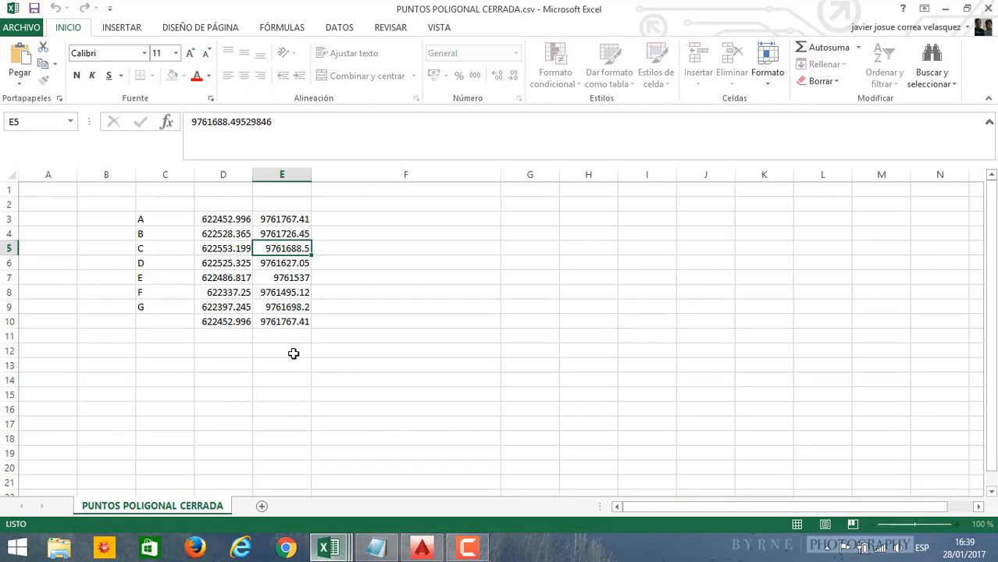
left_click(245, 381)
left_click_drag(251, 121, 191, 122)
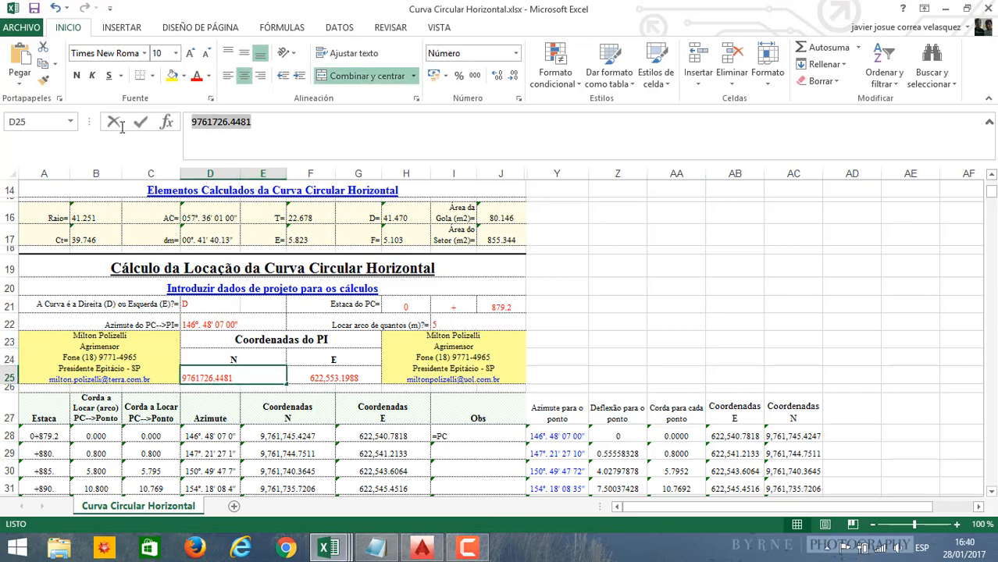
key("ctrl+v")
left_click(364, 481)
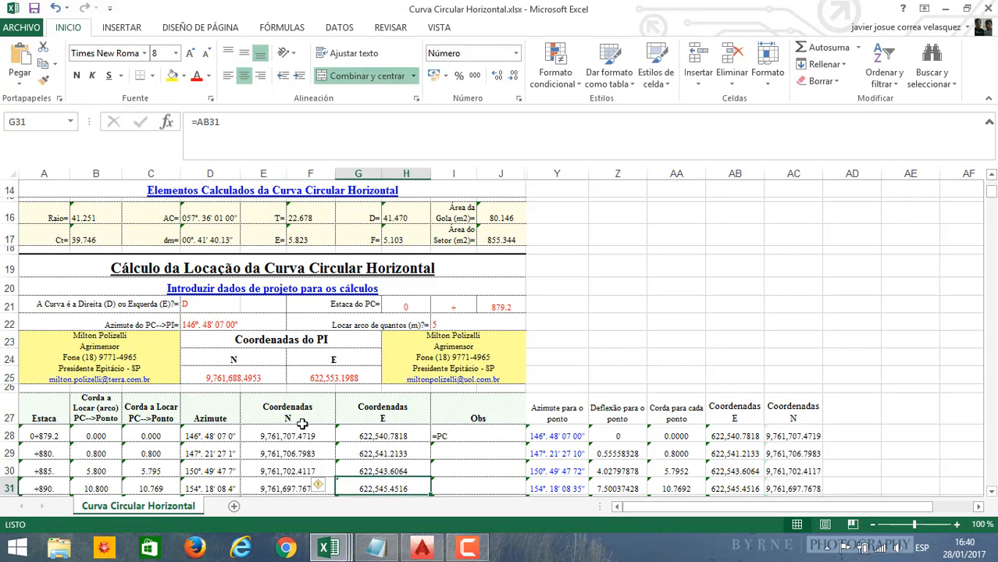
Step: Review the calculated elements and the staking table of the curve from its PC row to its PT row
left_click(259, 453)
scroll(171, 340, "up", 3)
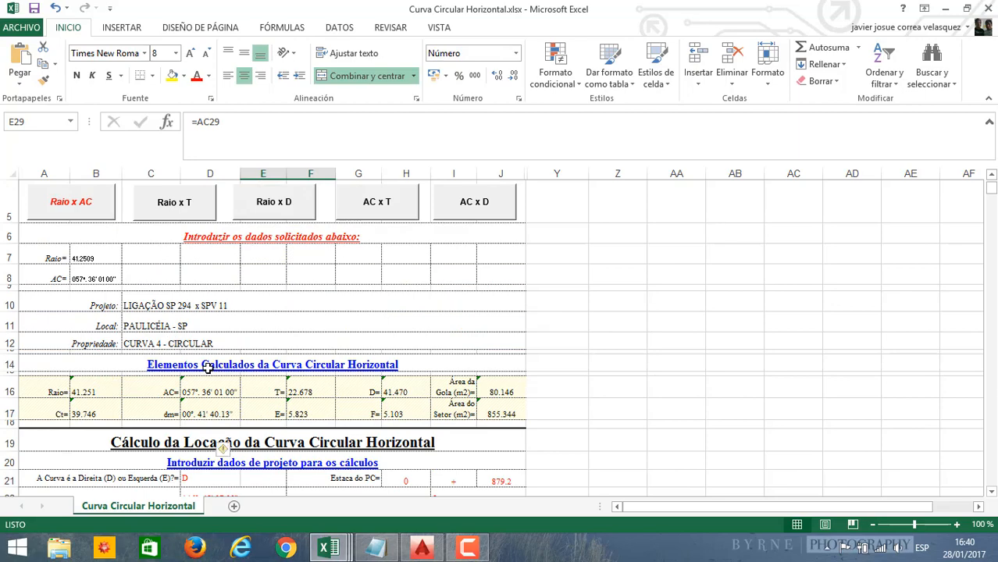
scroll(208, 369, "down", 8)
scroll(209, 312, "up", 3)
left_click(205, 402)
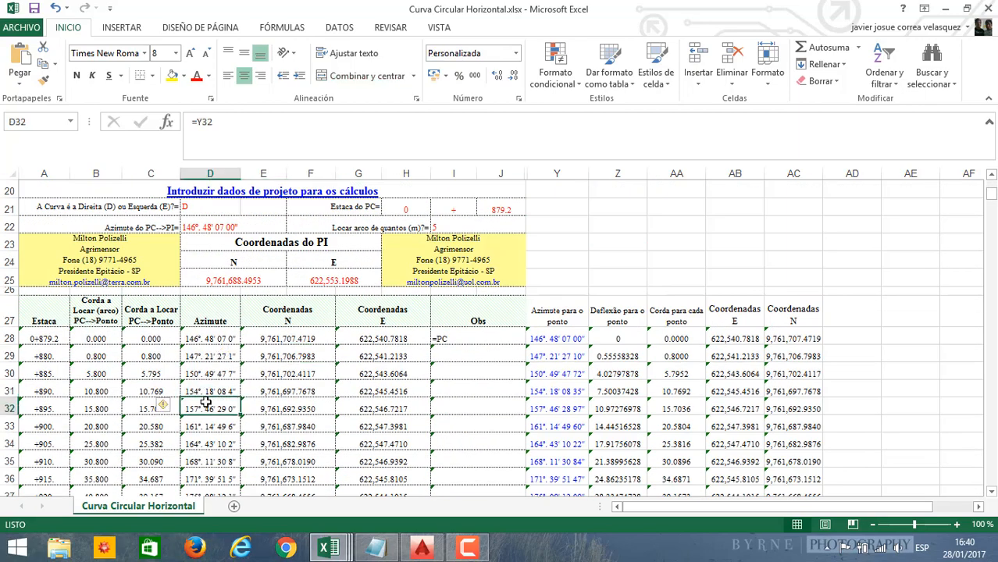
scroll(552, 334, "down", 4)
scroll(736, 383, "up", 4)
scroll(746, 328, "down", 2)
Step: Copy the E and N coordinates in AB28:AC38 and paste them as values at C3 of the Libro3 workbook
left_click(738, 232)
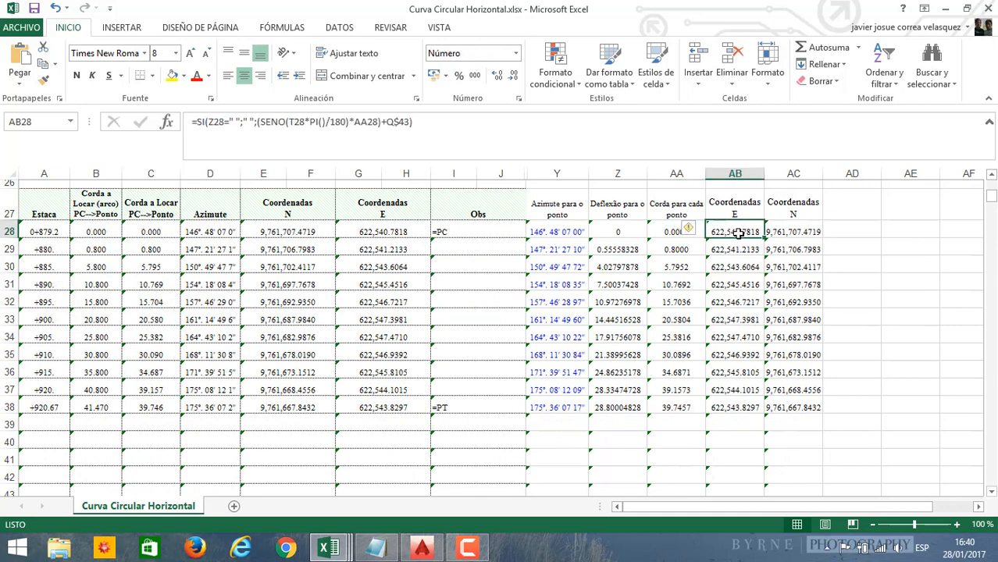
left_click(803, 400, "shift")
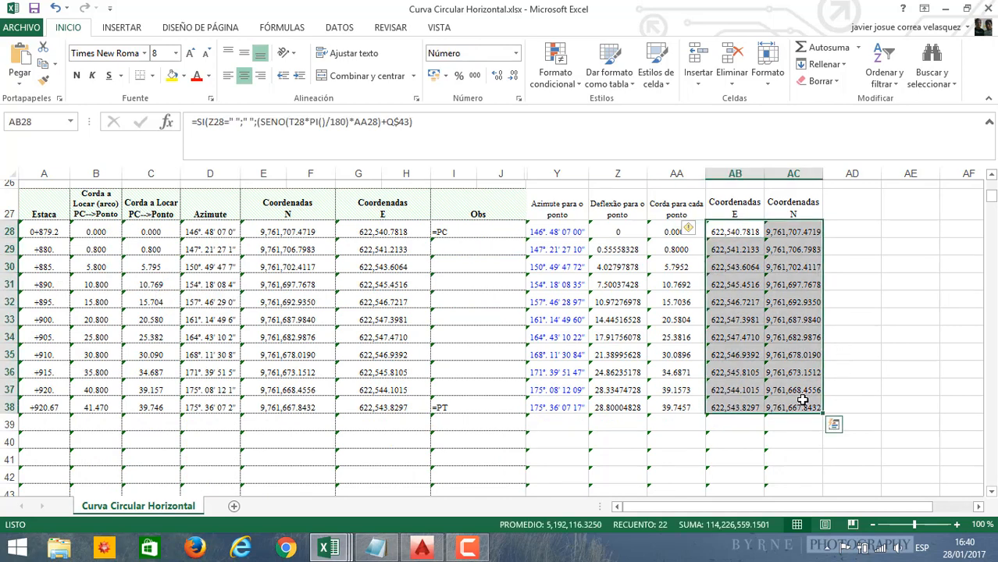
key("ctrl+c")
mouse_move(328, 548)
left_click(537, 480)
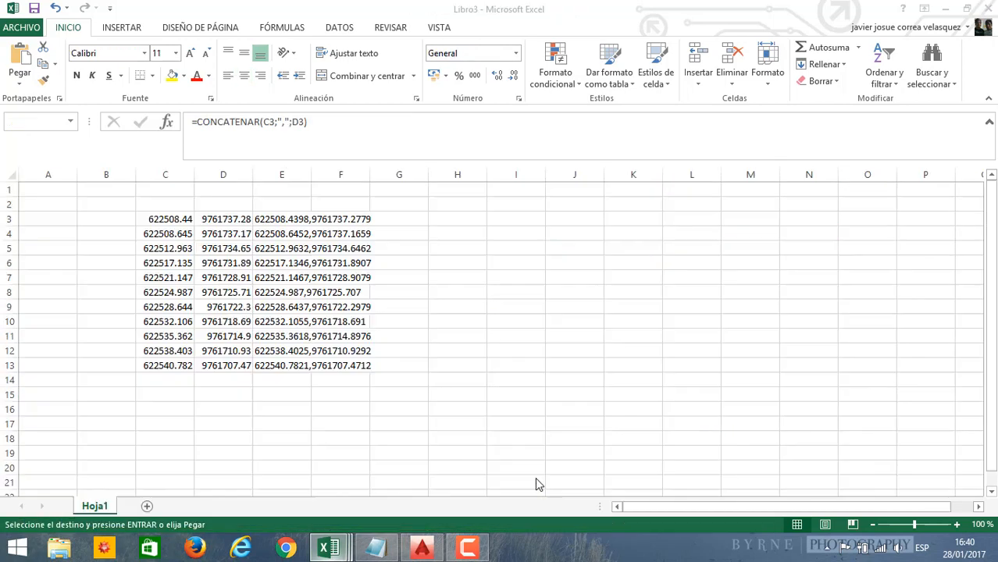
left_click(141, 220)
right_click(145, 222)
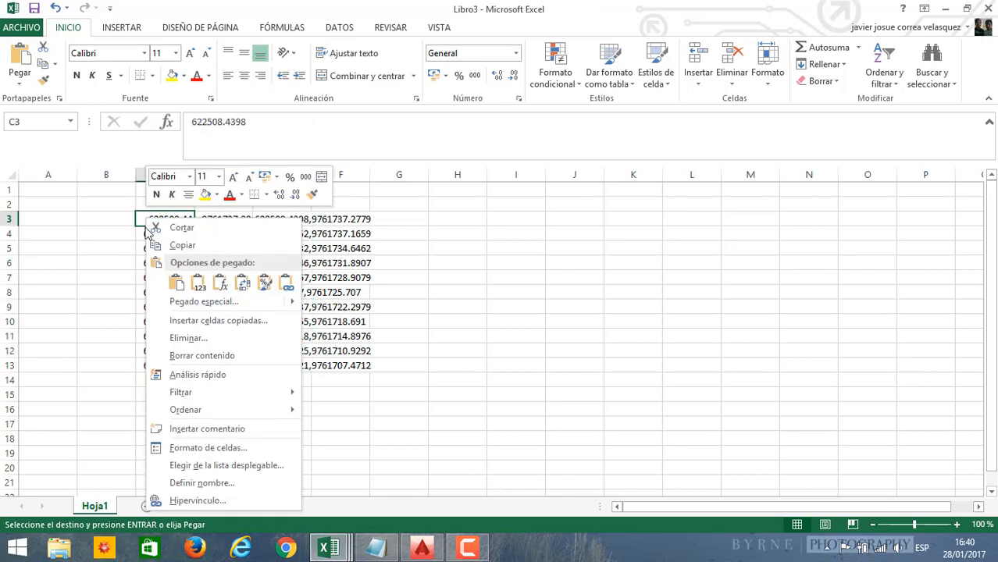
left_click(198, 282)
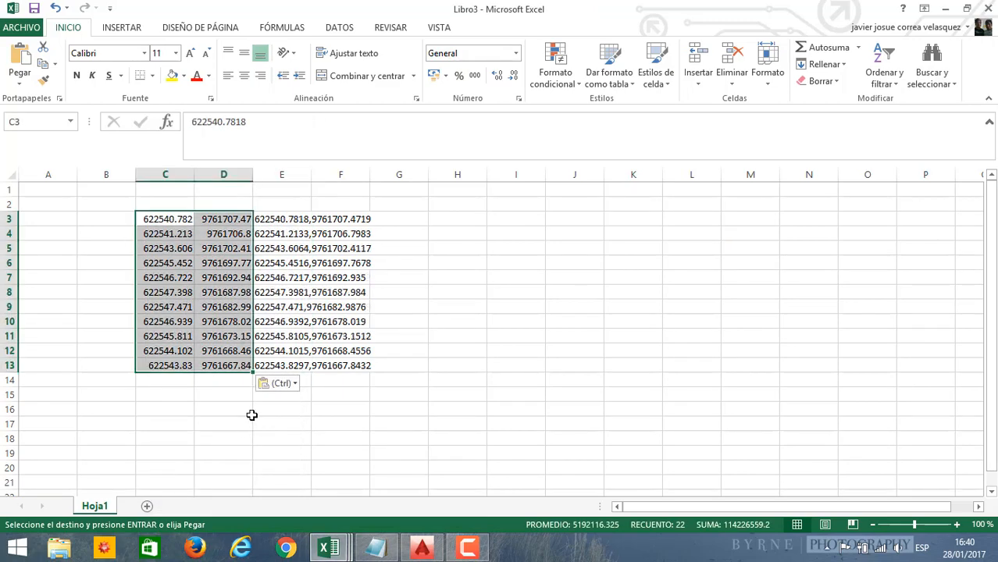
left_click(443, 371)
Step: Copy the concatenated coordinates in E3:E13, switch to AutoCAD, and draw a polyline through them for curve C
left_click_drag(269, 220, 284, 358)
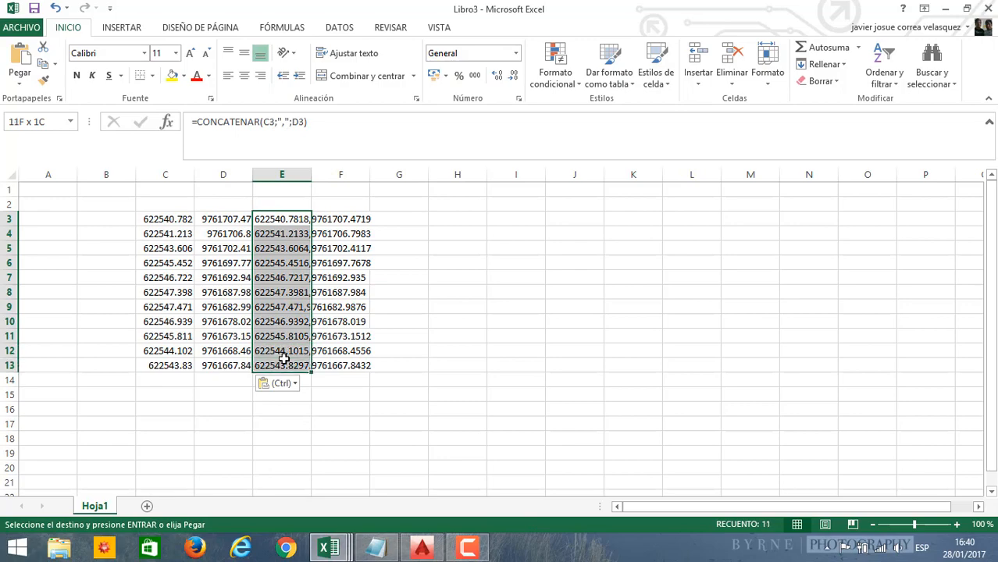
key("ctrl+c")
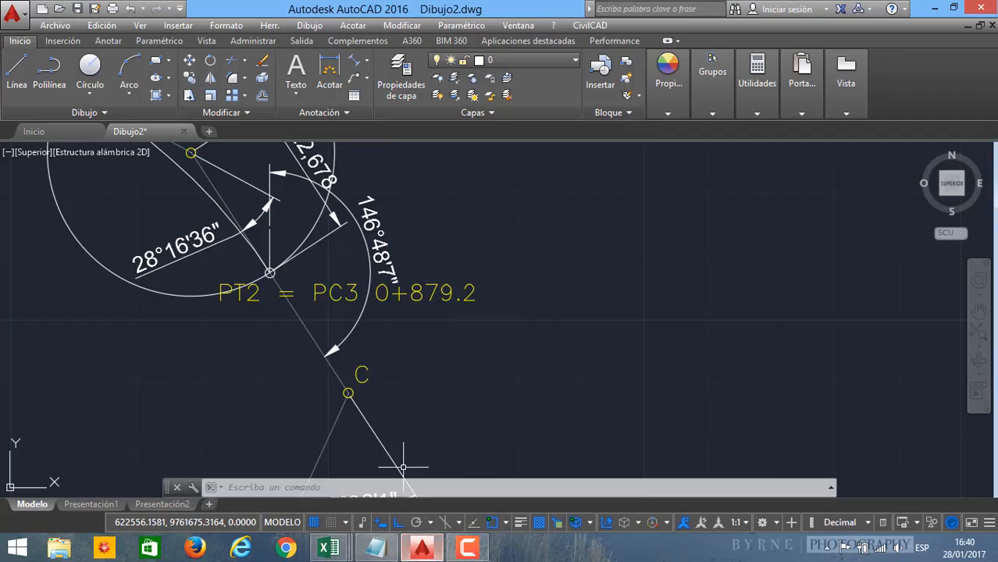
key("alt+Tab")
type("PL")
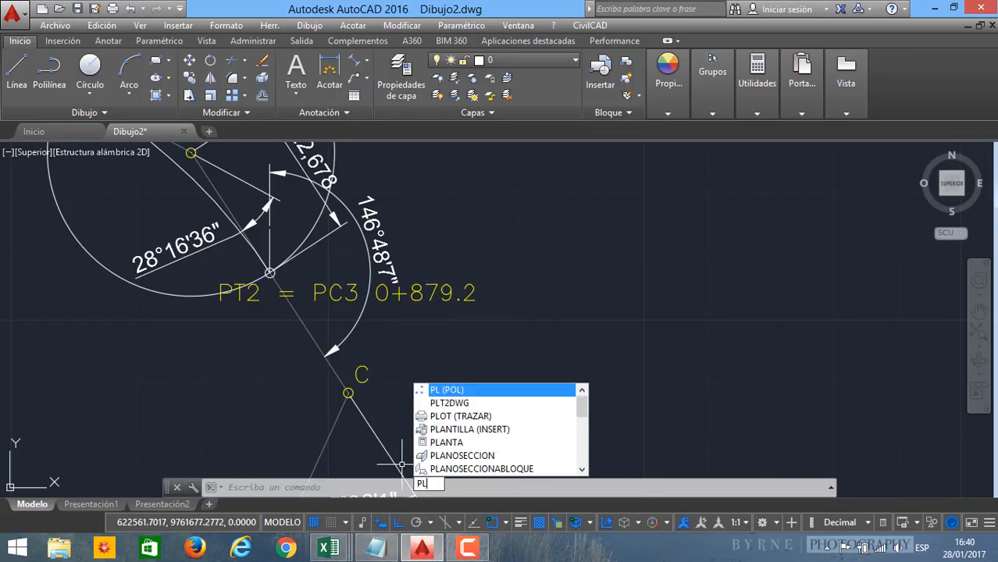
key("Return")
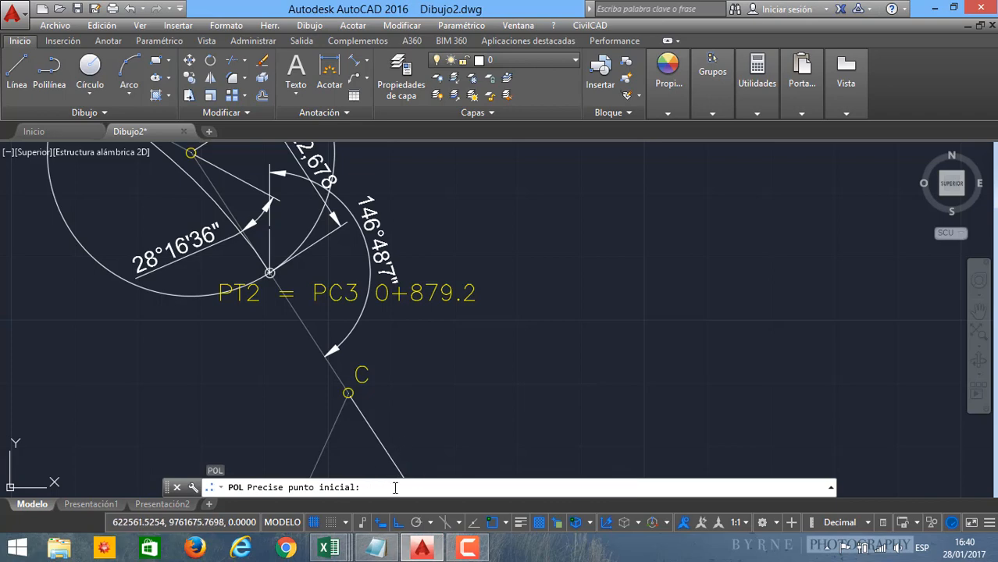
key("ctrl+v")
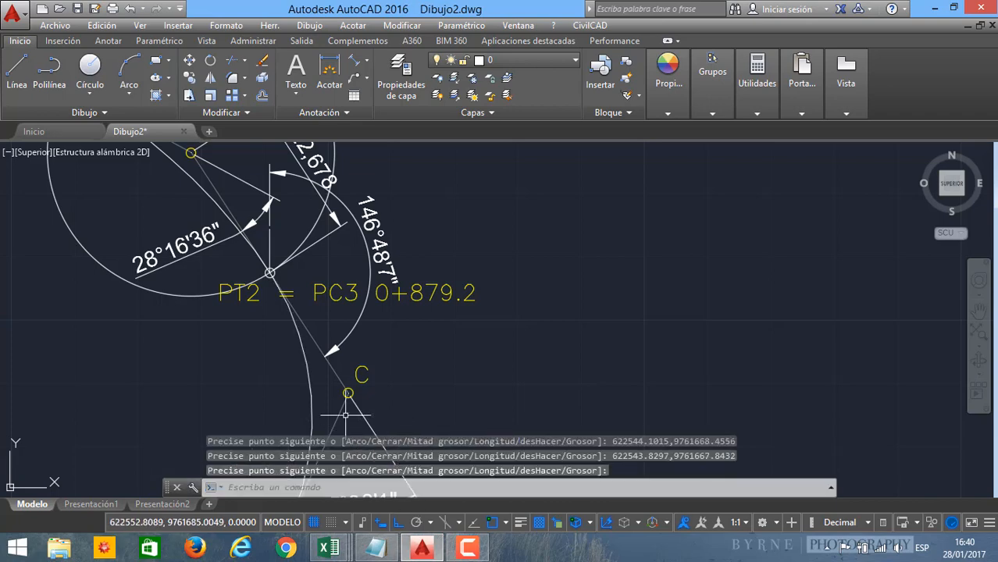
Step: Examine the new curve within the whole polygon and how closely its end meets the segment from C to D
scroll(385, 419, "down", 3)
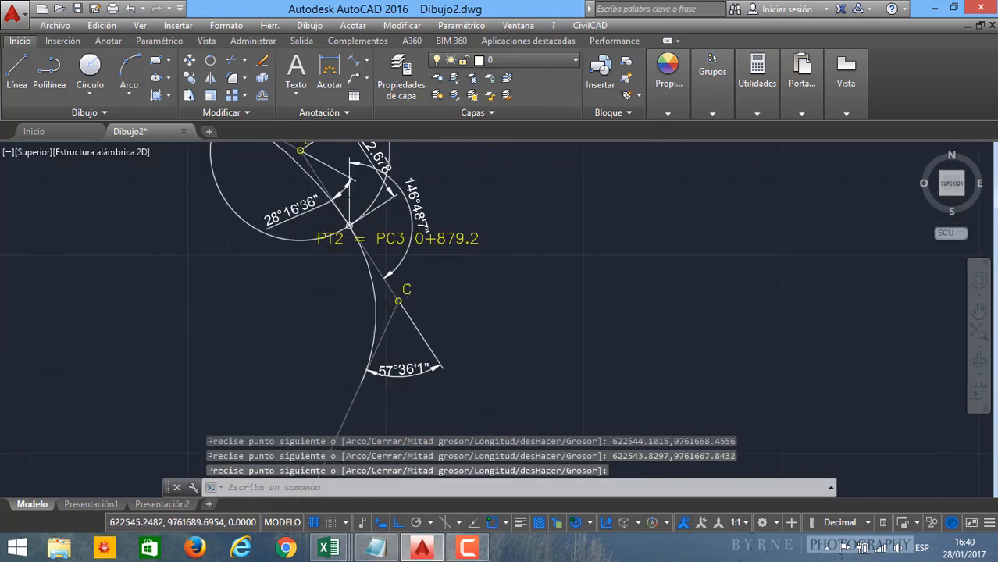
scroll(385, 274, "down", 3)
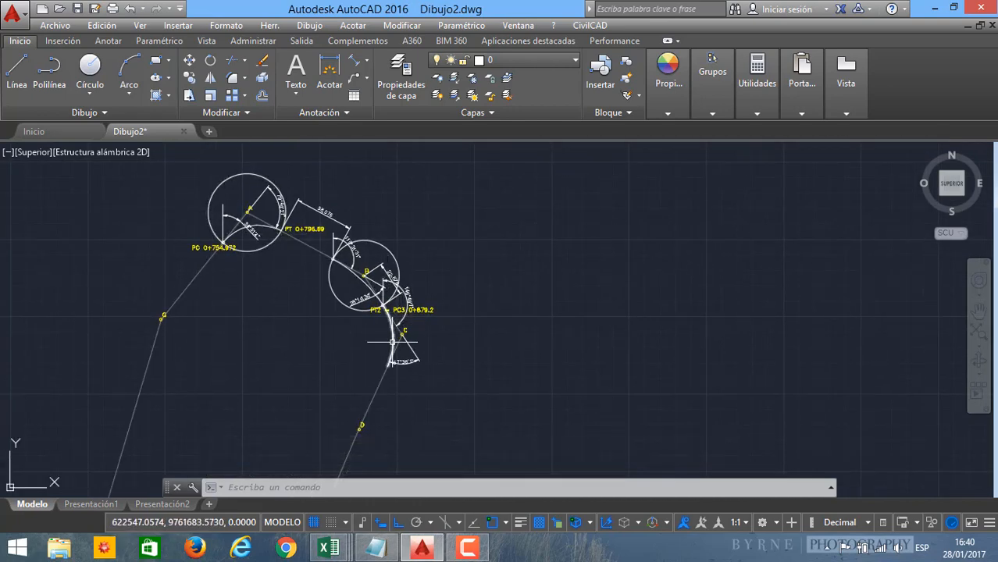
scroll(392, 341, "up", 4)
scroll(366, 320, "down", 6)
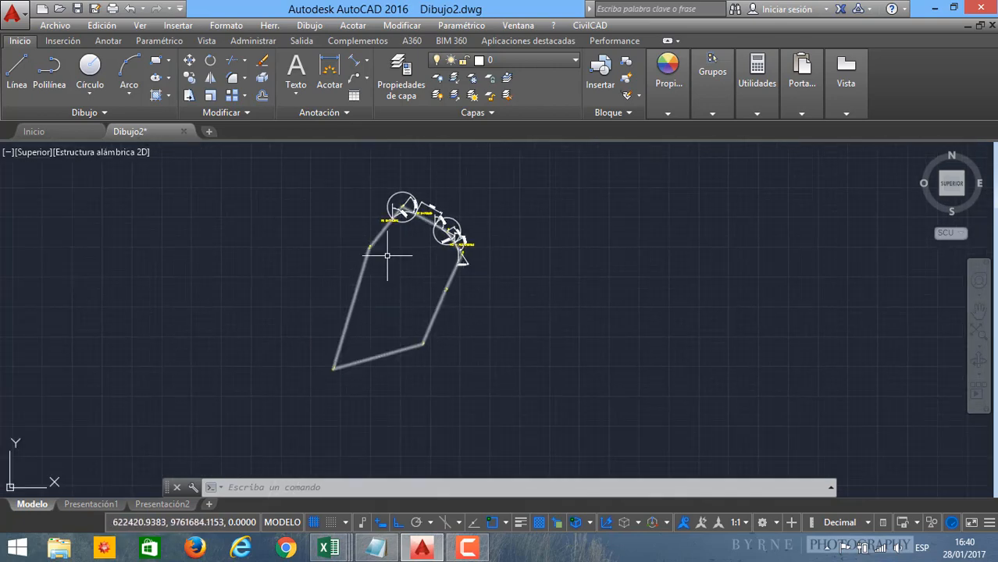
scroll(410, 283, "up", 6)
scroll(424, 275, "up", 8)
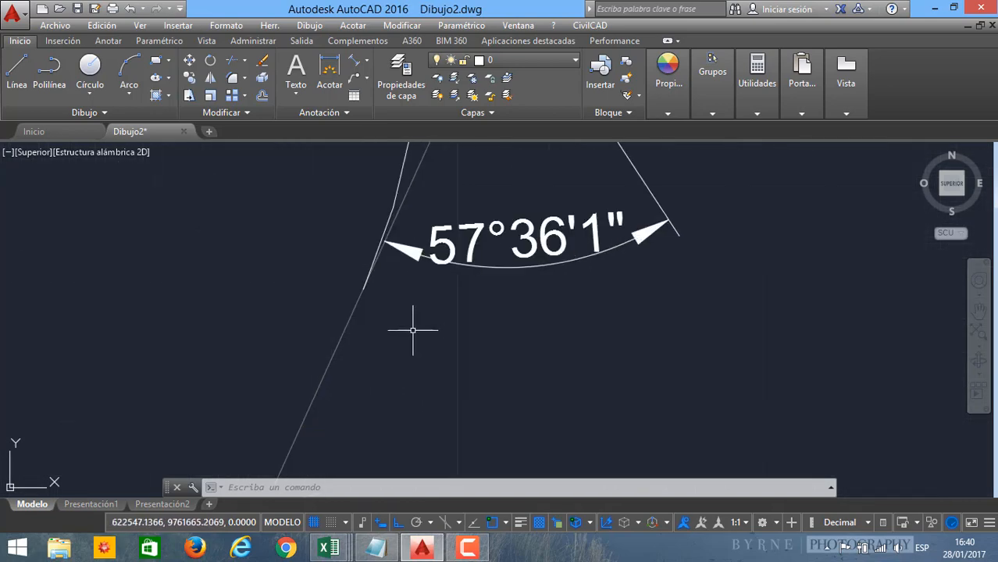
scroll(434, 248, "up", 8)
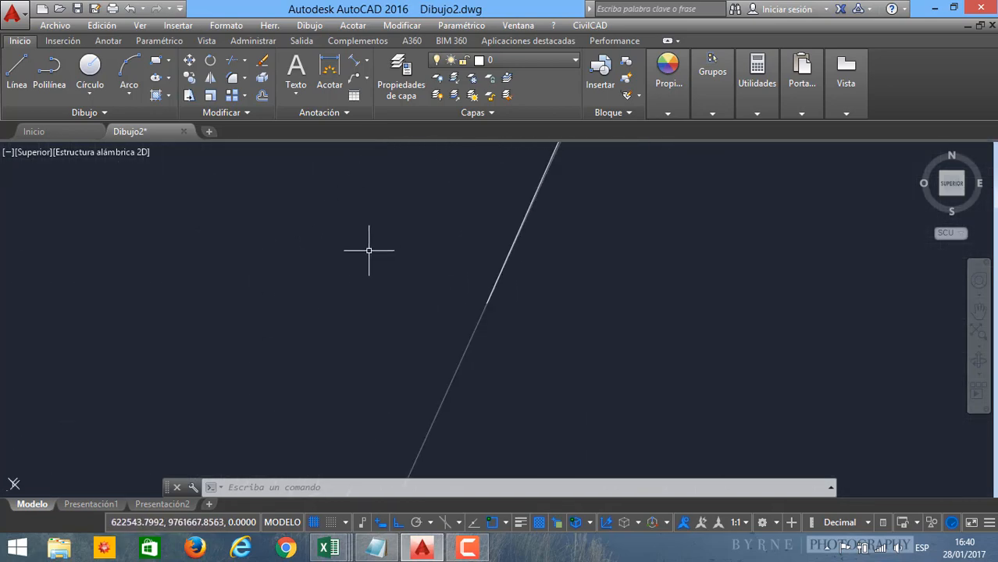
scroll(423, 339, "up", 8)
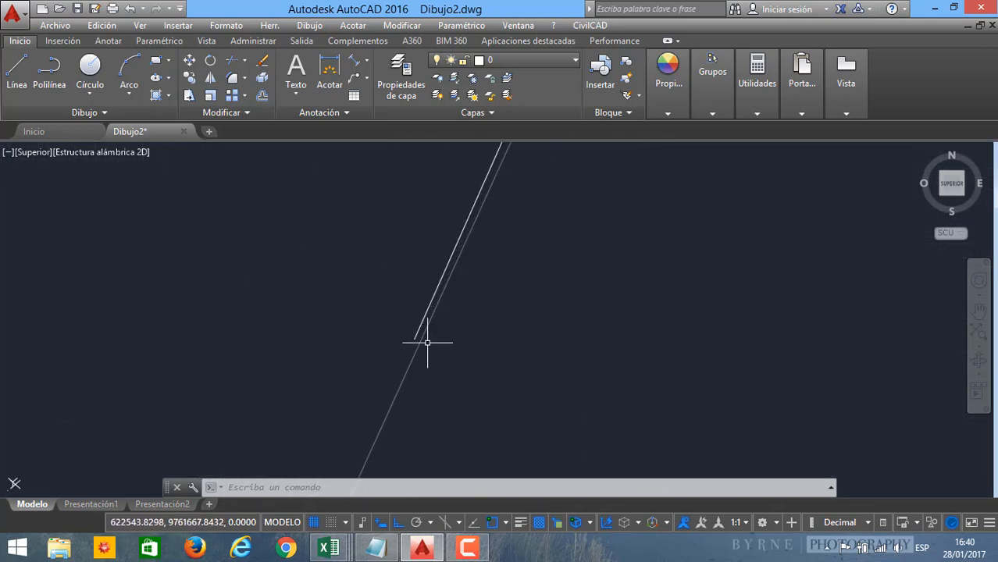
scroll(422, 341, "up", 5)
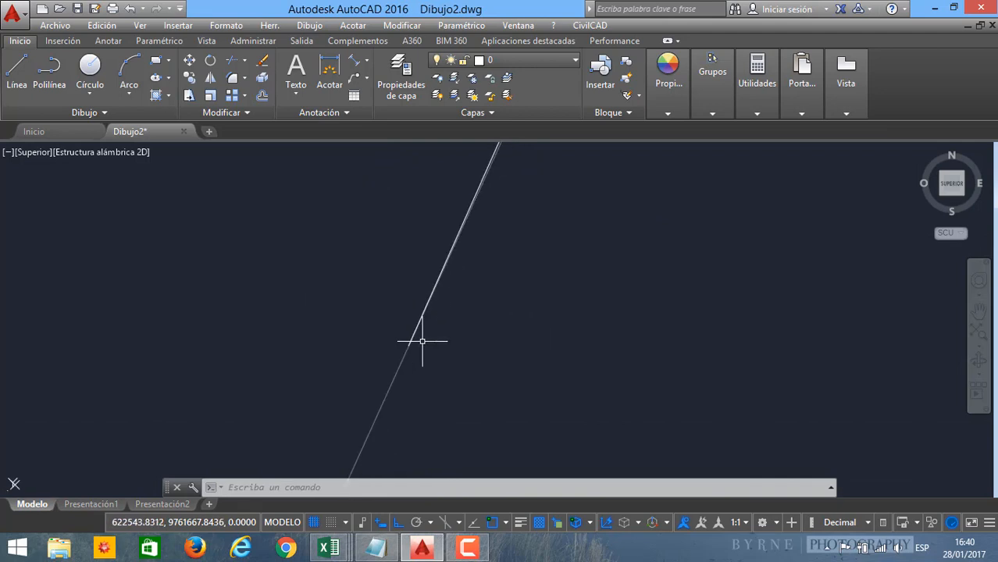
Step: Place a point with the PUNTO command at the curve's end on the segment from C to D
type("O")
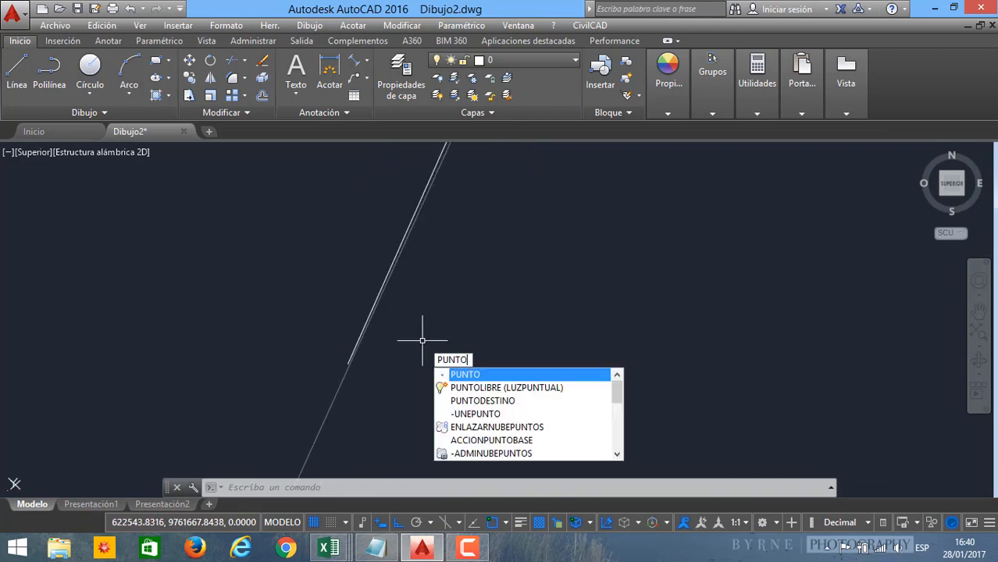
key("Return")
left_click(348, 364)
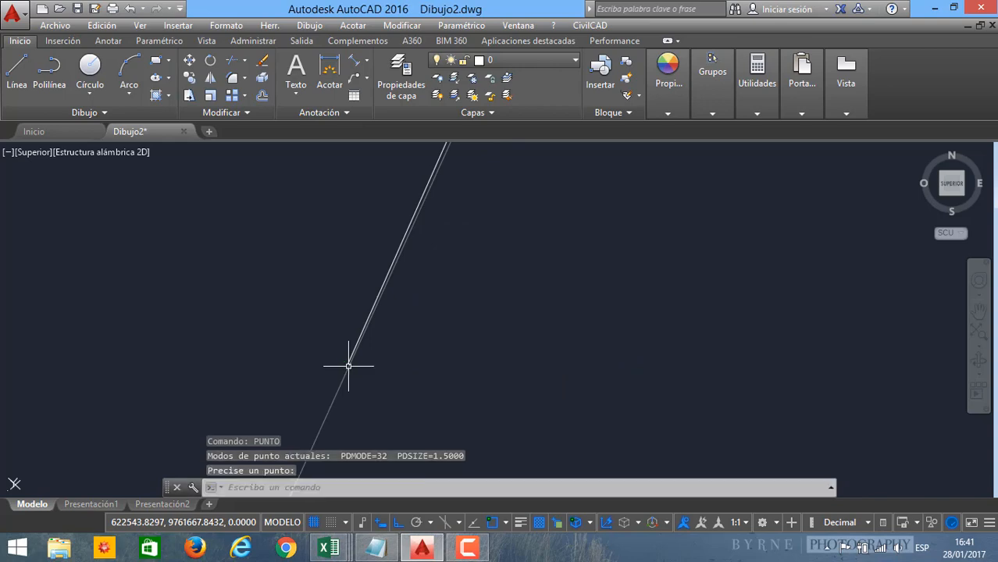
scroll(389, 379, "up", 5)
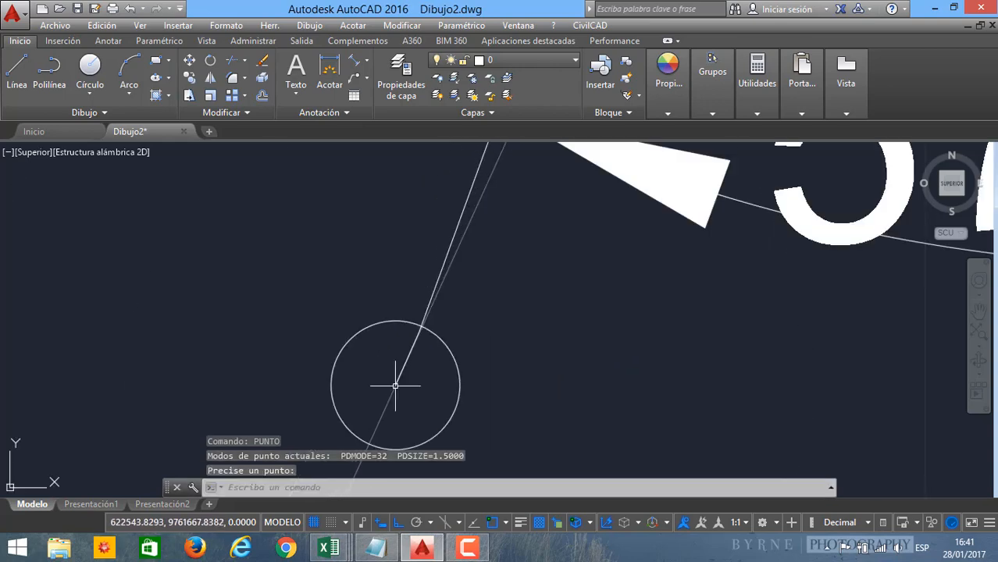
scroll(404, 399, "down", 6)
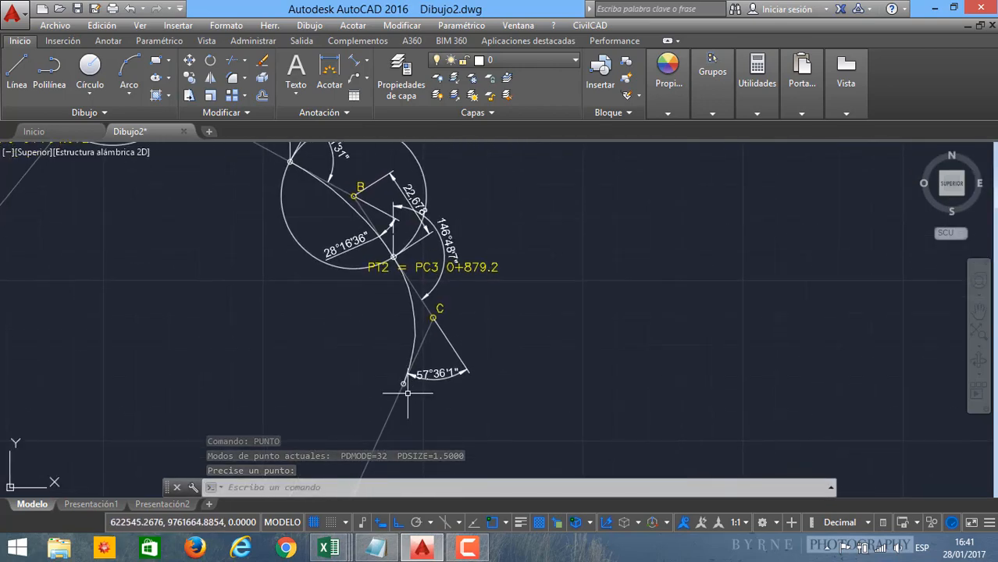
middle_click_drag(405, 401, 405, 385)
left_click(382, 243)
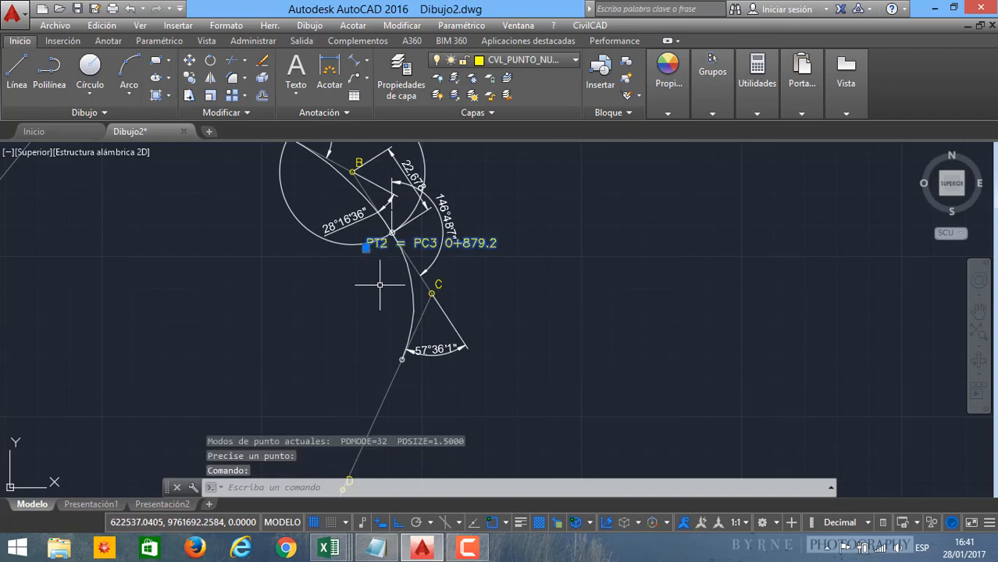
scroll(381, 285, "down", 2)
key("Escape")
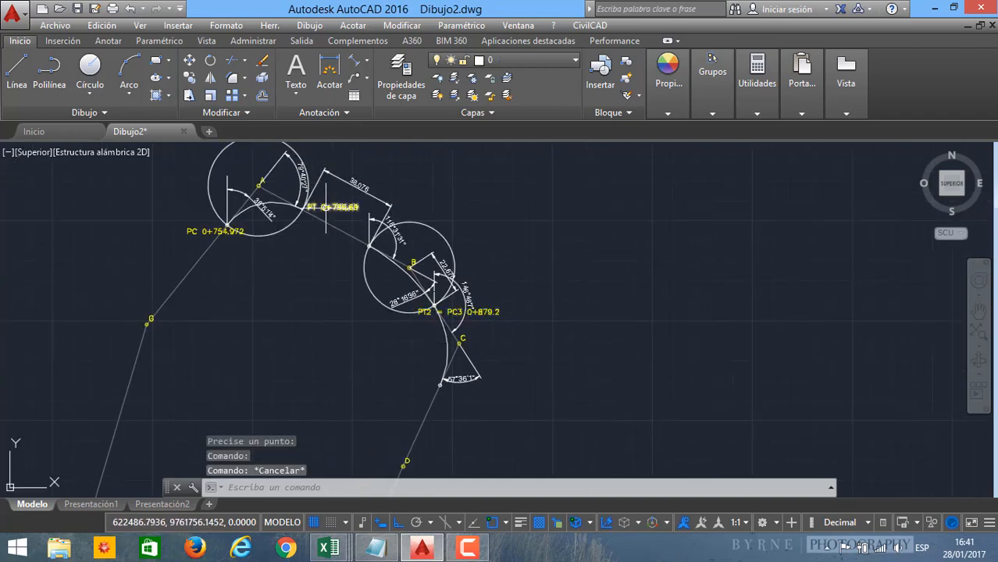
Step: Copy the "PT 0+796.69" label and paste the copy just below the point at the end of curve C
left_click(325, 208)
key("ctrl+c")
key("F1")
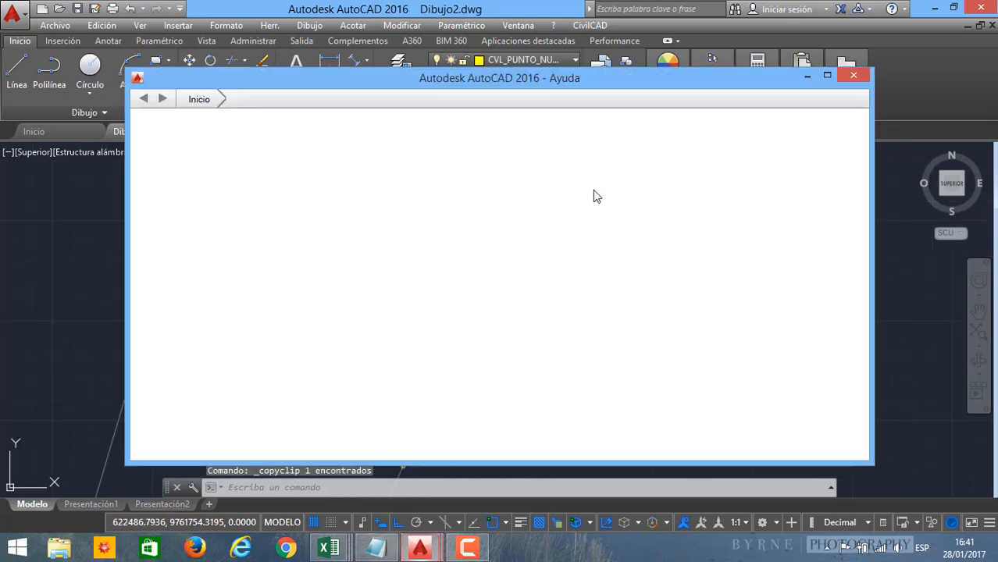
left_click(853, 75)
key("Escape")
key("Escape")
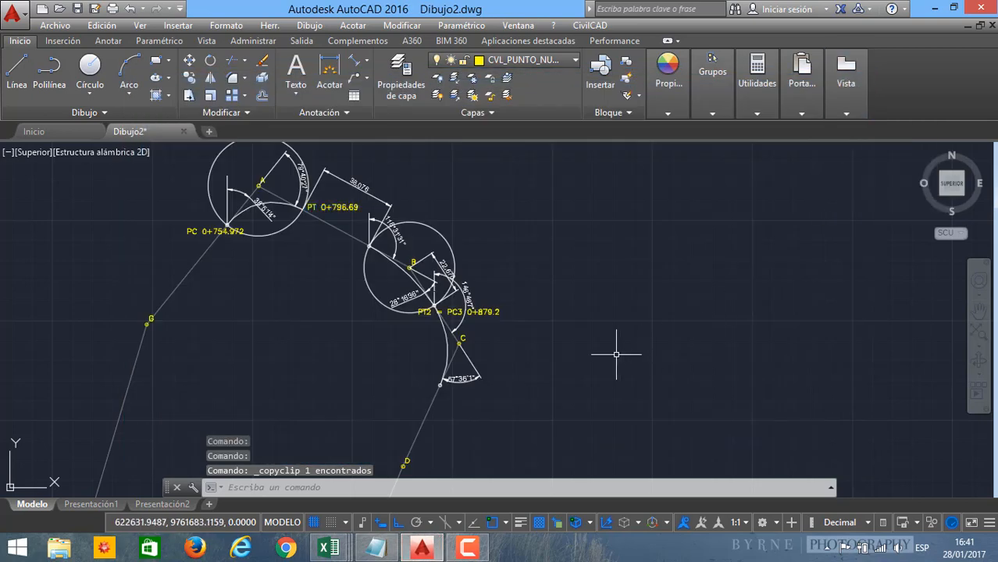
middle_click_drag(474, 311, 459, 269)
key("ctrl+v")
scroll(441, 367, "up", 4)
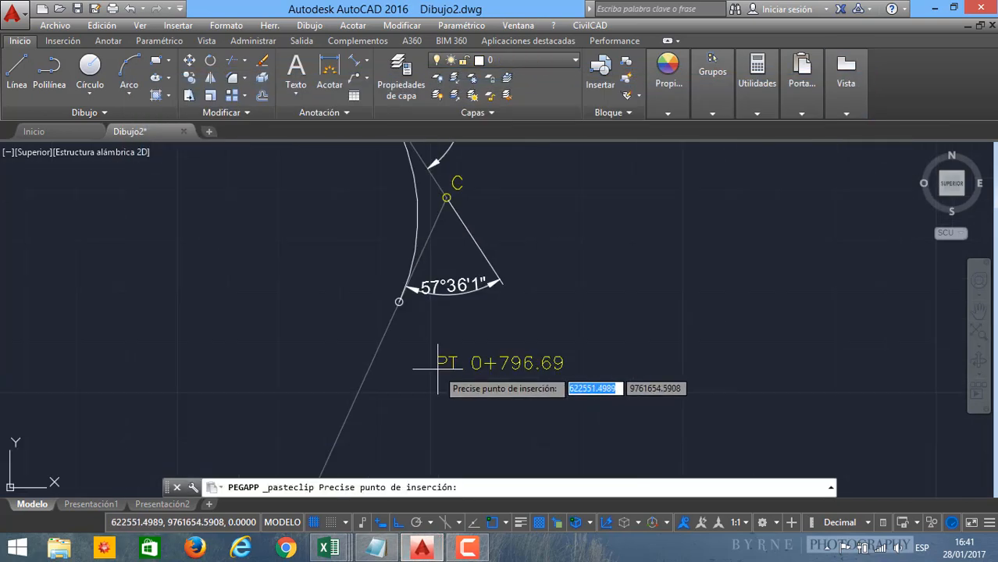
left_click(365, 329)
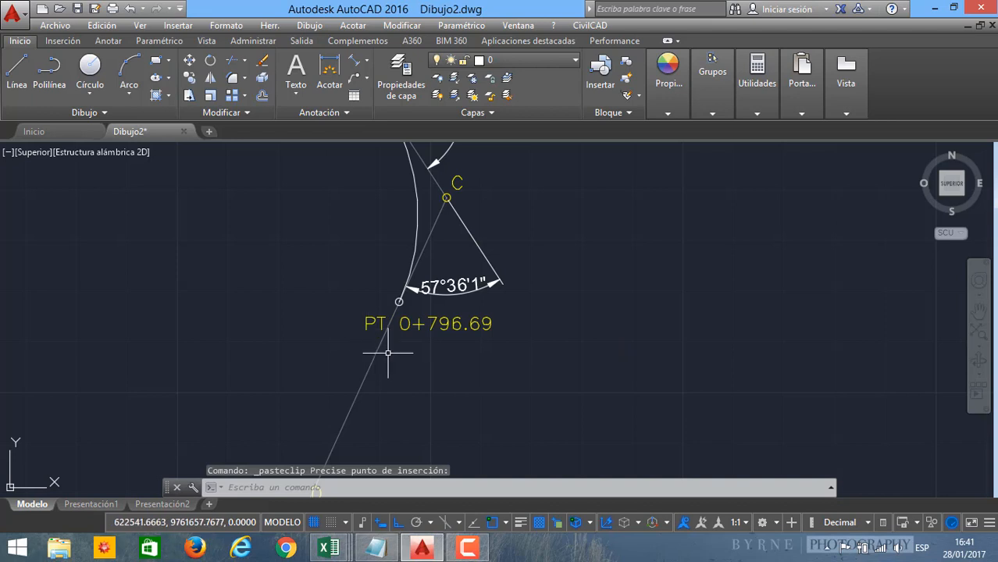
Step: Edit the pasted label below the end of curve C so that its point name reads PT3
scroll(391, 352, "up", 2)
left_click(376, 301)
left_click(377, 300)
double_click(376, 300)
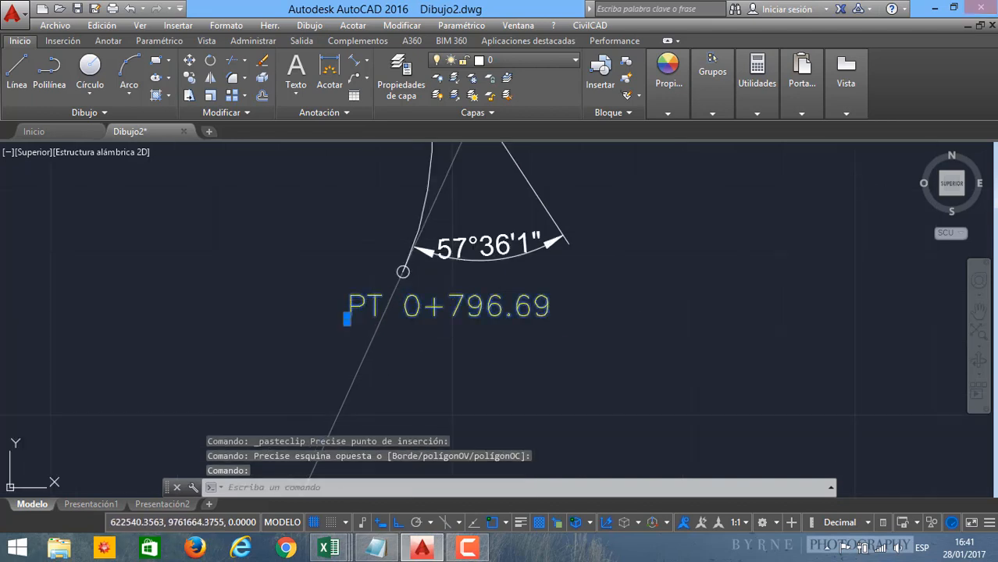
left_click(384, 305)
type("3")
key("Return")
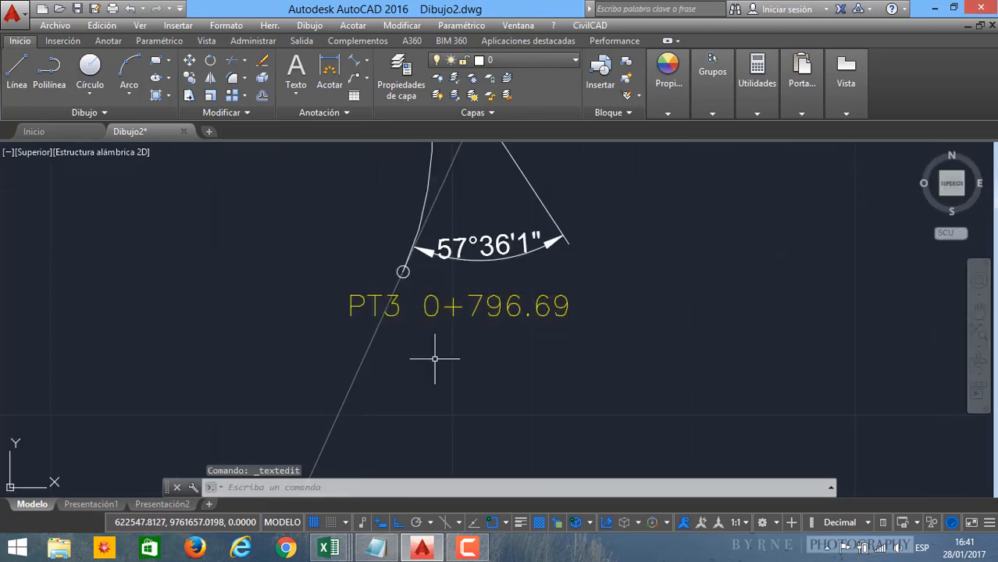
key("Return")
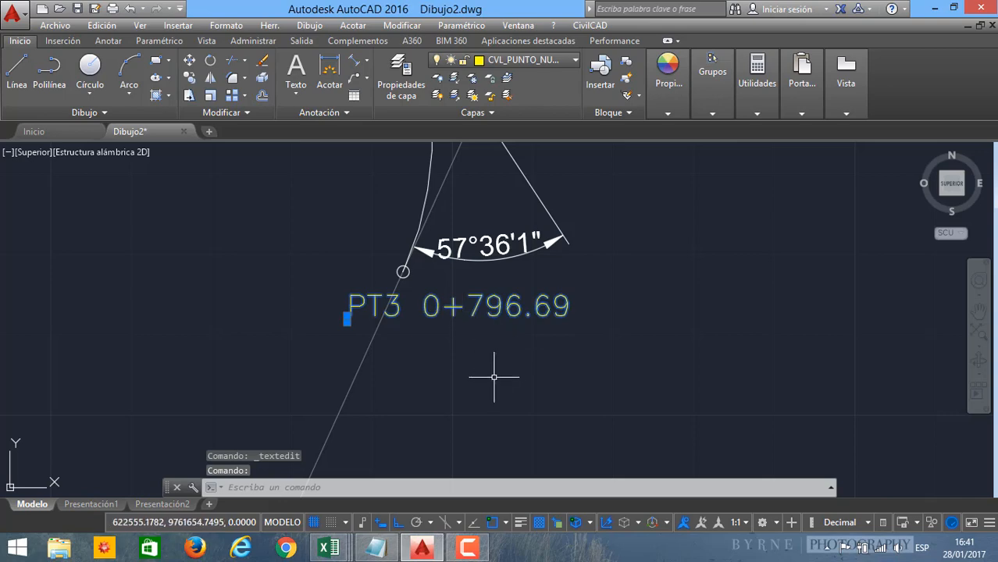
Step: Switch to the Excel curve table and look up the station of the PT row
mouse_move(328, 547)
left_click(242, 457)
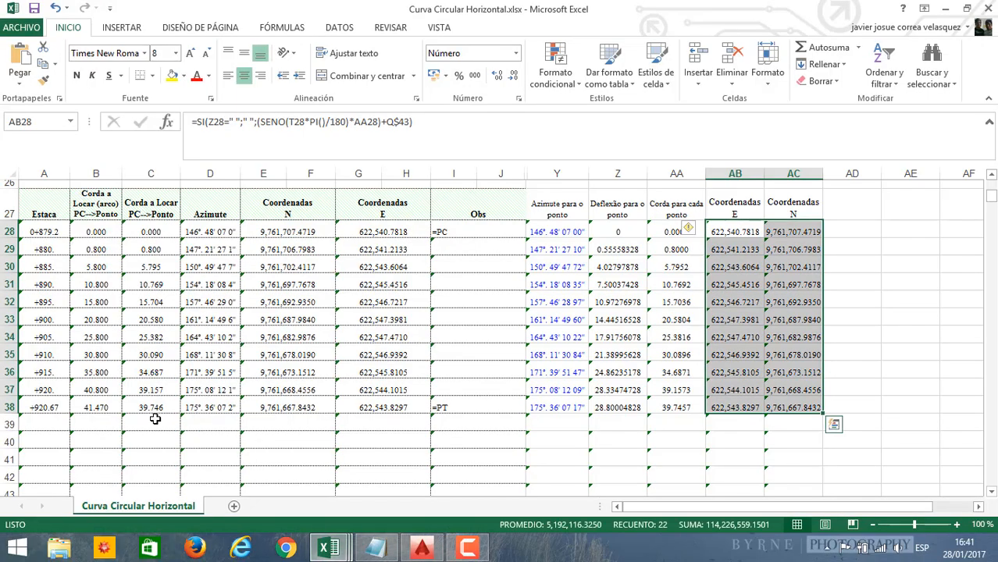
scroll(155, 419, "down", 1)
left_click(44, 349)
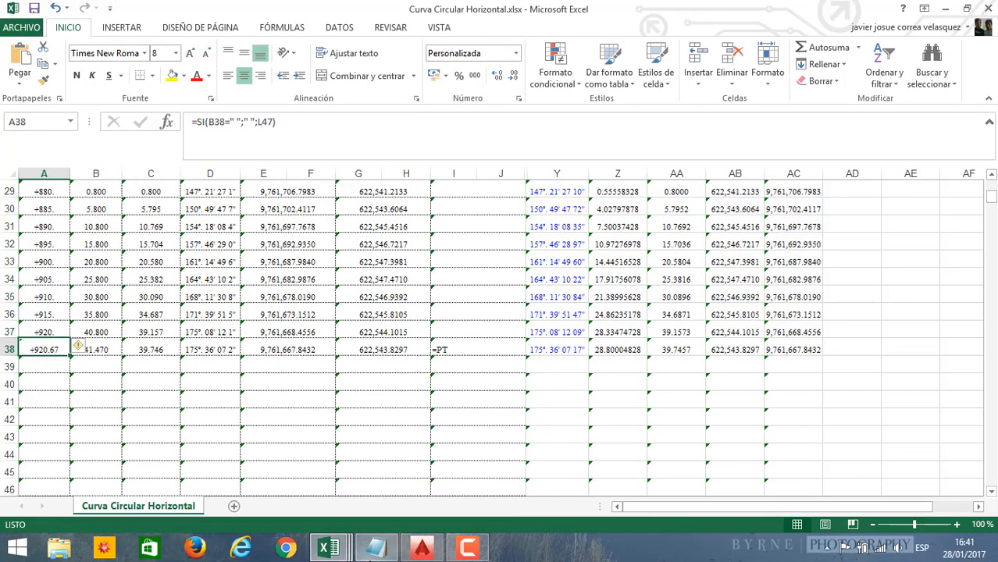
Step: Back in AutoCAD, edit the PT3 label so that its station reads 0+920.67
left_click(421, 546)
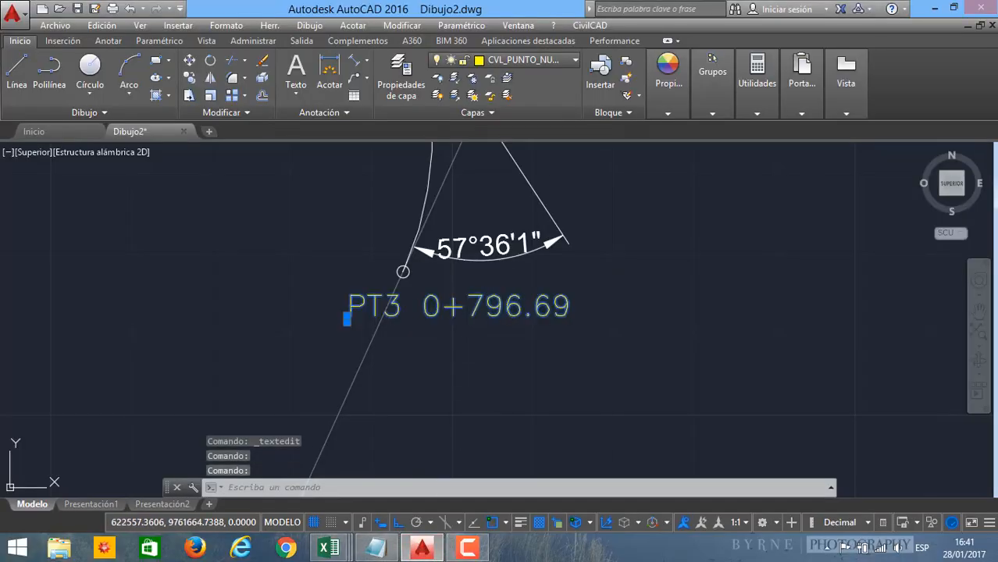
double_click(537, 311)
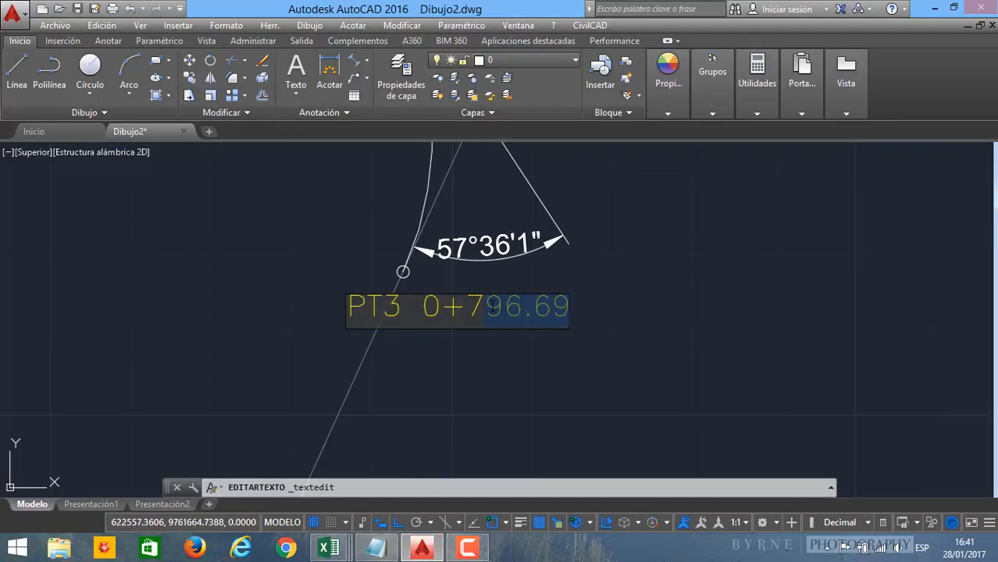
type("920.67")
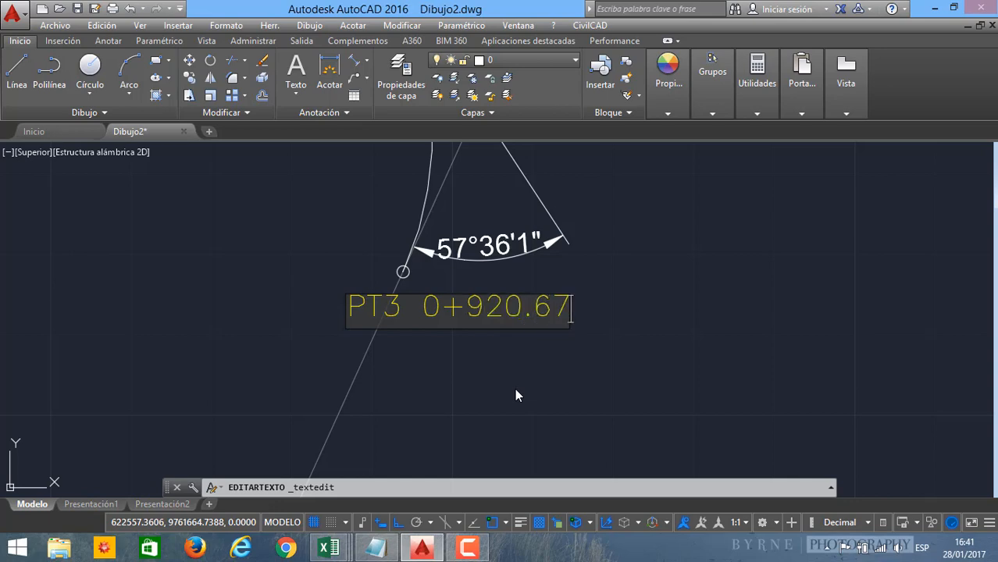
left_click(515, 390)
left_click(517, 390)
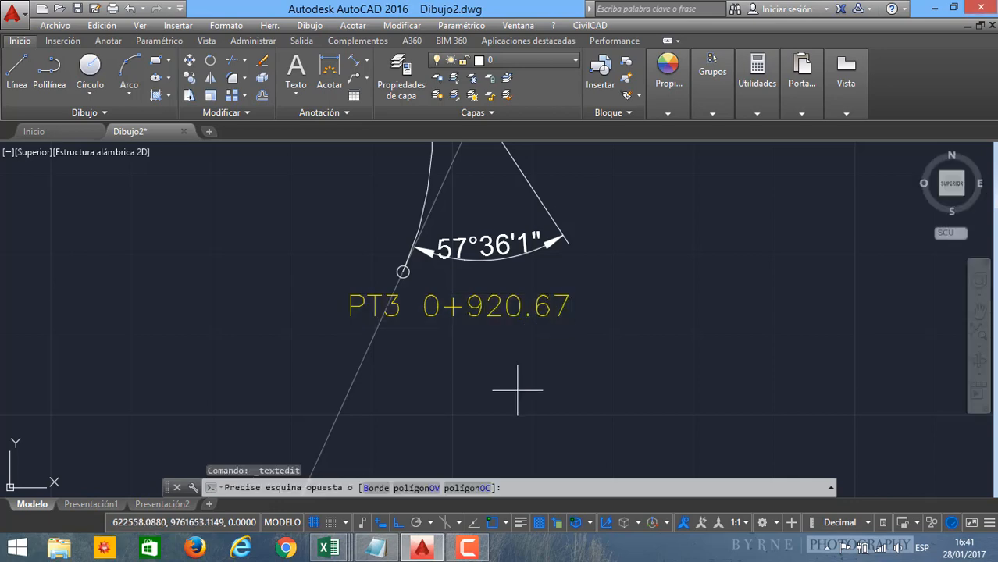
Step: Check the Notepad notes for what applies at point D, and locate D in the AutoCAD polygon
scroll(503, 369, "down", 3)
scroll(507, 362, "up", 2)
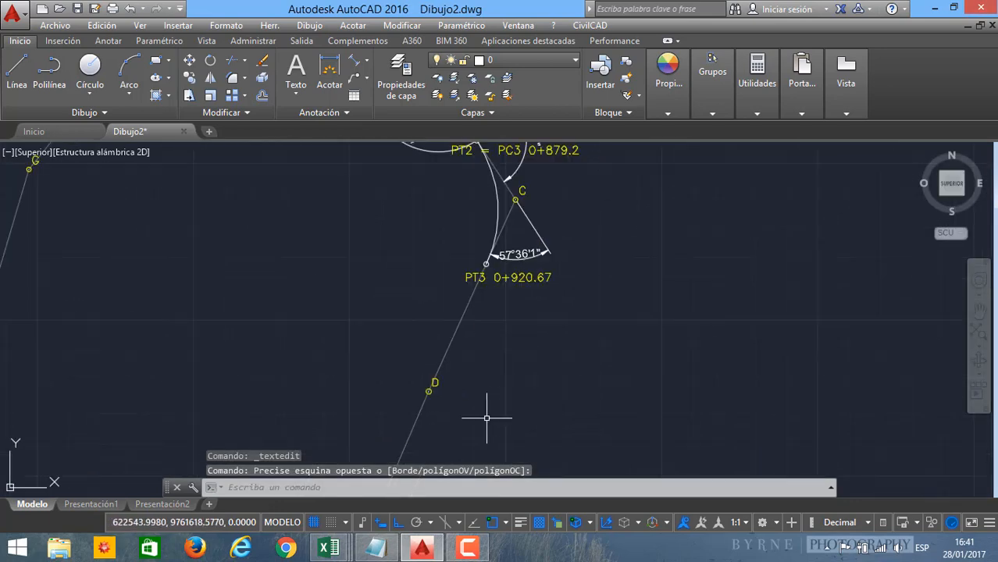
left_click(376, 546)
left_click(565, 353)
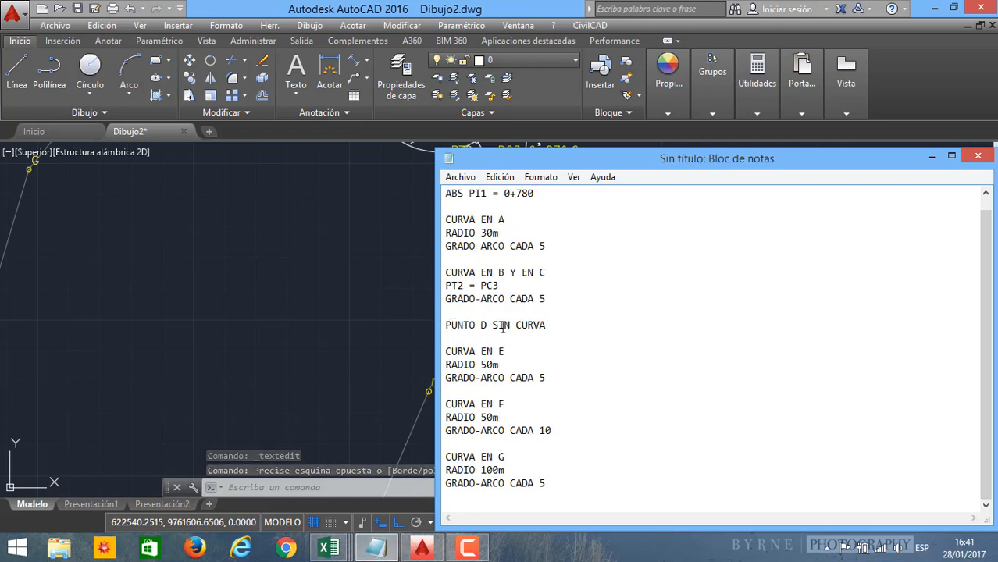
left_click(384, 332)
scroll(390, 328, "down", 4)
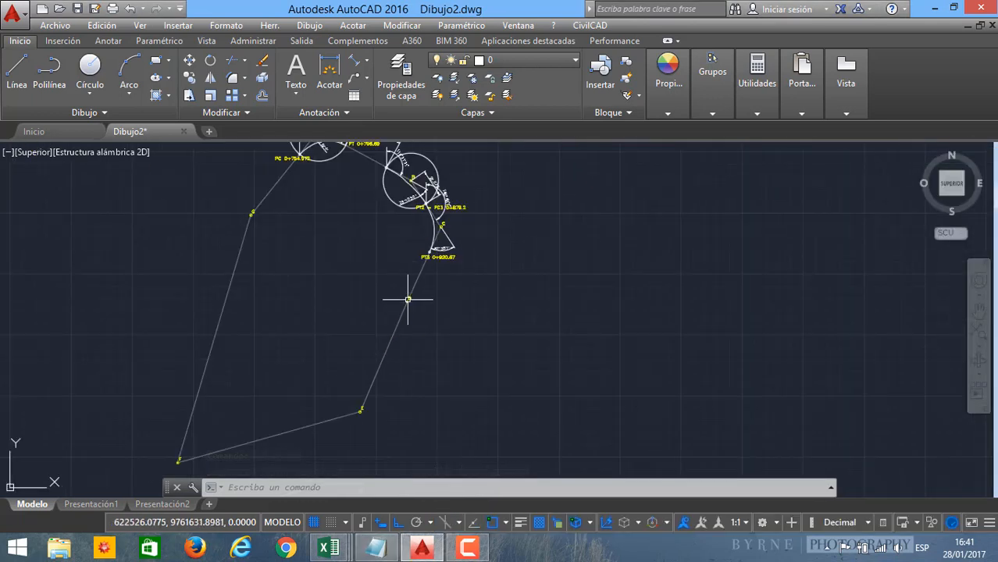
Step: Check the angle between the two polygon segments meeting at point D with the ACOANGULAR command
scroll(408, 304, "up", 5)
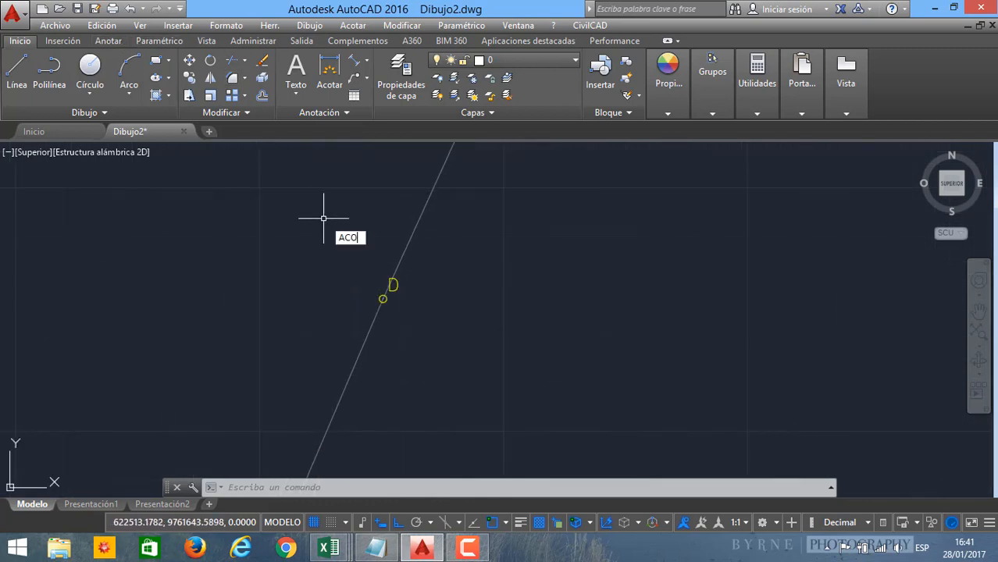
type("ACOANGULAR")
key("Return")
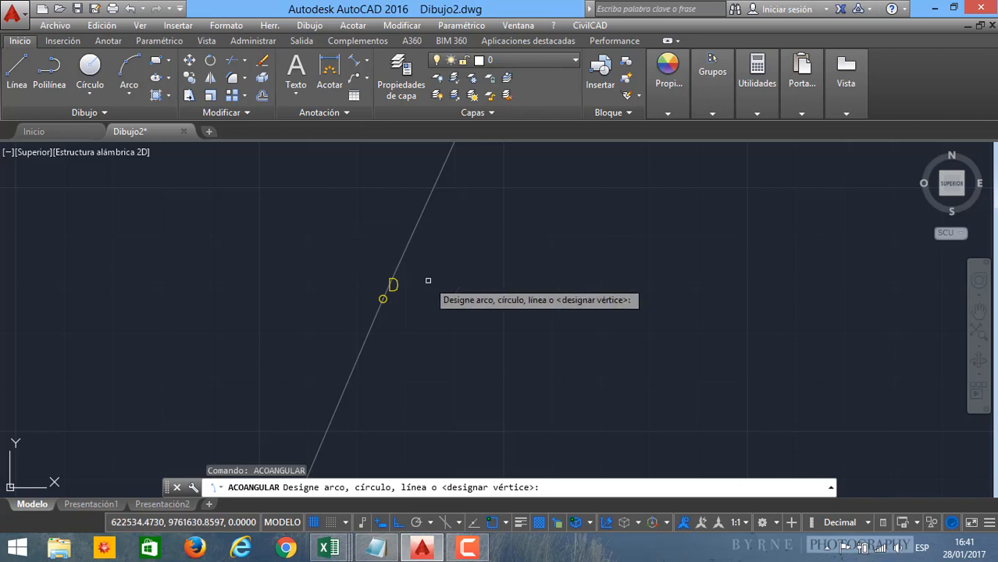
left_click(403, 263)
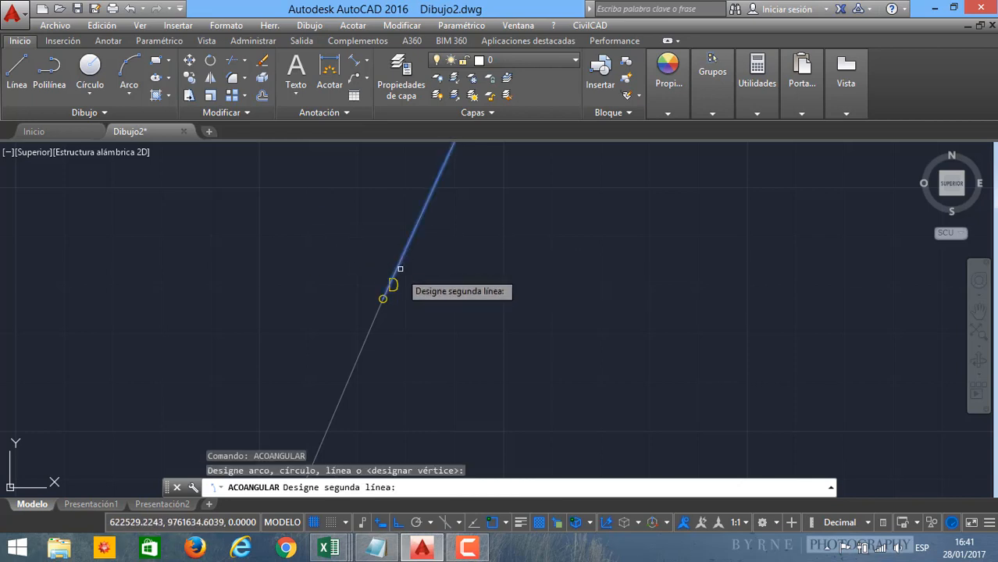
left_click(364, 344)
scroll(398, 345, "up", 3)
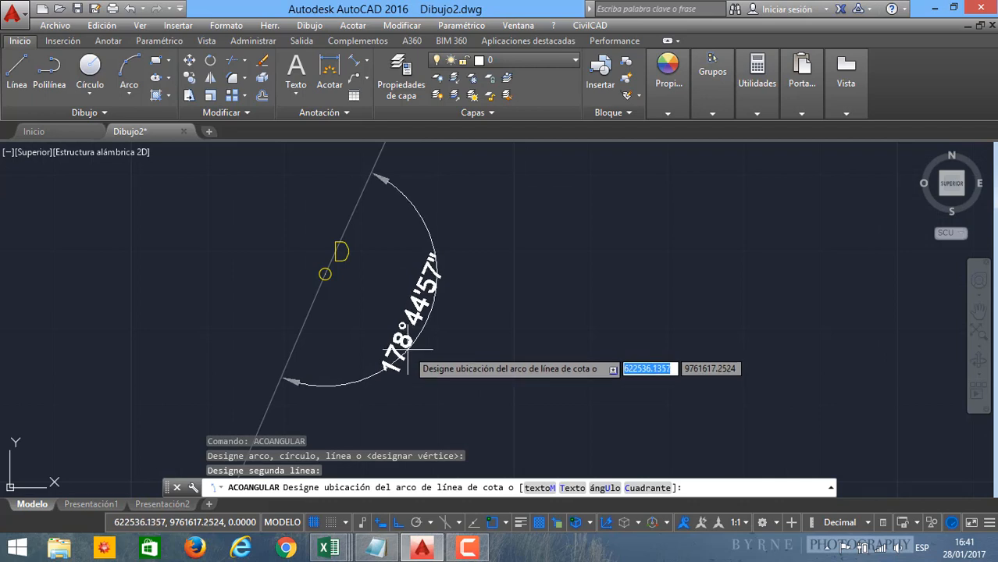
Step: Locate vertex E in the polygon and read the radius and arc interval for its curve in the Notepad notes
scroll(406, 352, "down", 5)
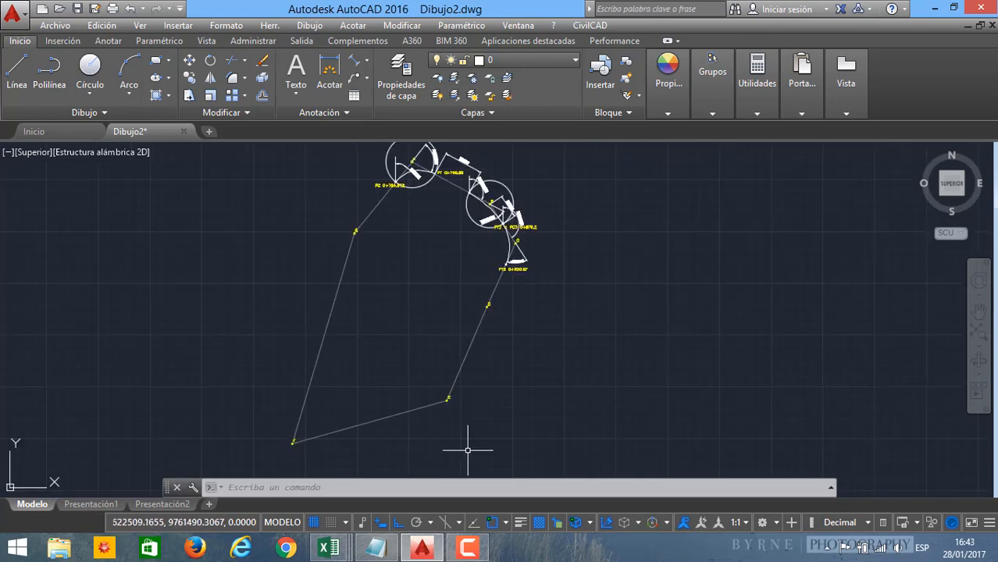
mouse_move(463, 363)
middle_mouse_down()
mouse_move(508, 312)
mouse_move(477, 338)
middle_mouse_up()
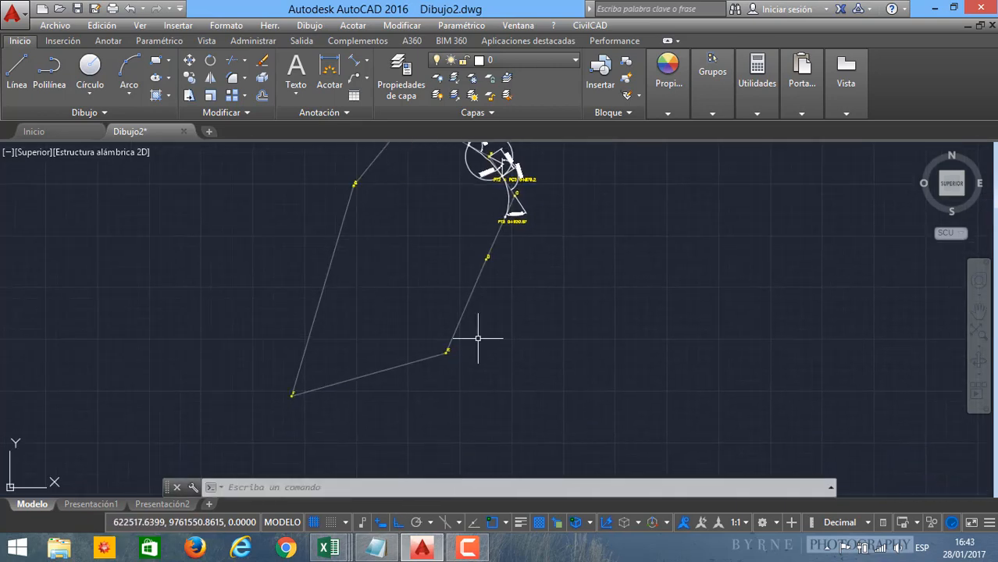
left_click(376, 546)
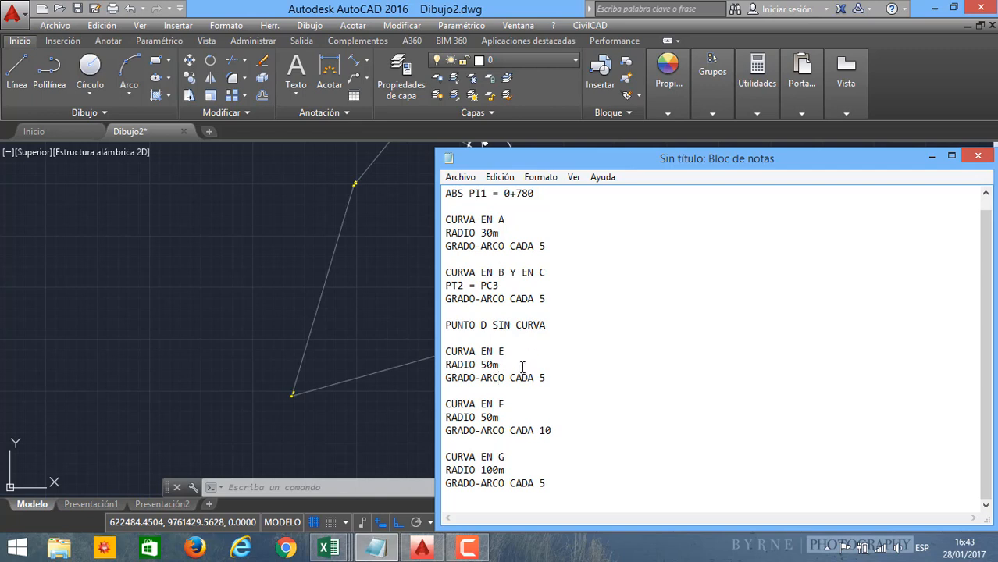
left_click(398, 318)
Step: Dimension the deflection angle at vertex E with ACOANGULAR, between the segment to F and the extension of segment DE
middle_click_drag(523, 307, 508, 333)
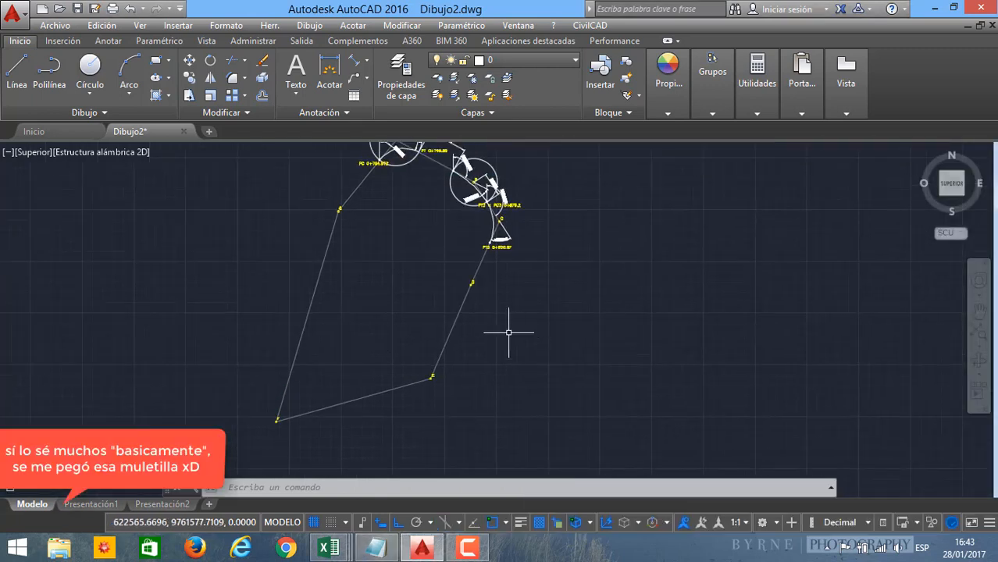
scroll(448, 363, "up", 4)
middle_click_drag(444, 373, 468, 325)
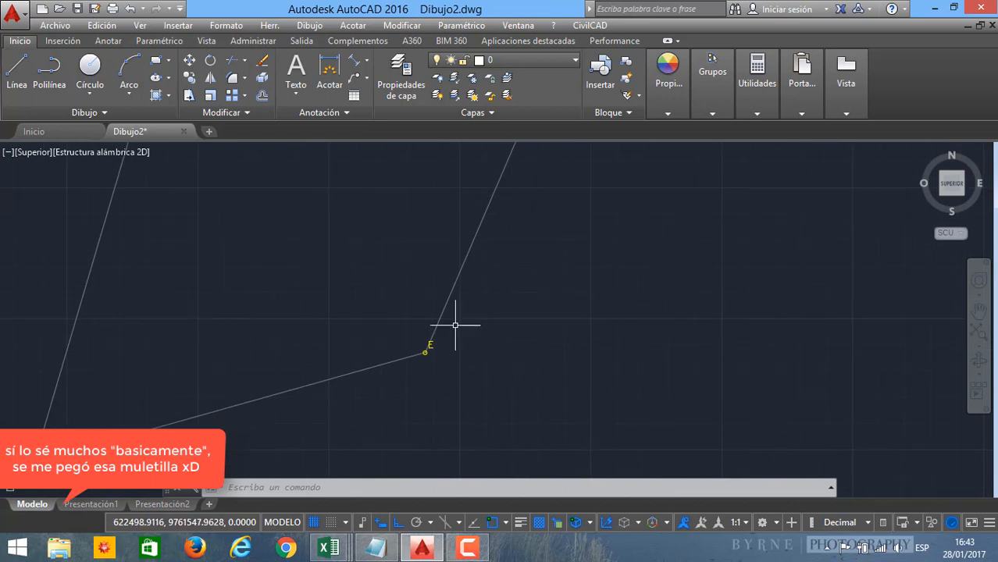
scroll(432, 357, "up", 4)
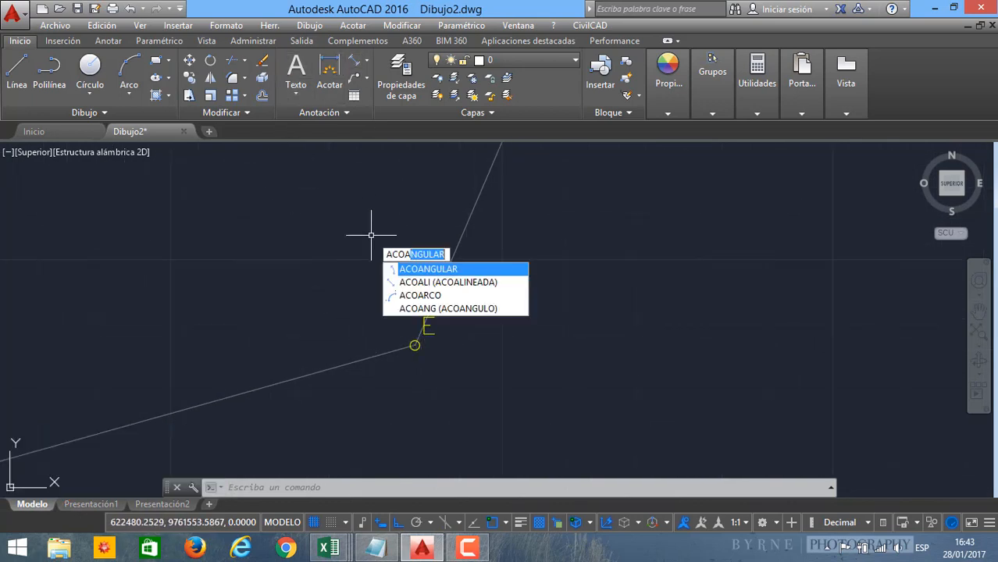
key("Return")
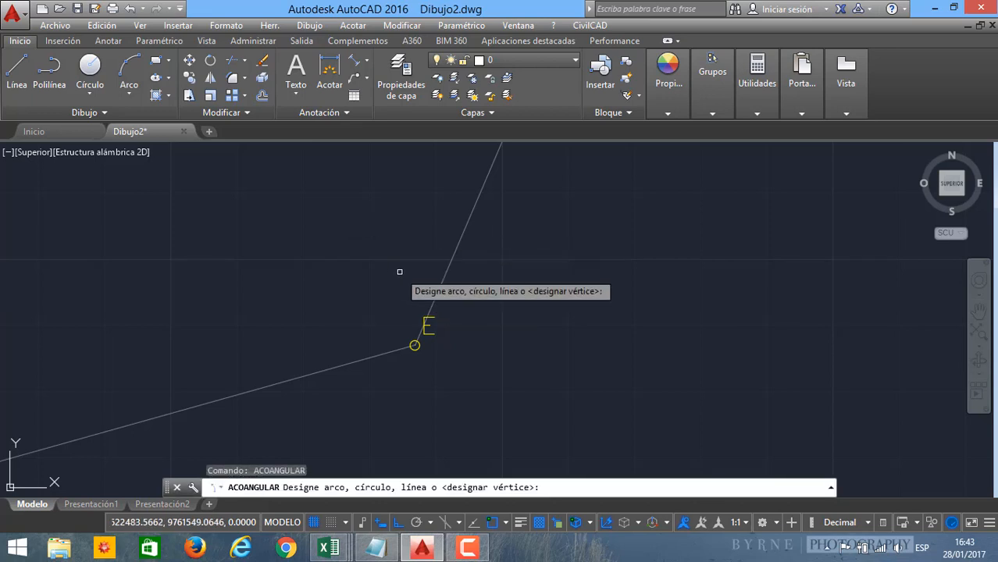
left_click(428, 307)
left_click(368, 358)
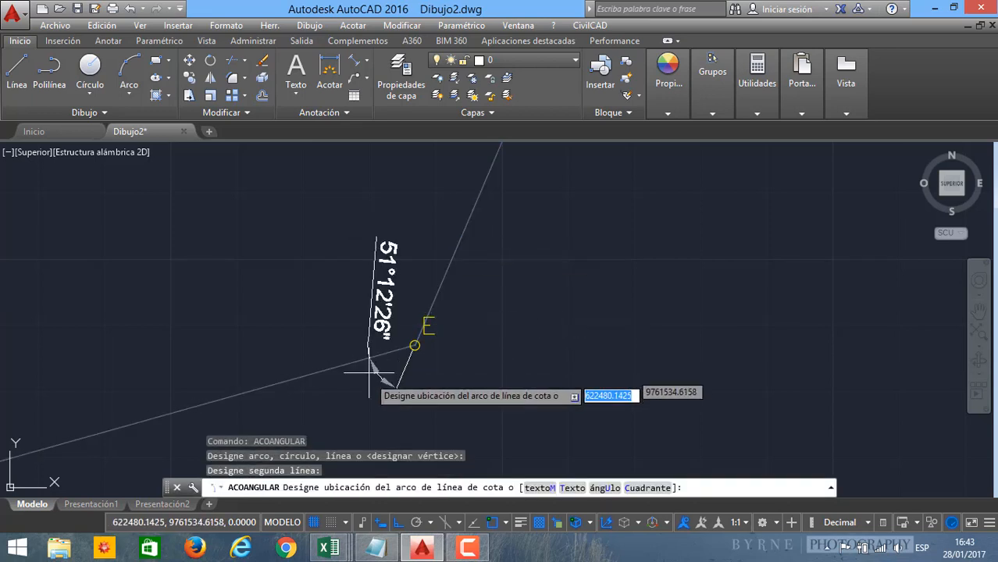
scroll(407, 332, "up", 3)
left_click(399, 356)
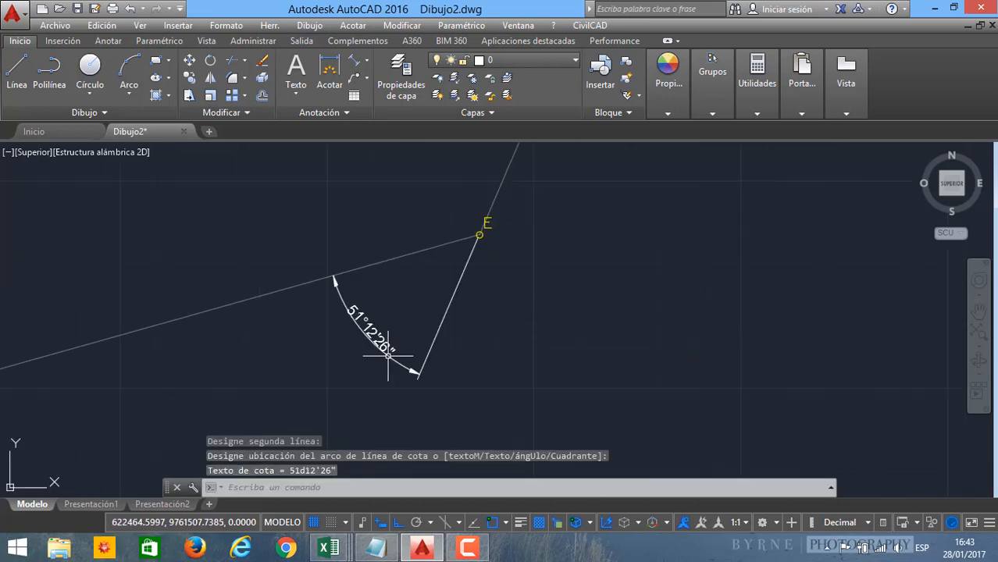
Step: In the Excel curve sheet, set the central angle AC to 51.1226 and the radius Raio to 50
scroll(396, 315, "up", 3)
scroll(396, 316, "down", 2)
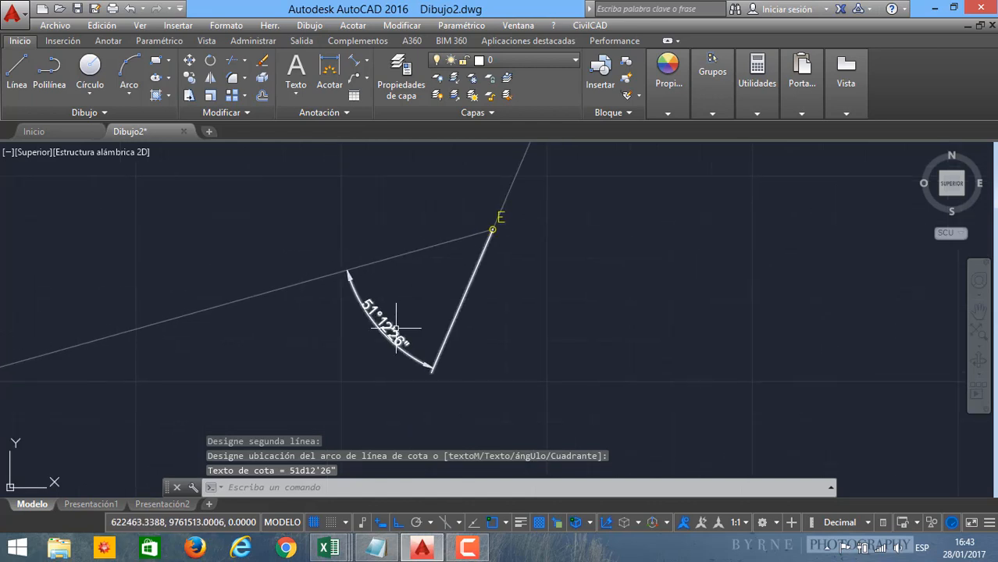
scroll(401, 334, "up", 2)
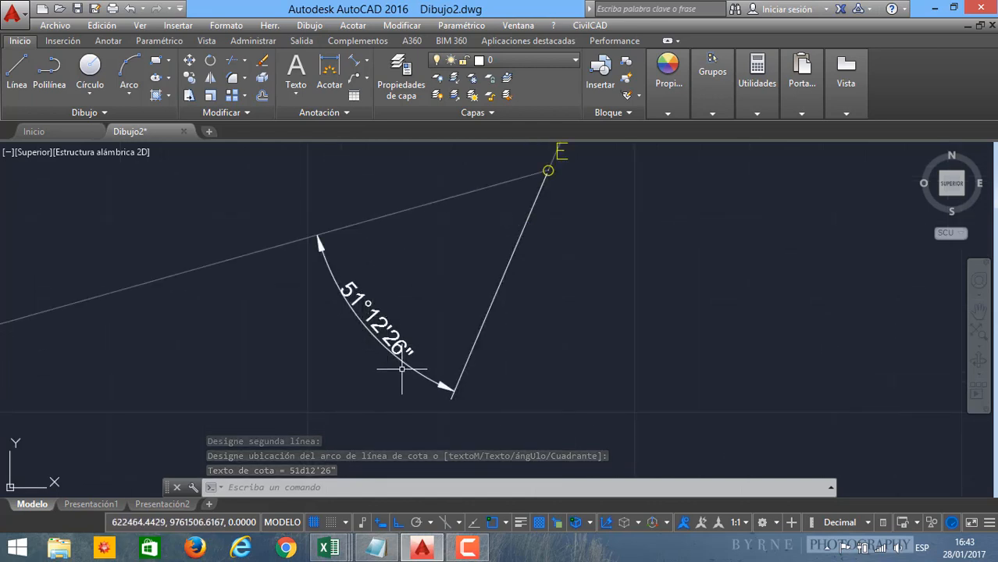
key("alt+Tab")
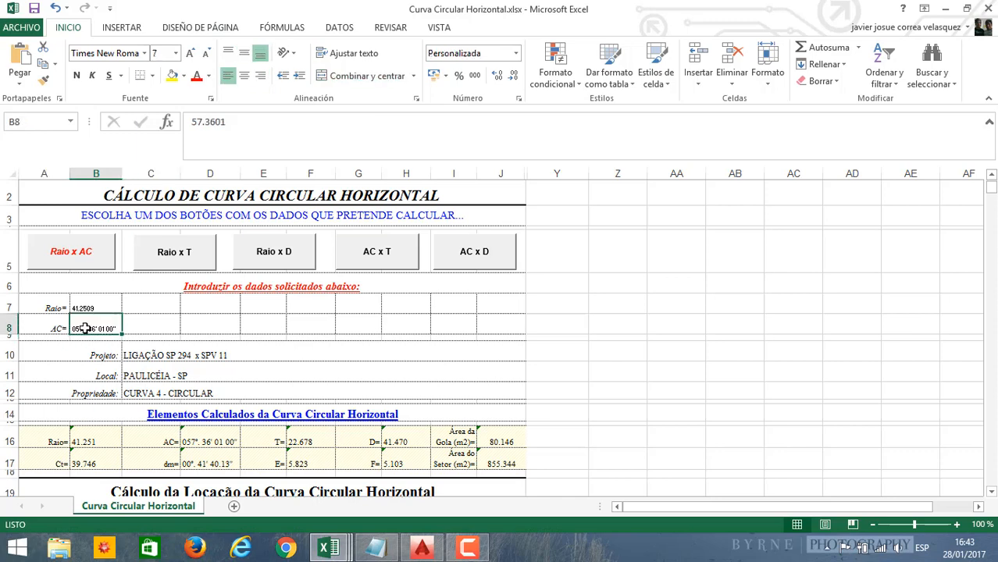
type("51.1226")
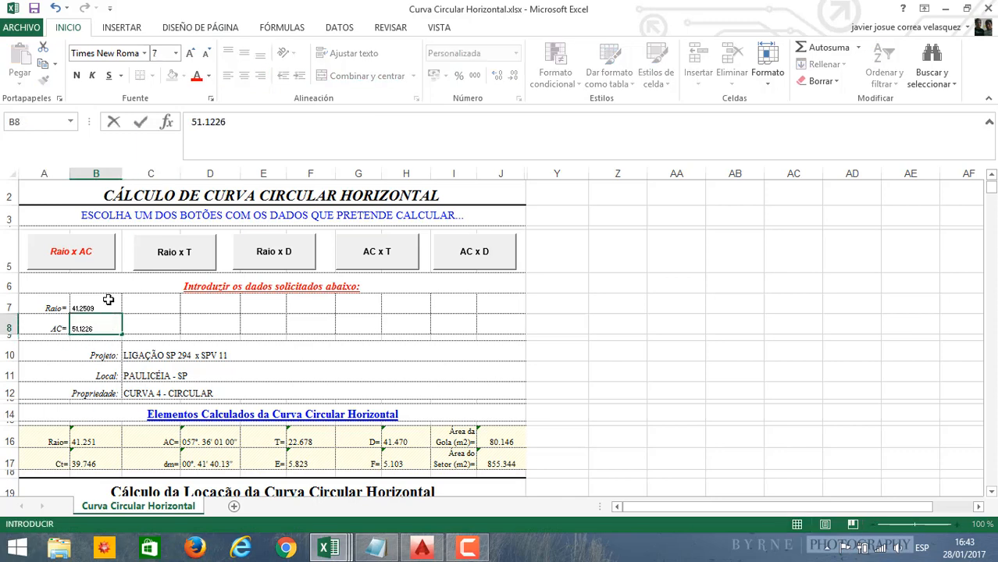
left_click(108, 300)
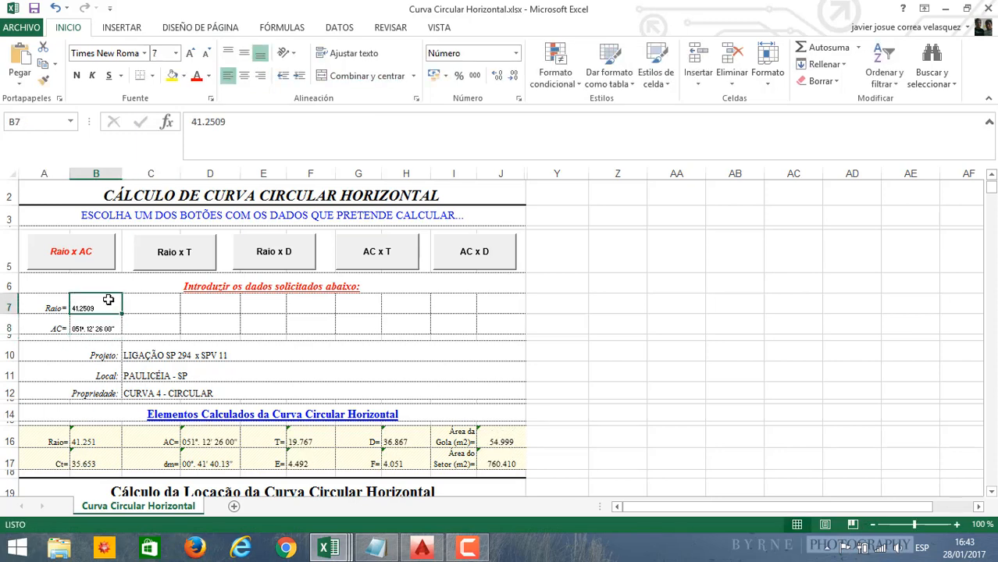
type("50")
left_click(125, 372)
Step: Look up the calculated tangent length T in the Excel sheet and return to vertex E in AutoCAD
scroll(127, 374, "down", 3)
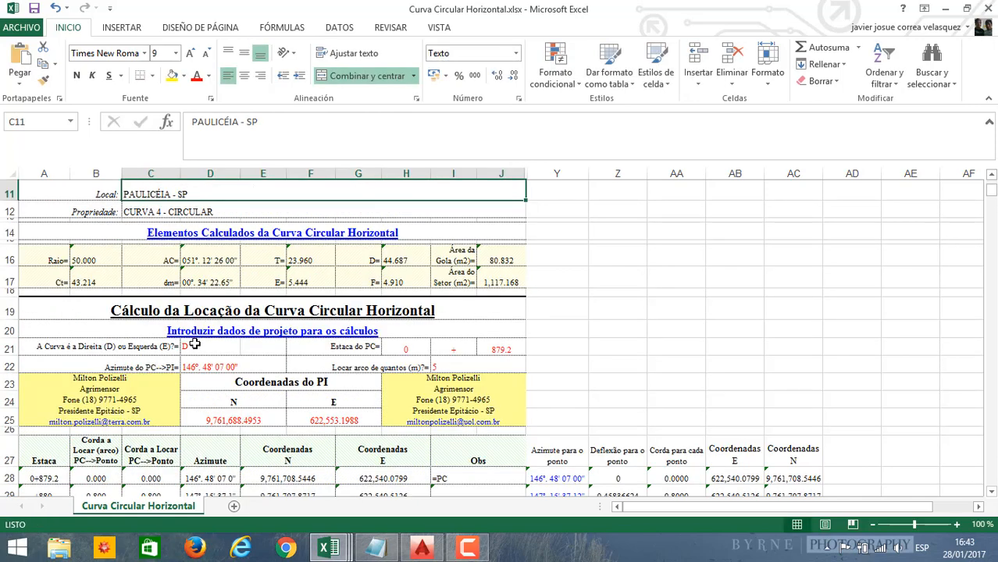
left_click(310, 253)
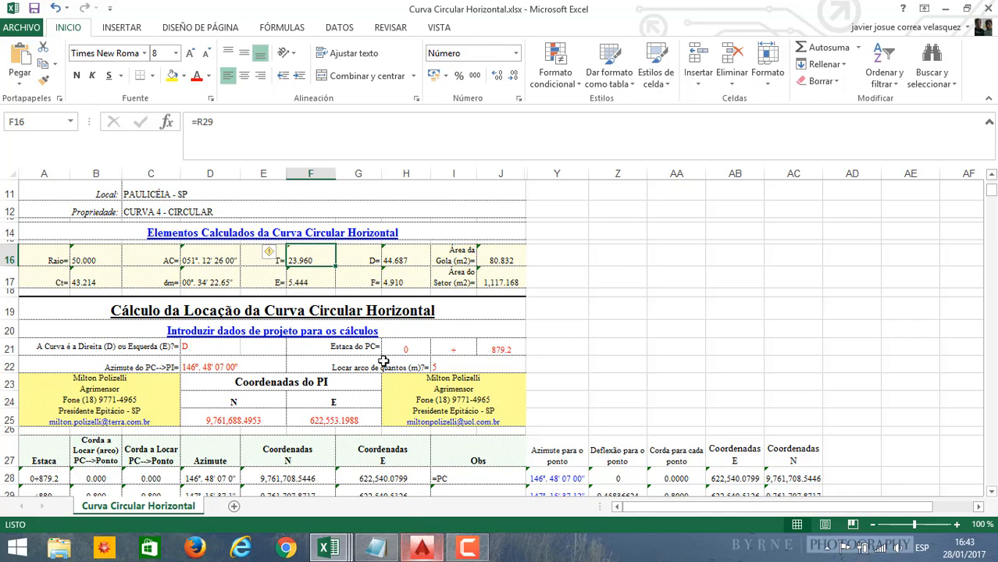
left_click(421, 548)
scroll(466, 308, "up", 5)
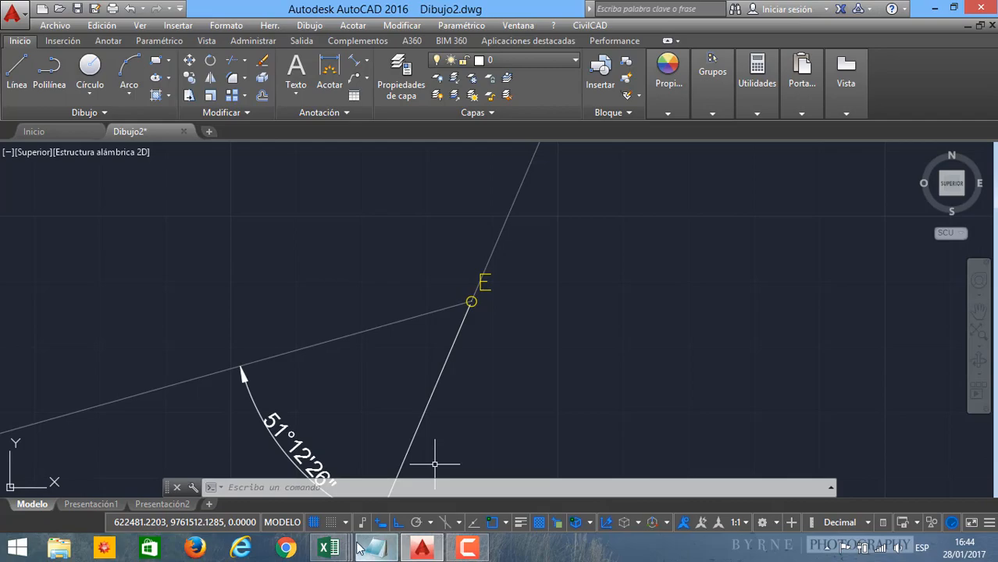
mouse_move(328, 548)
left_click(288, 486)
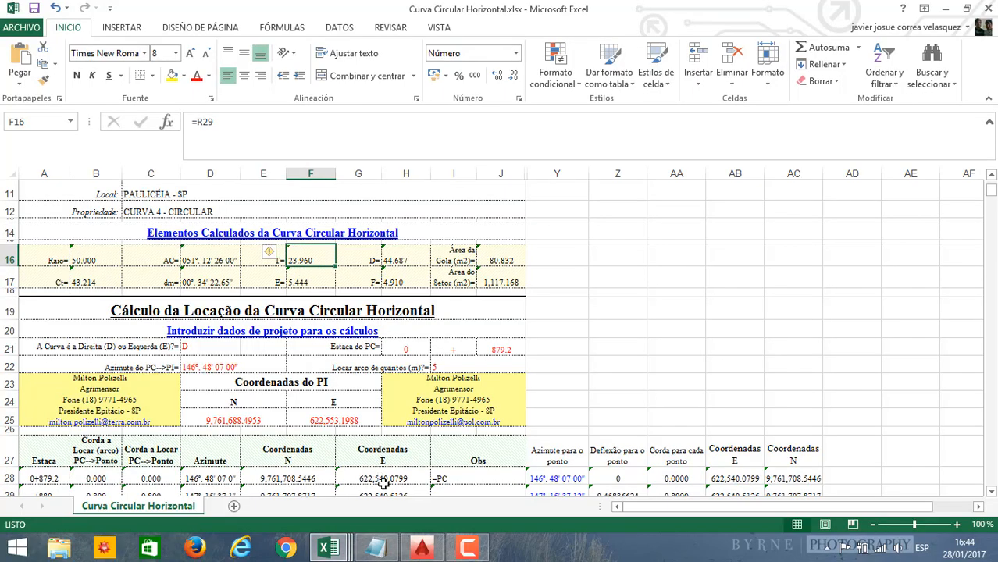
left_click(414, 547)
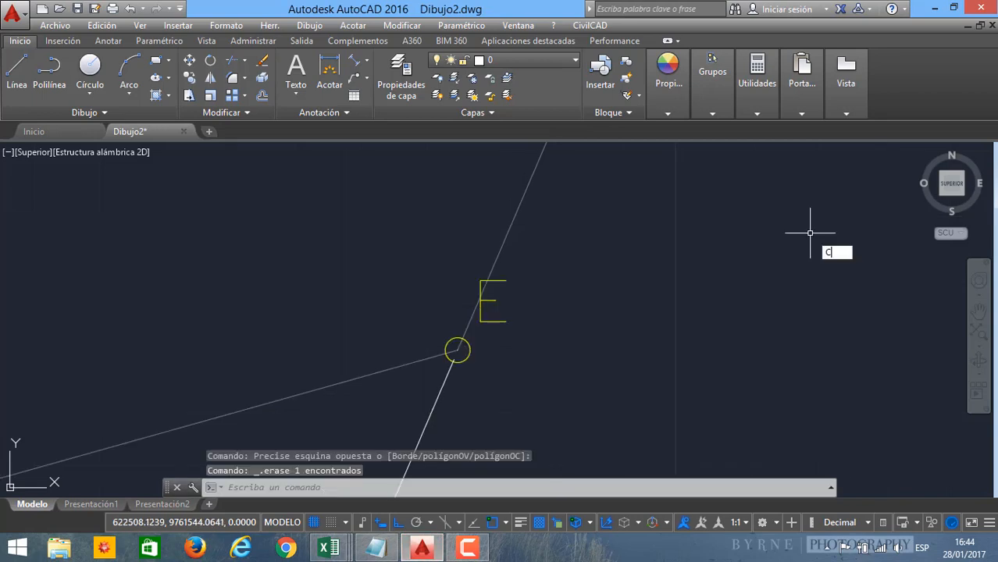
Step: Draw a circle of radius 23.96 centred on point E
type("c")
key("Return")
left_click(457, 350)
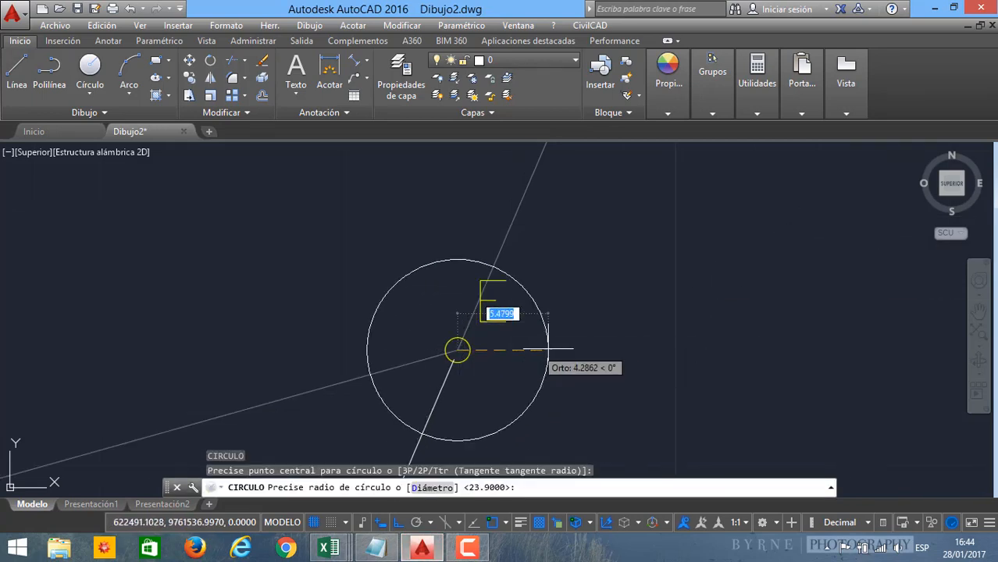
type("23.96")
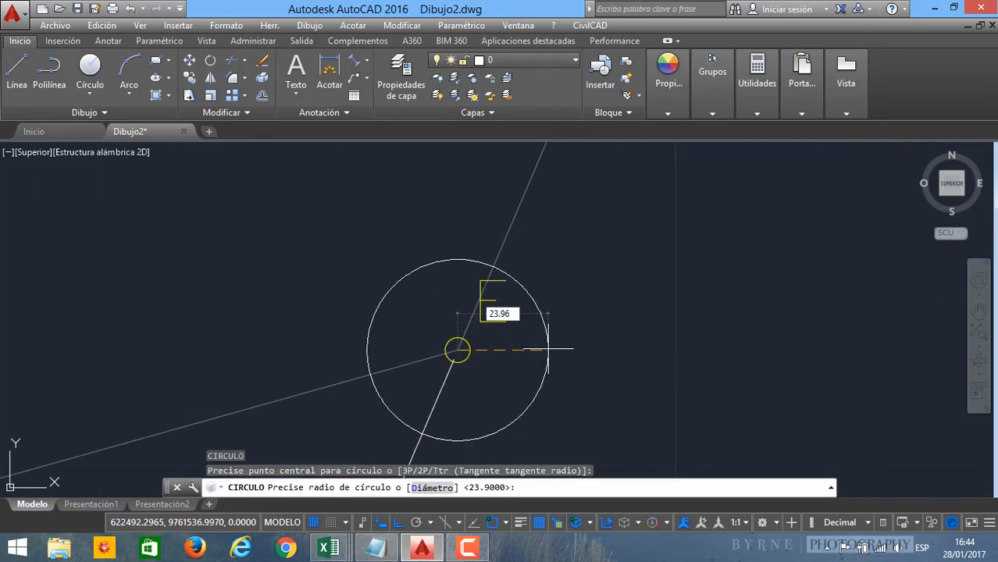
key("Return")
Step: Place a point where the circle around E crosses the line running from E to D
scroll(548, 348, "down", 2)
middle_click_drag(583, 273, 525, 327)
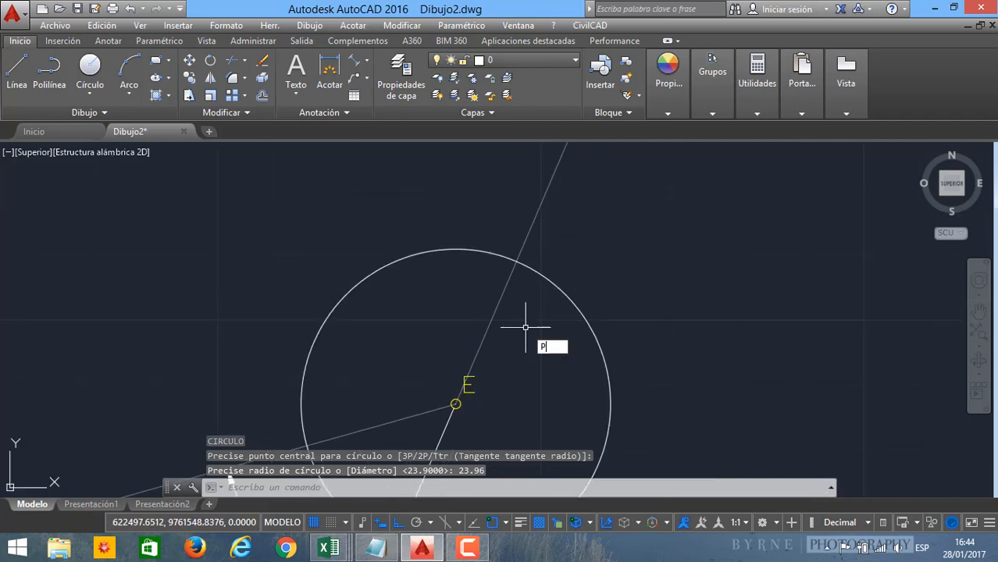
key("Return")
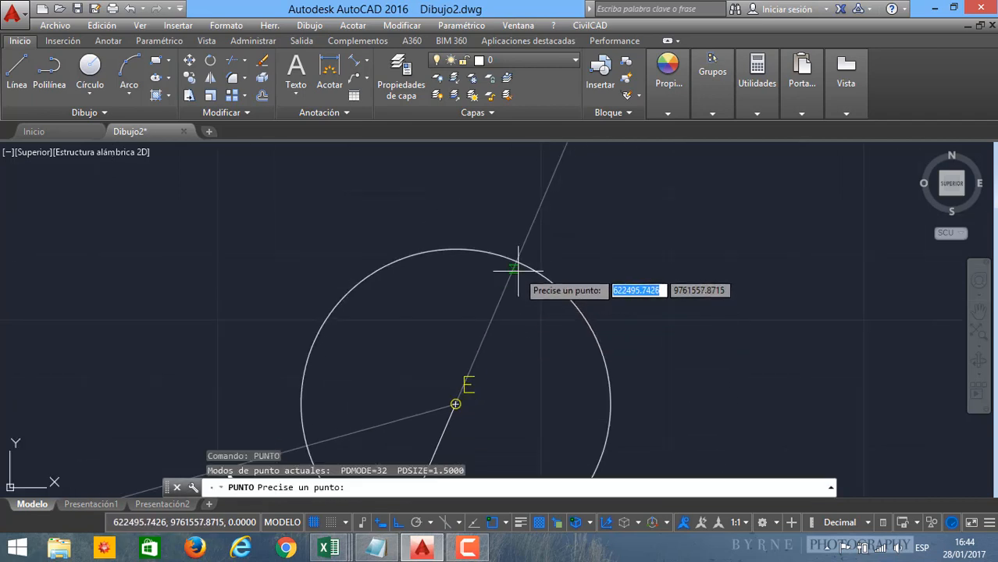
left_click(516, 262)
scroll(531, 266, "up", 2)
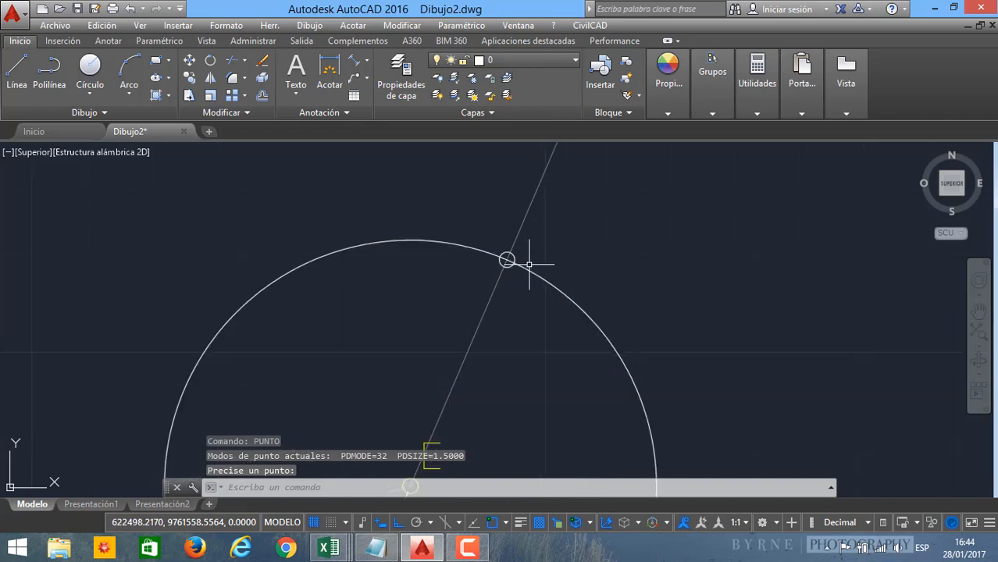
Step: Examine the traverse line from the new point on the circle around E past D to PT3
scroll(528, 264, "down", 4)
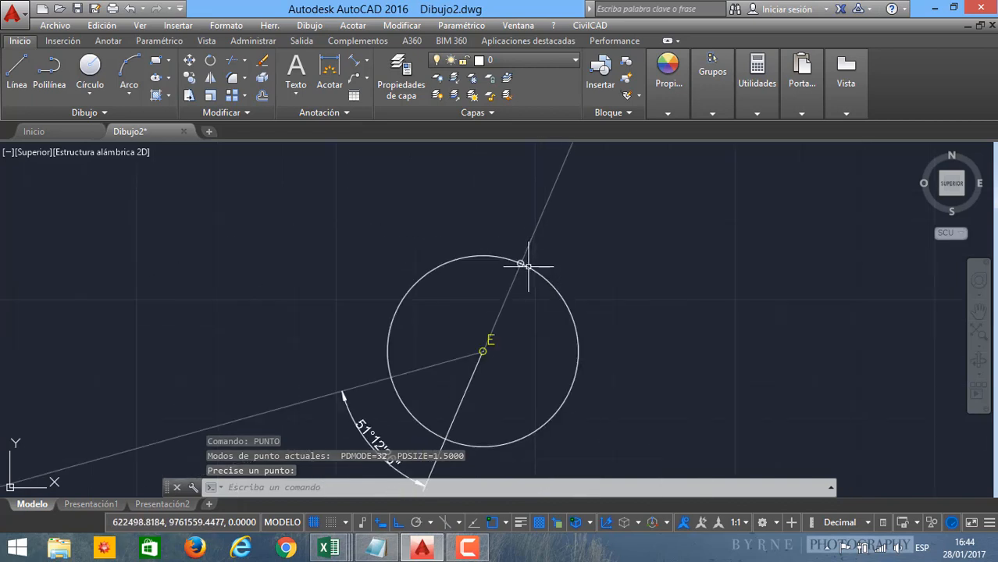
middle_click_drag(510, 281, 491, 333)
left_click(501, 286)
left_click(488, 284)
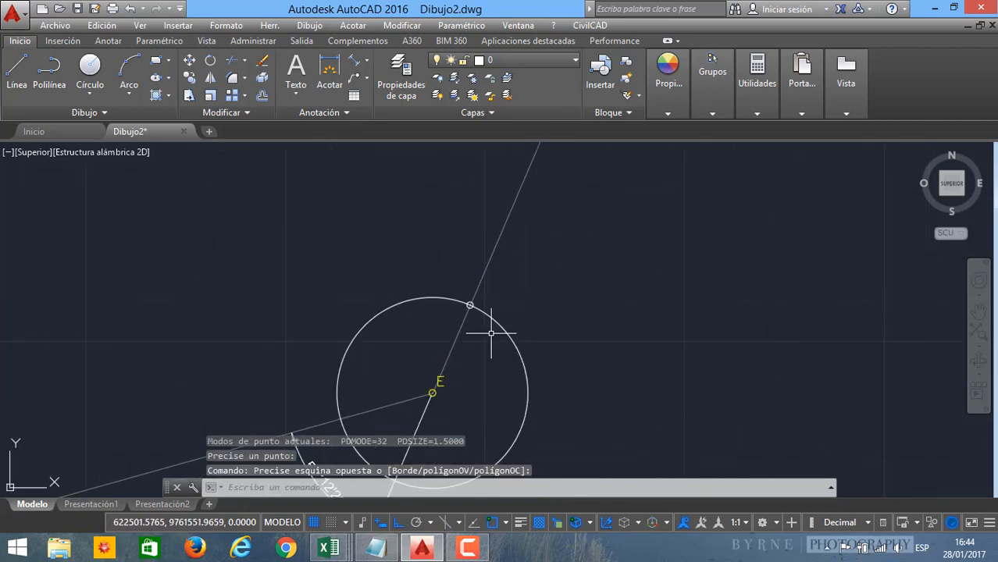
scroll(491, 333, "down", 3)
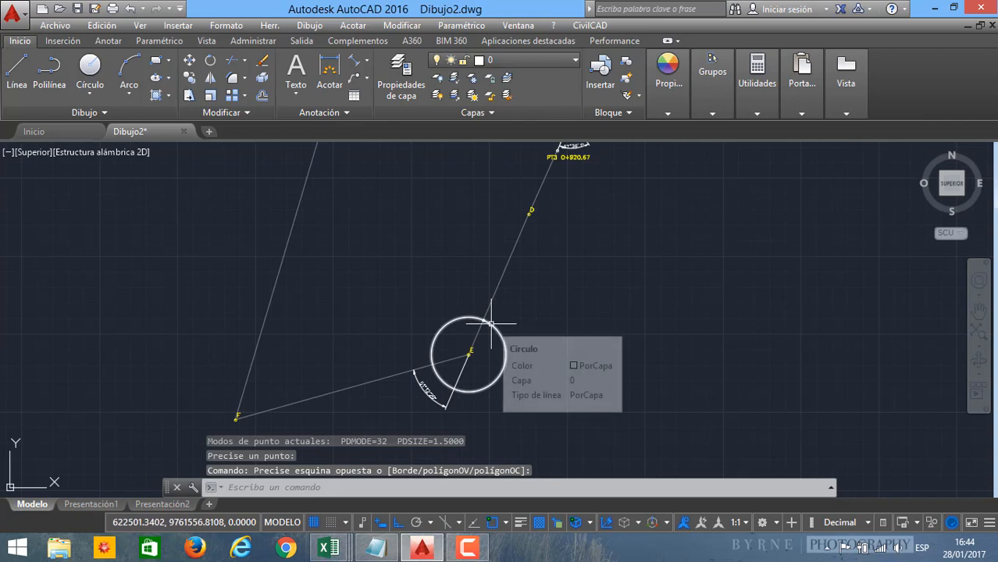
middle_click_drag(491, 279, 493, 302)
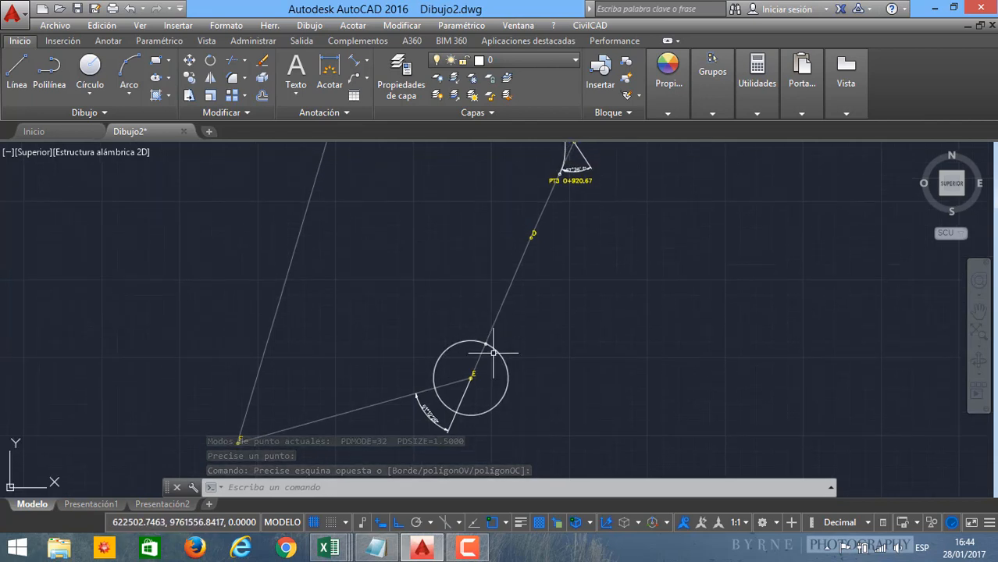
scroll(479, 343, "up", 5)
scroll(479, 346, "down", 5)
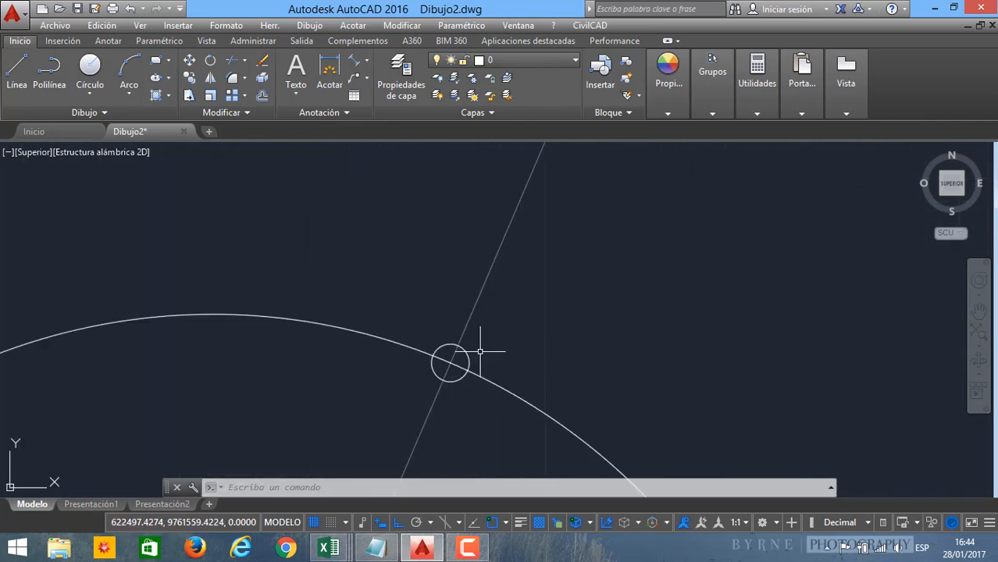
scroll(538, 267, "down", 1)
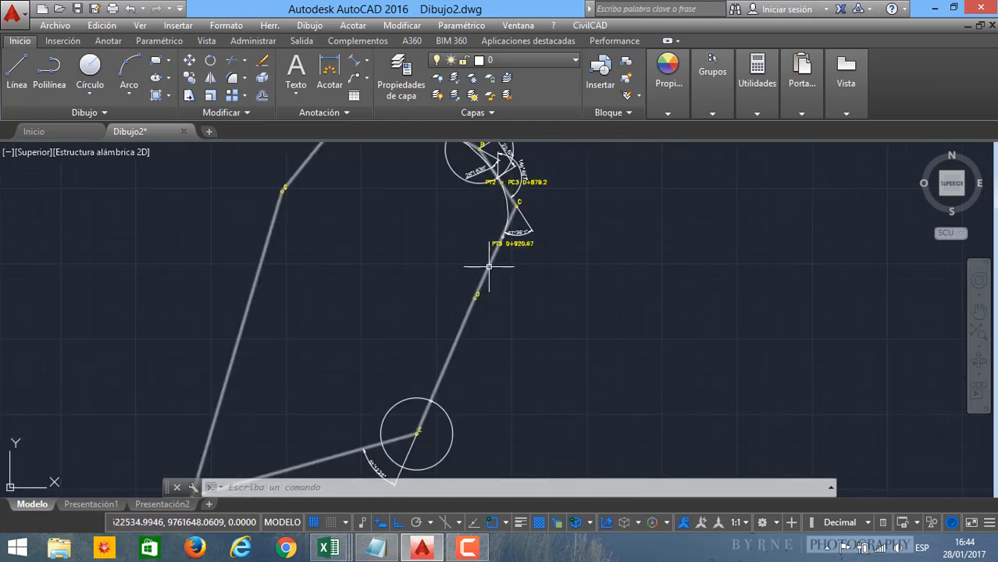
scroll(507, 245, "up", 5)
scroll(498, 364, "down", 5)
middle_click_drag(498, 364, 488, 333)
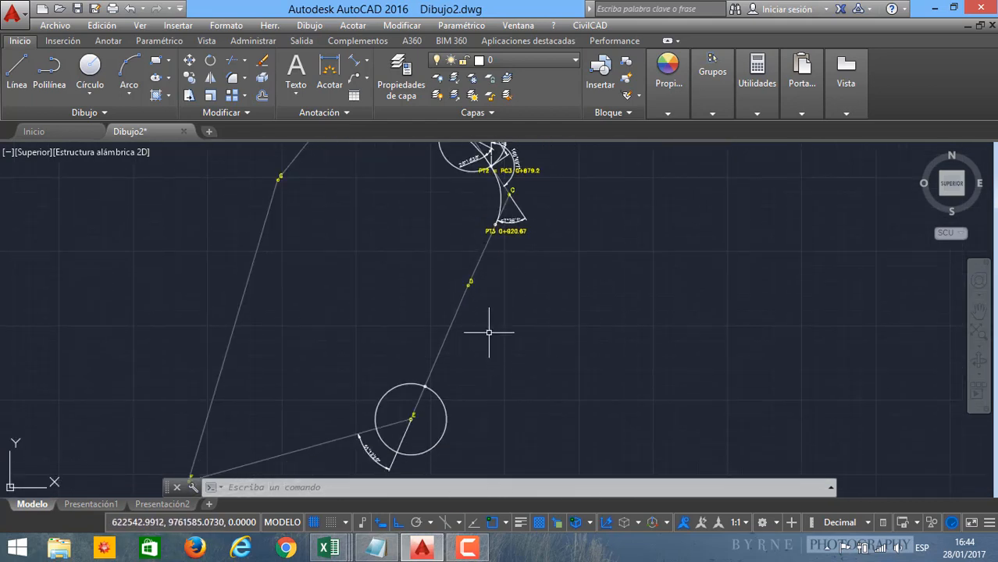
scroll(473, 269, "up", 8)
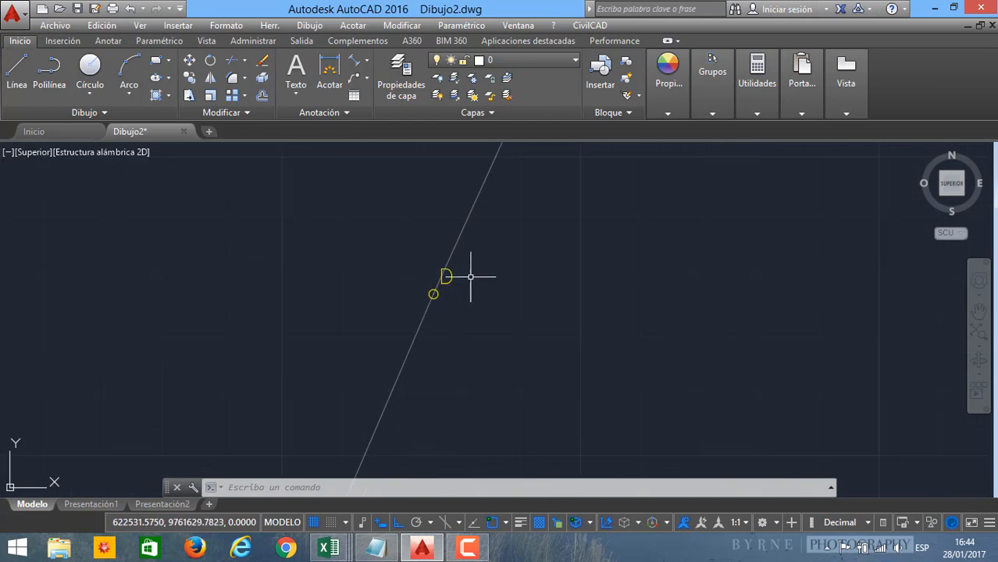
mouse_move(472, 276)
middle_mouse_down()
mouse_move(479, 319)
mouse_move(467, 348)
mouse_move(457, 310)
middle_mouse_up()
scroll(474, 336, "down", 3)
middle_click_drag(488, 225, 421, 307)
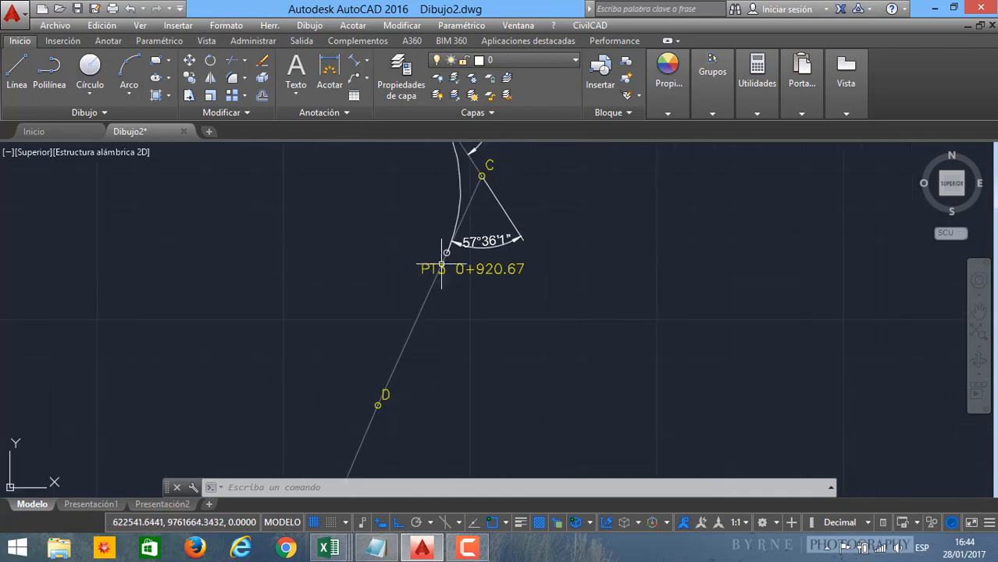
middle_click_drag(378, 406, 403, 296)
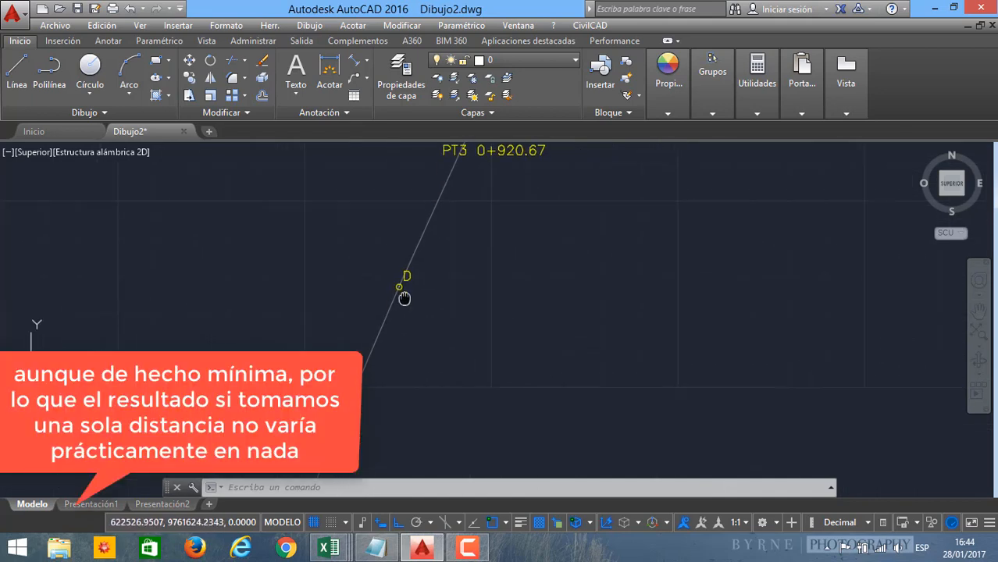
Step: Add an aligned dimension from the PT3 point to point D, on the left side of the line
scroll(404, 309, "down", 3)
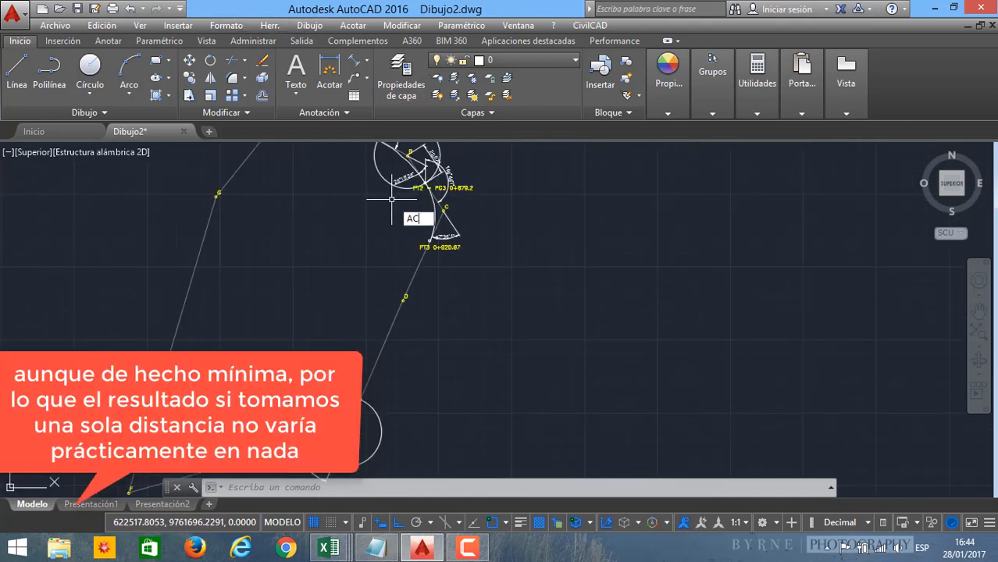
type("ACOAL")
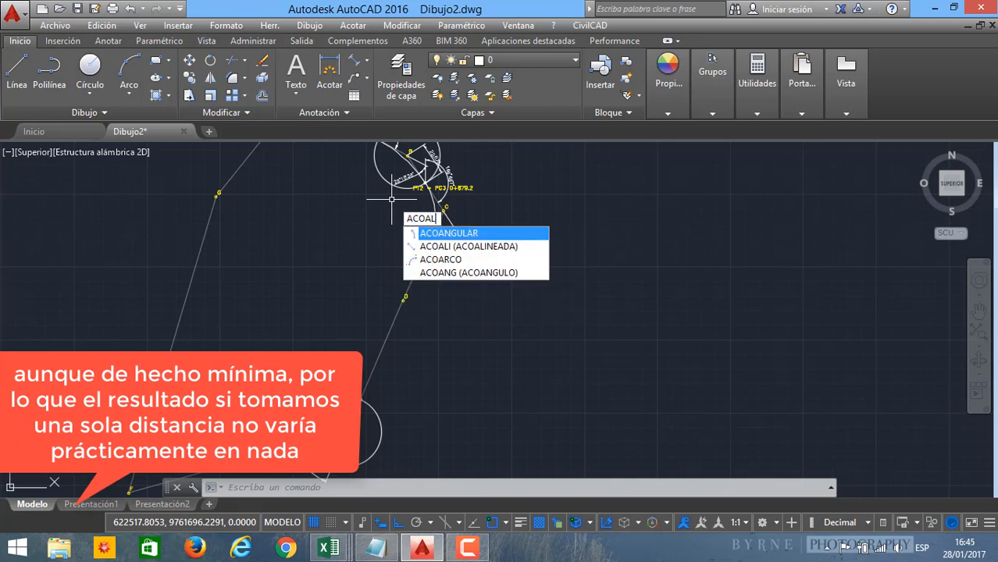
type("I")
key("Return")
scroll(414, 234, "up", 4)
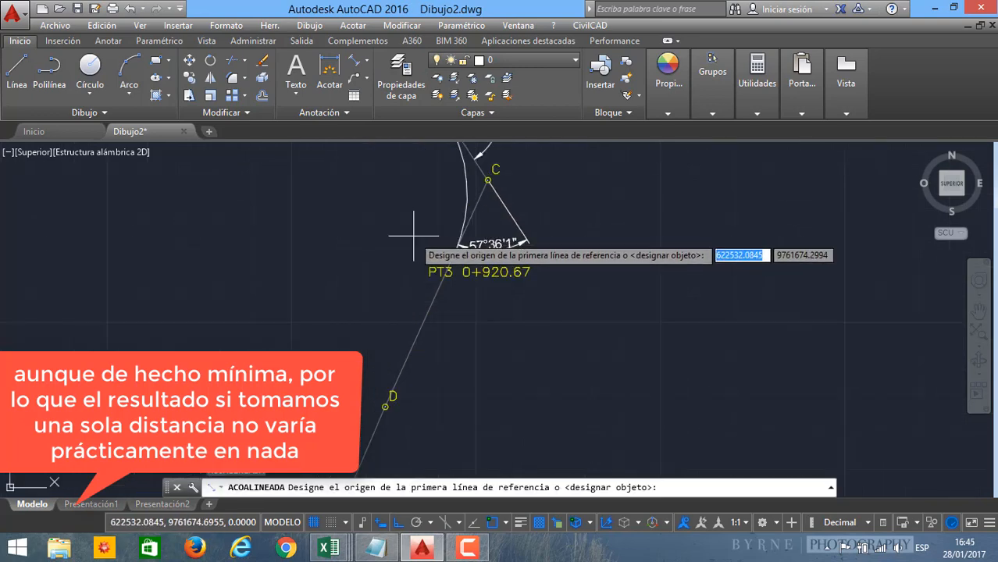
scroll(414, 234, "up", 4)
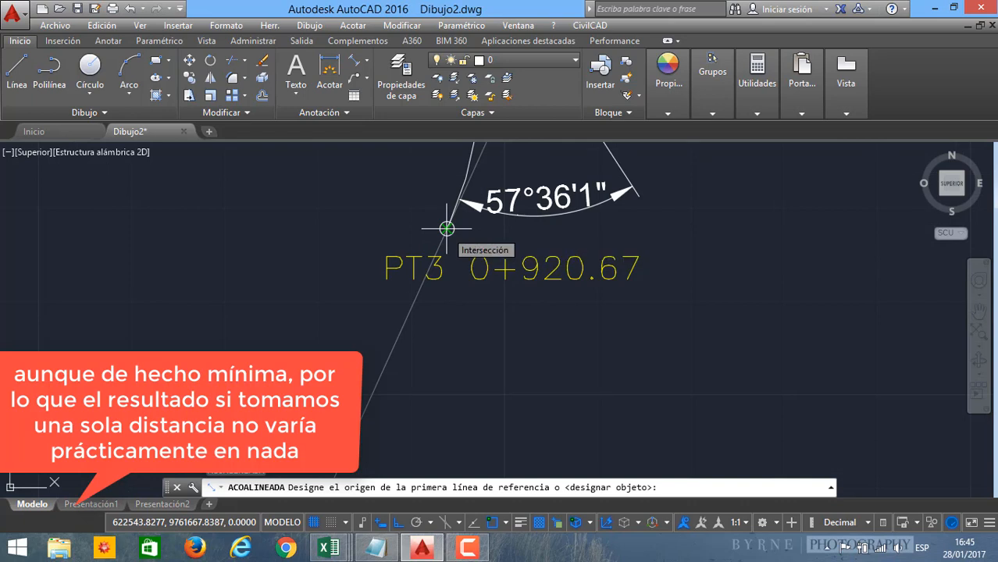
left_click(446, 228)
mouse_move(446, 228)
middle_mouse_down()
mouse_move(517, 240)
mouse_move(415, 372)
mouse_move(457, 308)
middle_mouse_up()
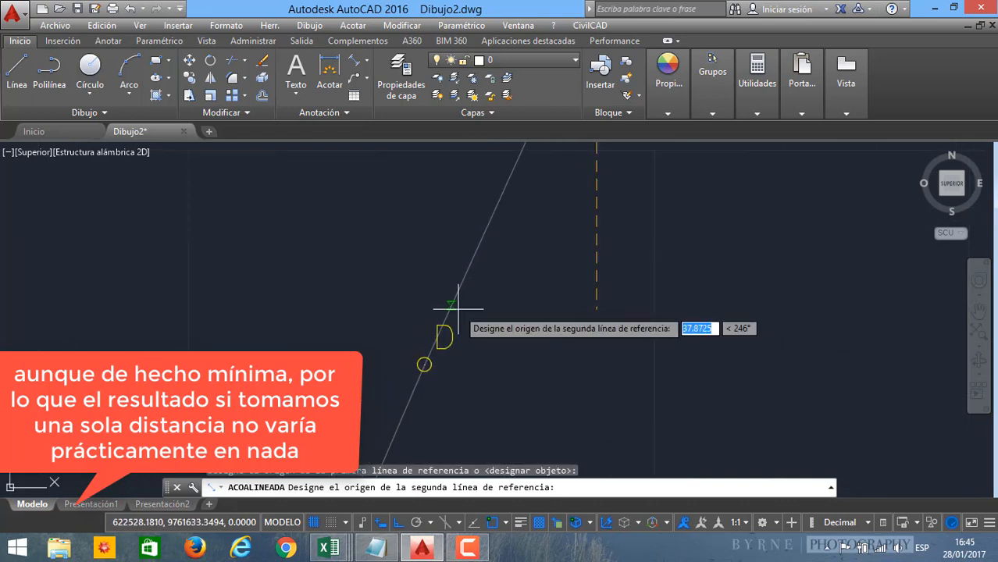
left_click(422, 362)
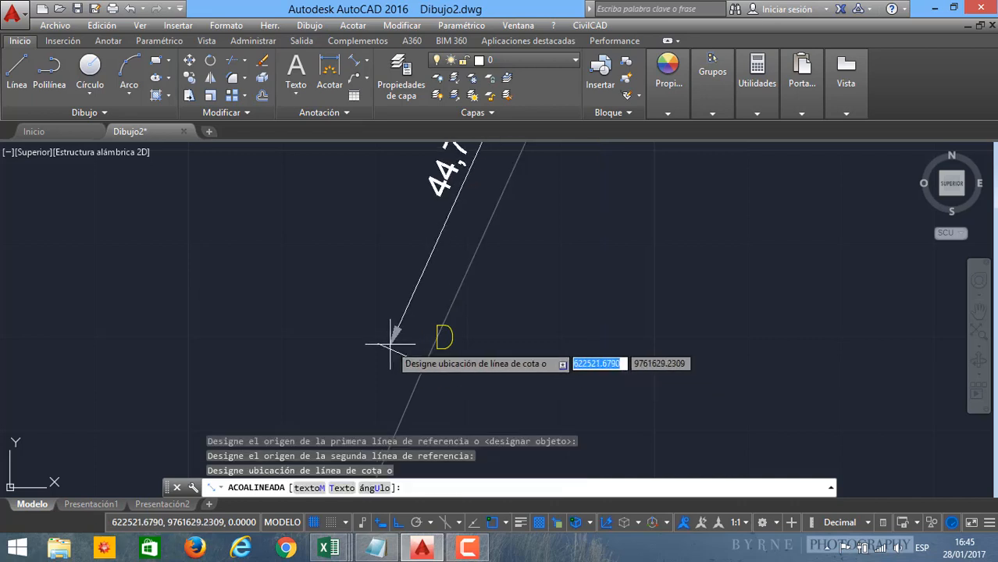
middle_click_drag(391, 343, 419, 307)
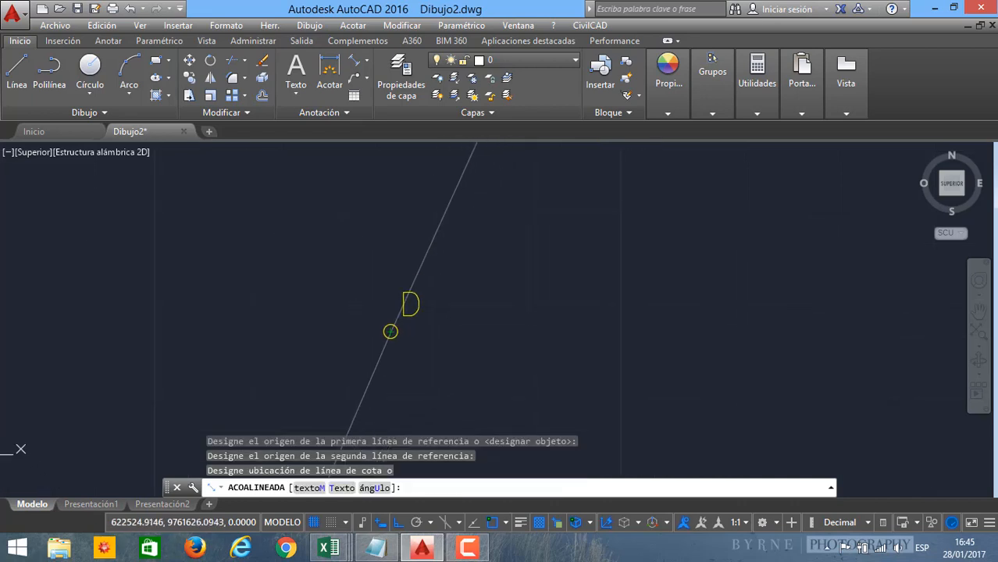
scroll(379, 313, "down", 3)
left_click(332, 286)
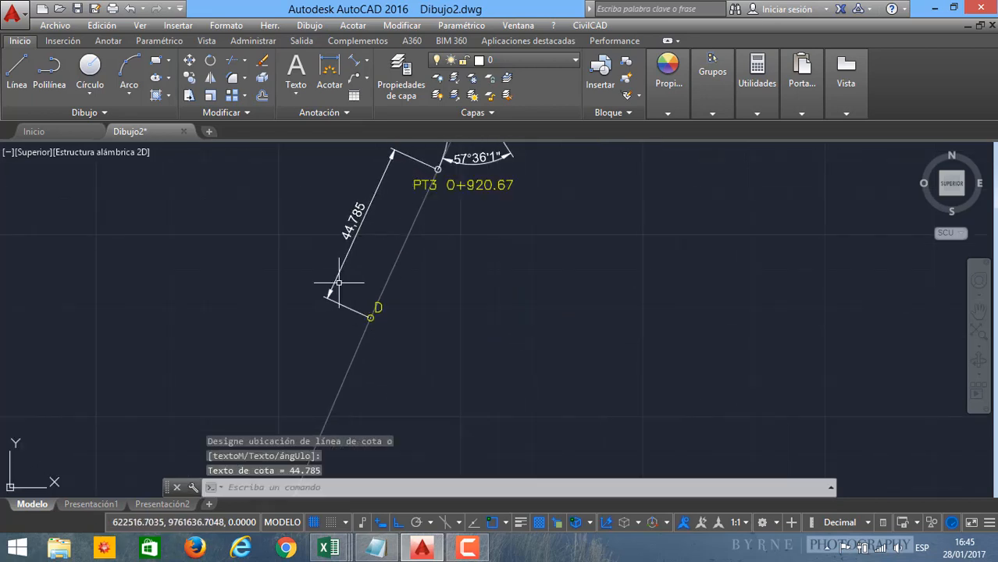
Step: Add an aligned dimension from point D to the point on the circle around E, on the right side of the line
middle_click_drag(353, 218, 343, 232)
left_click(351, 67)
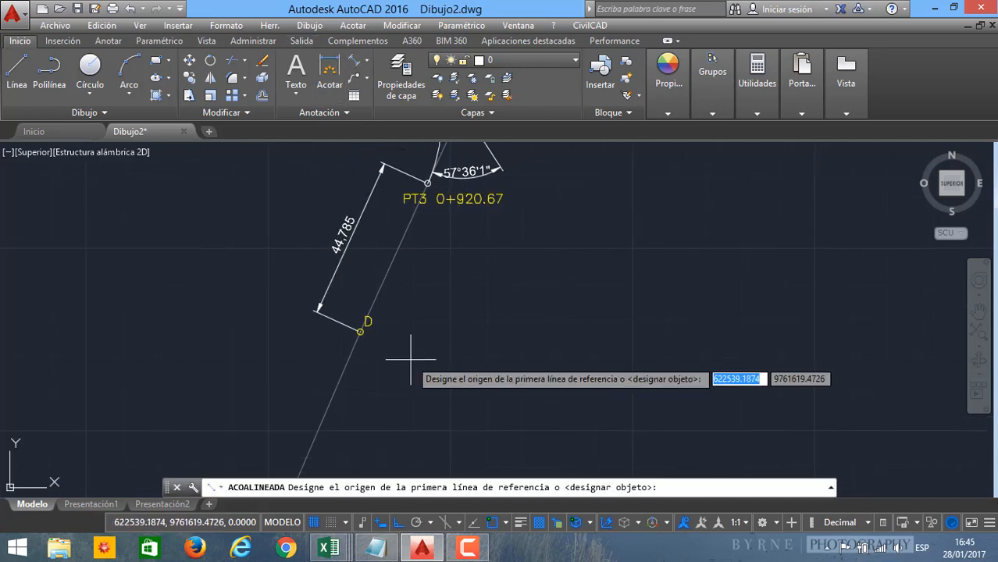
middle_click_drag(407, 356, 396, 262)
scroll(382, 264, "up", 3)
left_click(377, 267)
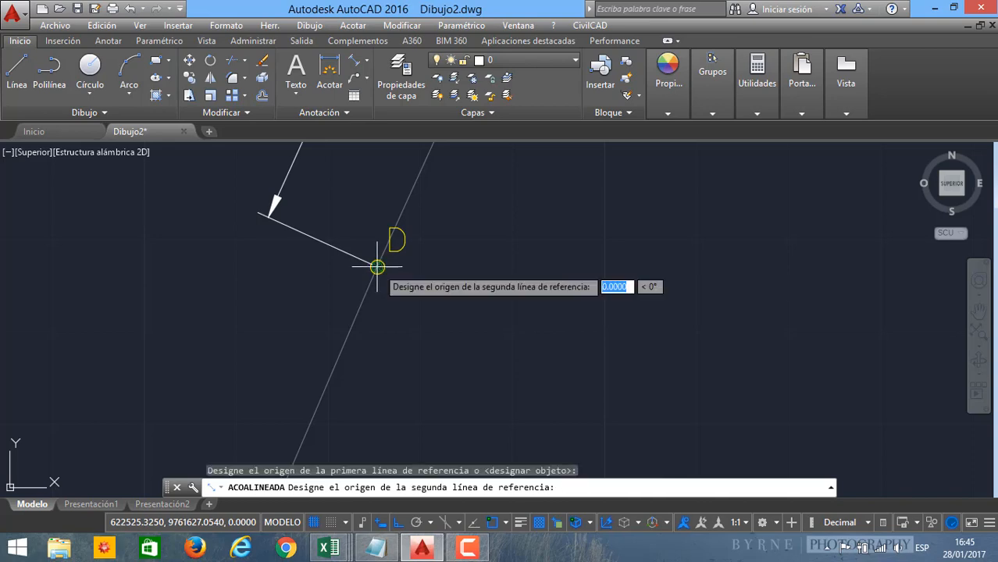
scroll(382, 352, "down", 4)
scroll(408, 330, "up", 3)
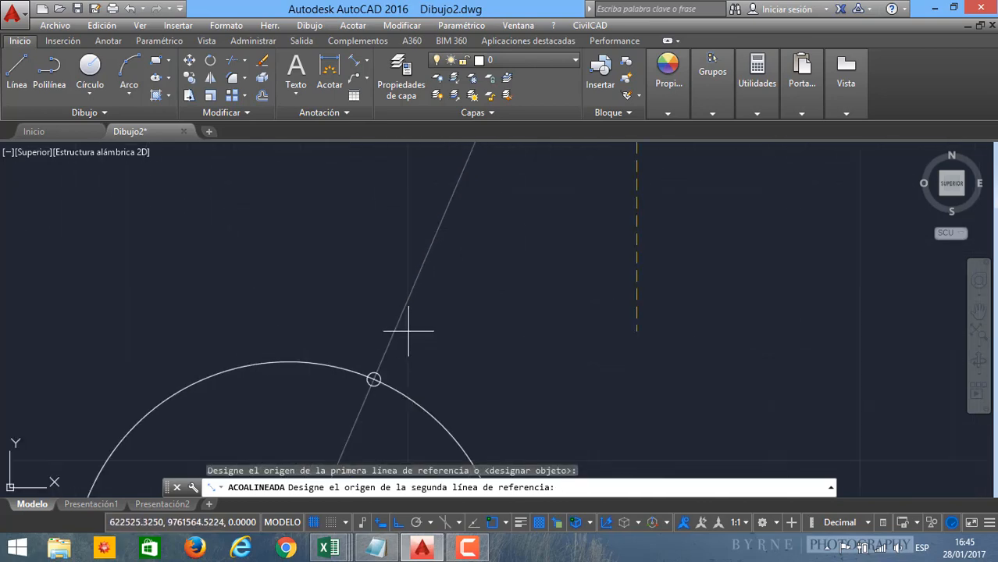
left_click(374, 380)
scroll(377, 379, "down", 3)
left_click(419, 364)
Step: Examine the two aligned dimensions between PT3, D and the circle, along with the PT3 station label
mouse_move(461, 282)
middle_mouse_down()
mouse_move(447, 301)
mouse_move(437, 283)
mouse_move(356, 285)
mouse_move(384, 345)
middle_mouse_up()
middle_click_drag(460, 334, 436, 320)
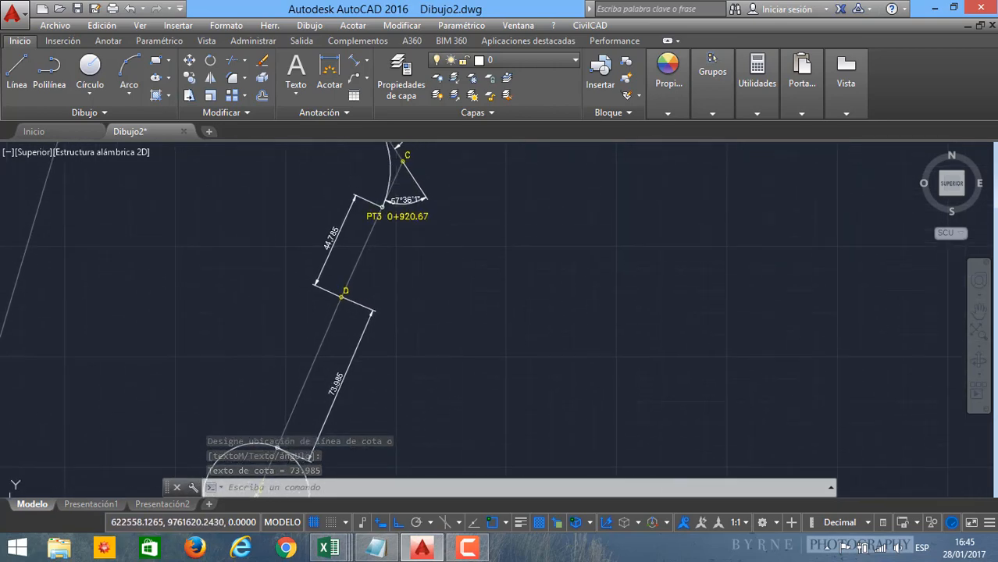
scroll(410, 234, "up", 4)
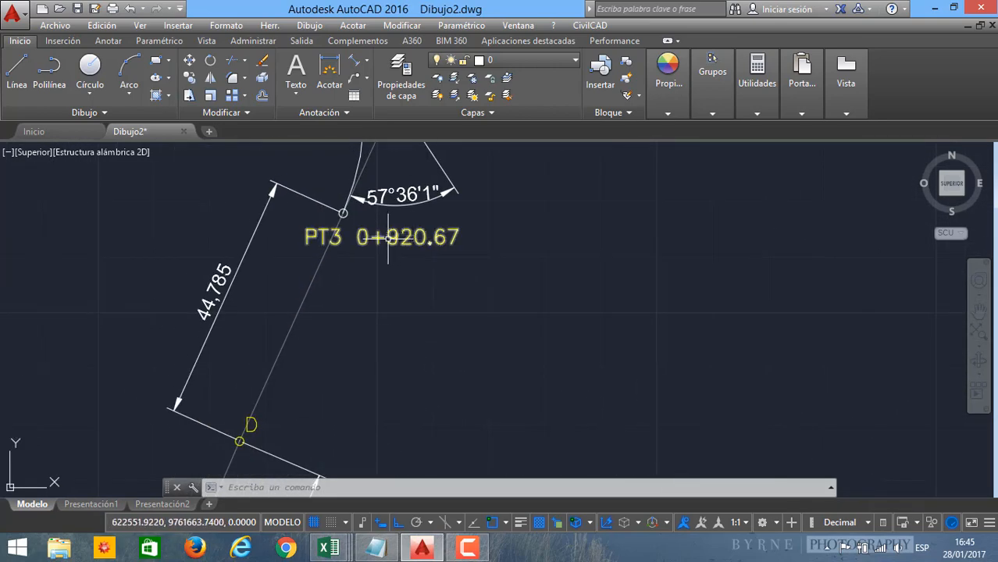
scroll(412, 324, "down", 3)
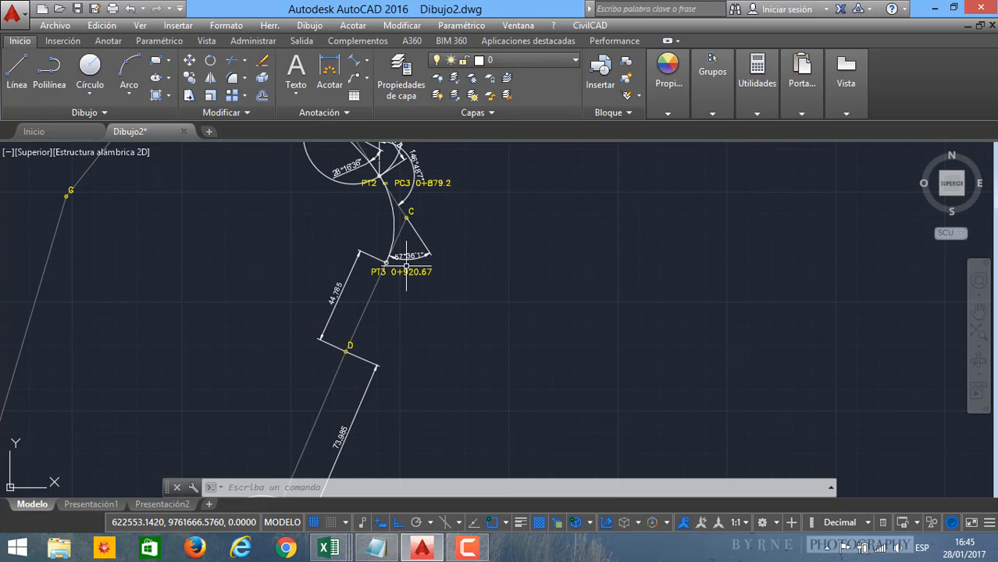
scroll(387, 336, "up", 3)
middle_click_drag(392, 363, 422, 276)
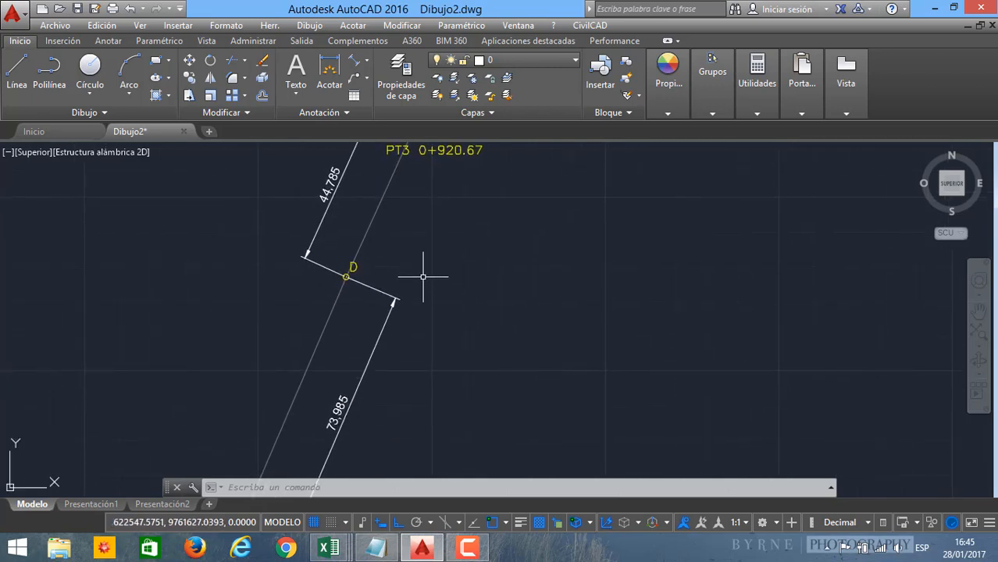
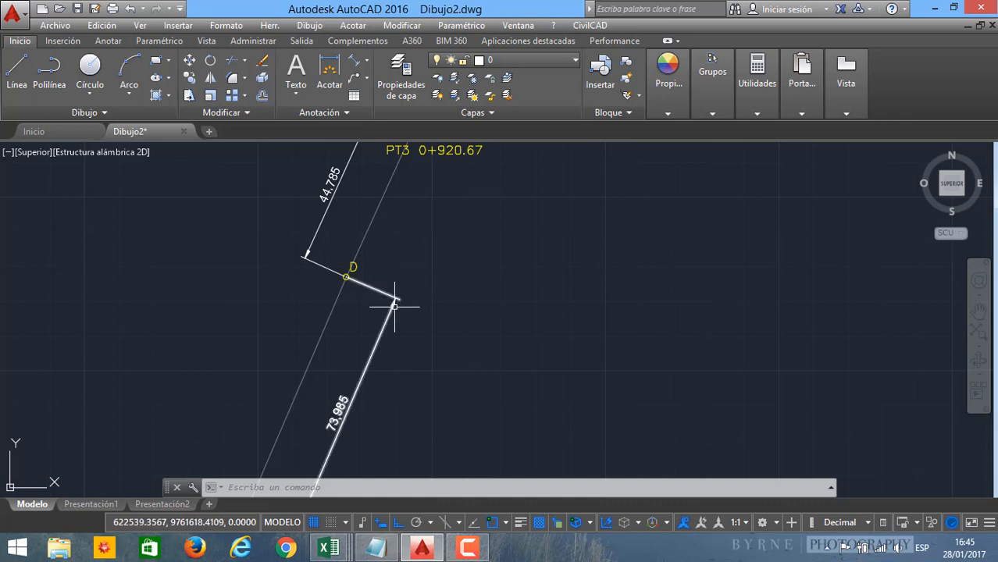
middle_click_drag(365, 388, 385, 346)
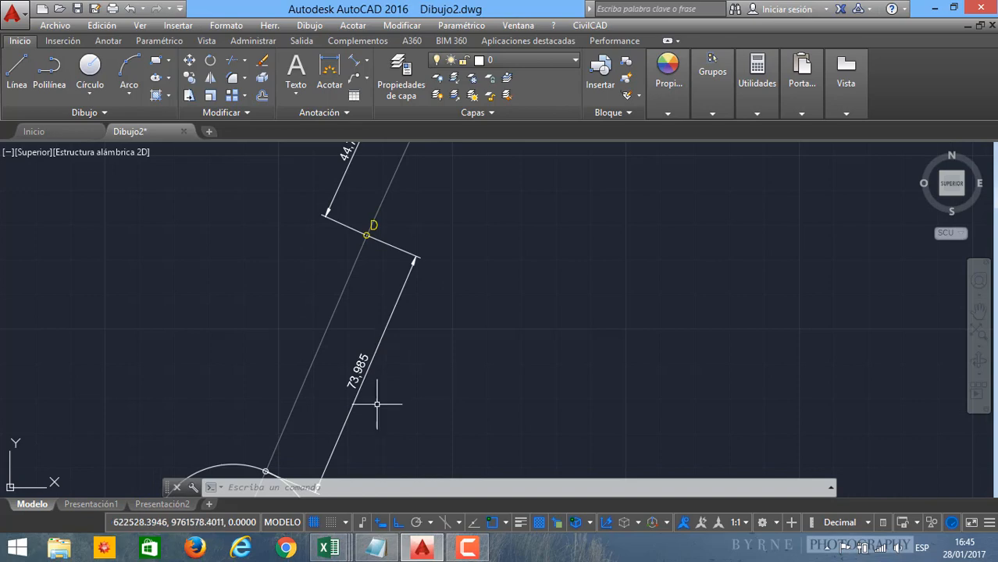
Step: Switch to the Curva Circular Horizontal workbook in Excel and set the PC station (Estaca do PC) to 1 + 39.44
mouse_move(316, 551)
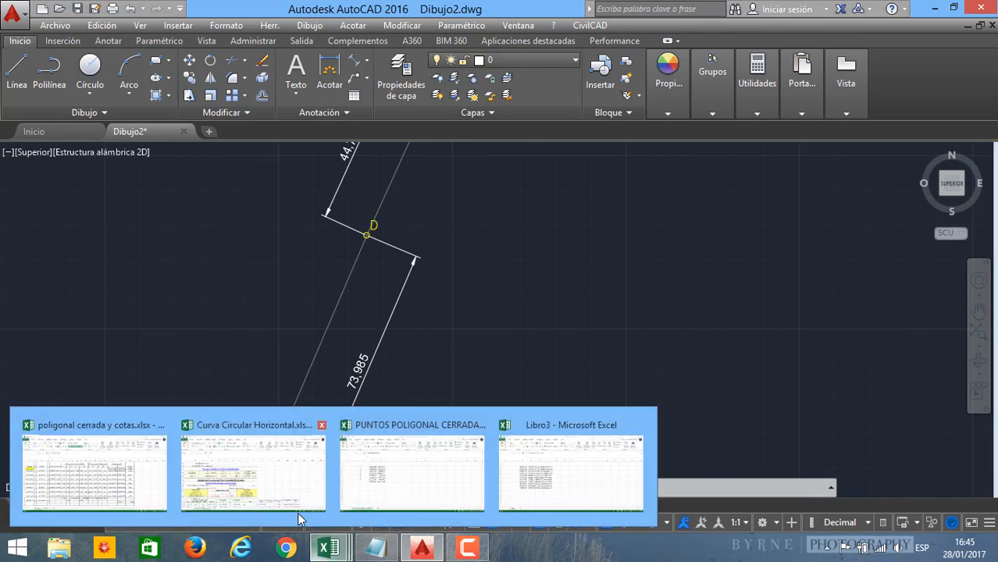
left_click(290, 501)
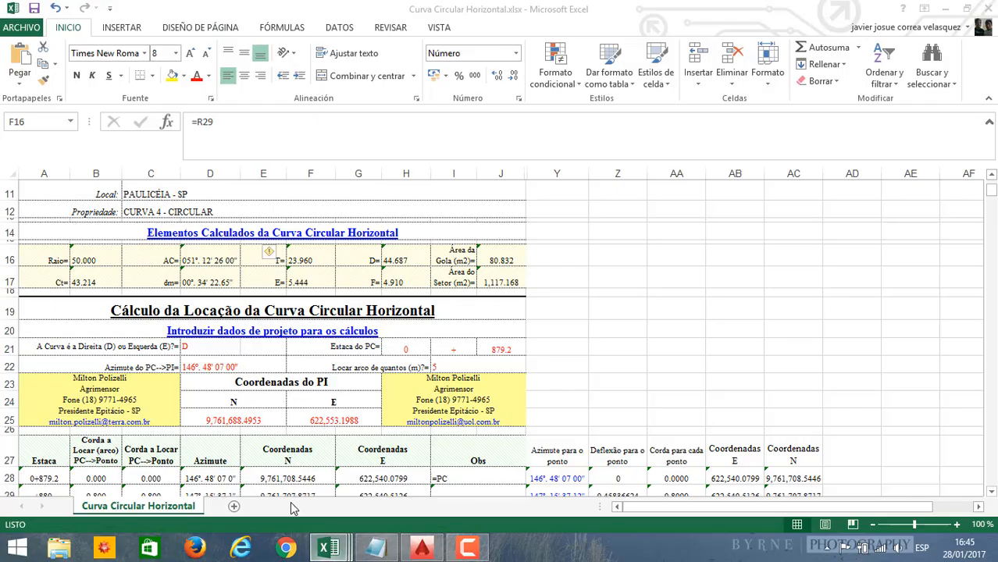
left_click(401, 352)
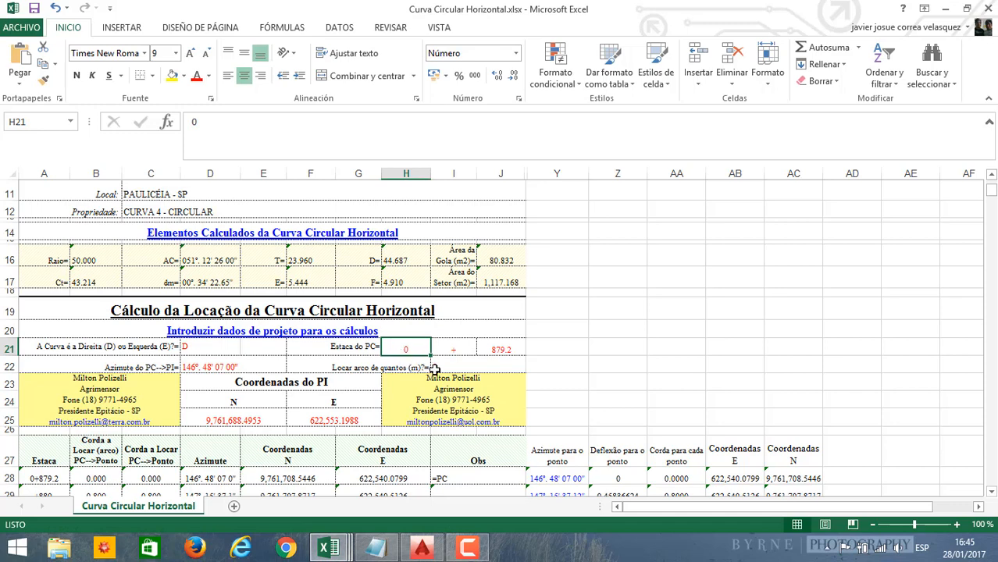
type("1")
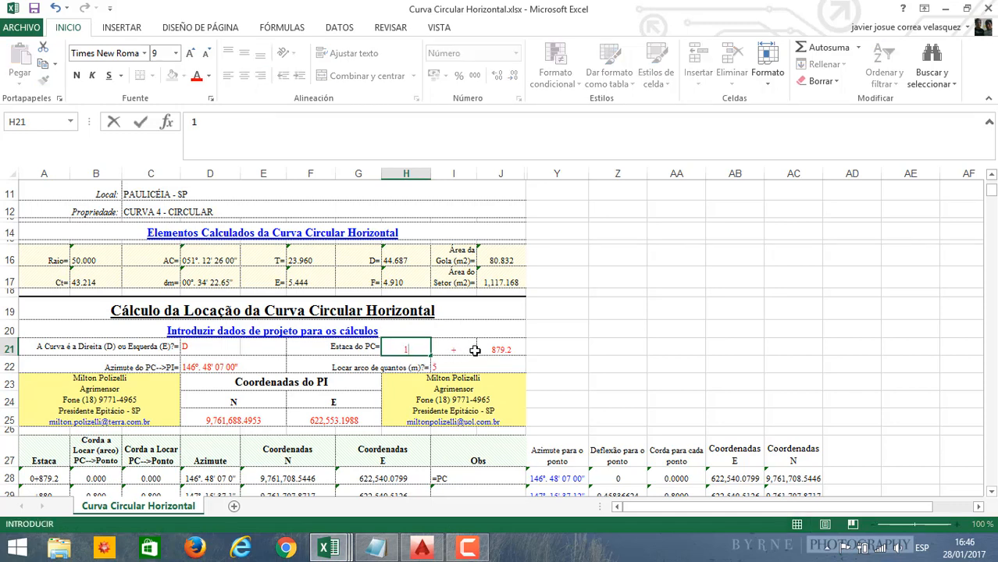
left_click(475, 350)
left_click(487, 349)
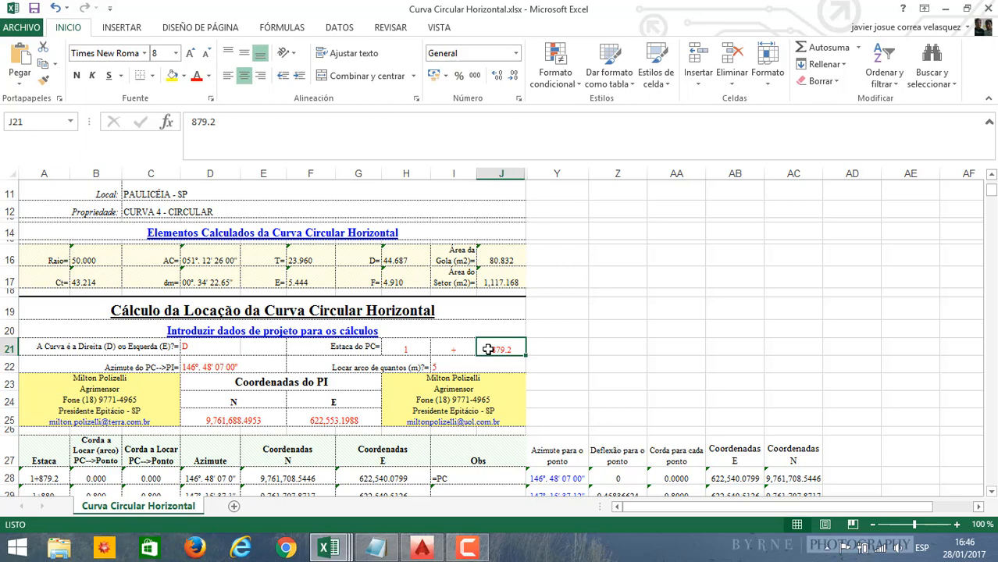
type("39.44")
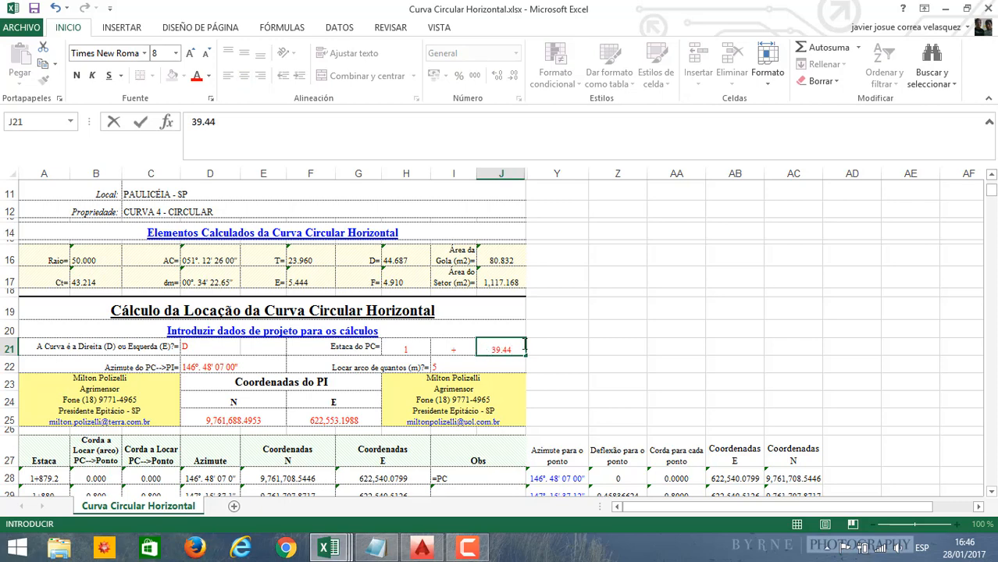
left_click(572, 332)
scroll(544, 354, "down", 2)
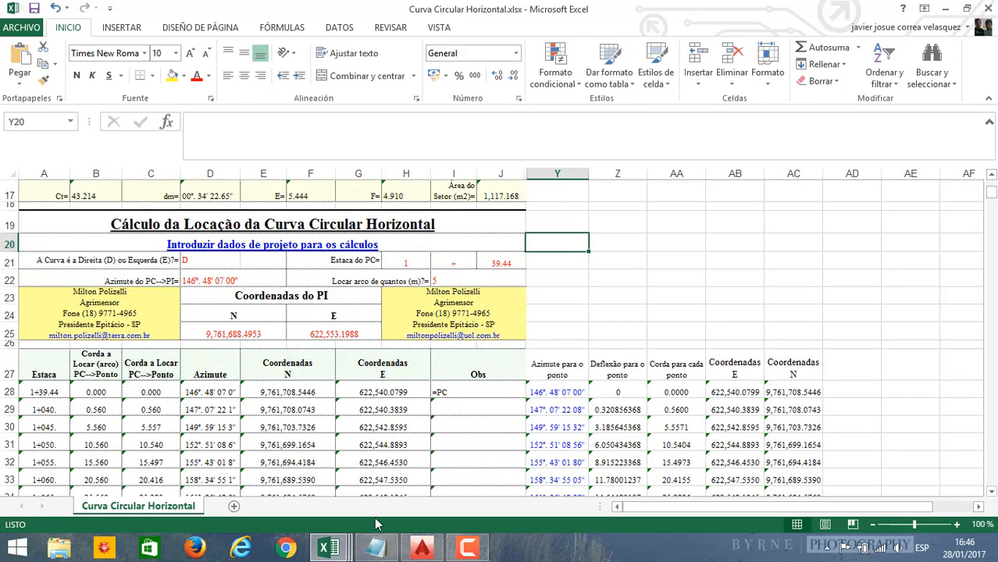
Step: Back in AutoCAD, draw a line straight north from the marked point where the circle around E crosses the D–E line
left_click(415, 550)
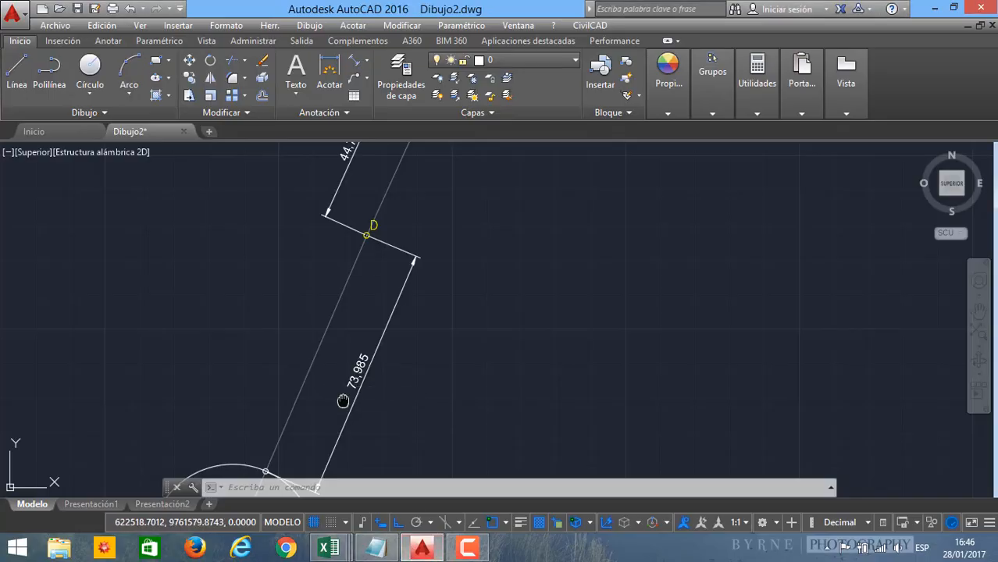
middle_click_drag(343, 401, 460, 275)
scroll(397, 356, "up", 3)
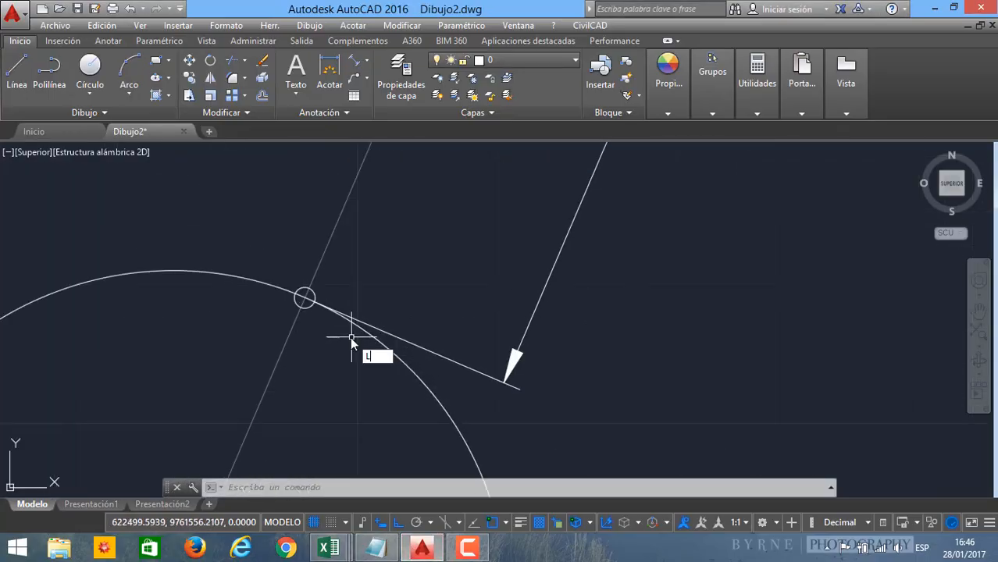
type("L")
key("Return")
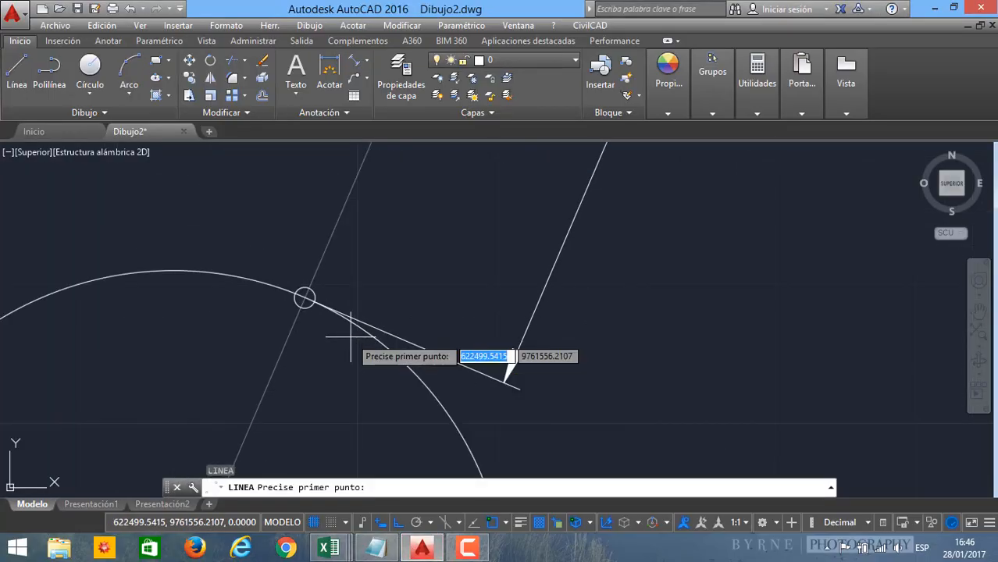
left_click(304, 298)
middle_click_drag(303, 172, 317, 311)
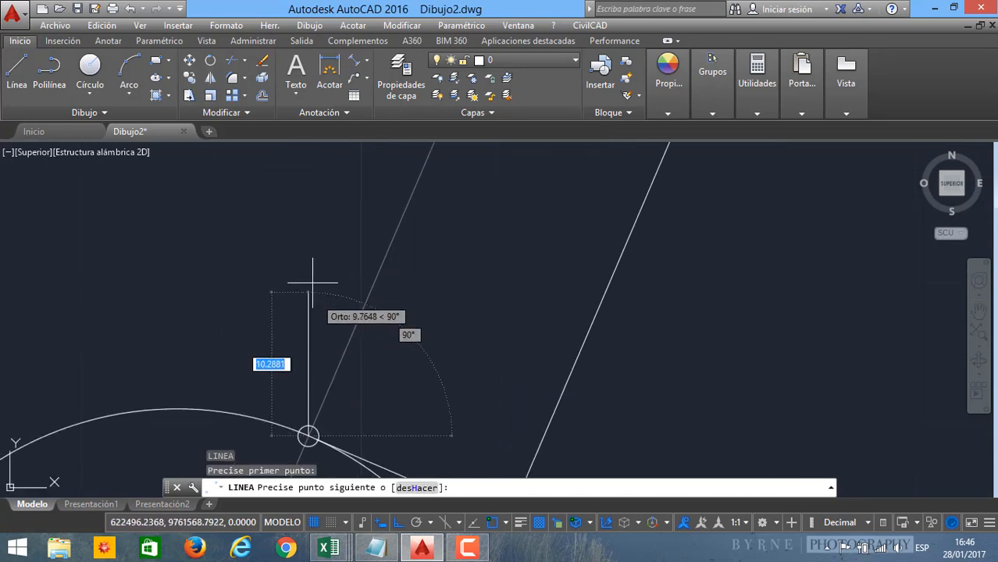
left_click(305, 225)
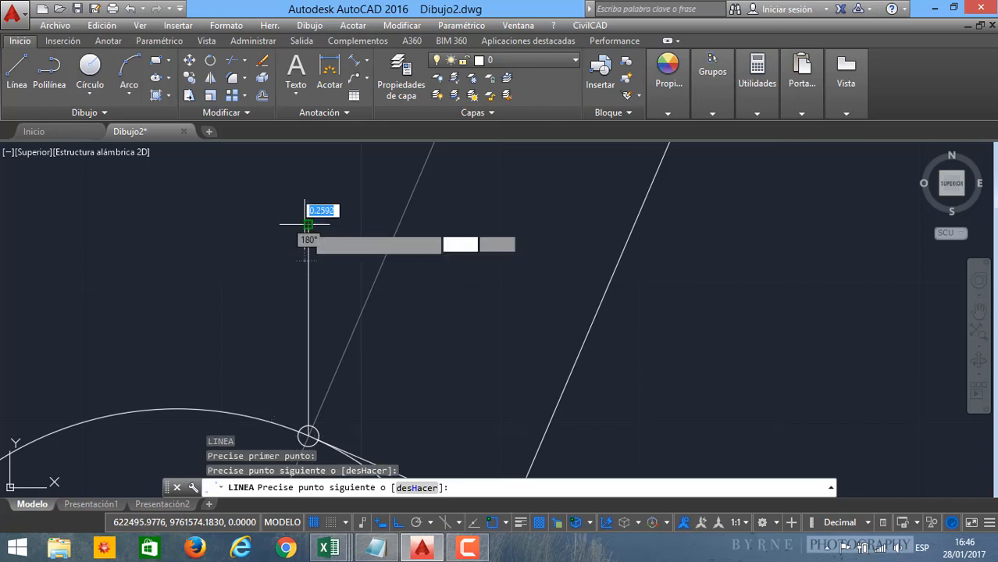
key("Return")
middle_click_drag(429, 367, 471, 292)
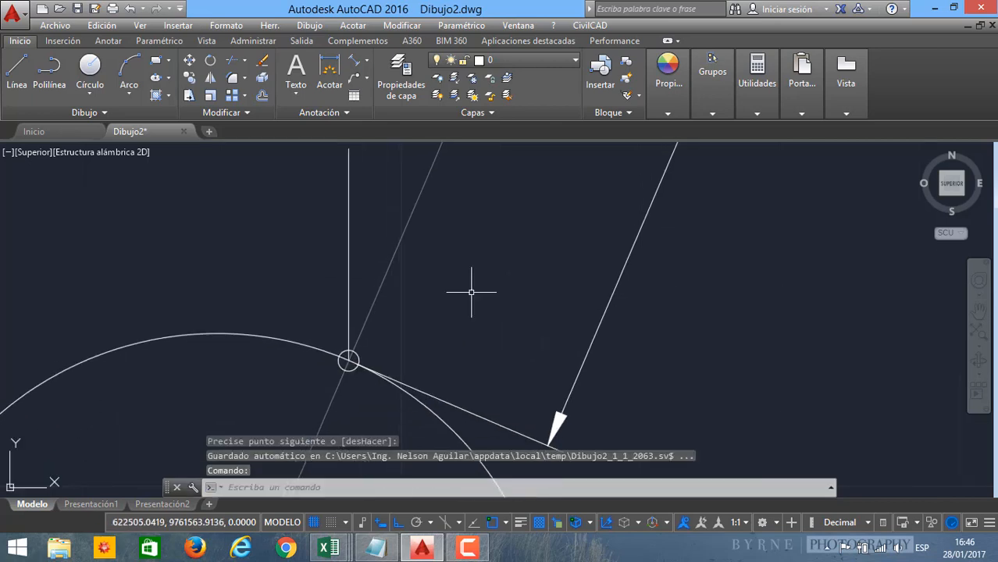
Step: Examine the north line and the D–E traverse line where they meet on the circle around E
scroll(328, 296, "down", 2)
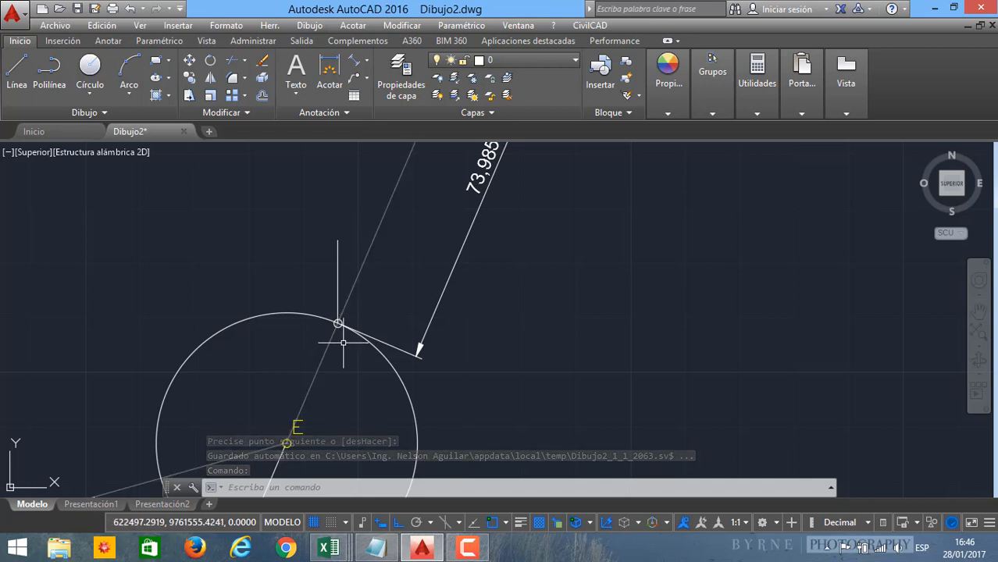
scroll(343, 342, "up", 1)
middle_click_drag(344, 284, 331, 295)
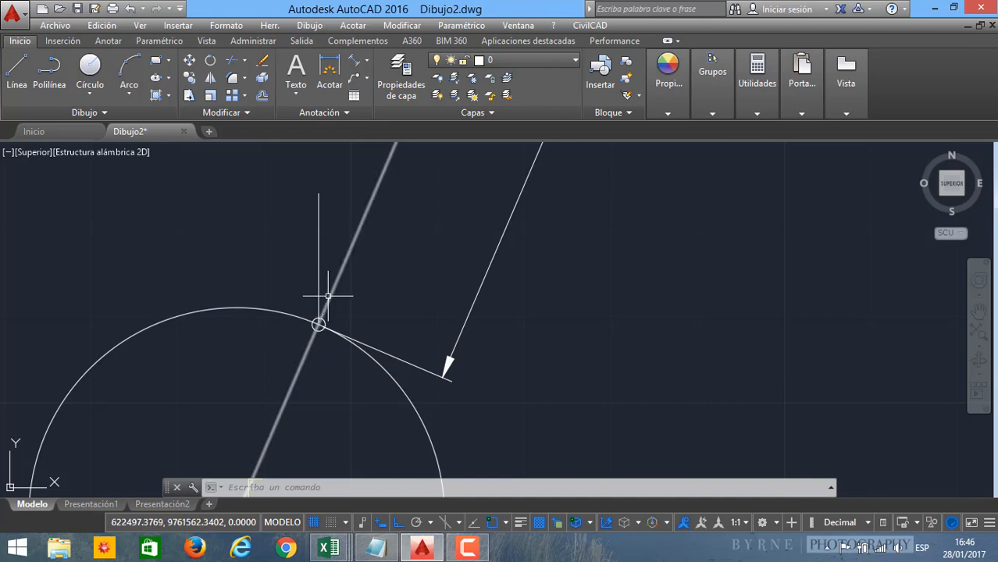
scroll(329, 265, "up", 4)
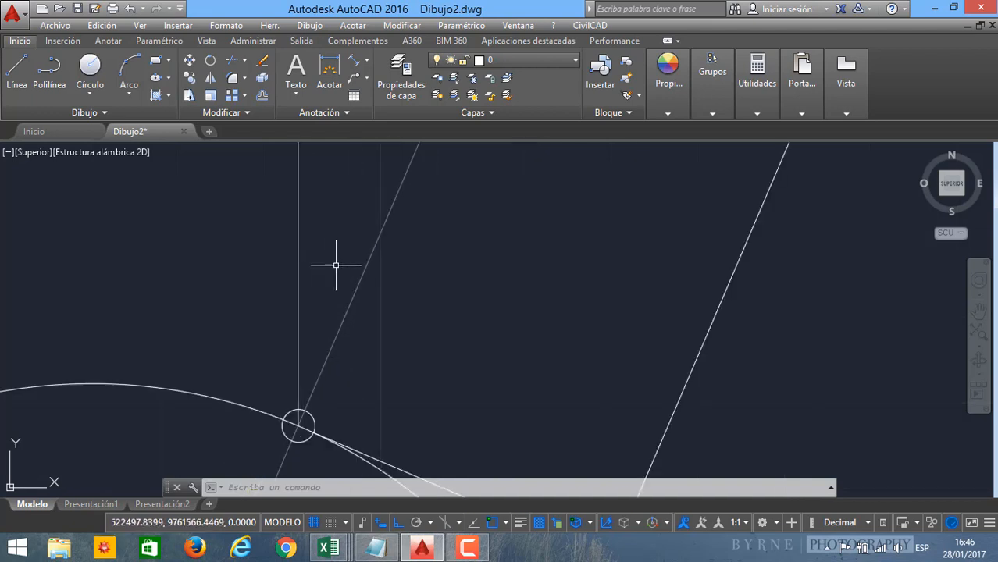
scroll(358, 281, "down", 6)
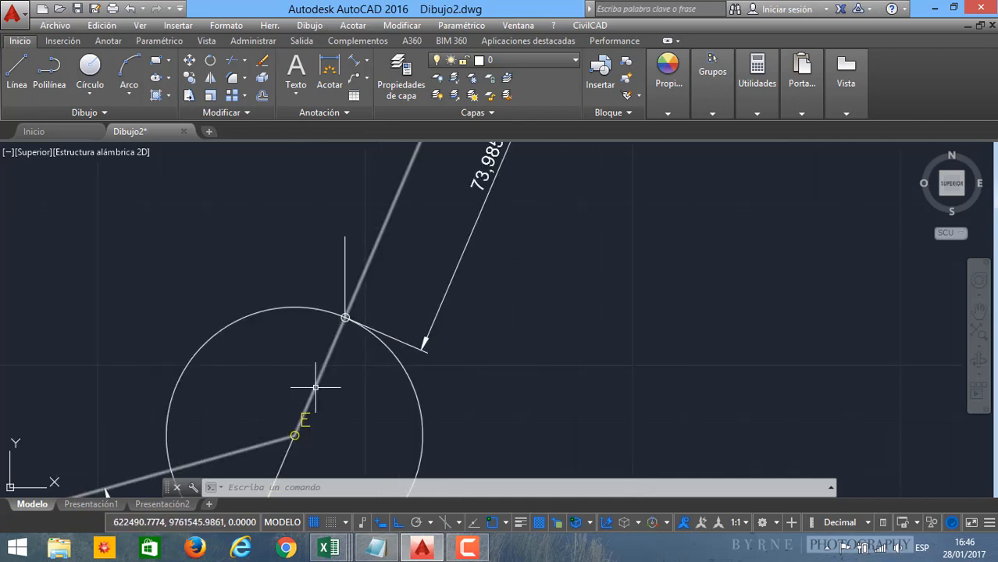
middle_click_drag(327, 383, 327, 316)
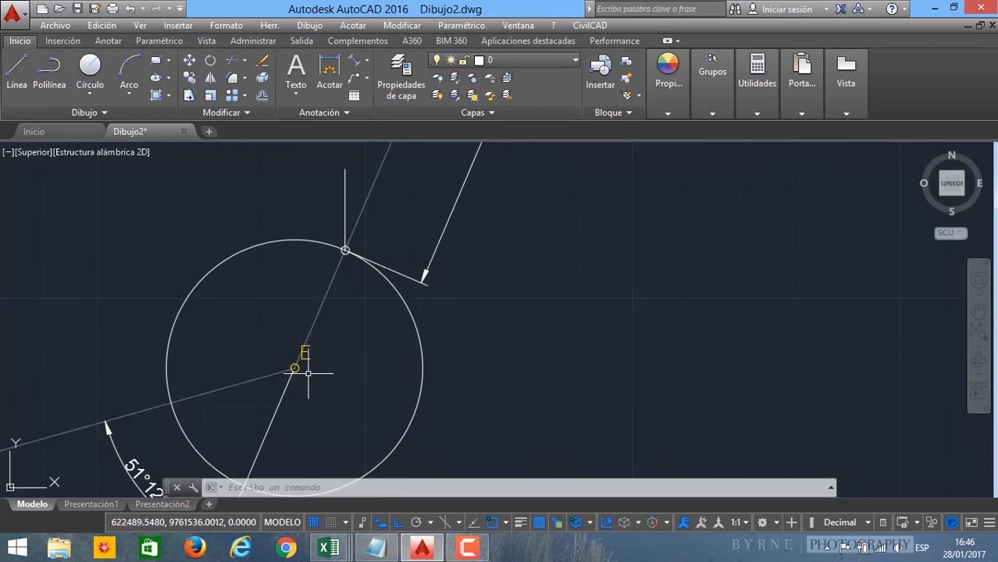
scroll(273, 357, "up", 4)
scroll(273, 358, "down", 7)
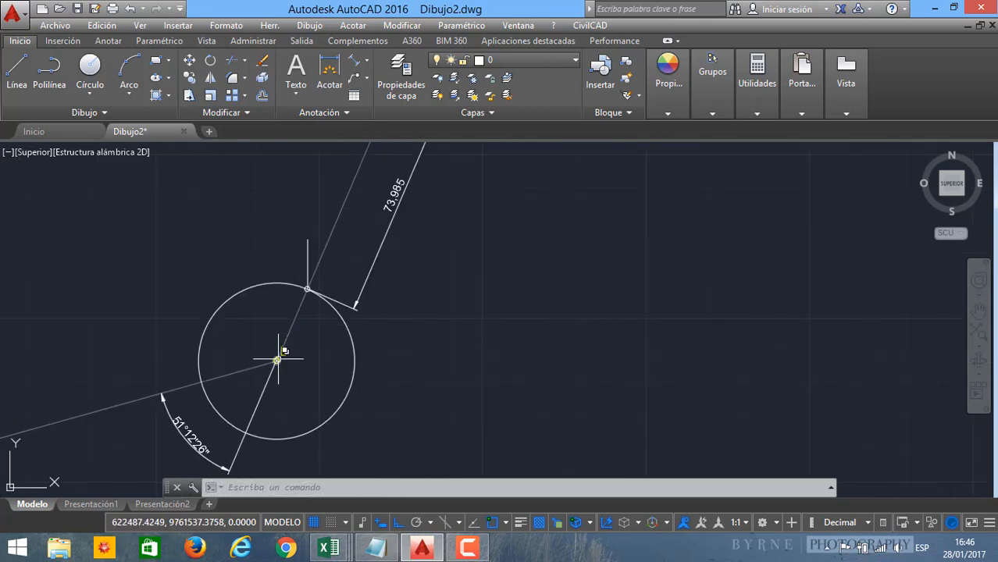
scroll(306, 290, "up", 4)
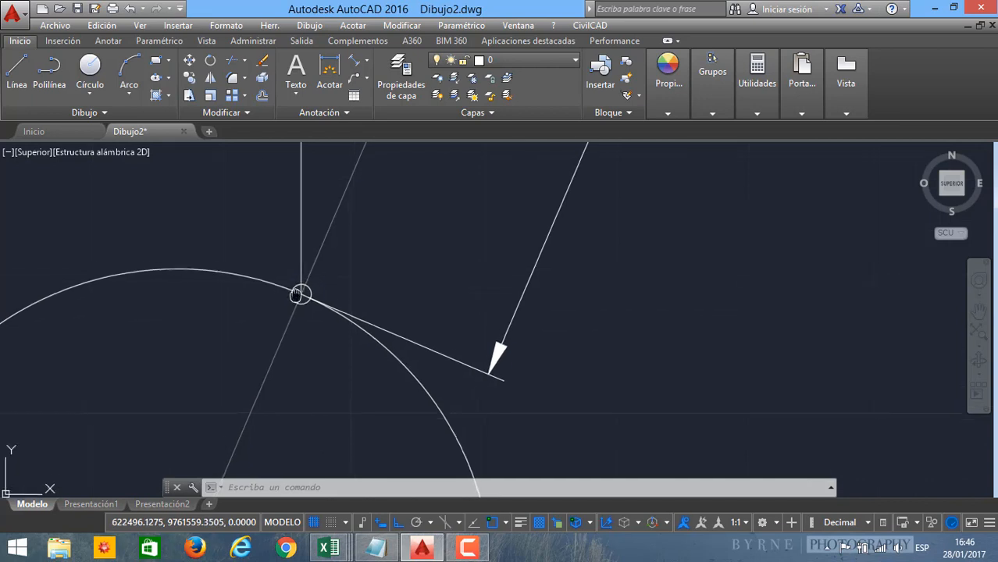
middle_click_drag(295, 294, 291, 300)
Step: Try to add an angular dimension between the north line and the D–E traverse line at their shared point on the circle around E
scroll(297, 287, "up", 2)
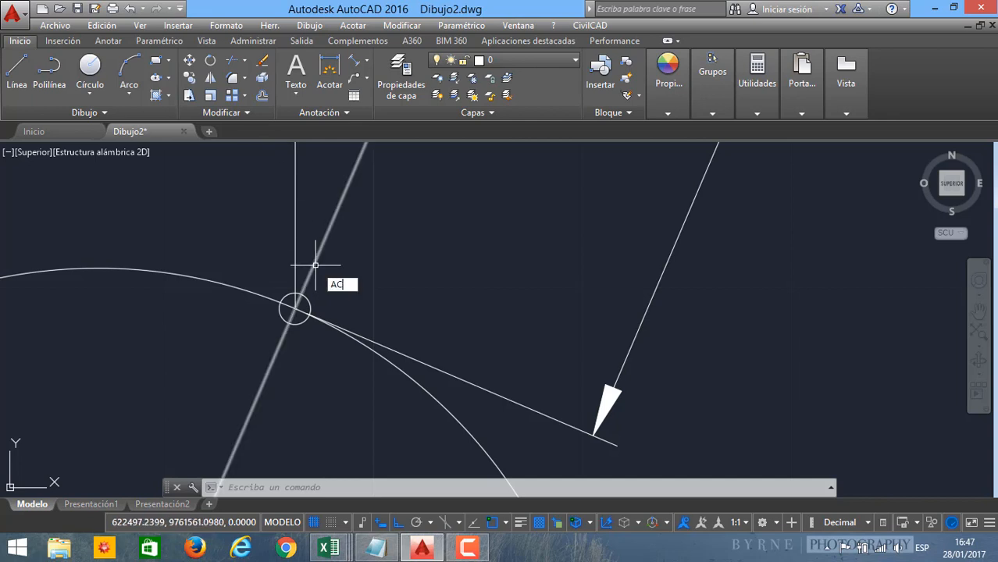
type("GULAR")
key("Return")
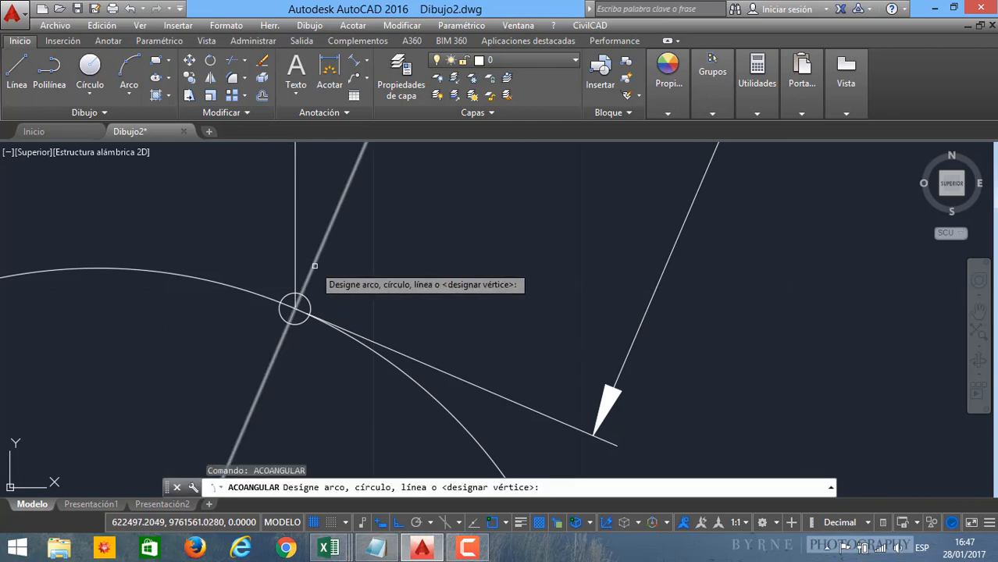
left_click(295, 262)
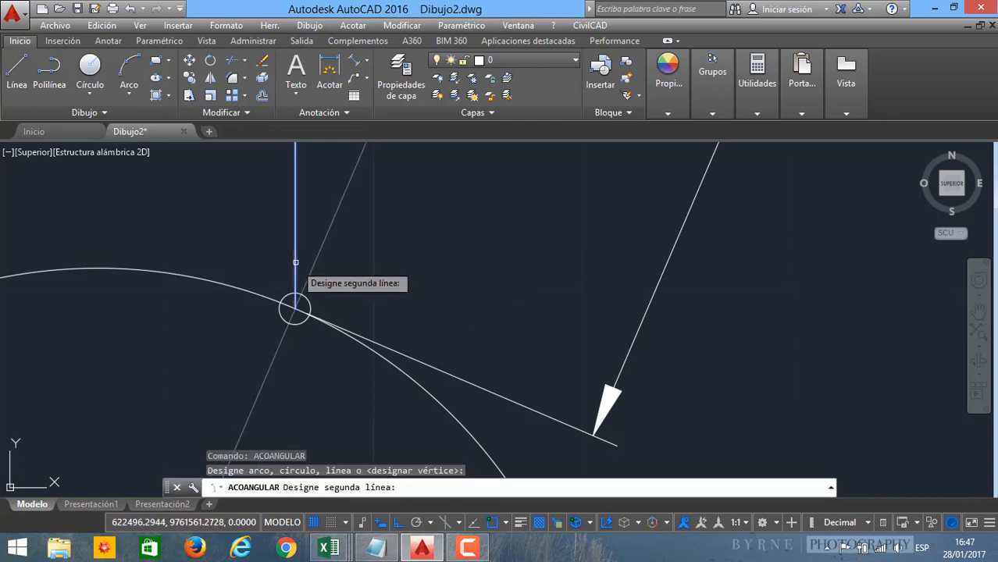
left_click(276, 350)
scroll(361, 402, "down", 2)
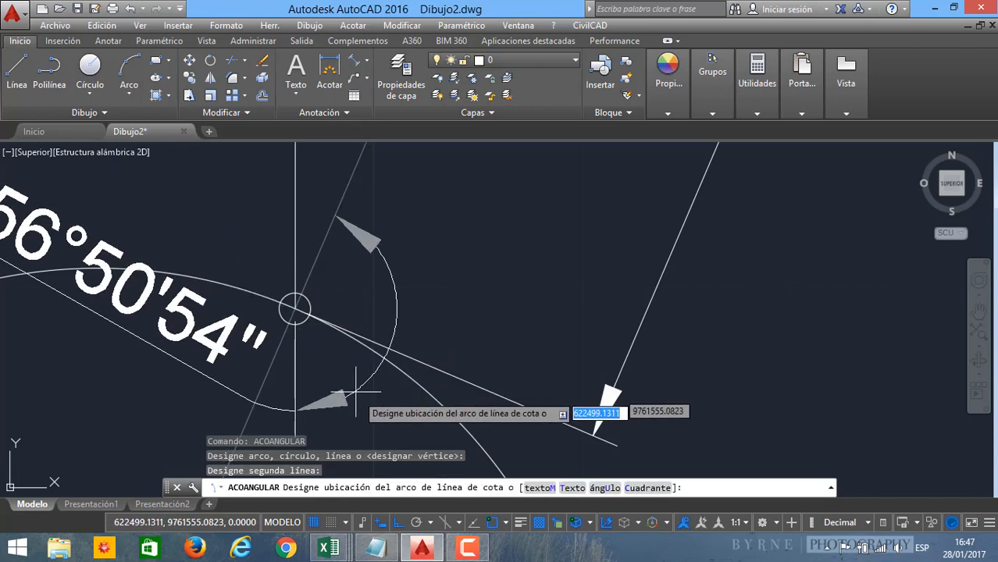
scroll(364, 344, "down", 4)
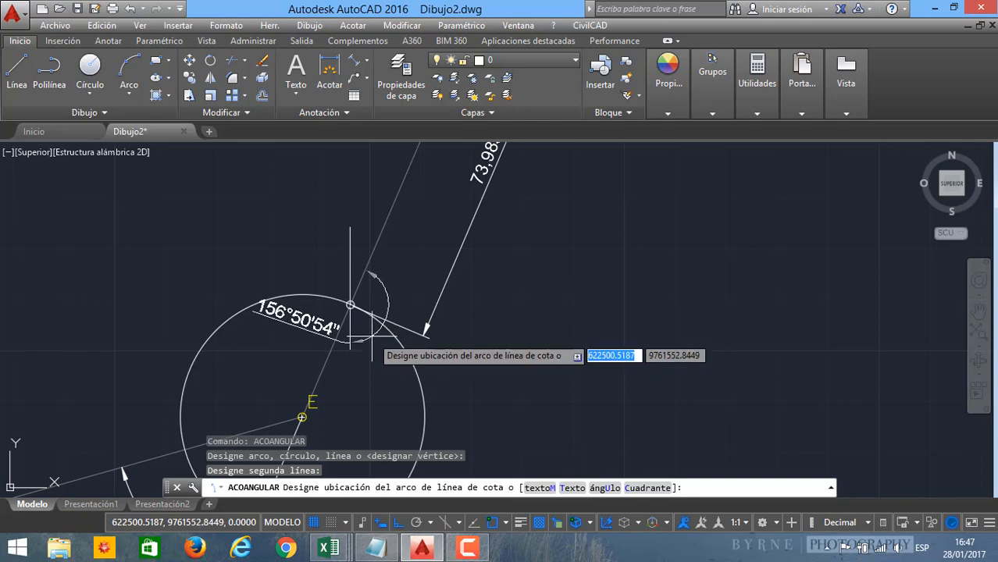
middle_click_drag(376, 360, 362, 391)
scroll(356, 402, "down", 2)
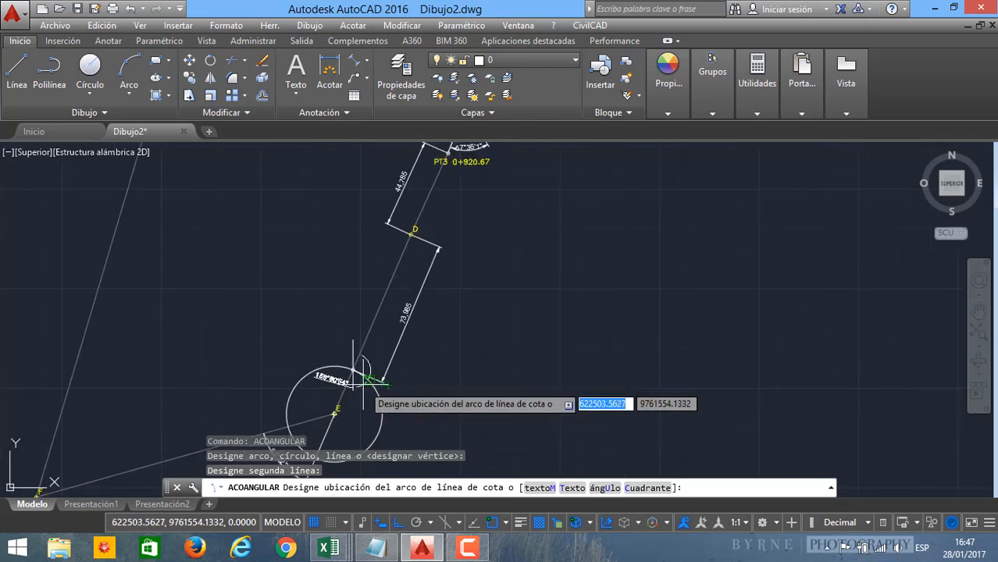
scroll(359, 382, "up", 4)
scroll(347, 374, "up", 1)
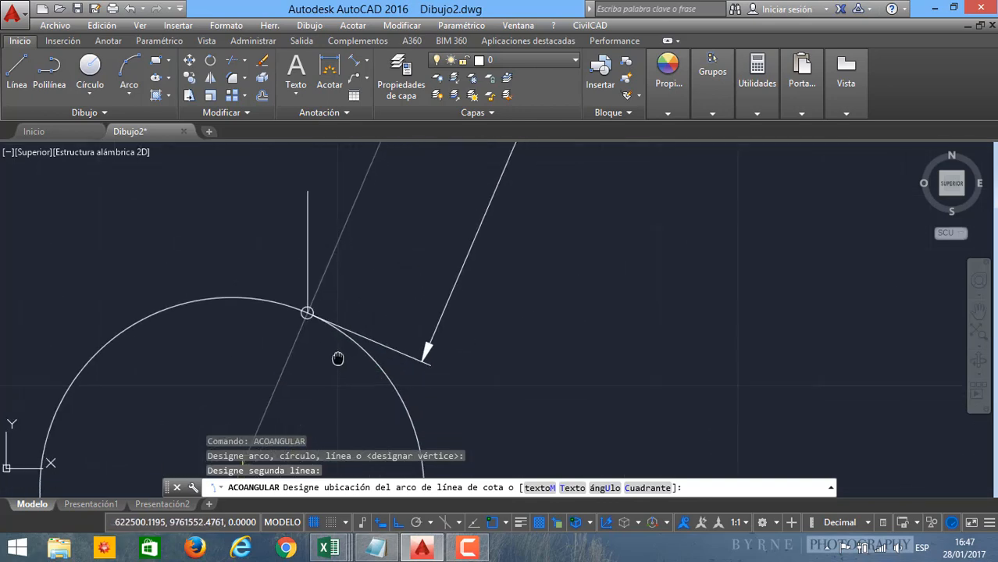
scroll(340, 361, "down", 2)
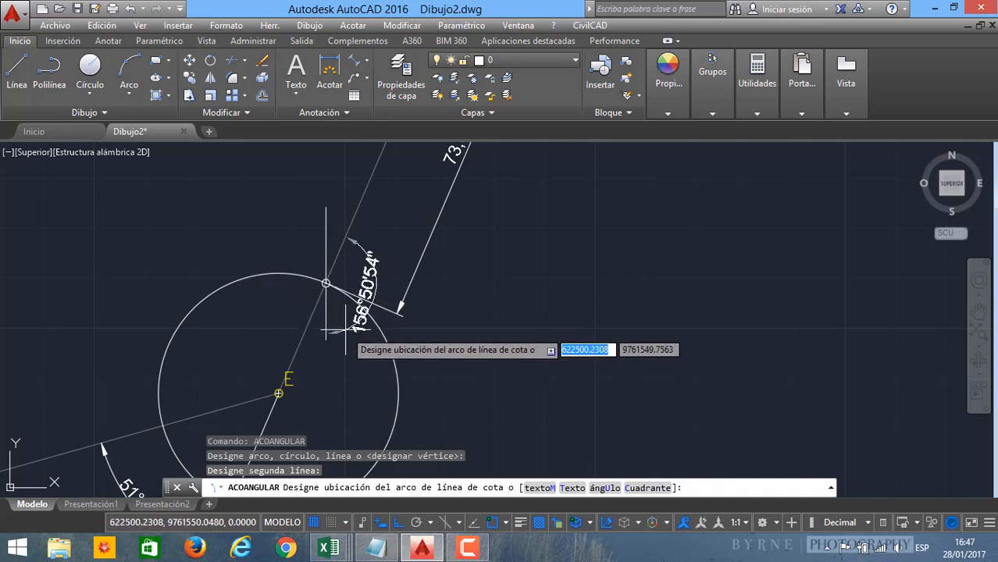
key("Escape")
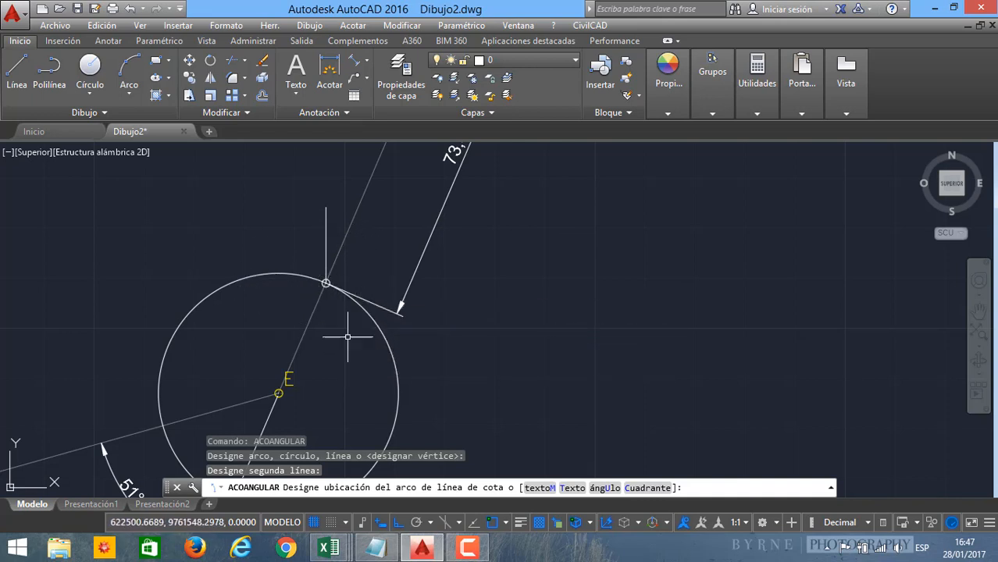
Step: Draw a circle of radius about 2.7 centred on the foot of the north line, on the circle around E
scroll(336, 331, "up", 2)
scroll(269, 250, "up", 2)
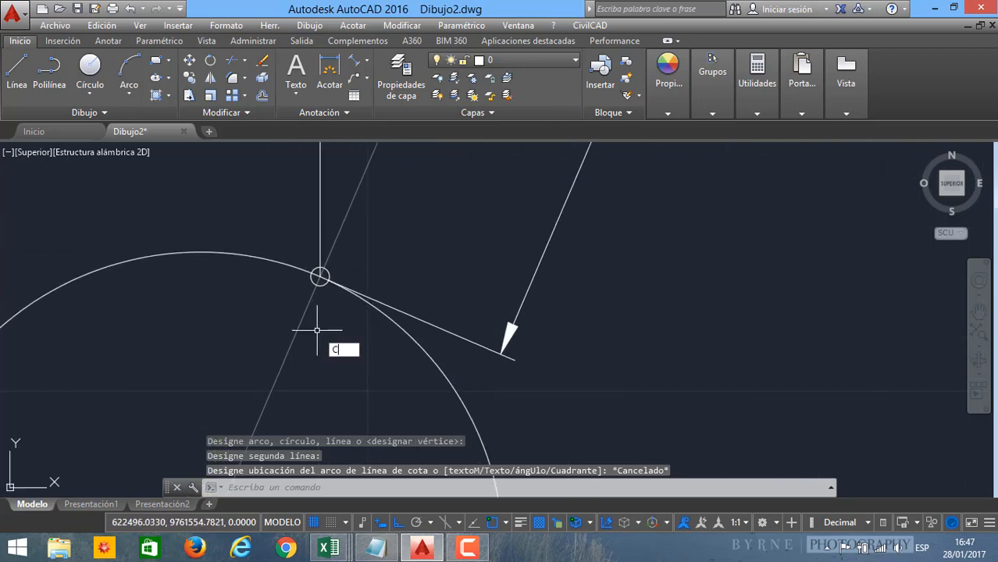
key("Return")
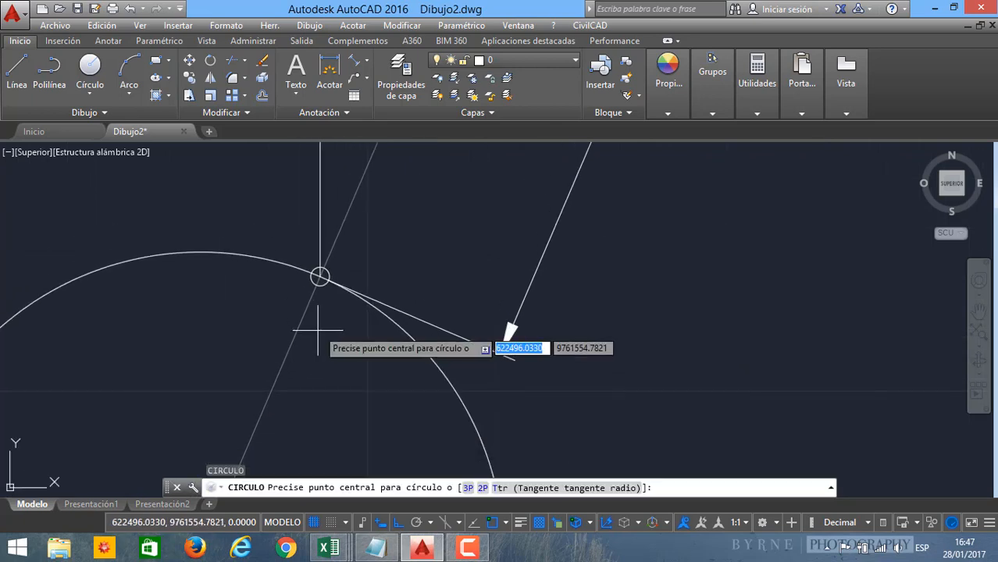
left_click(320, 276)
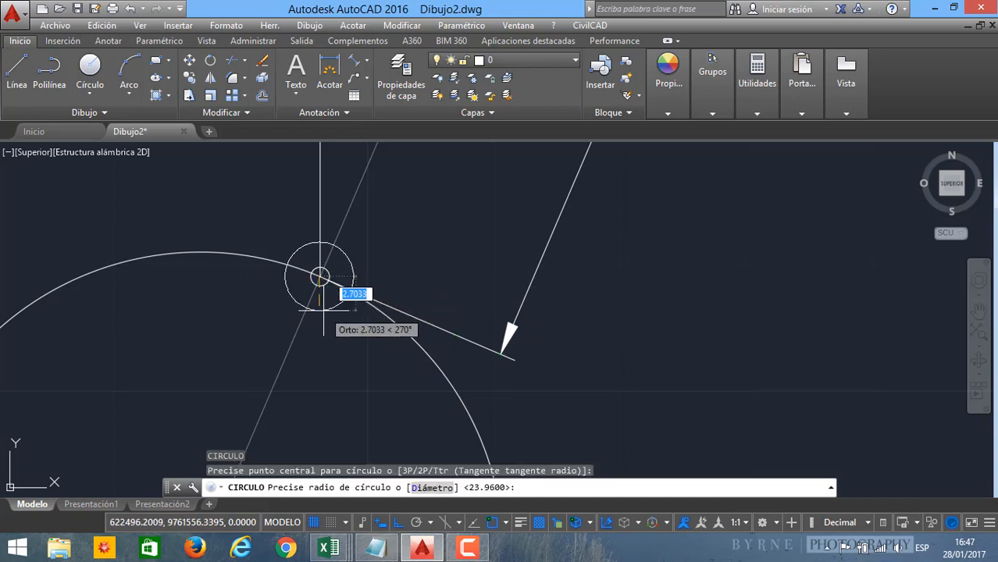
left_click(323, 311)
middle_click_drag(345, 312, 346, 345)
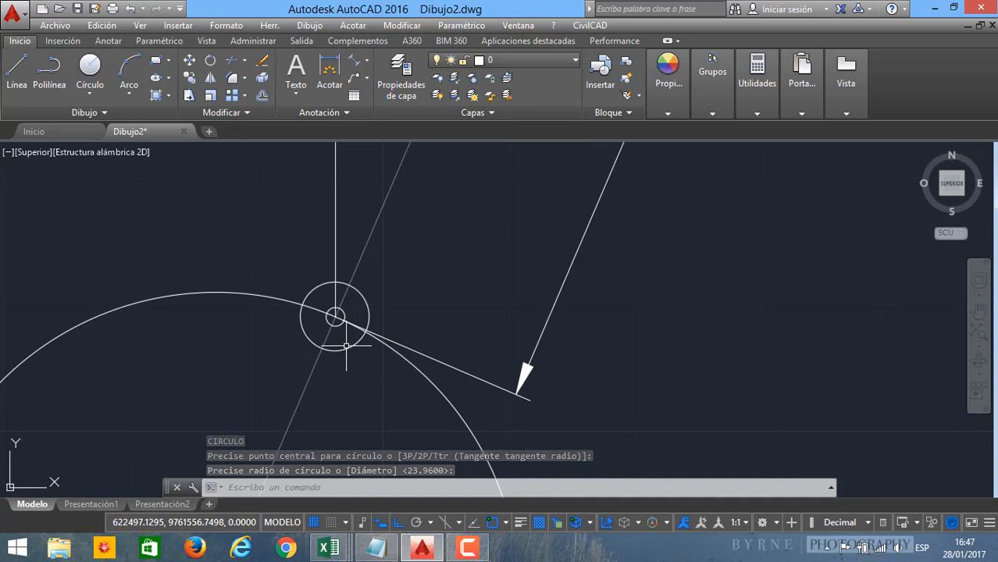
Step: Trim away the west part of the small circle on the PC point, between the north line and the D–E traverse line
type("tr")
key("Return")
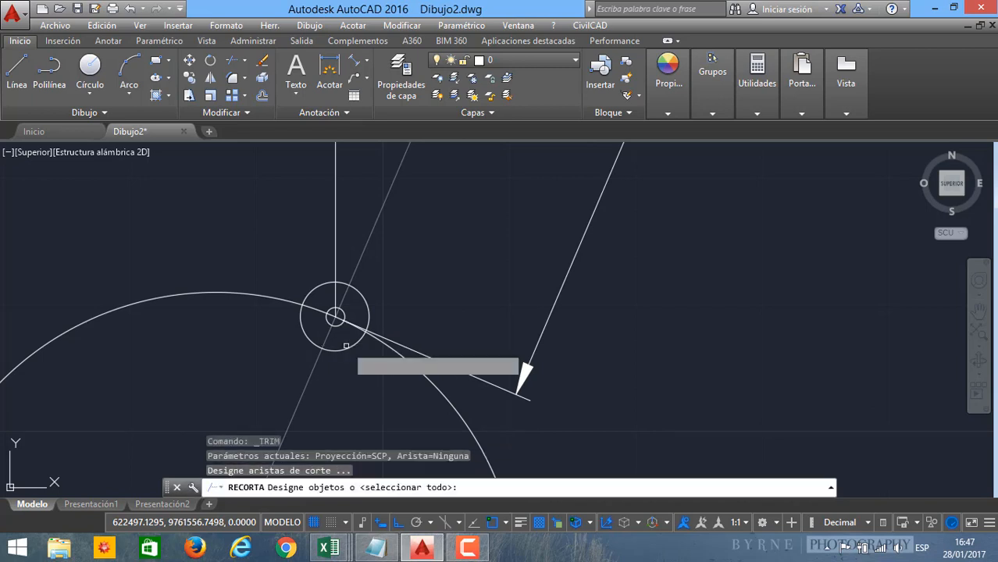
key("Escape")
type("RR")
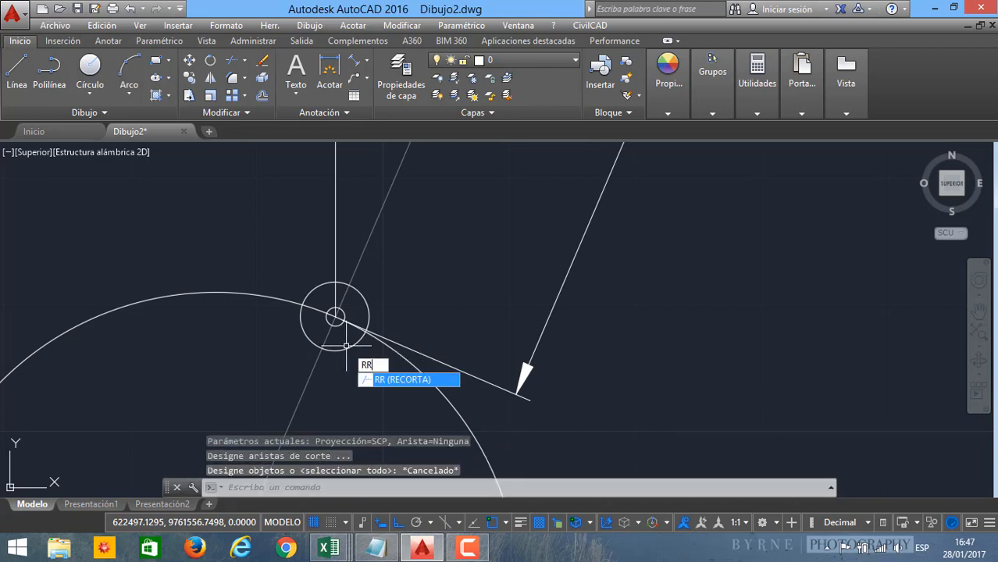
key("Return")
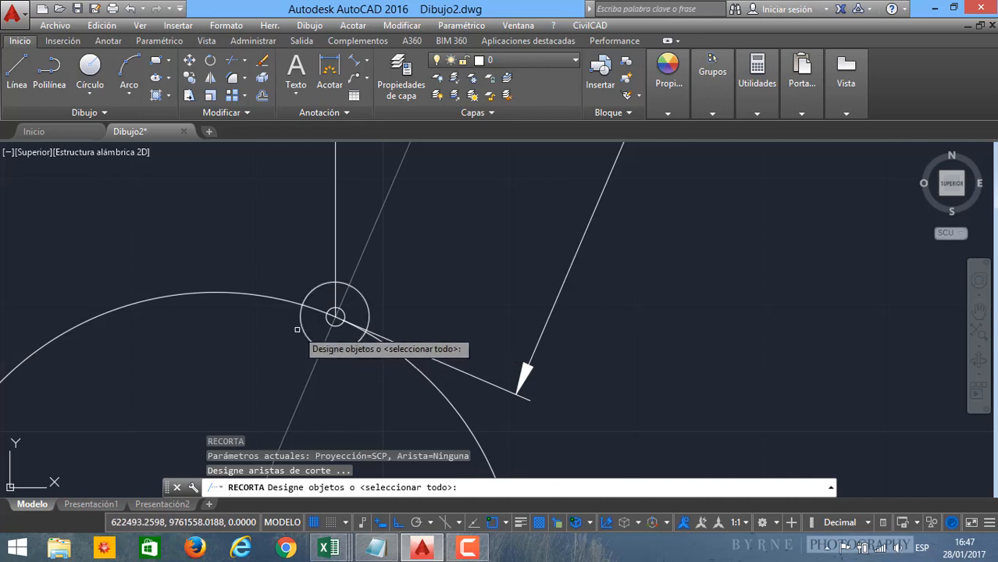
key("Return")
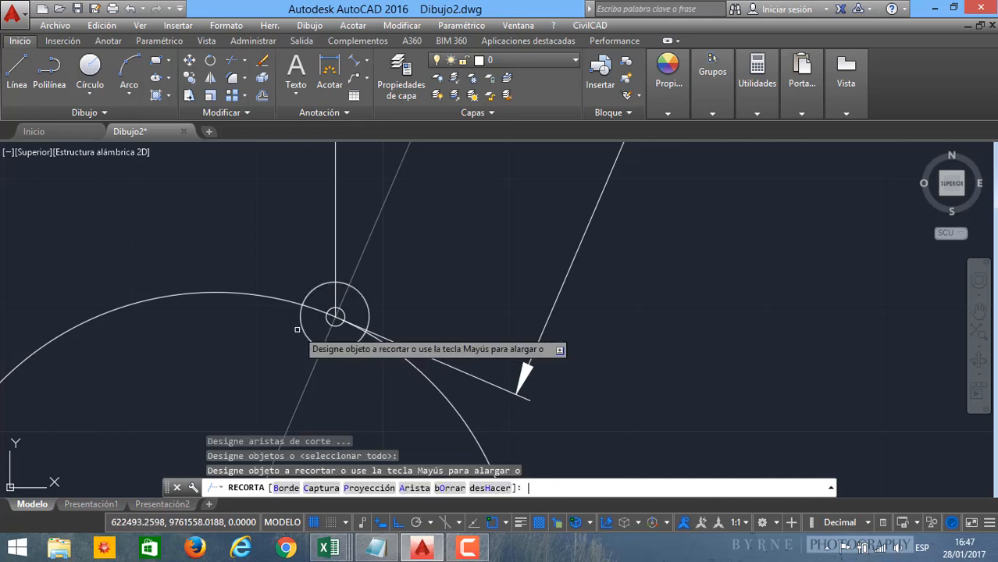
left_click(312, 292)
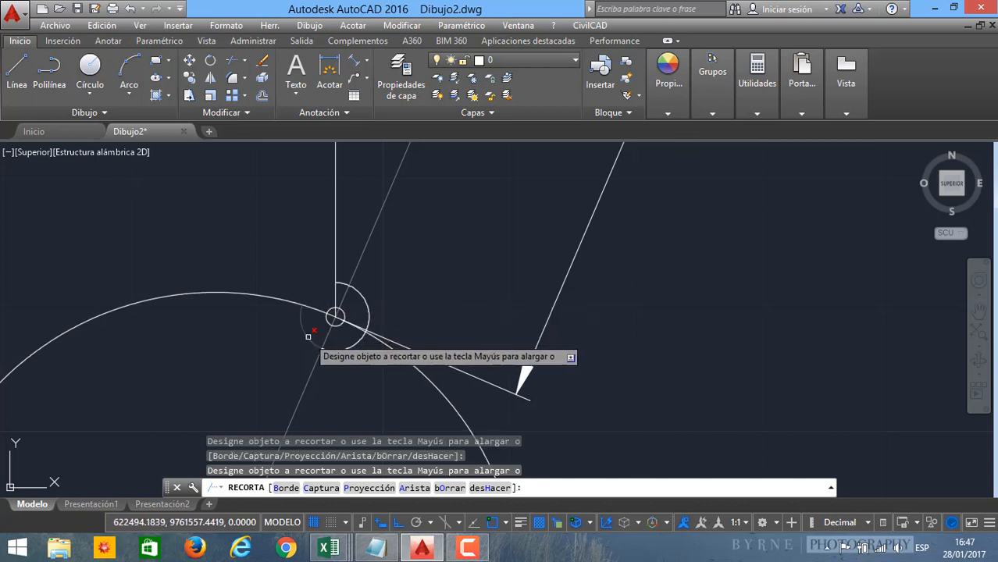
key("Escape")
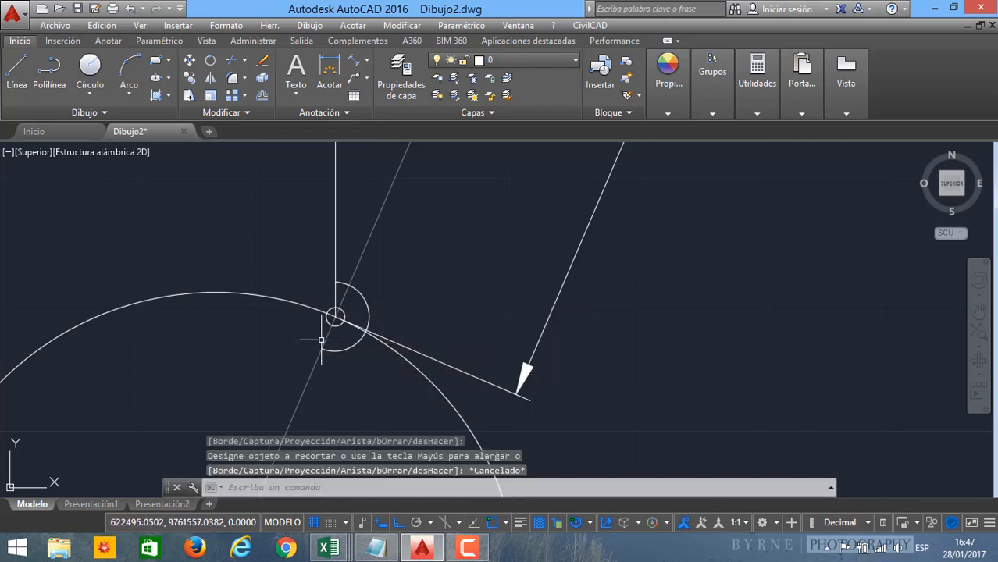
Step: Add an angular dimension to the remaining arc at the PC point, placing it outside the arc on its east side
scroll(345, 283, "up", 4)
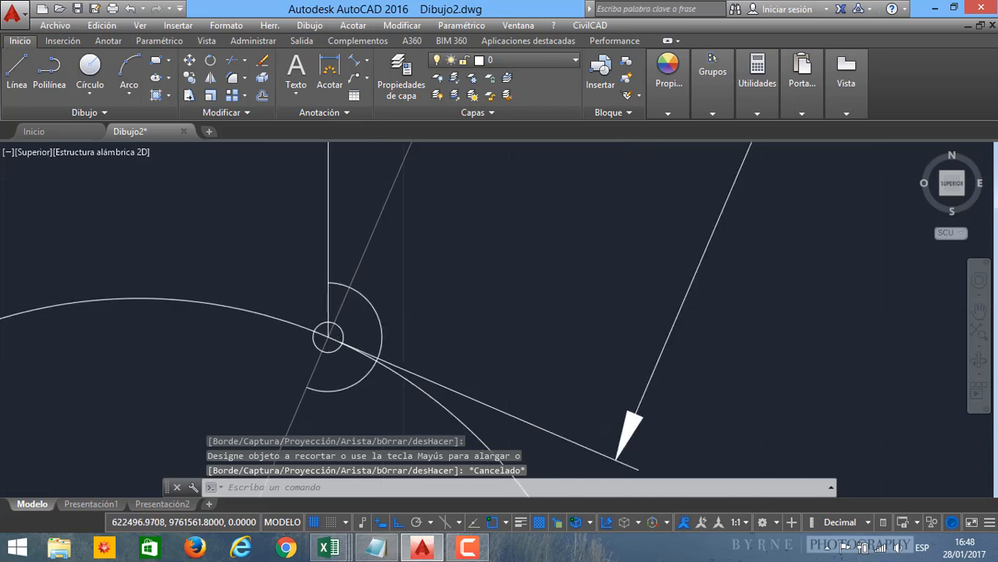
middle_click_drag(338, 285, 420, 258)
scroll(382, 430, "down", 5)
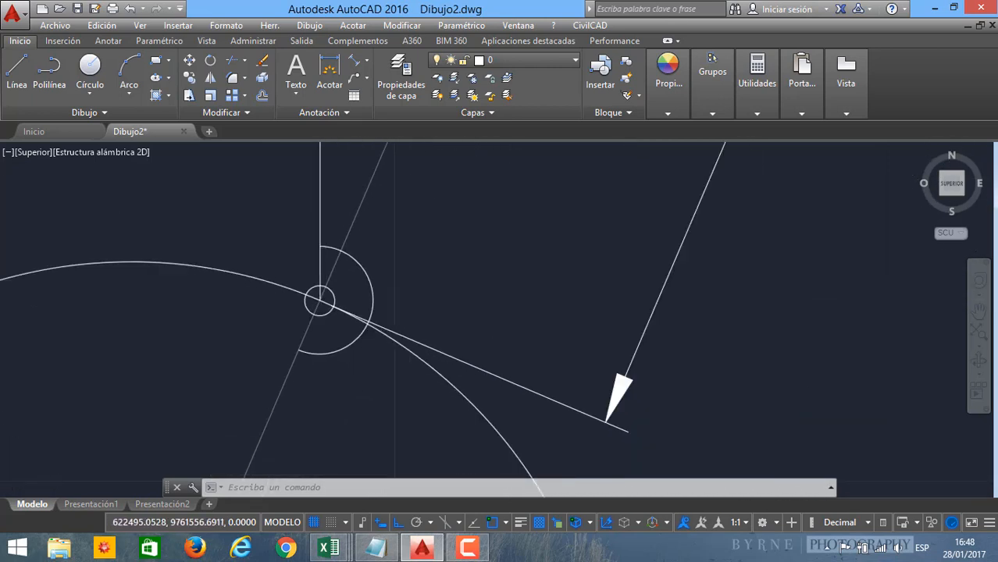
type("A")
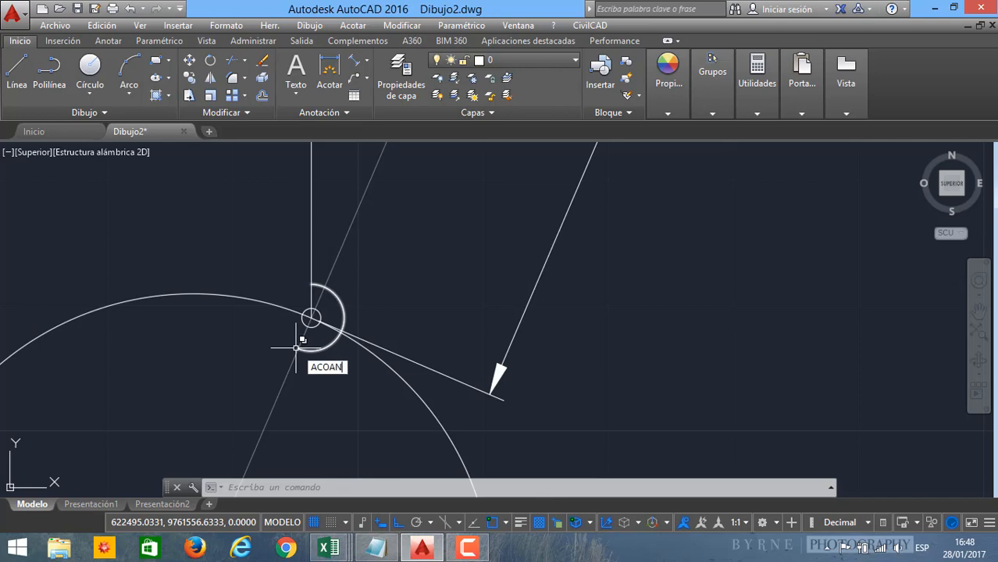
type("COAN")
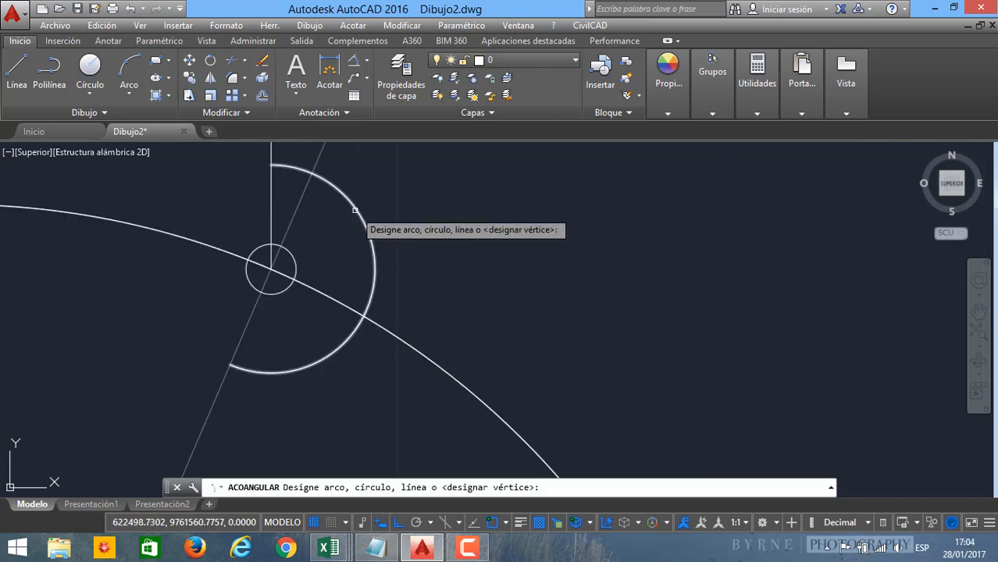
left_click(361, 206)
scroll(438, 235, "down", 3)
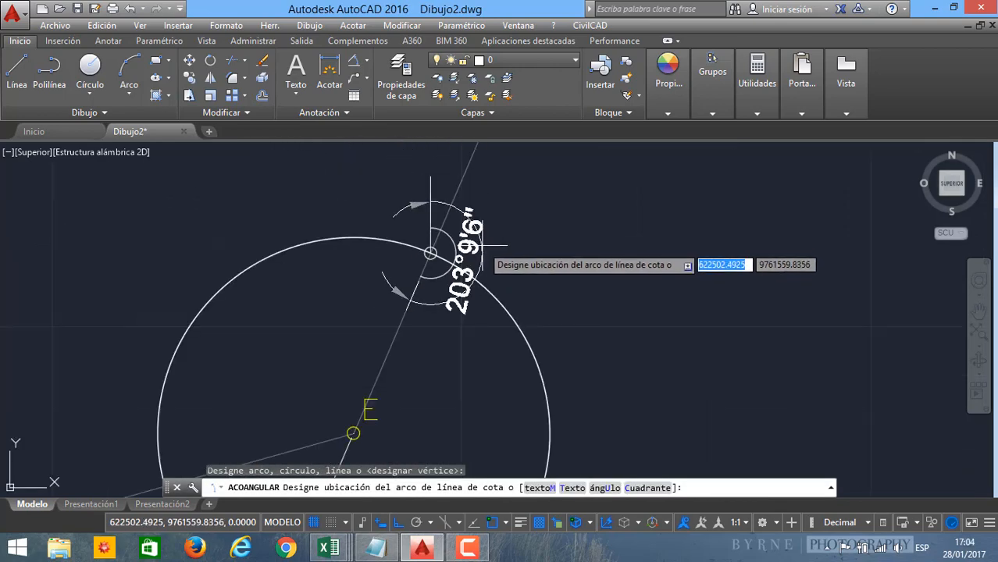
middle_click_drag(517, 238, 508, 251)
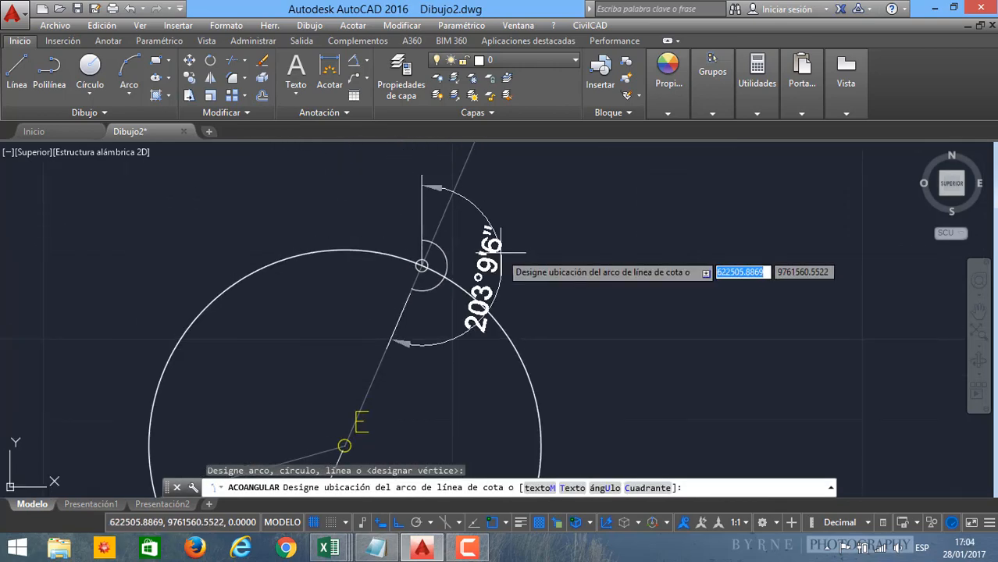
left_click(491, 252)
scroll(490, 277, "down", 2)
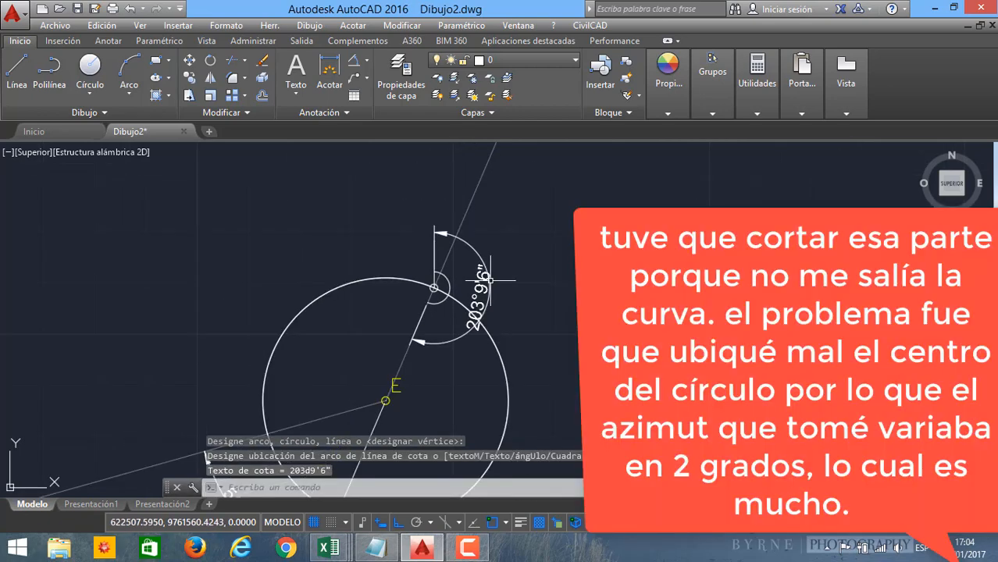
Step: In the Curva Circular Horizontal workbook in Excel, set the PC-to-PI azimuth to 203°09'06", read from the AutoCAD angular dimension
scroll(490, 277, "down", 3)
middle_click_drag(447, 351, 432, 345)
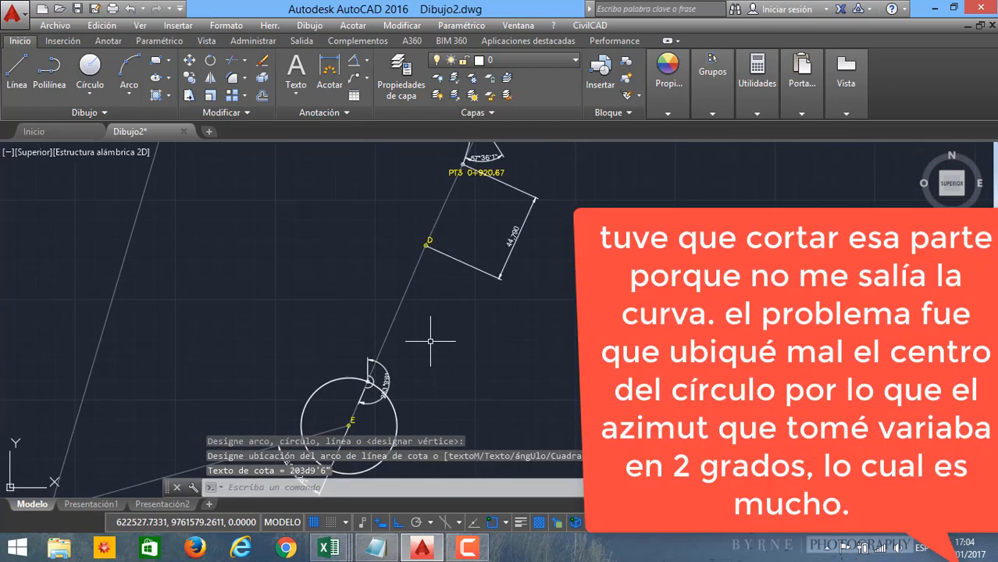
scroll(452, 290, "up", 4)
mouse_move(346, 556)
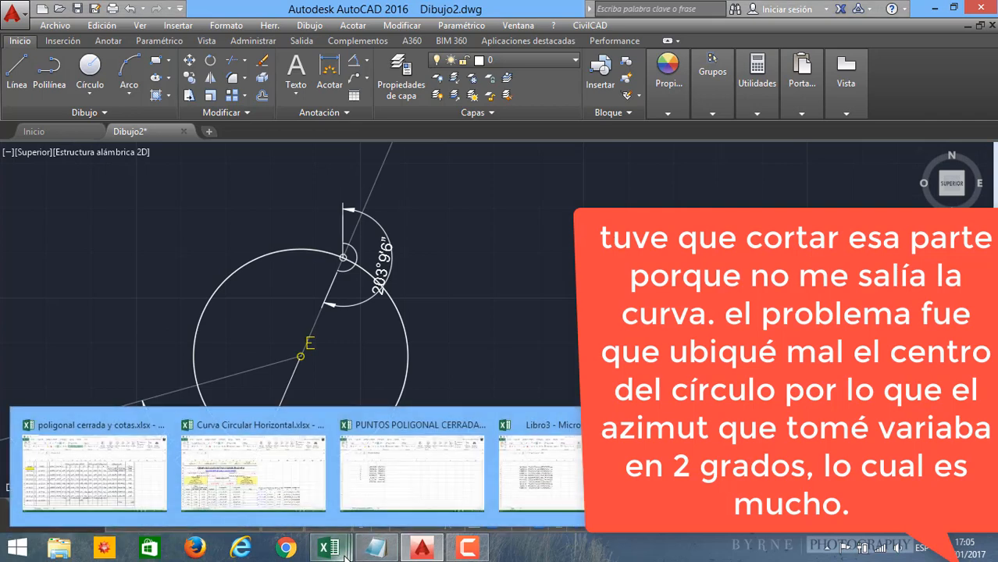
left_click(245, 488)
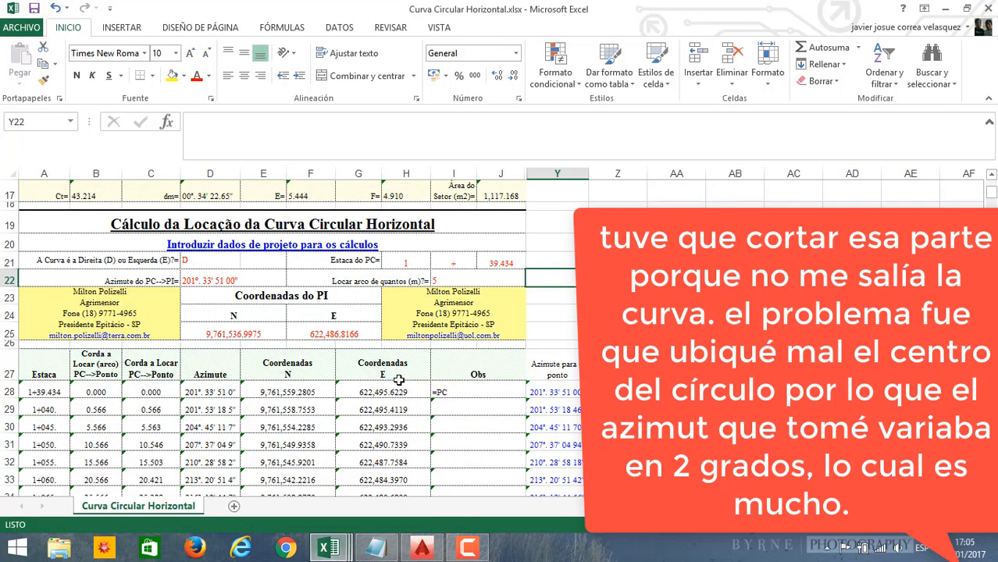
left_click(311, 328)
left_click(247, 280)
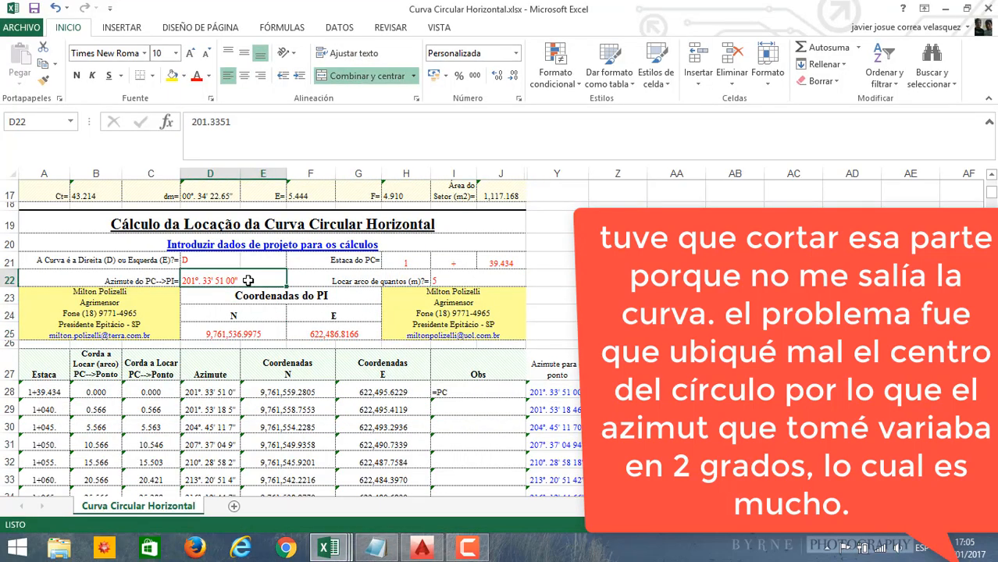
type("20")
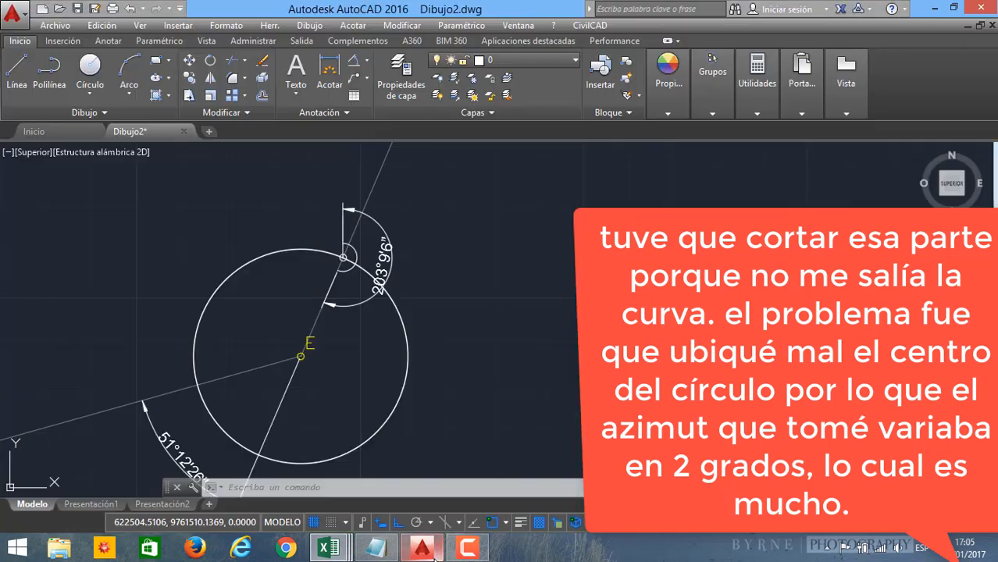
scroll(386, 244, "up", 3)
scroll(381, 251, "up", 2)
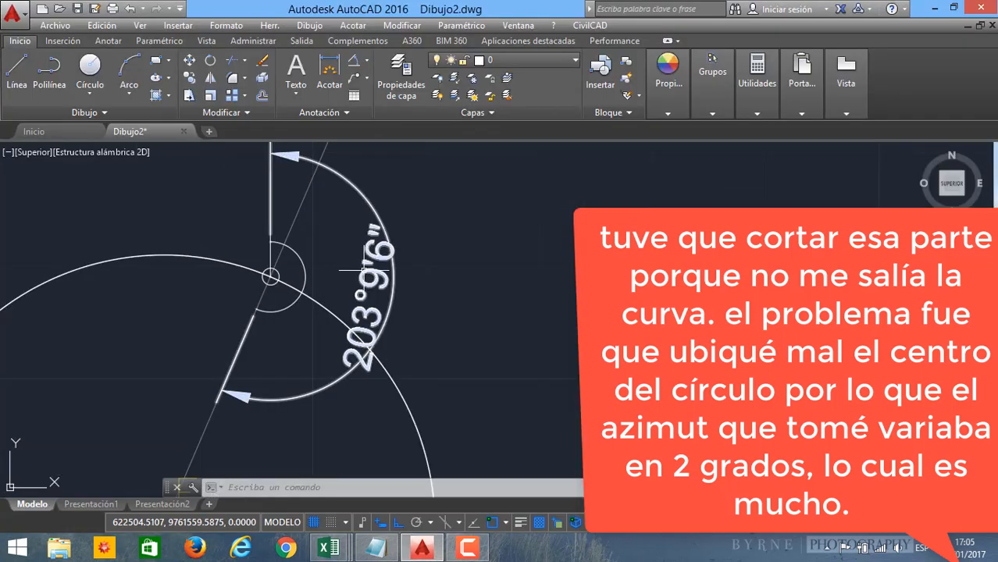
mouse_move(343, 550)
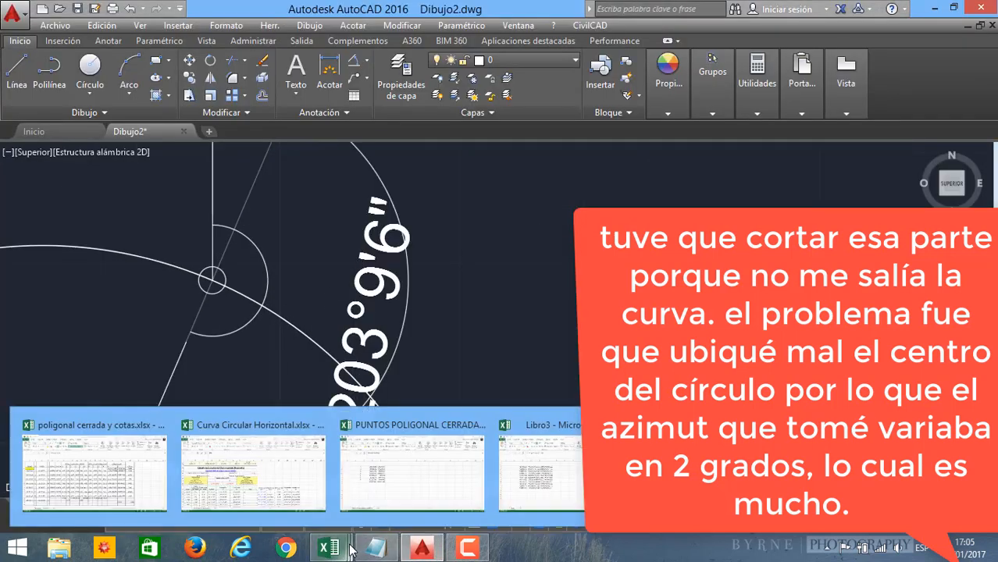
left_click(317, 425)
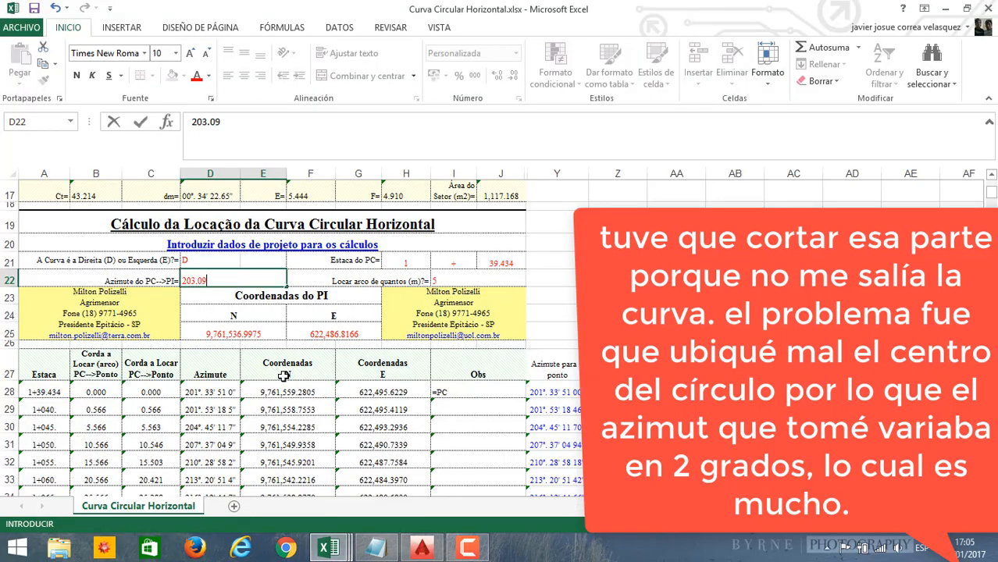
left_click(617, 332)
Step: Copy the computed east and north coordinates of all curve points from PC to PT, cells AB28:AC38
scroll(439, 327, "down", 1)
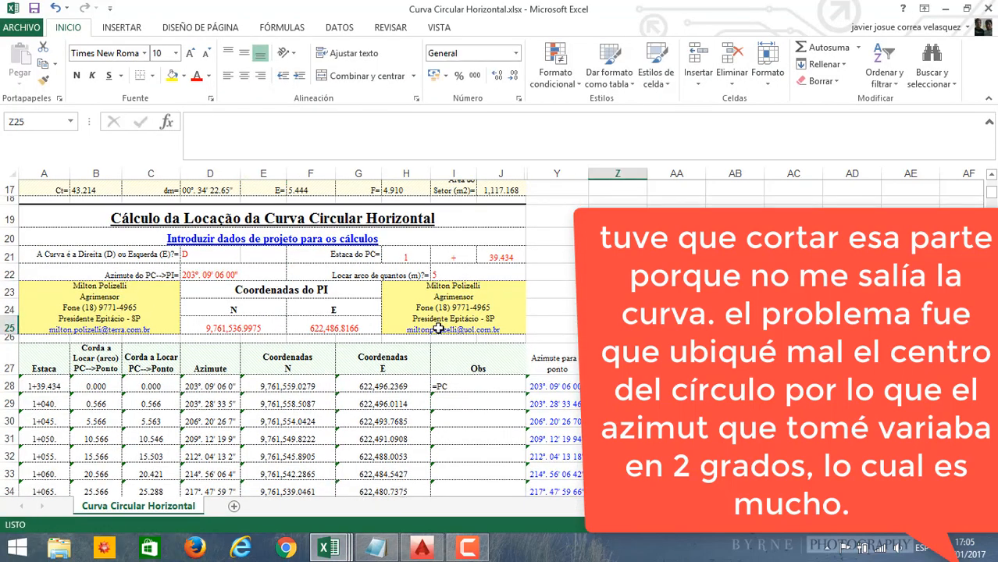
left_click(734, 338)
scroll(734, 338, "down", 3)
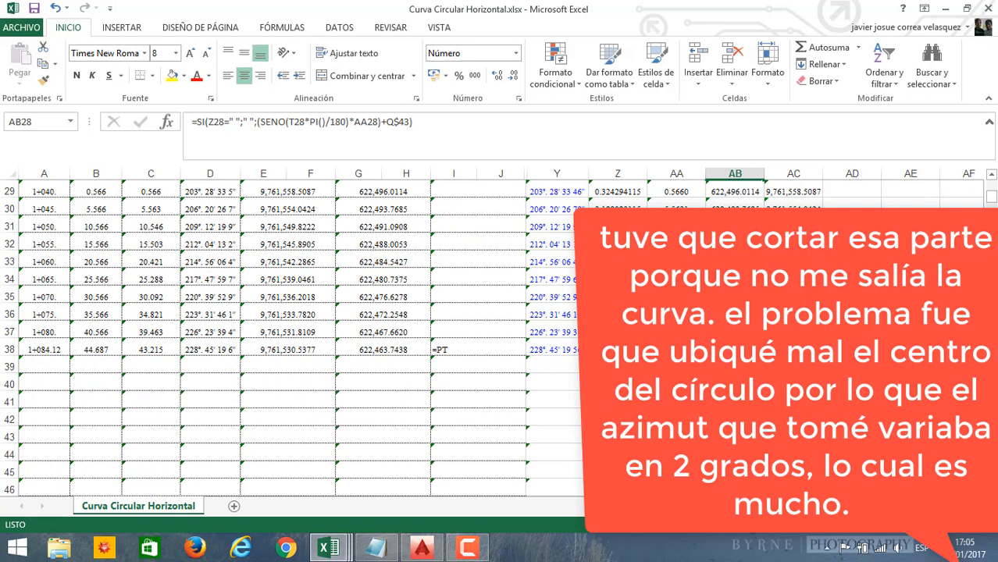
key("shift+Right")
key("ctrl+shift+Down")
key("ctrl+c")
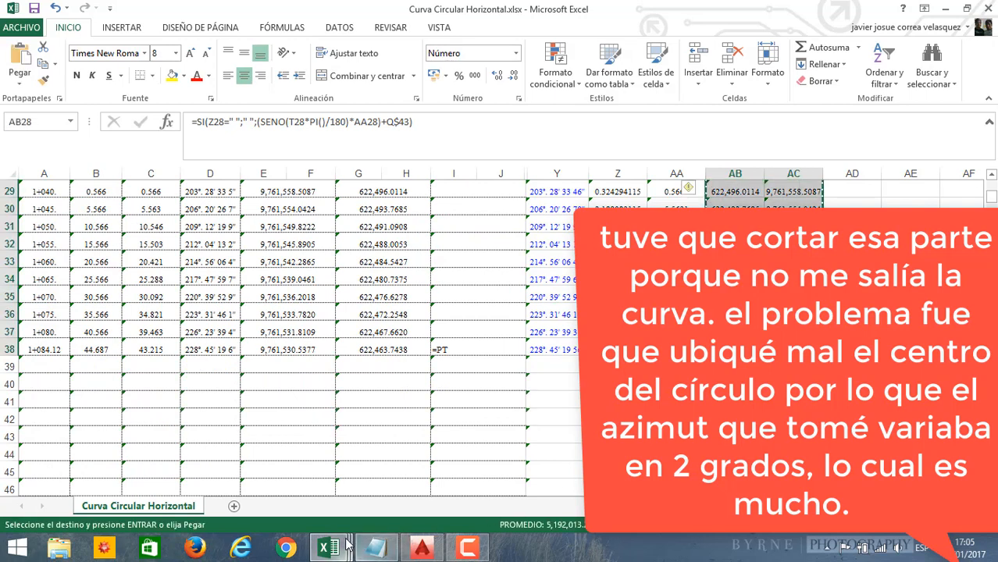
Step: Switch to the Libro3 workbook and paste the copied coordinates as values over the old ones starting at C3
mouse_move(328, 546)
left_click(539, 465)
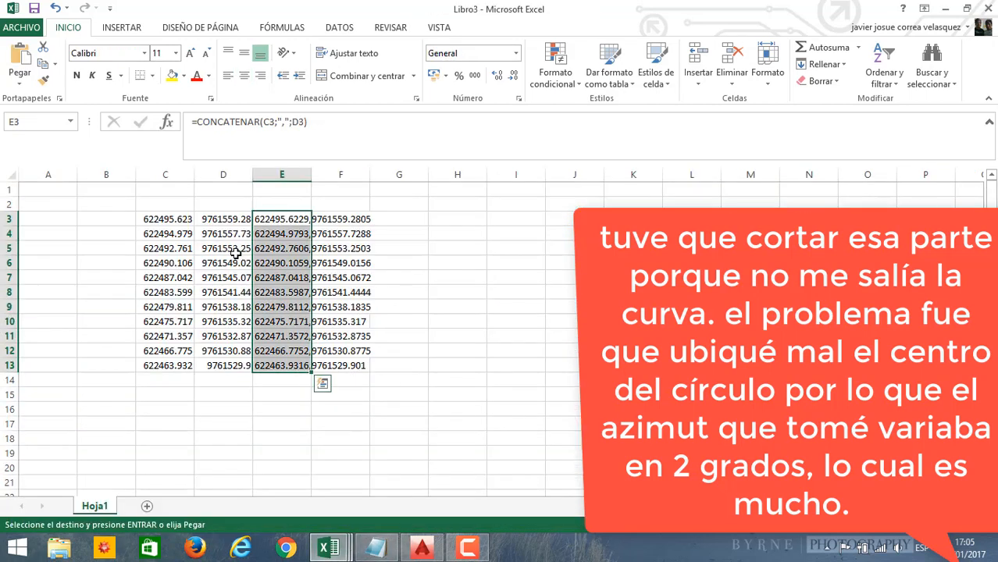
right_click(177, 219)
left_click(226, 282)
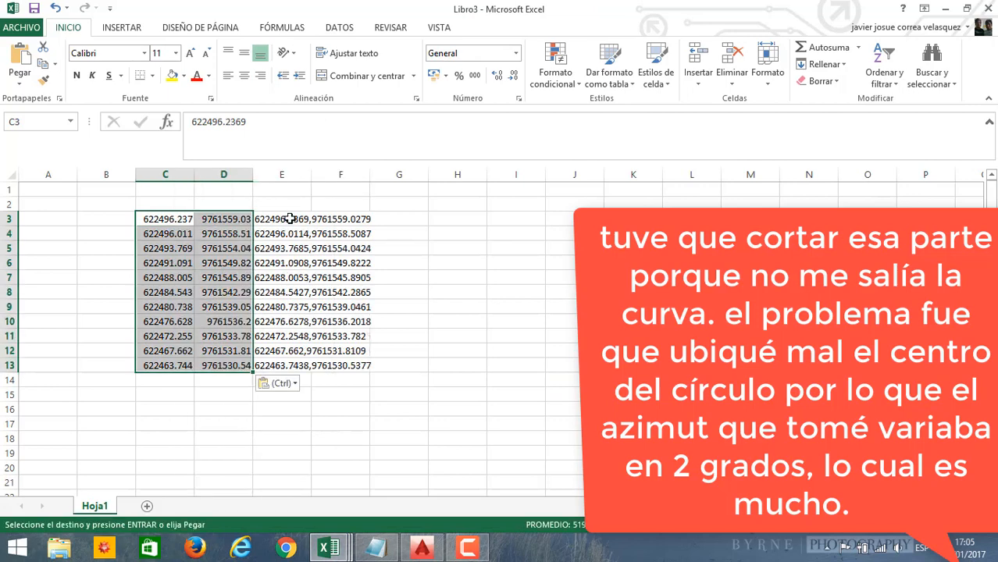
Step: Copy the concatenated coordinates in E3:E13 and draw a polyline through them in AutoCAD
left_click_drag(289, 218, 296, 365)
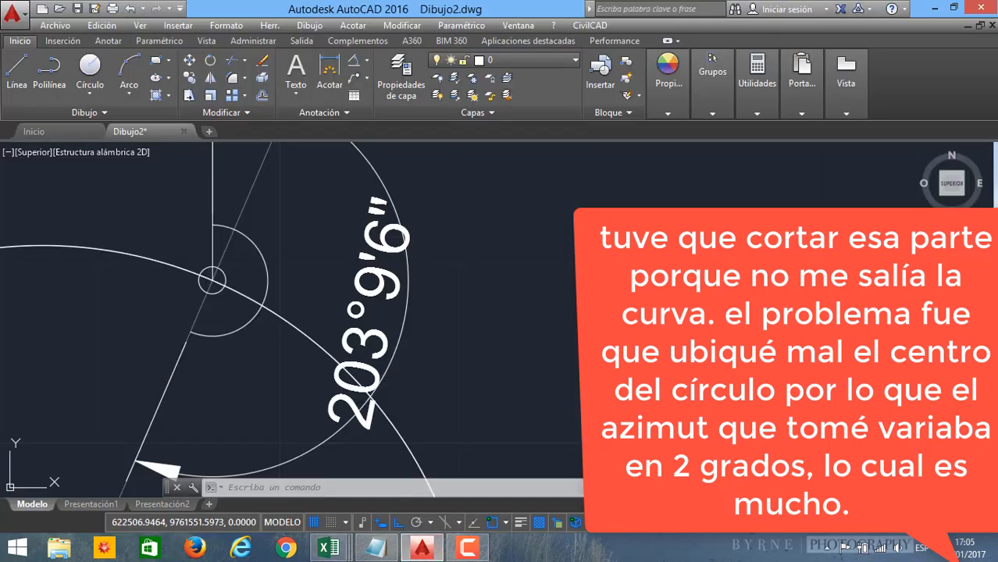
type("pol")
key("Return")
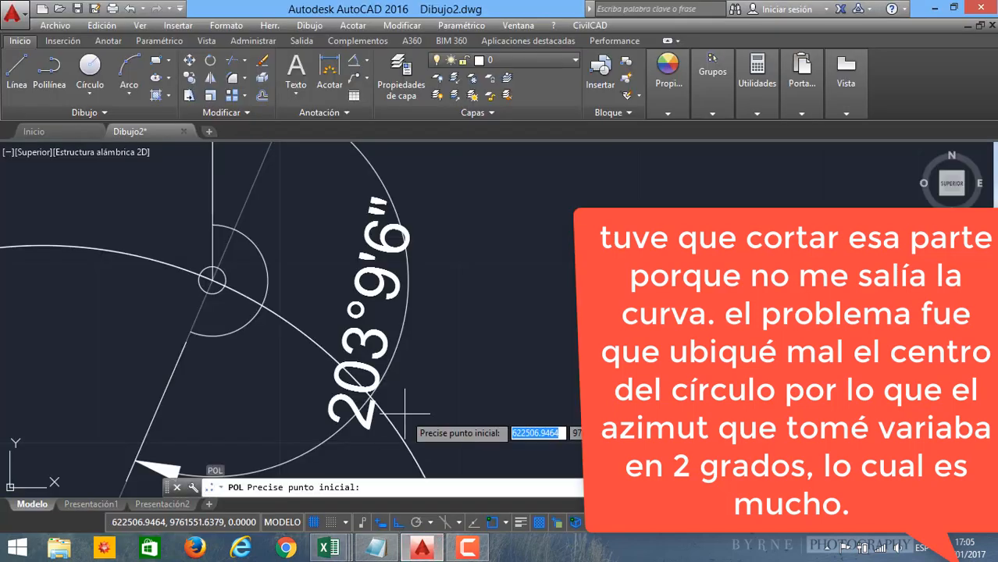
key("ctrl+v")
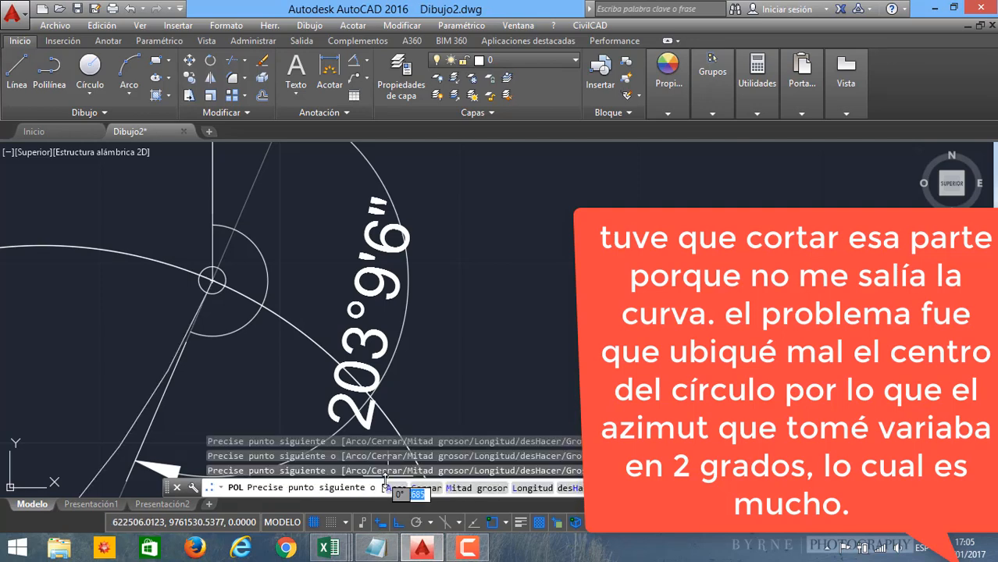
key("Escape")
Step: Place a point at the west end of the curve polyline, where the circle around E crosses the outgoing traverse line
scroll(259, 312, "down", 2)
middle_click_drag(277, 302, 377, 249)
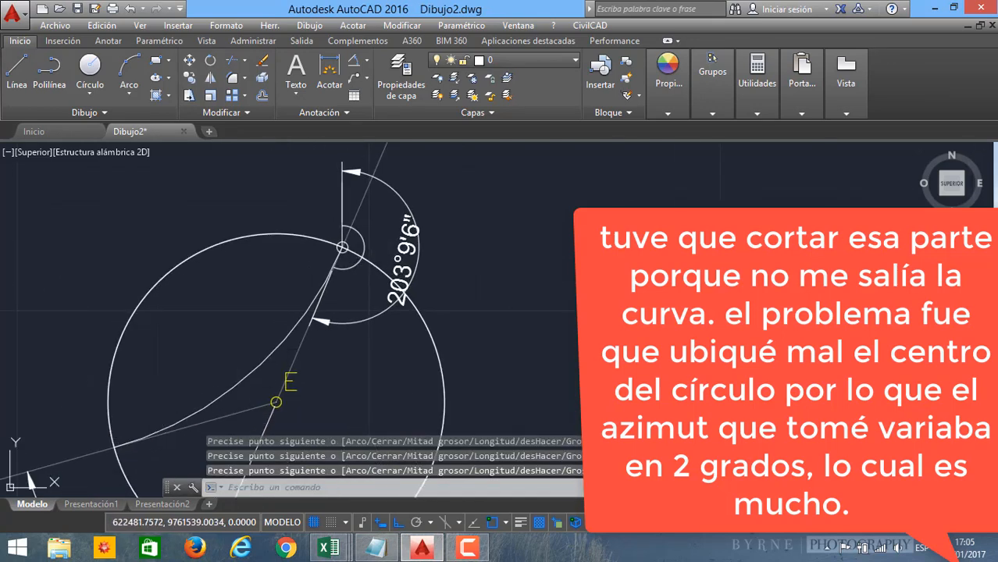
middle_click_drag(241, 388, 343, 311)
scroll(274, 343, "up", 10)
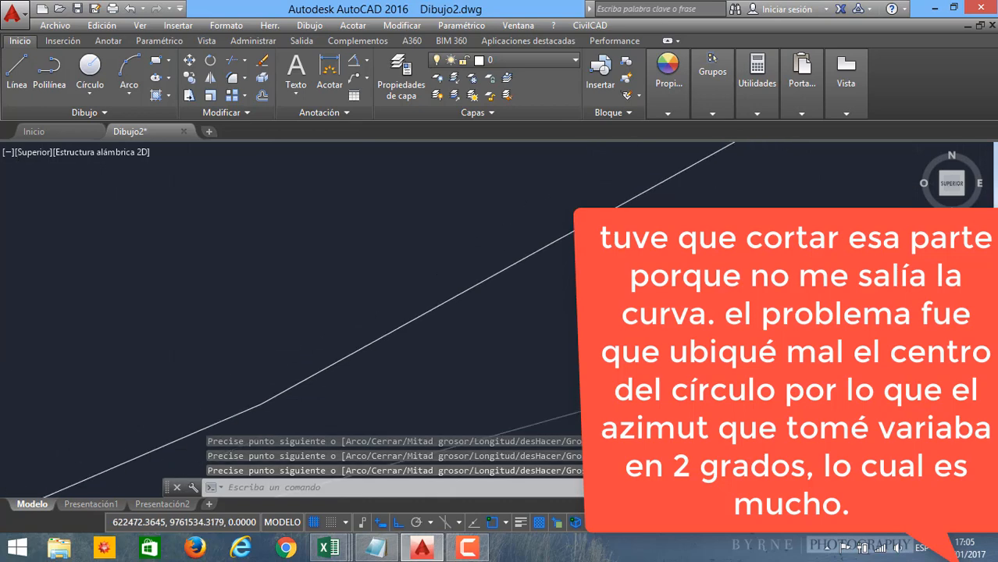
scroll(274, 343, "down", 10)
type("PU")
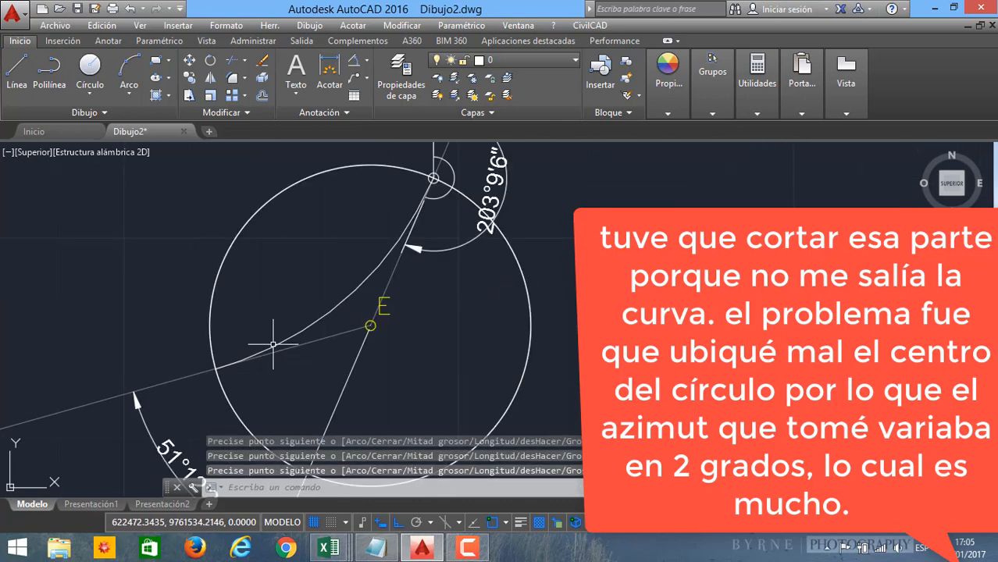
key("Return")
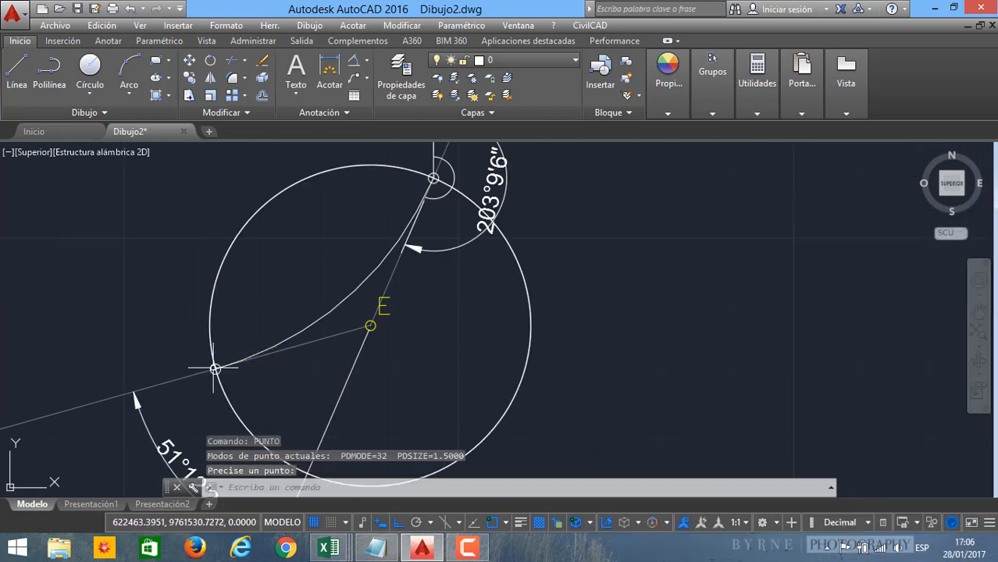
scroll(288, 370, "up", 8)
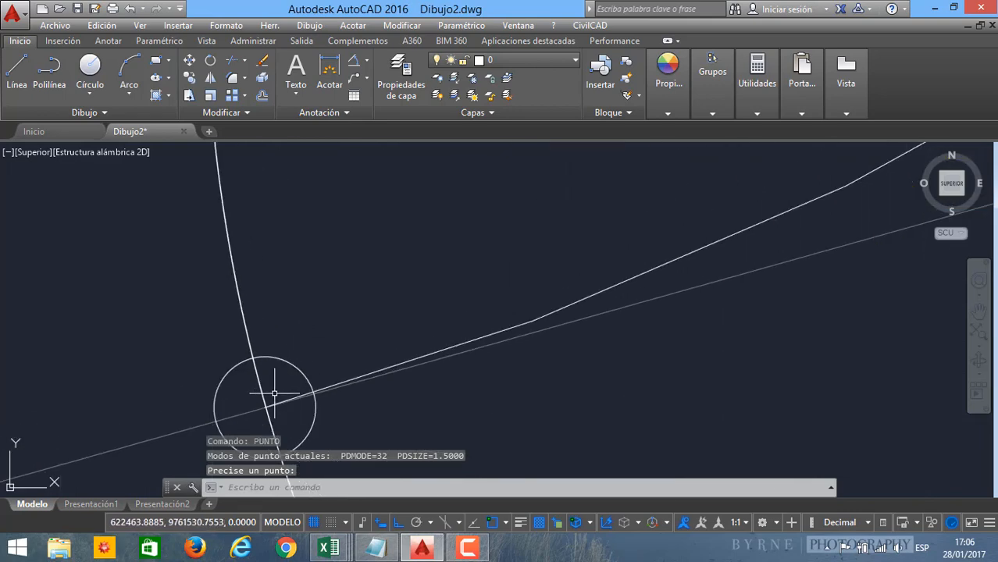
scroll(274, 394, "up", 5)
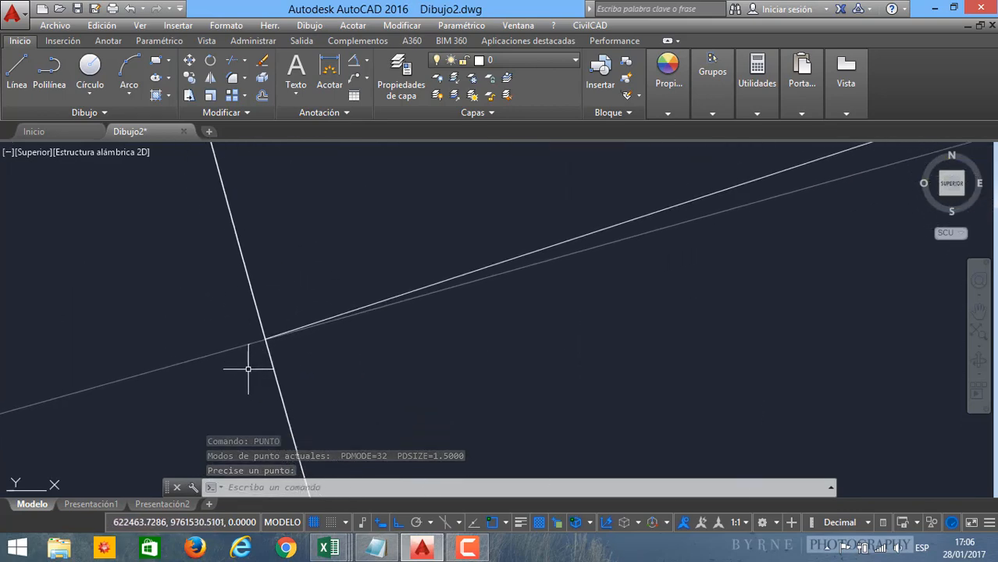
Step: Delete the misplaced point and place a new one exactly where the curve polyline ends on the outgoing traverse line
scroll(248, 369, "down", 6)
left_click(292, 321)
left_click(265, 176)
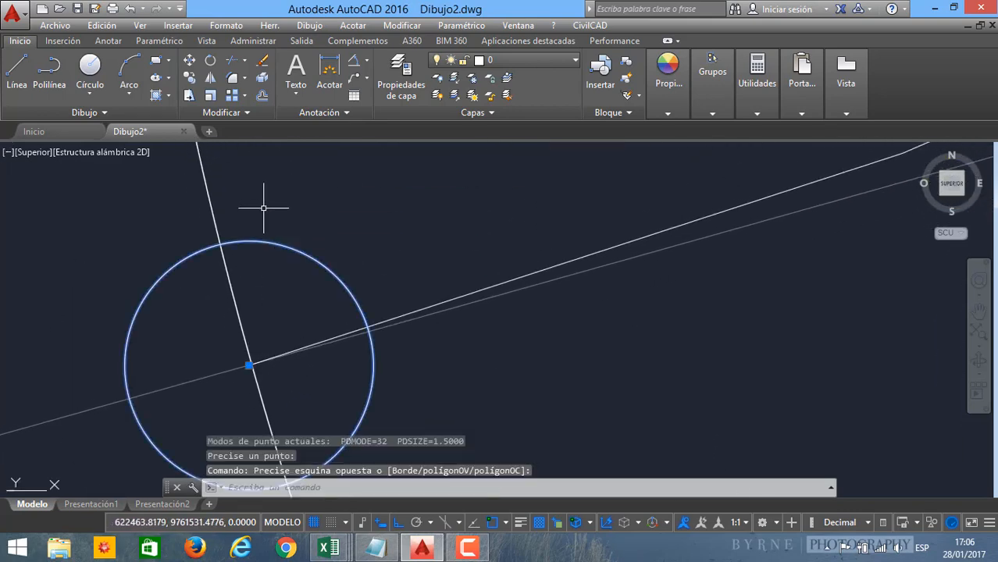
key("Delete")
type("L")
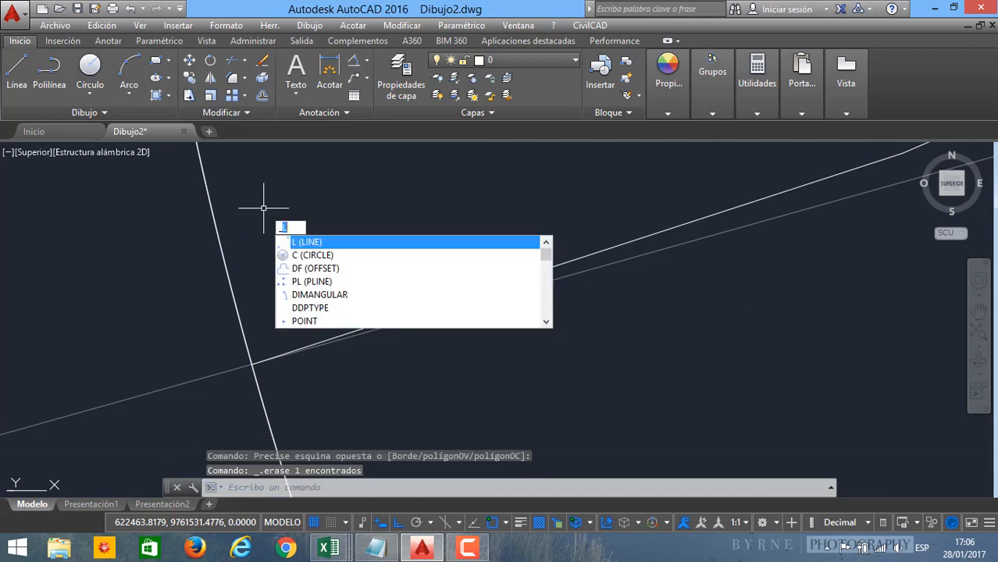
key("BackSpace")
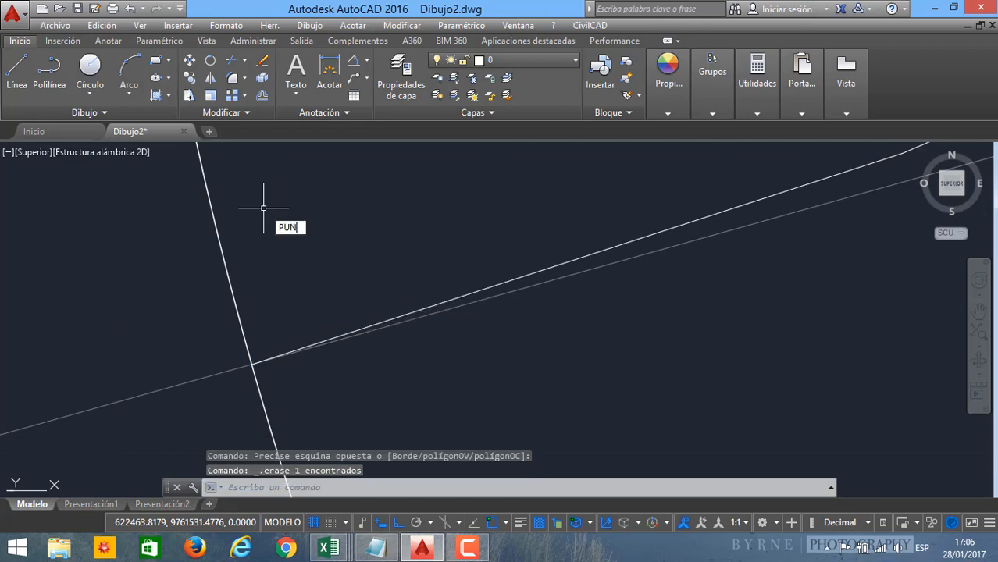
key("Return")
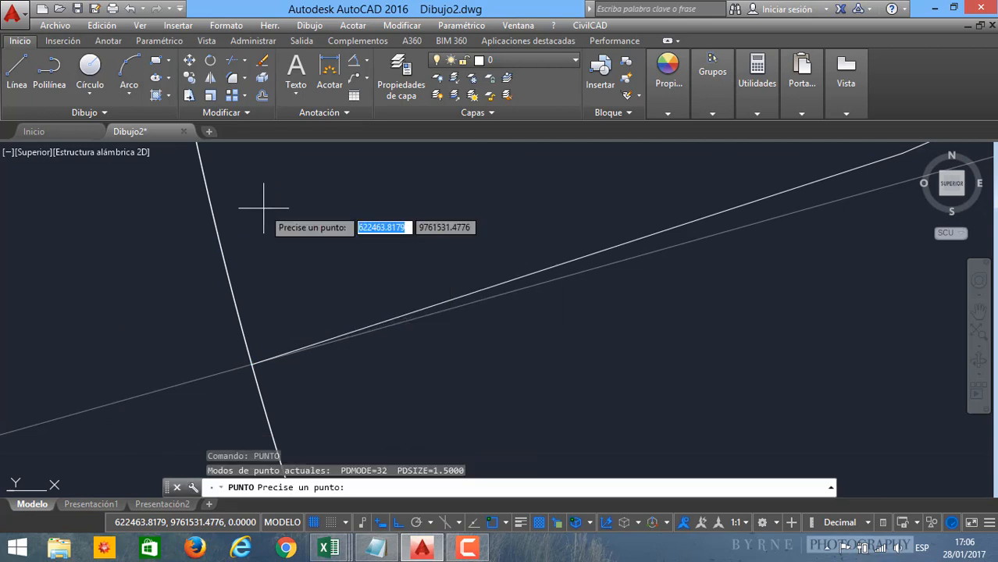
left_click(252, 363)
scroll(267, 357, "up", 5)
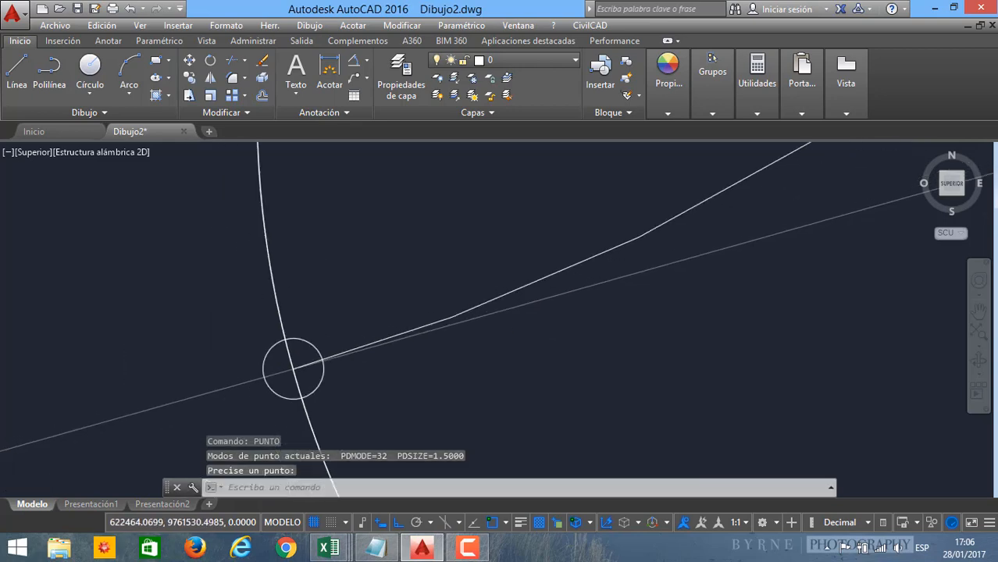
Step: Check the Notepad notes for the radius and arc interval of the curve at vertex F
scroll(308, 369, "down", 6)
middle_click_drag(312, 367, 343, 425)
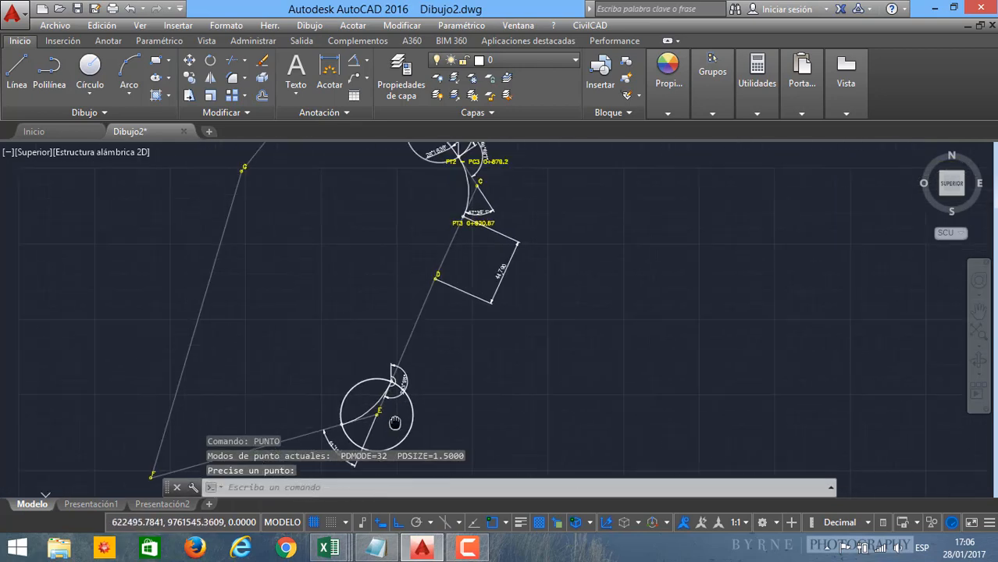
scroll(344, 426, "down", 2)
middle_click_drag(410, 374, 469, 318)
left_click(389, 546)
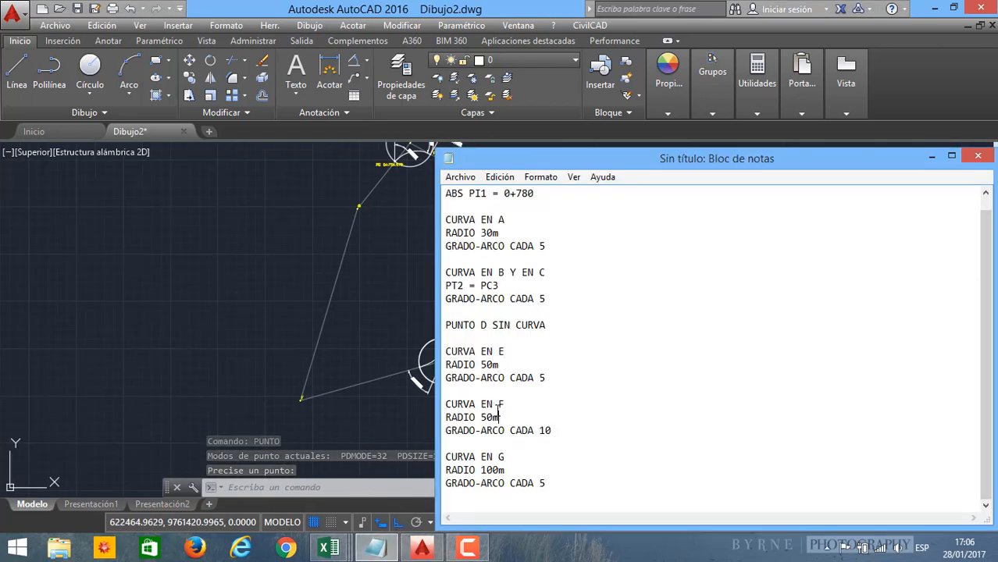
left_click(510, 405)
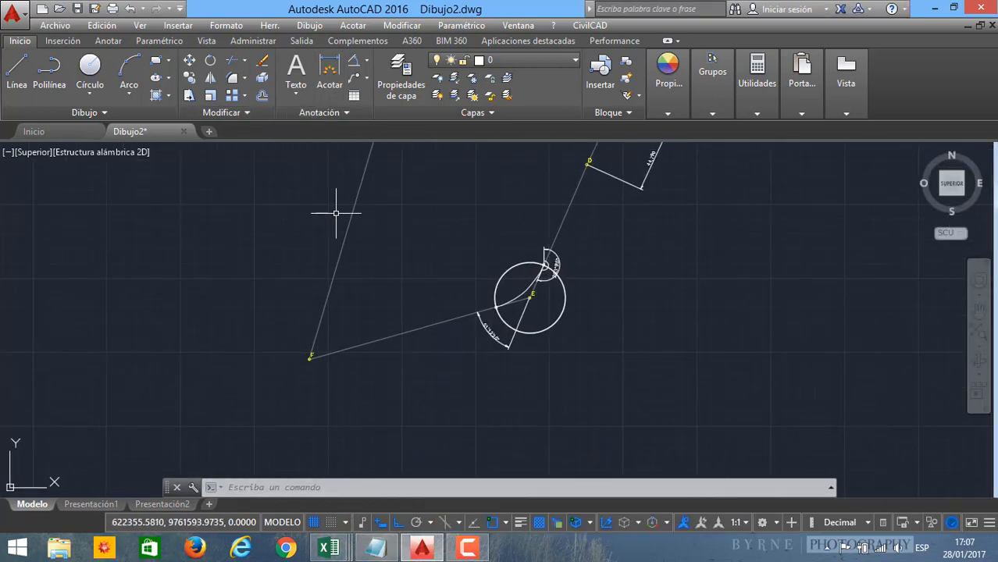
Step: Add an angular dimension at vertex F for the deflection between the extended E-F line and the F-G line
key("Return")
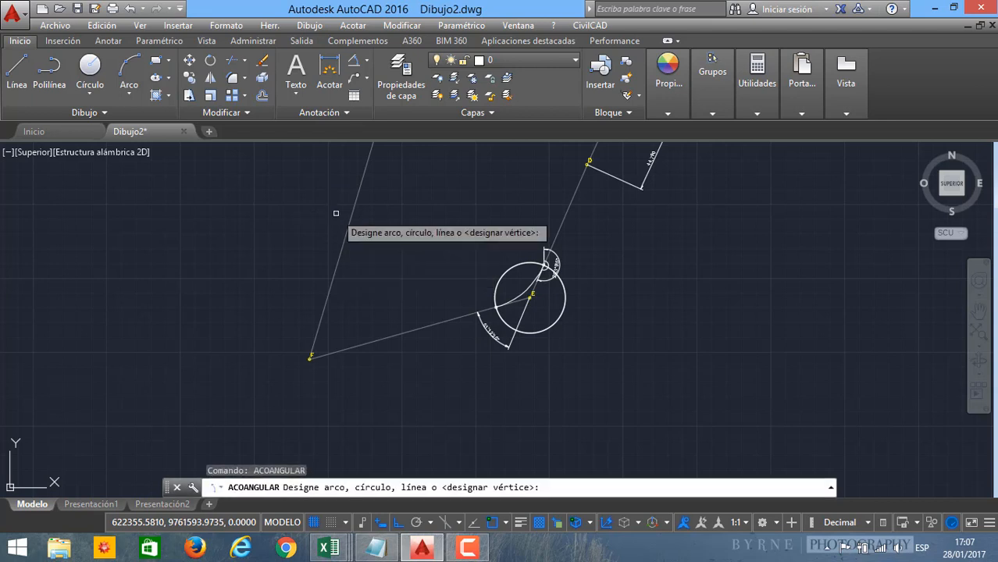
scroll(320, 355, "up", 2)
left_click(287, 353)
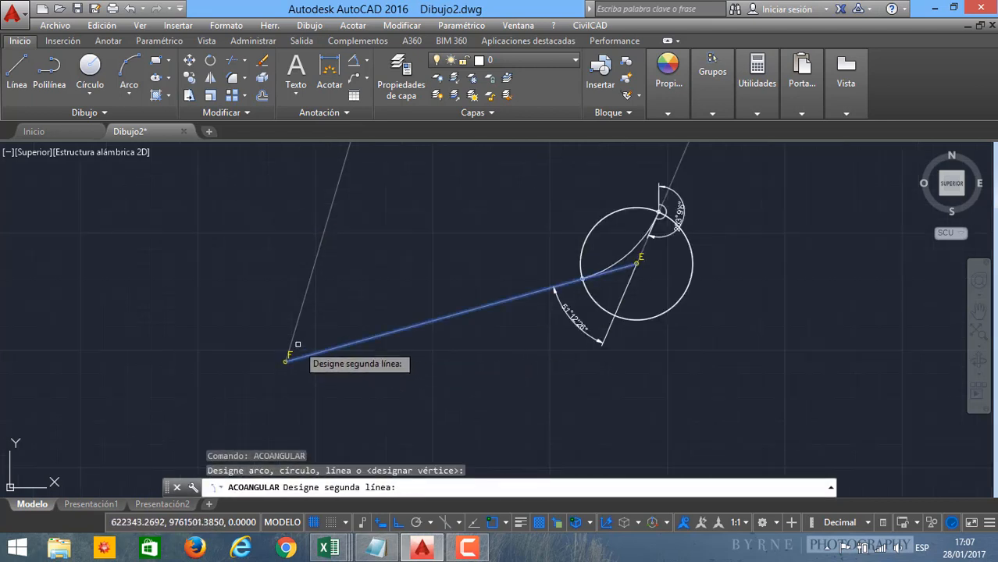
left_click(295, 332)
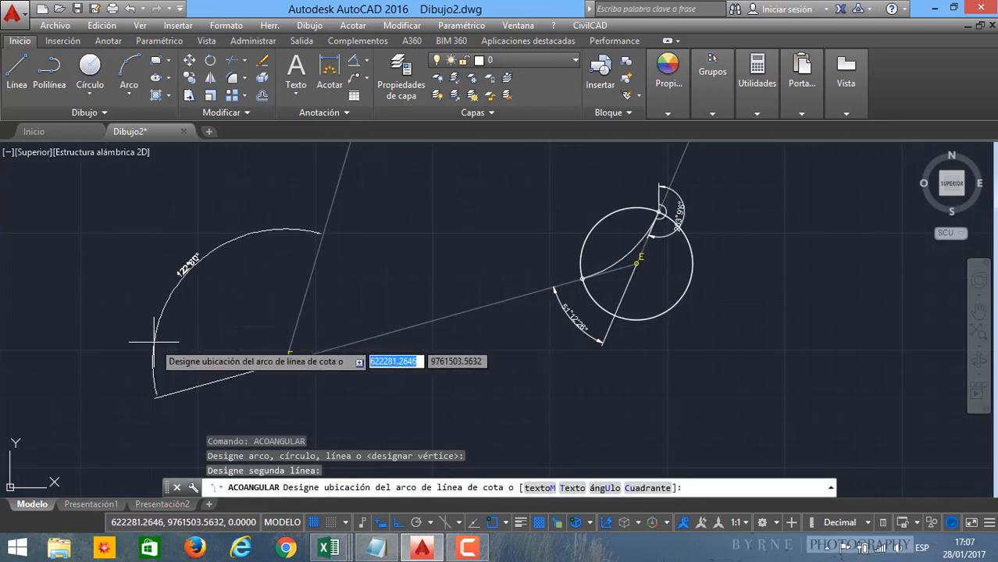
left_click(206, 279)
scroll(201, 252, "up", 2)
scroll(201, 252, "up", 2)
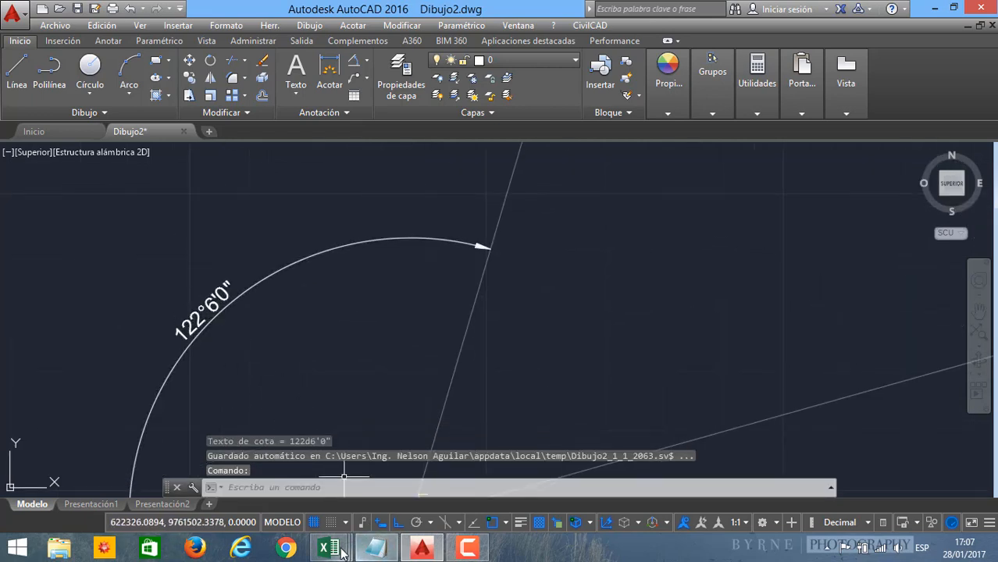
Step: Switch to the Curva Circular Horizontal workbook and set the central angle AC in B8 to 122.06
mouse_move(341, 552)
left_click(239, 480)
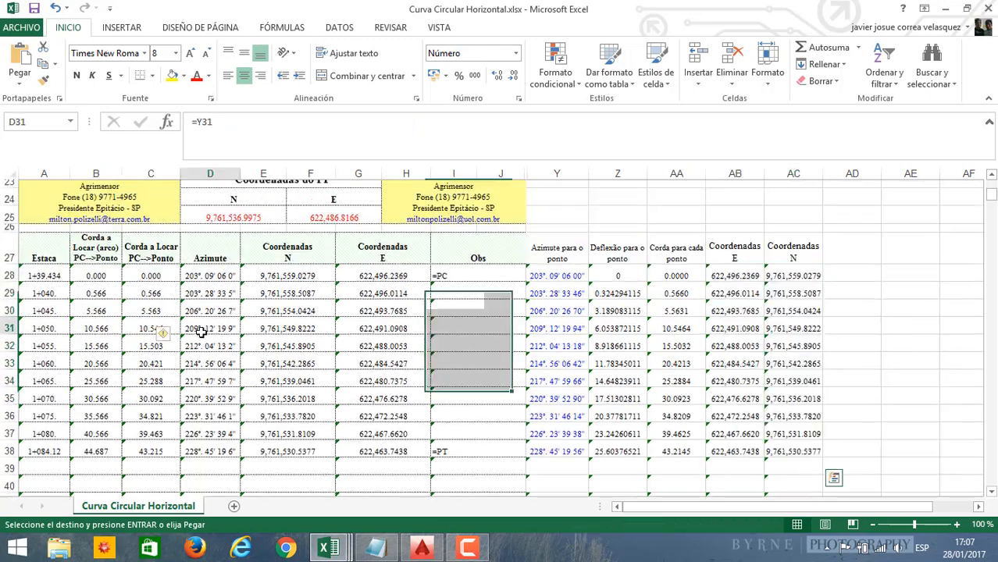
scroll(201, 331, "up", 7)
left_click(88, 326)
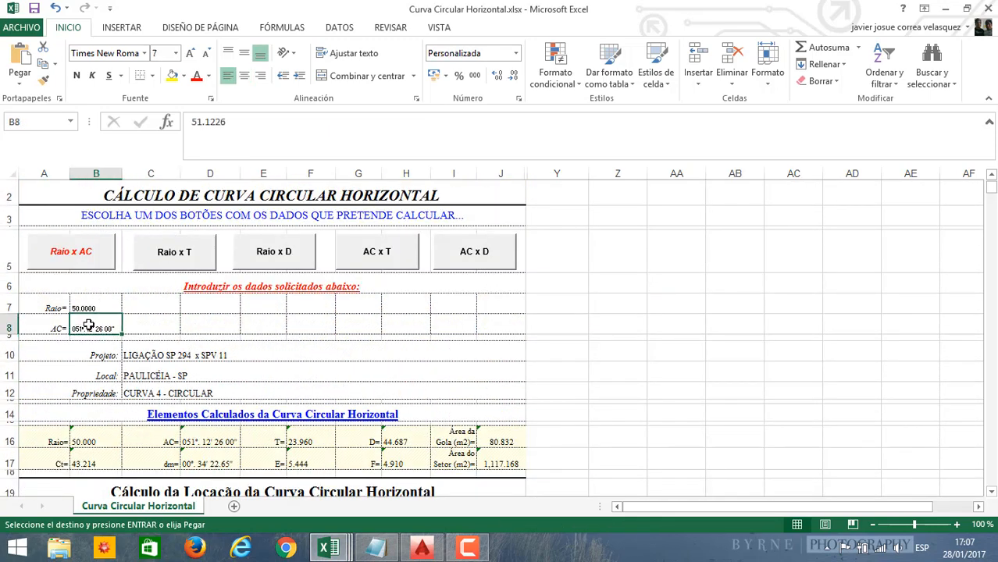
type("1")
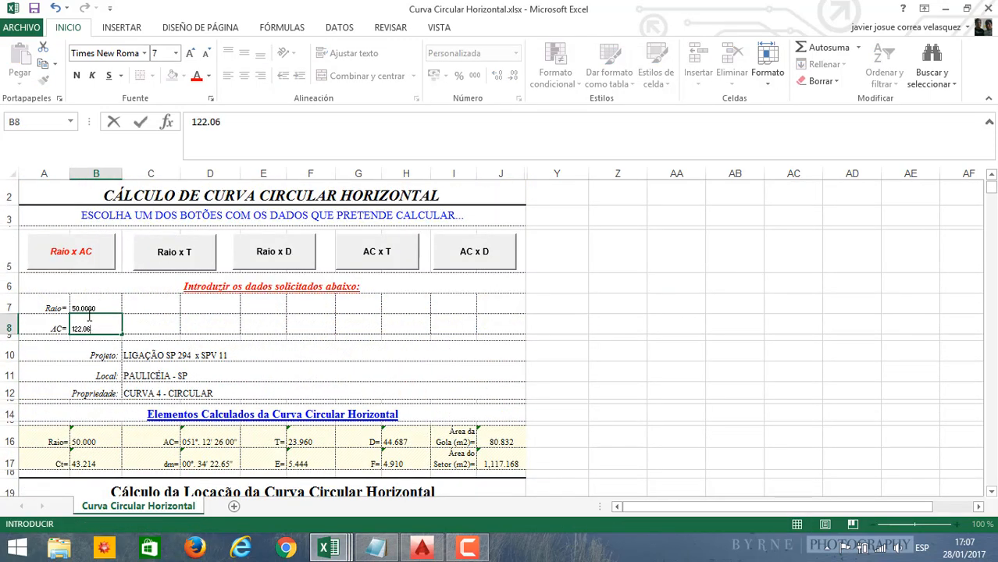
left_click(218, 327)
Step: Check the curve at E in the drawing, then undo the last central angle change in the Curva Circular Horizontal workbook
key("alt+Tab")
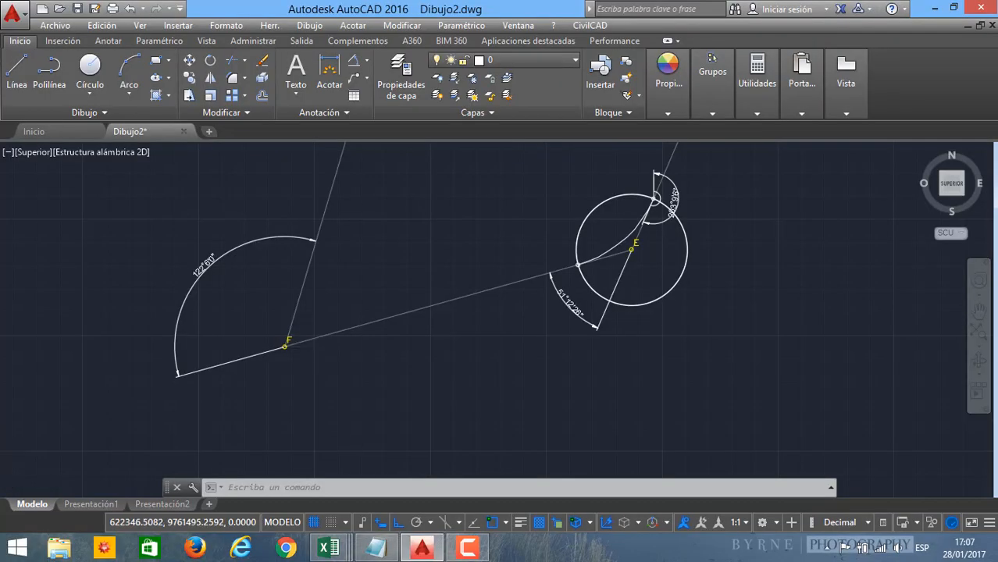
scroll(306, 345, "up", 5)
scroll(306, 346, "down", 5)
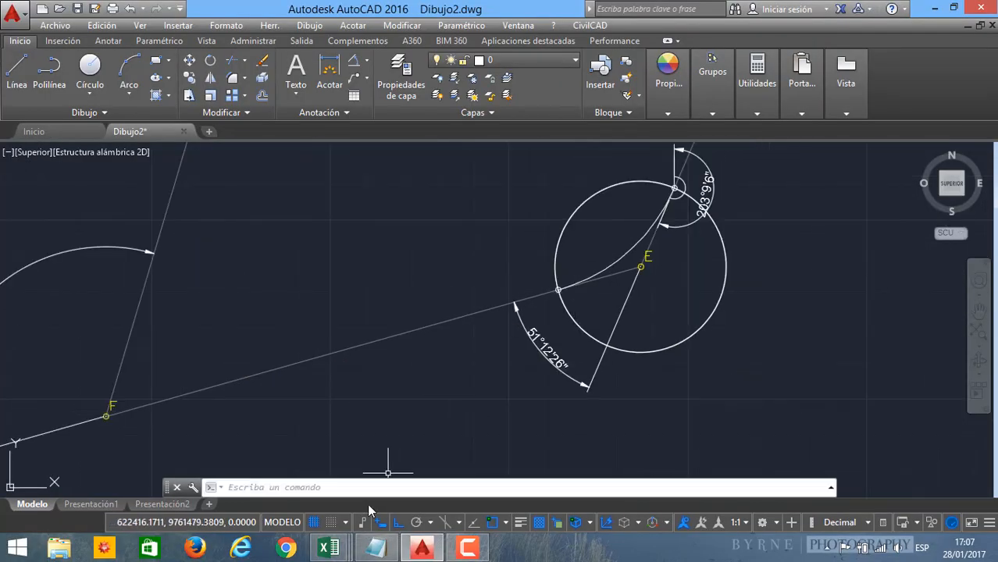
mouse_move(328, 545)
mouse_move(153, 462)
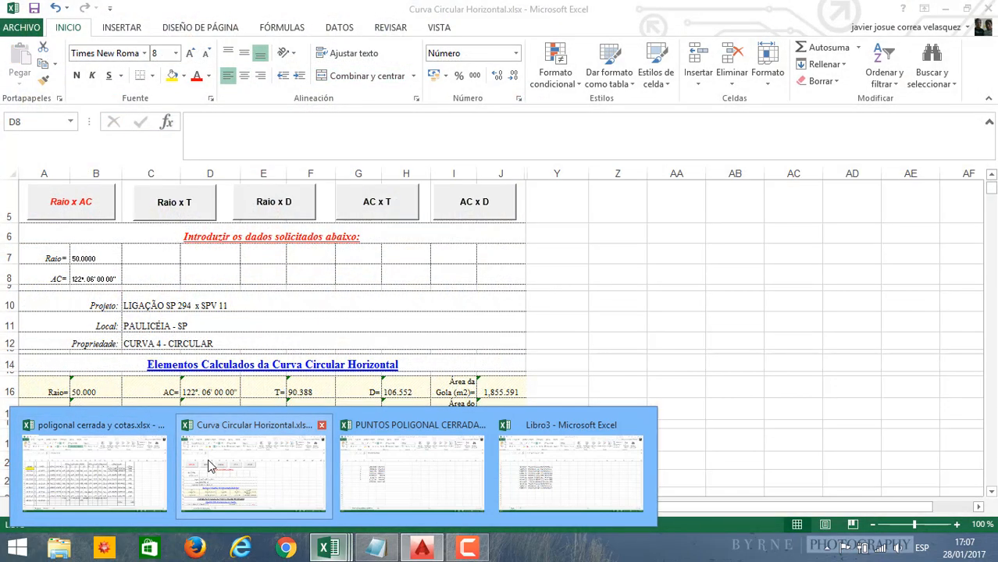
left_click(211, 463)
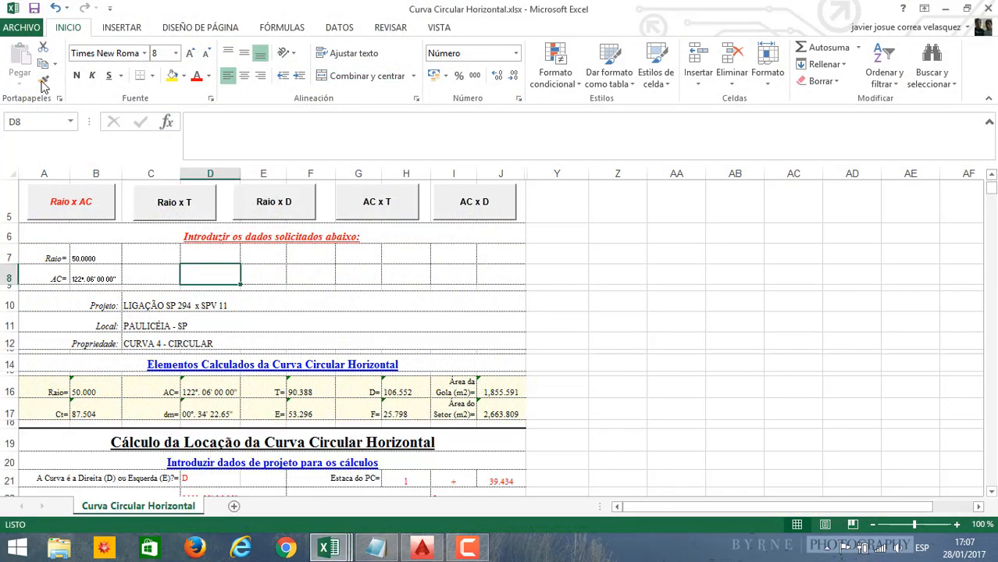
left_click(55, 9)
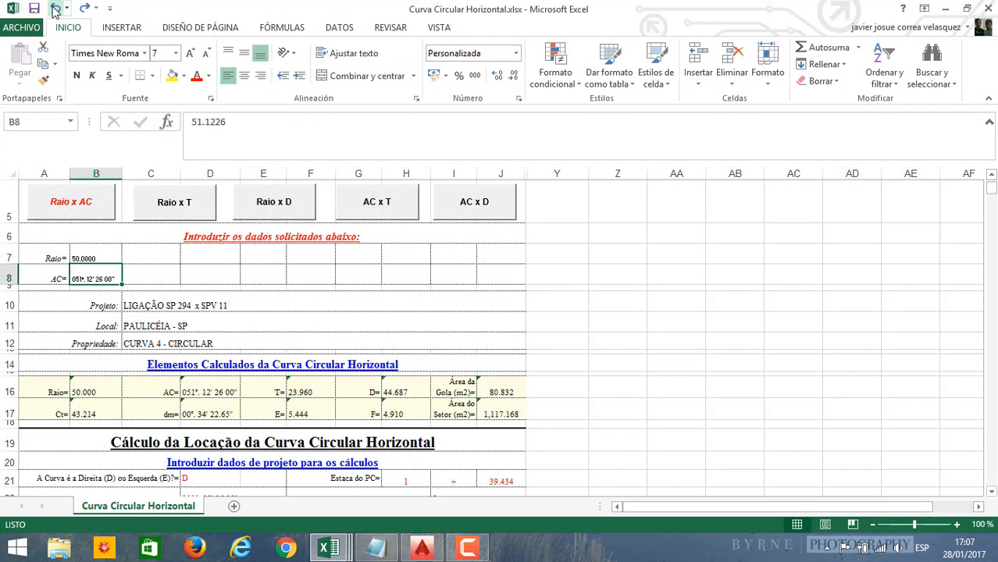
Step: Look up the PT station in the last row of the curve point table, cell A38
left_click(574, 396)
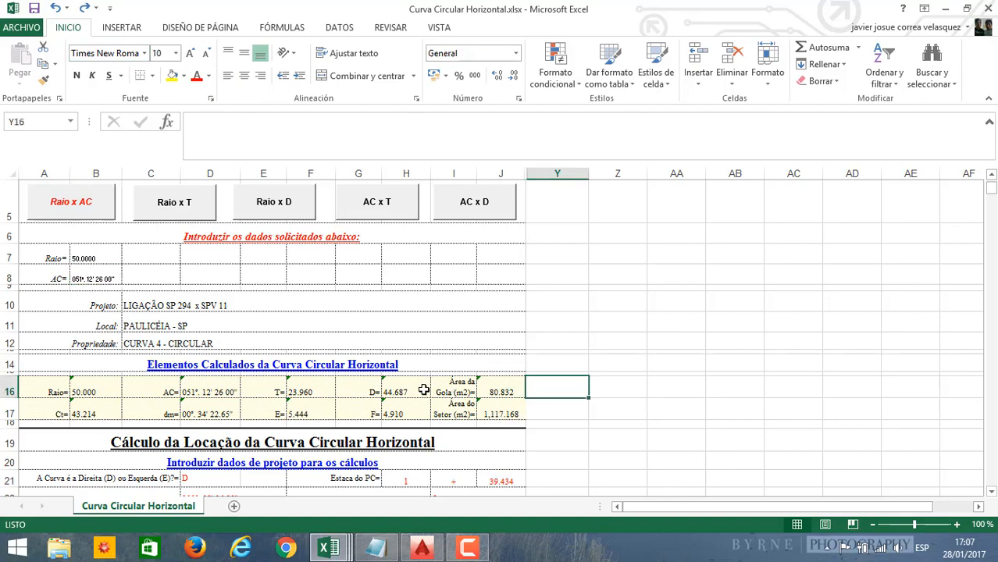
scroll(423, 389, "down", 7)
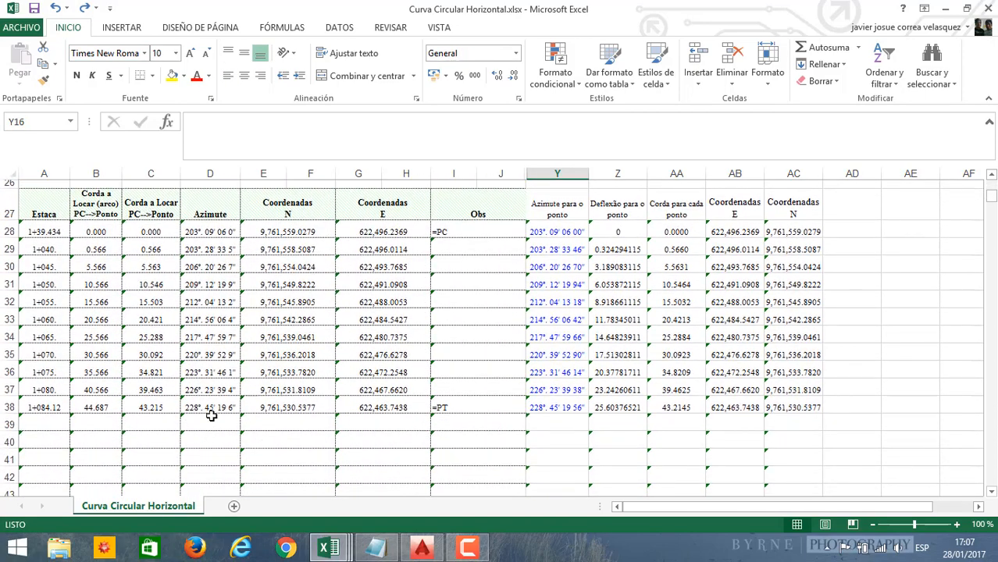
left_click(55, 406)
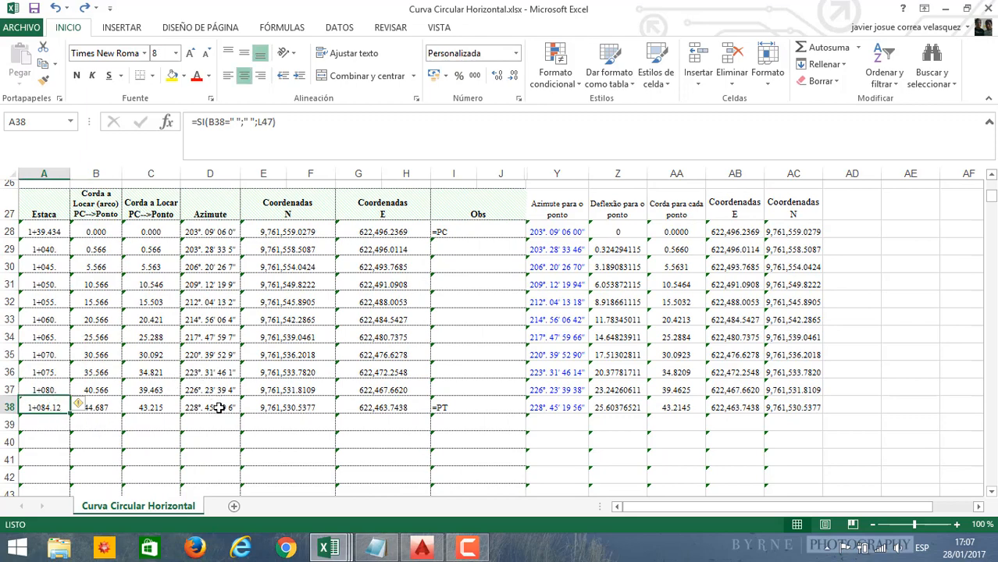
Step: Switch to AutoCAD and copy the PT3 station label to the west end of the curve at E
left_click(408, 551)
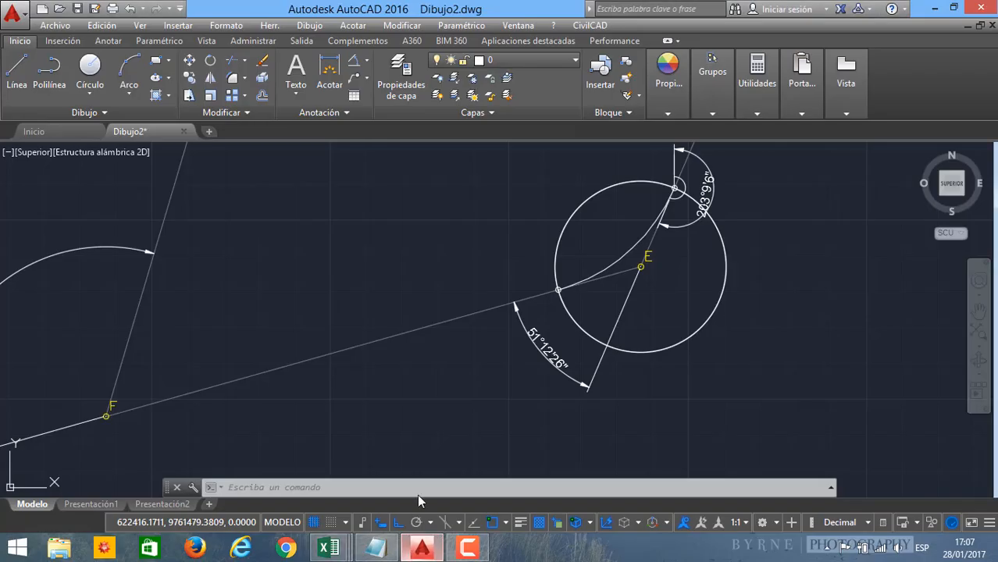
scroll(548, 263, "down", 4)
scroll(523, 309, "up", 4)
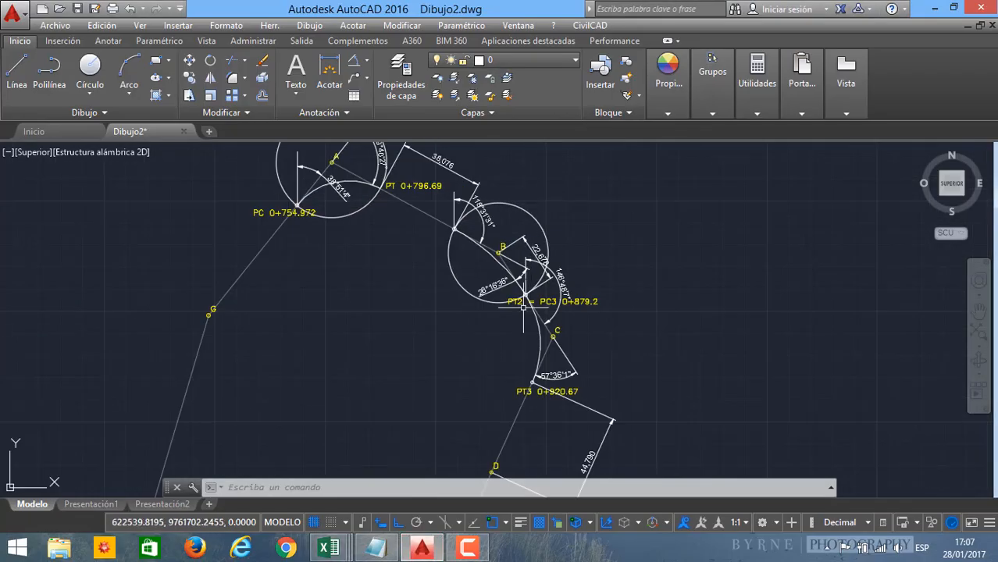
left_click(518, 386)
left_click(517, 389)
key("ctrl+c")
scroll(517, 389, "down", 4)
middle_click_drag(499, 366, 549, 250)
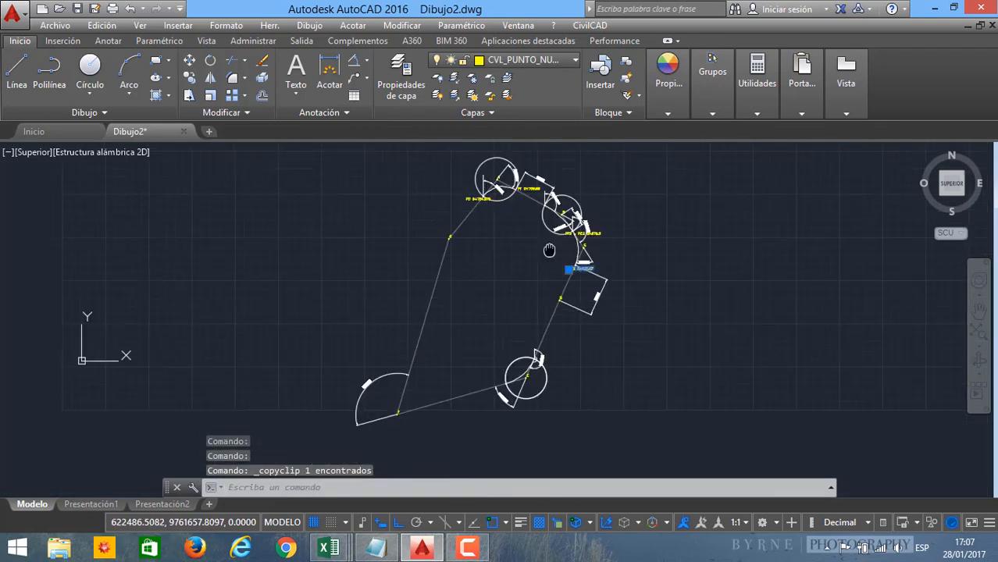
key("Escape")
key("ctrl+v")
scroll(544, 351, "up", 5)
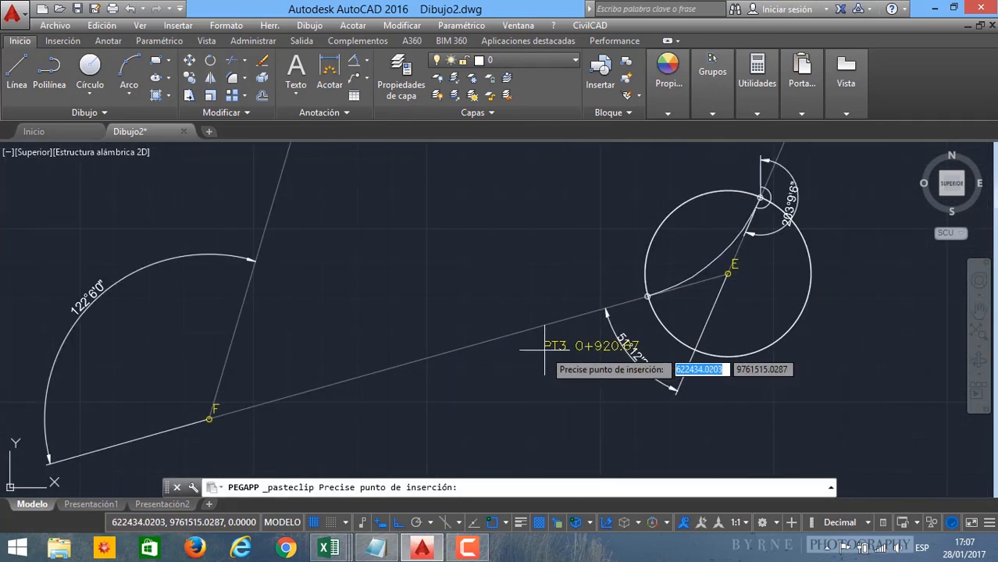
scroll(545, 351, "up", 3)
middle_click_drag(546, 270, 394, 356)
left_click(544, 262)
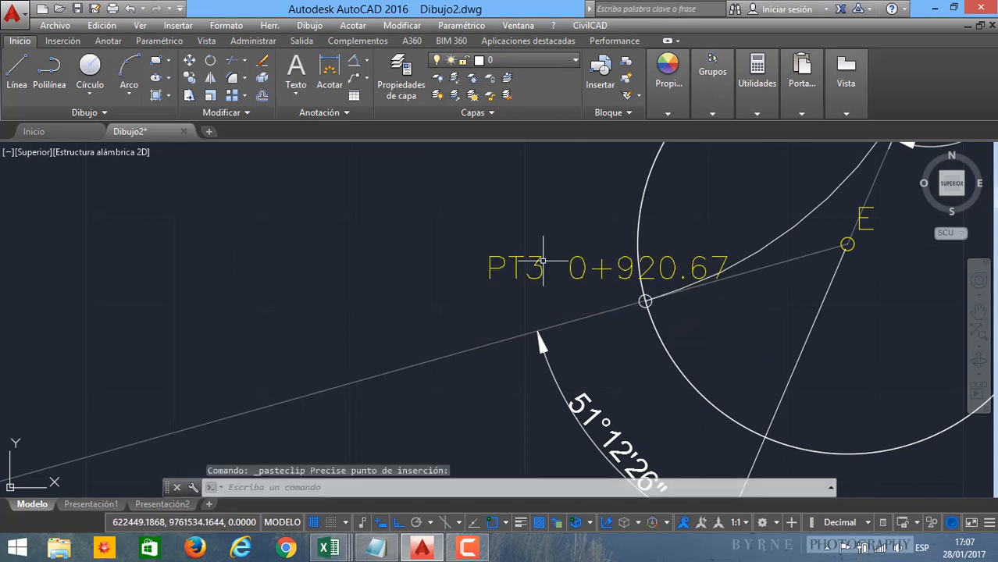
Step: Edit the pasted label at the end of the curve at E to read PT4 1+084.12
double_click(490, 272)
left_click(548, 270)
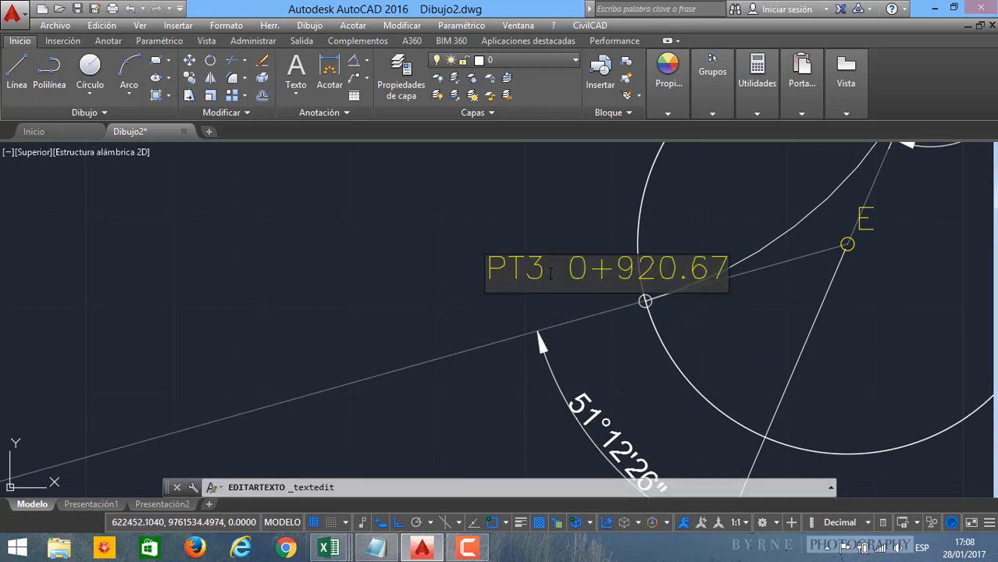
key("BackSpace")
type("4")
left_click(677, 271)
key("BackSpace")
key("BackSpace")
key("BackSpace")
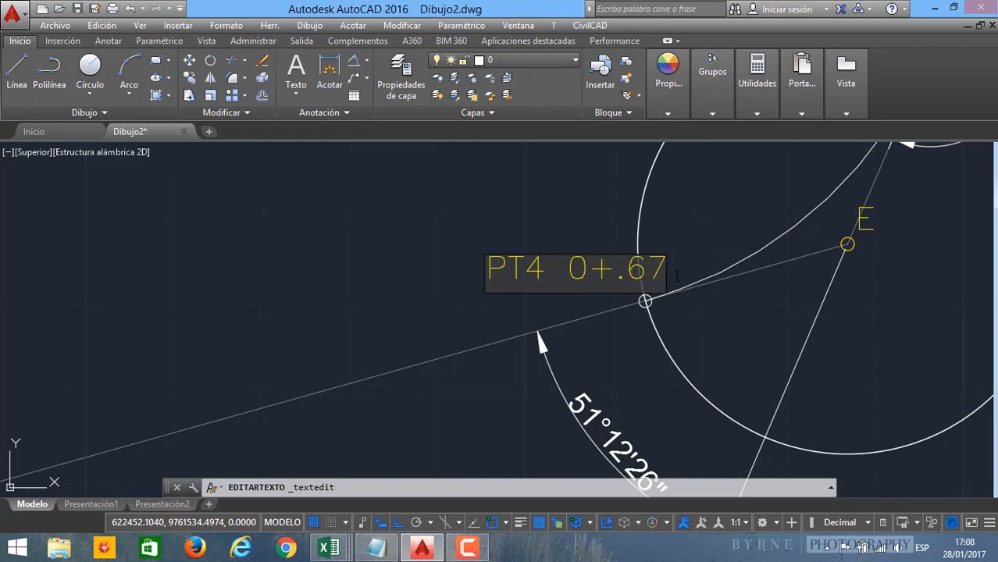
type("84")
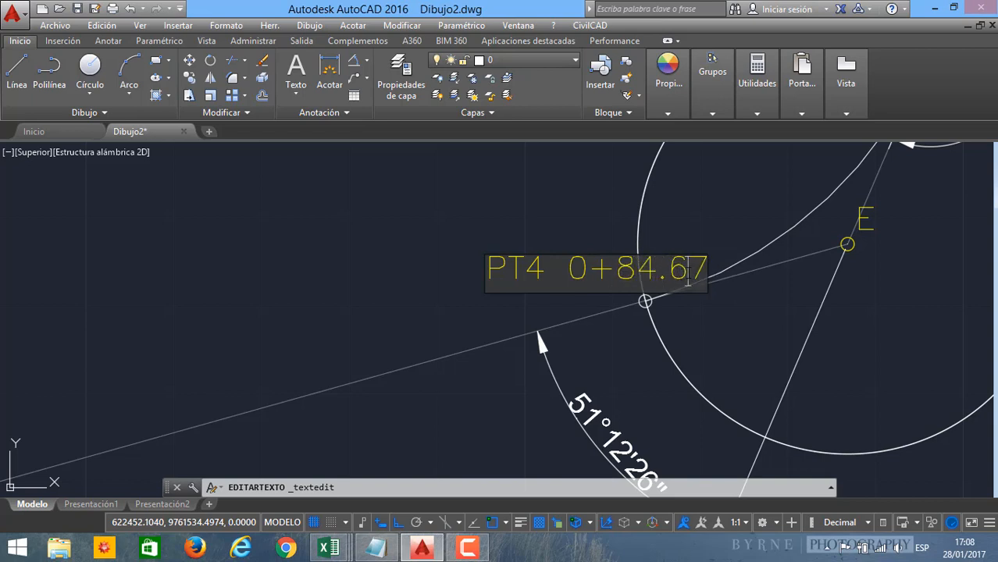
left_click(687, 270)
key("BackSpace")
type("12")
left_click(615, 270)
type("0")
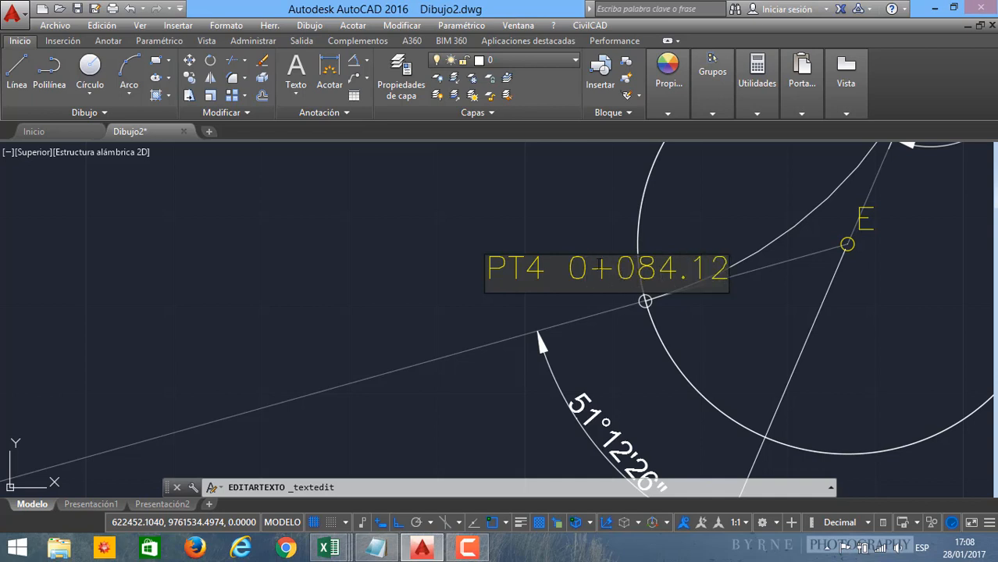
left_click(593, 268)
key("BackSpace")
type("1")
key("Return")
scroll(430, 273, "down", 2)
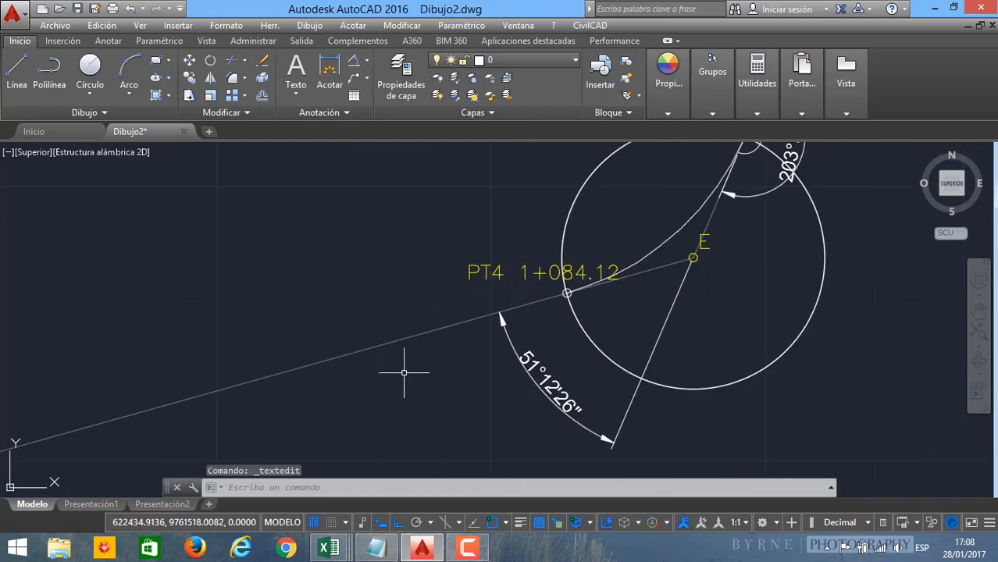
Step: Consult the angle dimension at vertex F in AutoCAD and set the central angle AC to 122.06 in the Curva Circular Horizontal workbook
mouse_move(349, 549)
left_click(282, 475)
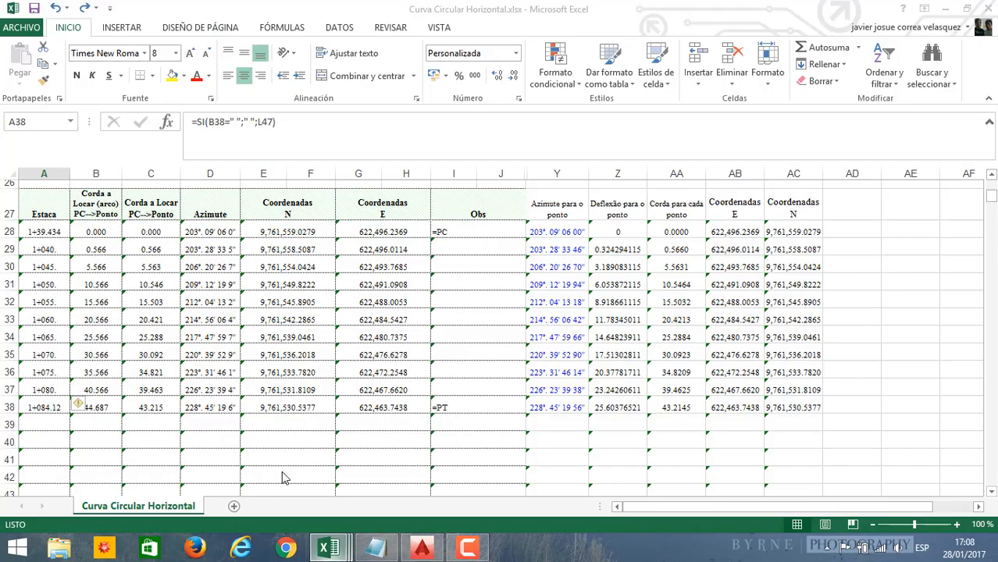
left_click(287, 405)
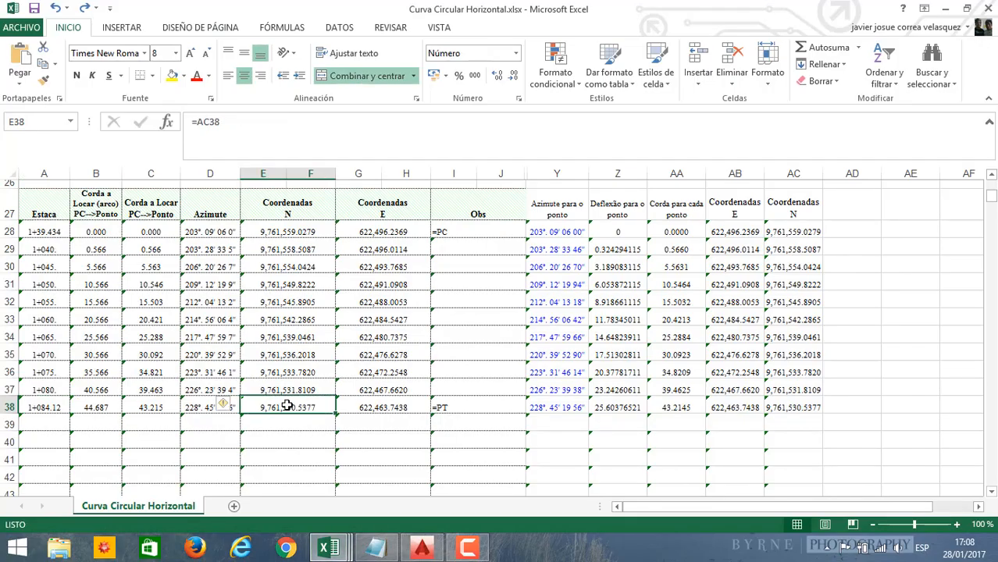
scroll(288, 405, "up", 7)
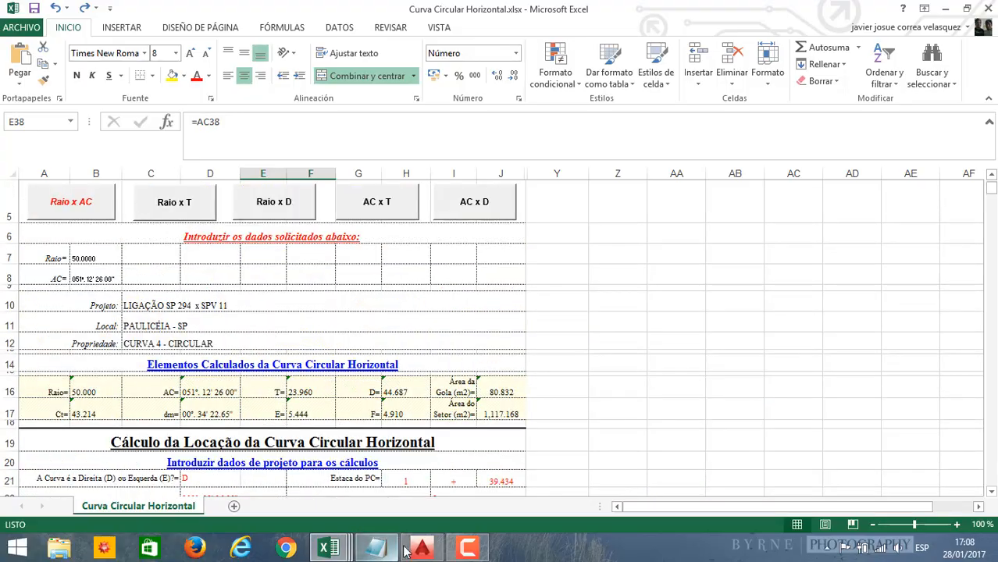
left_click(414, 548)
scroll(363, 440, "down", 6)
middle_click_drag(419, 385, 557, 293)
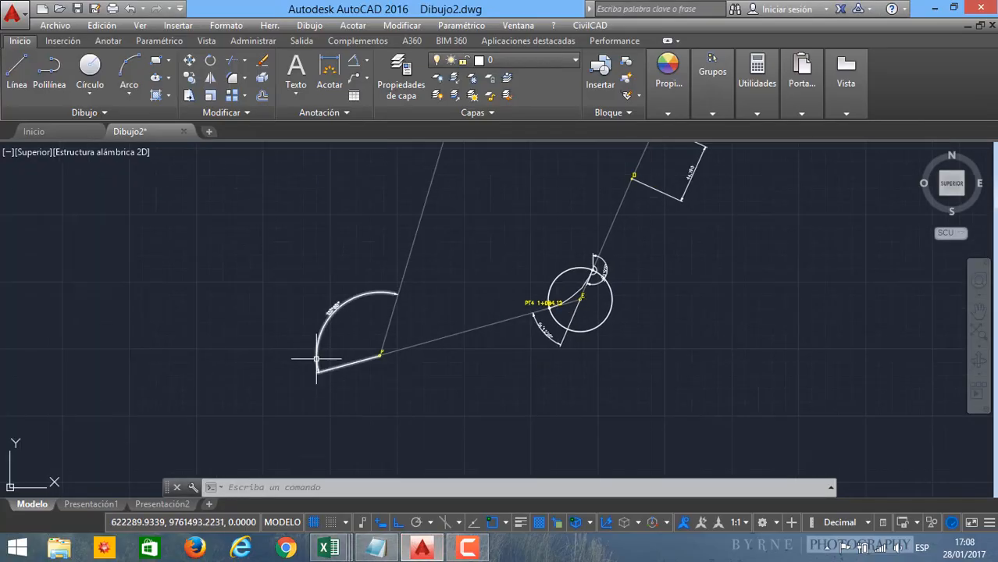
scroll(317, 359, "up", 5)
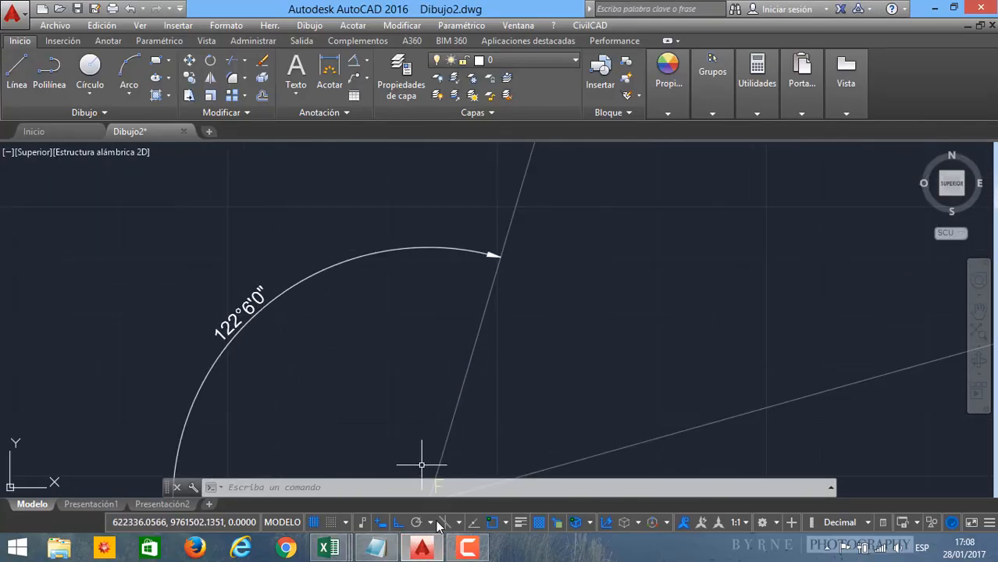
mouse_move(324, 543)
left_click(253, 464)
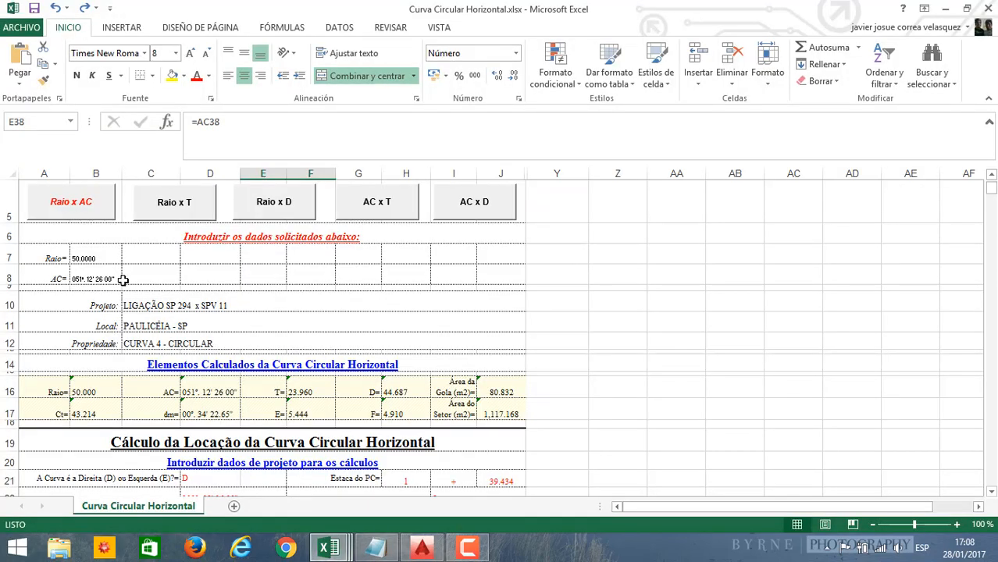
type("122.06")
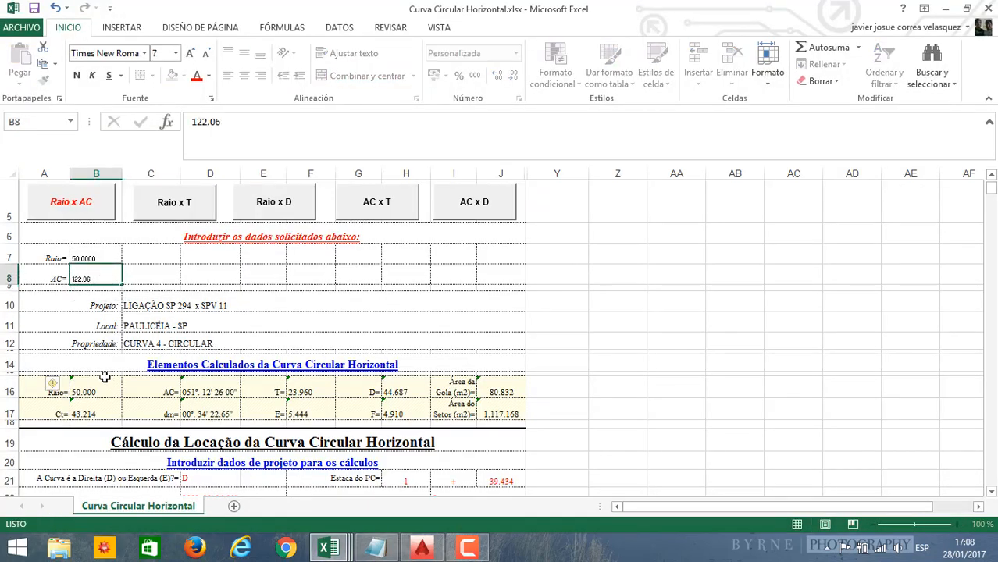
left_click(105, 378)
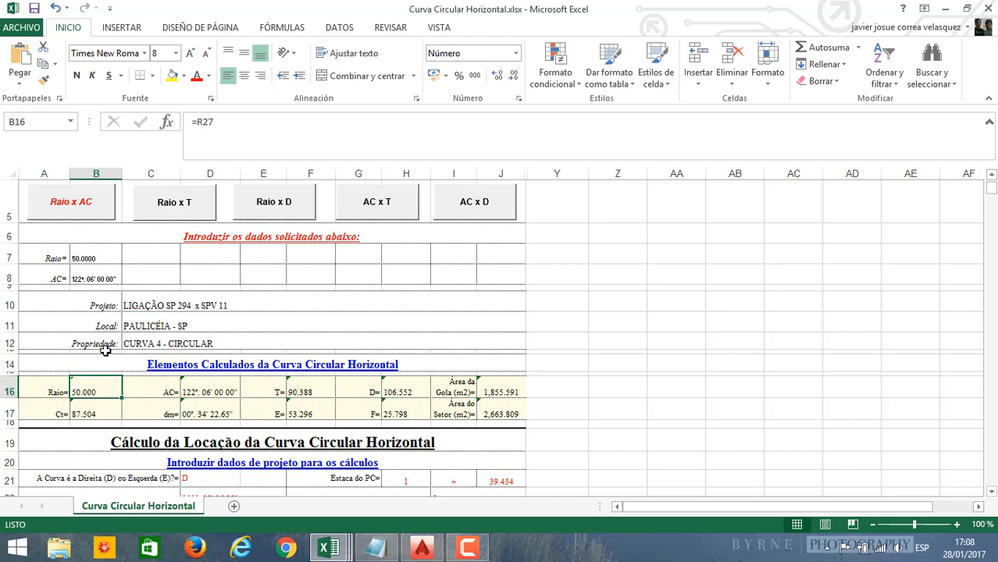
Step: Set the arc staking interval to 10 m and look up the tangent length T of the curve
scroll(105, 351, "down", 1)
left_click(446, 408)
type("10")
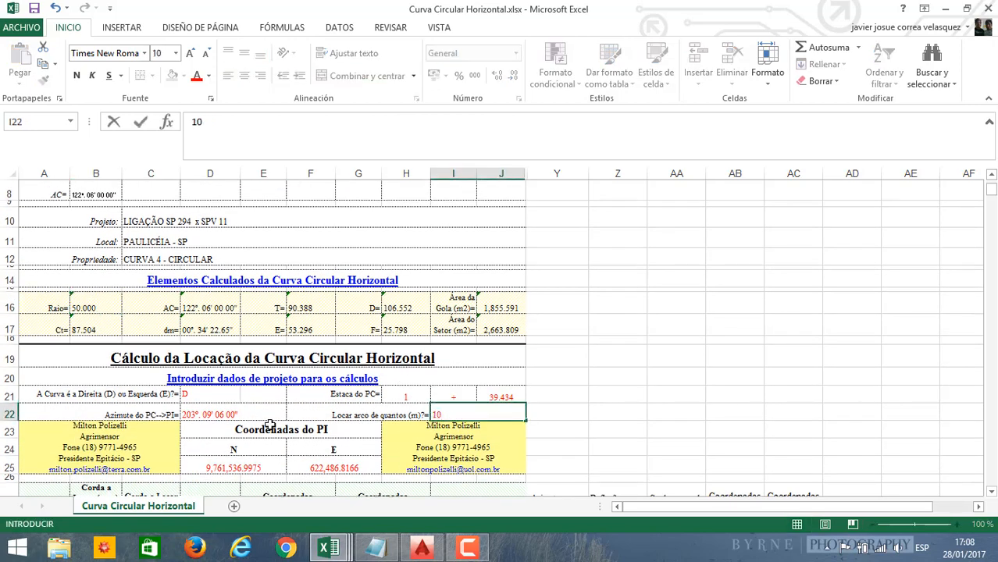
left_click(269, 425)
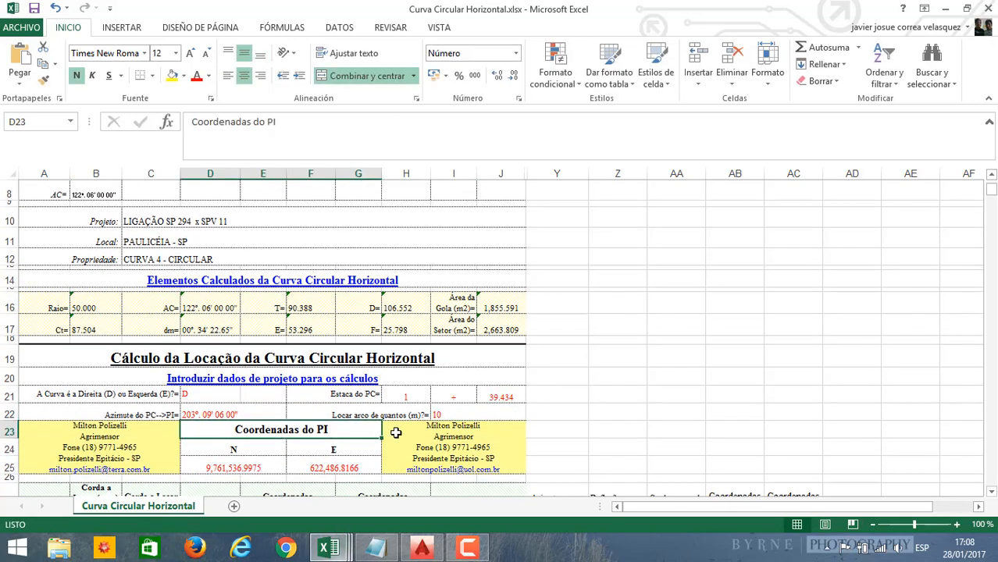
left_click(301, 311)
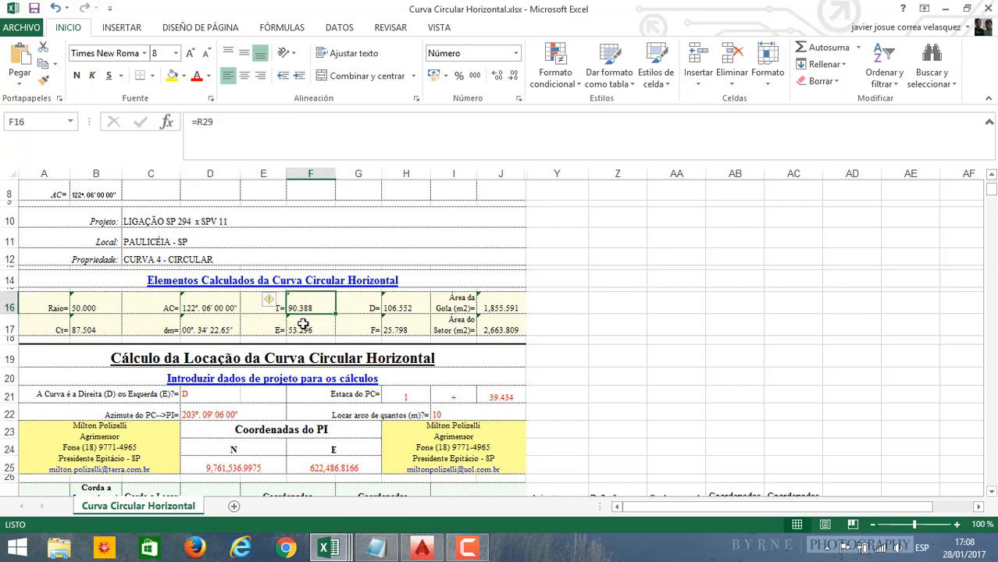
Step: Switch to AutoCAD and draw a circle centred on vertex F with a radius of 90.388, the tangent length from the workbook
left_click(420, 548)
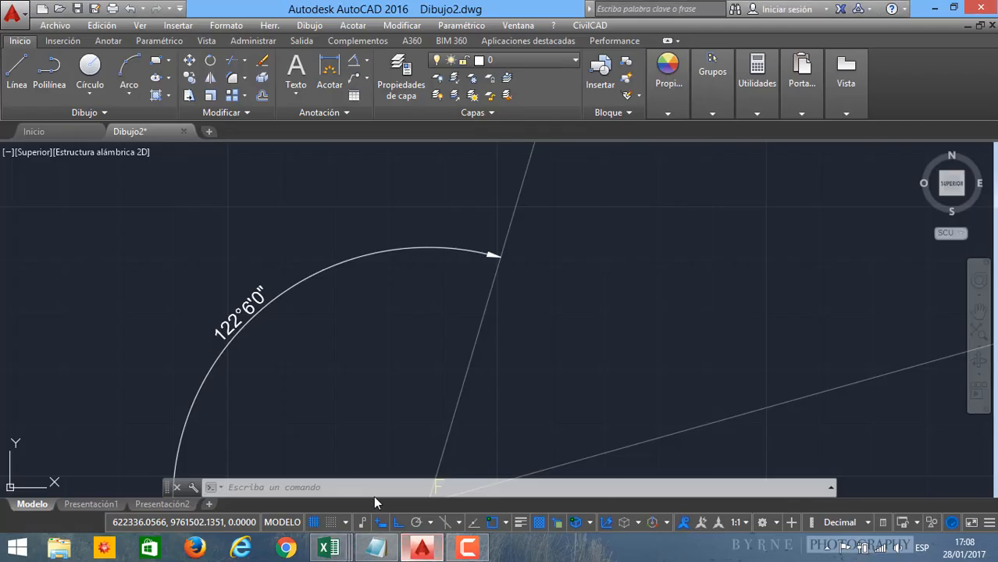
type("c")
key("Return")
middle_click_drag(481, 401, 345, 242)
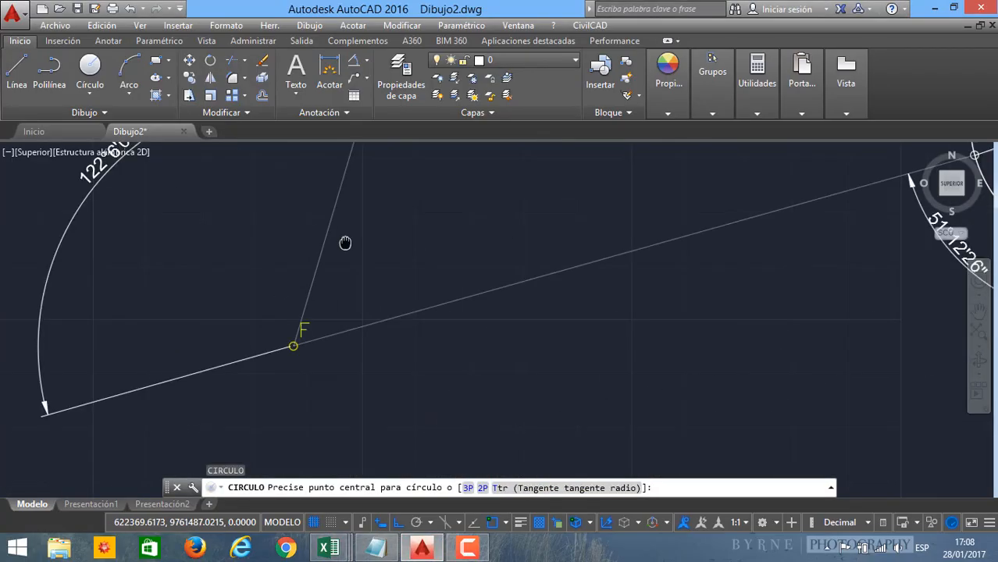
scroll(345, 241, "down", 2)
scroll(309, 328, "up", 5)
left_click(320, 251)
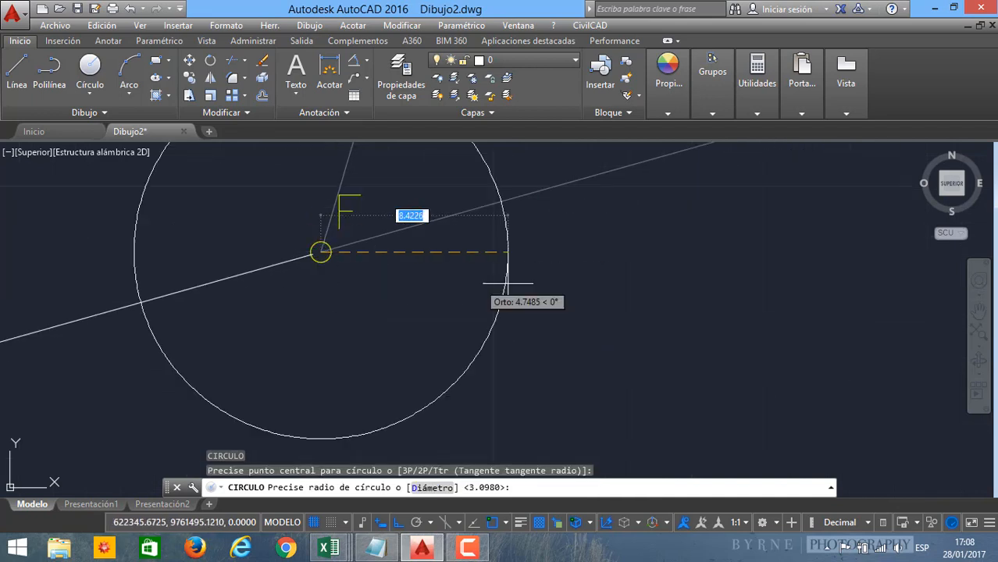
type("90.")
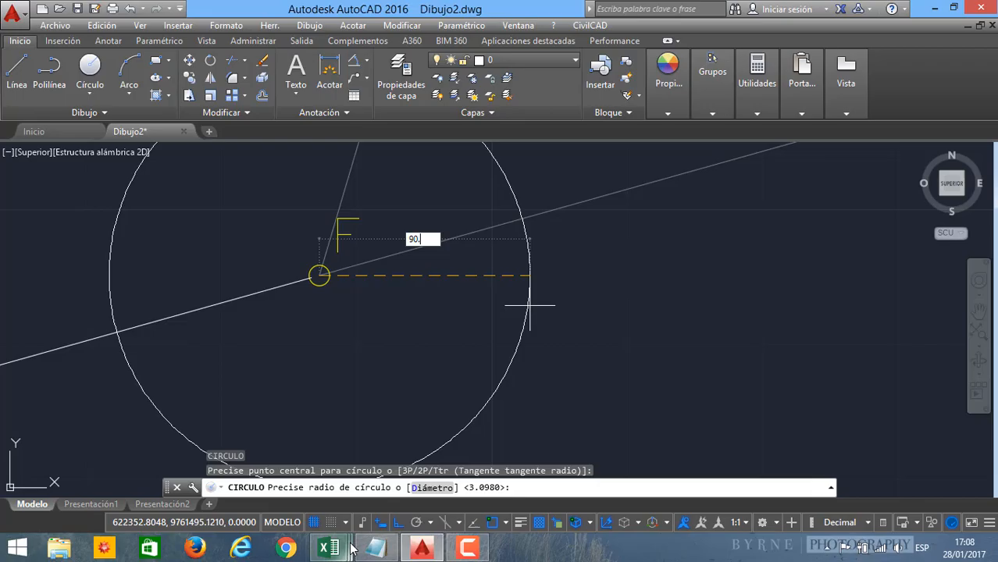
mouse_move(350, 549)
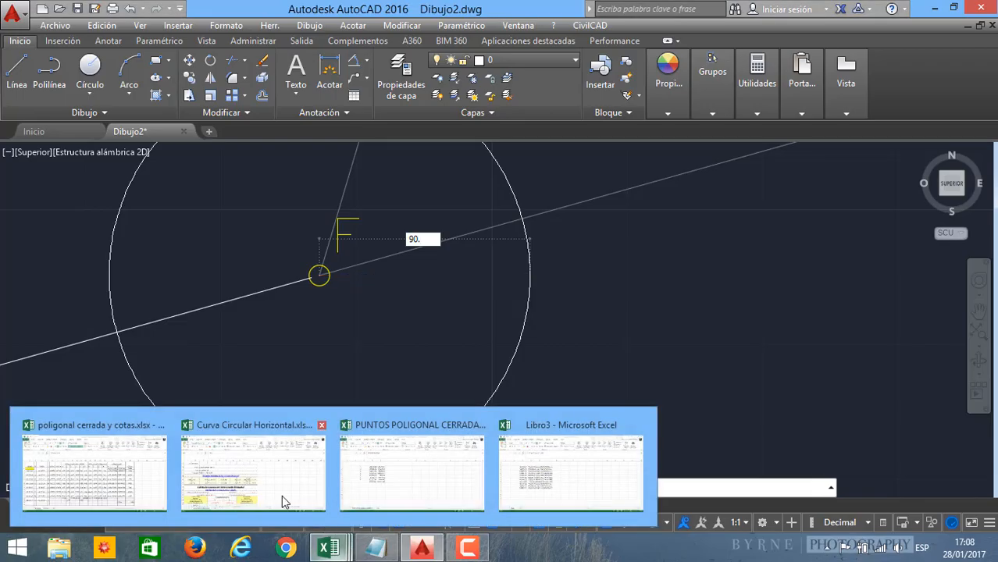
left_click(278, 477)
left_click(436, 545)
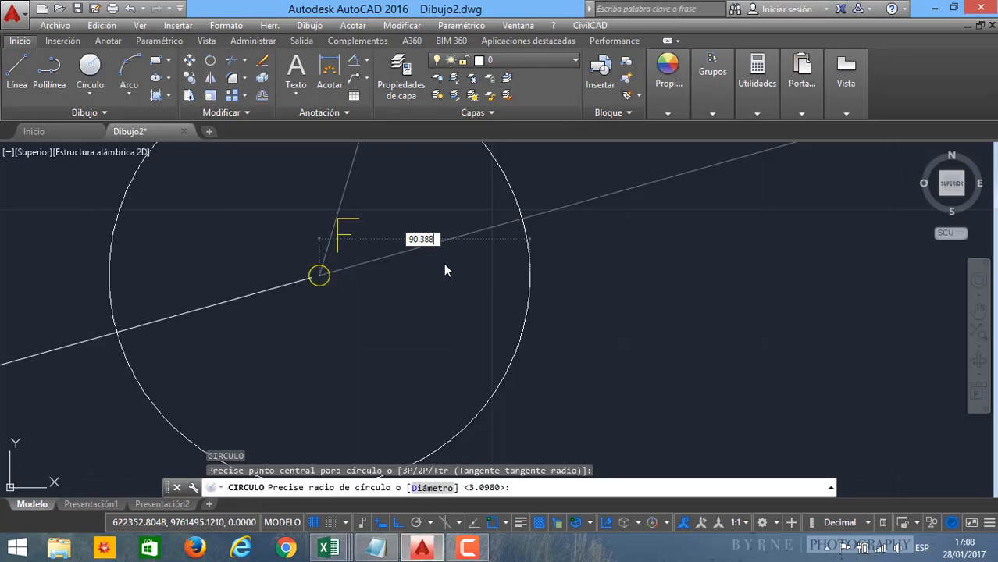
type("0.388")
key("Return")
Step: Place a point where the new circle around F crosses the line between F and E
scroll(528, 300, "down", 2)
middle_click_drag(742, 251, 478, 321)
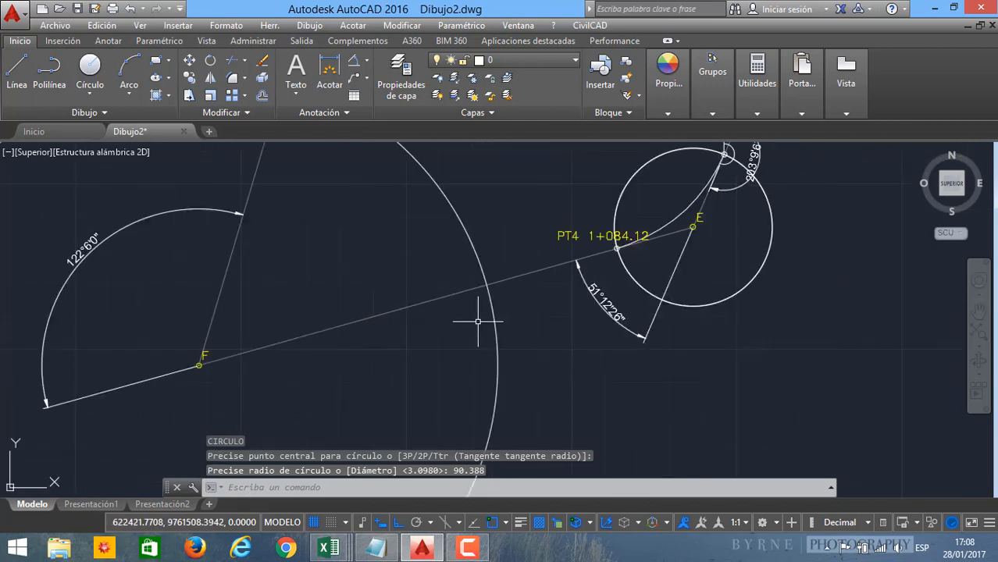
type("punto")
key("Return")
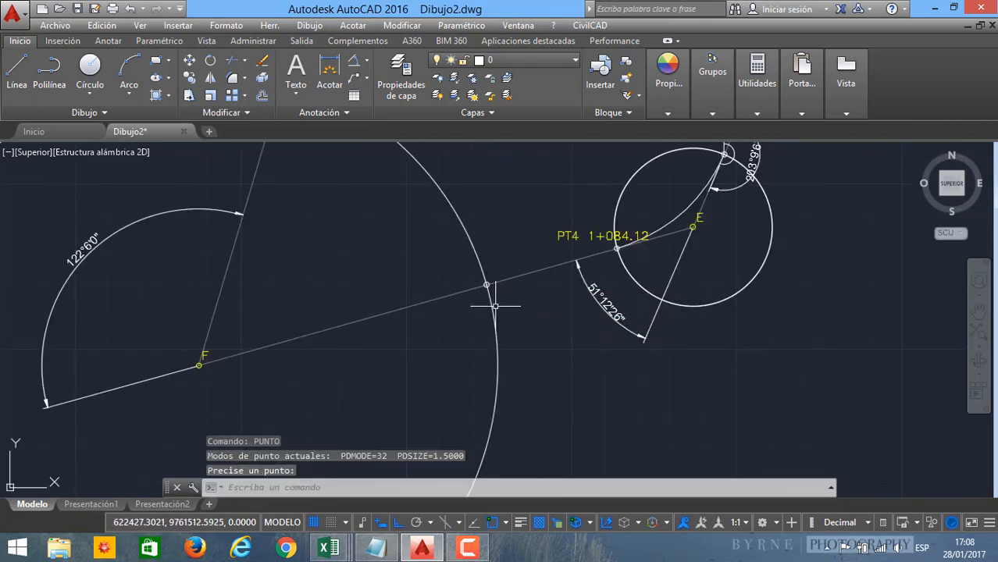
scroll(356, 349, "up", 5)
left_click(356, 342)
scroll(355, 332, "down", 3)
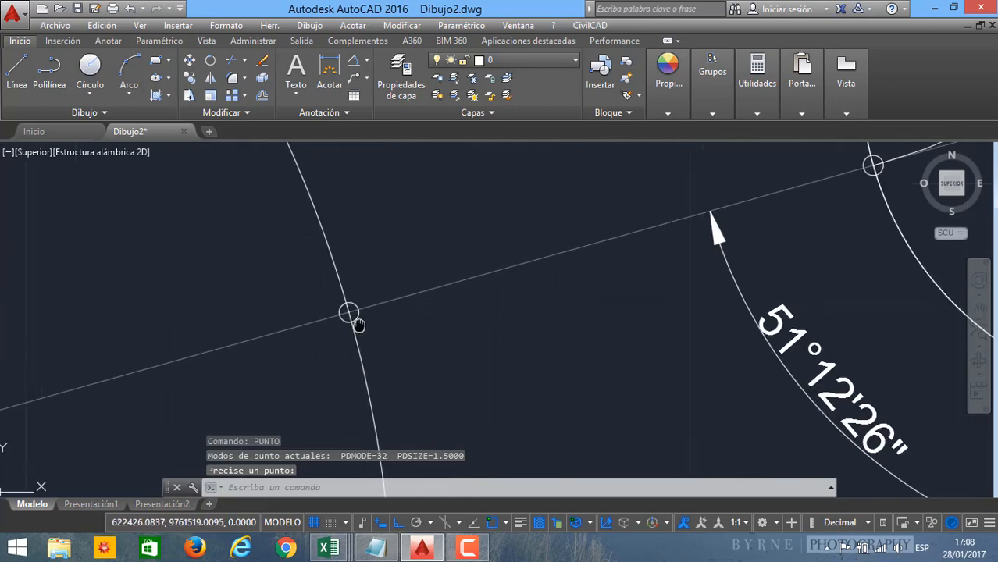
left_click(370, 65)
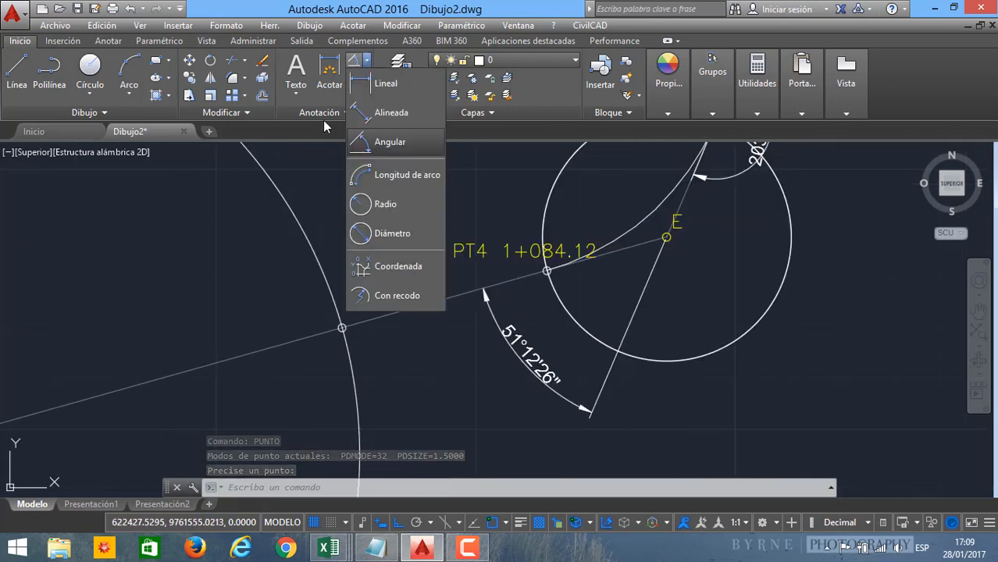
key("Escape")
key("Escape")
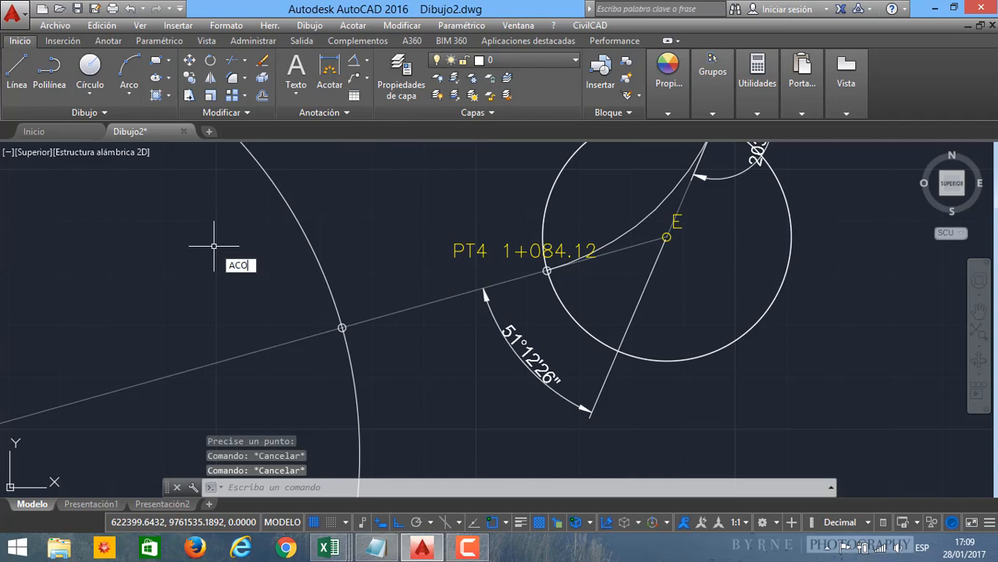
Step: Add an aligned dimension from the new point on line FE to the PT4 point, placing it below the 51°12'26" angle
type("ACOALI")
key("Return")
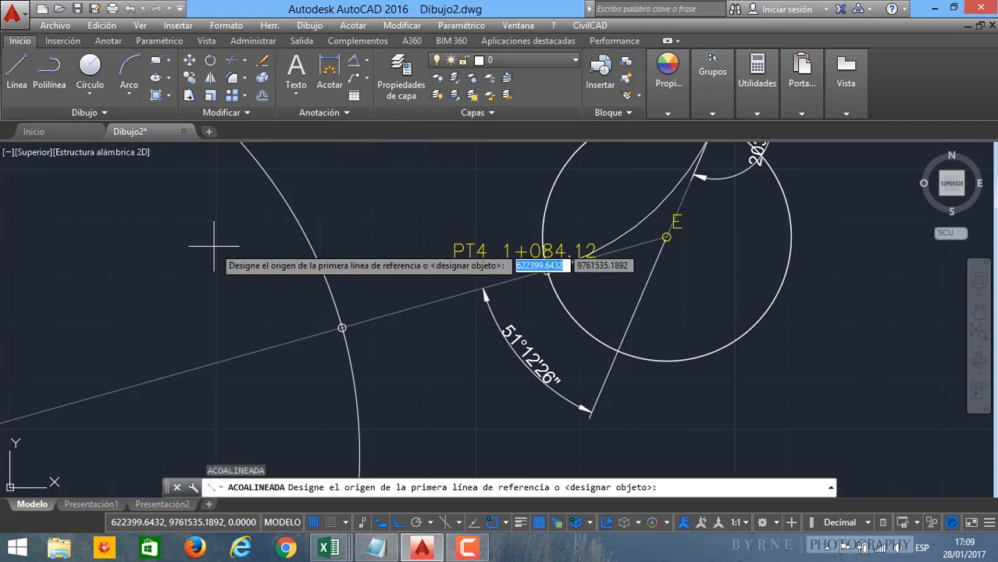
scroll(327, 323, "up", 4)
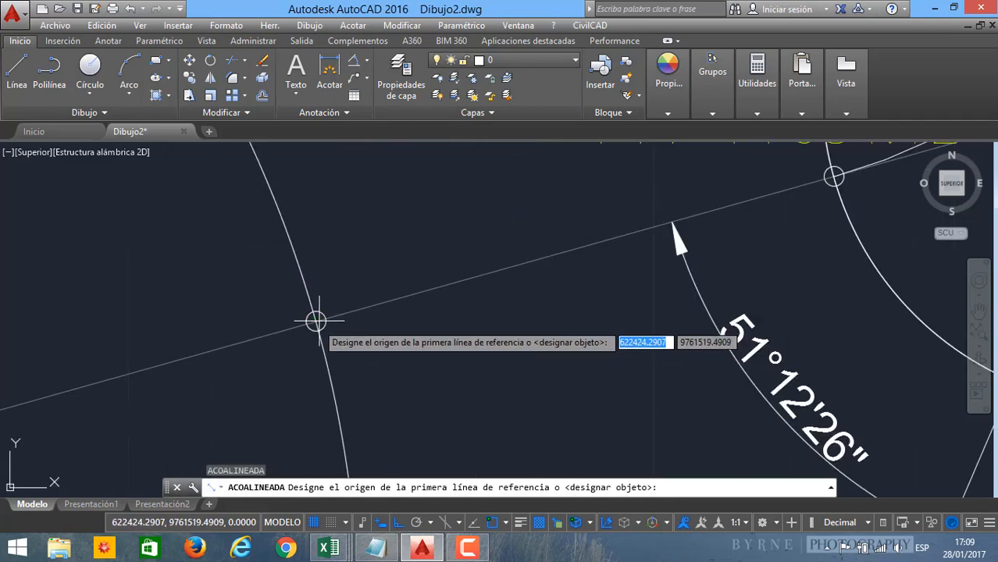
left_click(316, 321)
scroll(379, 336, "down", 3)
scroll(412, 382, "up", 5)
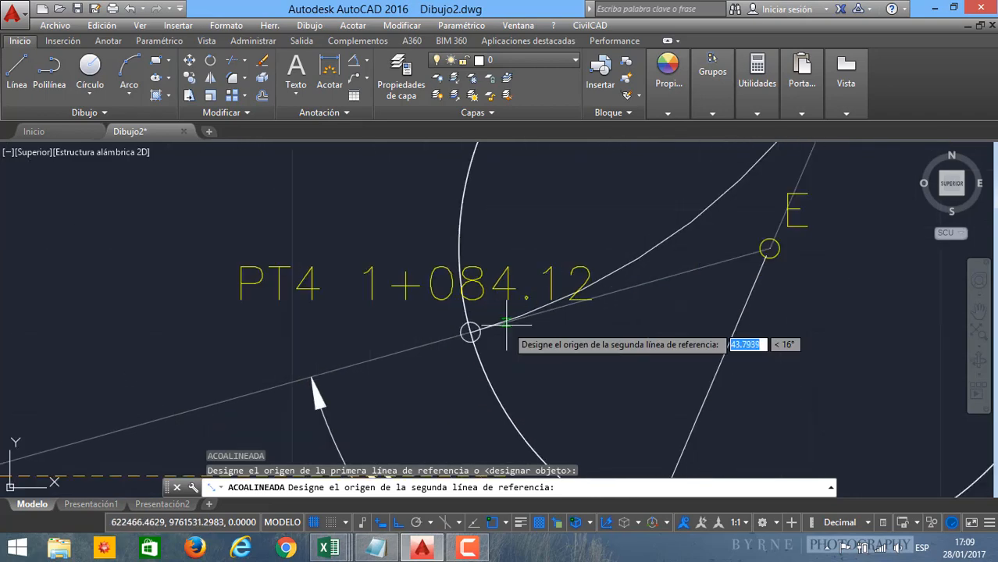
left_click(470, 331)
scroll(470, 331, "down", 3)
scroll(408, 248, "up", 2)
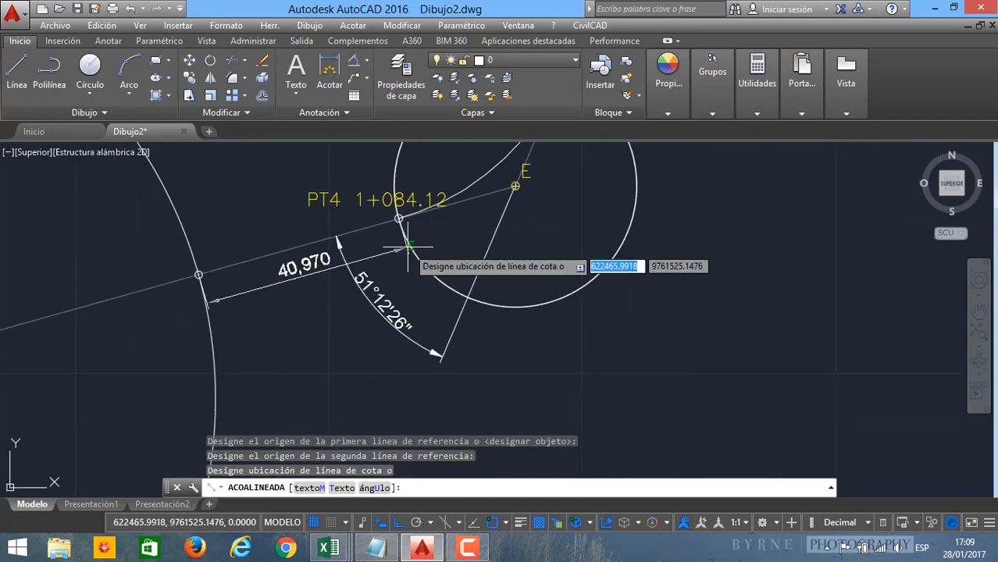
middle_click_drag(499, 342, 431, 288)
left_click(433, 331)
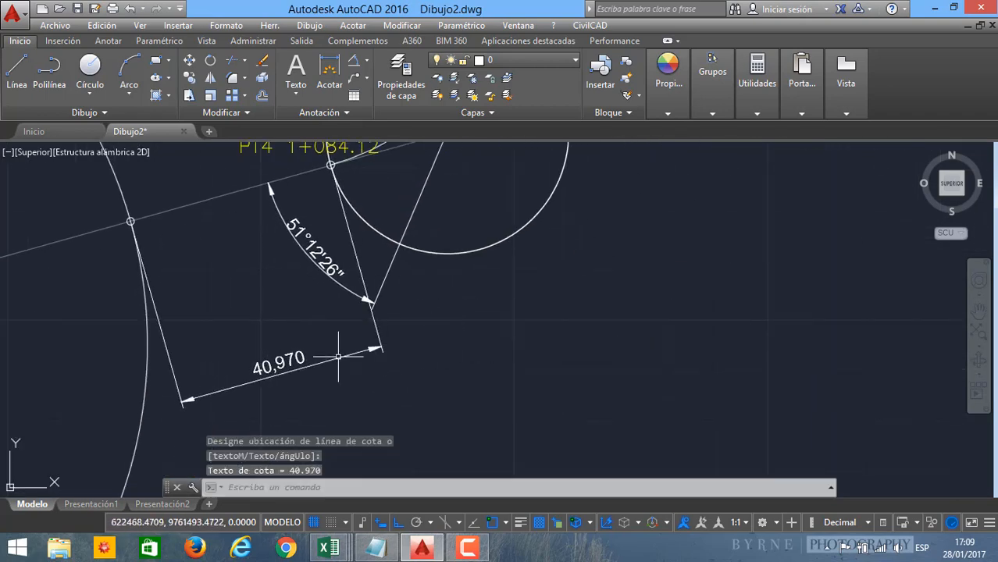
mouse_move(333, 358)
middle_mouse_down()
mouse_move(410, 311)
mouse_move(400, 363)
middle_mouse_up()
middle_click_drag(396, 255, 403, 274)
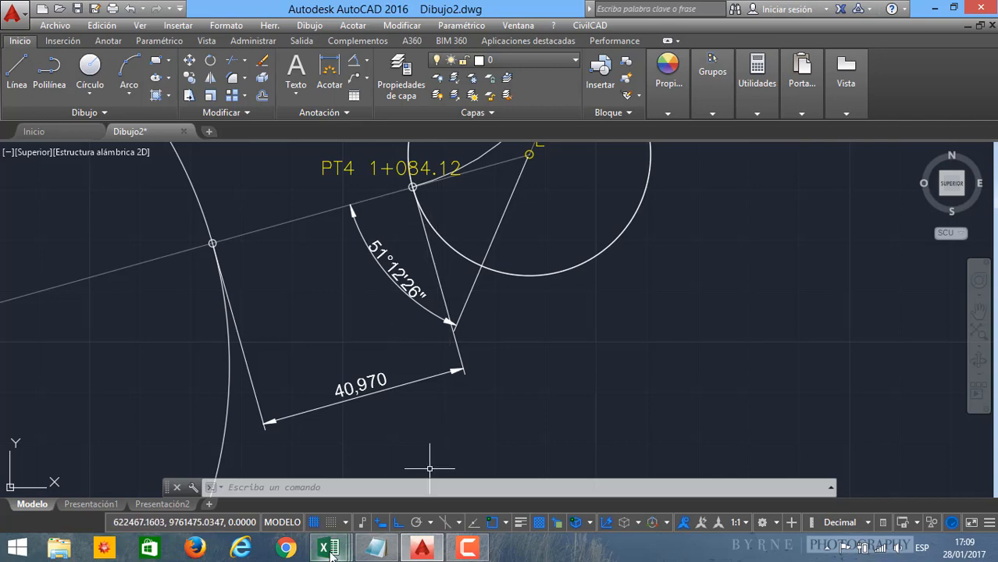
Step: Switch to the Curva Circular Horizontal workbook and set the metre part of the PC station to 125.09
mouse_move(330, 553)
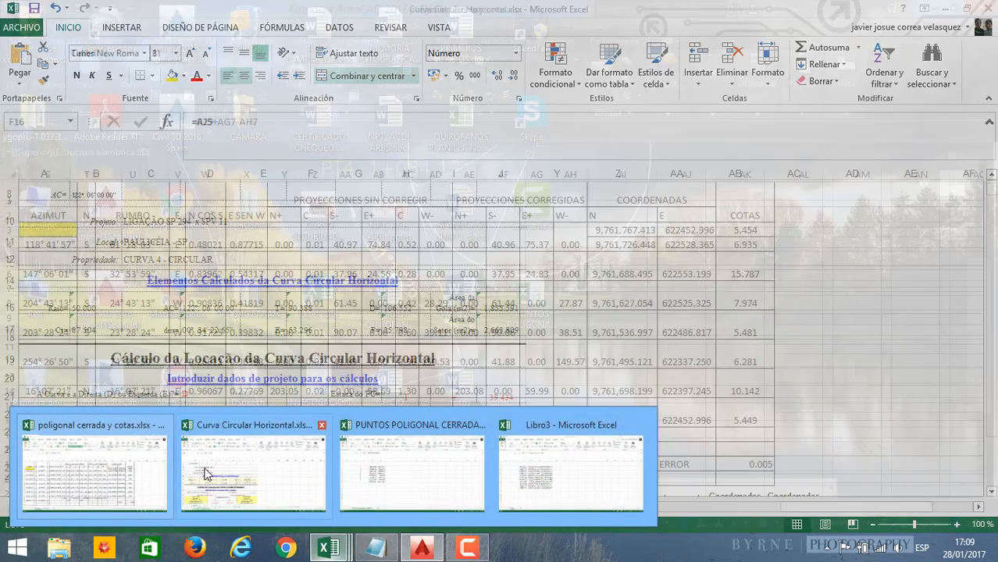
left_click(321, 425)
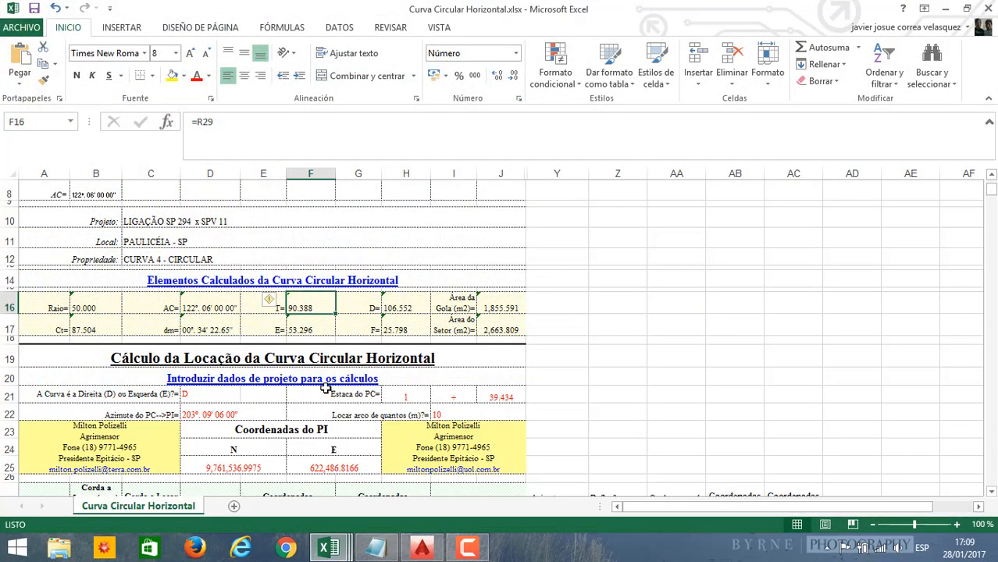
left_click(498, 398)
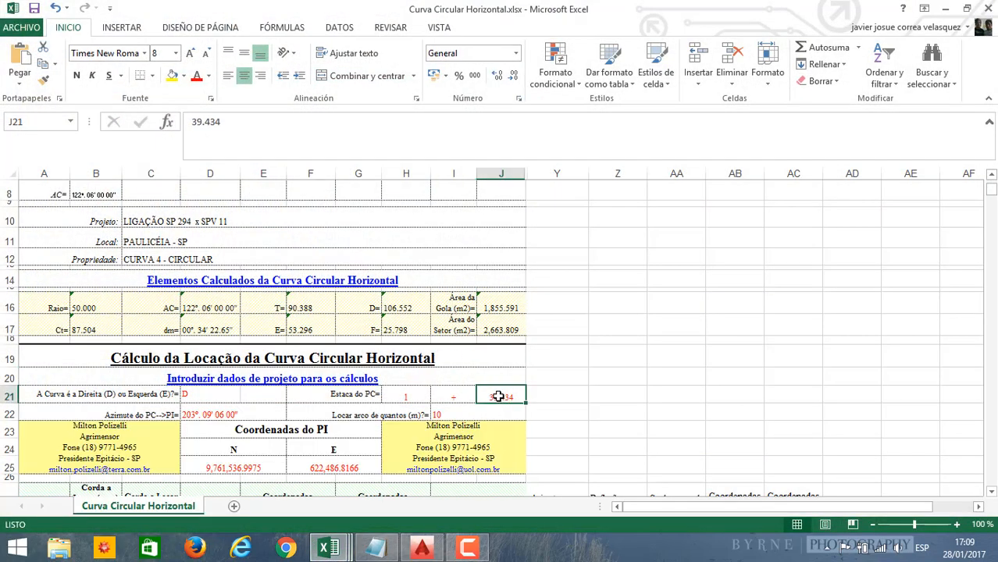
type("125.09")
left_click(582, 361)
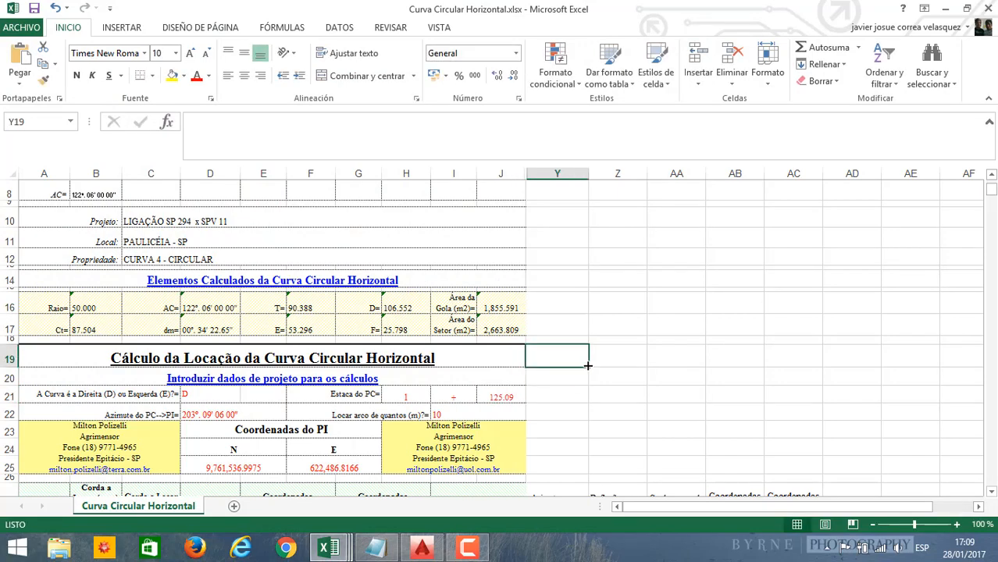
scroll(583, 361, "down", 2)
Step: Switch to AutoCAD and draw a short vertical line upward from the new point on line FE
left_click(403, 549)
middle_click_drag(276, 354, 446, 488)
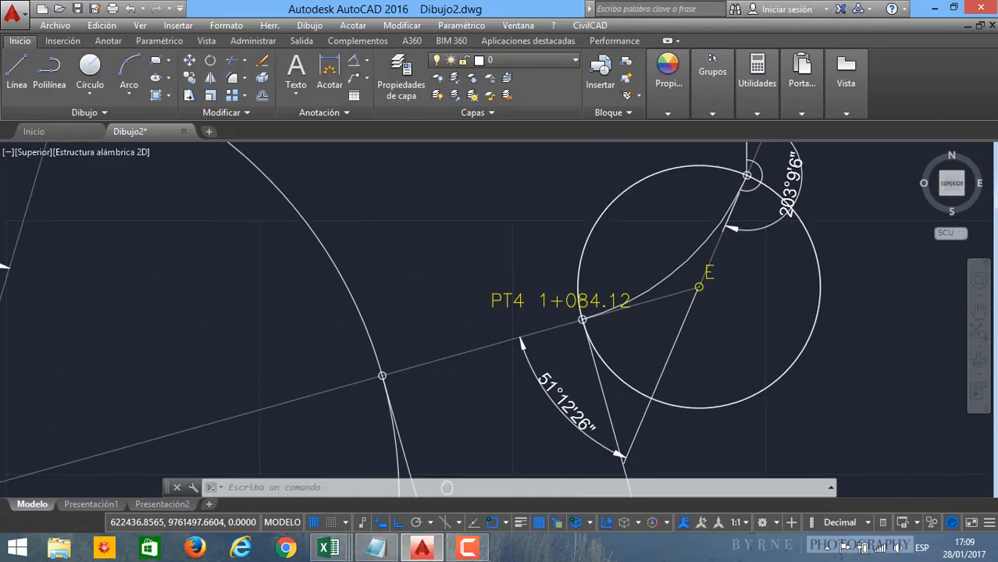
type("L")
key("Return")
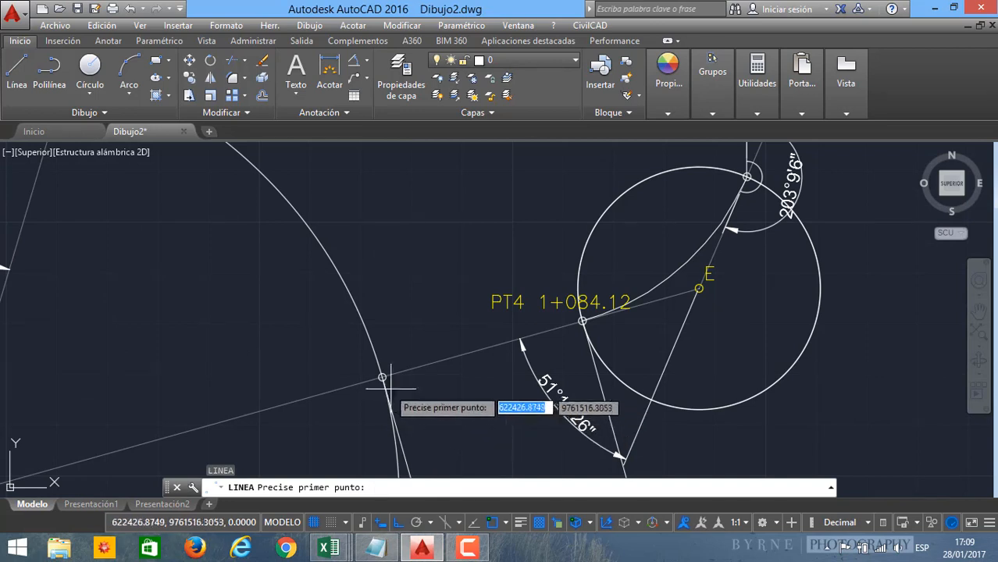
scroll(382, 378, "up", 2)
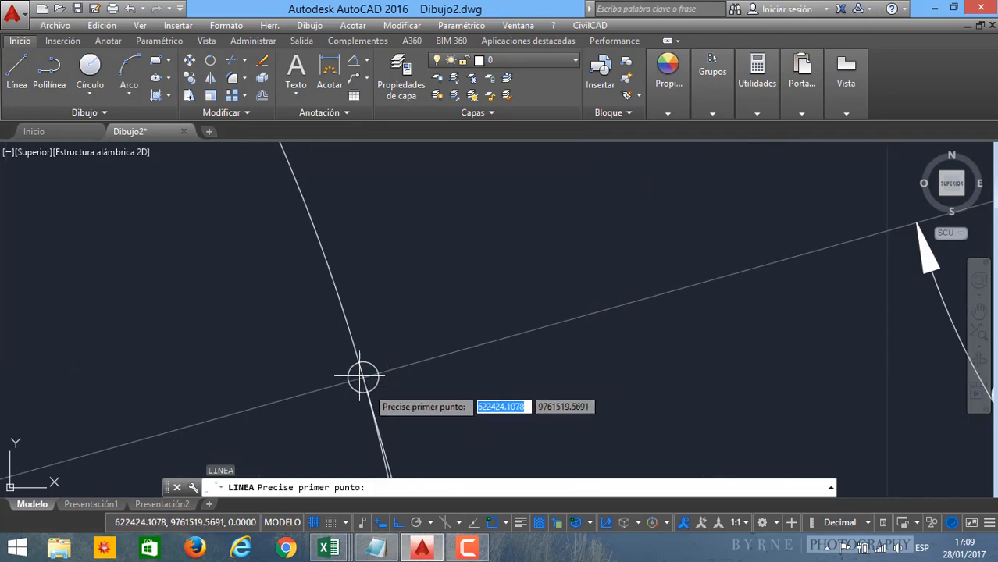
left_click(363, 378)
left_click(382, 291)
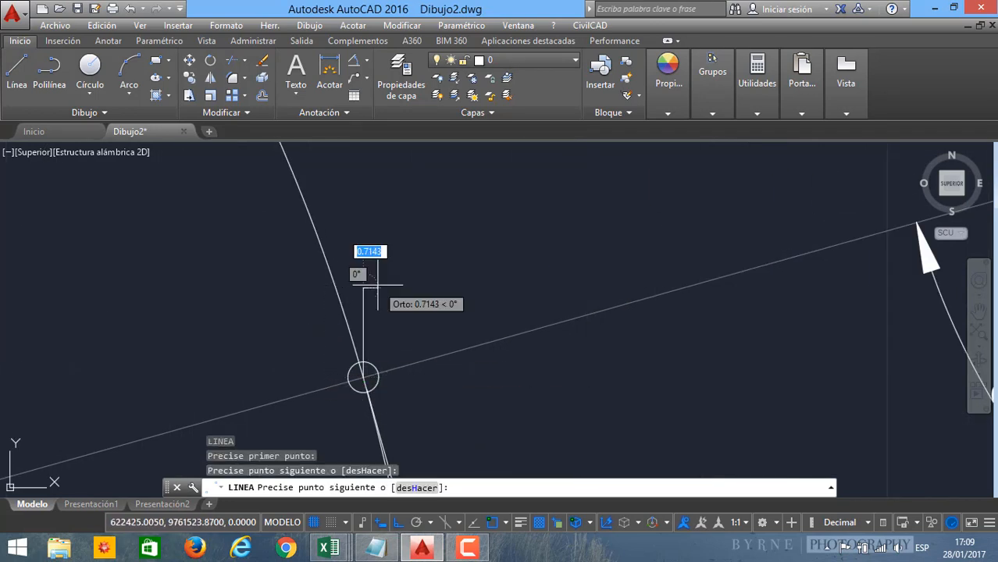
key("Return")
Step: Draw a circle with a radius of about 2.2 centred on the base of the short vertical line
type("c")
key("Return")
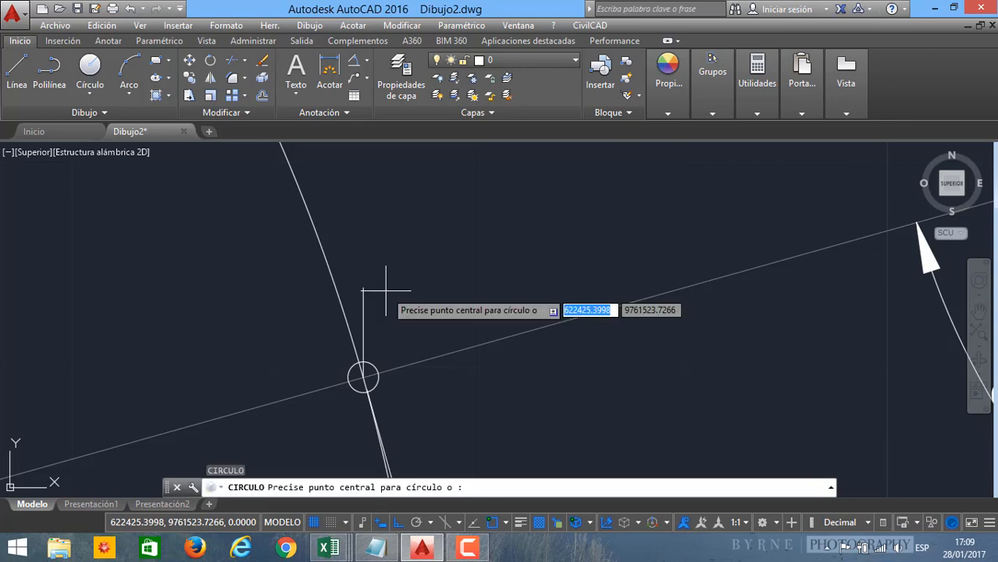
scroll(831, 269, "down", 2)
middle_click_drag(826, 280, 394, 390)
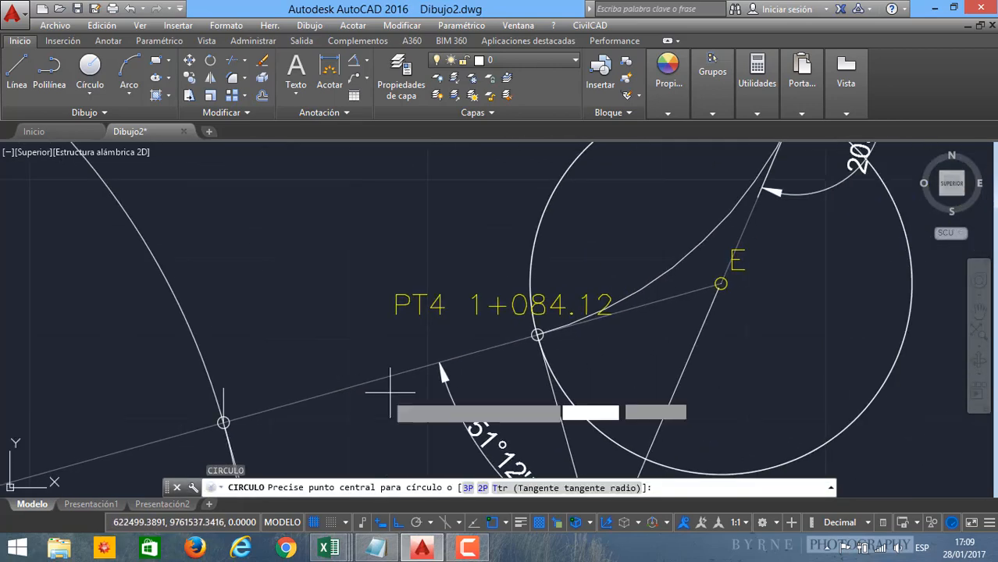
middle_click_drag(809, 278, 695, 442)
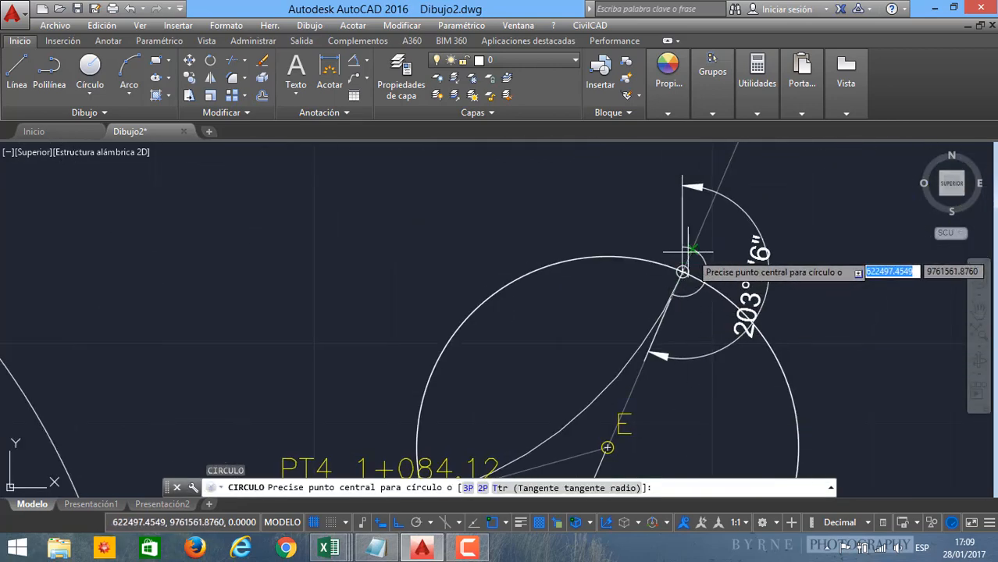
middle_click_drag(638, 393, 790, 265)
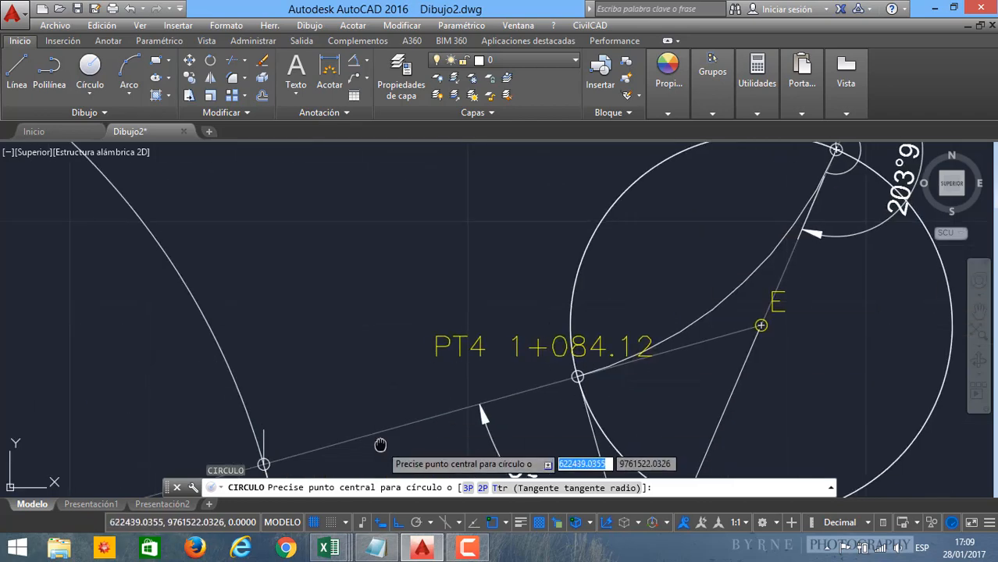
scroll(499, 256, "up", 8)
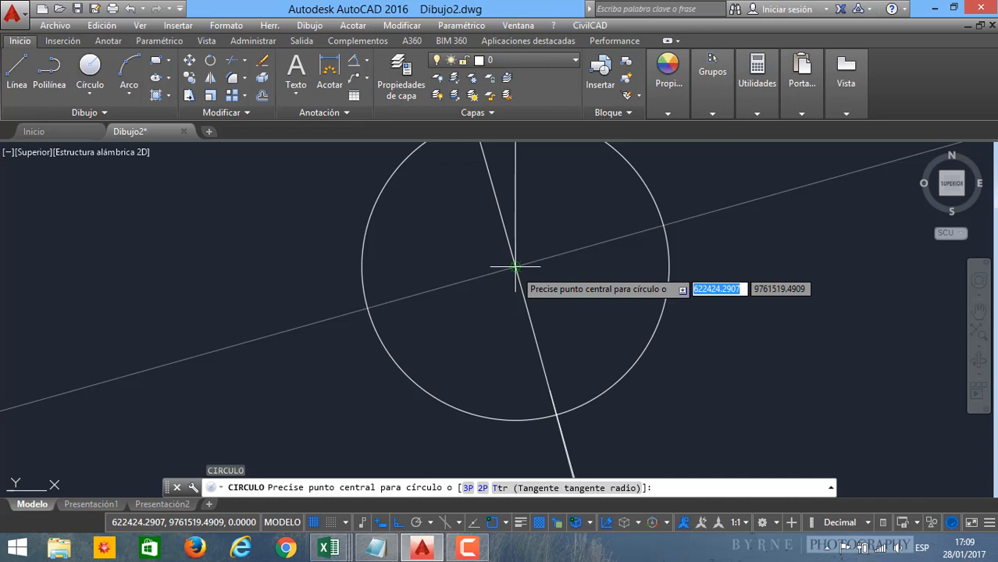
left_click(515, 267)
scroll(592, 291, "down", 4)
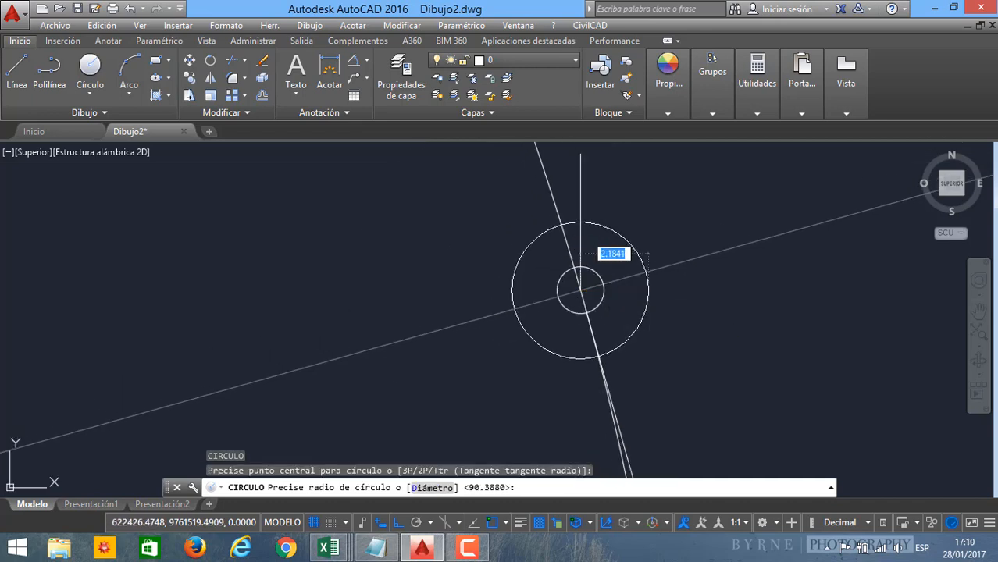
left_click(648, 290)
middle_click_drag(630, 312, 467, 307)
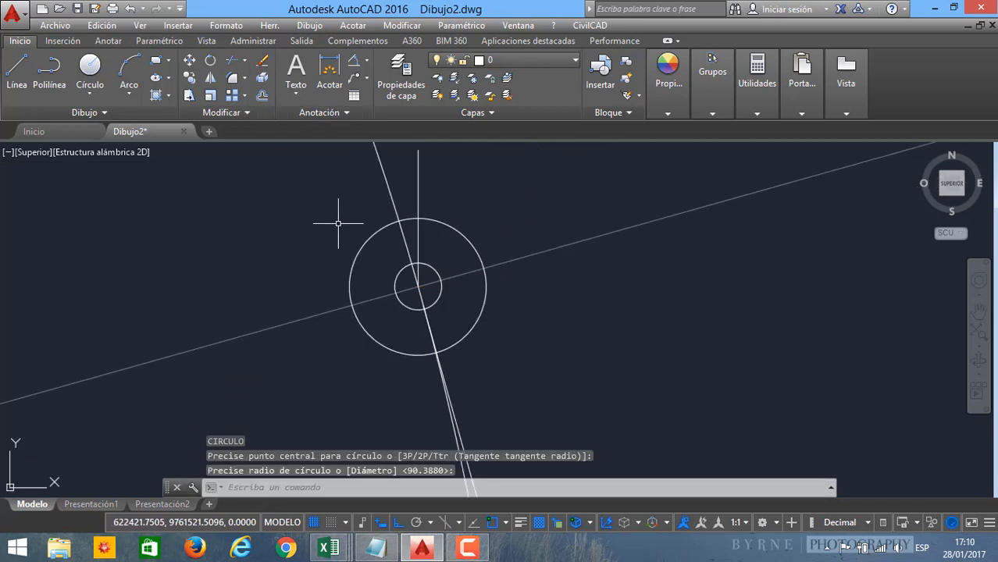
Step: Trim away the upper-left arc of the new circle between the vertical line and the line towards F
key("Return")
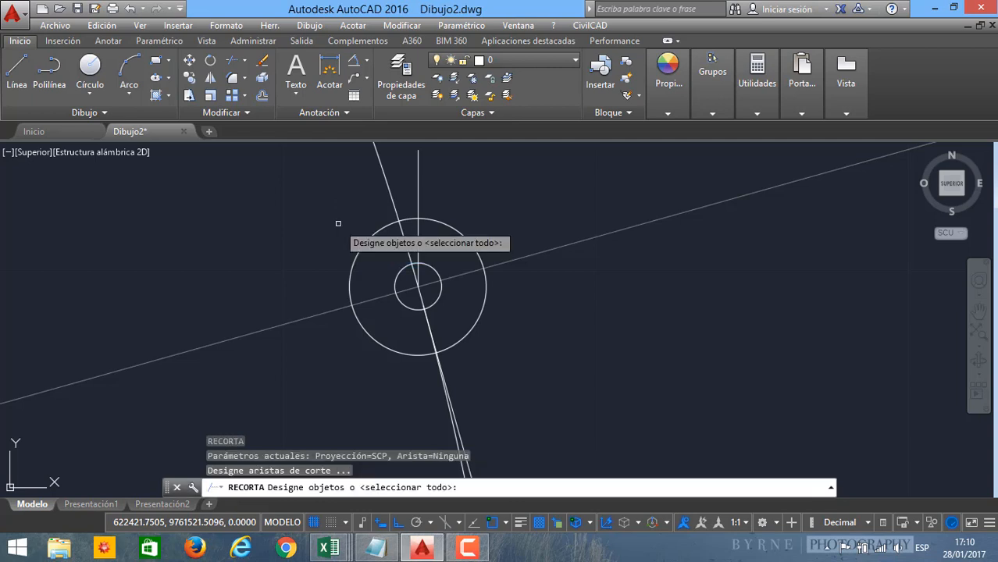
key("Return")
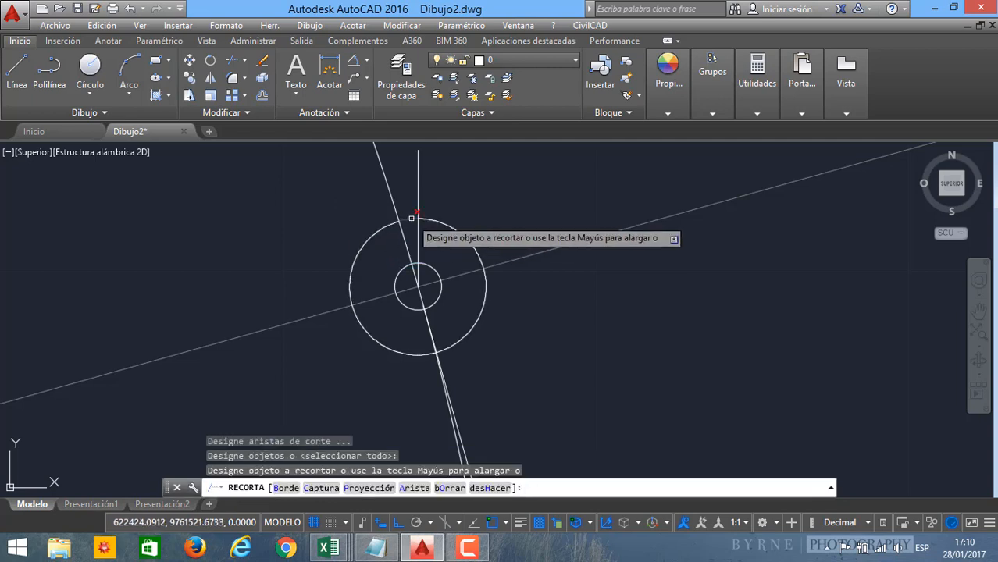
left_click(391, 225)
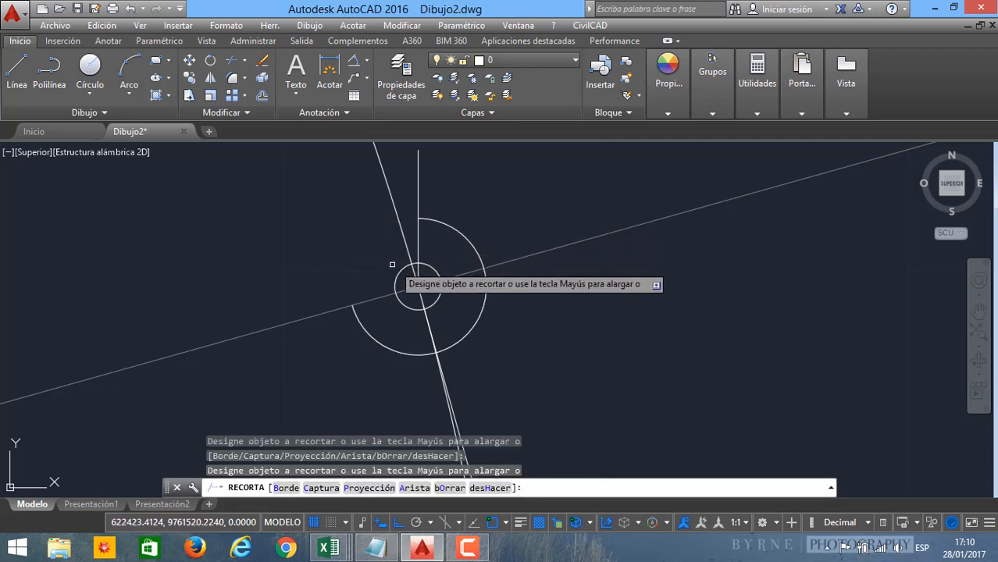
key("Escape")
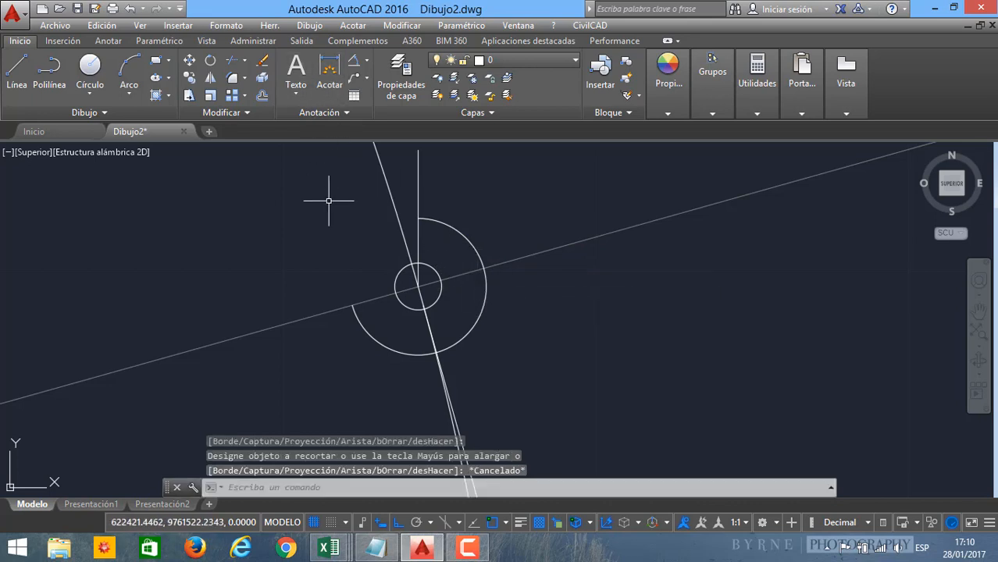
Step: Add an angular dimension to the remaining arc, placing its text to the lower right of the point
type("ACOANGULAR")
key("Return")
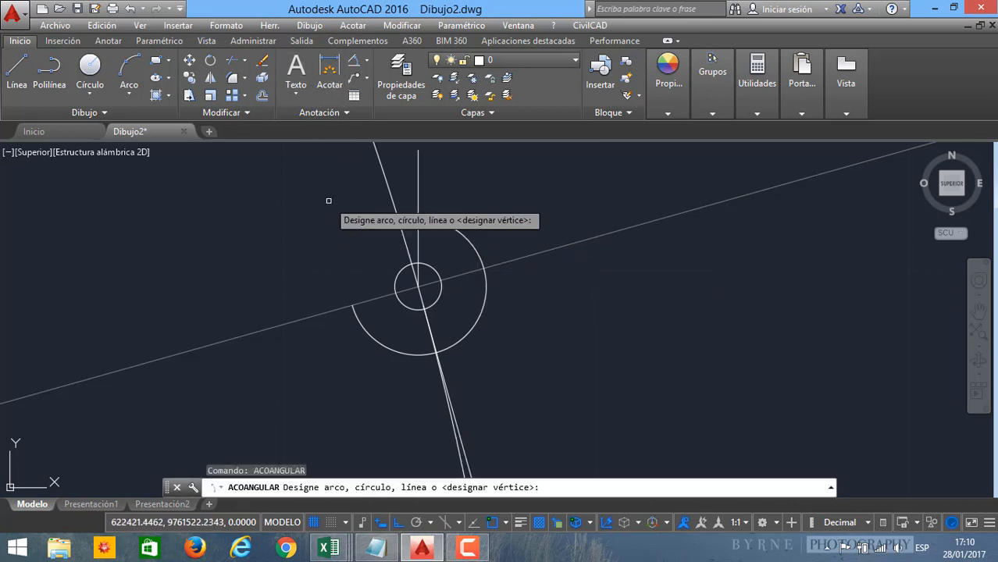
left_click(445, 225)
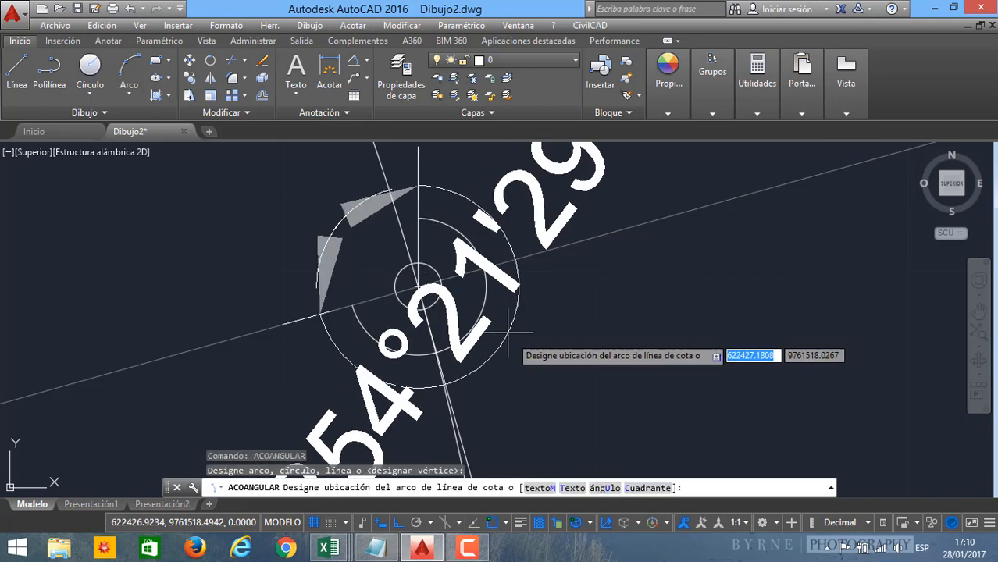
scroll(495, 296, "down", 4)
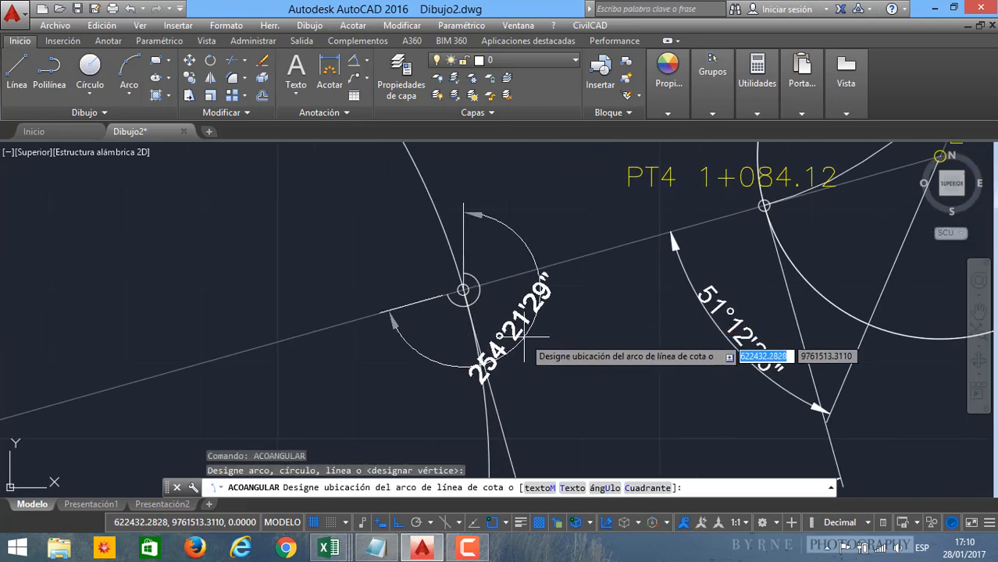
left_click(526, 337)
scroll(500, 364, "up", 2)
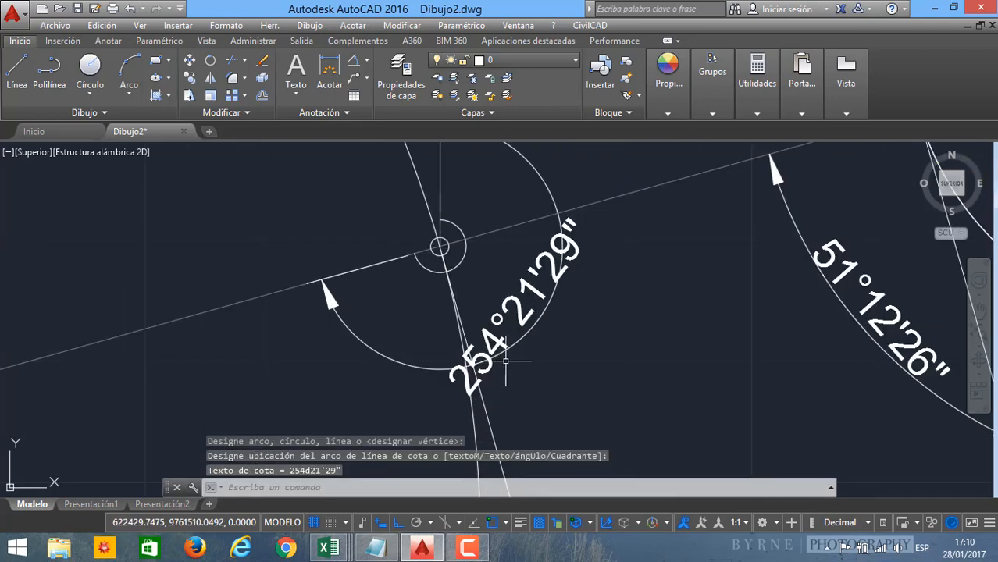
Step: Switch to the Curva Circular Horizontal workbook and set the azimuth from PC to PI to 254.2129
mouse_move(348, 550)
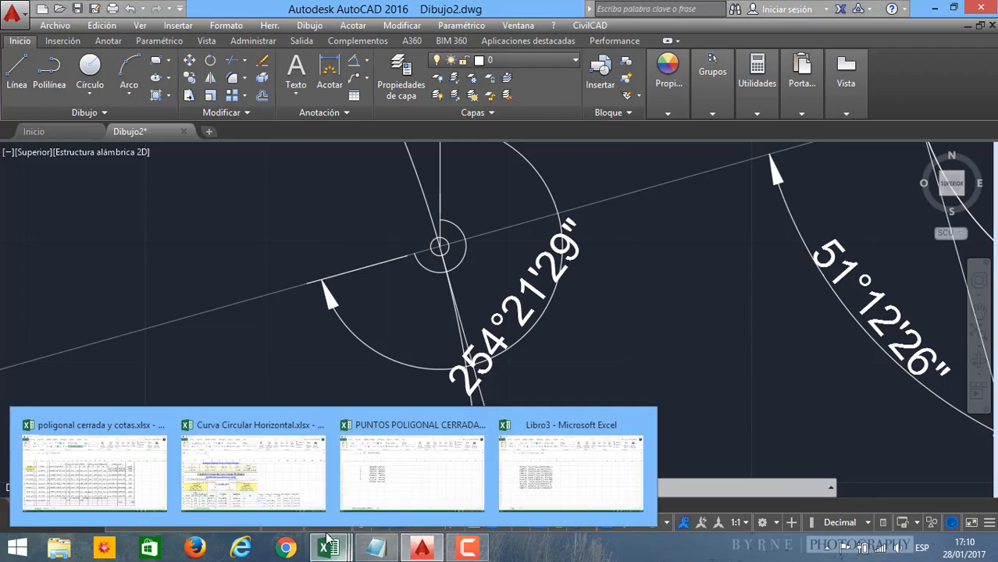
left_click(267, 411)
left_click(96, 219)
scroll(106, 250, "up", 3)
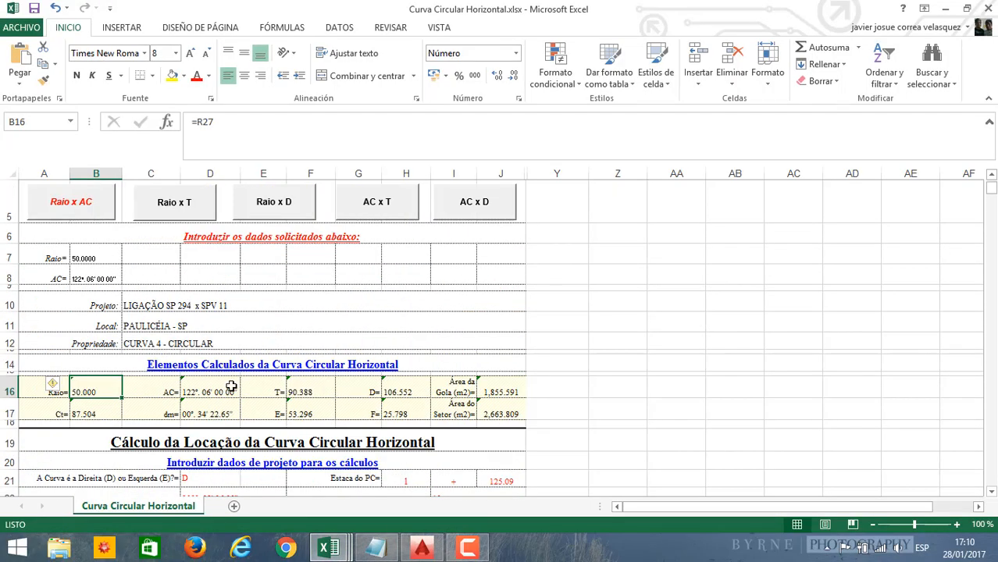
scroll(234, 386, "down", 3)
left_click(212, 324)
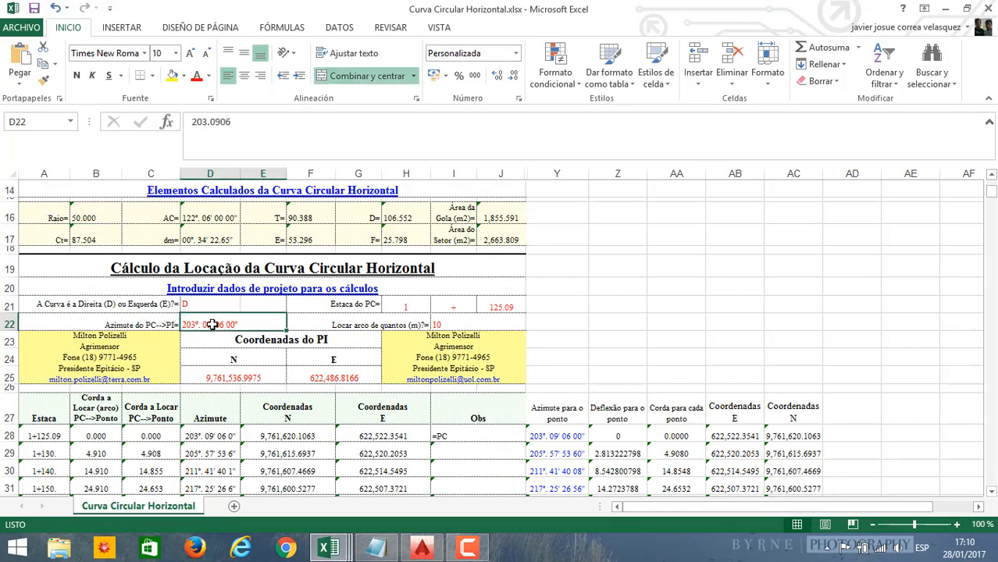
type("254.2129")
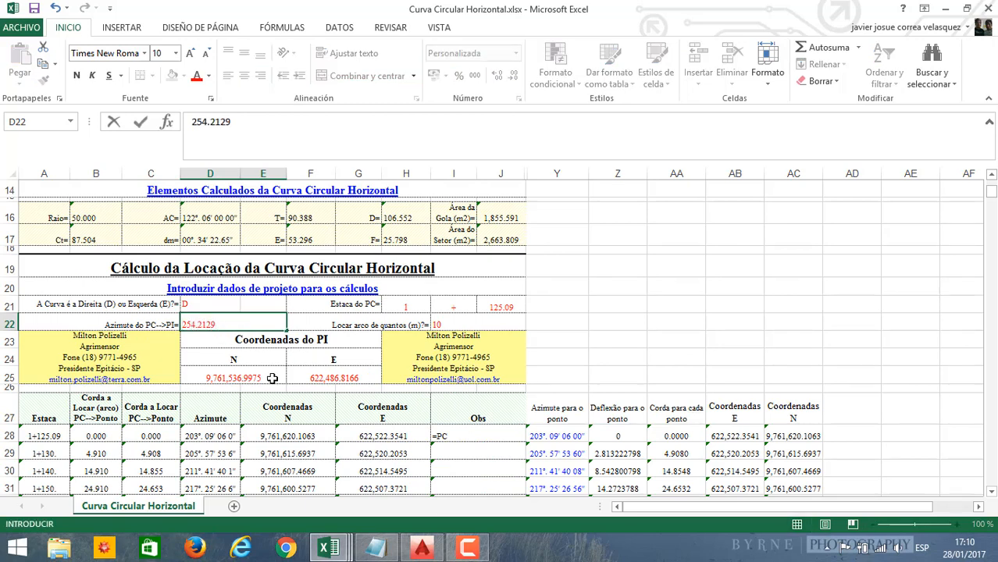
left_click(272, 378)
Step: Copy vertex F's easting 622337.249902101 from PUNTOS POLIGONAL CERRADA.csv into the PI's E coordinate of the curve workbook
mouse_move(328, 547)
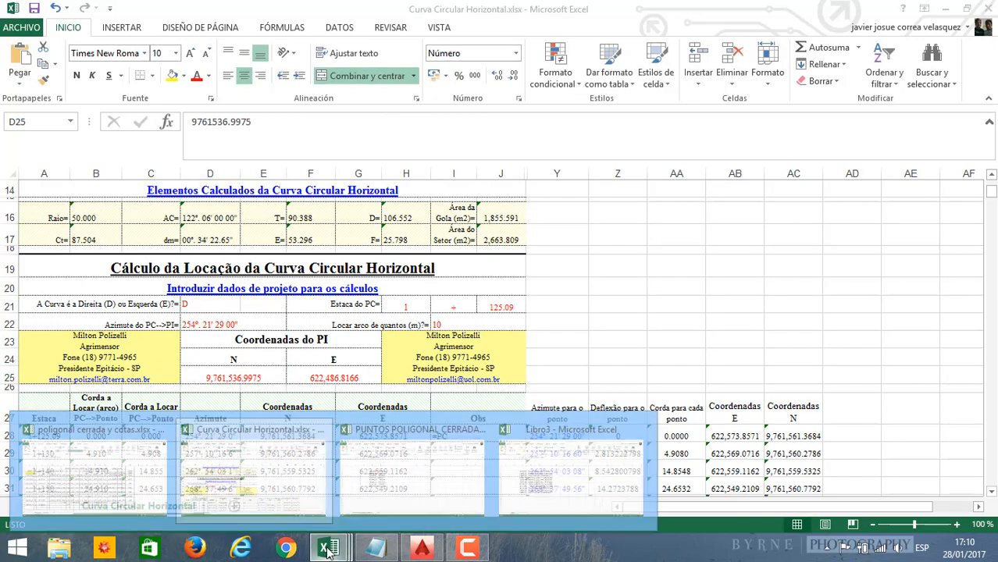
left_click(354, 434)
left_click(209, 283)
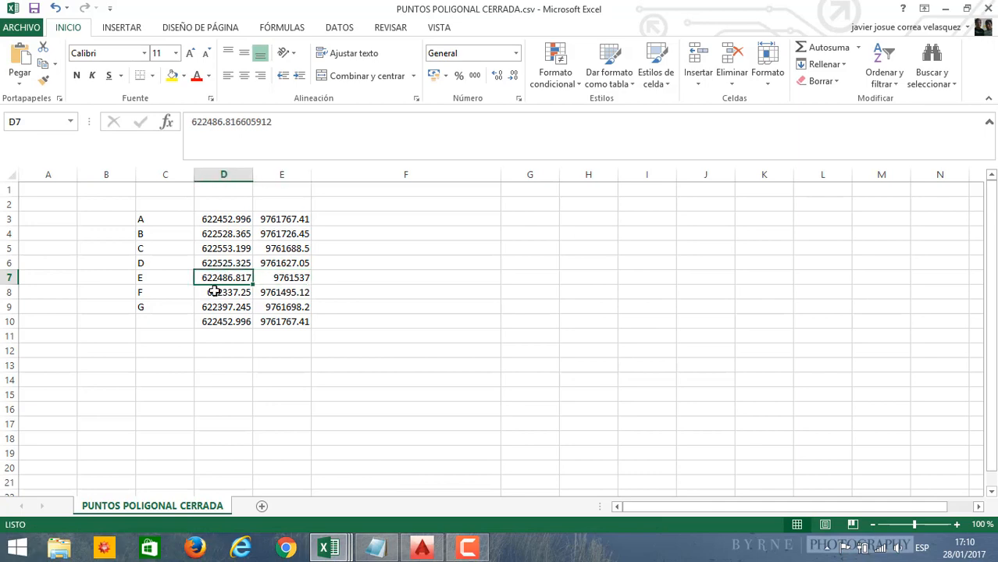
left_click(211, 290)
left_click_drag(293, 122, 170, 122)
key("ctrl+c")
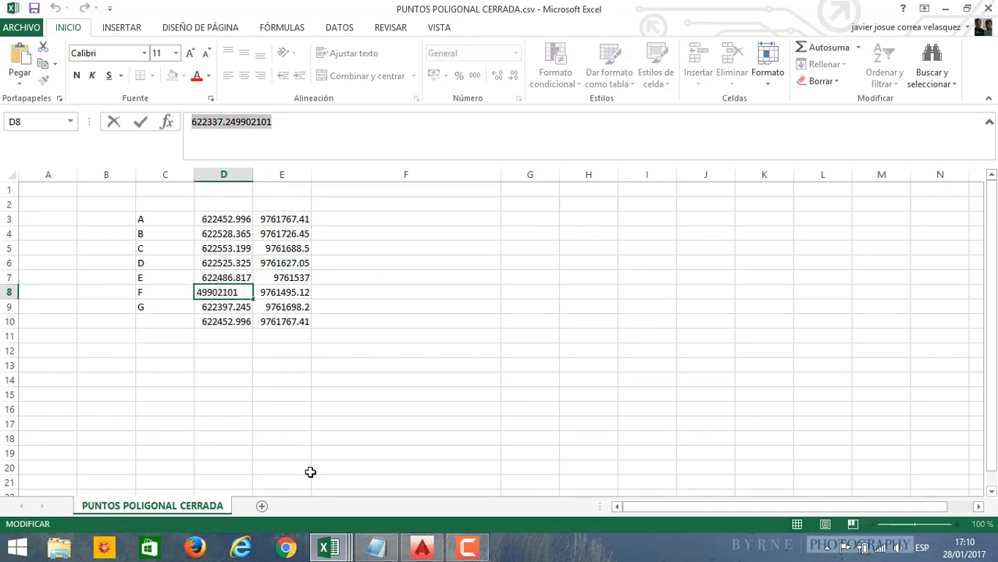
mouse_move(323, 545)
left_click(247, 452)
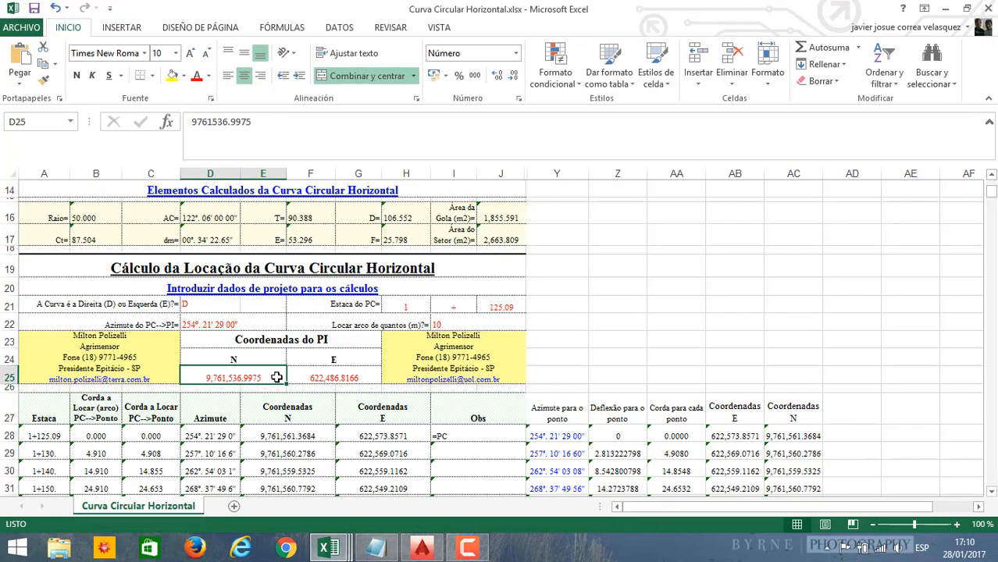
left_click(323, 376)
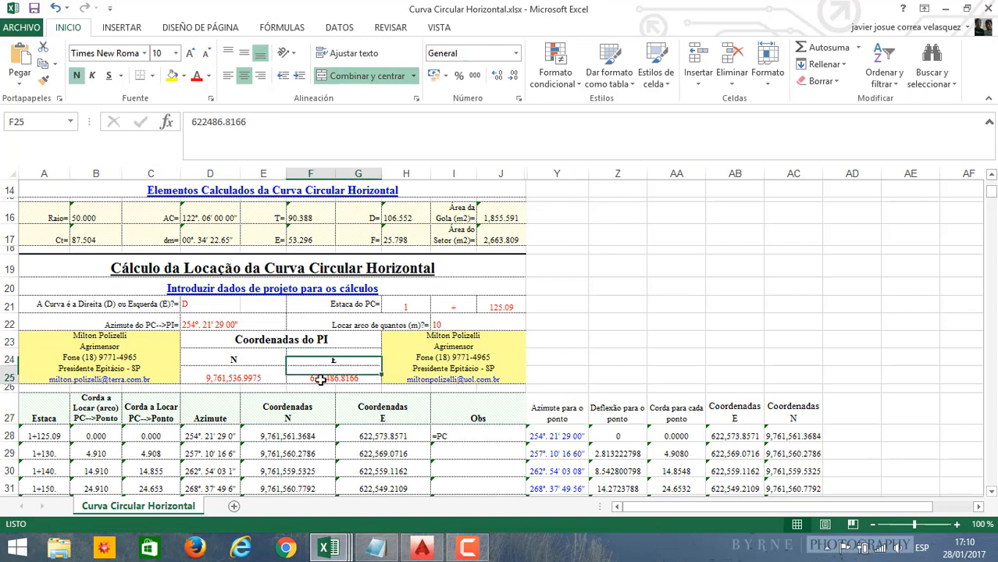
triple_click(285, 139)
key("ctrl+v")
left_click(596, 356)
Step: Copy vertex F's northing 9761495.12089252 from PUNTOS POLIGONAL CERRADA.csv into the PI's N coordinate of the curve workbook
mouse_move(322, 544)
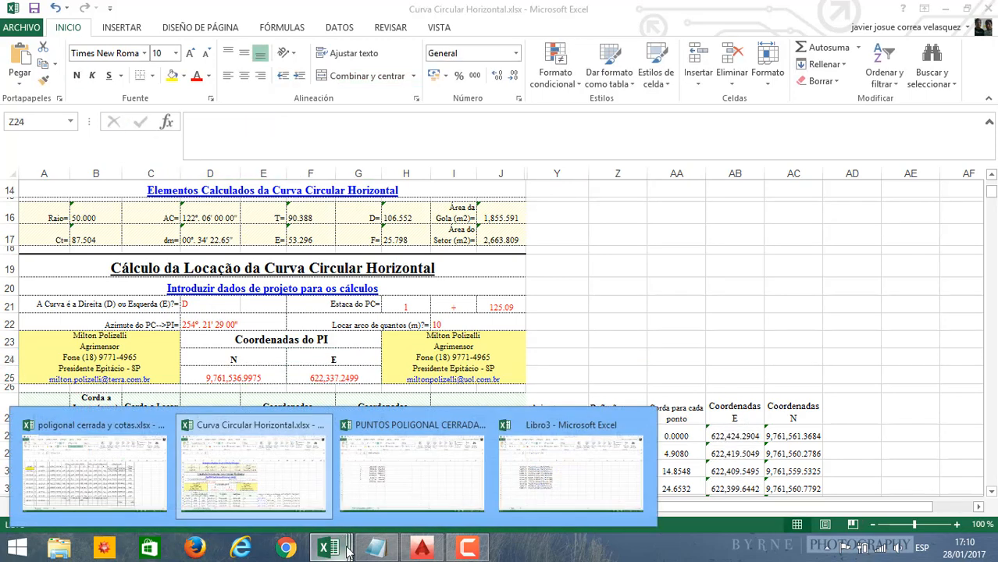
left_click(374, 453)
left_click(289, 298)
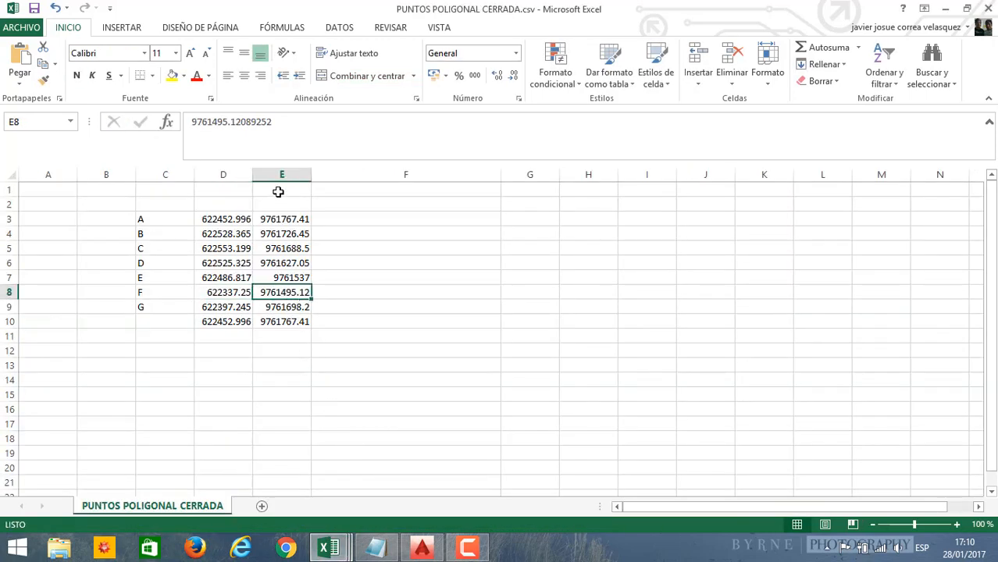
triple_click(307, 121)
key("ctrl+c")
mouse_move(354, 552)
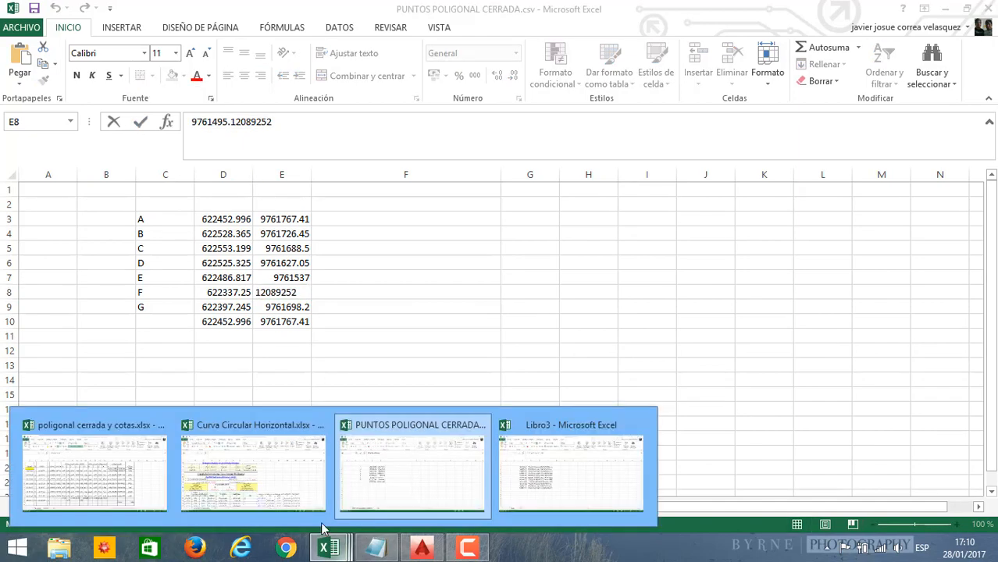
left_click(257, 477)
left_click(252, 381)
left_click(239, 135)
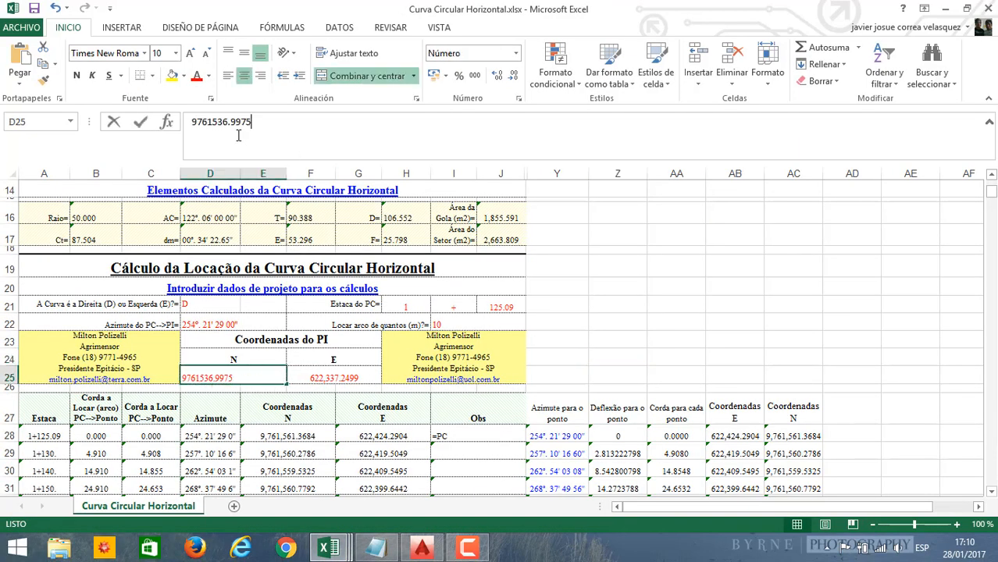
key("ctrl+v")
left_click(648, 378)
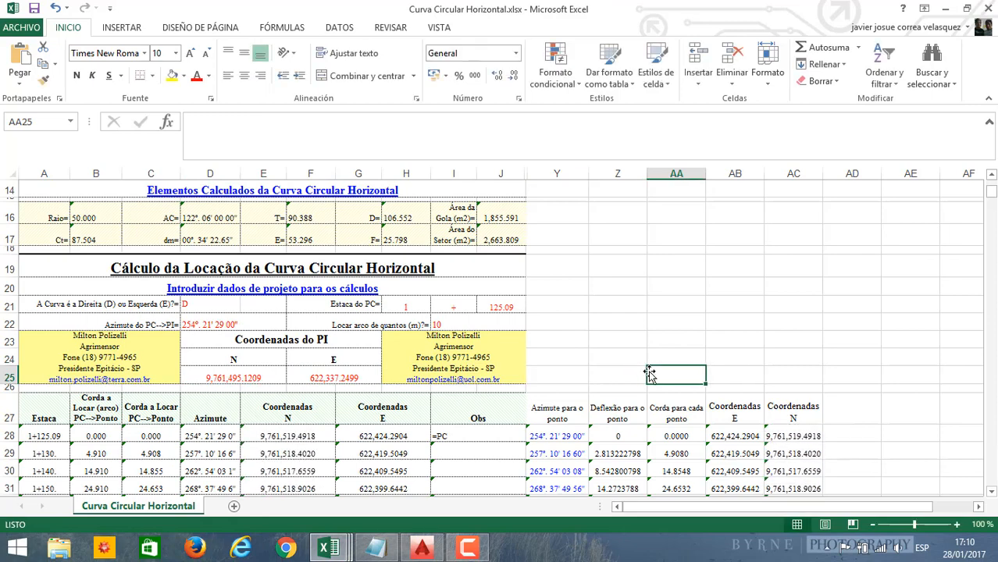
Step: Copy the curve points' E and N coordinates (AB28:AC40) from the curve workbook and paste them as values into Libro3 from C3
scroll(525, 378, "down", 2)
left_click(717, 332)
scroll(717, 332, "down", 2)
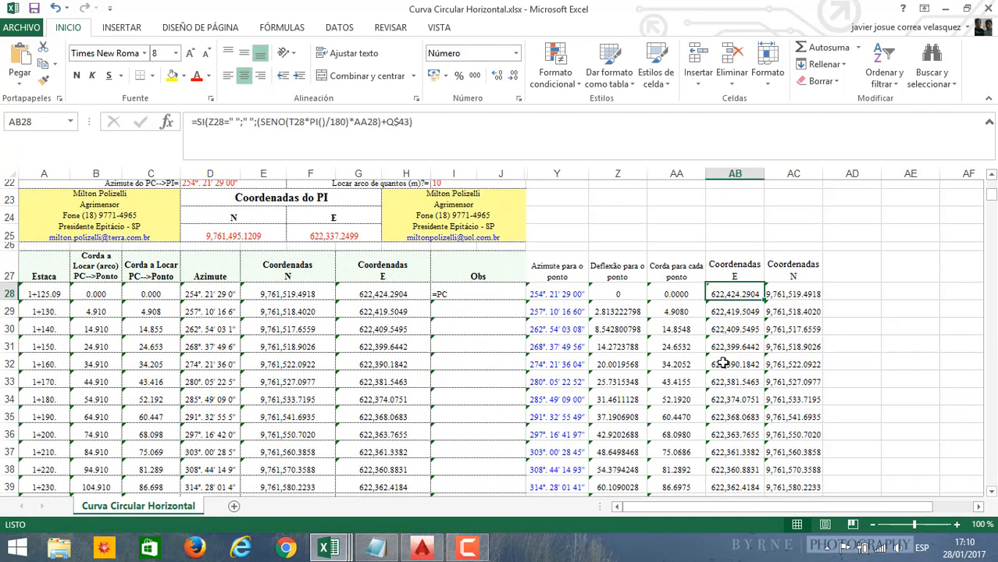
left_click(782, 438, "shift")
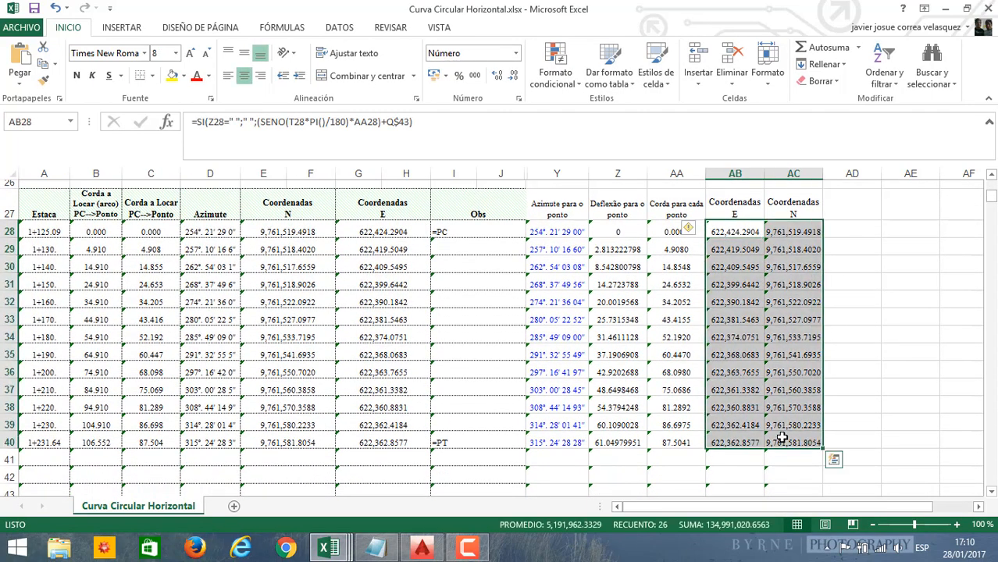
key("ctrl+c")
mouse_move(328, 550)
left_click(550, 476)
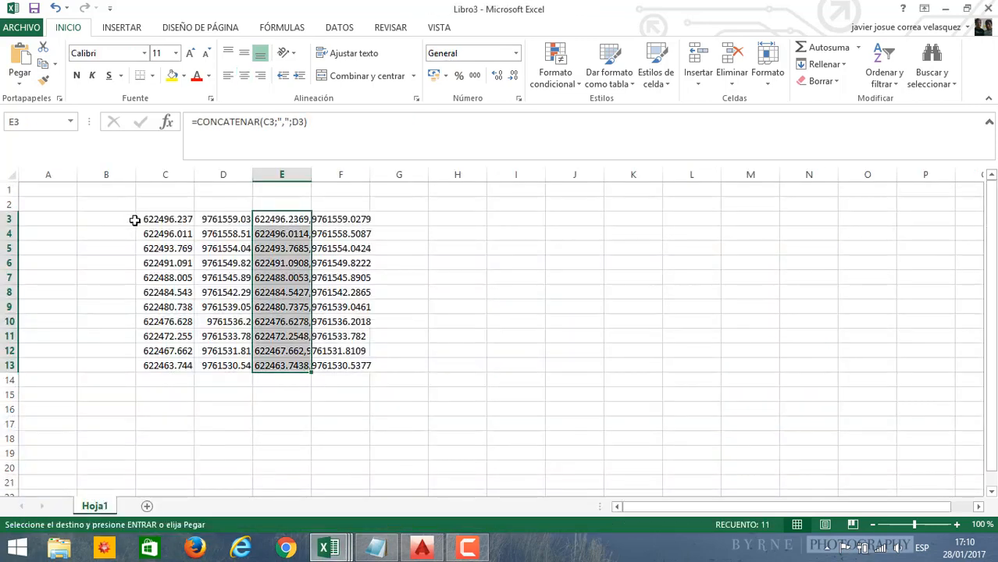
left_click(146, 219)
right_click(146, 219)
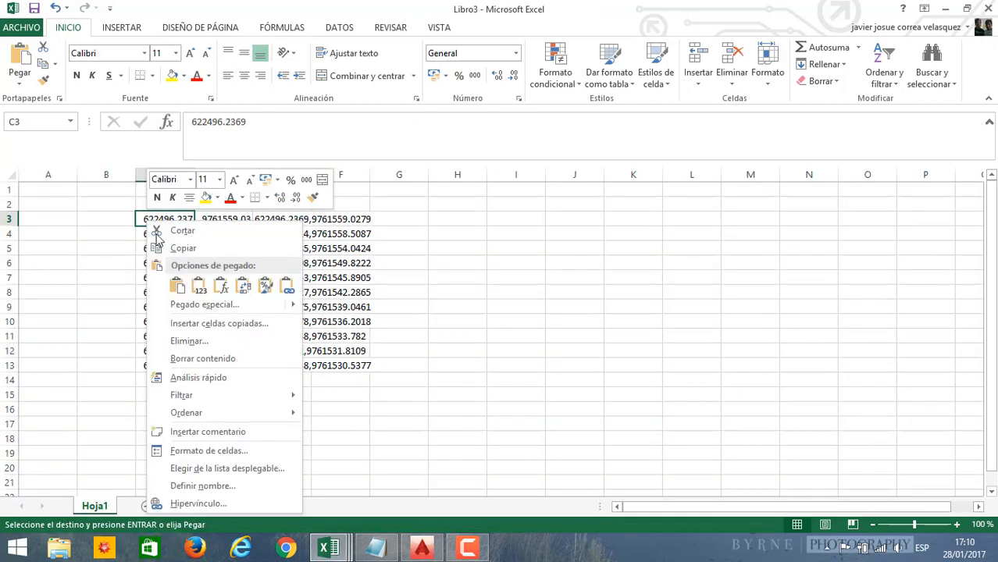
left_click(199, 287)
Step: Extend the CONCATENAR formula in column E of Libro3 down to row 15
left_click(315, 364)
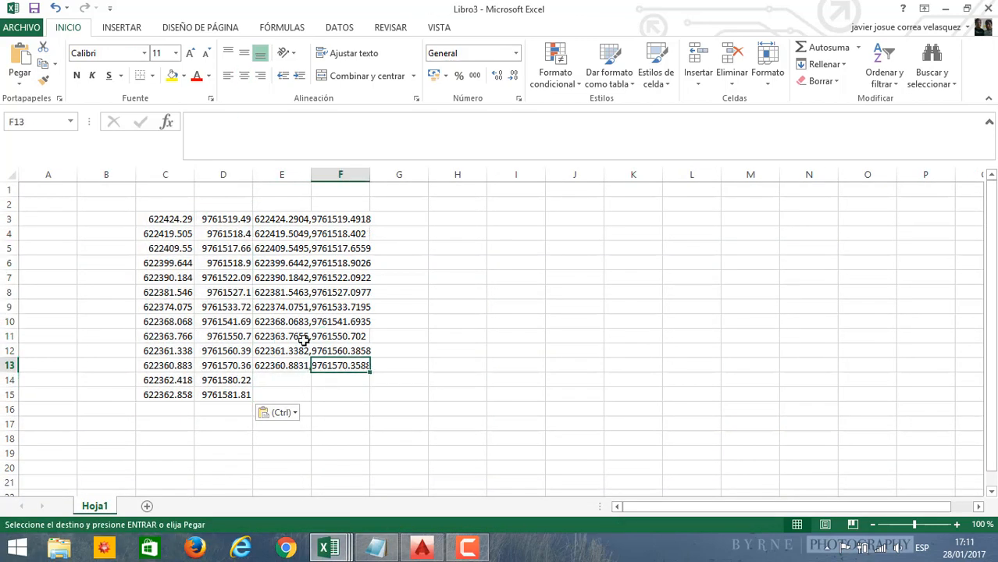
left_click(277, 350)
left_click(283, 365)
left_click_drag(313, 374, 310, 398)
left_click(458, 423)
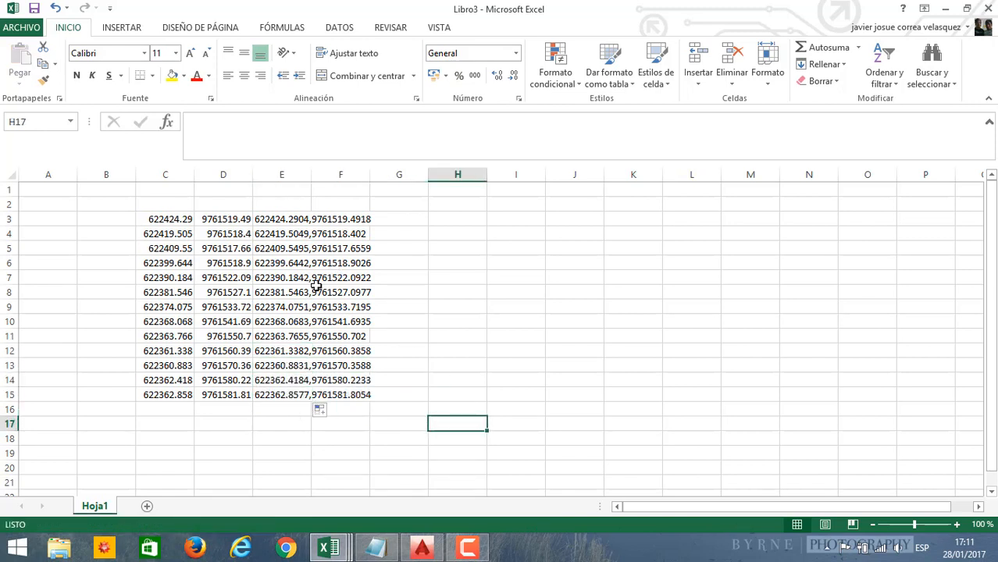
Step: Copy the joined coordinates E3:E15 and plot them as a polyline in the AutoCAD drawing Dibujo2
left_click(315, 286)
left_click_drag(273, 218, 287, 393)
key("ctrl+c")
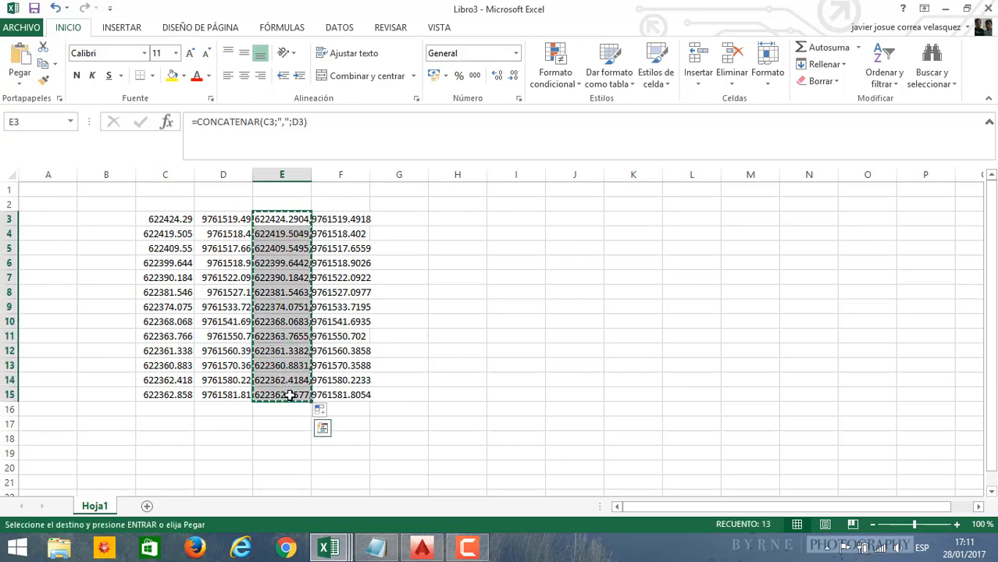
left_click(428, 548)
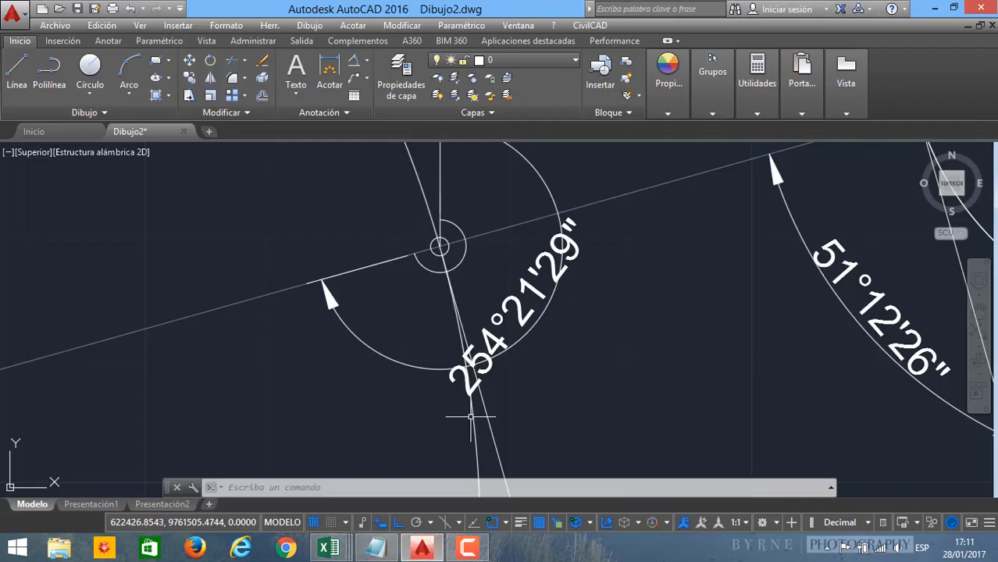
type("PL")
key("Return")
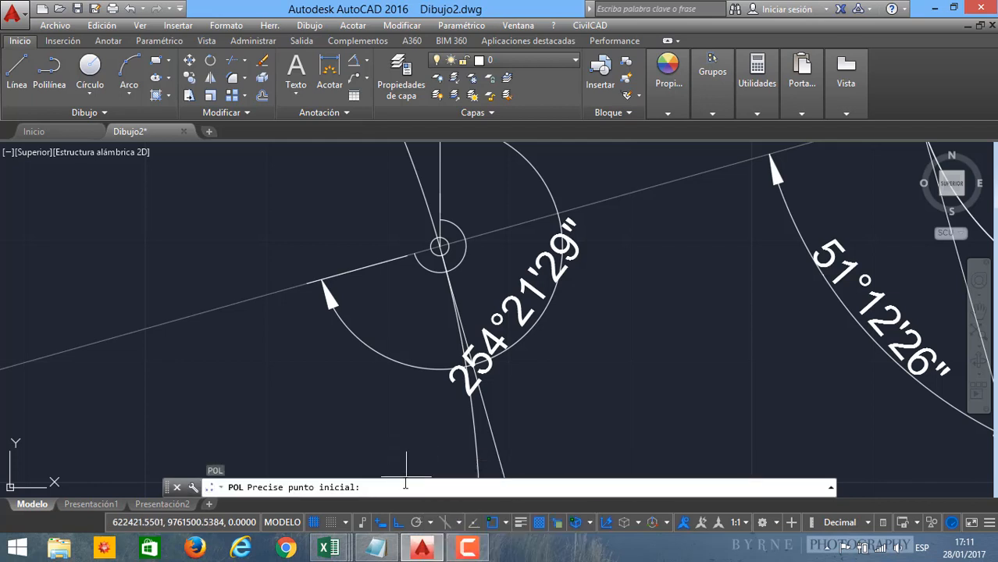
key("ctrl+v")
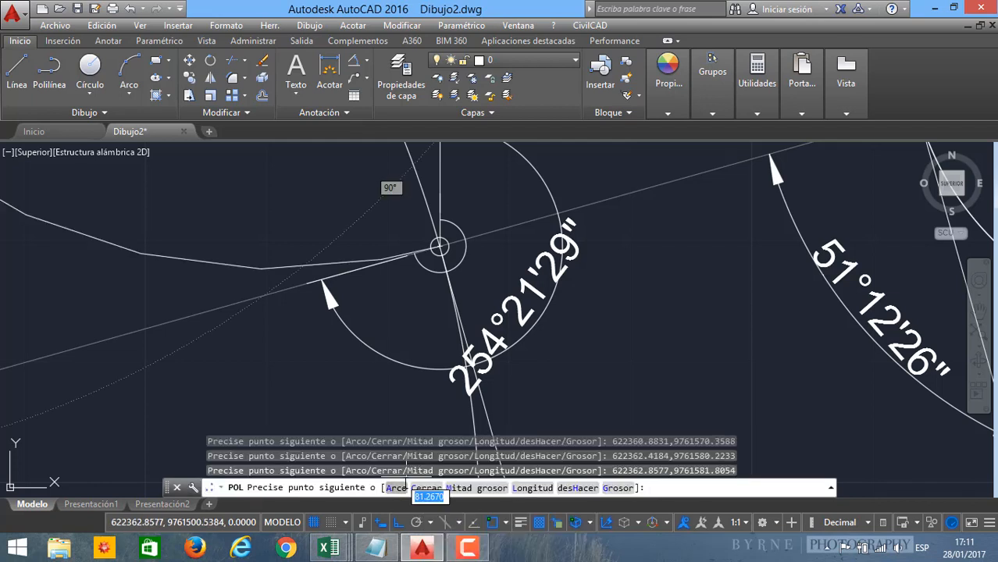
key("Return")
Step: Examine the plotted curve at vertex F, checking that its start and end meet the two tangents
scroll(401, 242, "up", 3)
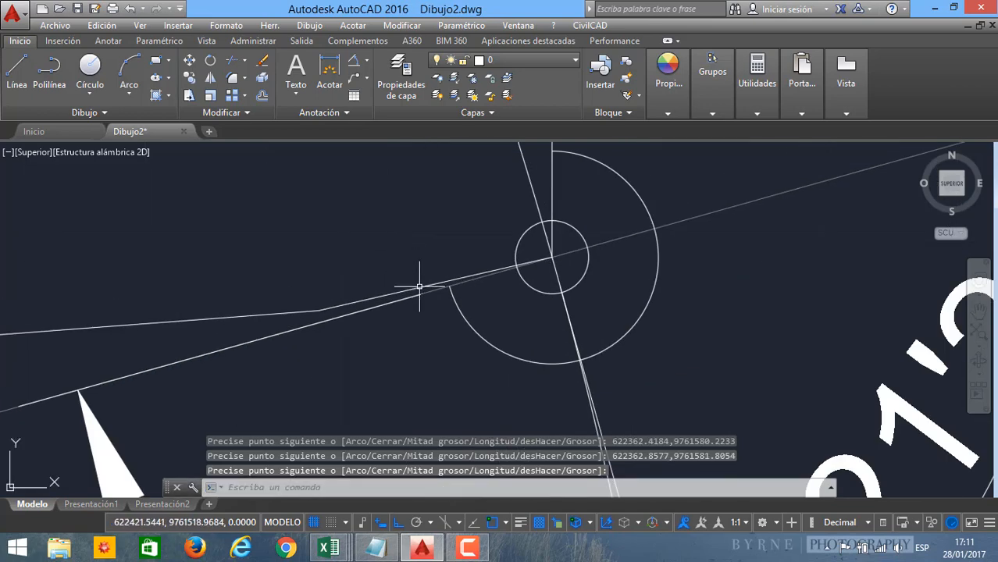
scroll(422, 285, "up", 4)
scroll(423, 285, "down", 6)
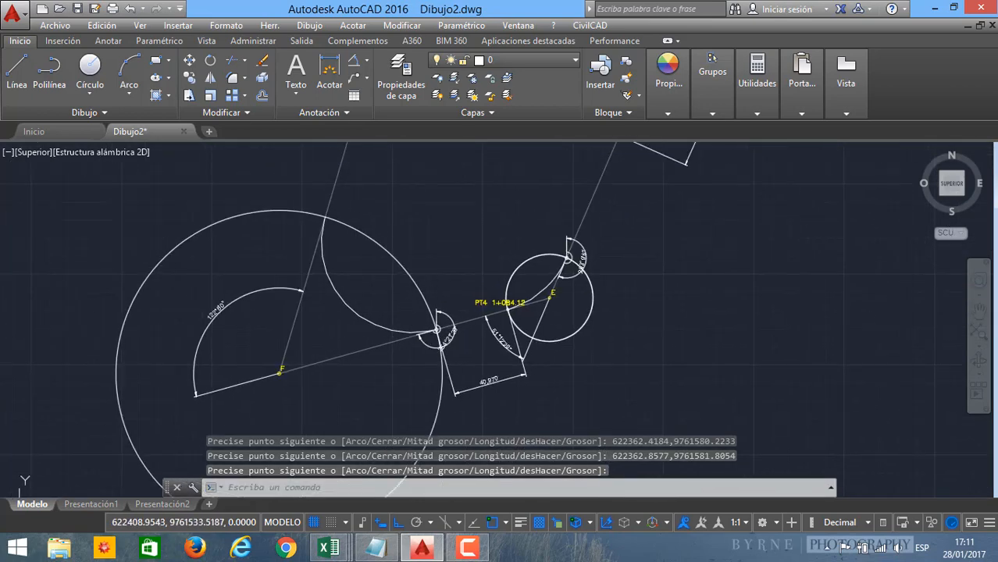
scroll(324, 236, "up", 4)
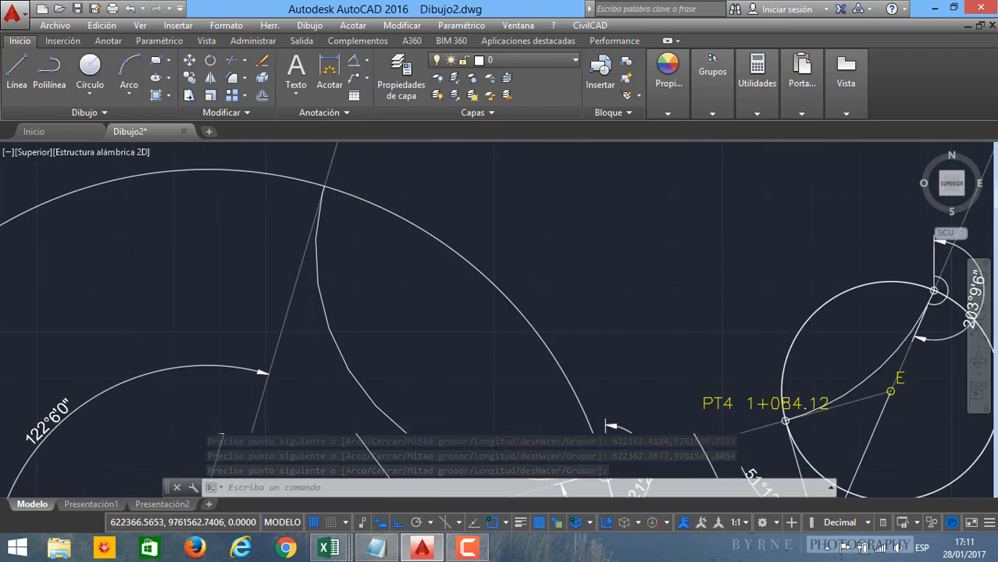
scroll(340, 273, "down", 4)
scroll(349, 322, "up", 2)
middle_click_drag(341, 279, 343, 418)
middle_click_drag(382, 288, 356, 330)
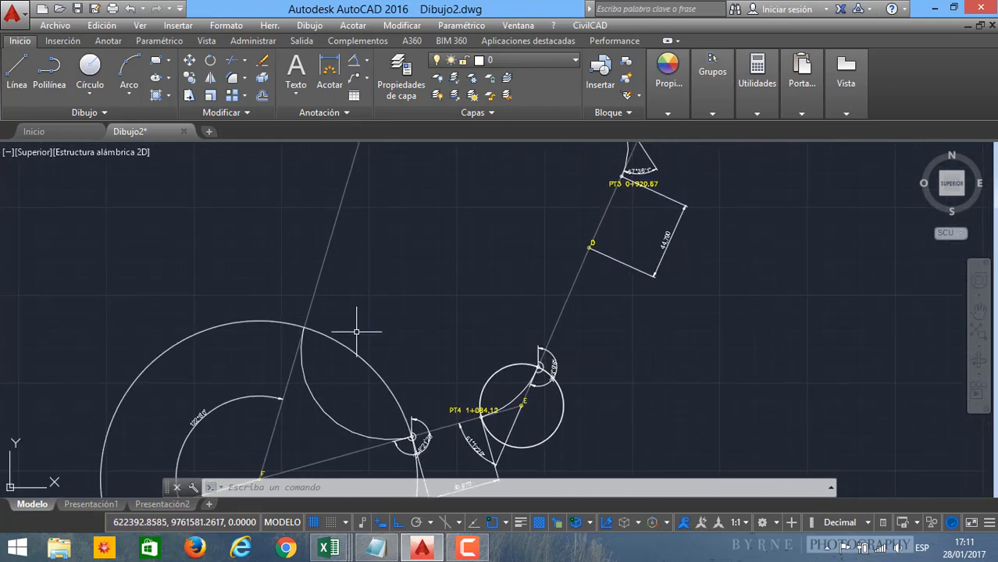
Step: Place a point at the upper end of vertex F's curve, where it meets the tangent towards G
type("TO")
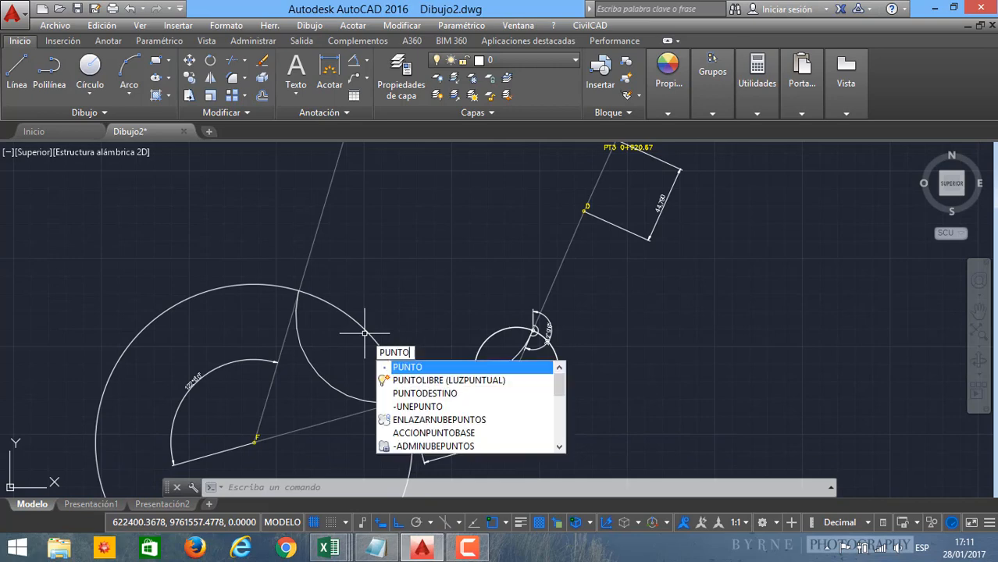
key("Return")
mouse_move(396, 240)
middle_mouse_down()
mouse_move(406, 337)
mouse_move(459, 189)
middle_mouse_up()
scroll(372, 240, "up", 1)
middle_click_drag(376, 421, 447, 280)
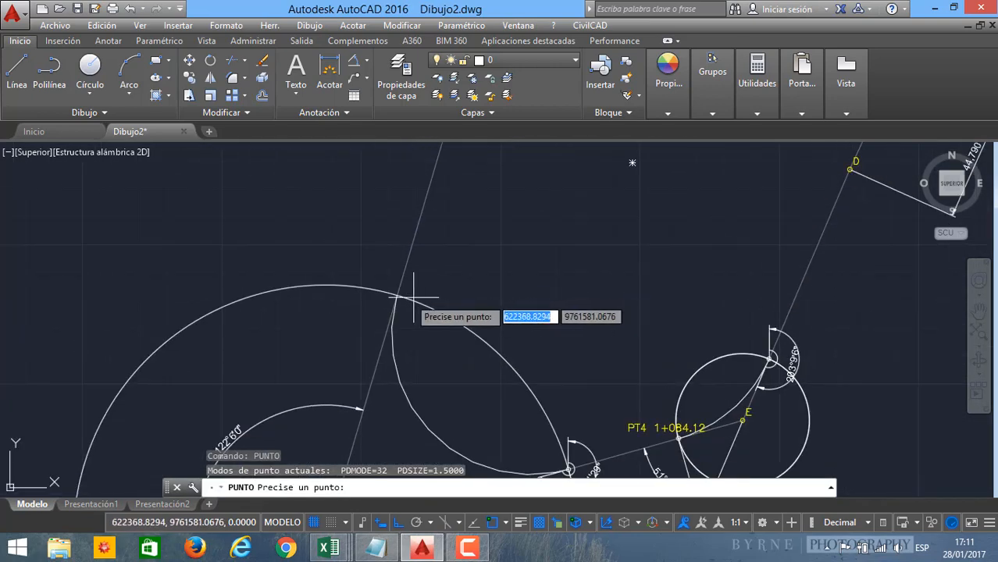
scroll(370, 287, "up", 3)
left_click(370, 291)
scroll(426, 239, "down", 6)
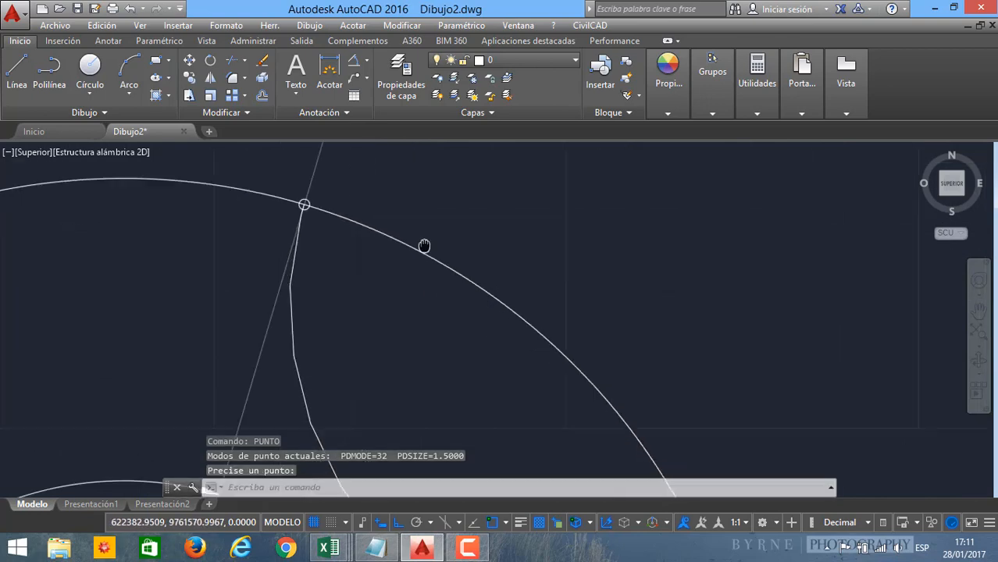
Step: Copy the PT4 1+084.12 label and paste the copy at the new end point of curve F
mouse_move(479, 345)
middle_mouse_down()
mouse_move(463, 379)
mouse_move(405, 363)
middle_mouse_up()
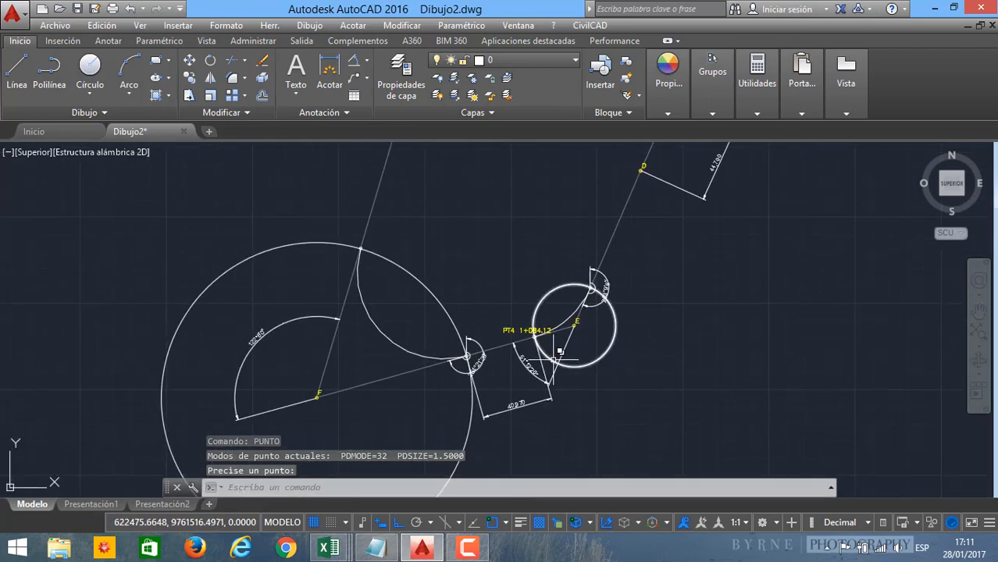
scroll(550, 354, "up", 4)
left_click(456, 288)
key("ctrl+c")
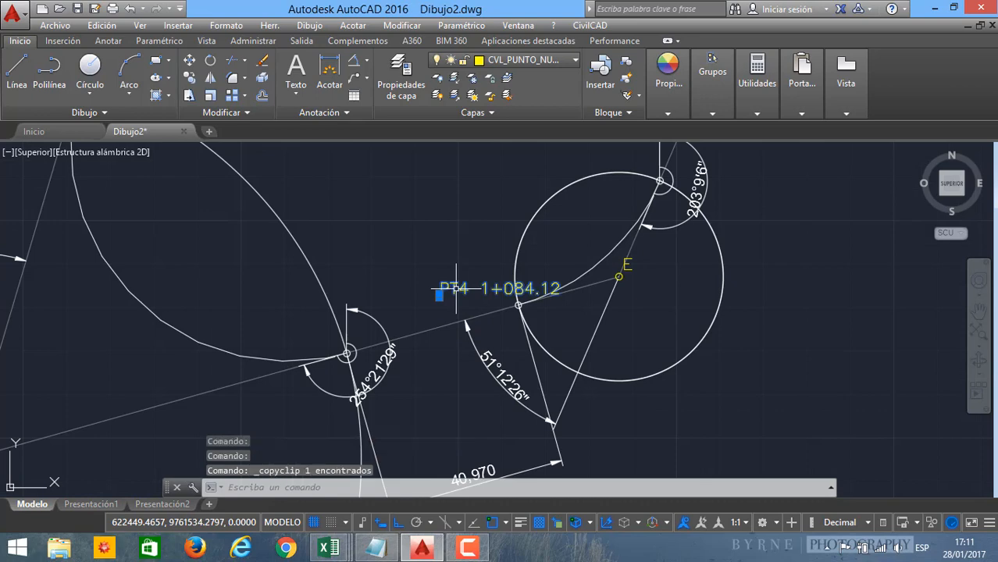
key("Escape")
scroll(501, 401, "up", 4)
key("ctrl+v")
scroll(278, 384, "up", 3)
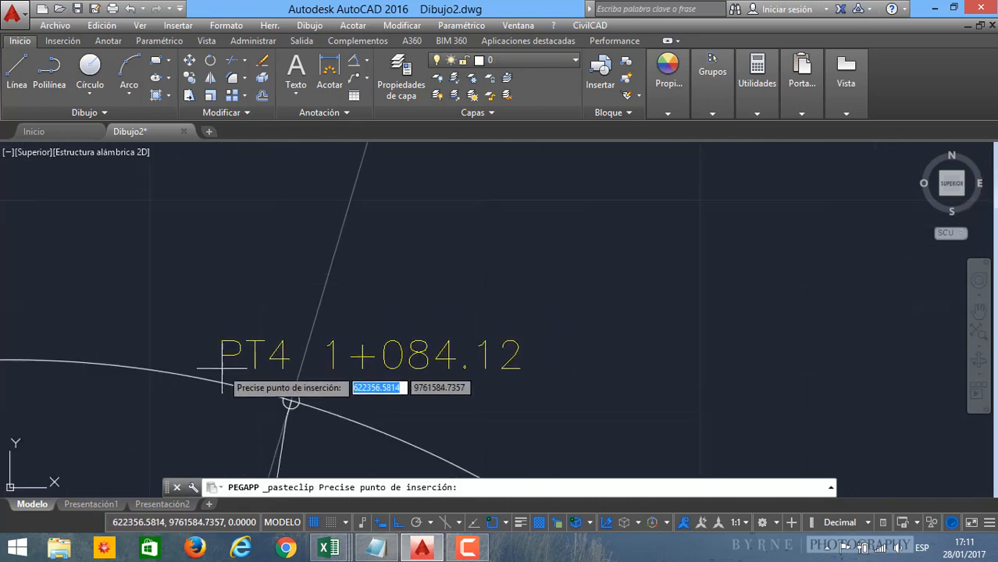
left_click(289, 402)
Step: Change the copied label to PT5 1+231.64, taking the PT station from cell A40 of the curve workbook
double_click(281, 355)
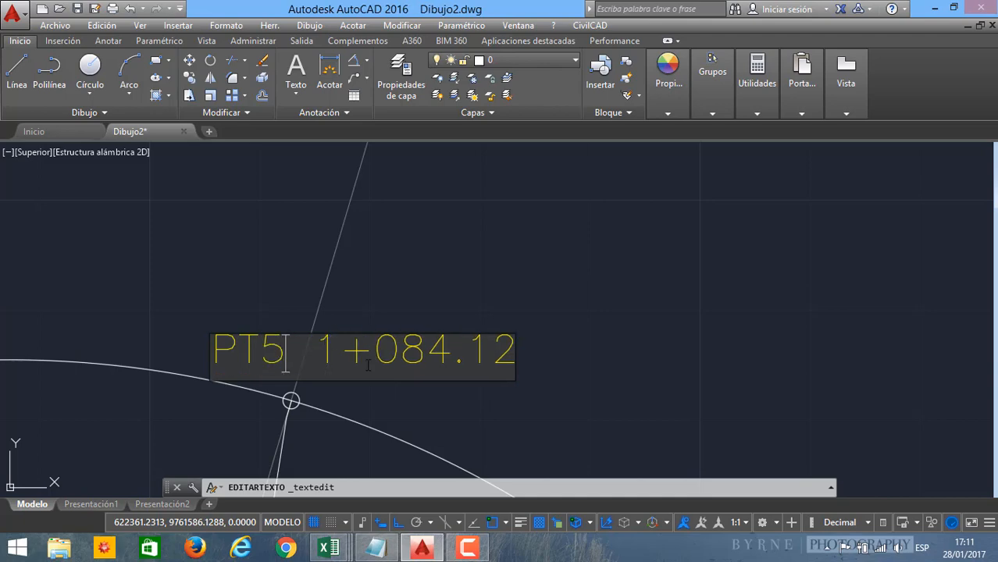
mouse_move(328, 548)
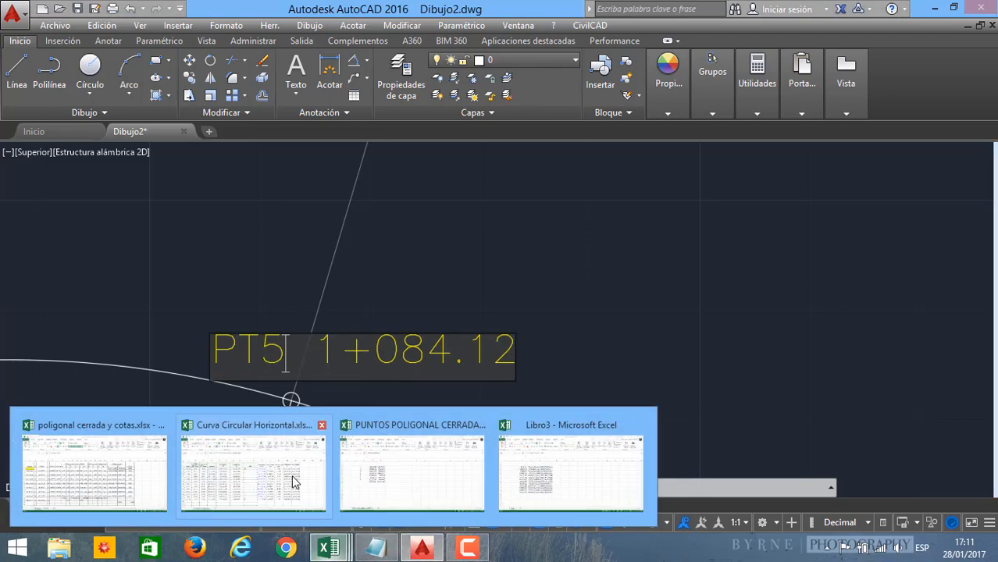
left_click(290, 475)
left_click(42, 443)
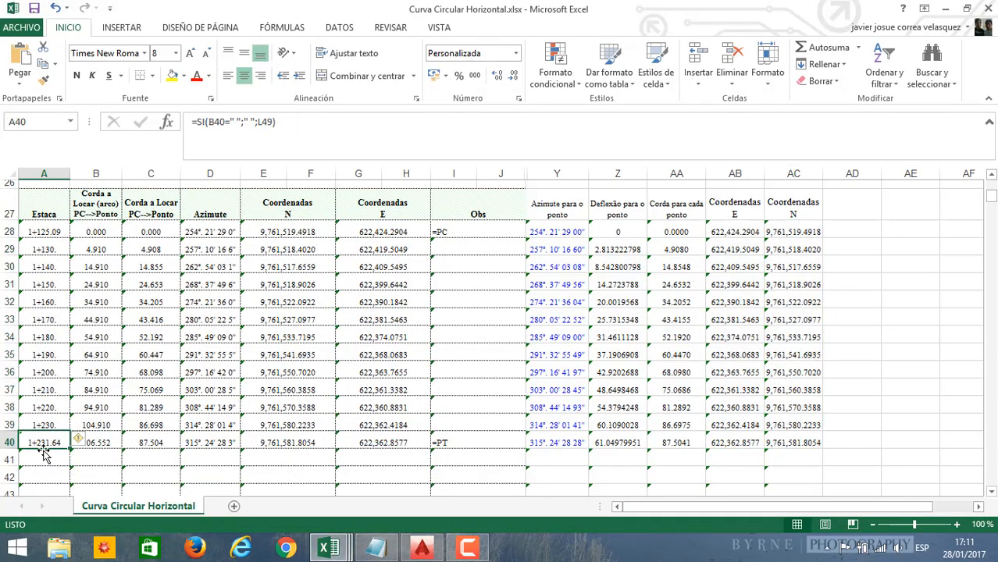
left_click(422, 548)
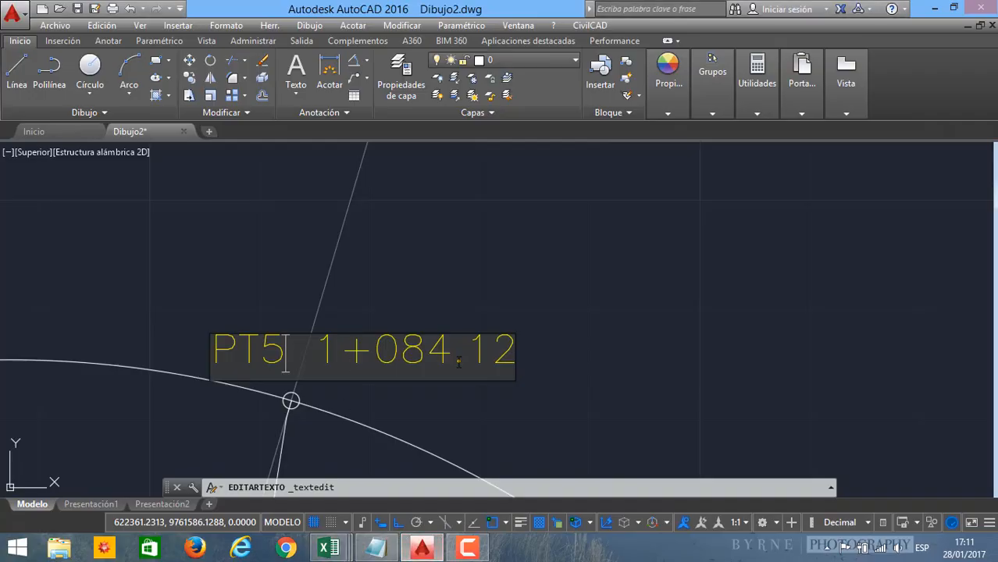
type("231")
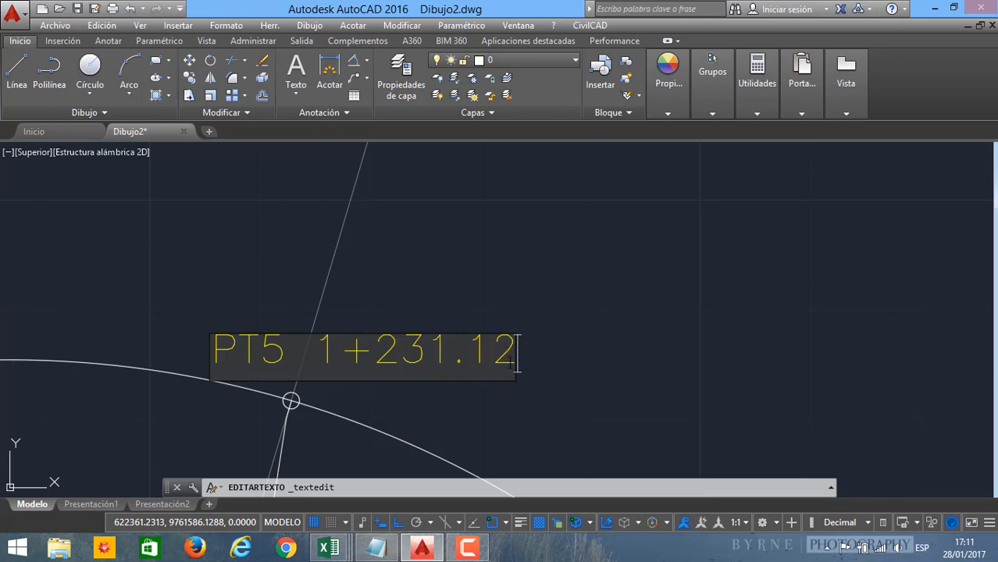
type("?")
key("BackSpace")
key("BackSpace")
type("64")
left_click(549, 298)
Step: Check the notes for the radius and arc interval of the curve at G, and return to vertex G in the drawing
scroll(518, 327, "down", 4)
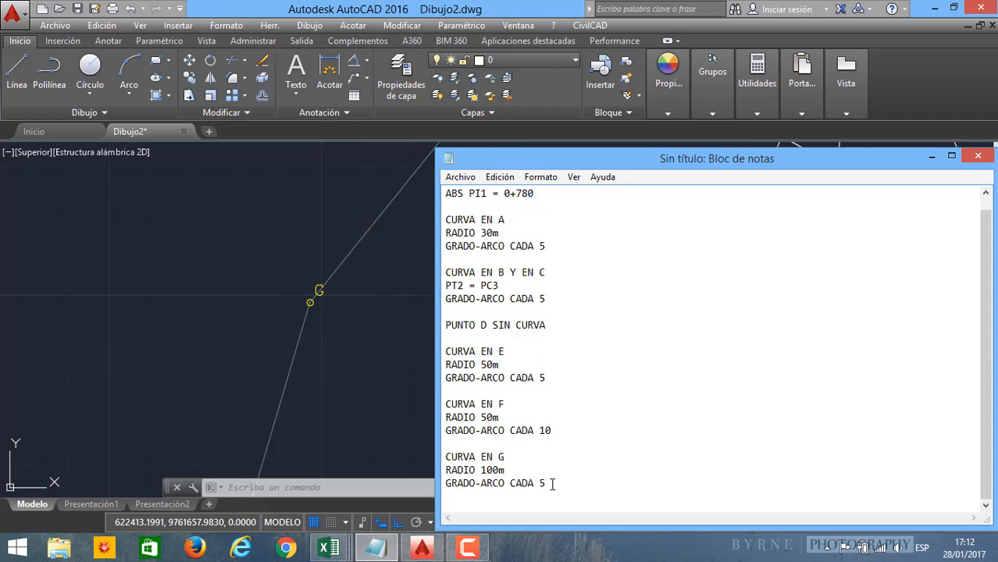
left_click(338, 381)
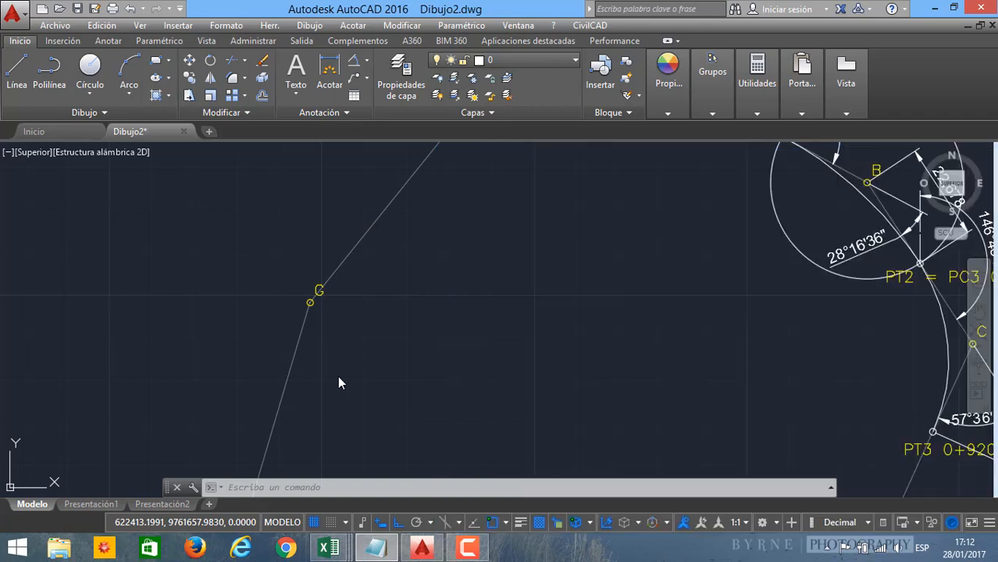
scroll(344, 359, "down", 3)
scroll(347, 338, "up", 3)
scroll(327, 363, "up", 2)
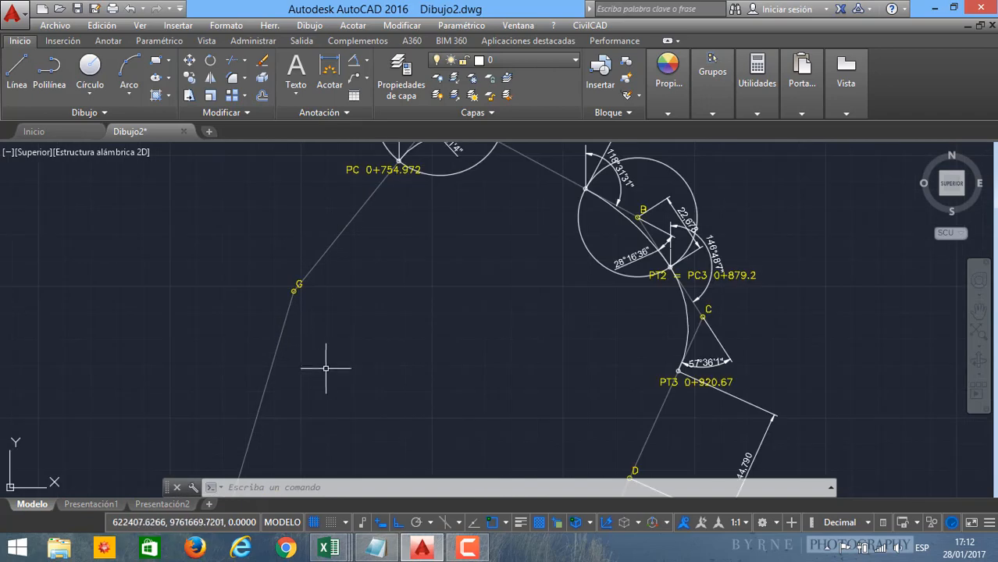
scroll(336, 352, "down", 1)
scroll(333, 358, "up", 3)
scroll(333, 358, "up", 1)
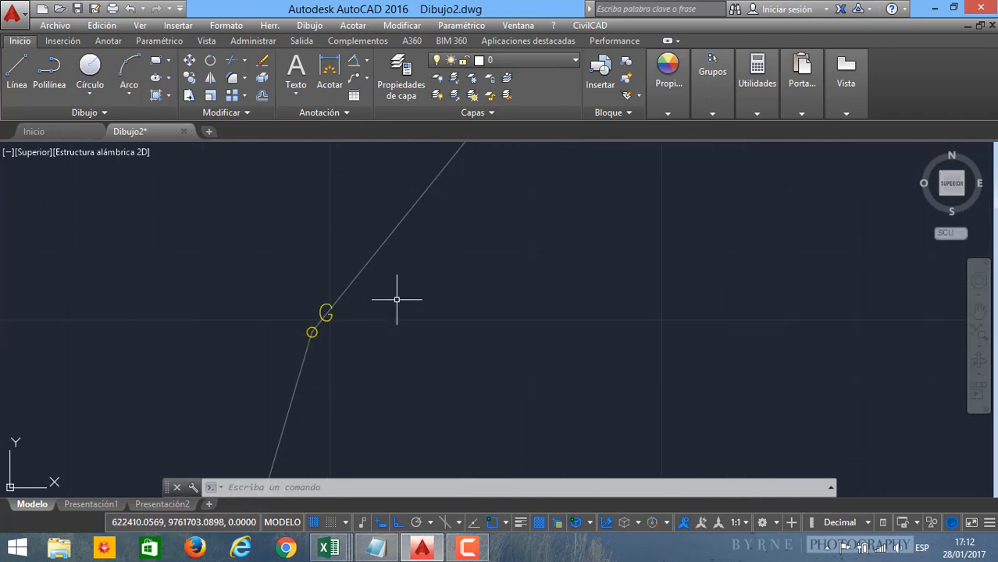
Step: Add an angular dimension for the deflection at vertex G, between the extension of the F–G line and the next tangent
key("Return")
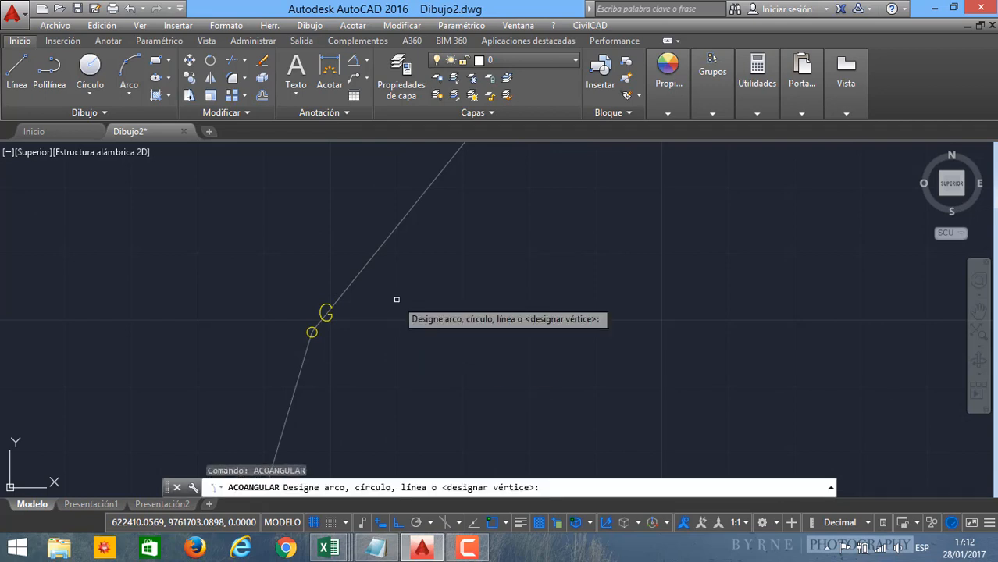
middle_click_drag(322, 352, 378, 341)
left_click(365, 326)
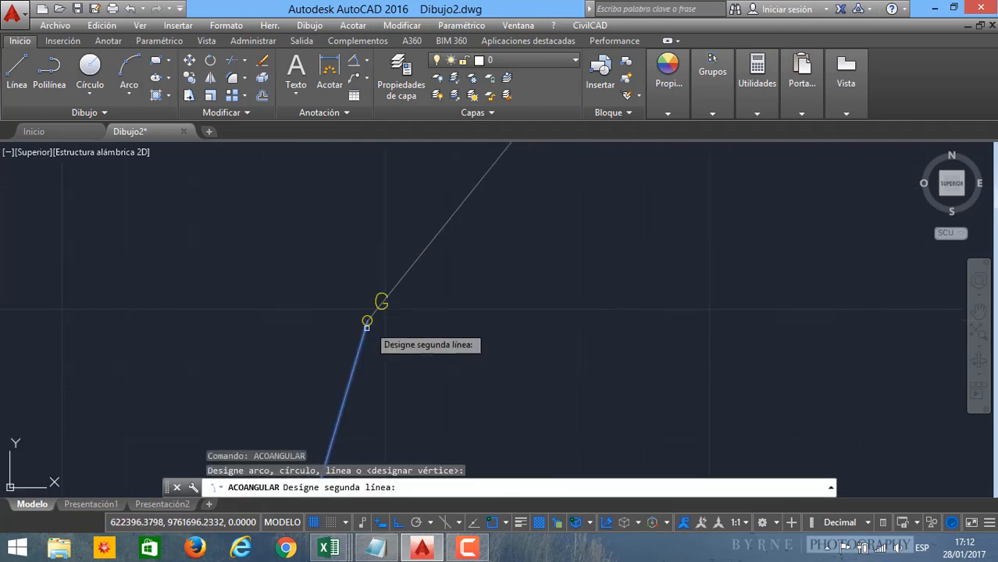
left_click(402, 275)
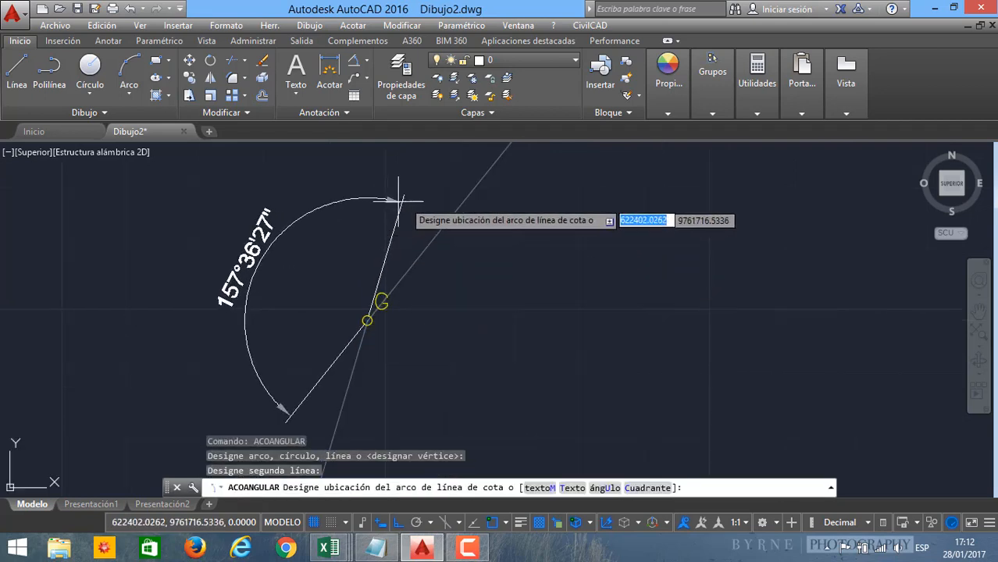
middle_click_drag(459, 188, 410, 258)
left_click(472, 332)
scroll(465, 332, "up", 3)
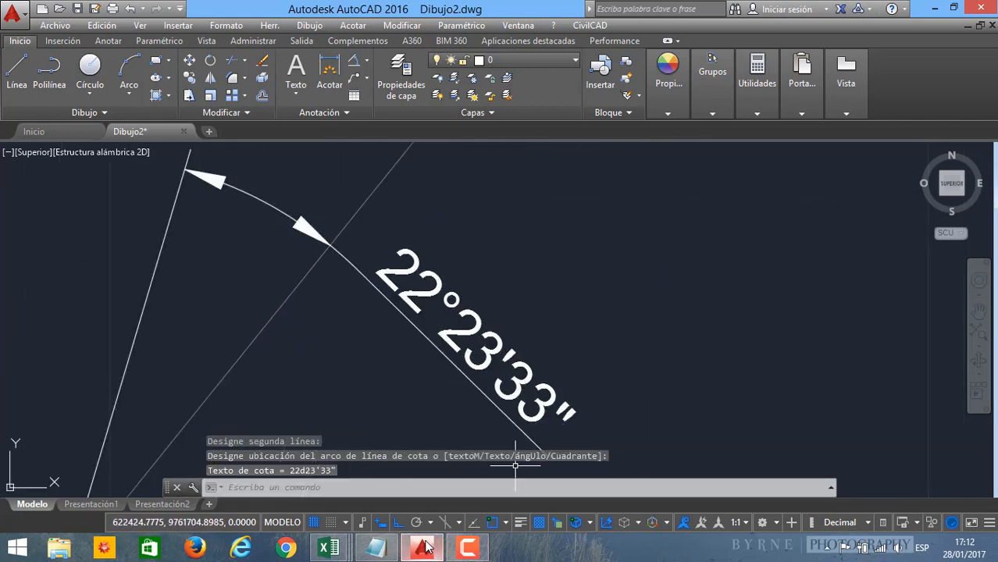
Step: In the Curva Circular Horizontal workbook, set the curve's AC angle to 22.23333 and its radius to 100
mouse_move(426, 546)
mouse_move(328, 547)
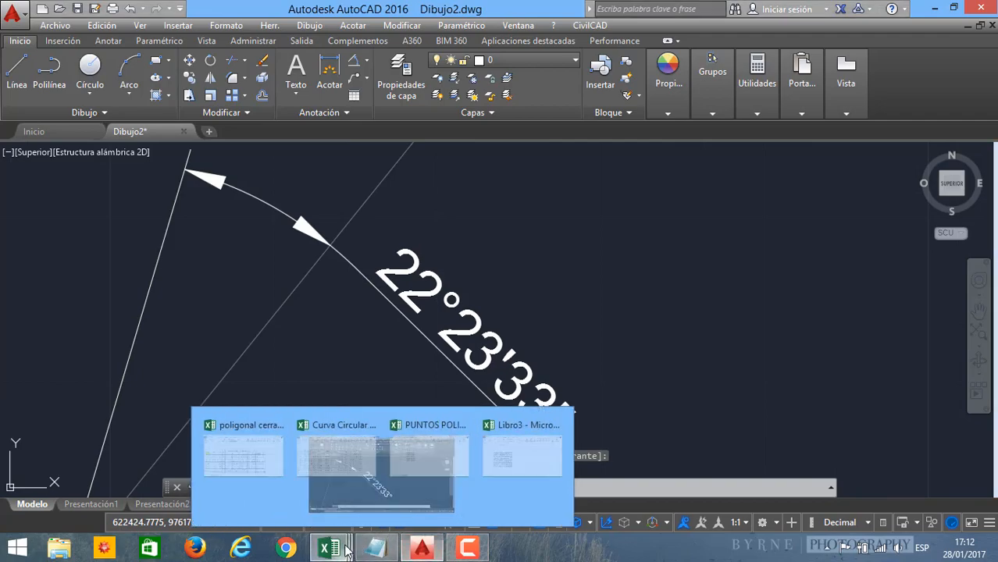
left_click(283, 485)
scroll(132, 312, "up", 8)
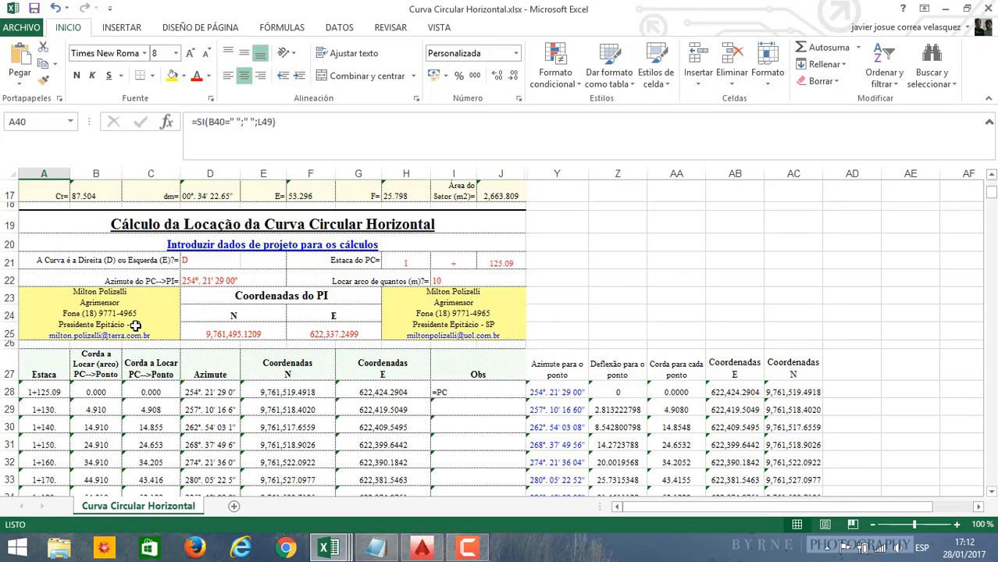
left_click(88, 323)
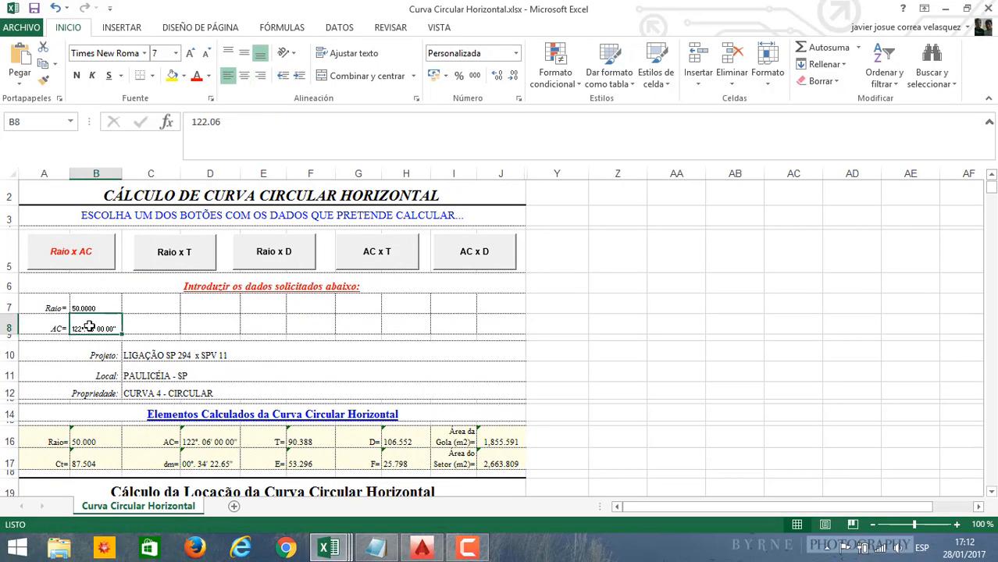
type("22")
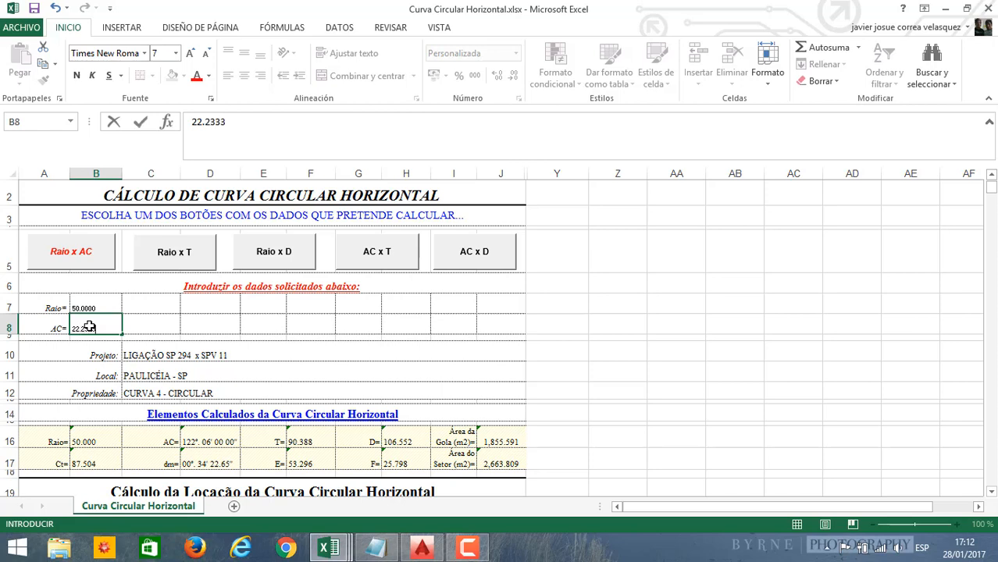
left_click(126, 377)
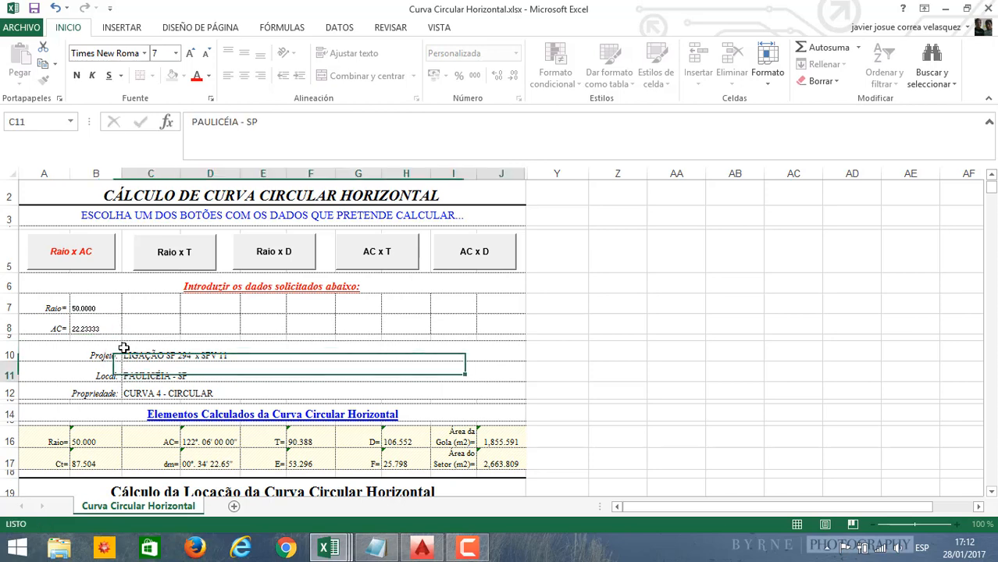
left_click(99, 303)
type("1")
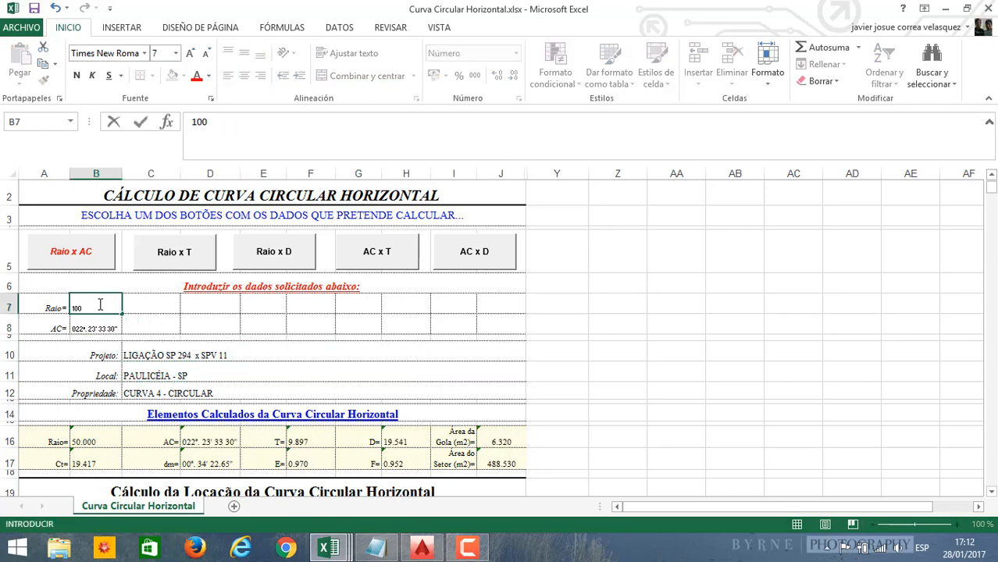
type("00")
left_click(167, 331)
Step: Take the tangent T from the curve workbook and draw a circle of radius 19.794 centred on vertex G in the drawing
scroll(167, 331, "down", 3)
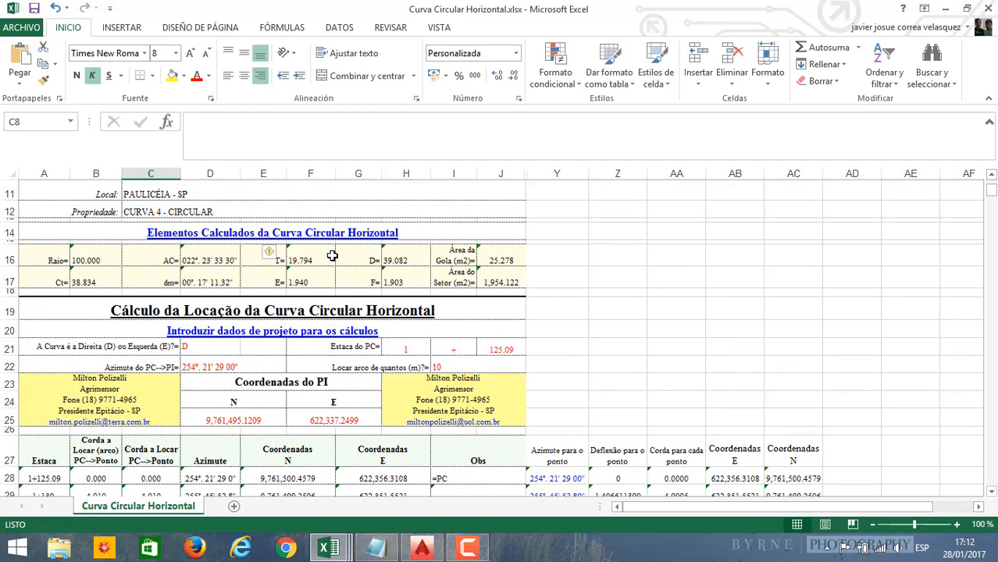
left_click(311, 260)
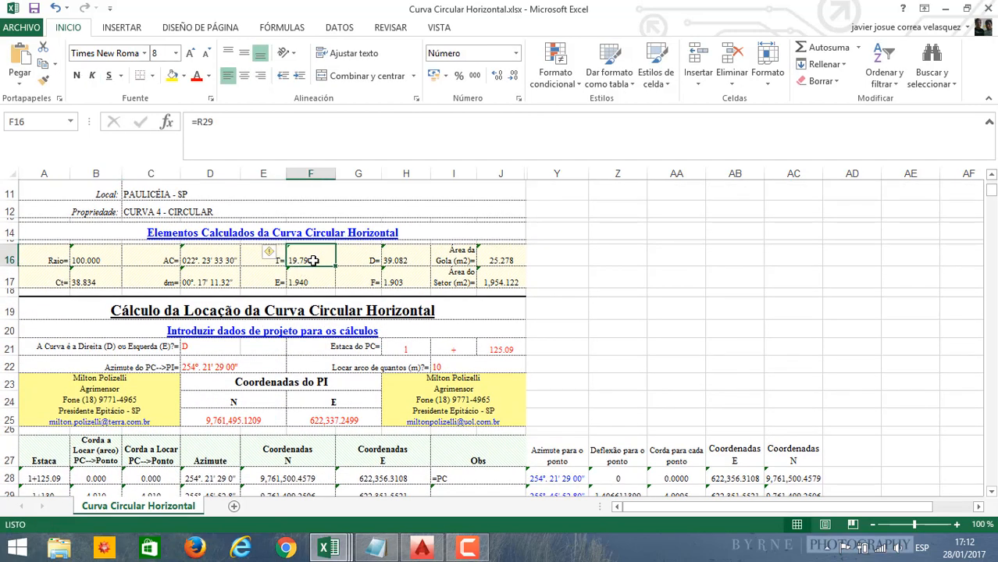
left_click(421, 546)
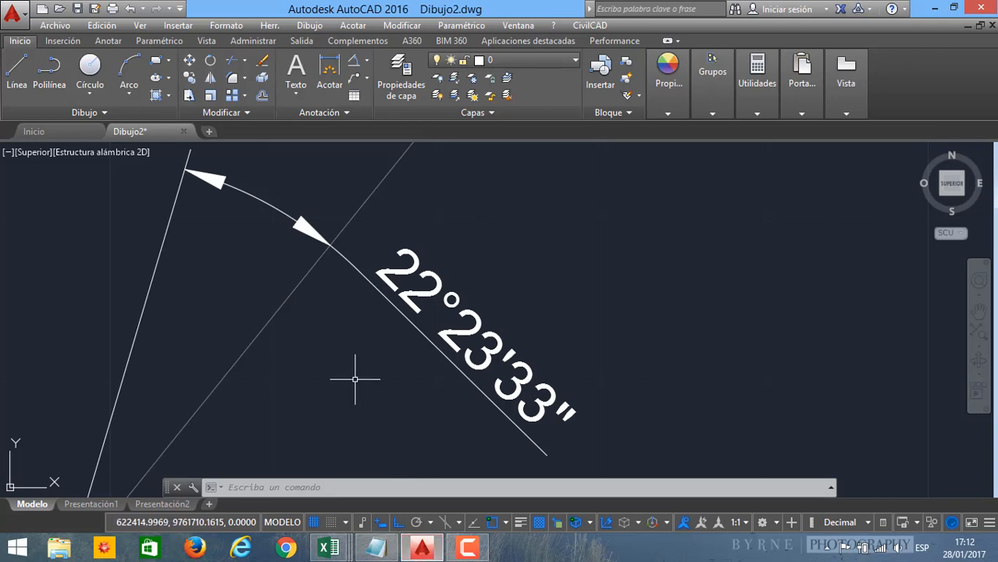
scroll(354, 380, "down", 5)
key("Return")
scroll(289, 412, "up", 3)
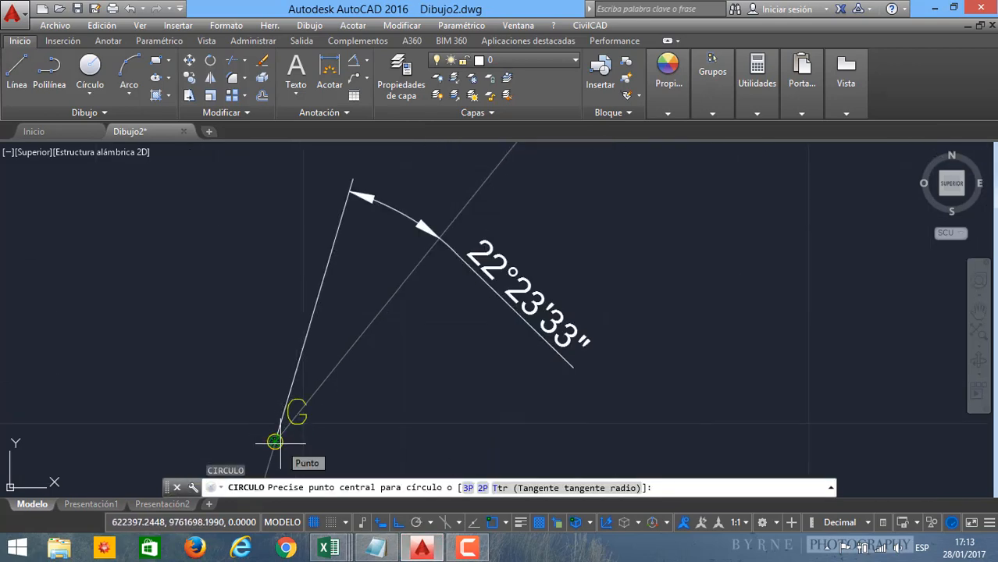
left_click(278, 440)
type("19.794")
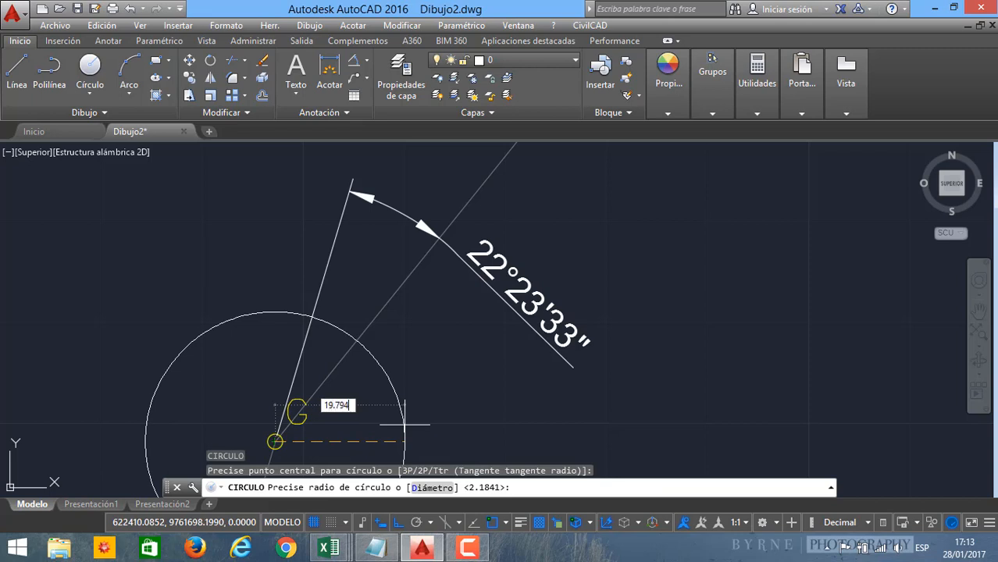
key("Return")
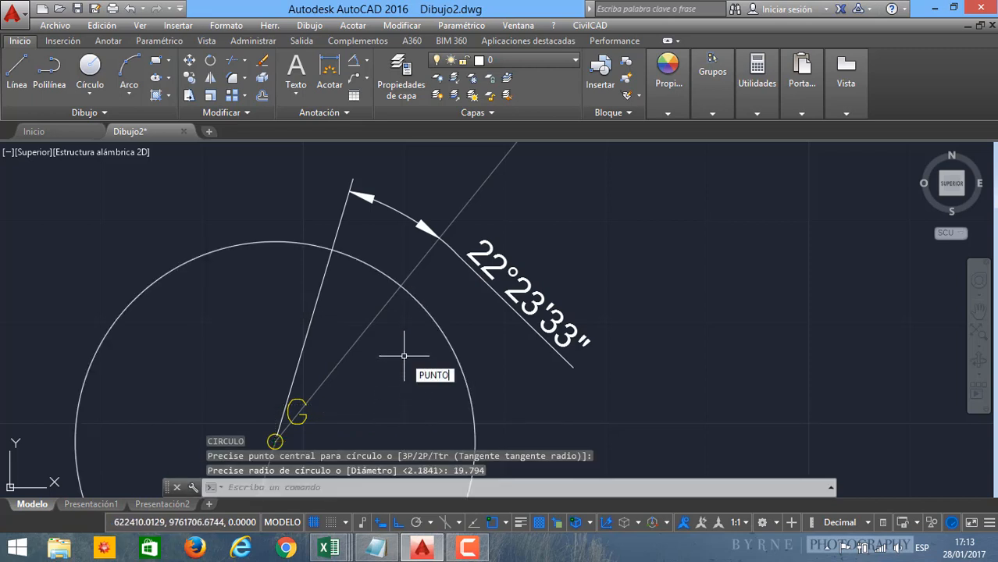
type("PUNTO")
key("Return")
left_click(400, 285)
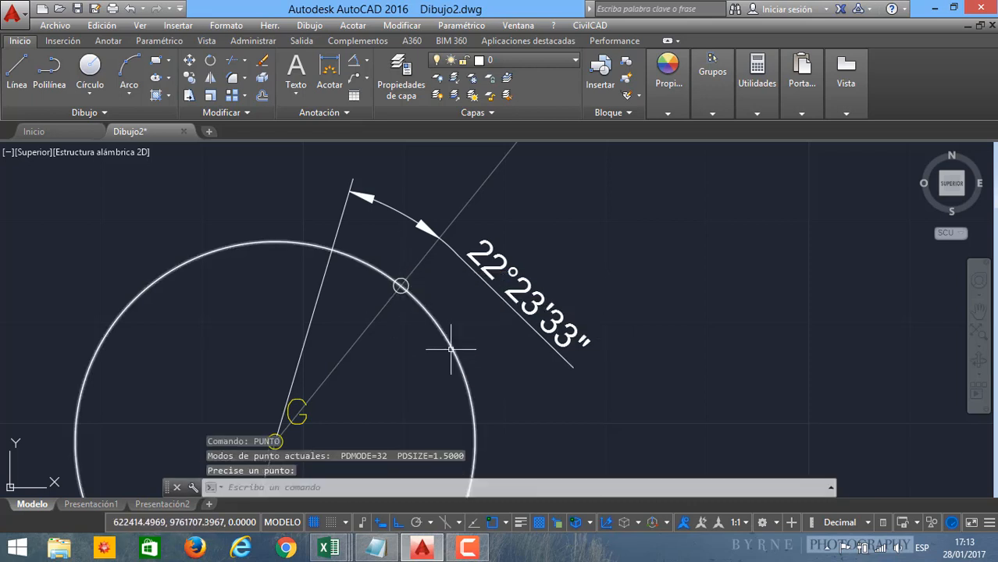
middle_click_drag(450, 350, 413, 326)
left_click(375, 263)
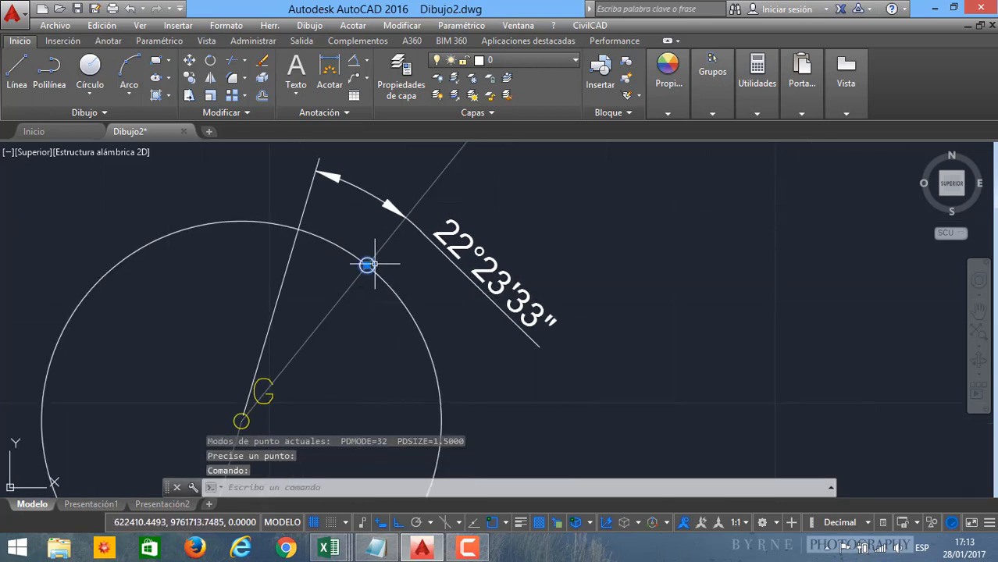
key("Delete")
Step: Place a point where the circle around G crosses the F–G line, marking the start of the curve
mouse_move(363, 324)
middle_mouse_down()
mouse_move(417, 245)
mouse_move(480, 200)
middle_mouse_up()
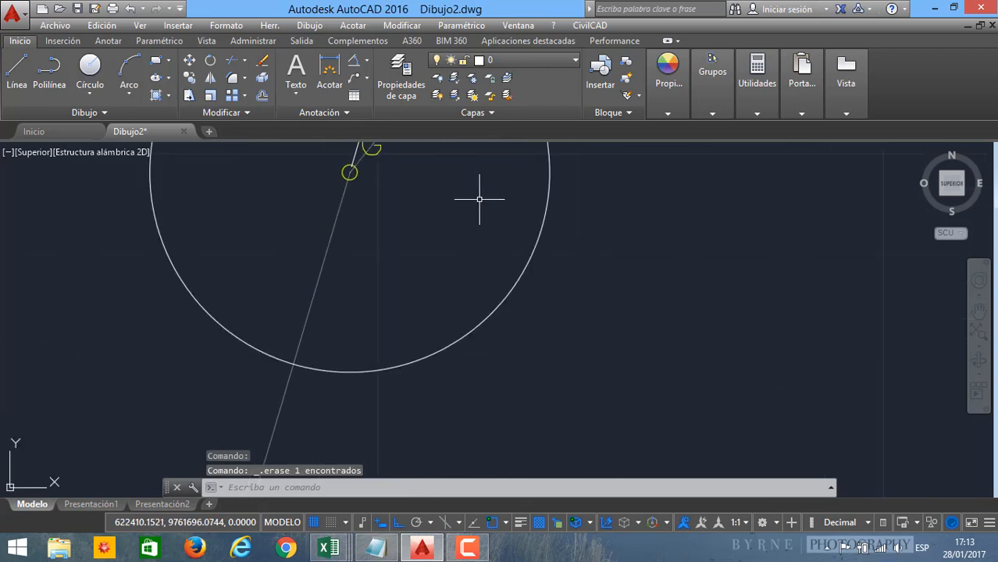
type("O")
key("Return")
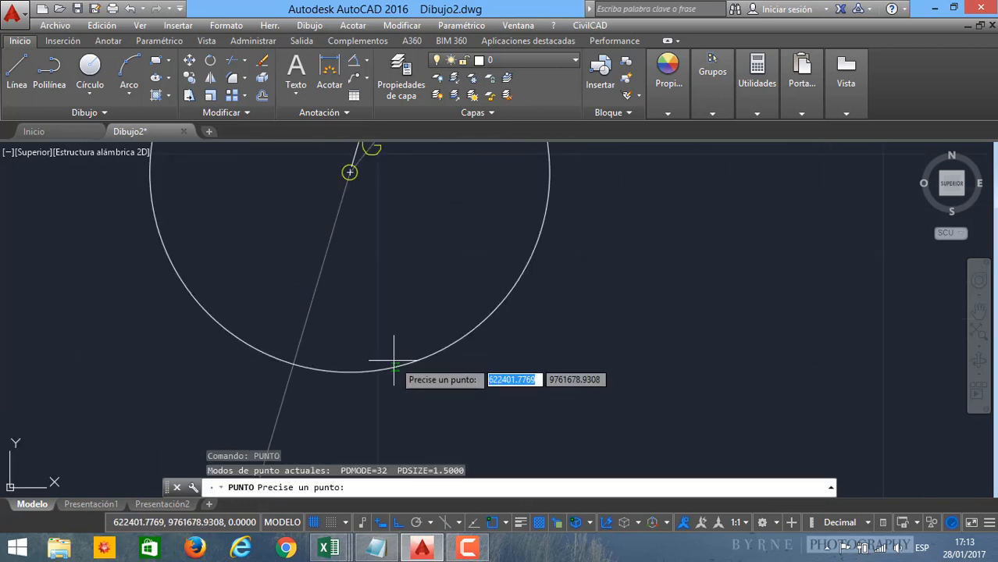
left_click(293, 363)
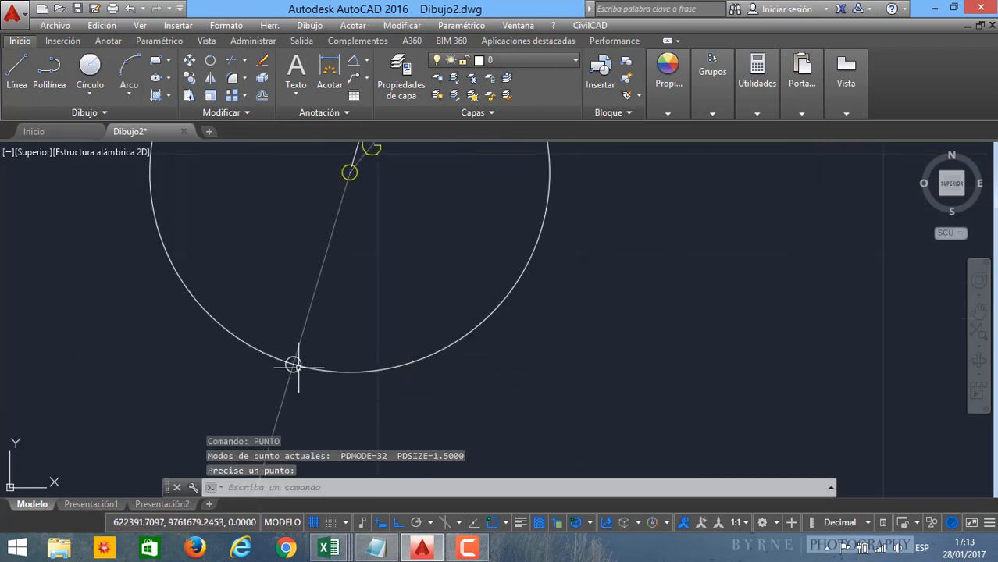
Step: Draw a vertical north reference line upward from the start point of curve G
middle_click_drag(293, 363, 321, 388)
type("l")
key("Return")
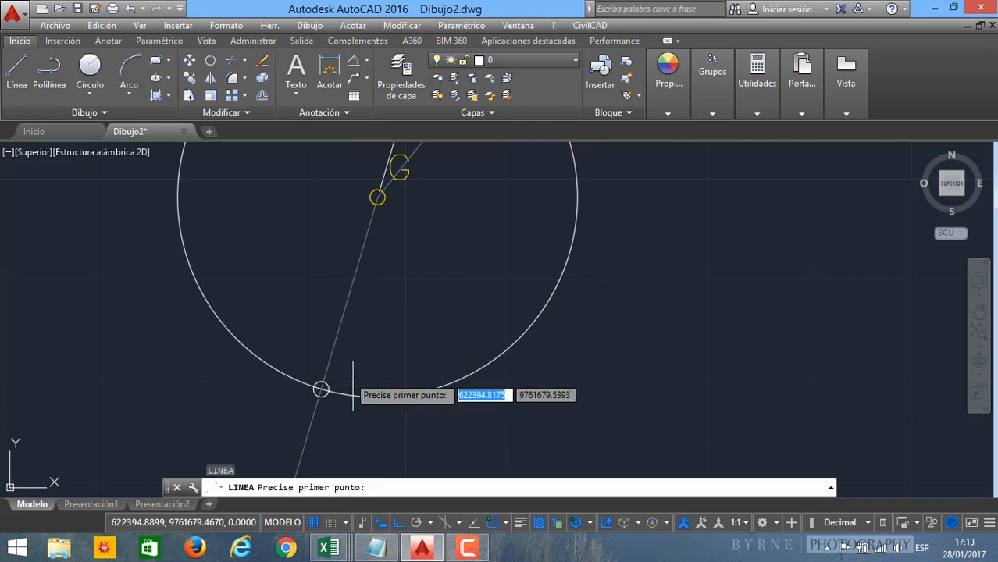
left_click(321, 389)
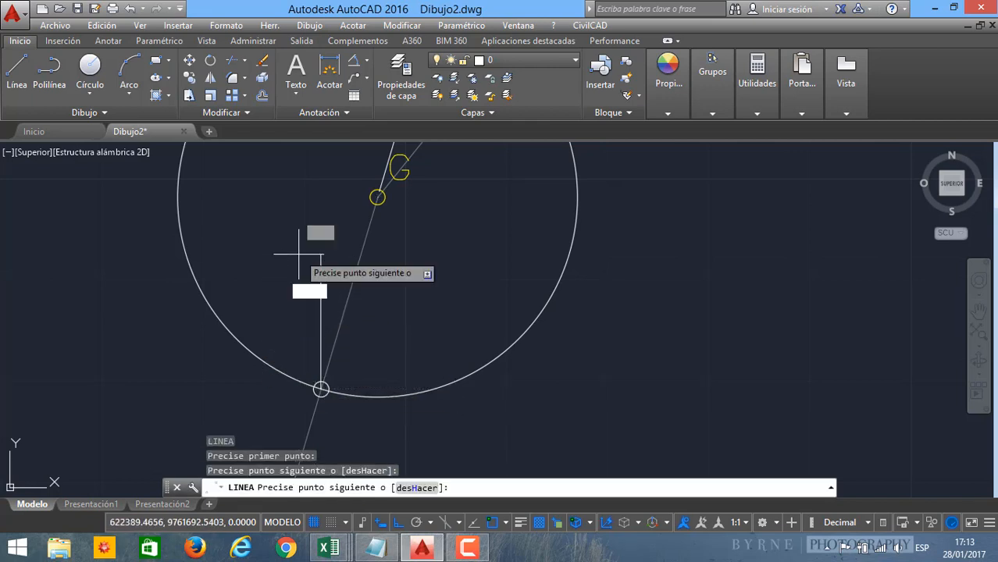
key("Escape")
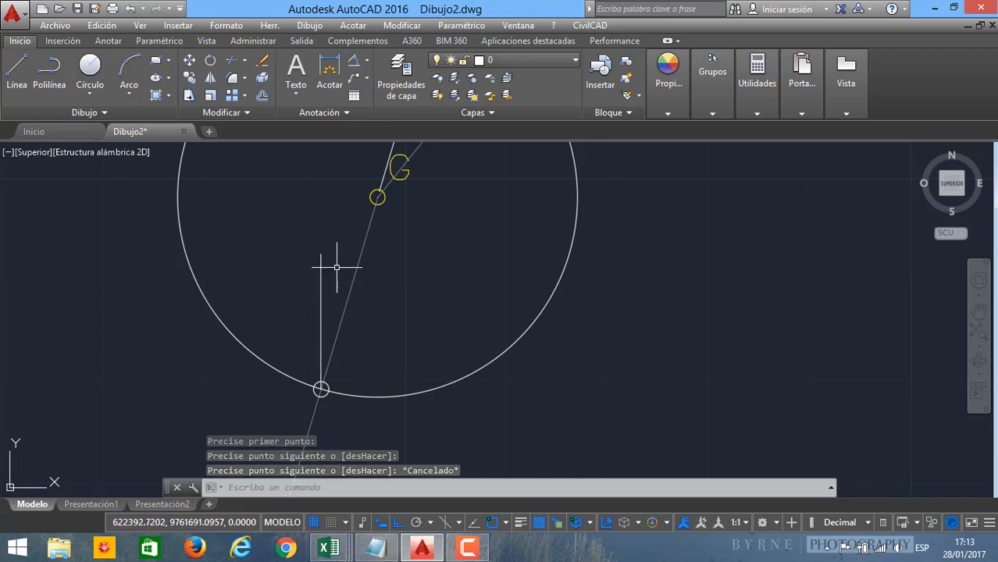
middle_click_drag(352, 292, 340, 289)
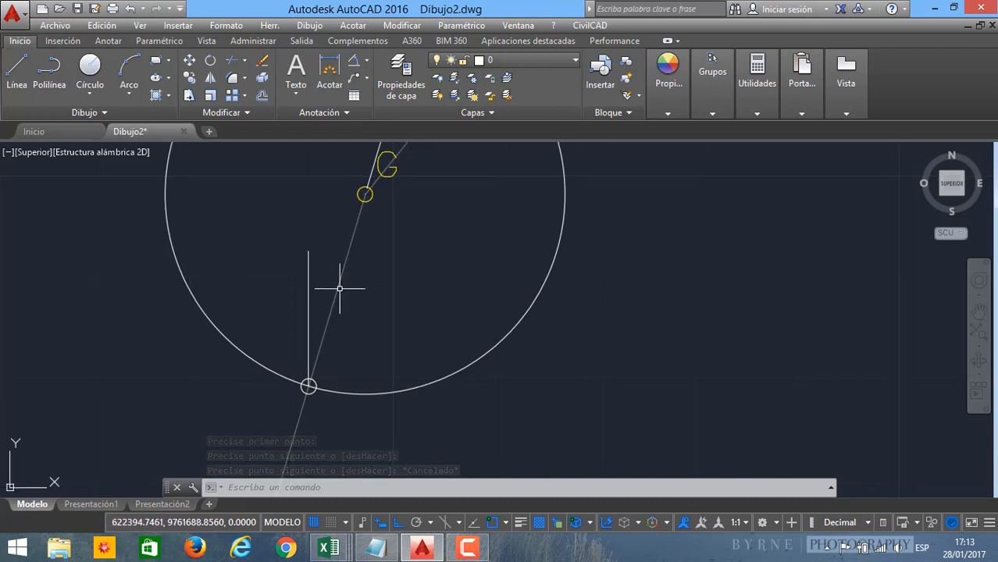
Step: Add an angular dimension between the north reference line and the F–G tangent at the start point of curve G
key("Return")
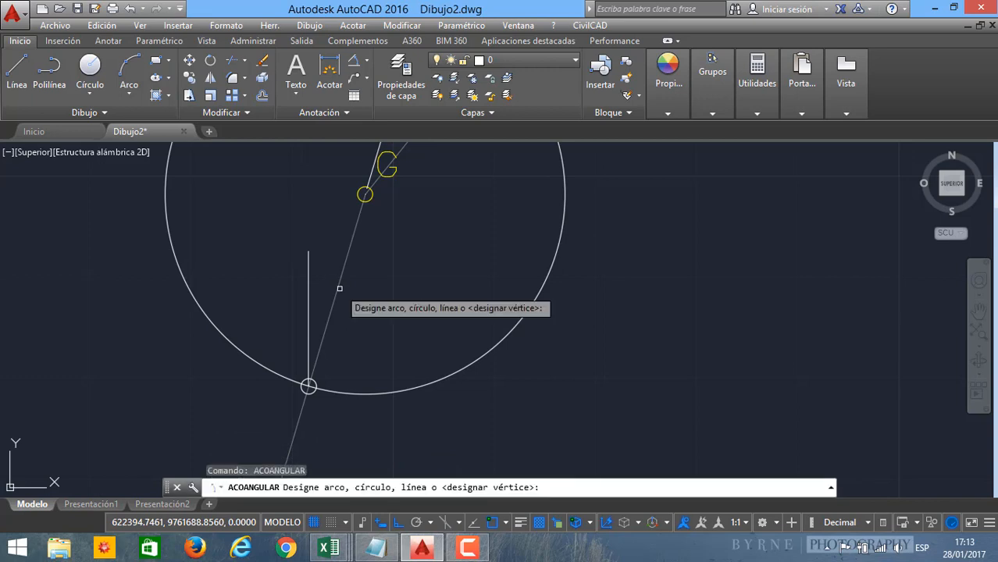
left_click(309, 284)
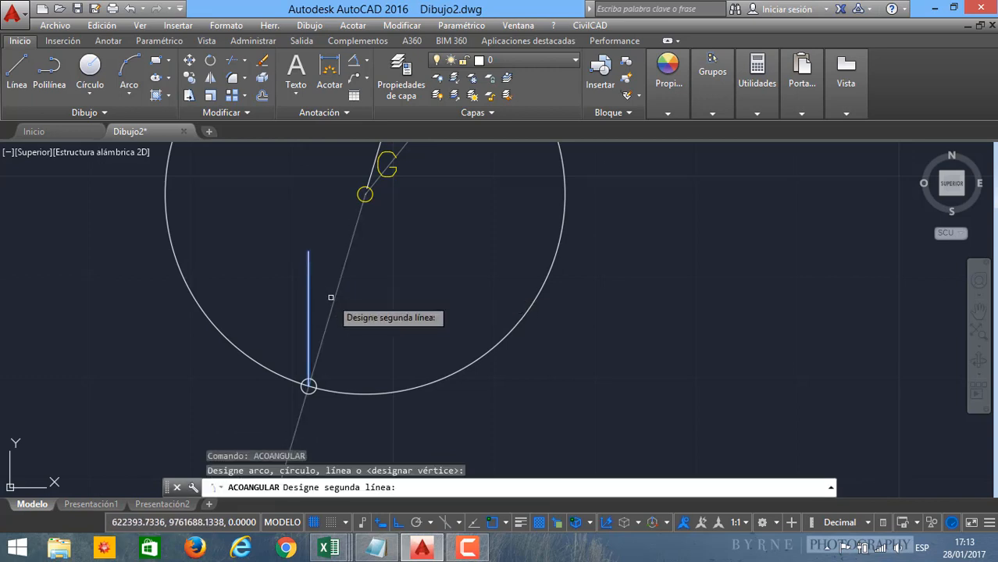
left_click(332, 297)
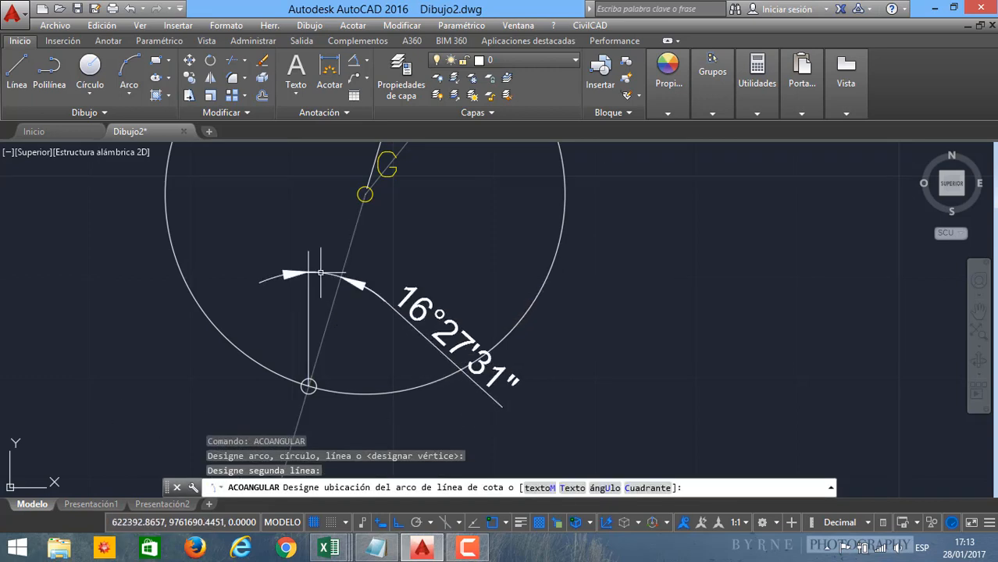
left_click(391, 275)
middle_click_drag(396, 329, 339, 307)
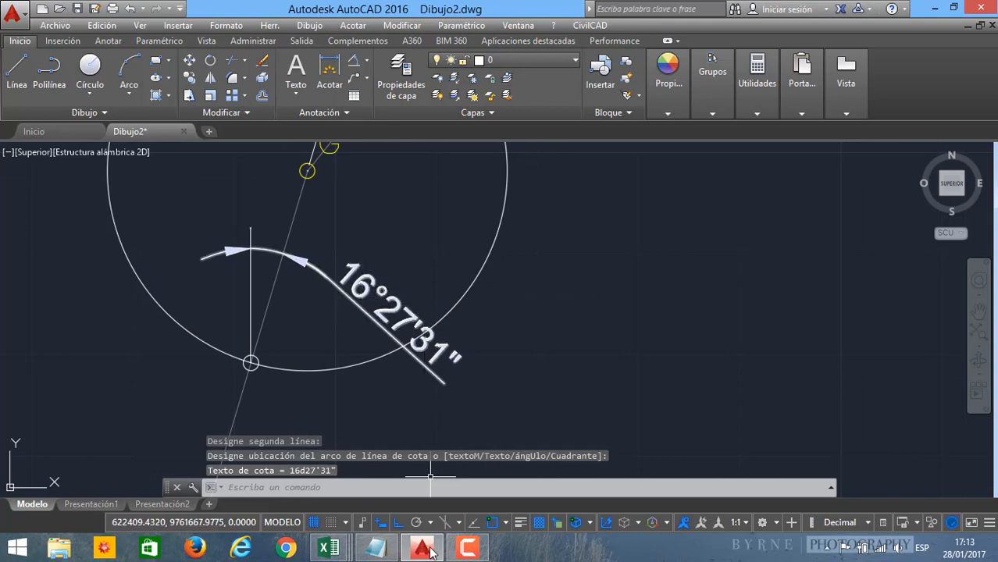
Step: Set the azimuth from PC to PI in the curve workbook to 16.2731
mouse_move(346, 539)
left_click(312, 498)
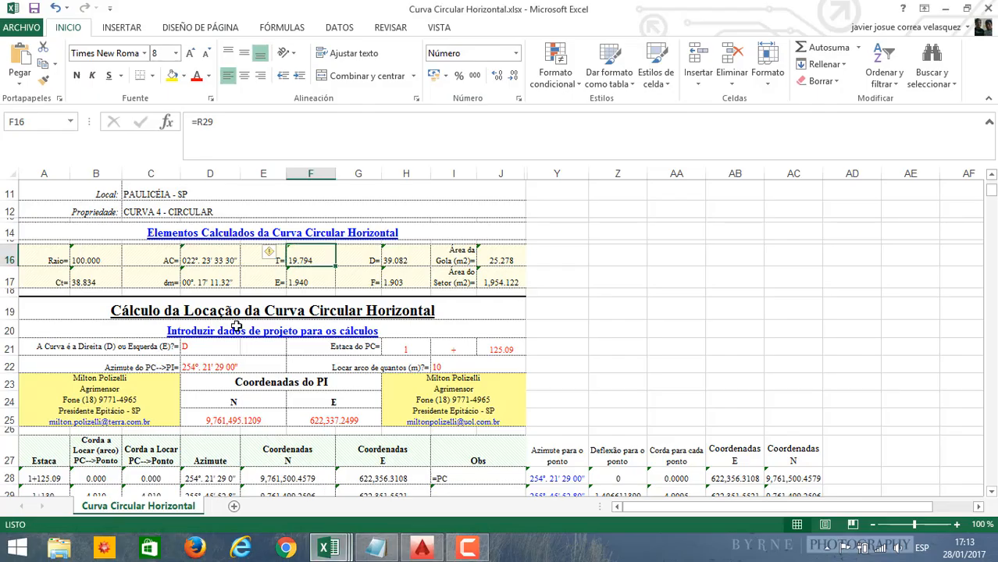
left_click(222, 324)
left_click(219, 263)
left_click(218, 378)
left_click(218, 366)
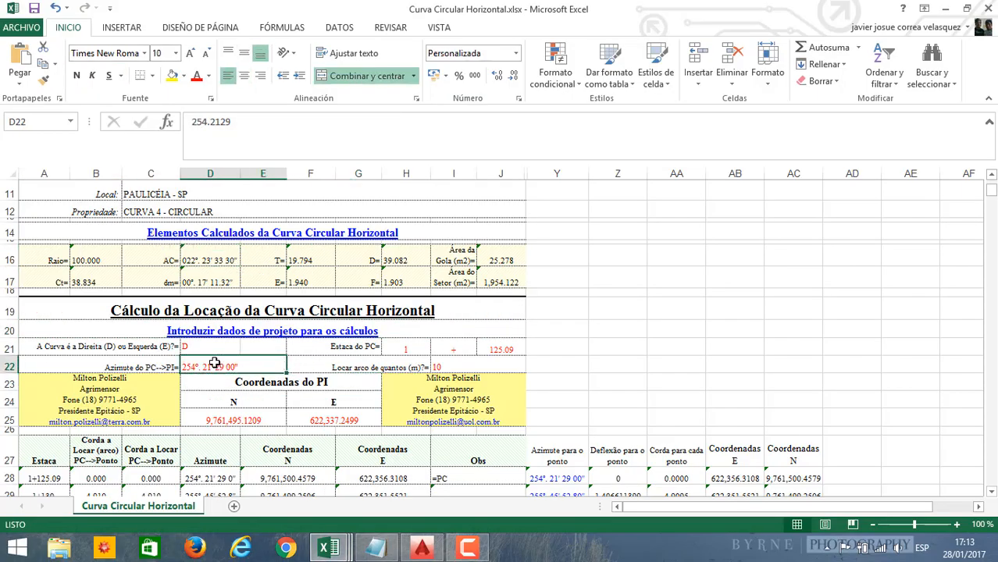
key("Delete")
type("16.2731")
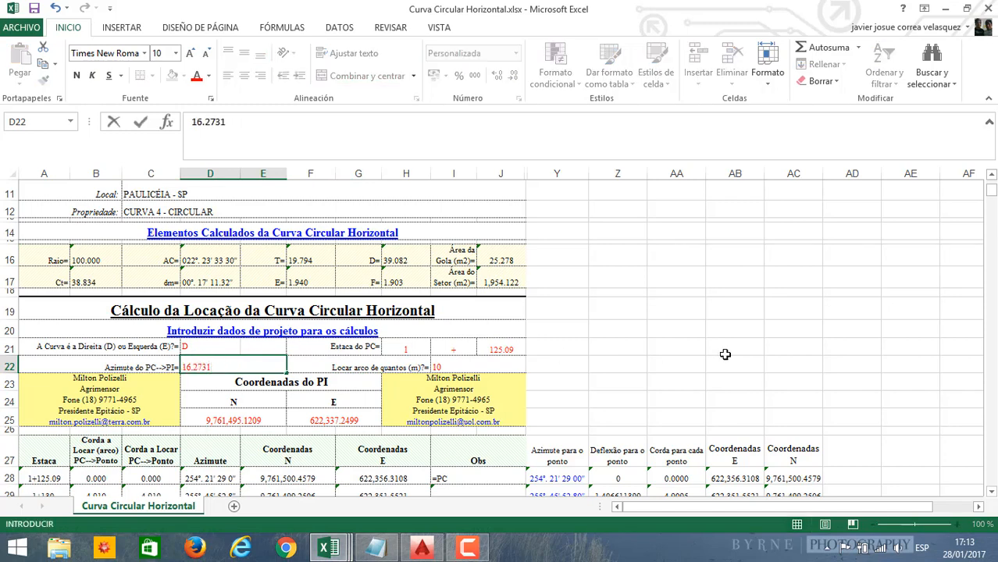
left_click(725, 354)
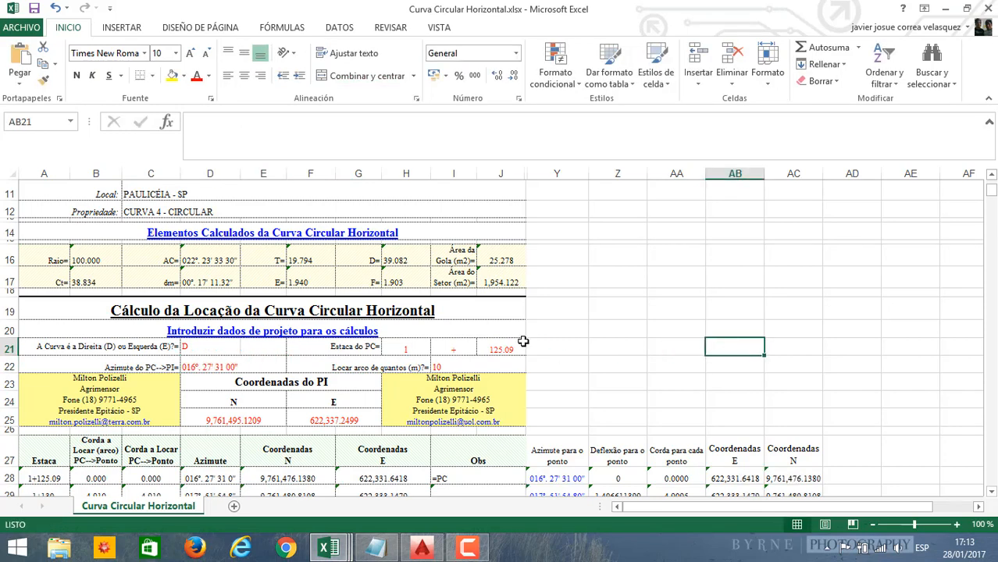
Step: Set the arc staking interval in the curve workbook to 5 m
left_click(486, 360)
type("5")
left_click(615, 353)
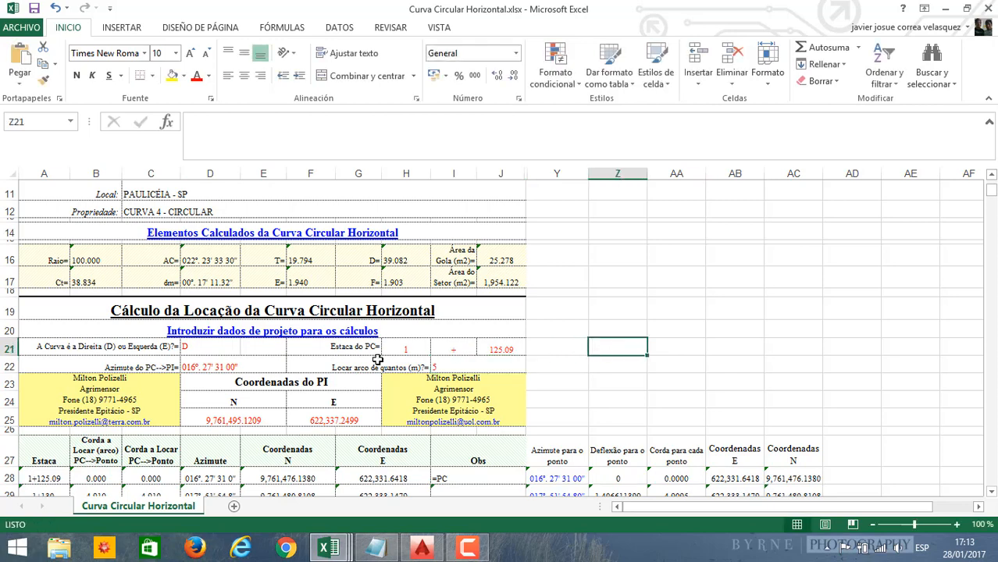
scroll(383, 331, "down", 1)
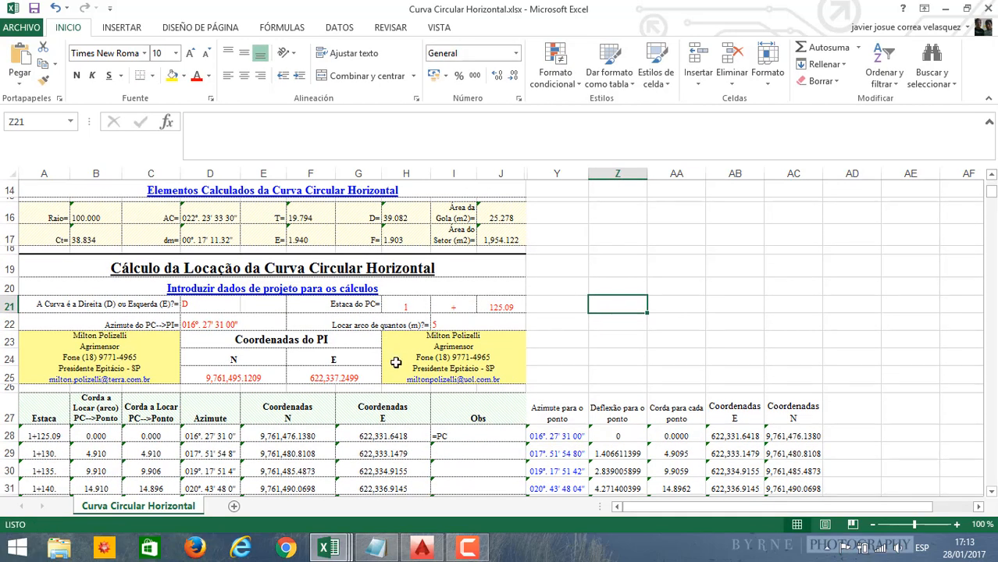
Step: In the drawing, dimension the tangent distance between PT5 and the start point of curve G
left_click(434, 551)
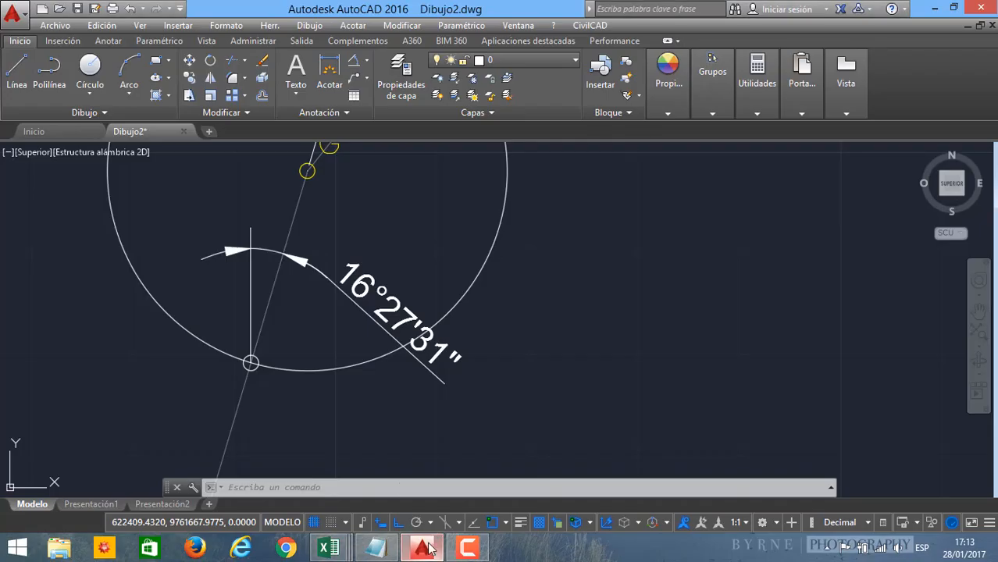
scroll(306, 351, "down", 6)
middle_click_drag(294, 382, 310, 303)
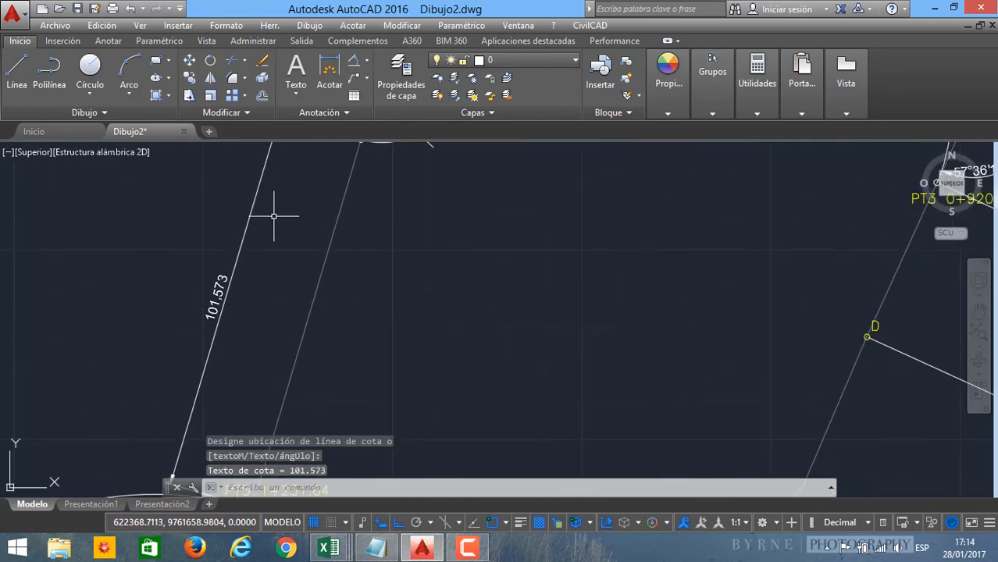
middle_click_drag(309, 311, 324, 174)
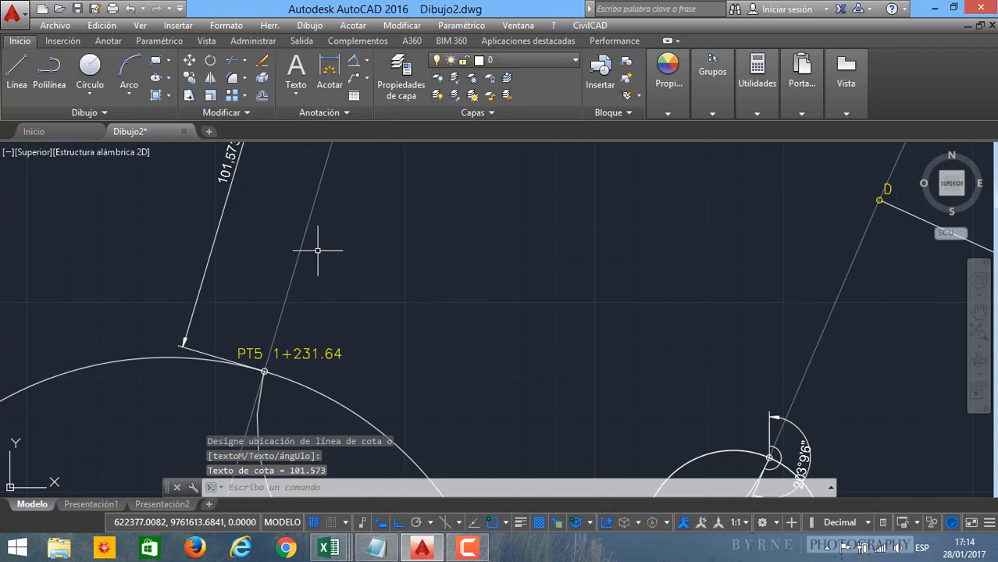
middle_click_drag(323, 251, 313, 319)
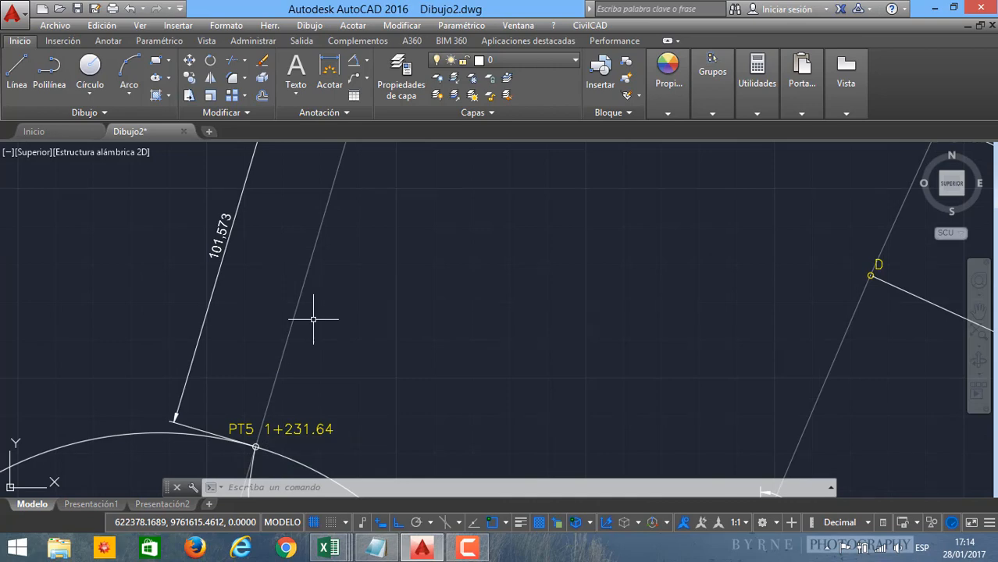
Step: Return to the Curva Circular Horizontal workbook in Excel and set the PC station's metre part to 333.213
middle_click_drag(319, 312, 267, 371)
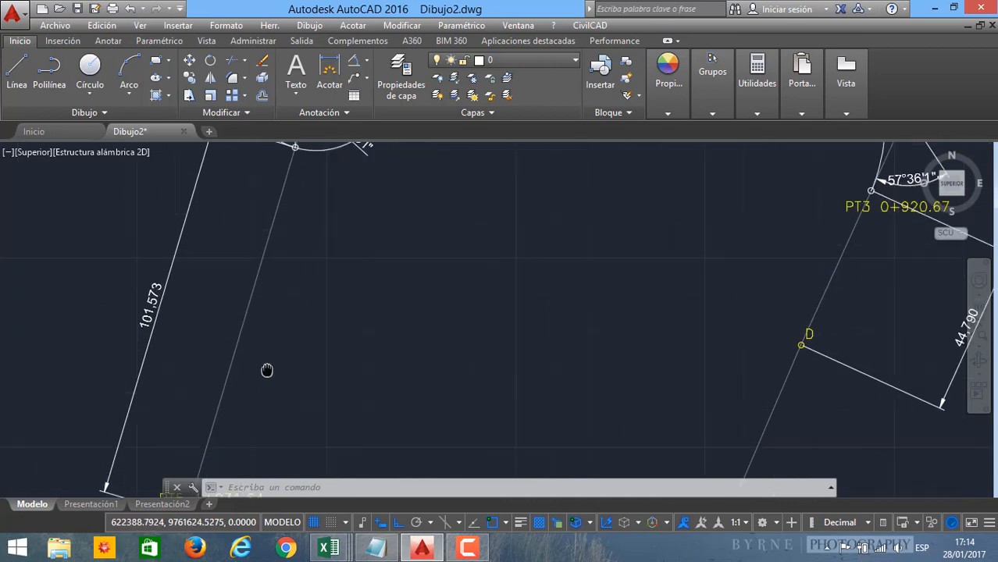
scroll(266, 372, "down", 4)
mouse_move(328, 546)
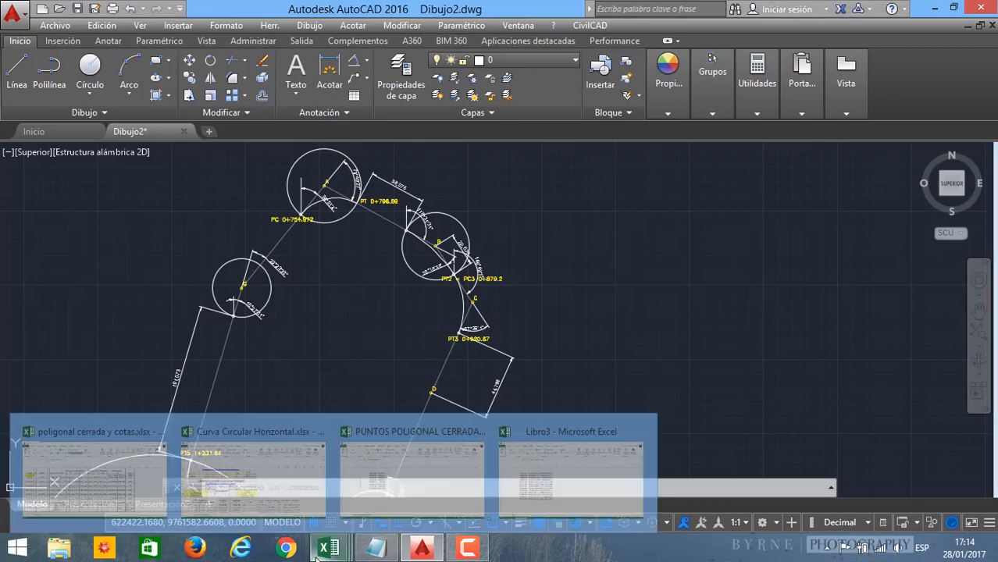
left_click(90, 460)
left_click(491, 310)
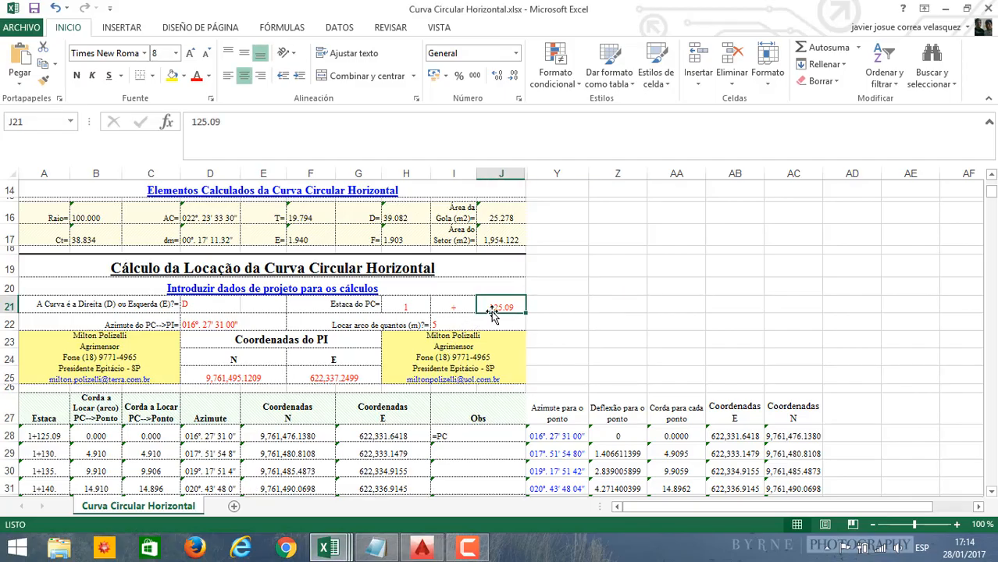
type("333.213")
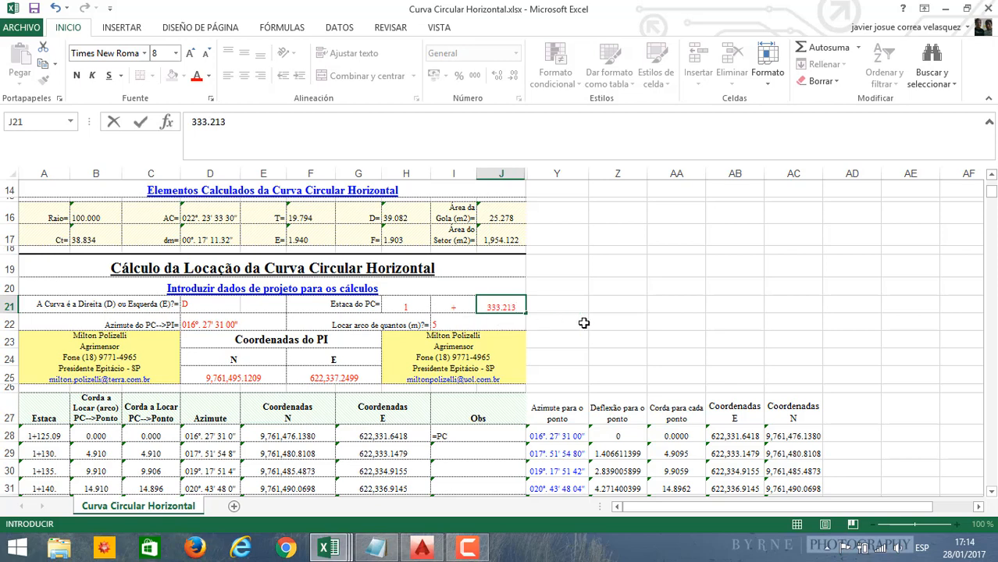
left_click(612, 317)
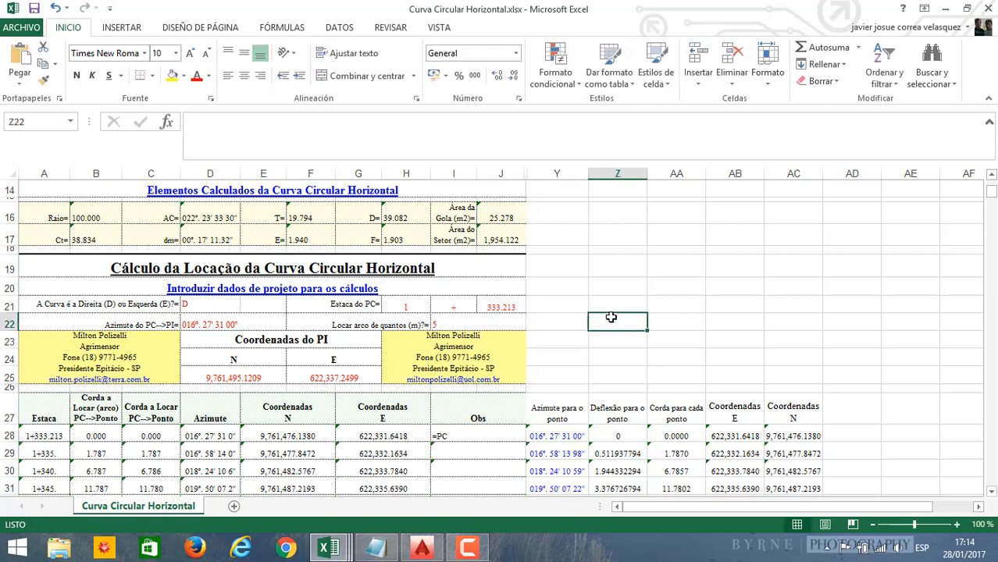
Step: Copy the full-precision east coordinate of point G from the PUNTOS POLIGONAL CERRADA workbook
left_click(300, 374)
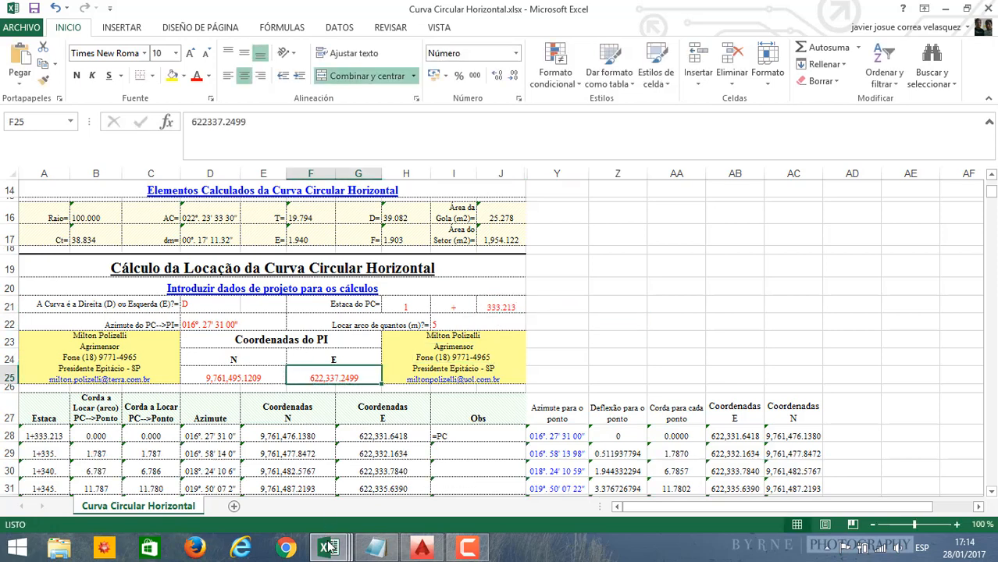
left_click(328, 546)
left_click(525, 480)
left_click(328, 547)
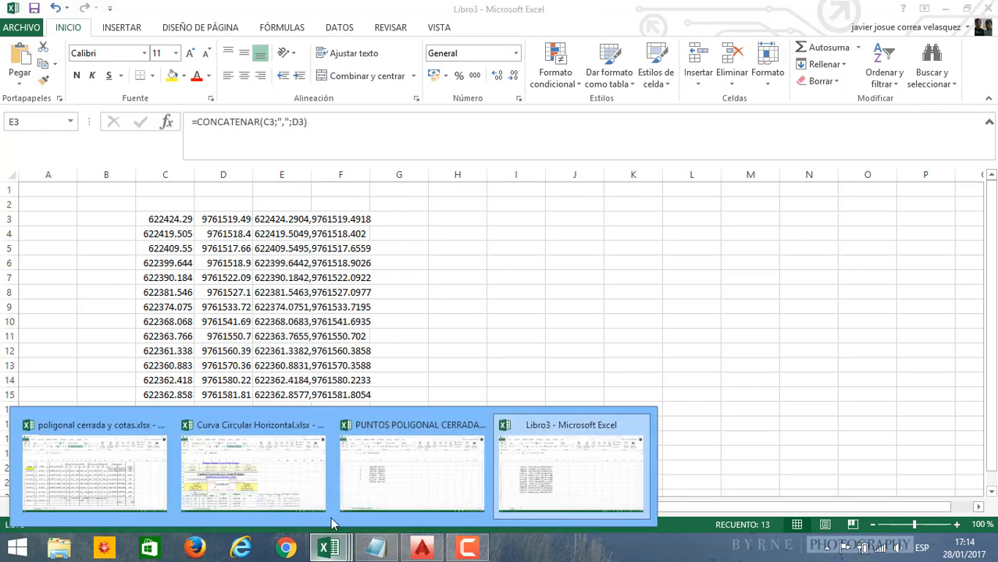
left_click(413, 473)
left_click(212, 323)
left_click(166, 291)
left_click(207, 322)
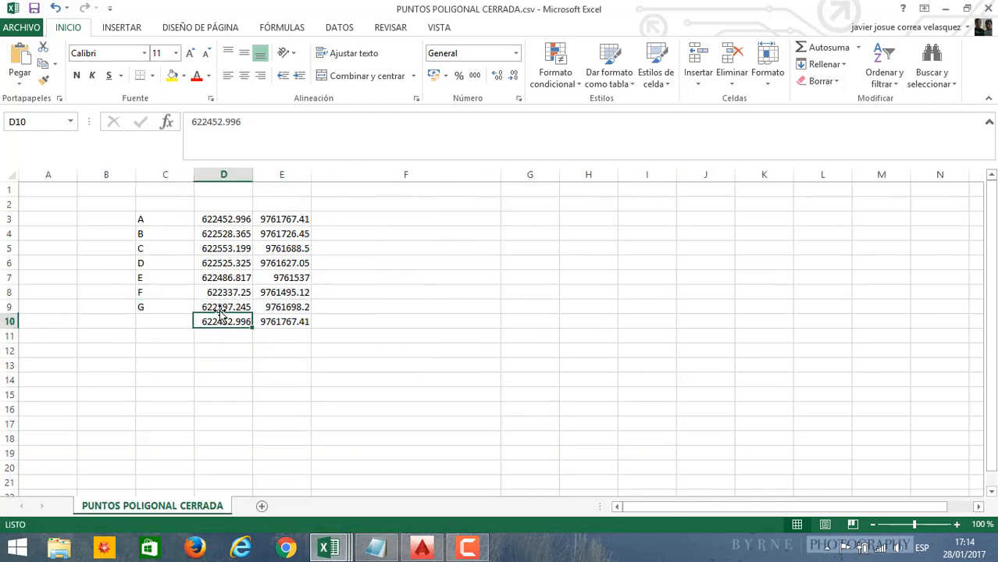
left_click(209, 309)
left_click_drag(302, 127, 185, 127)
key("ctrl+c")
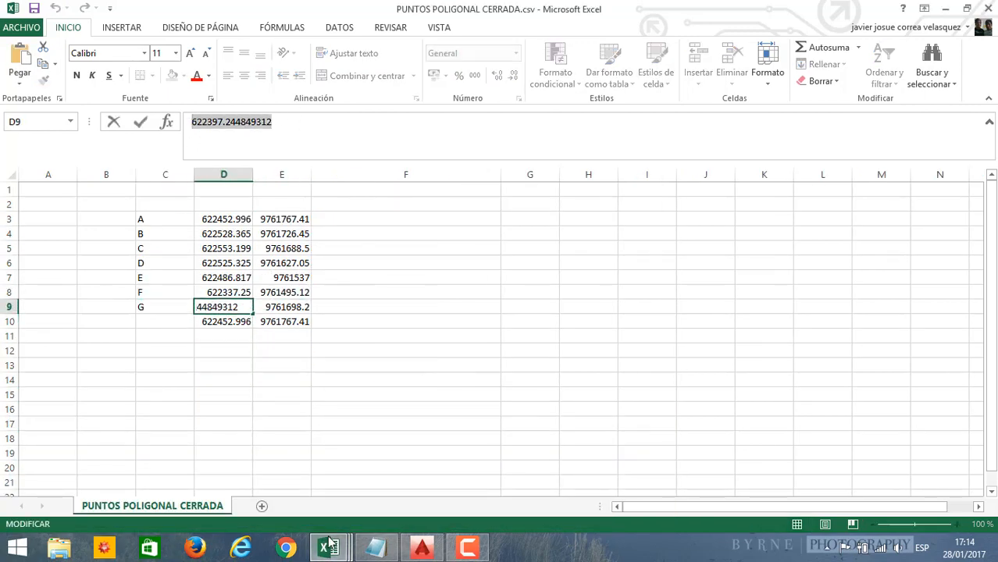
Step: Replace the PI's E coordinate in the Curva Circular Horizontal workbook with the copied value 622397.244849312
left_click(328, 547)
left_click(303, 485)
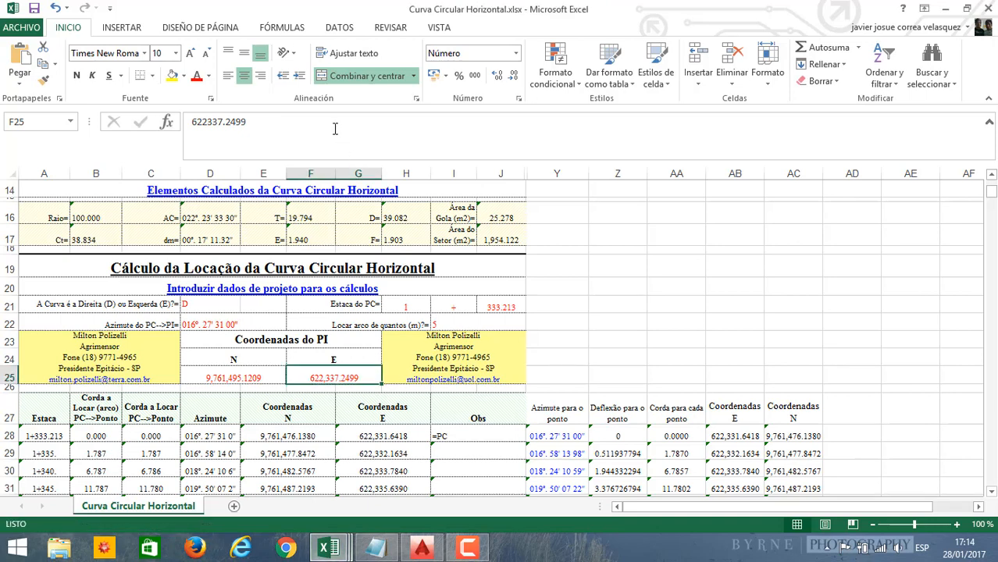
left_click_drag(258, 127, 191, 128)
key("BackSpace")
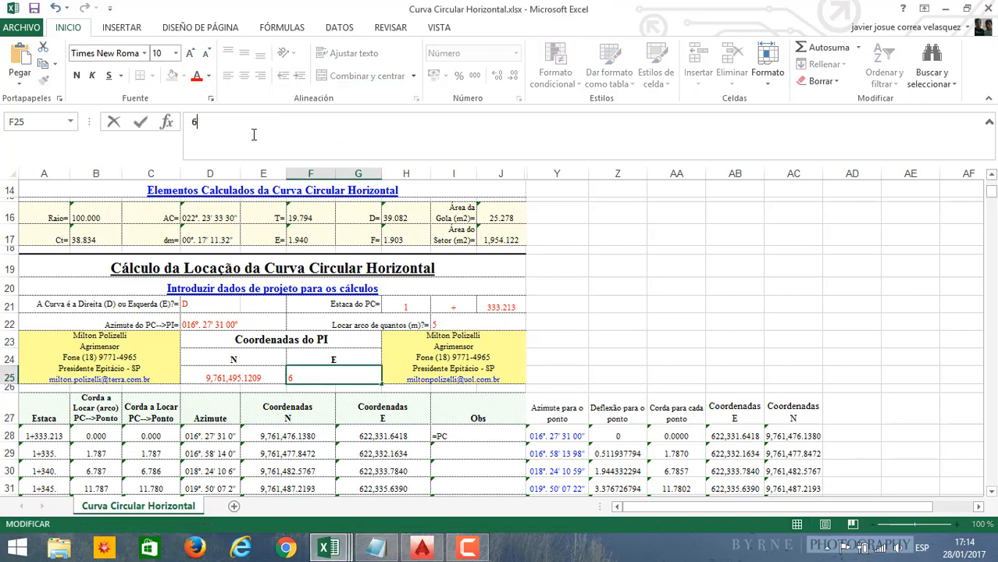
key("BackSpace")
key("ctrl+v")
left_click(707, 320)
Step: Copy point G's full-precision north coordinate from the PUNTOS POLIGONAL CERRADA workbook
mouse_move(335, 546)
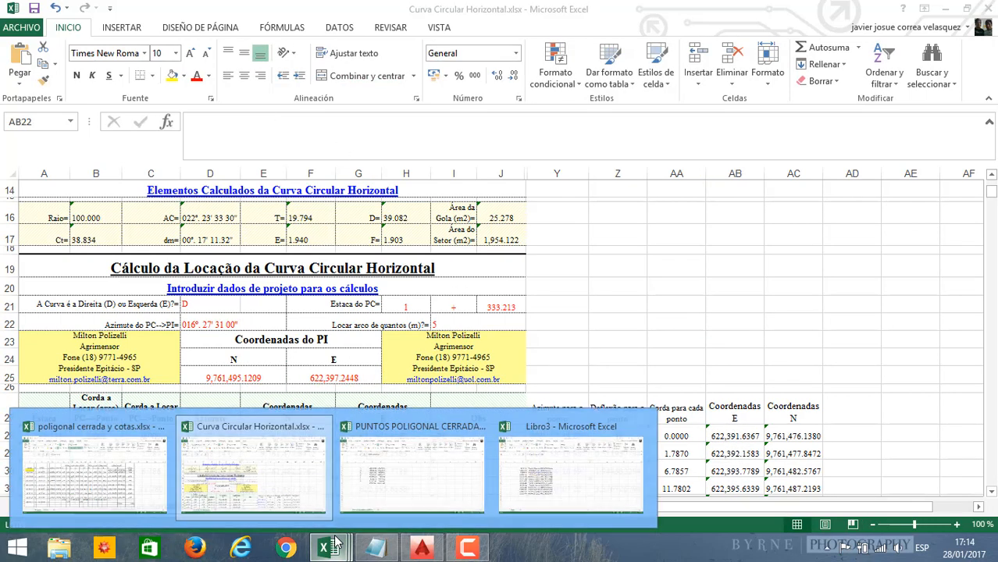
left_click(363, 504)
left_click(278, 321)
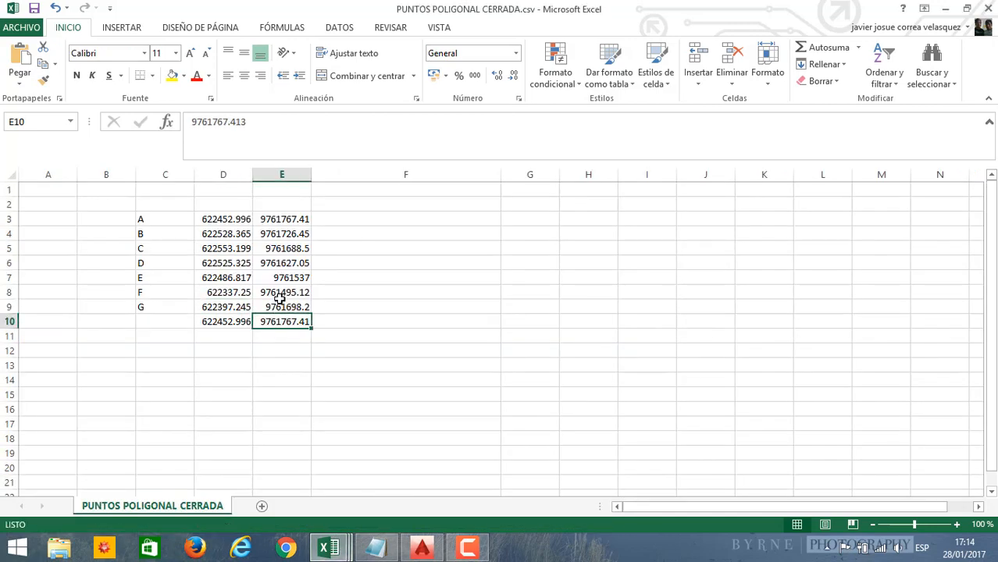
left_click(280, 305)
left_click(301, 120)
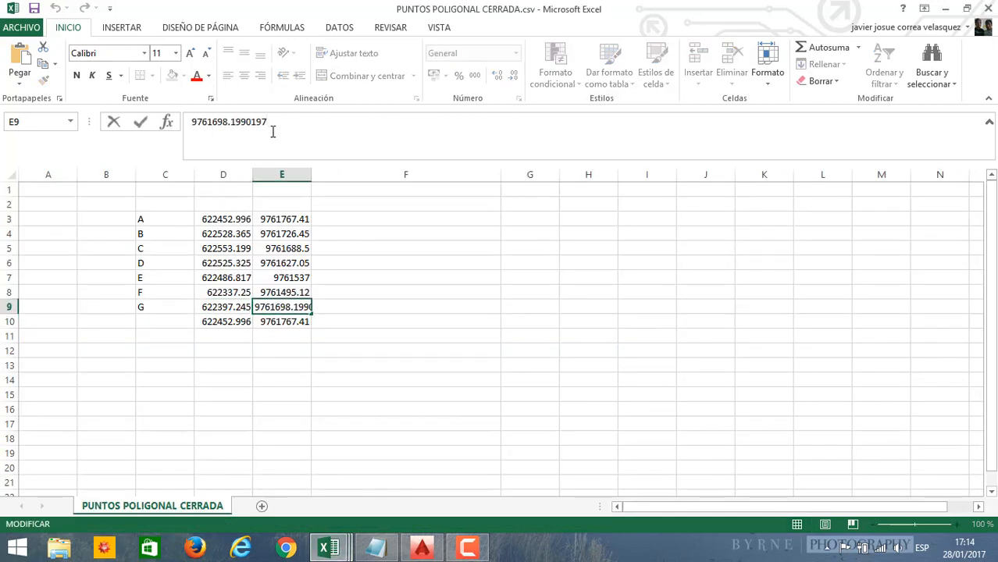
left_click_drag(272, 131, 191, 125)
key("ctrl+c")
left_click(277, 376)
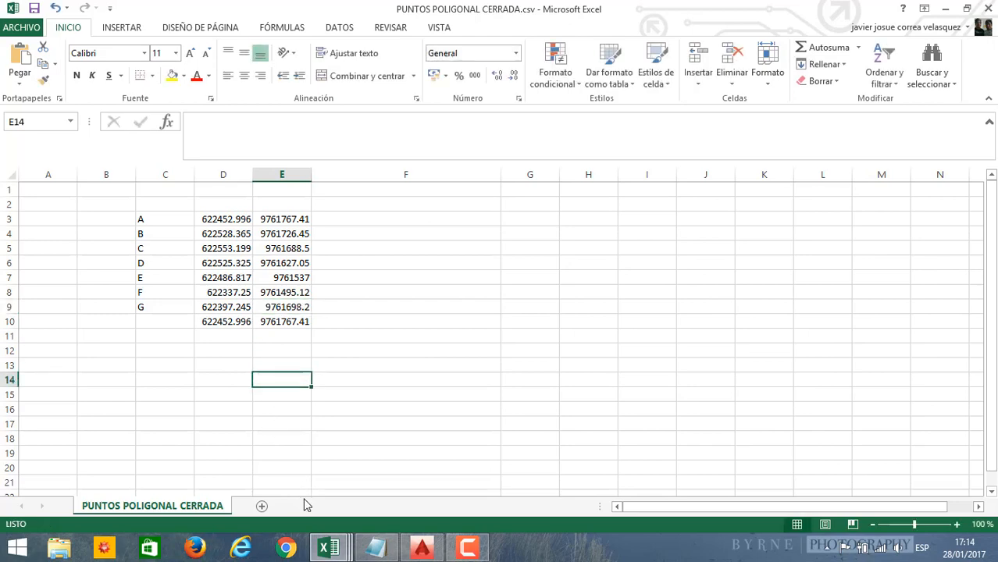
Step: Replace the PI's N coordinate in the Curva Circular Horizontal workbook with the copied value 9761698.1990197
mouse_move(329, 547)
left_click(270, 453)
left_click(255, 367)
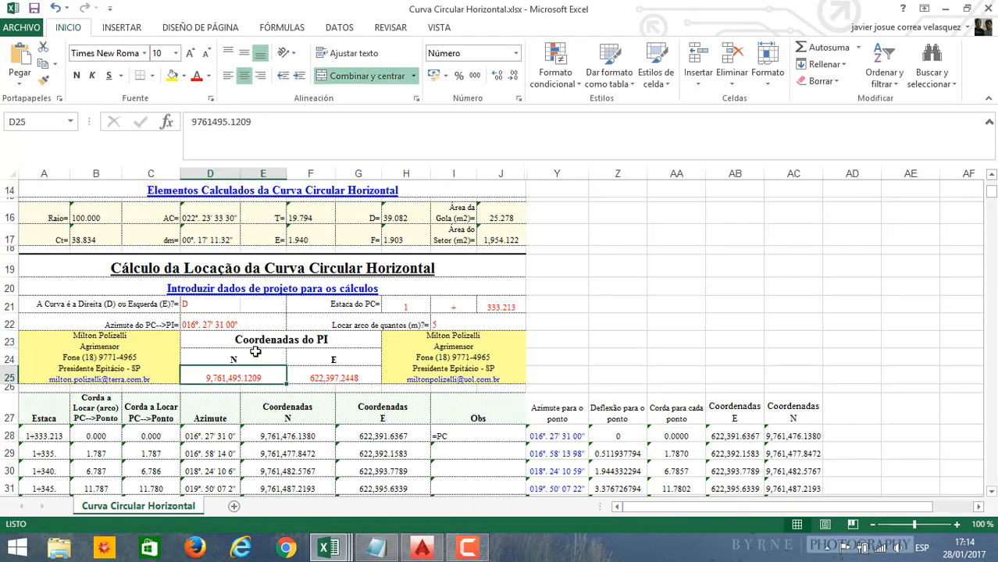
left_click_drag(277, 125, 191, 125)
key("ctrl+v")
left_click(613, 376)
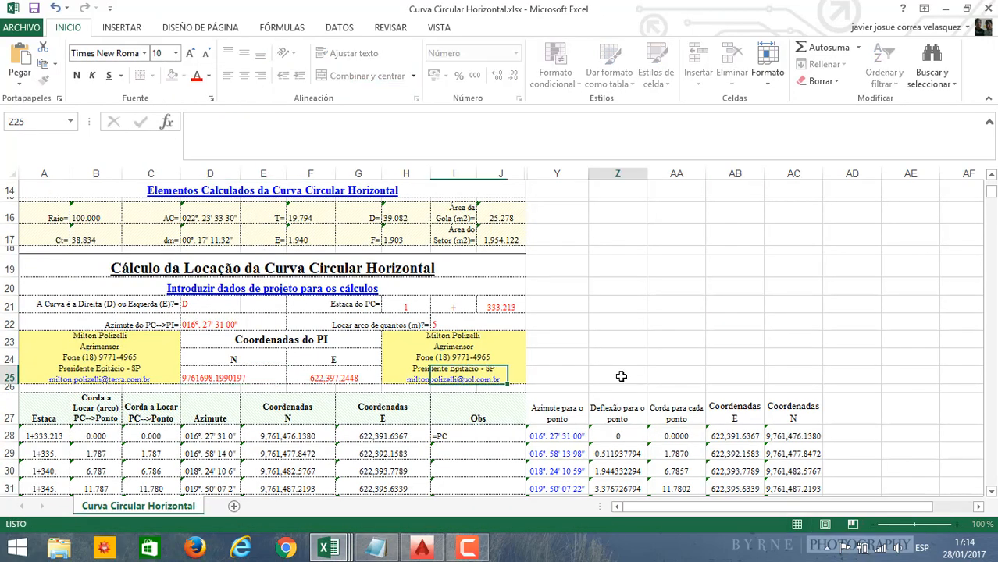
Step: Copy the curve's calculated E and N coordinates in AB28:AC37 and paste them as values into Libro3 starting at C3
scroll(581, 379, "down", 1)
scroll(581, 379, "down", 3)
left_click(726, 232)
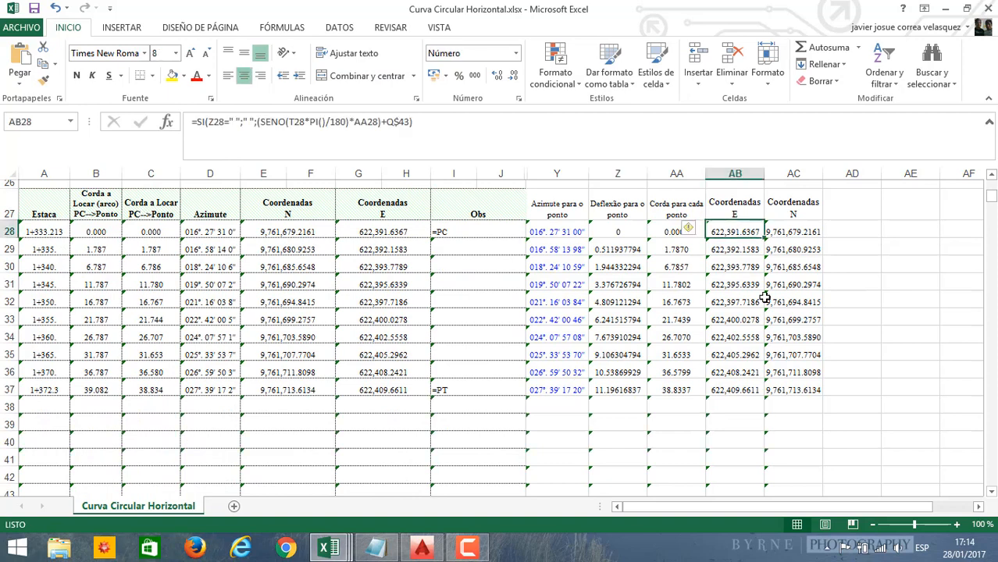
left_click(793, 389, "shift")
key("ctrl+c")
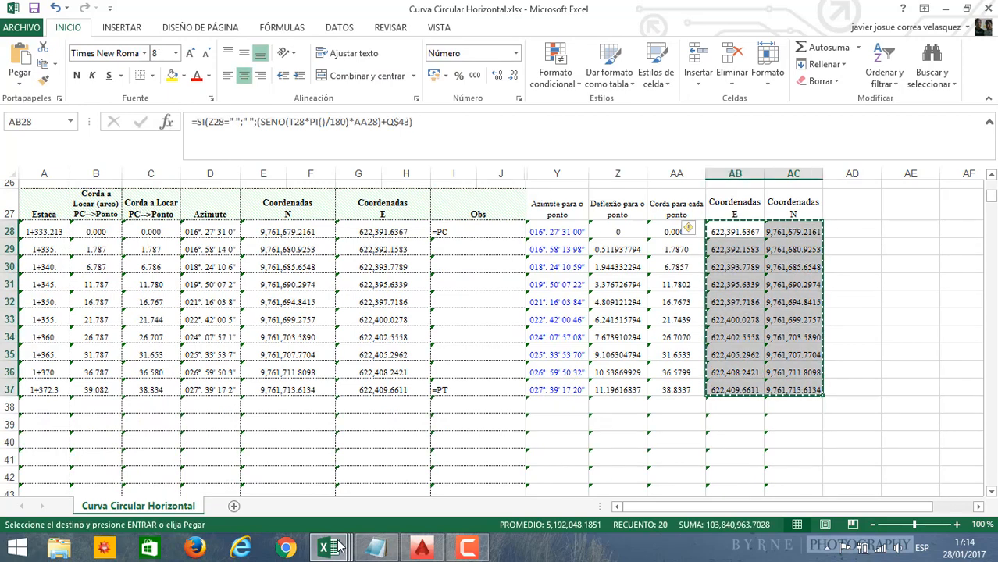
left_click(347, 551)
left_click(515, 484)
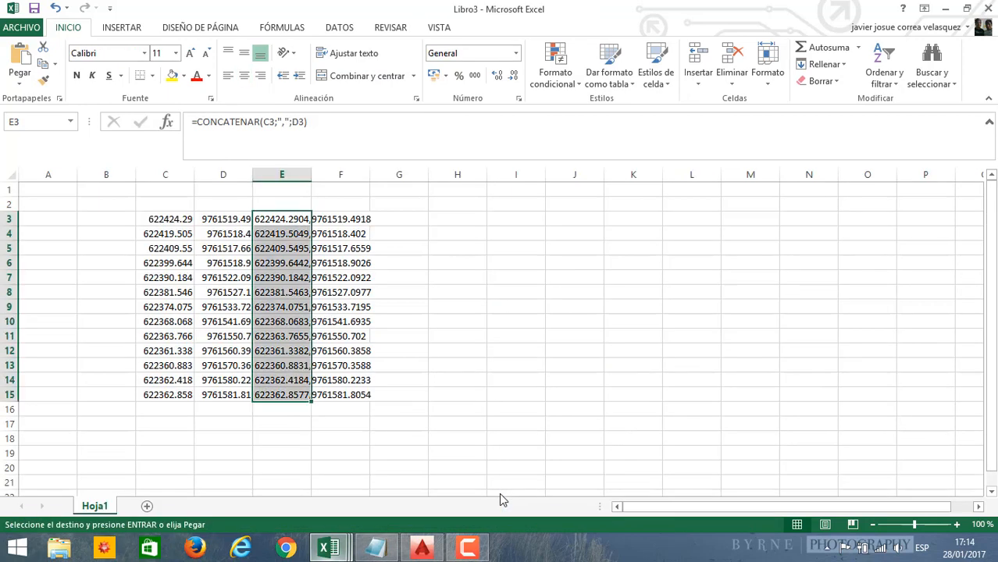
left_click(187, 218)
right_click(188, 219)
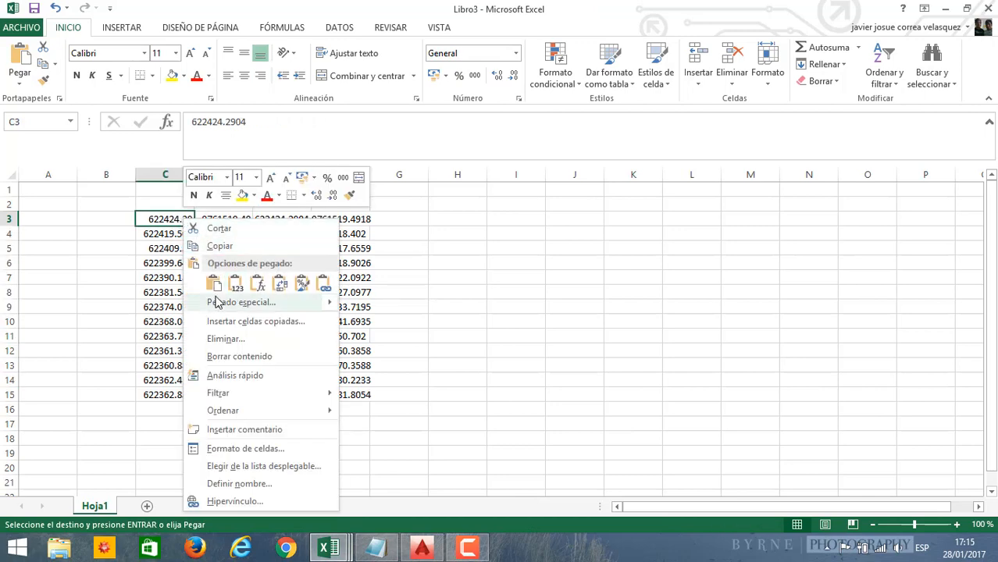
mouse_move(216, 302)
left_click(235, 284)
Step: Copy the ten concatenated coordinate pairs of curve G in E3:E12
left_click(297, 311)
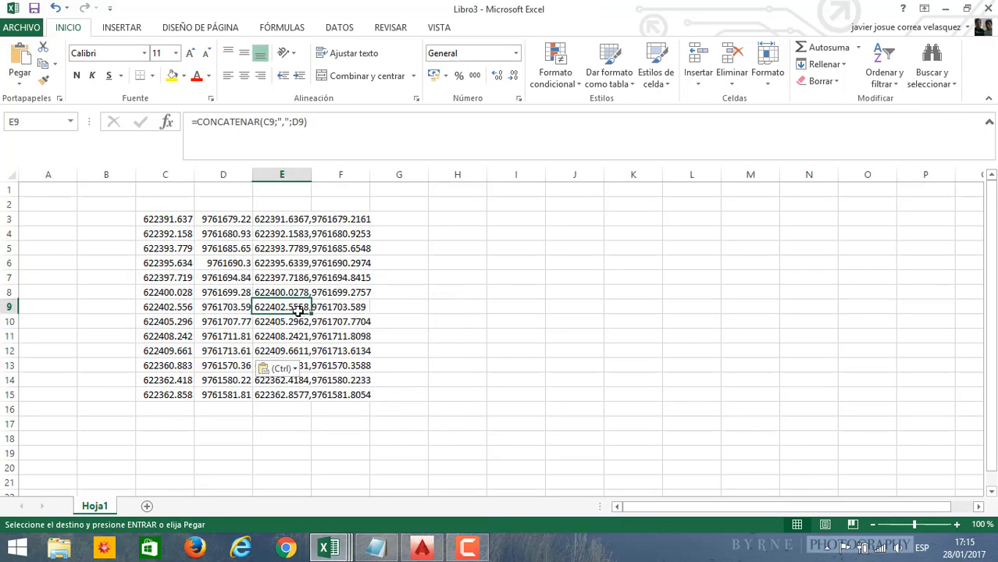
left_click_drag(270, 349, 270, 310)
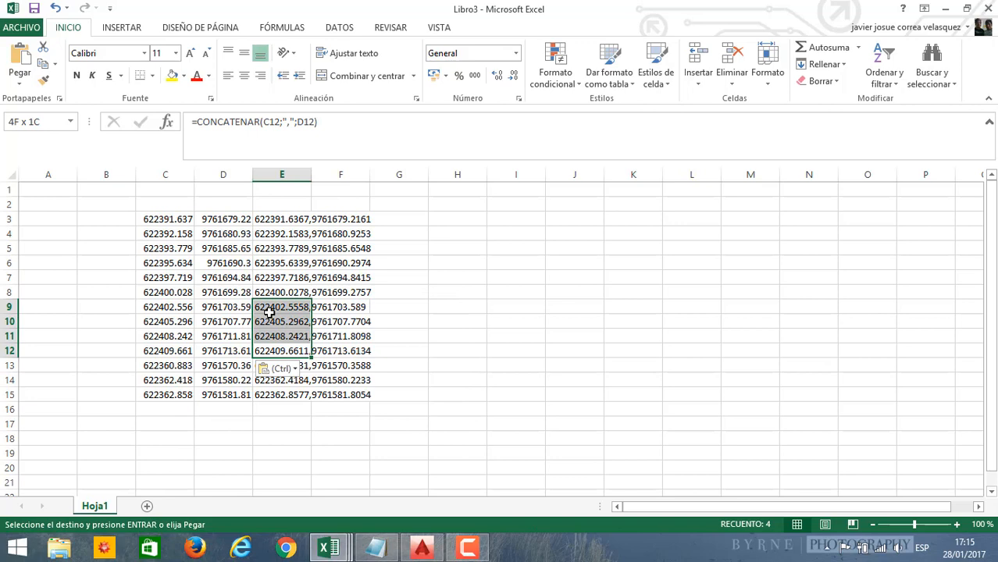
left_click(277, 222)
left_click_drag(277, 229, 271, 352)
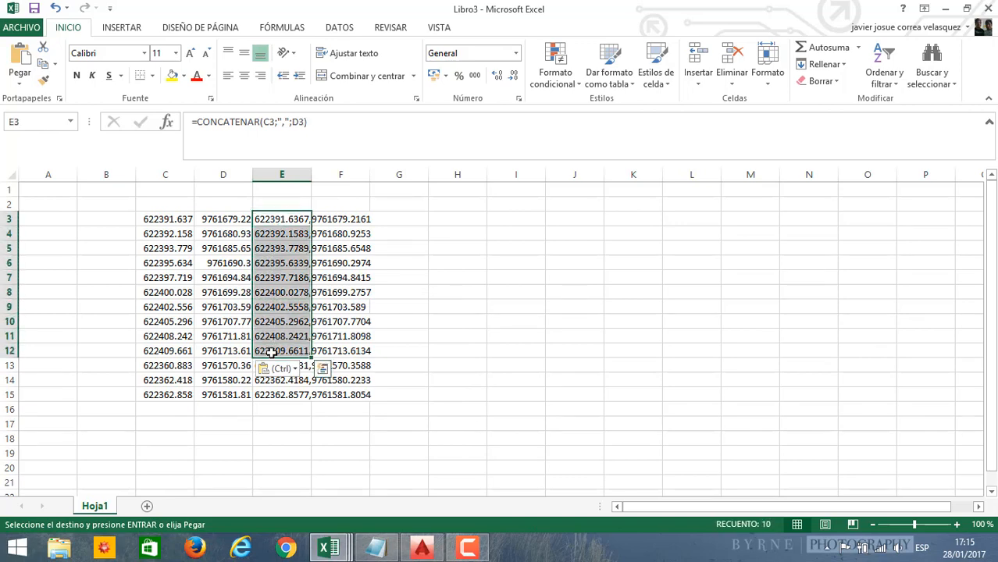
key("ctrl+c")
Step: In AutoCAD, draw a polyline for curve G through the copied coordinate pairs
left_click(422, 548)
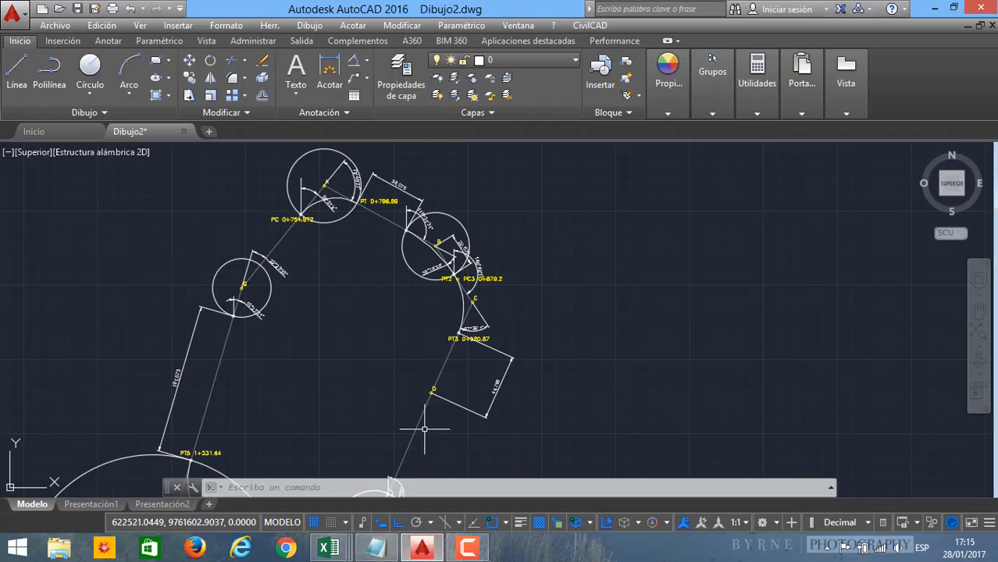
type("POL")
key("Return")
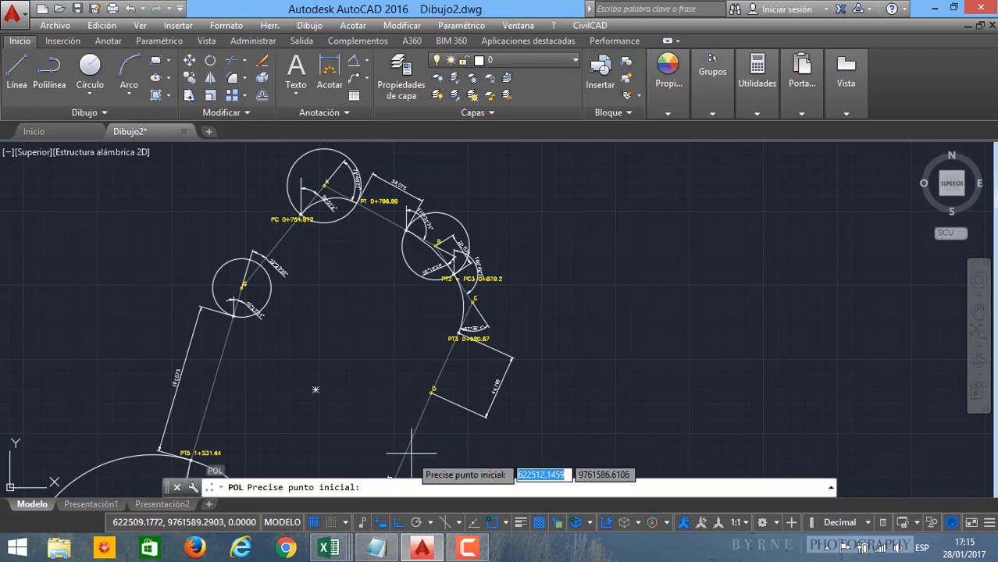
key("ctrl+v")
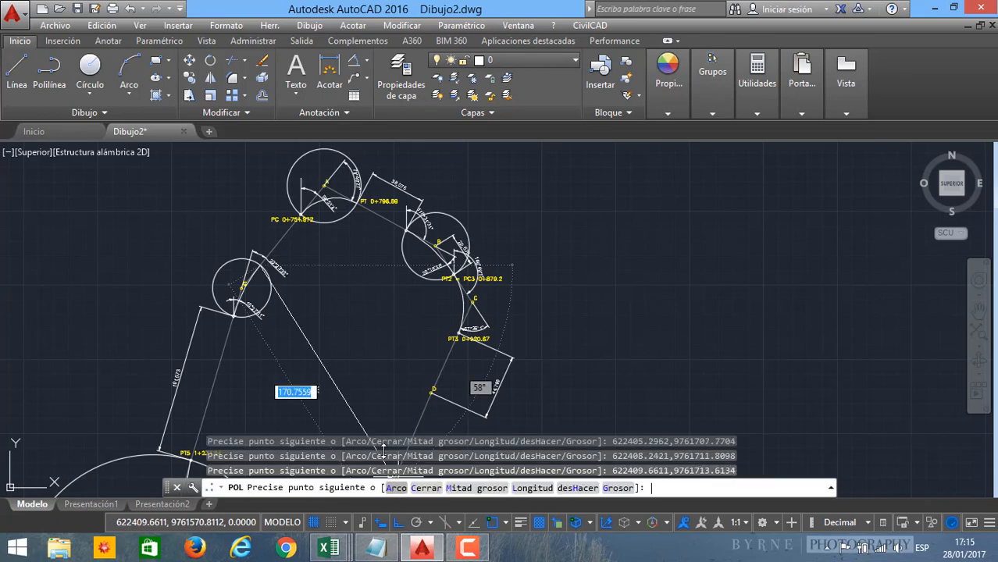
Step: Examine where the plotted curve at G meets the tangents and check the whole alignment around the traverse
scroll(263, 274, "up", 6)
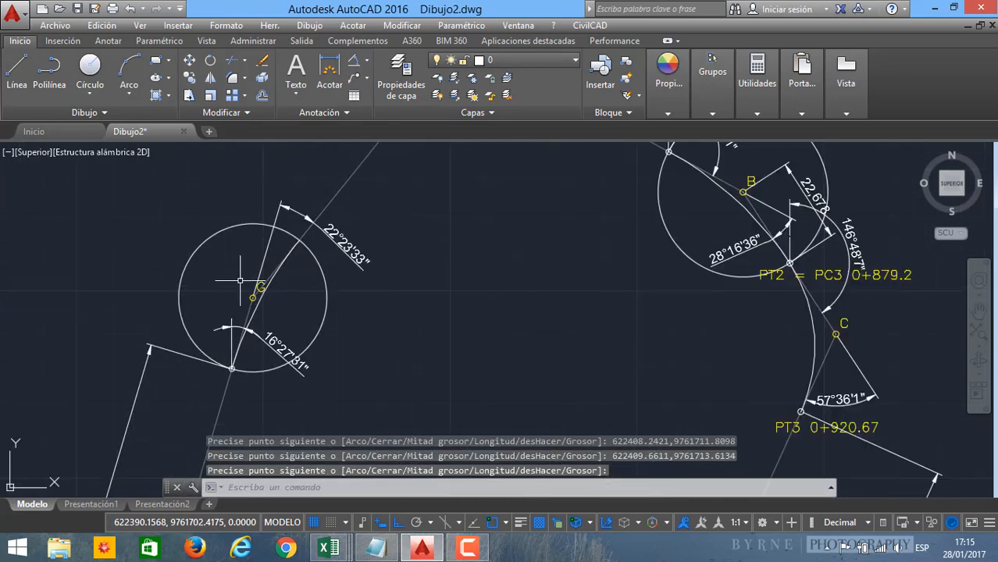
middle_click_drag(271, 328, 394, 236)
scroll(345, 318, "up", 3)
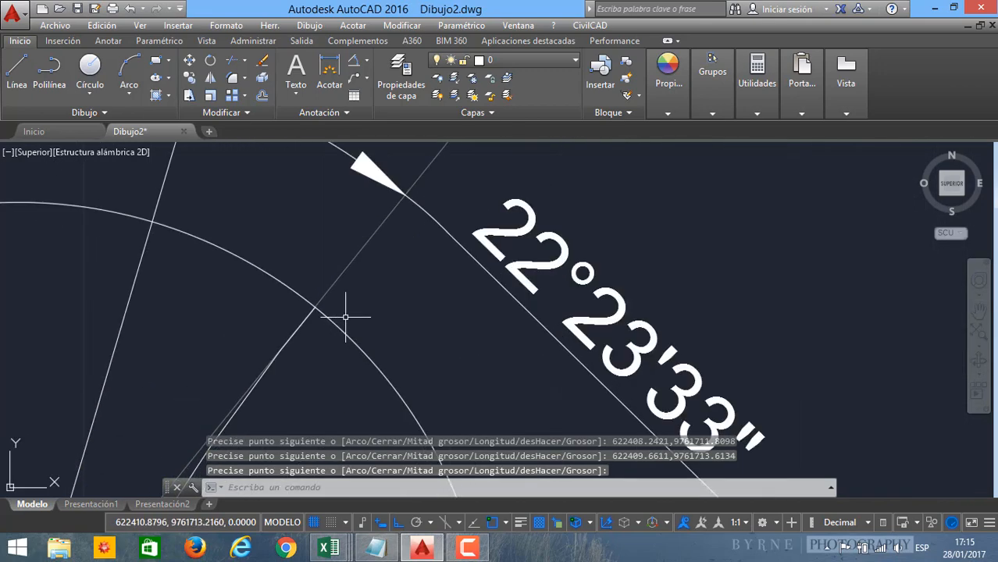
scroll(365, 258, "down", 8)
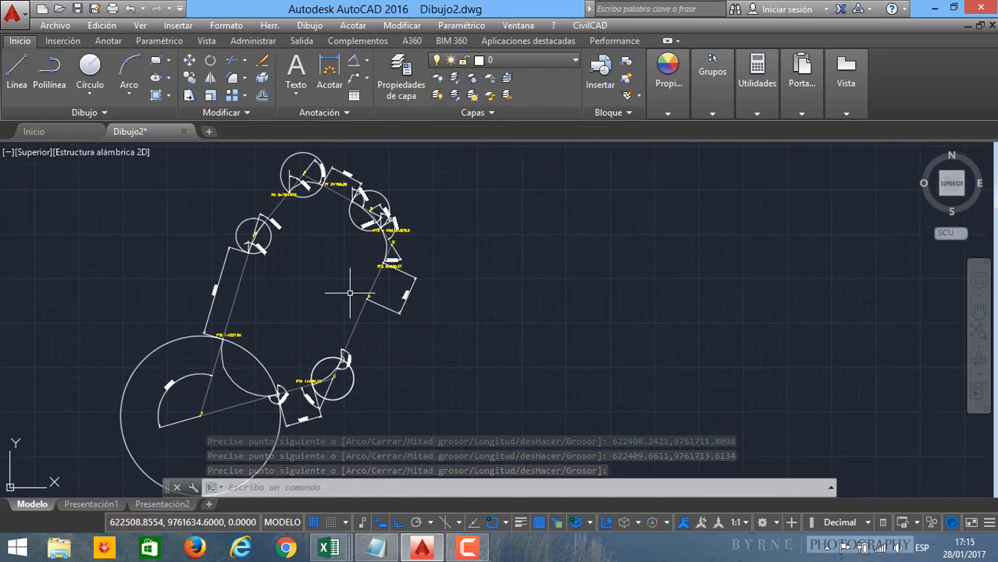
middle_click_drag(315, 314, 423, 298)
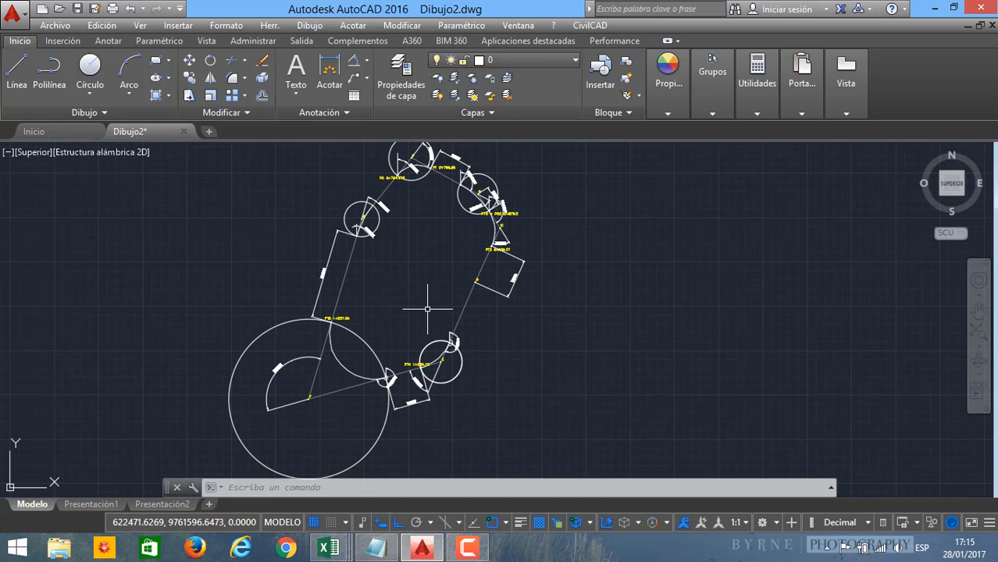
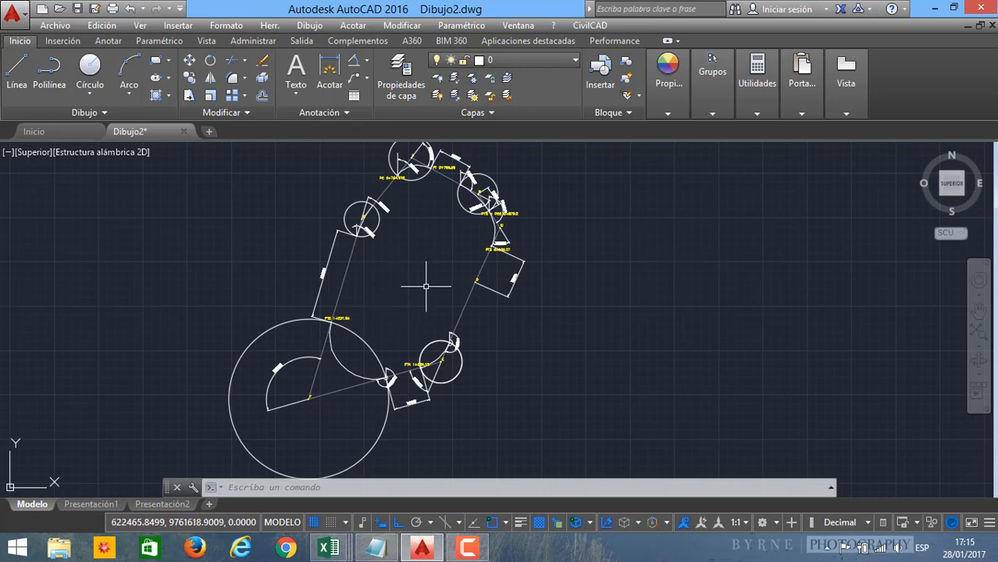
middle_click_drag(427, 287, 416, 314)
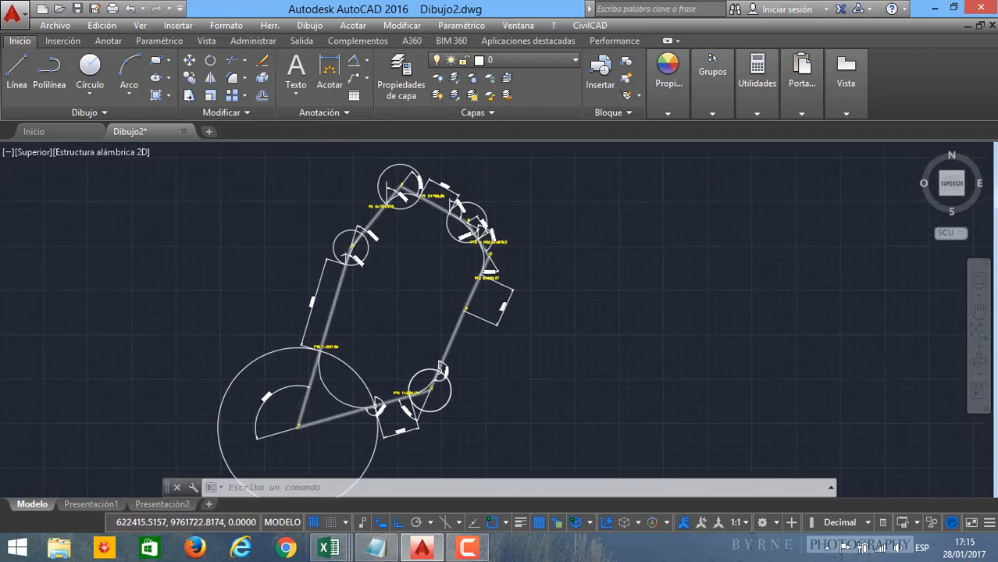
scroll(384, 223, "up", 3)
scroll(362, 238, "down", 5)
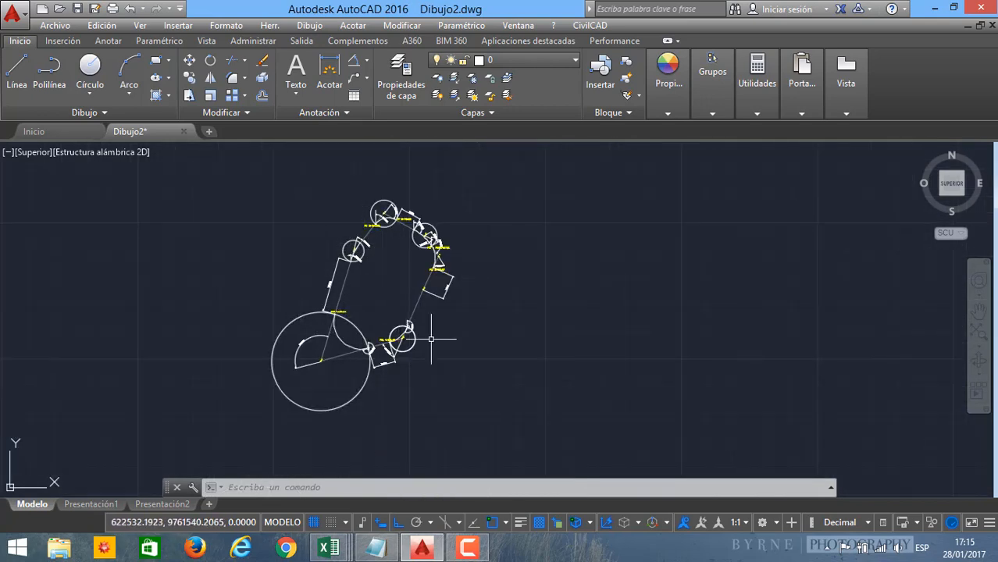
scroll(389, 220, "up", 5)
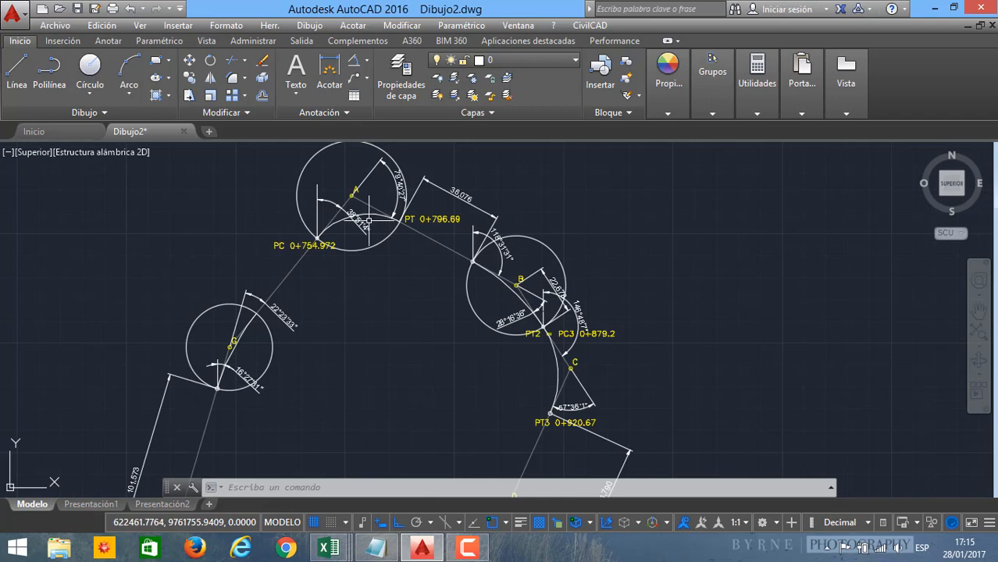
Step: Examine the plotted curves at A, B, C and G up close and the closed traverse as a whole
mouse_move(367, 220)
middle_mouse_down()
mouse_move(369, 336)
mouse_move(401, 350)
mouse_move(349, 250)
middle_mouse_up()
scroll(370, 335, "up", 3)
scroll(369, 336, "down", 3)
middle_click_drag(398, 352, 363, 279)
scroll(363, 283, "down", 5)
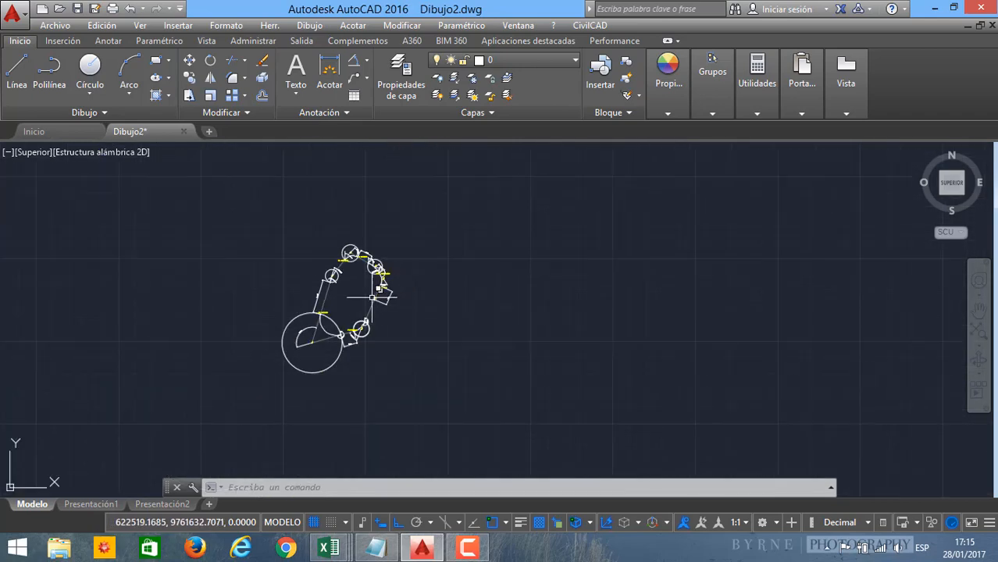
scroll(346, 277, "up", 3)
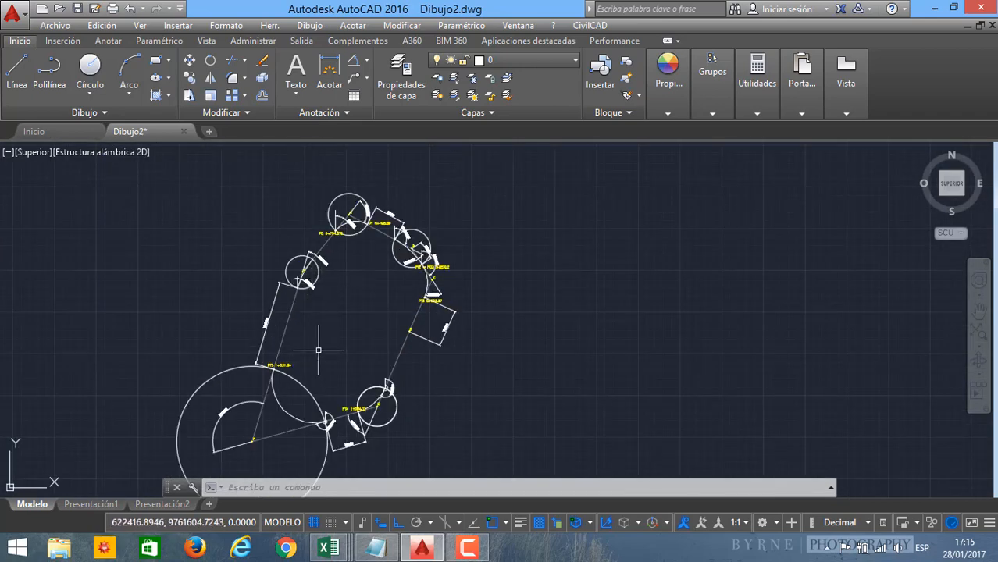
mouse_move(318, 351)
middle_mouse_down()
mouse_move(308, 292)
mouse_move(330, 383)
middle_mouse_up()
scroll(311, 353, "up", 3)
scroll(343, 290, "down", 3)
scroll(398, 321, "up", 1)
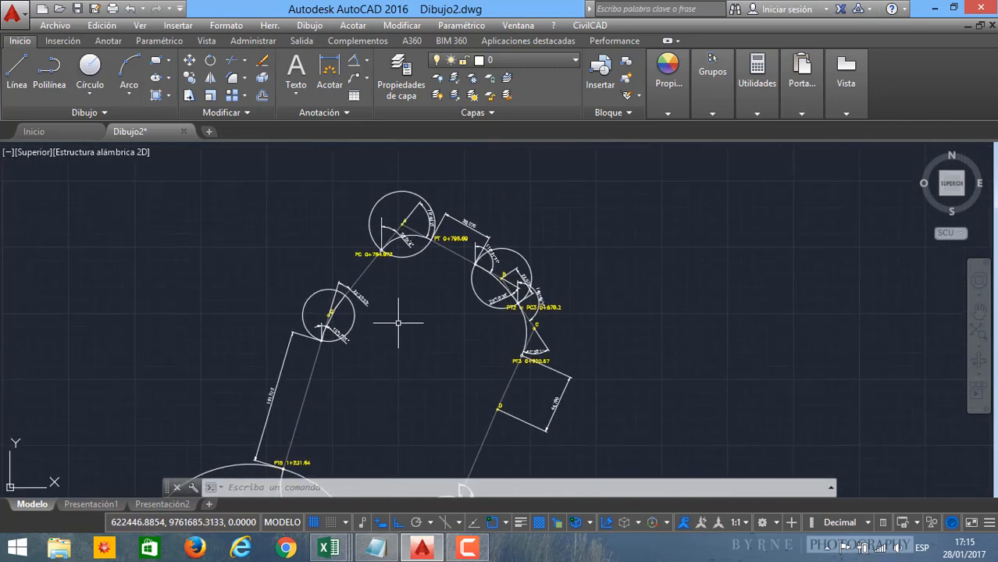
scroll(413, 245, "up", 3)
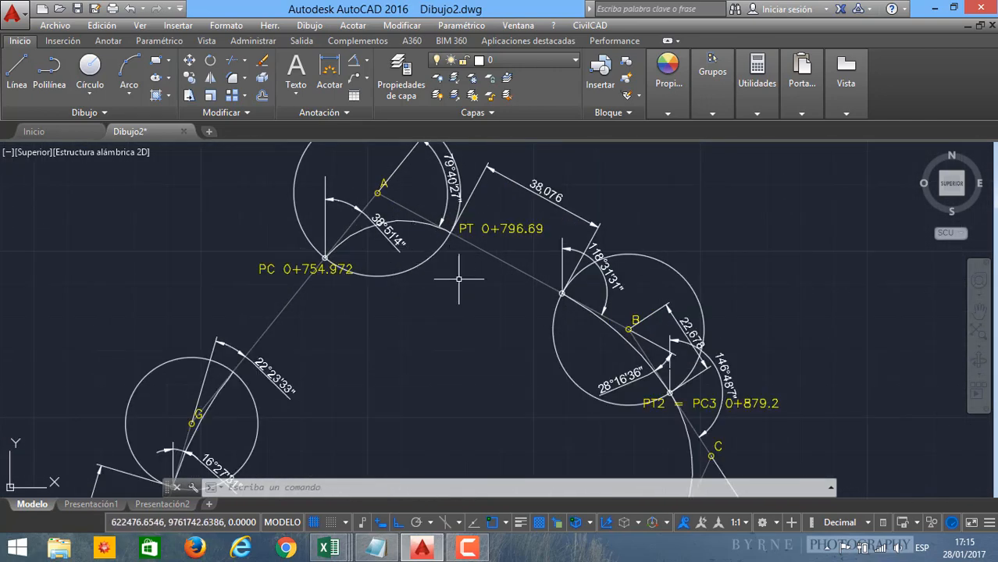
mouse_move(462, 291)
middle_mouse_down()
mouse_move(457, 319)
mouse_move(468, 349)
middle_mouse_up()
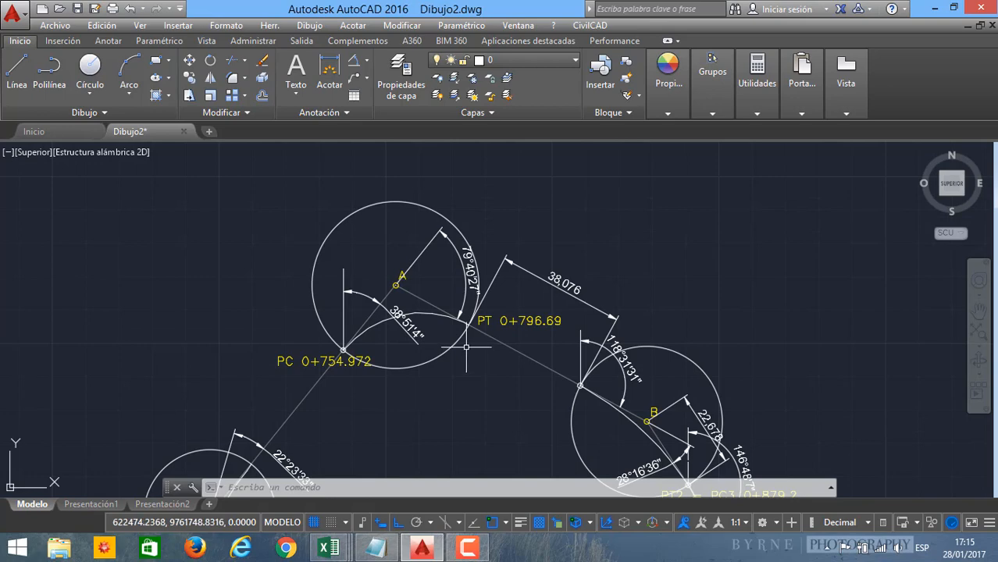
scroll(461, 345, "up", 3)
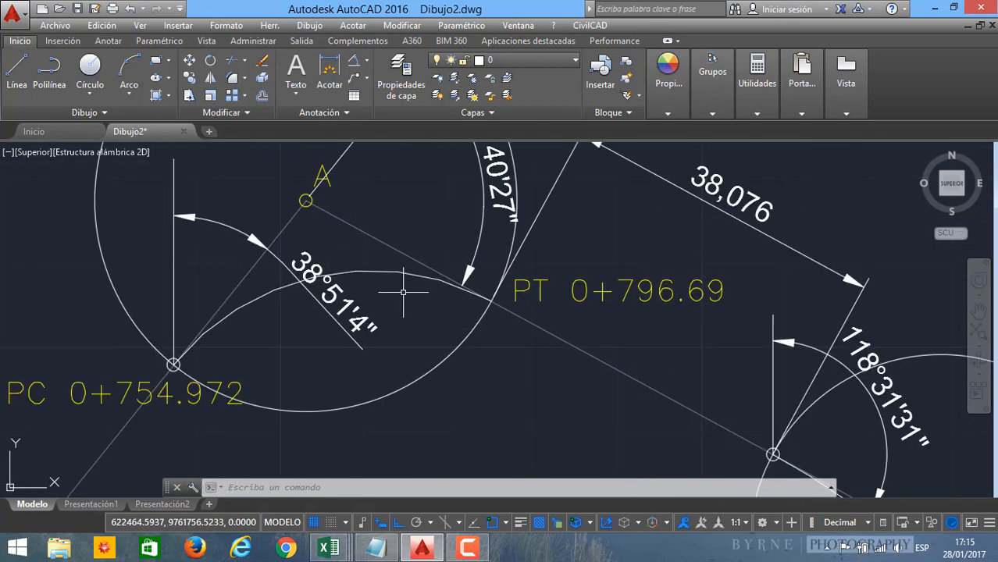
mouse_move(478, 386)
middle_mouse_down()
mouse_move(406, 314)
mouse_move(397, 250)
middle_mouse_up()
scroll(430, 335, "down", 5)
scroll(419, 325, "down", 4)
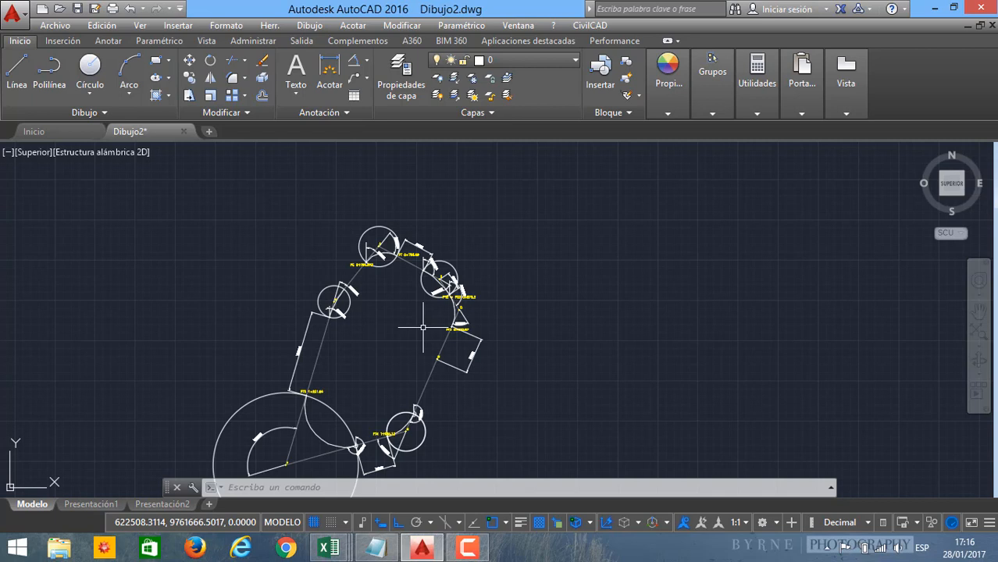
middle_click_drag(400, 336, 457, 277)
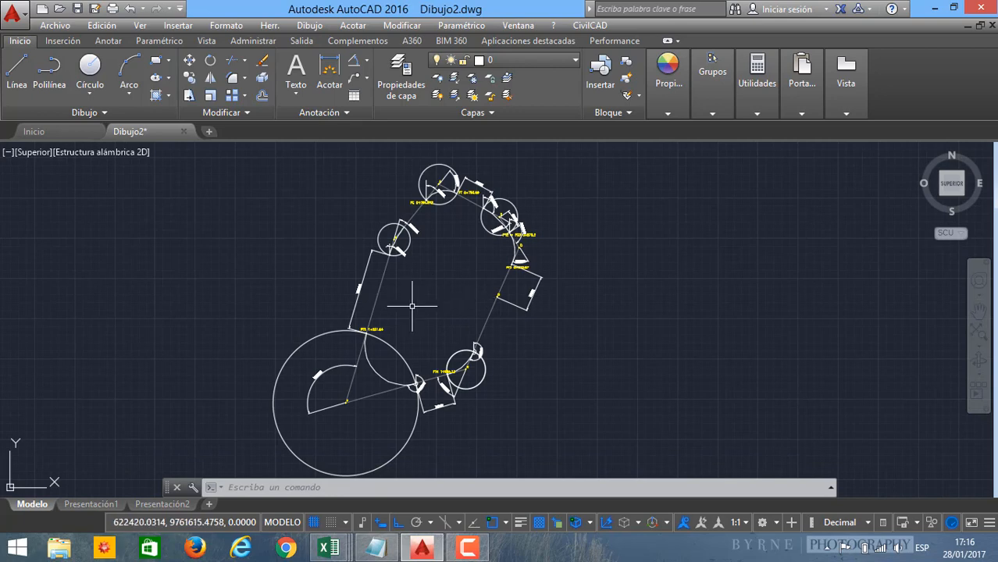
middle_click_drag(411, 306, 438, 343)
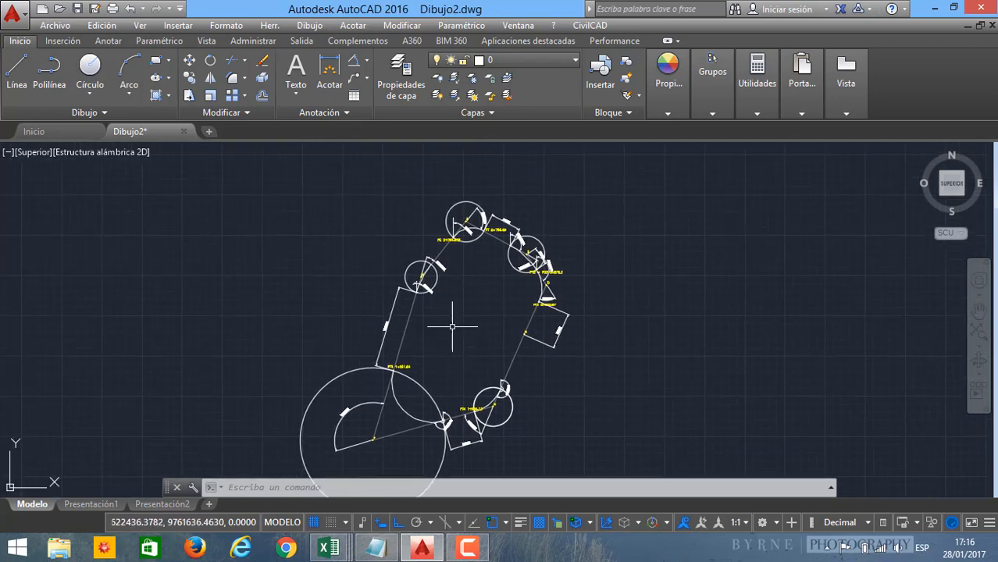
middle_click_drag(510, 347, 452, 338)
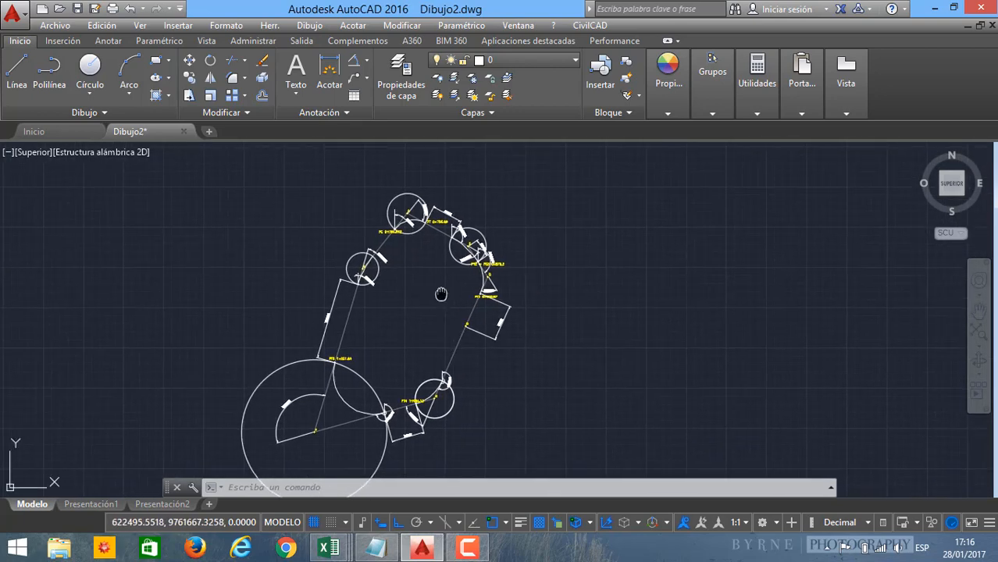
middle_click_drag(441, 293, 464, 274)
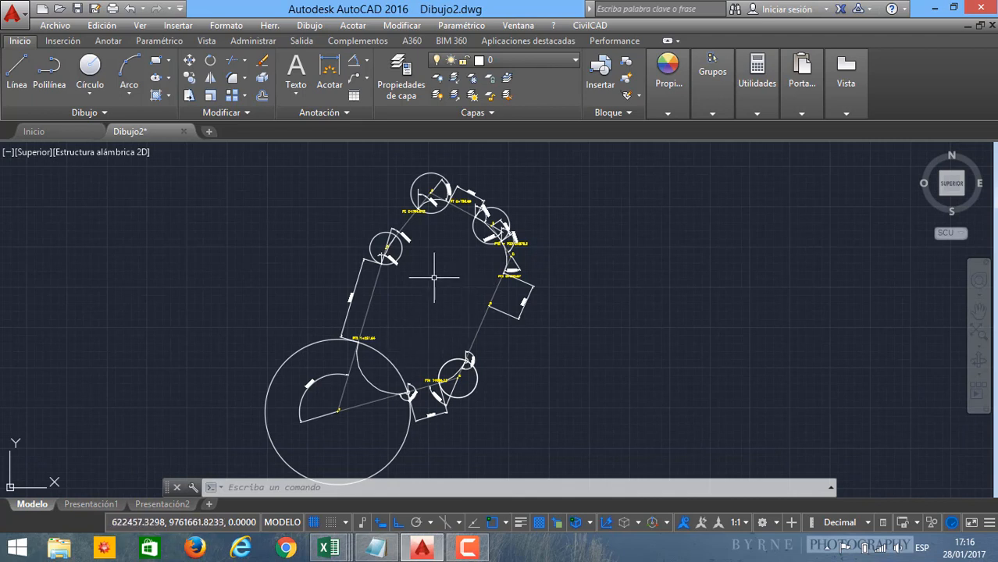
Step: In Excel, view the input data and calculated elements in Curva Circular Horizontal.xlsx, and return to the AutoCAD drawing
mouse_move(328, 546)
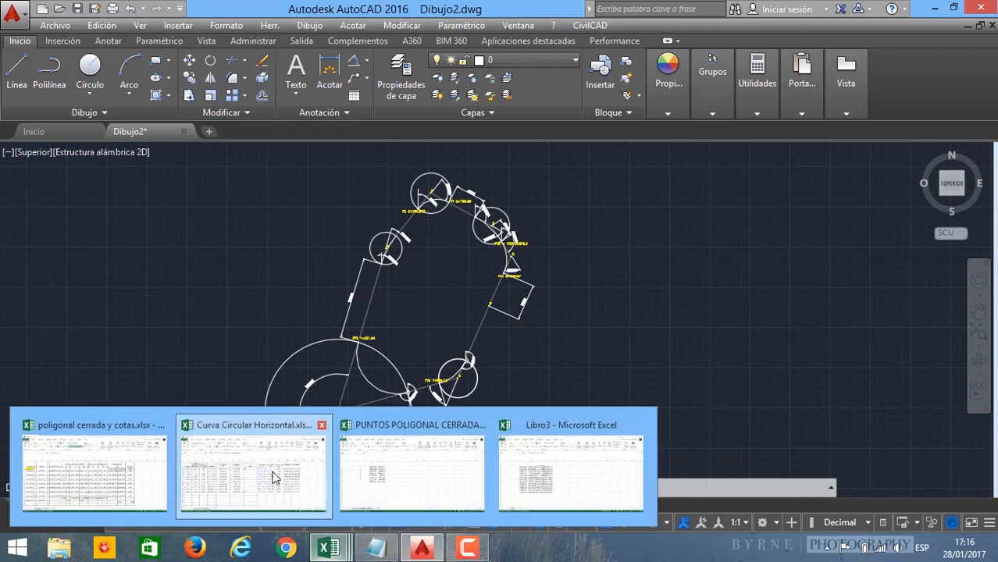
left_click(274, 475)
scroll(336, 380, "up", 8)
left_click(509, 332)
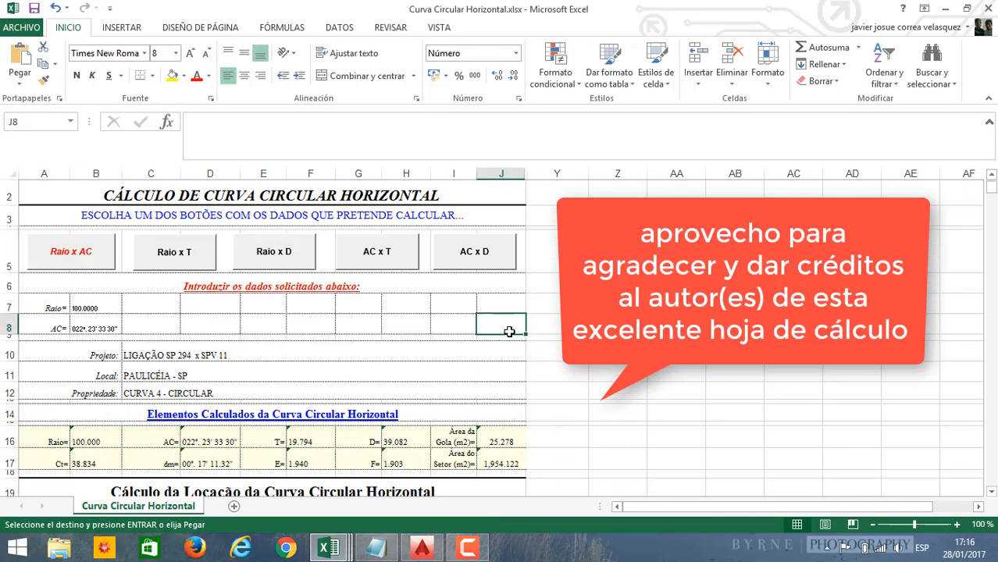
left_click(336, 374)
key("alt+Tab")
Step: Set the colour of the plotted curve polylines at A, B, C, E, F and G to red 237,31,36
scroll(416, 315, "up", 2)
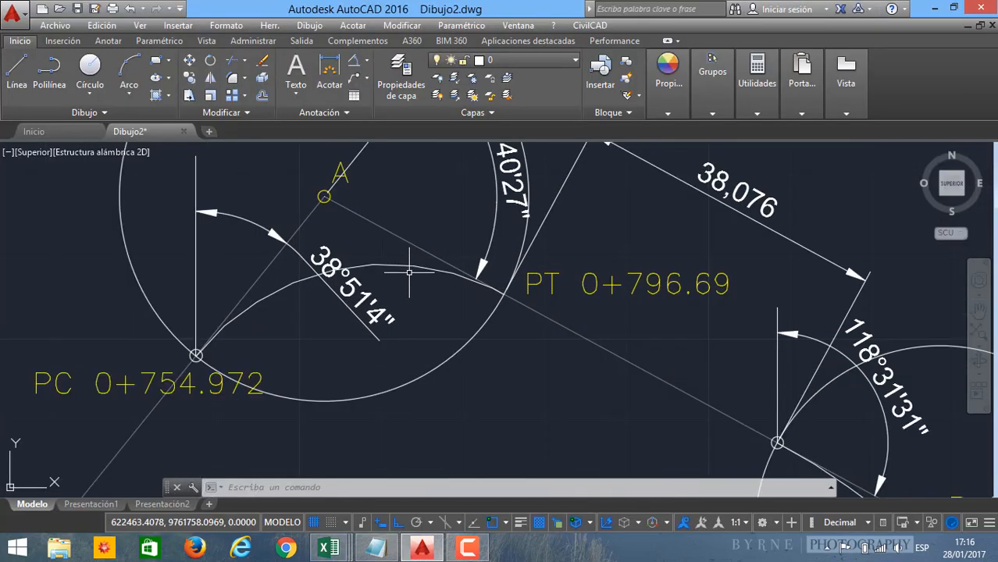
scroll(416, 315, "down", 1)
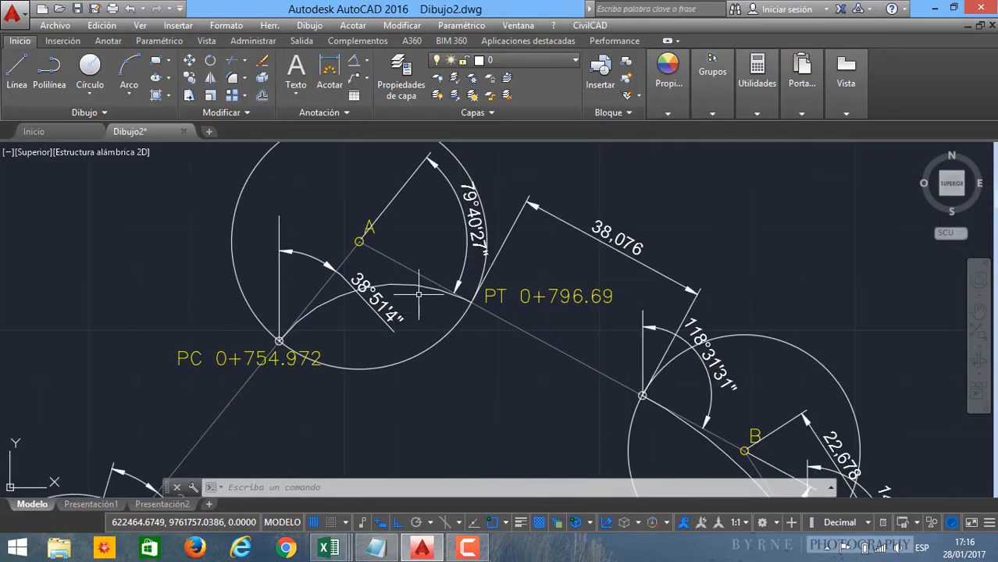
left_click(413, 286)
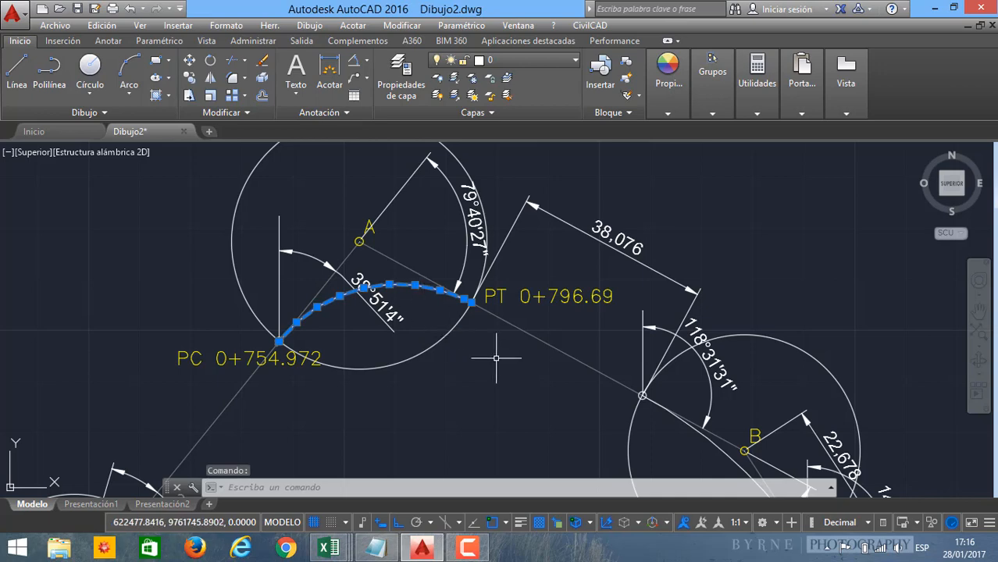
middle_click_drag(547, 415, 382, 238)
left_click(562, 290)
middle_click_drag(567, 334, 448, 228)
left_click(549, 361)
middle_click_drag(514, 394, 561, 247)
scroll(561, 247, "down", 2)
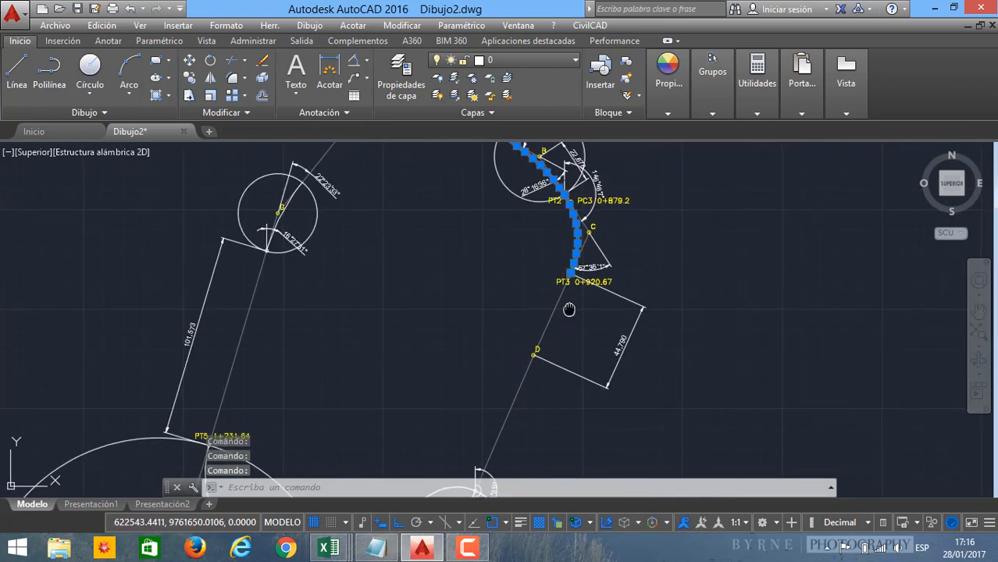
middle_click_drag(567, 309, 627, 225)
left_click(516, 438)
middle_click_drag(468, 418, 559, 317)
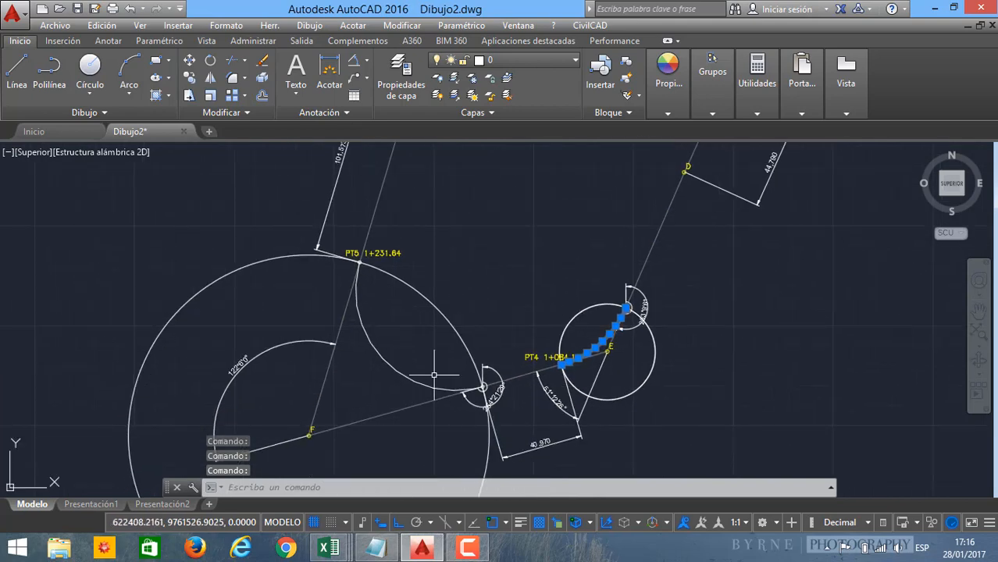
left_click(405, 374)
middle_click_drag(484, 279, 520, 403)
scroll(519, 403, "down", 1)
scroll(479, 219, "up", 3)
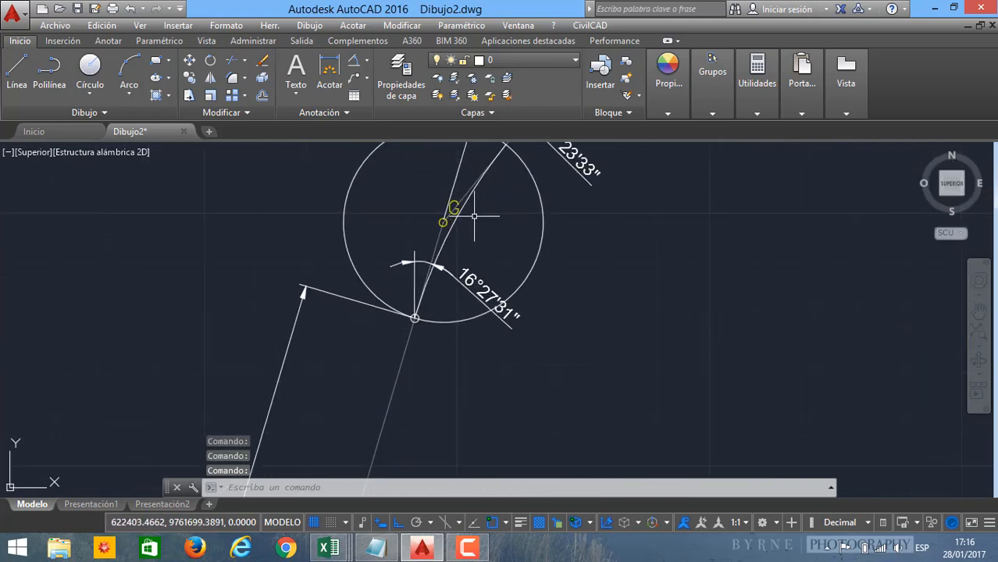
left_click(451, 224)
mouse_move(450, 228)
middle_click_drag(587, 302, 405, 370)
scroll(405, 370, "down", 4)
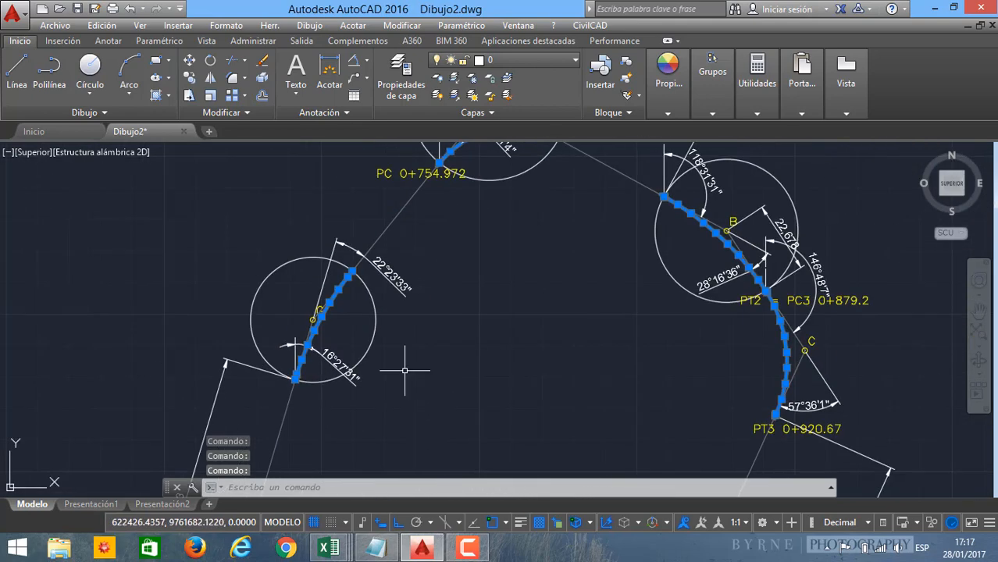
middle_click_drag(562, 359, 440, 213)
scroll(440, 213, "down", 2)
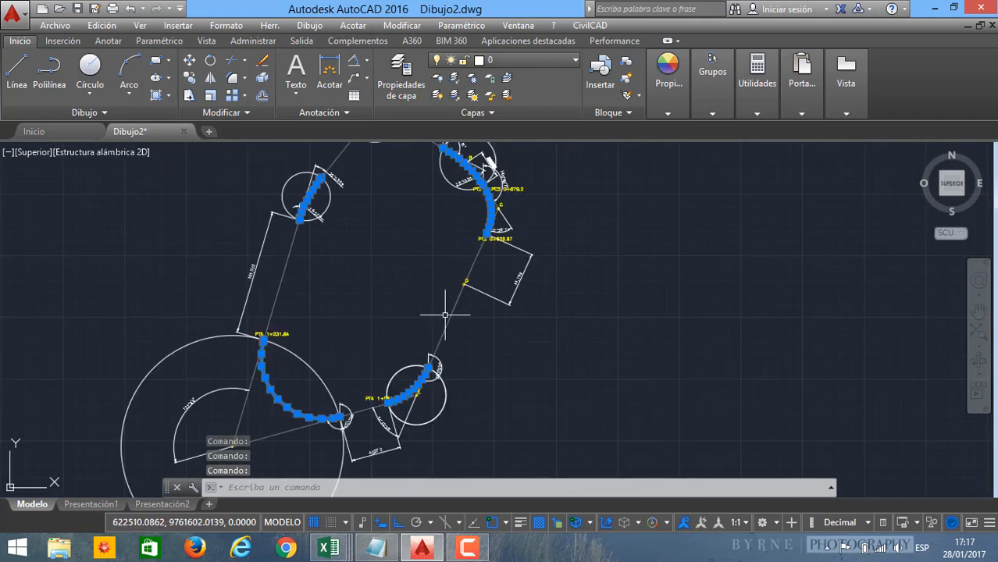
mouse_move(408, 285)
middle_mouse_down()
mouse_move(436, 345)
mouse_move(409, 323)
middle_mouse_up()
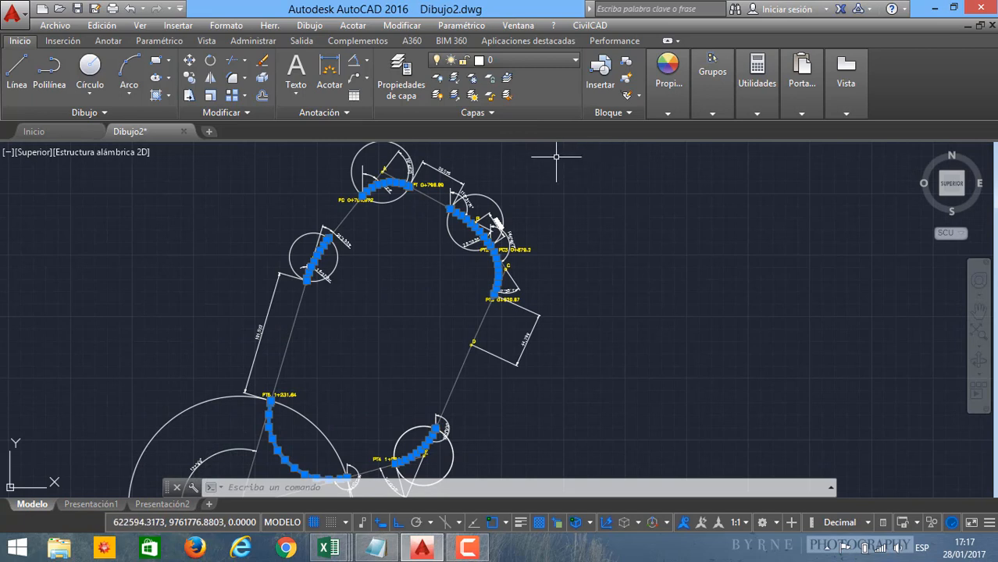
left_click(668, 78)
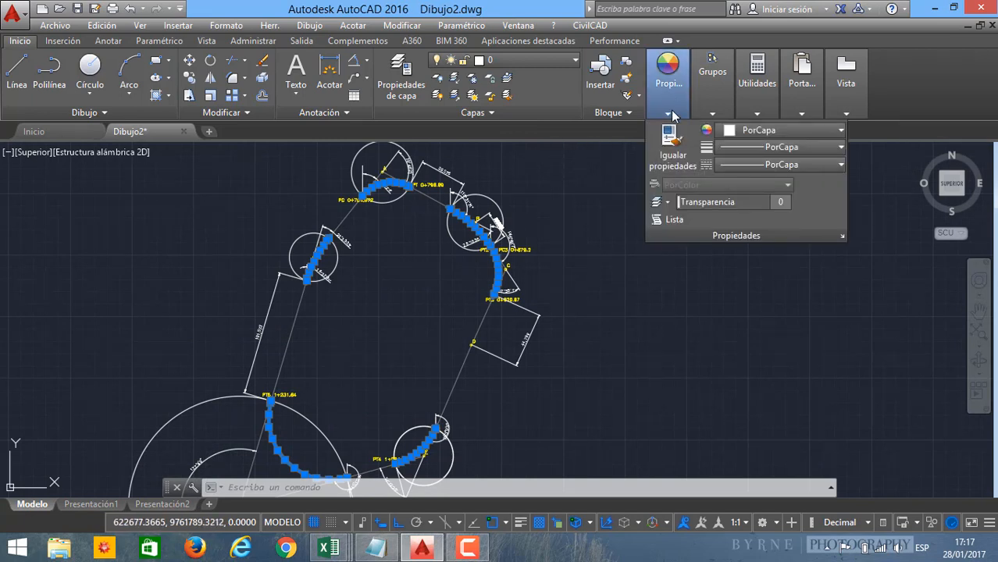
left_click(739, 131)
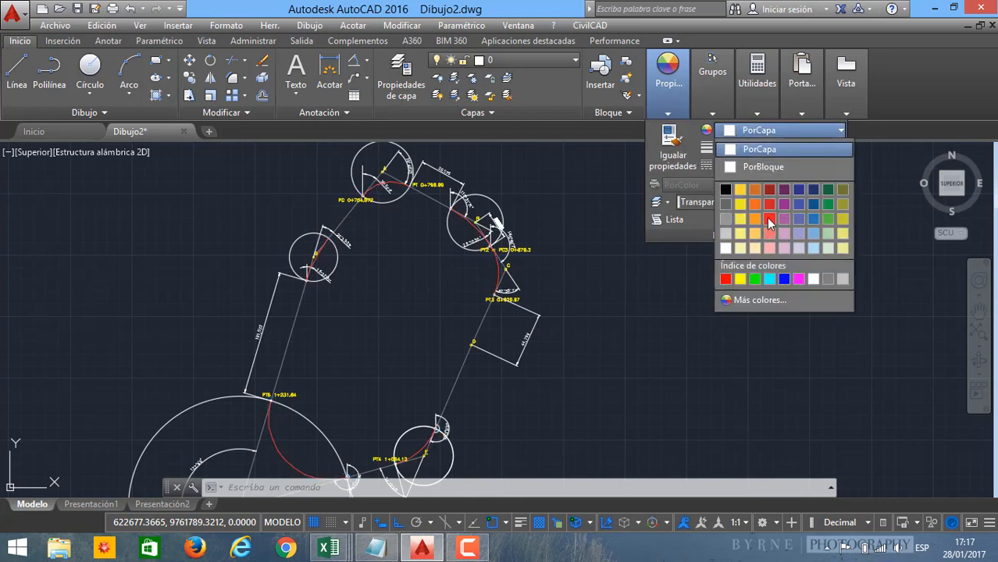
left_click(766, 218)
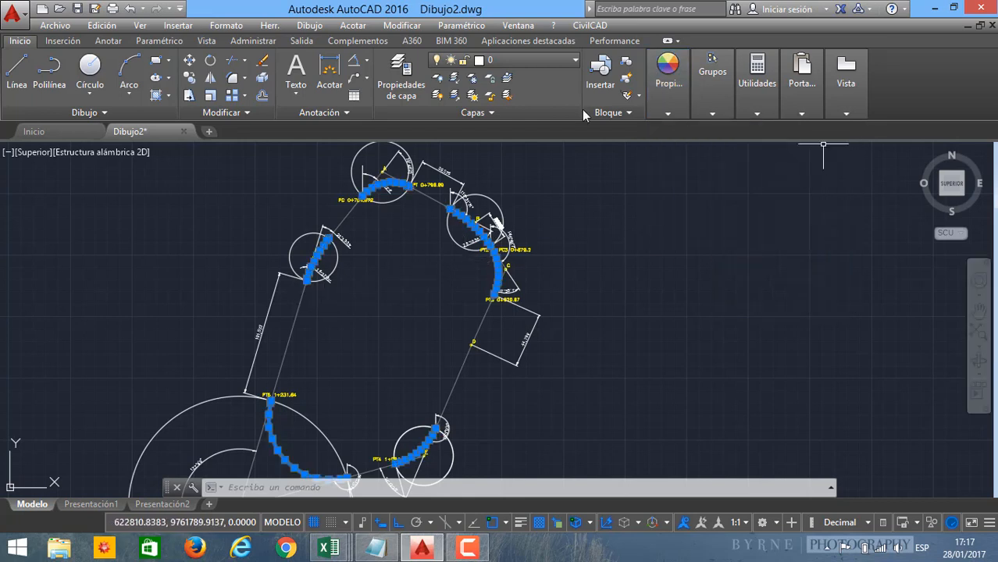
Step: Set the lineweight of the selected curve polylines to 1.00 mm and clear the selection
mouse_move(666, 117)
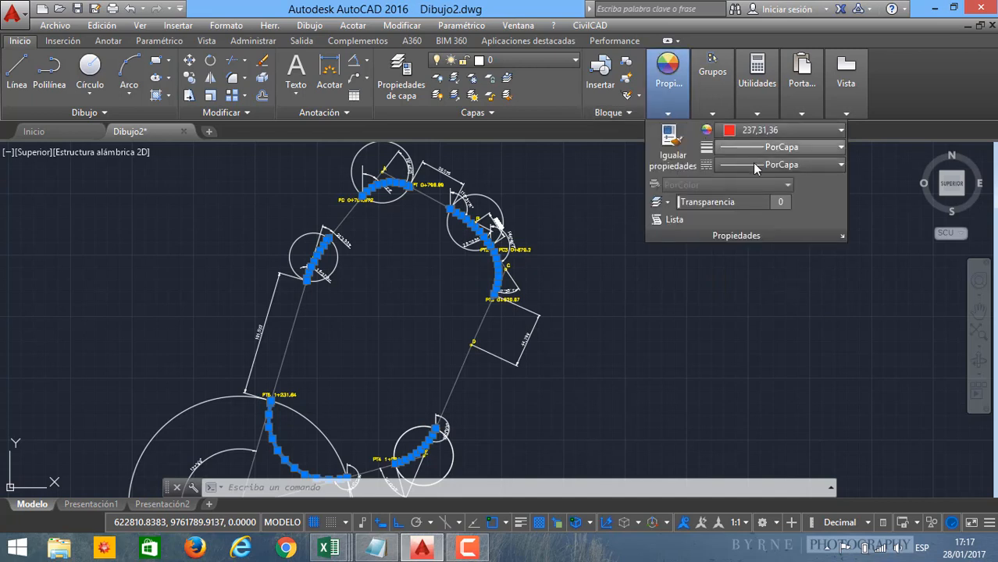
left_click(755, 165)
left_click(754, 148)
left_click(754, 148)
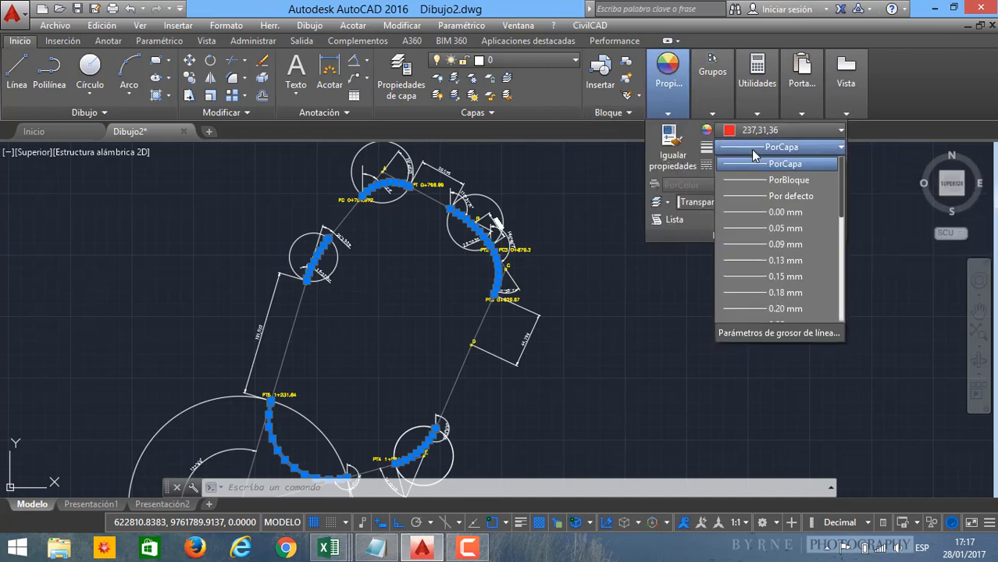
scroll(784, 250, "down", 3)
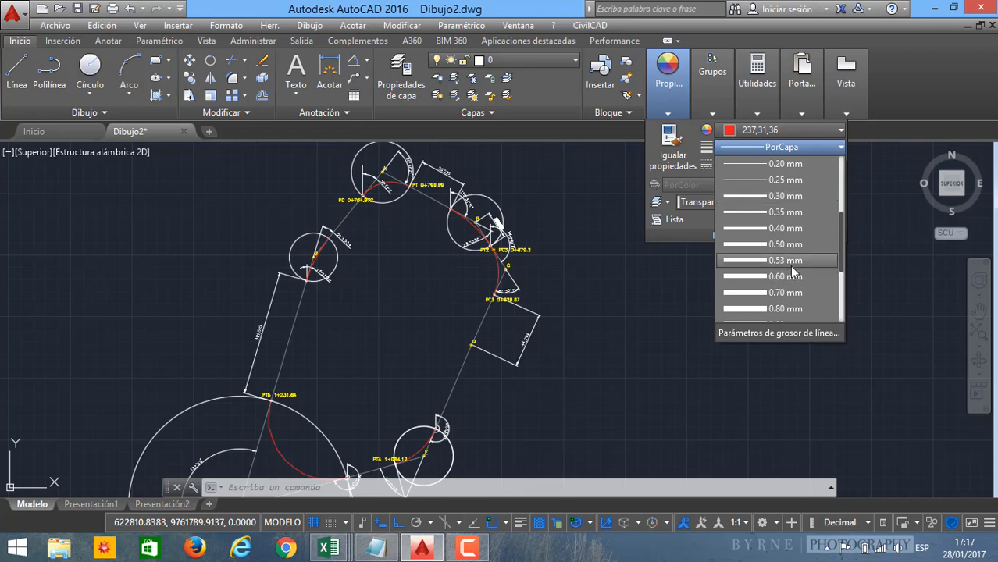
left_click(799, 246)
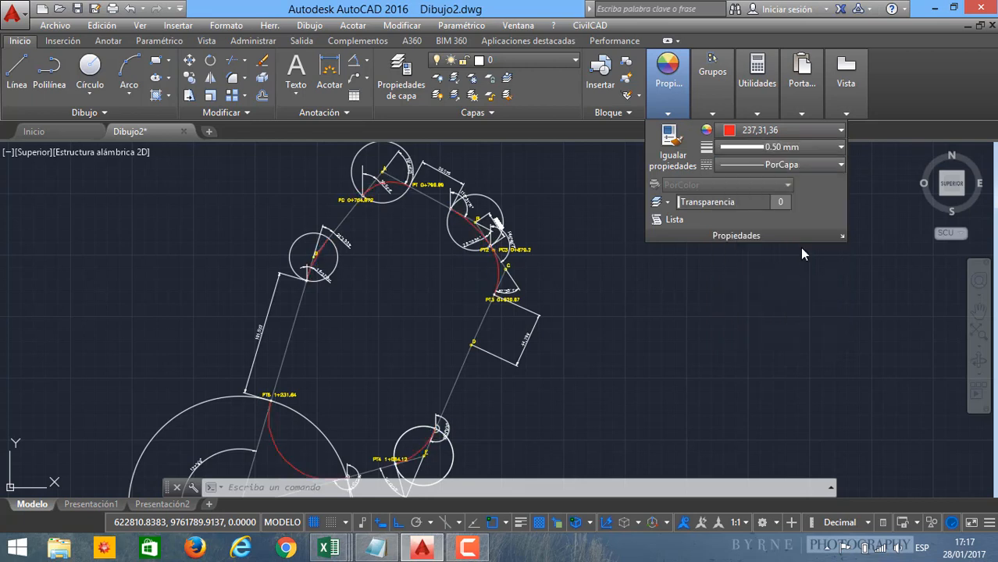
left_click(764, 148)
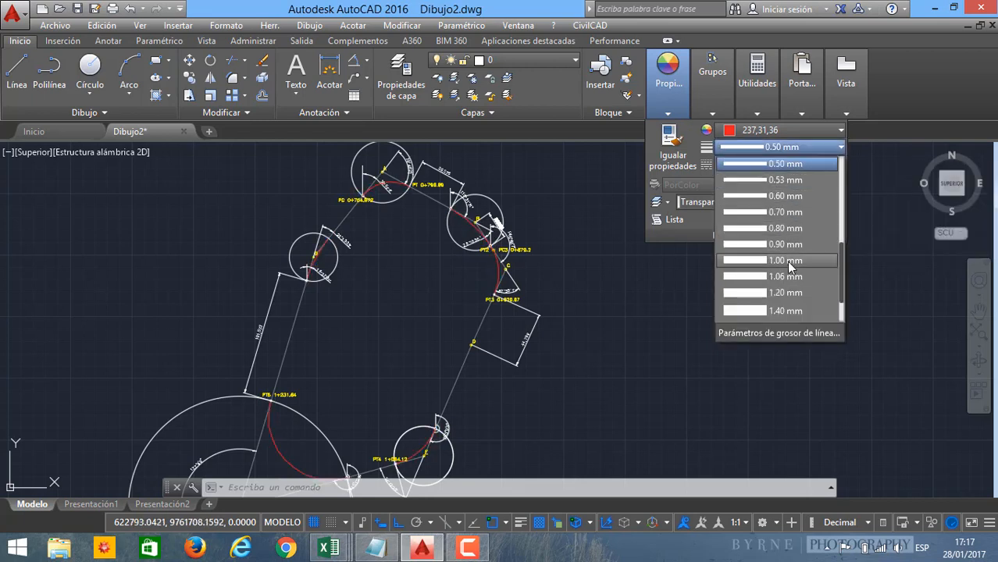
left_click(786, 260)
key("Escape")
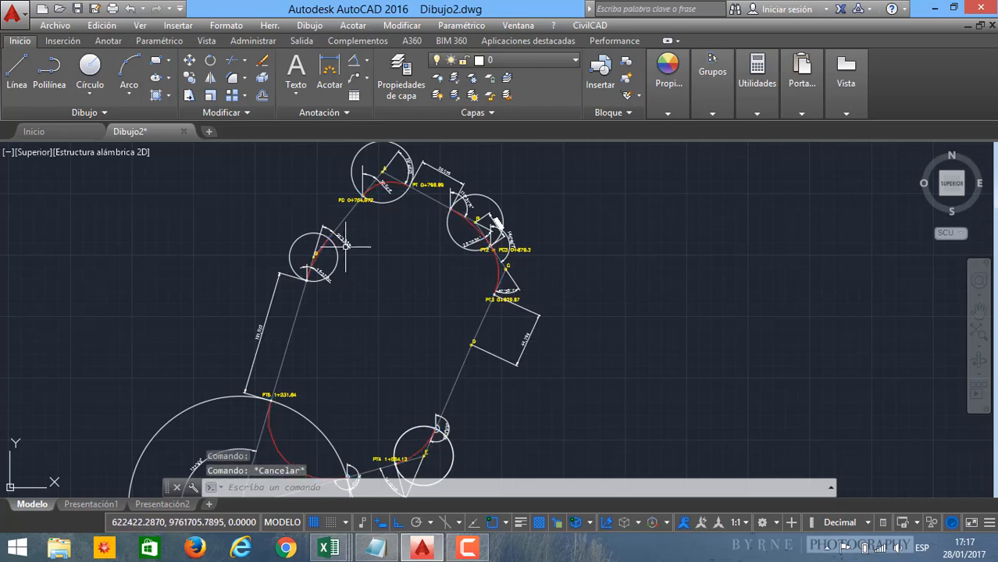
Step: Examine the red curve polylines at A, B and C up close in the drawing
scroll(499, 227, "up", 4)
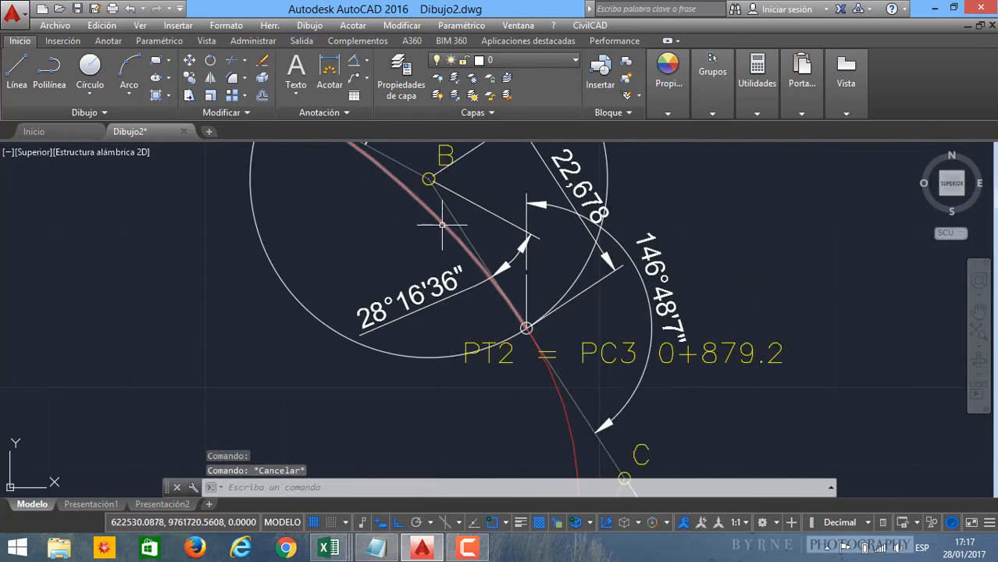
scroll(473, 232, "down", 2)
scroll(340, 230, "down", 2)
scroll(355, 250, "up", 5)
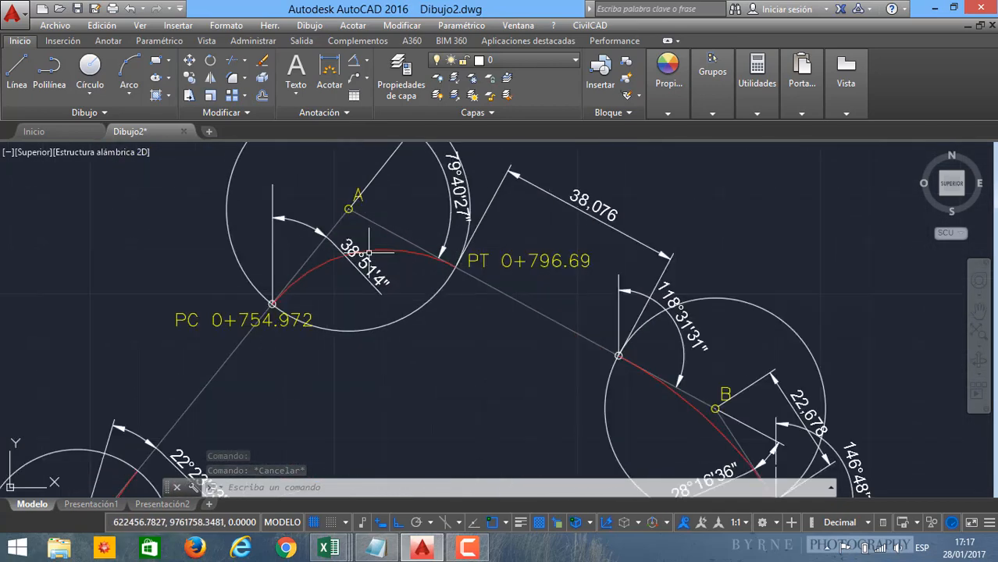
scroll(355, 250, "down", 6)
middle_click_drag(421, 291, 420, 267)
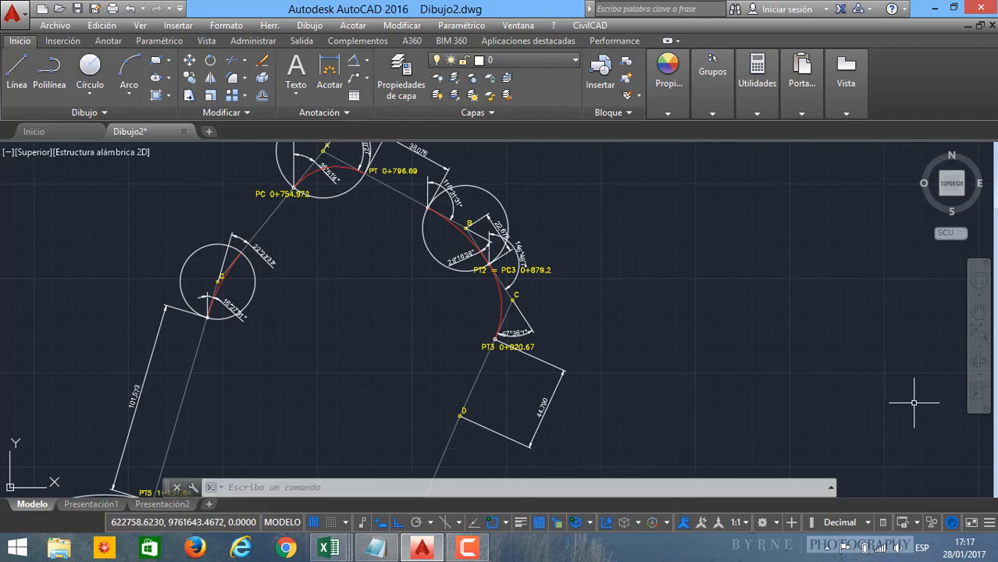
left_click(990, 525)
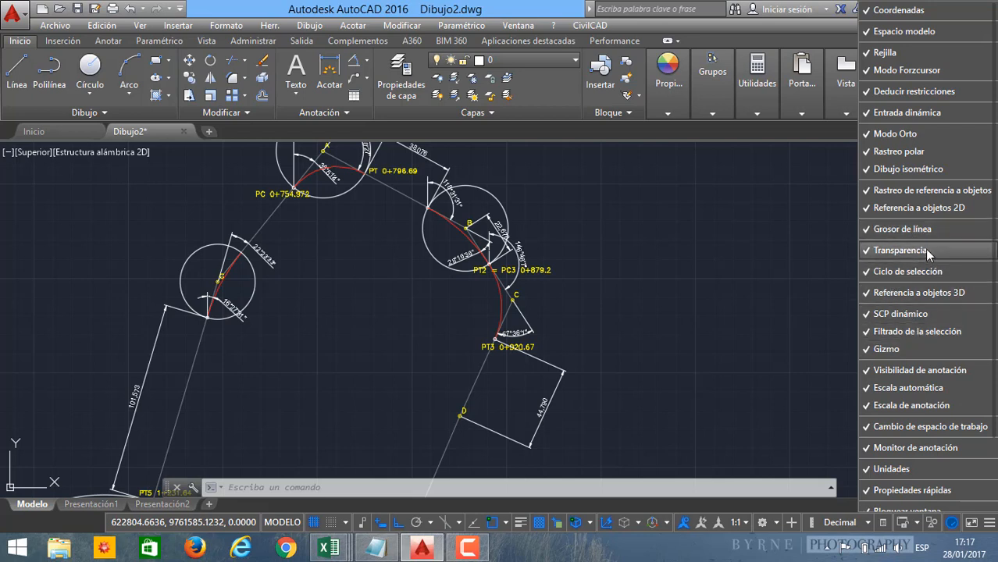
left_click(902, 230)
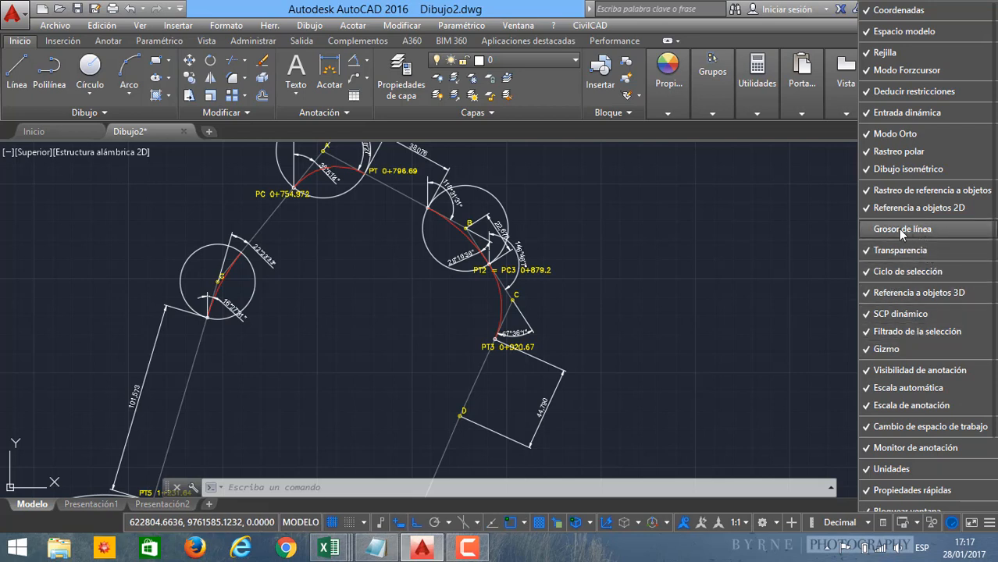
left_click(902, 228)
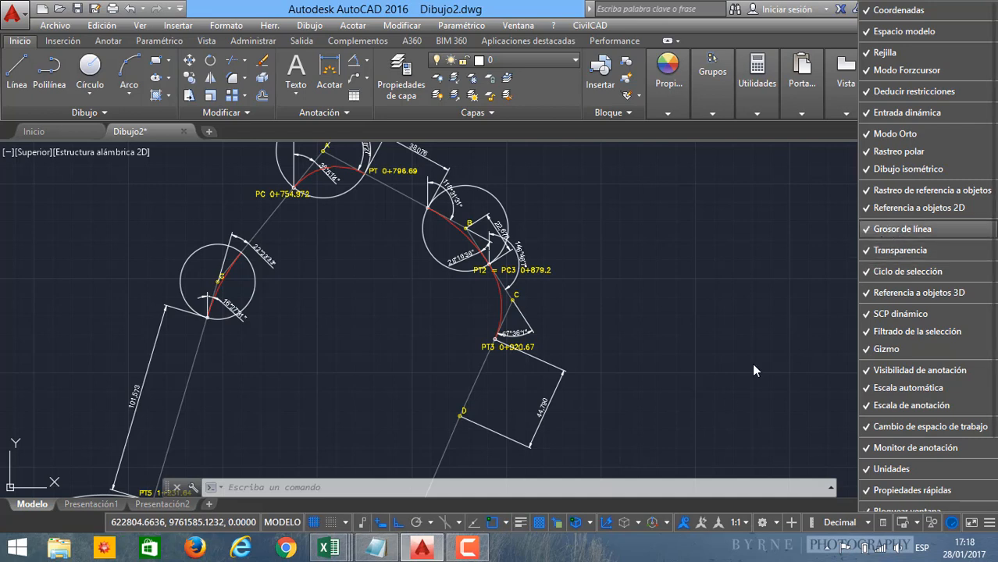
left_click(626, 413)
left_click(651, 402)
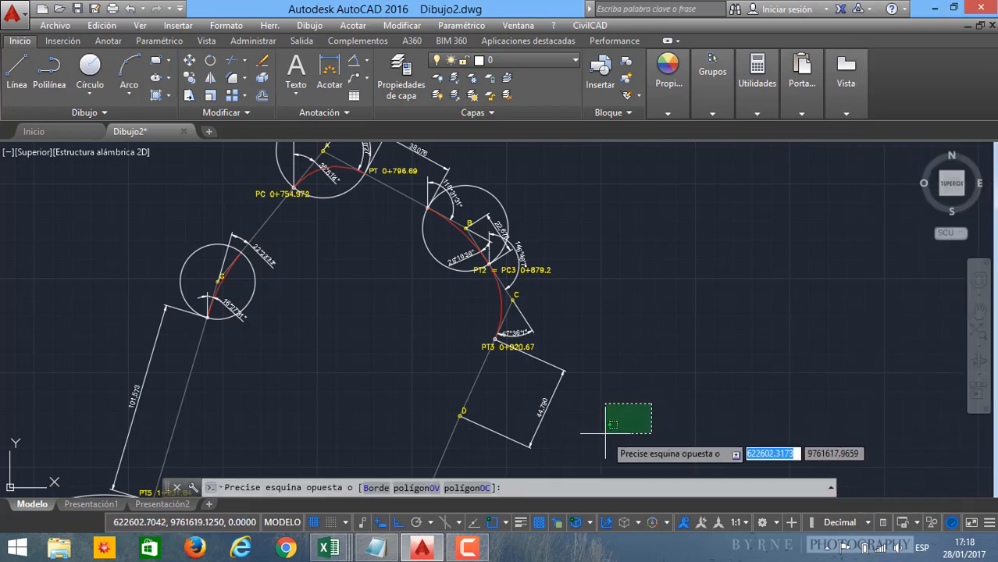
left_click(607, 434)
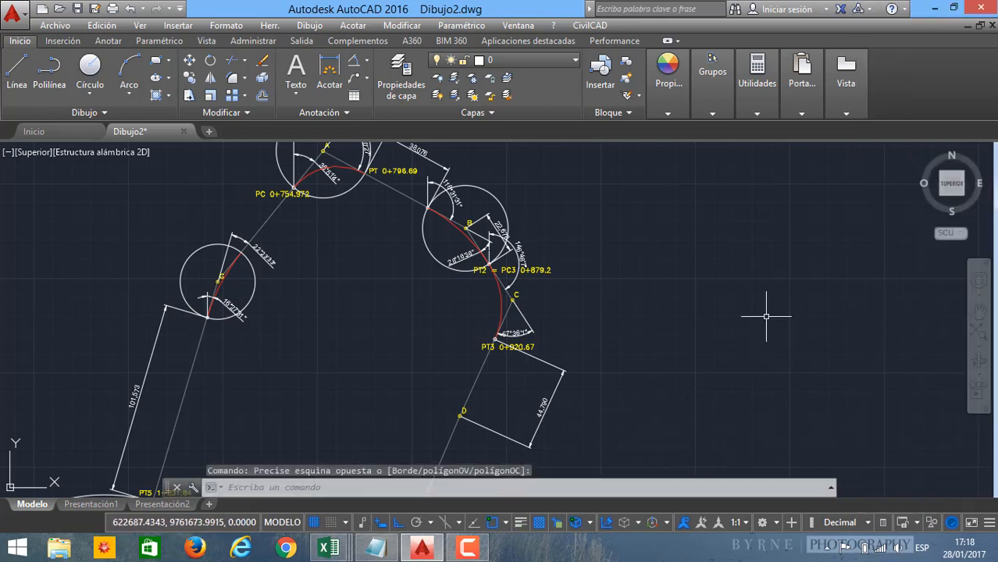
Step: Turn on lineweight display in the drawing and check the curves at E and F
left_click(516, 529)
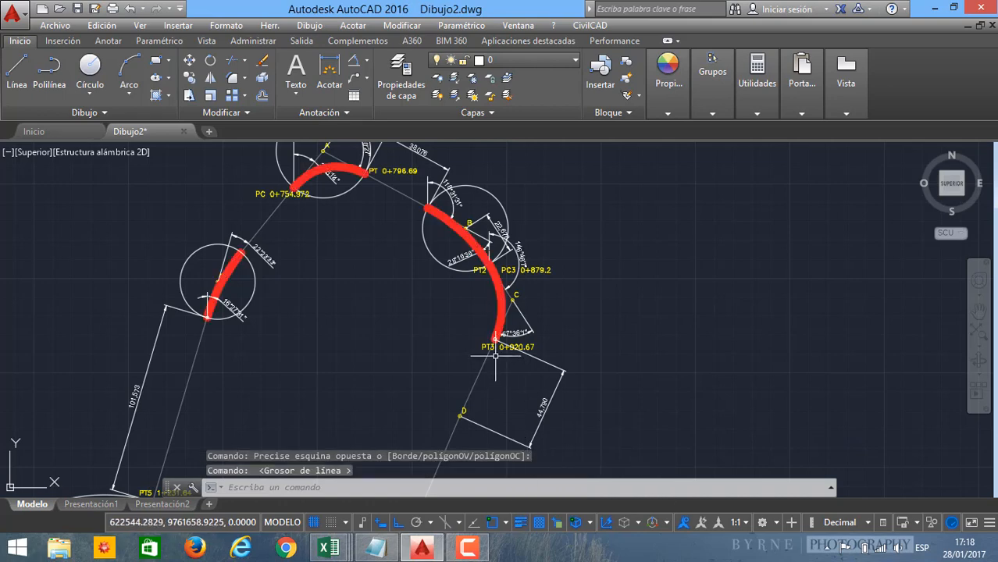
scroll(366, 294, "down", 2)
scroll(292, 366, "up", 8)
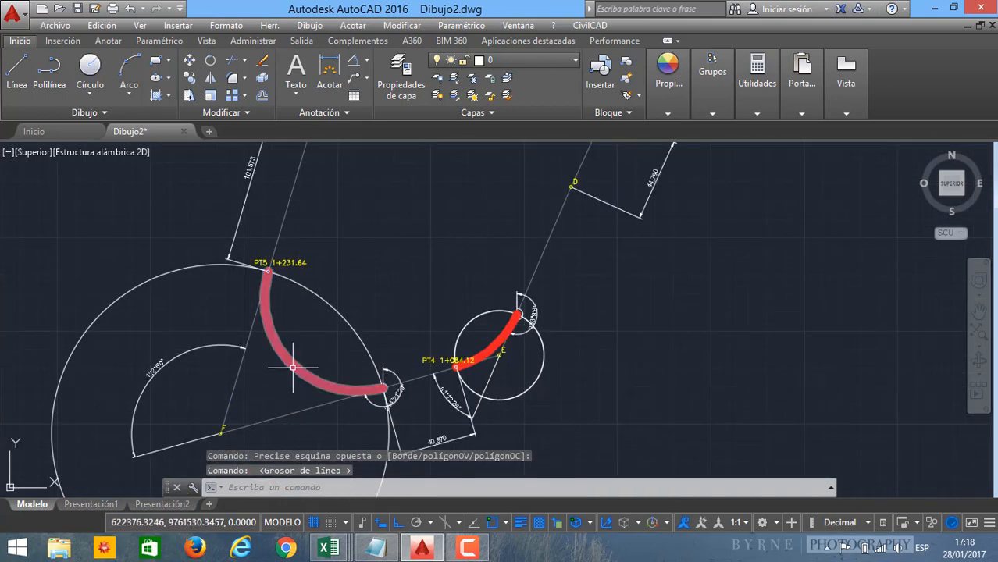
left_click(291, 365)
scroll(291, 365, "down", 5)
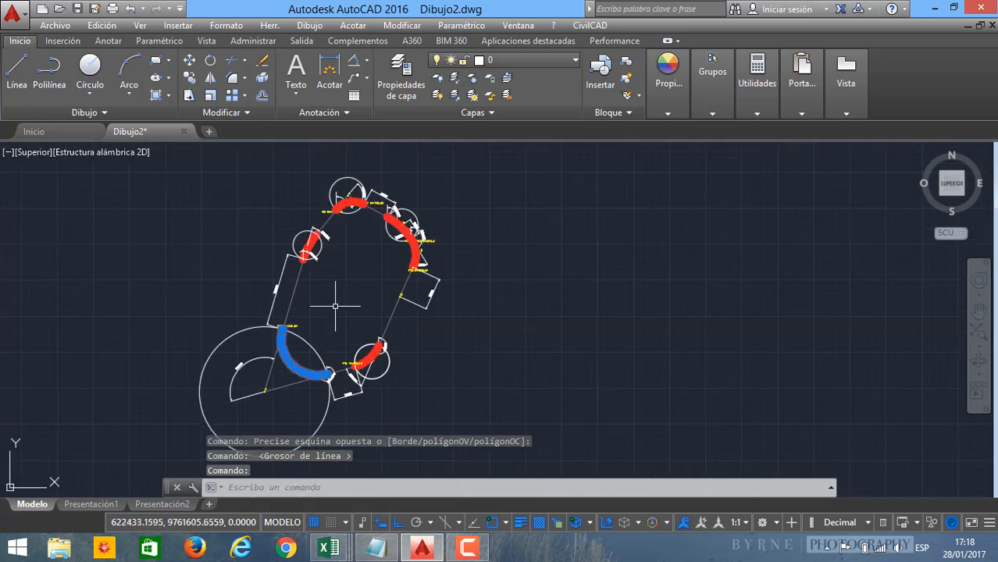
key("Escape")
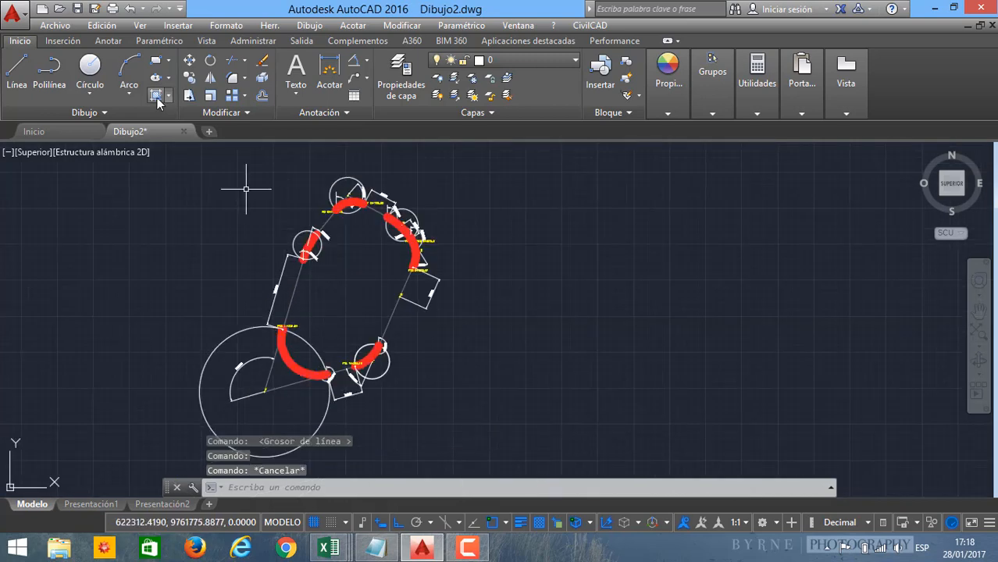
Step: Open CURVA HORIZONTAL PRACTICA.dwg and examine its red curve at A with the circles marking the plotted points
left_click(17, 19)
key("Escape")
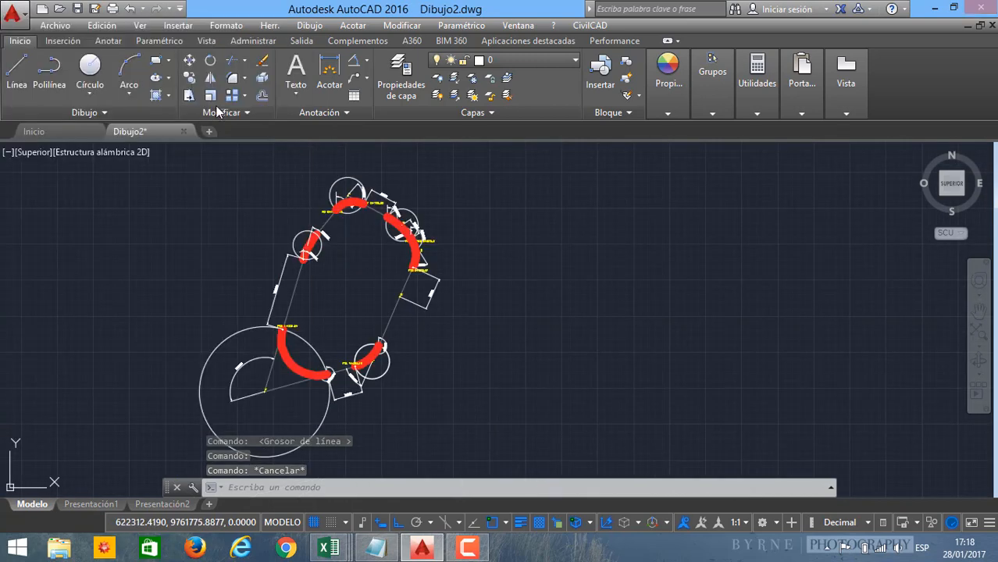
scroll(319, 273, "down", 5)
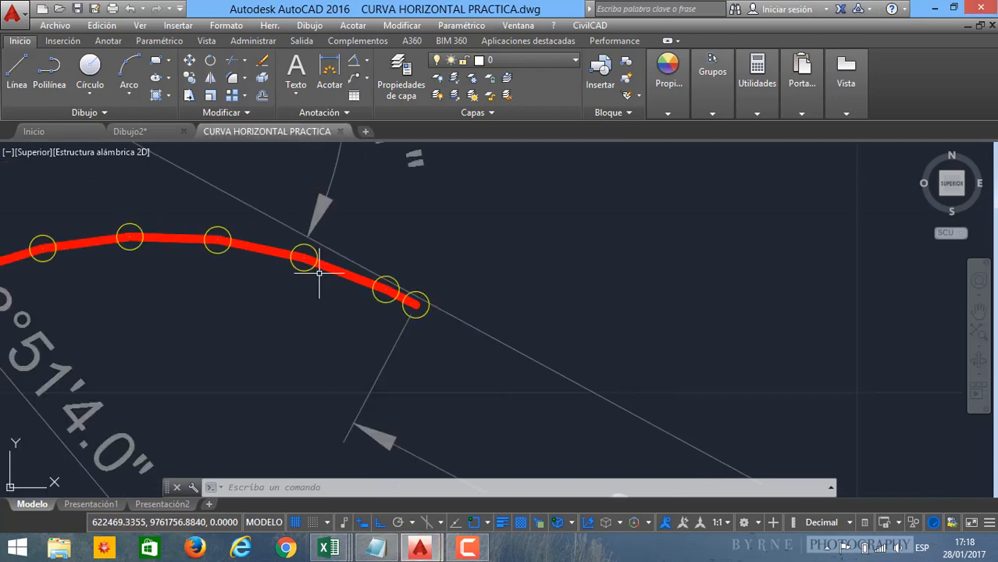
scroll(320, 273, "down", 4)
scroll(266, 281, "up", 2)
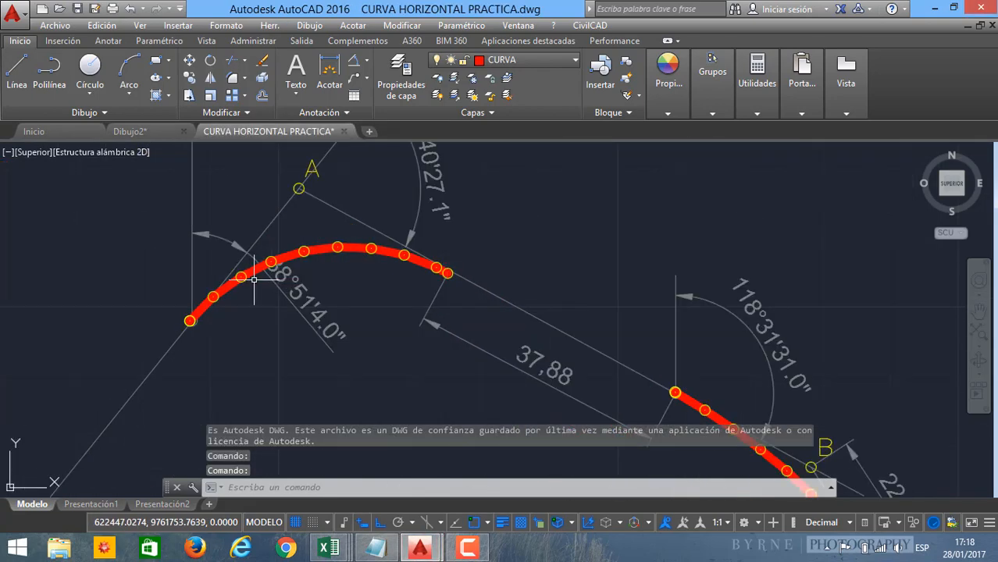
scroll(240, 279, "up", 3)
scroll(239, 279, "down", 3)
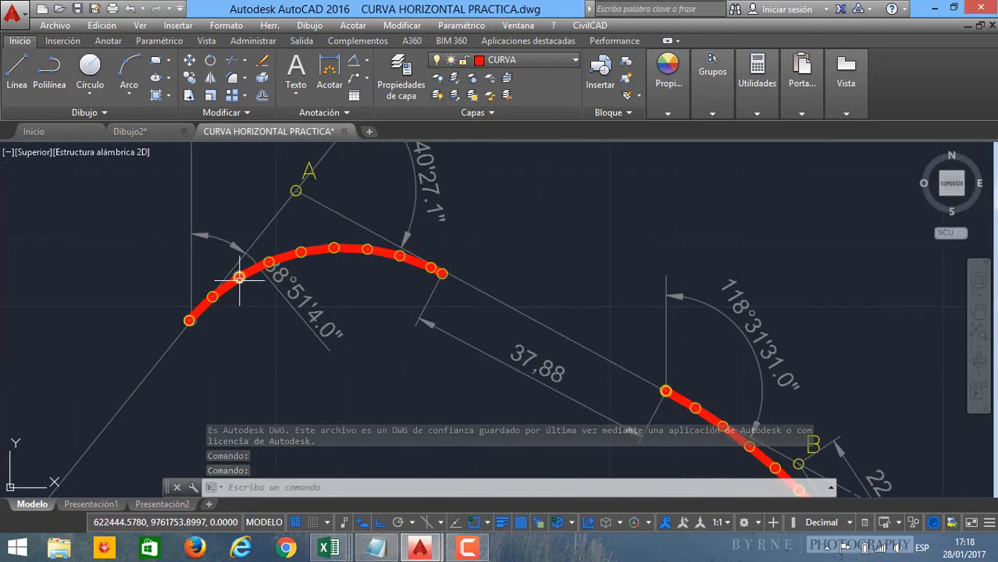
scroll(239, 278, "up", 3)
scroll(223, 277, "down", 2)
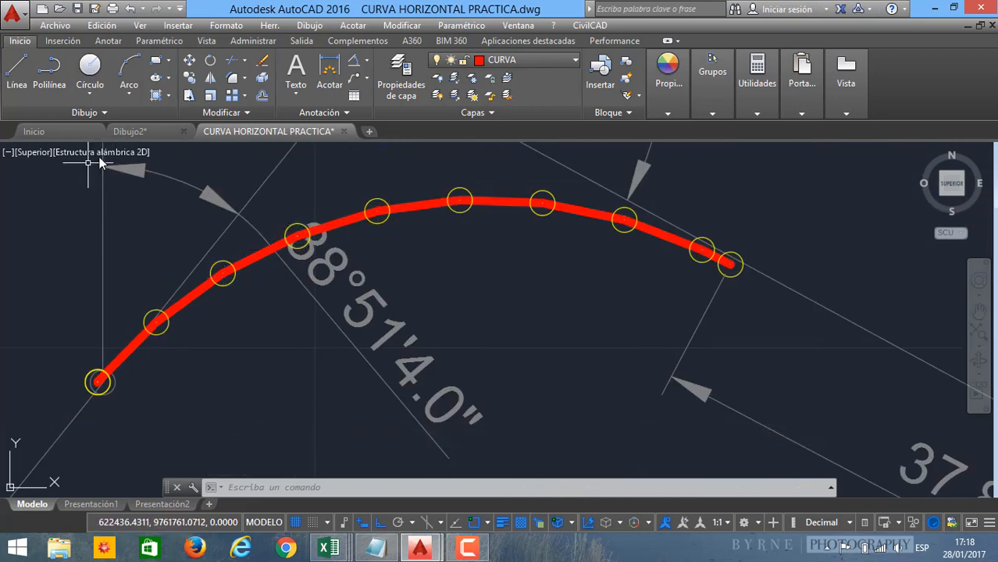
Step: Return to Dibujo2.dwg and examine the curve at A from its PC to its PT for comparison
left_click(129, 131)
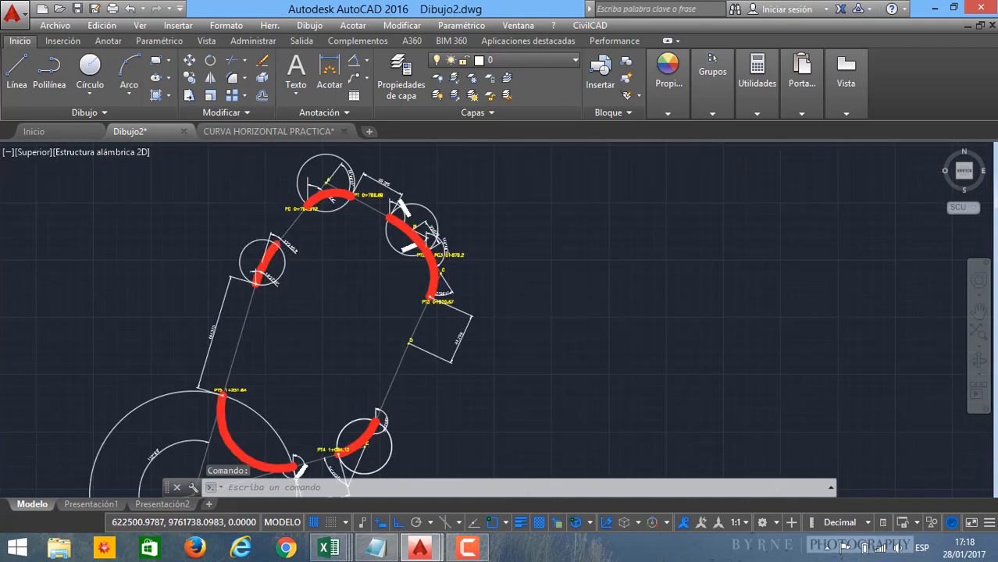
scroll(375, 213, "up", 10)
scroll(367, 235, "down", 3)
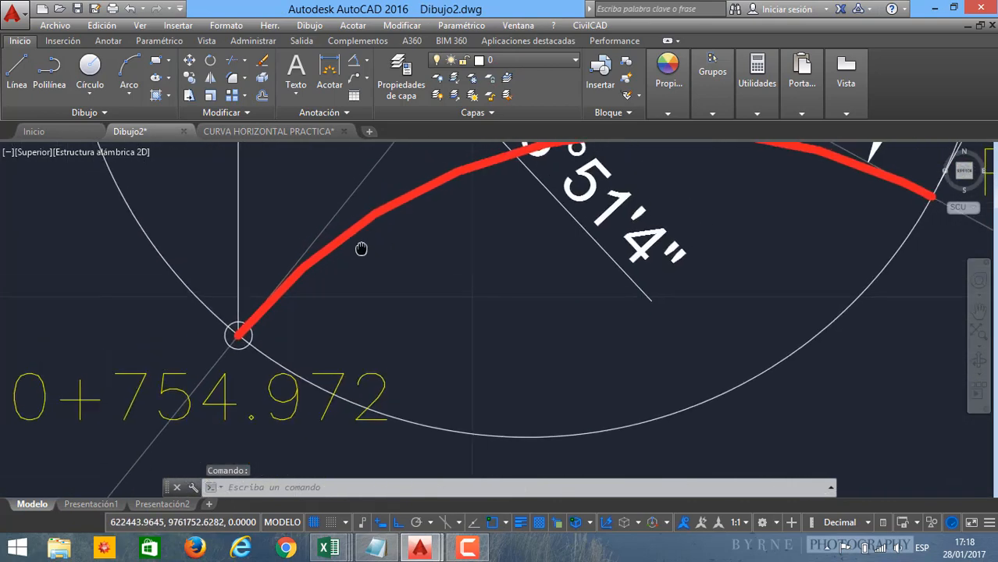
scroll(312, 278, "up", 5)
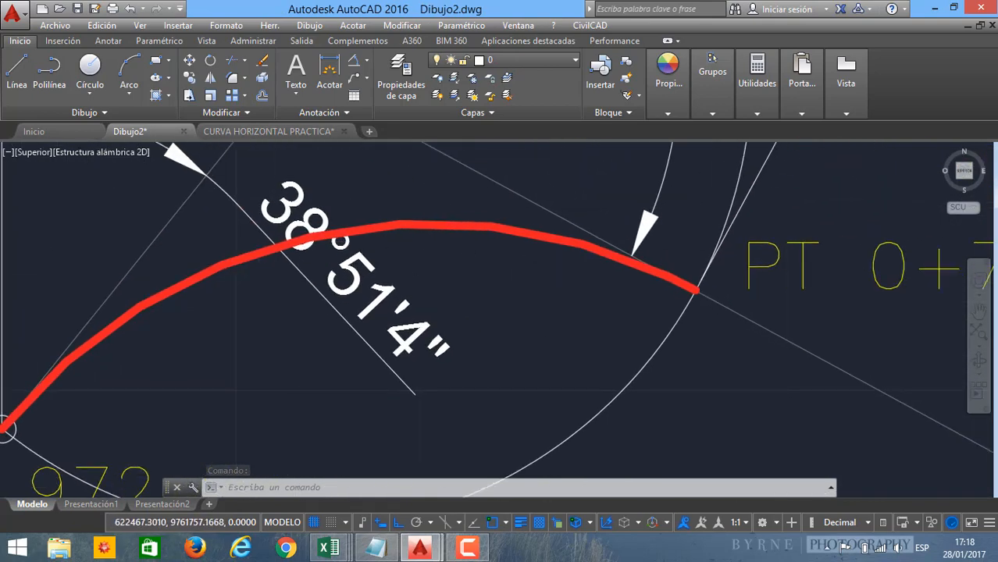
scroll(562, 292, "down", 8)
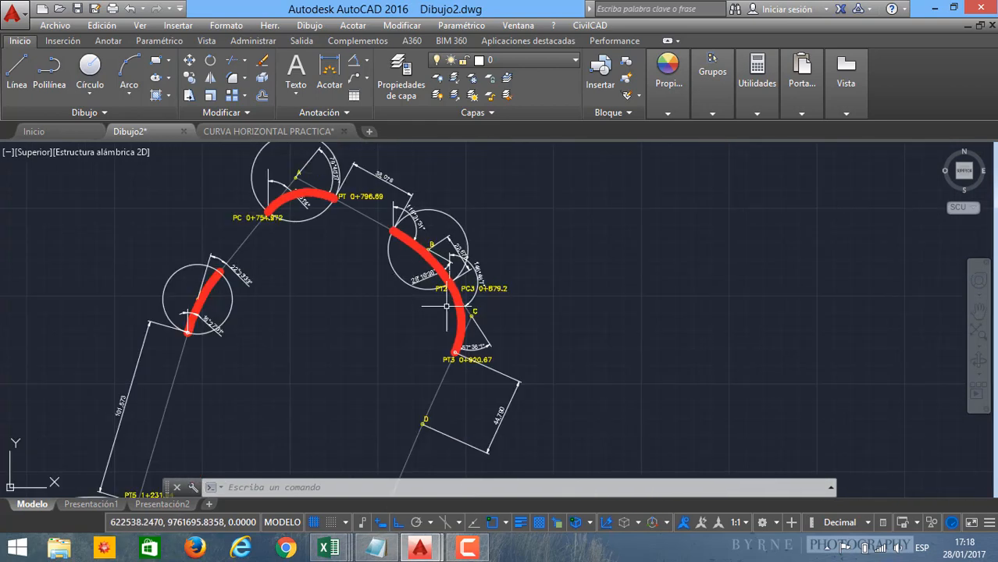
Step: Examine the closed traverse as a whole with its highlighted curves, and the stretch between A and B up close
scroll(446, 306, "up", 3)
scroll(468, 341, "down", 5)
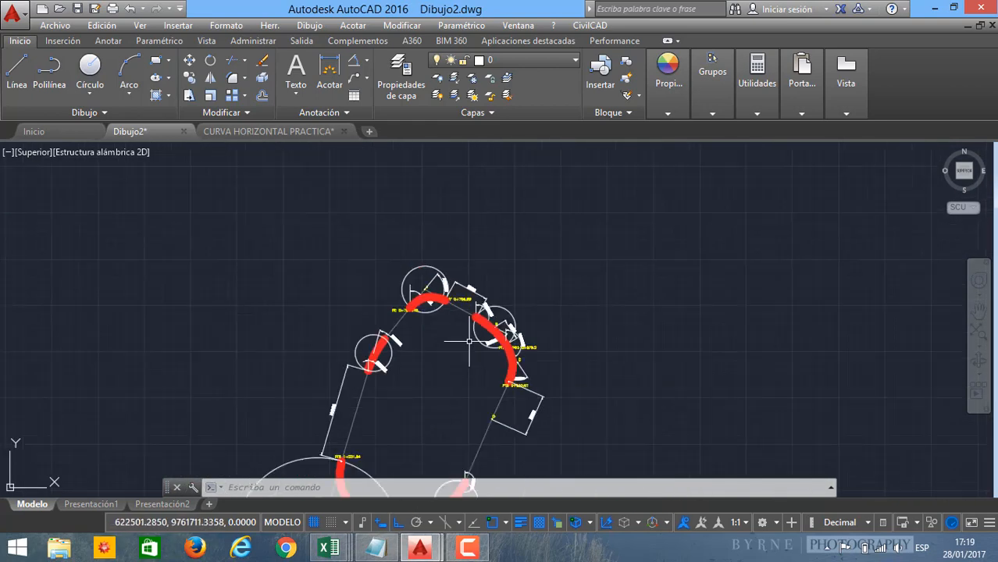
middle_click_drag(482, 366, 445, 262)
middle_click_drag(428, 306, 466, 302)
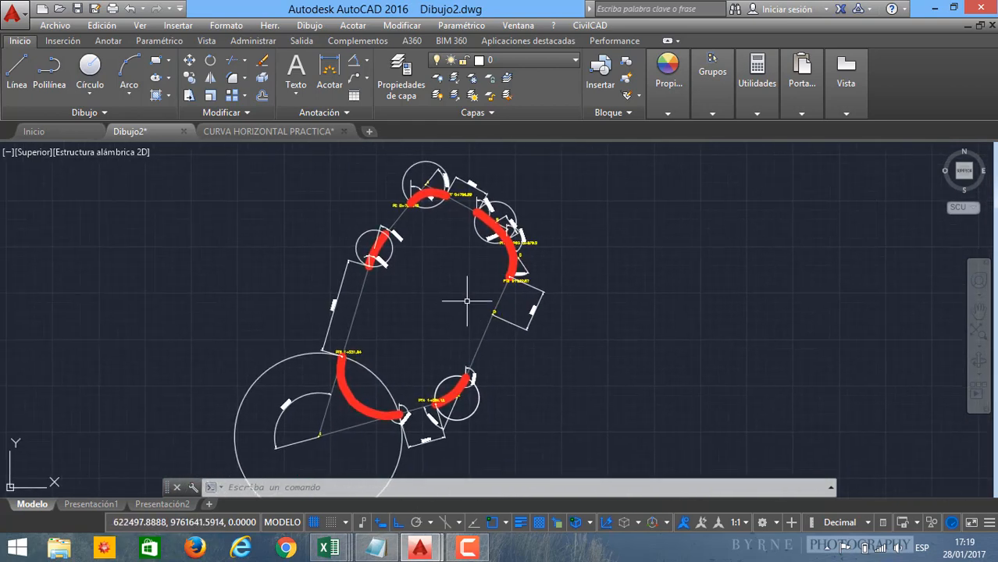
middle_click_drag(467, 260, 458, 308)
scroll(425, 258, "up", 6)
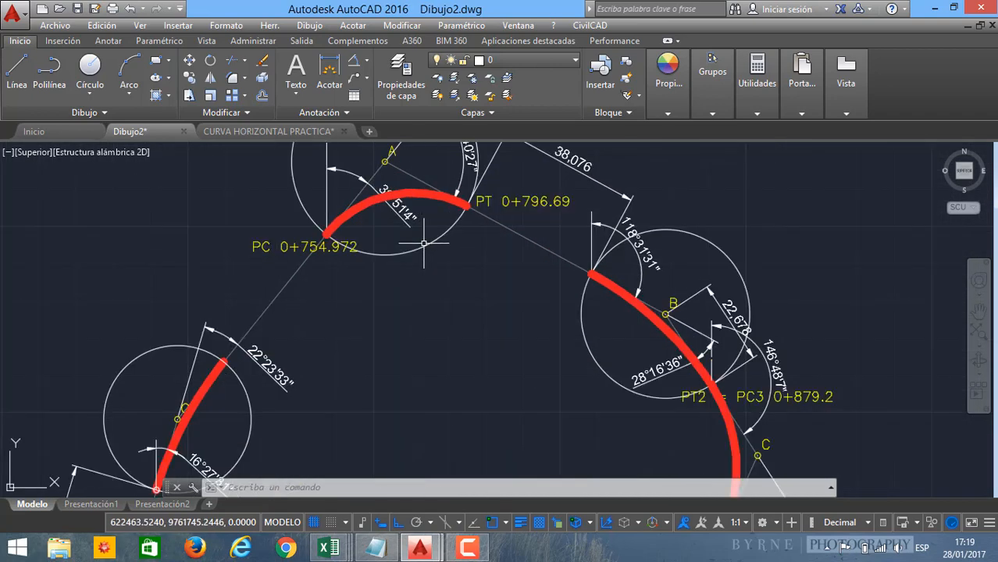
mouse_move(424, 244)
middle_mouse_down()
mouse_move(425, 259)
mouse_move(383, 318)
middle_mouse_up()
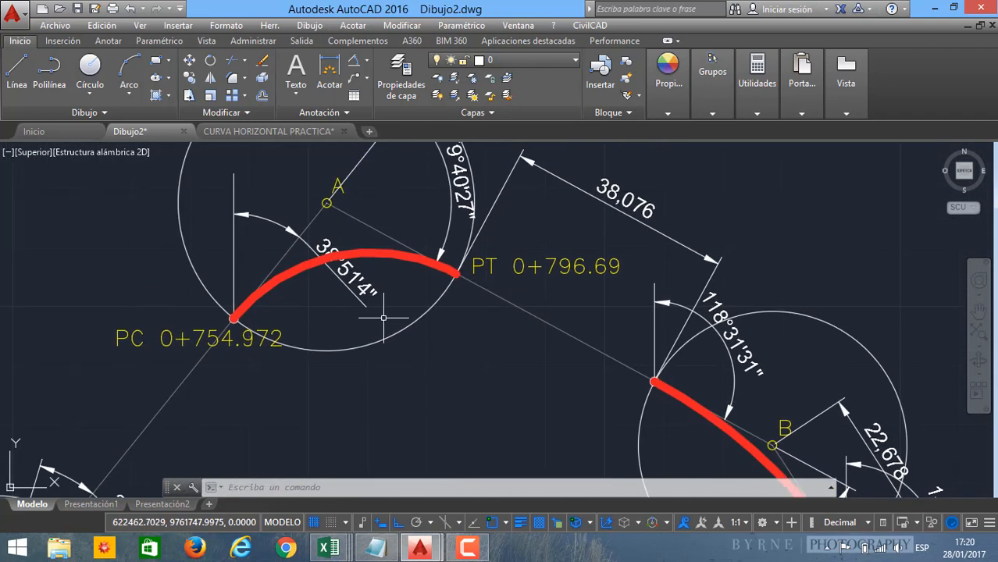
scroll(383, 317, "down", 8)
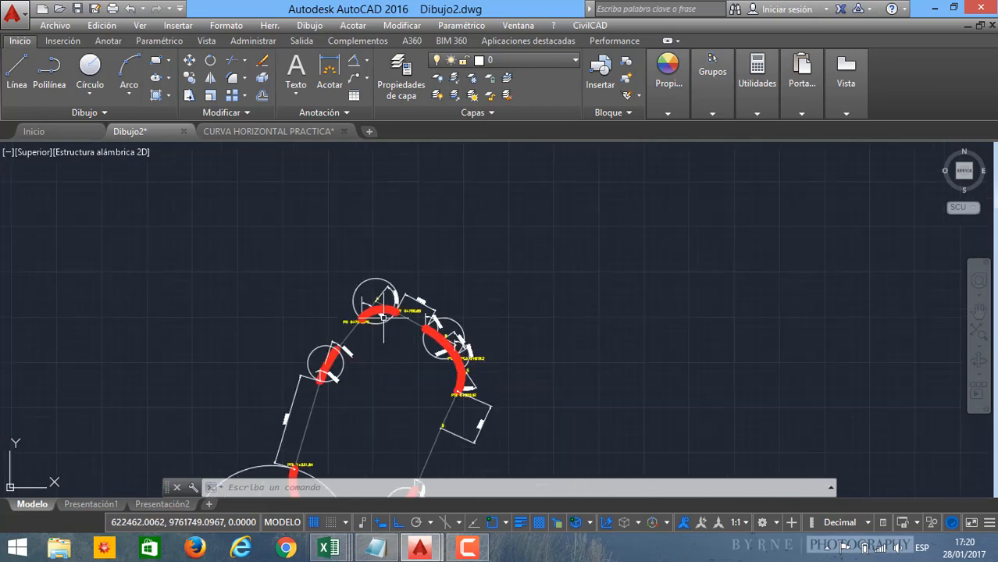